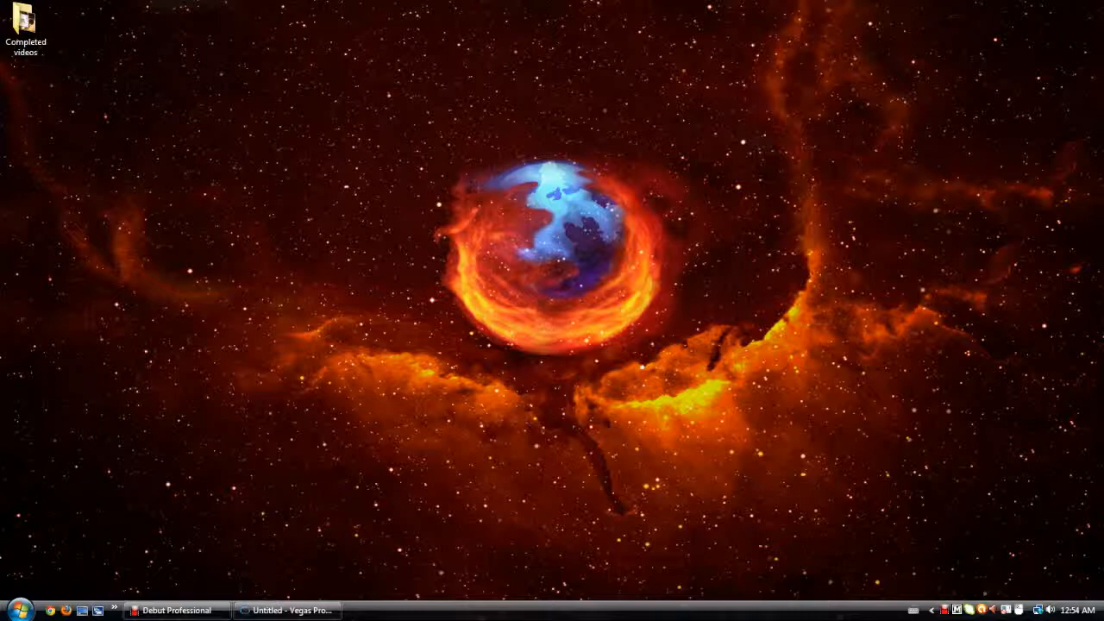
Switch to Vegas Pro and set the project video template to HDV 720-30p (1280x720, 29.970 fps) with a 1.0000 (Square) pixel aspect ratio.
mouse_move(289, 611)
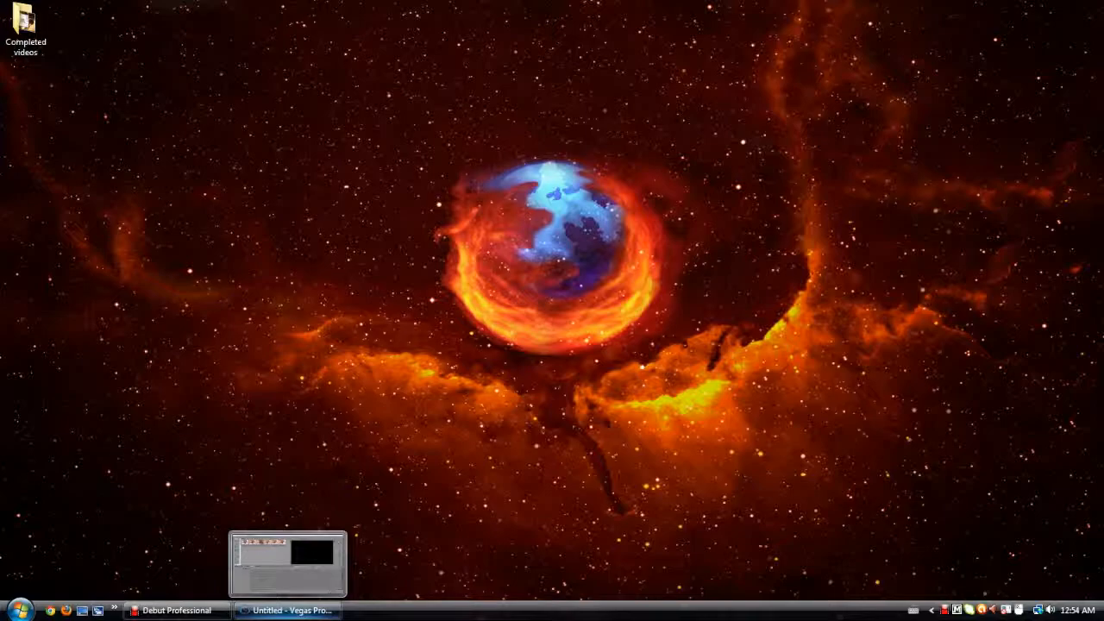
left_click(287, 611)
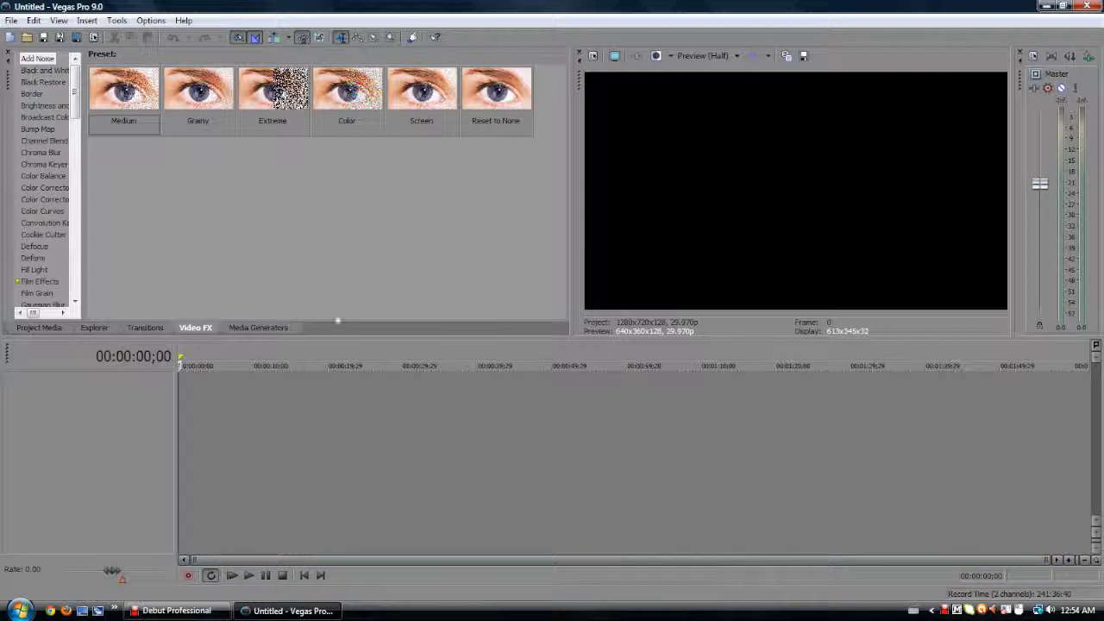
left_click(95, 38)
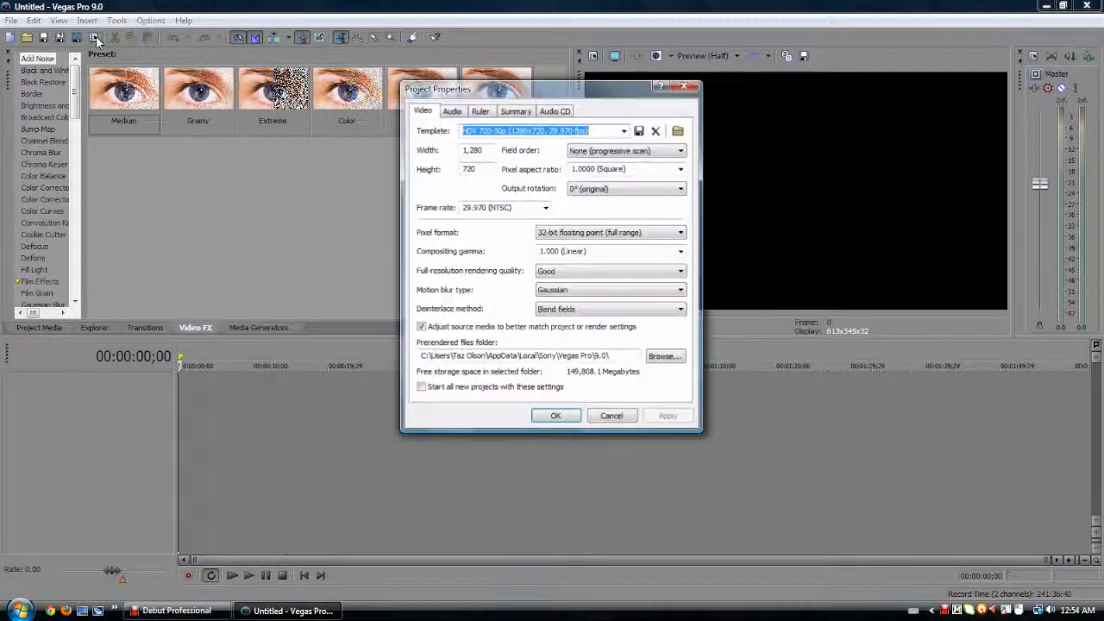
left_click(624, 132)
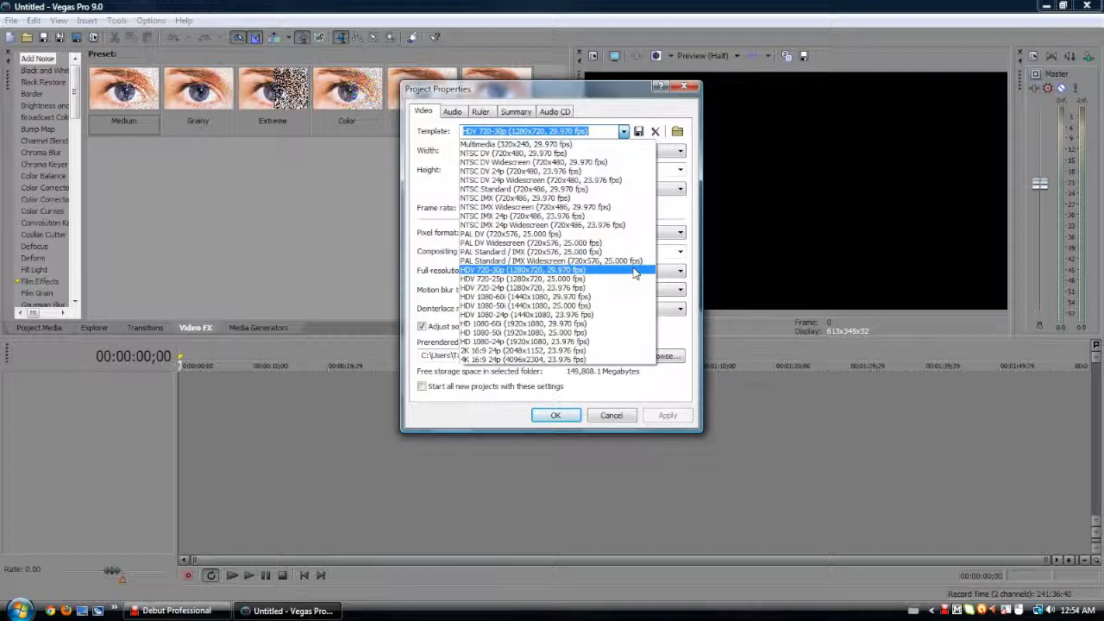
left_click(614, 132)
left_click(612, 134)
left_click(522, 270)
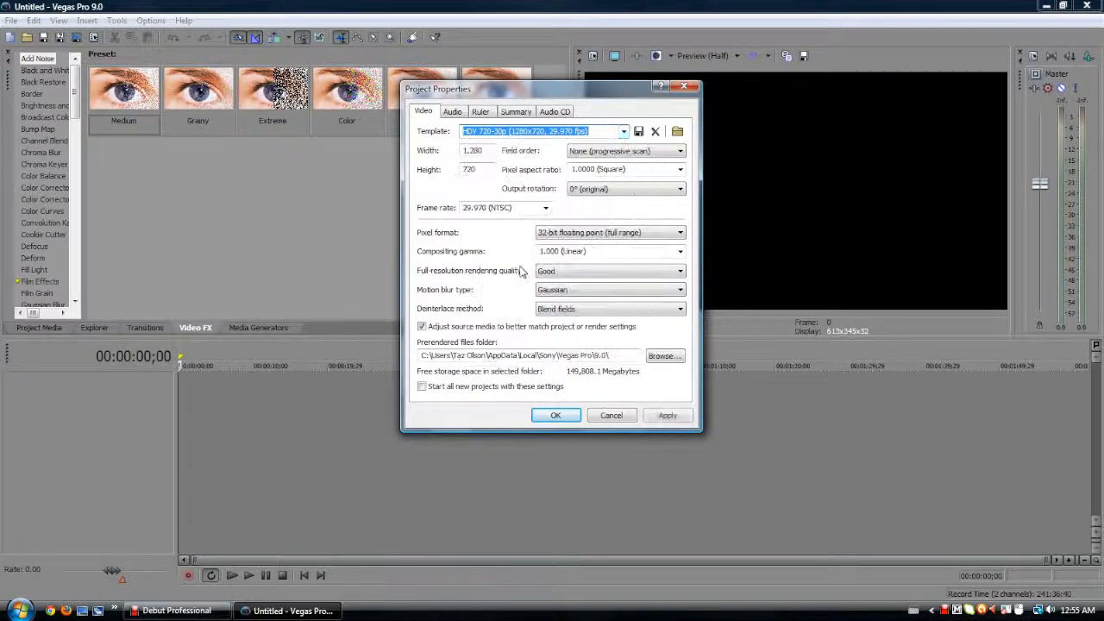
left_click(679, 172)
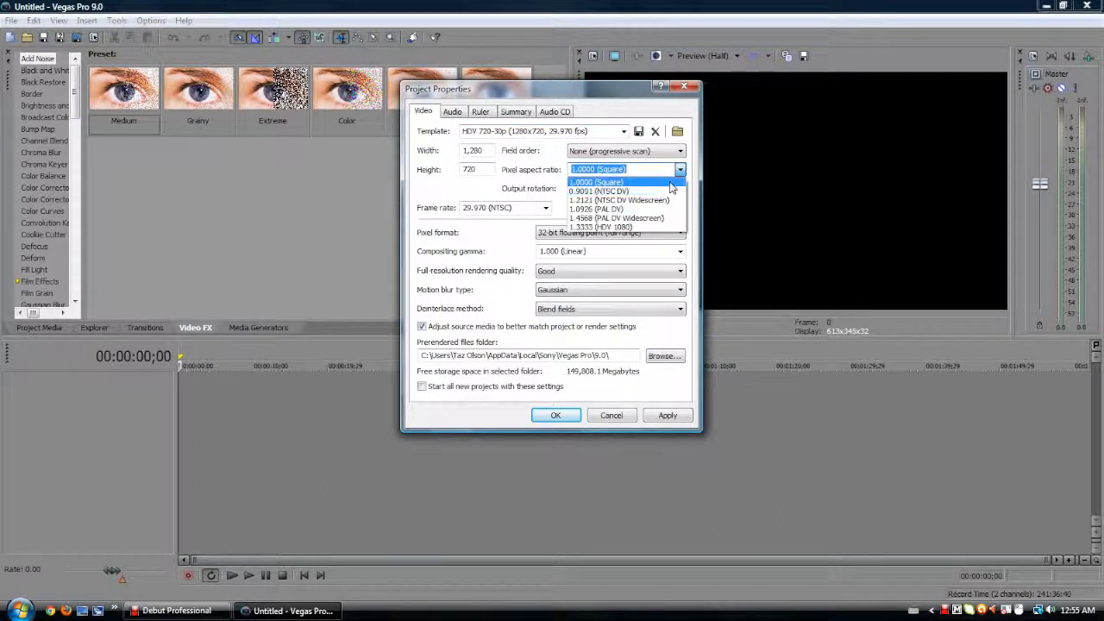
left_click(670, 183)
Try the HD 1080-60i (1920x1080) template, and HDV 1080-60i (1440x1080) with the pixel aspect ratio set to square.
left_click(623, 131)
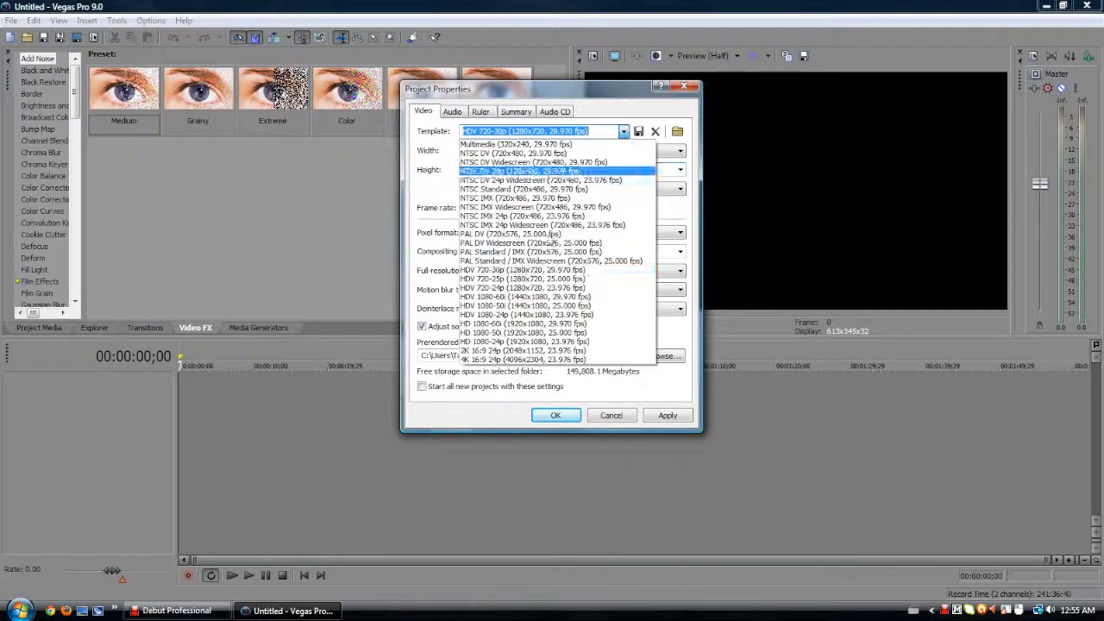
left_click(511, 325)
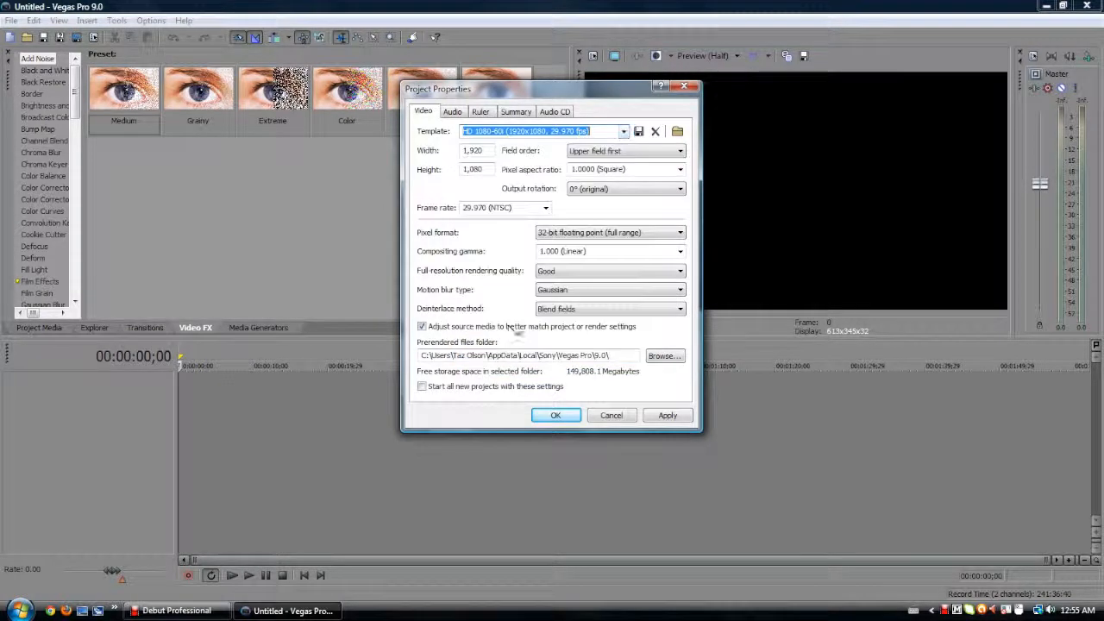
left_click(624, 132)
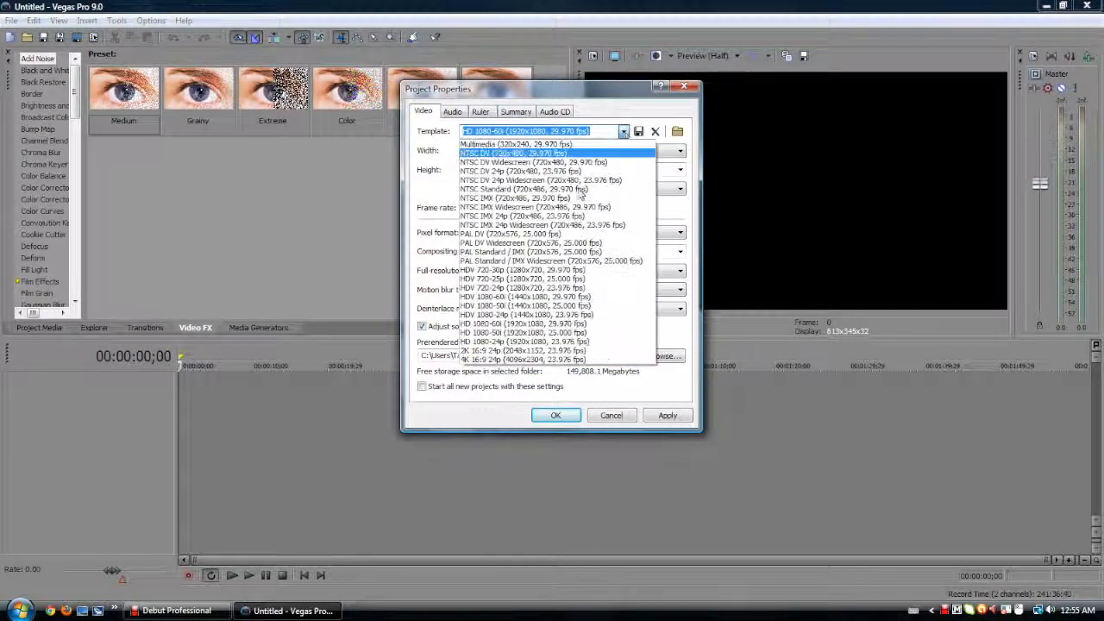
left_click(521, 296)
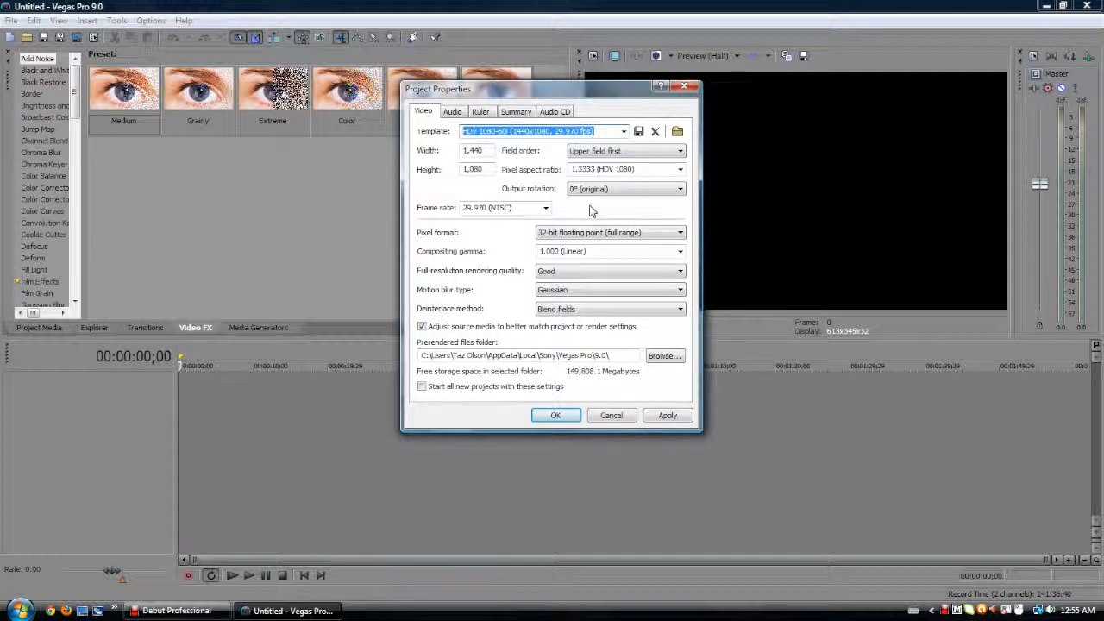
left_click(595, 170)
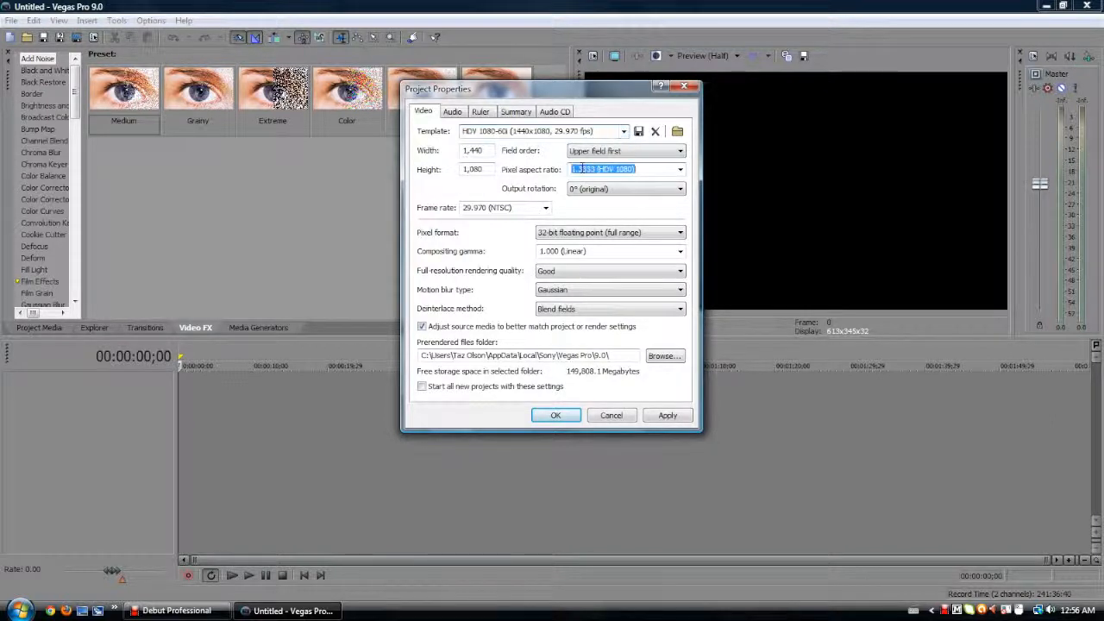
left_click(679, 175)
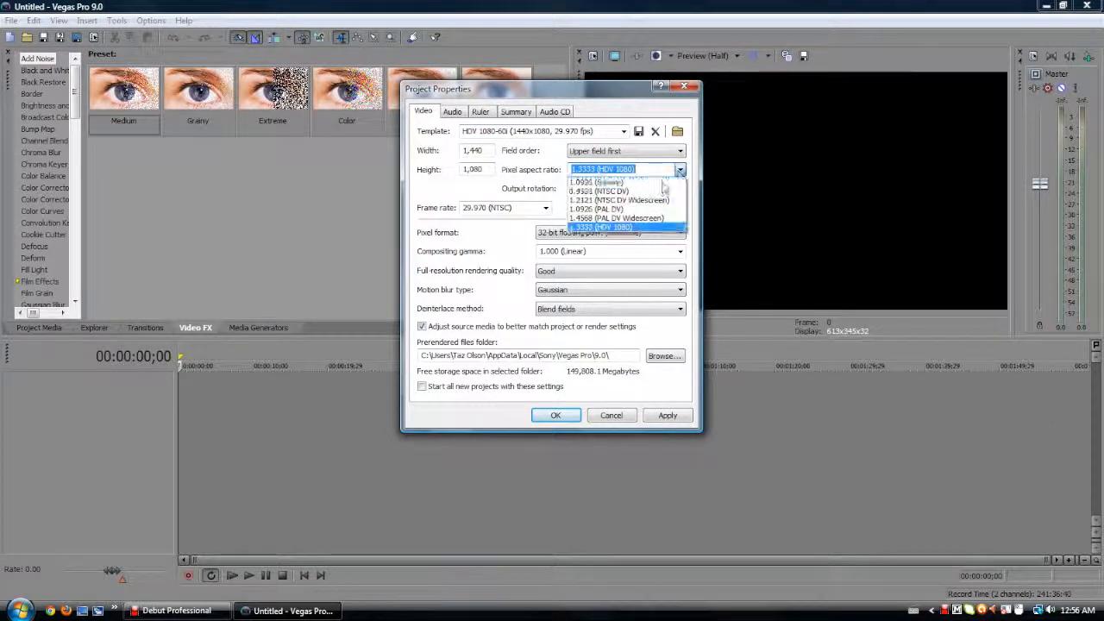
left_click(659, 182)
Set the project template to HDV 720-30p (1280x720, 29.970 fps) and the full-resolution rendering quality to Best.
left_click(624, 131)
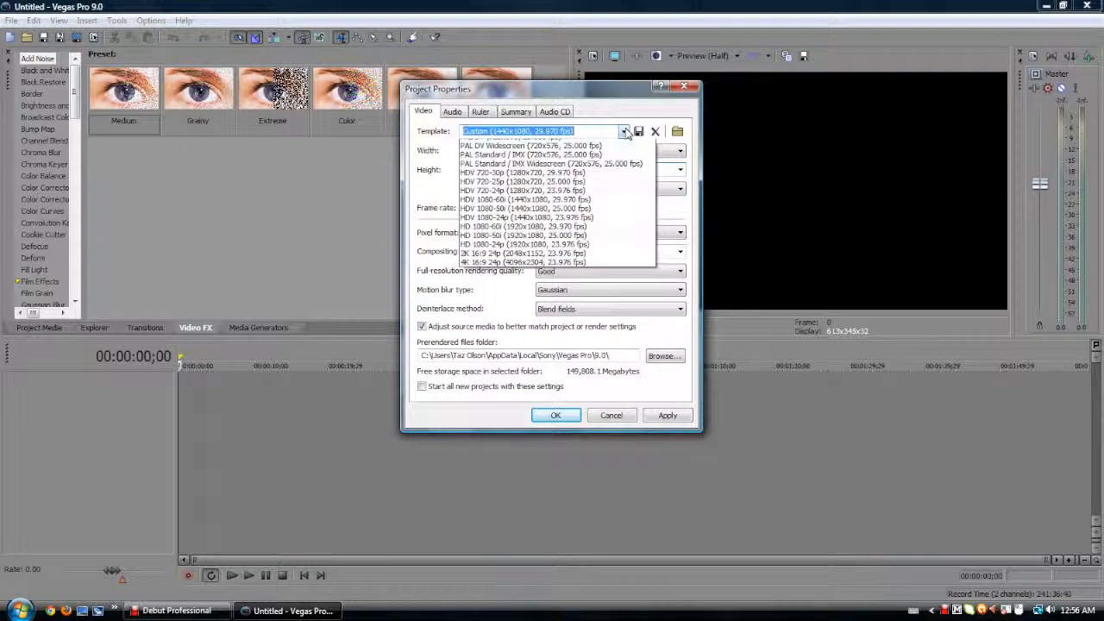
left_click(534, 278)
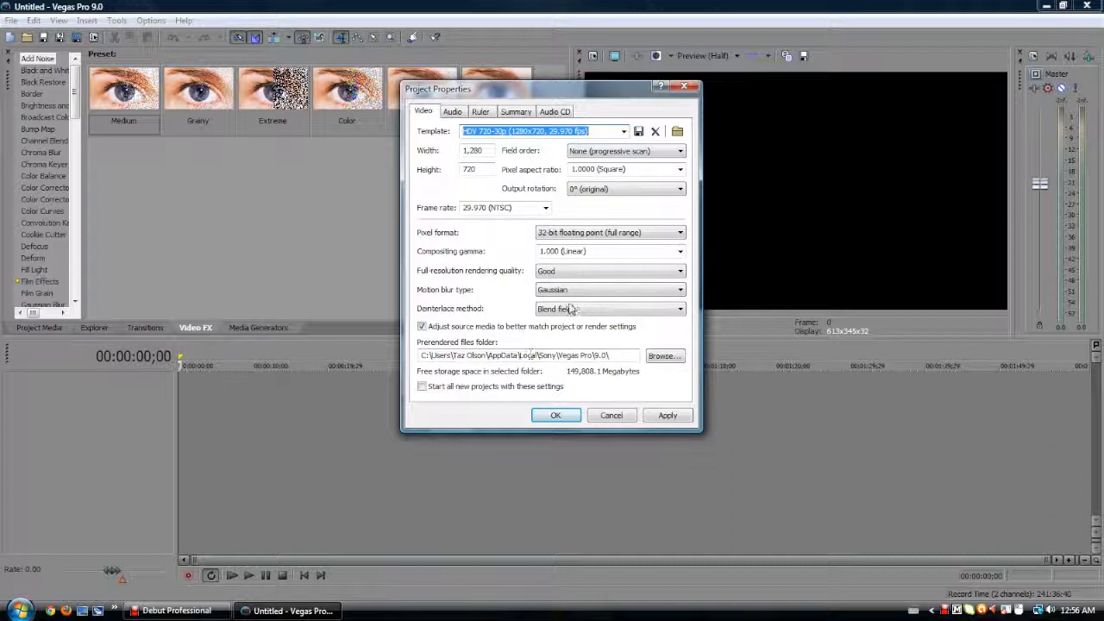
left_click(557, 273)
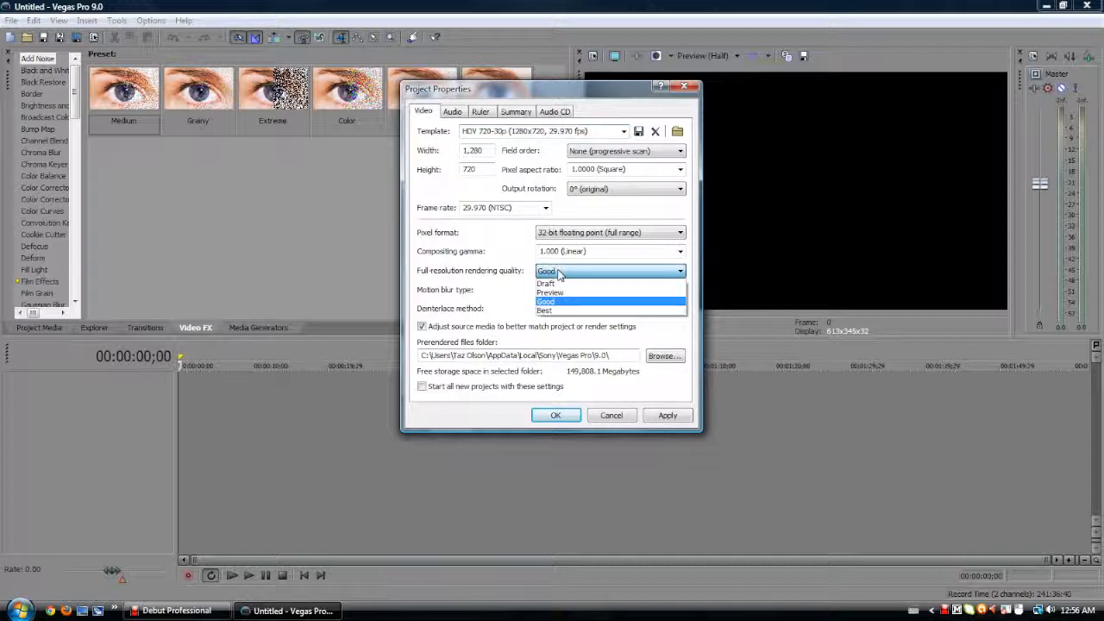
left_click(552, 301)
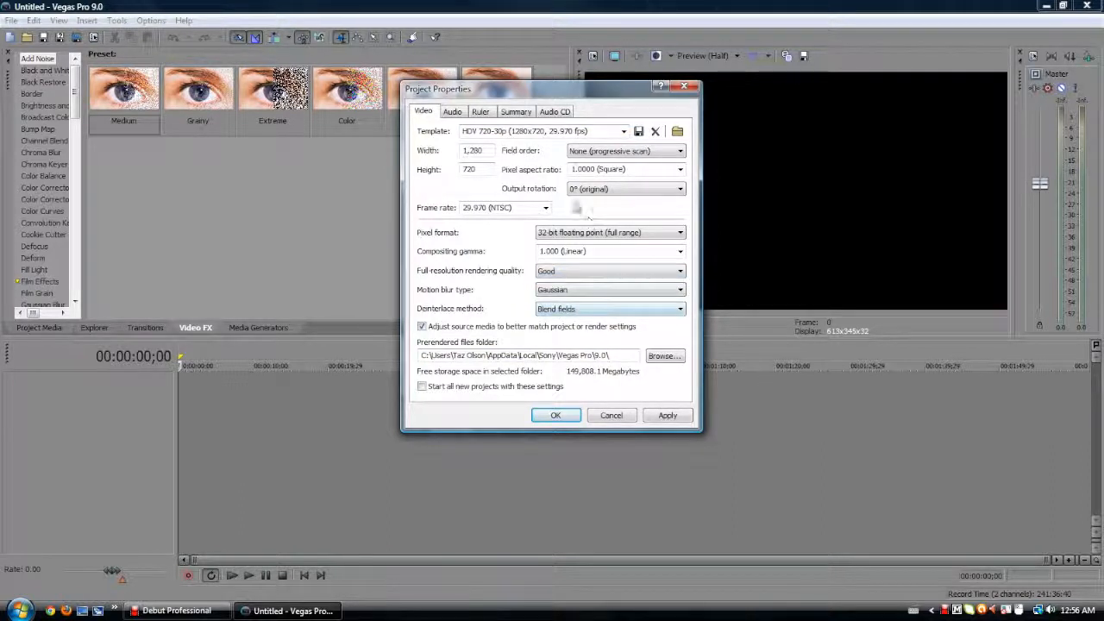
left_click(572, 272)
left_click(569, 313)
left_click(570, 311)
Make these properties the default for all new projects and apply them.
left_click(436, 390)
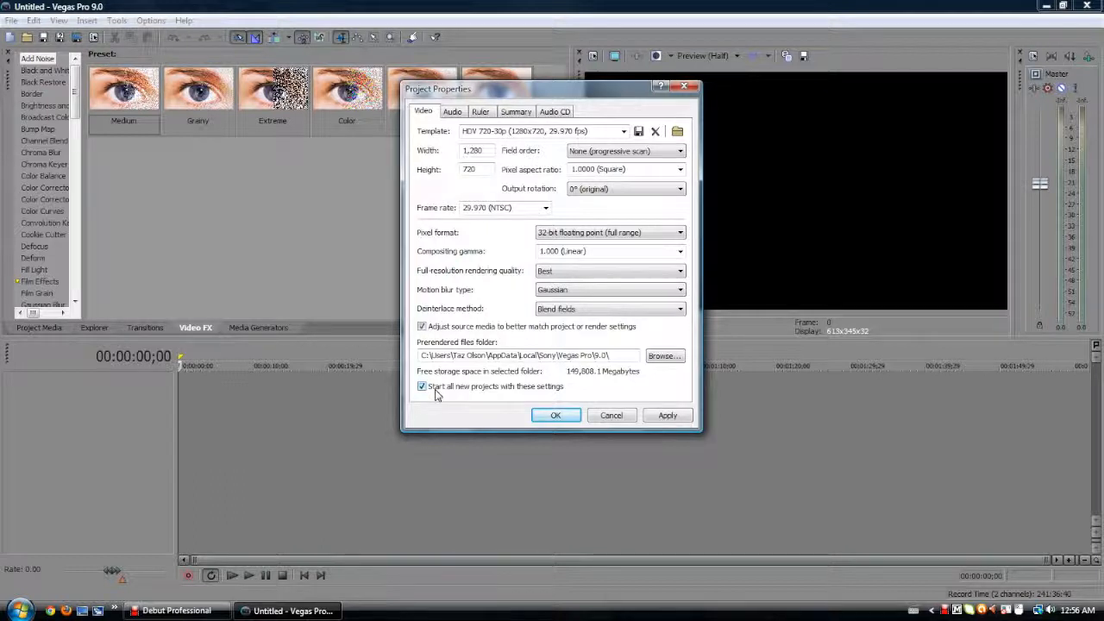
left_click(681, 415)
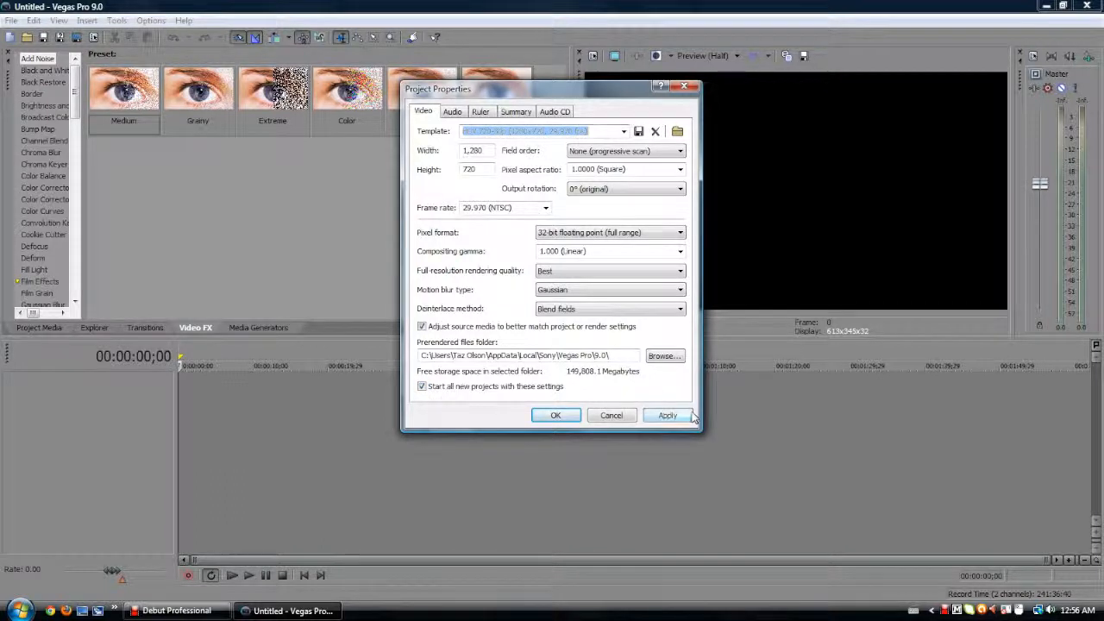
left_click(565, 414)
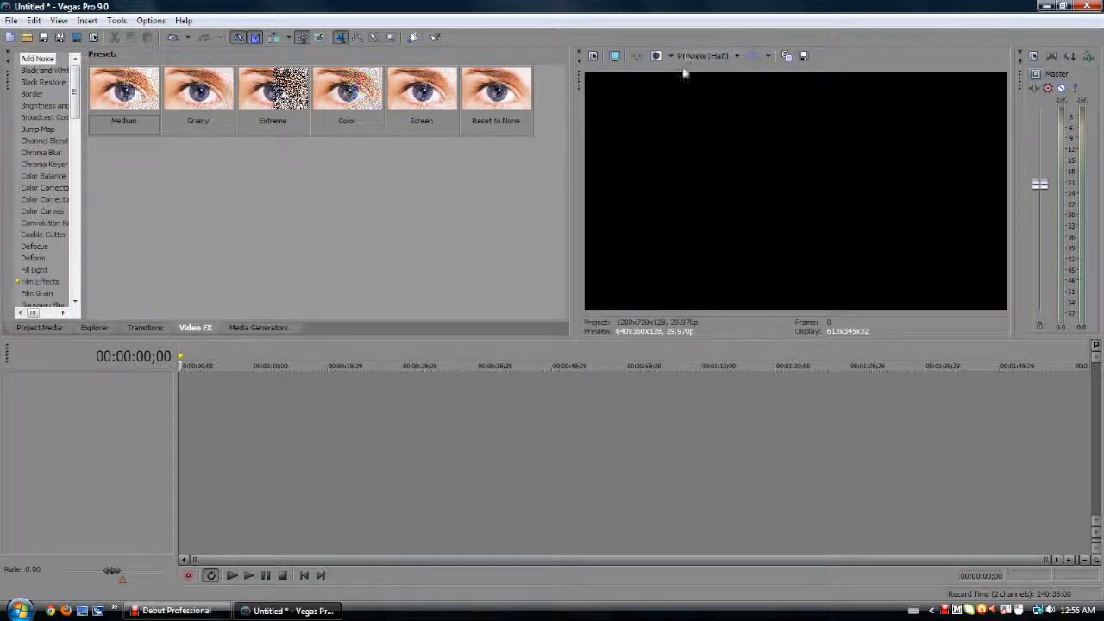
Widen the video preview area by shifting its border toward the effect presets.
mouse_move(572, 150)
left_mouse_down()
mouse_move(475, 149)
mouse_move(570, 149)
left_mouse_up()
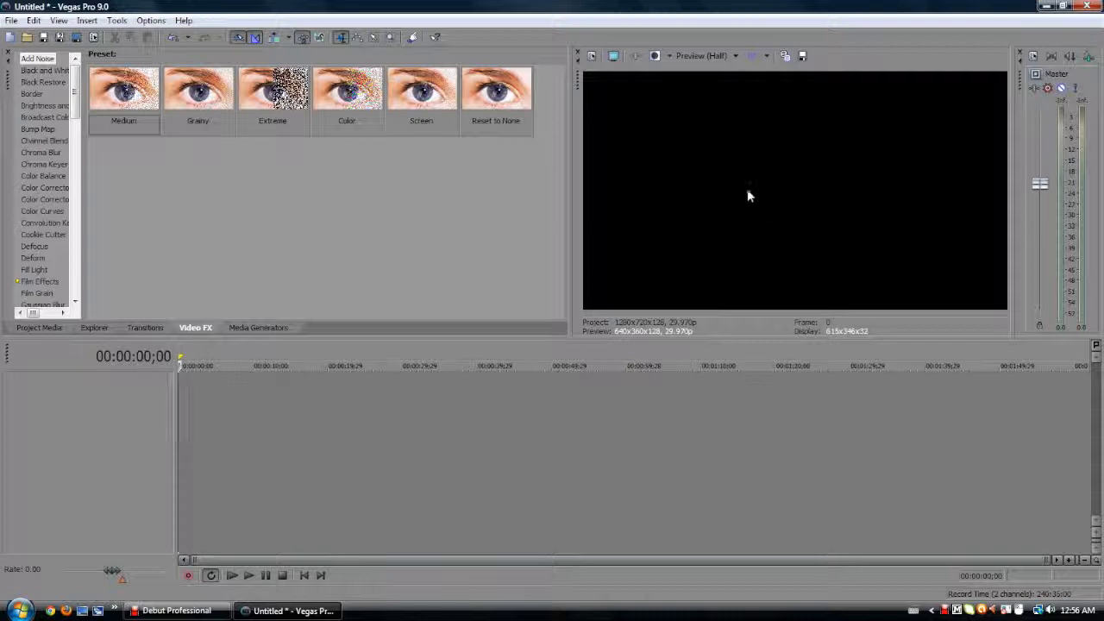
left_click_drag(570, 97, 515, 98)
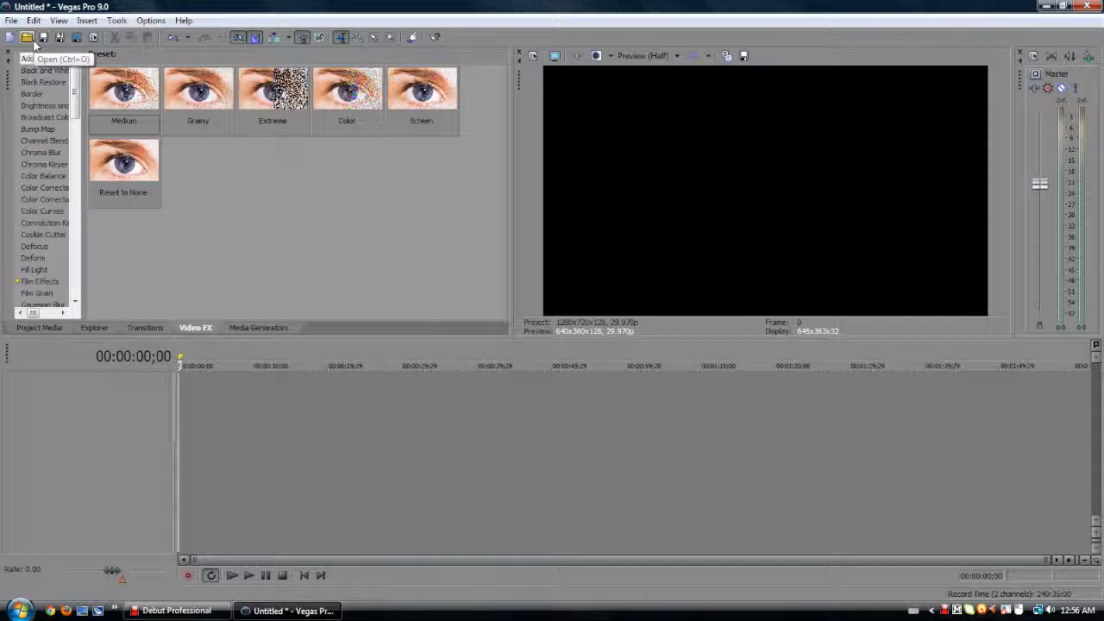
Start opening media from the current video folder and select the clips MVI_0640, MVI_0641, MVI_0645 and MVI_0646 together.
left_click(11, 20)
mouse_move(58, 20)
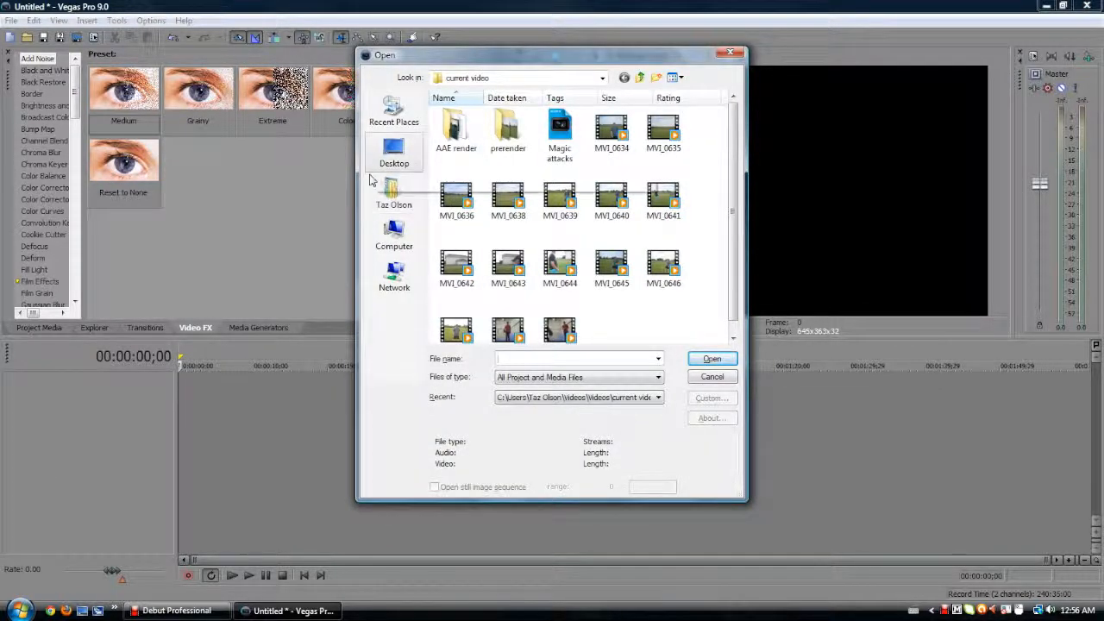
left_click(560, 157)
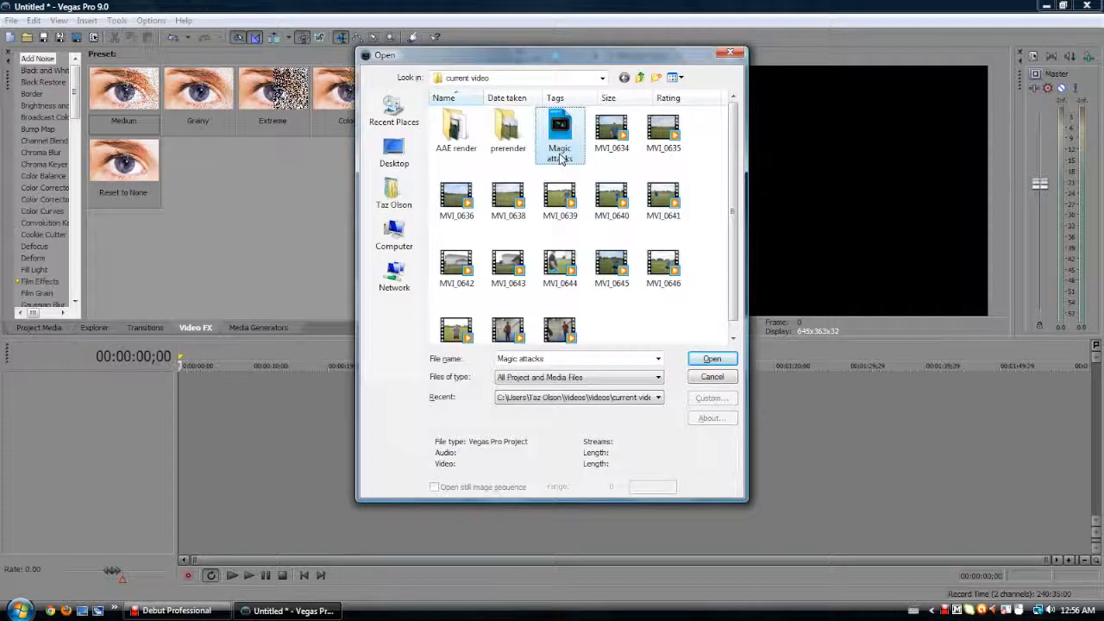
left_click(676, 316)
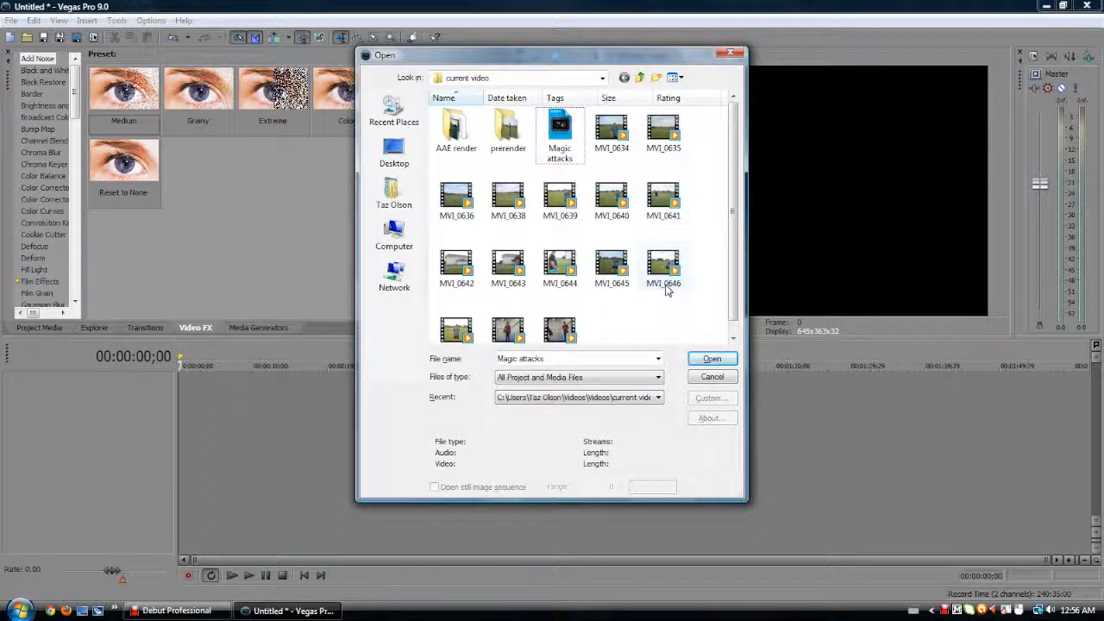
left_click(677, 274)
key("Left")
key("Left")
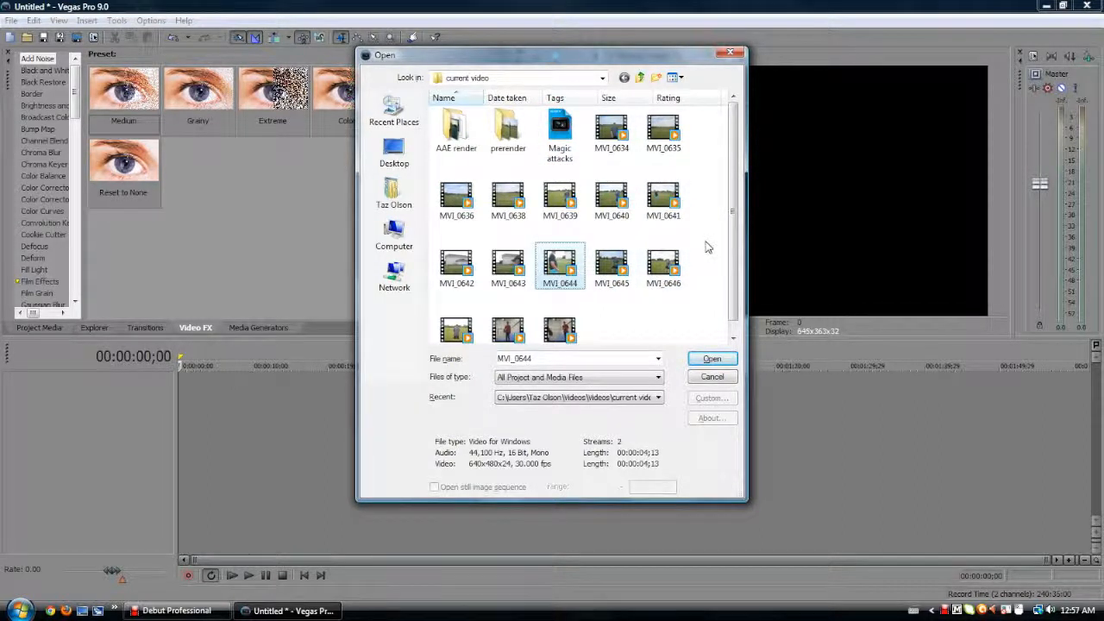
left_click_drag(703, 312, 610, 183)
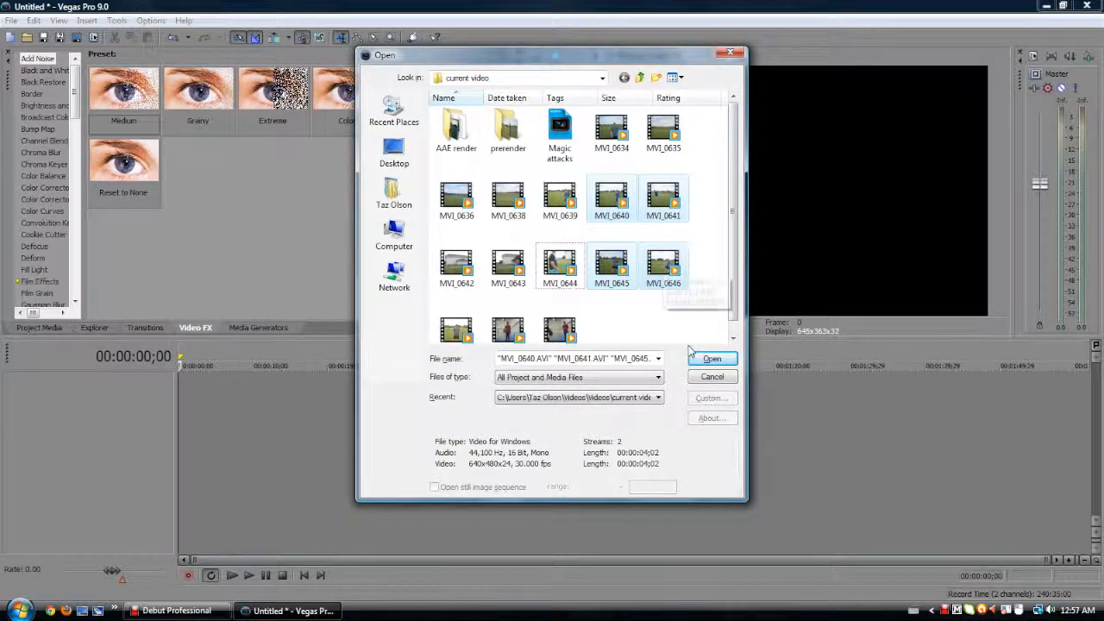
Try other file selections: MVI_0646 with MVI_0645, MVI_0646 with MVI_0640, and the range from MVI_0636 to MVI_0646.
left_click(716, 312)
left_click(671, 283)
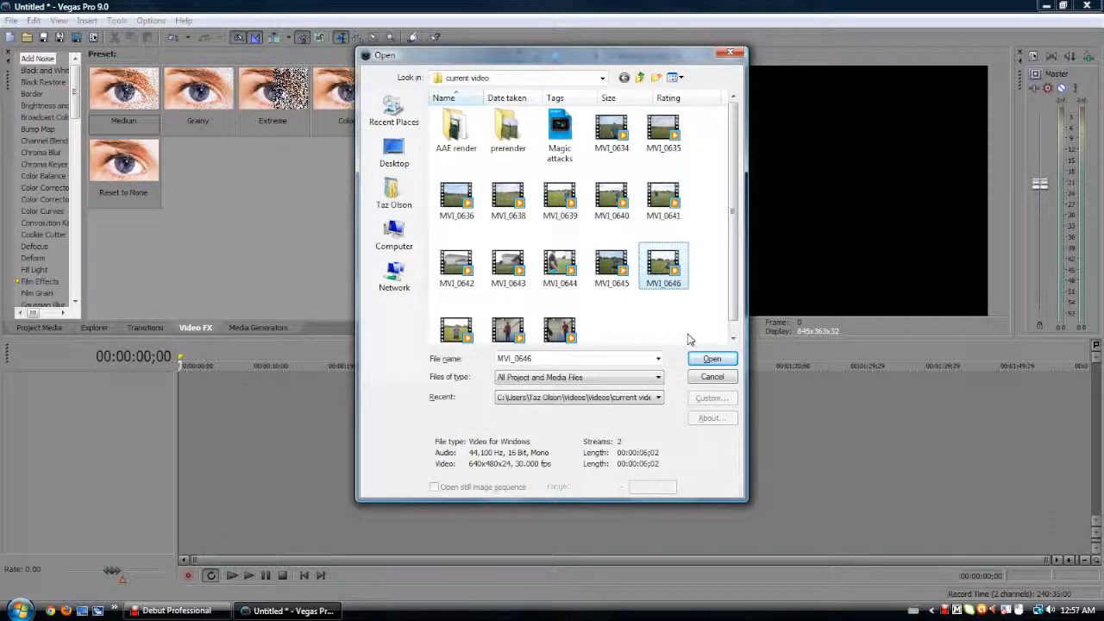
left_click_drag(710, 328, 591, 269)
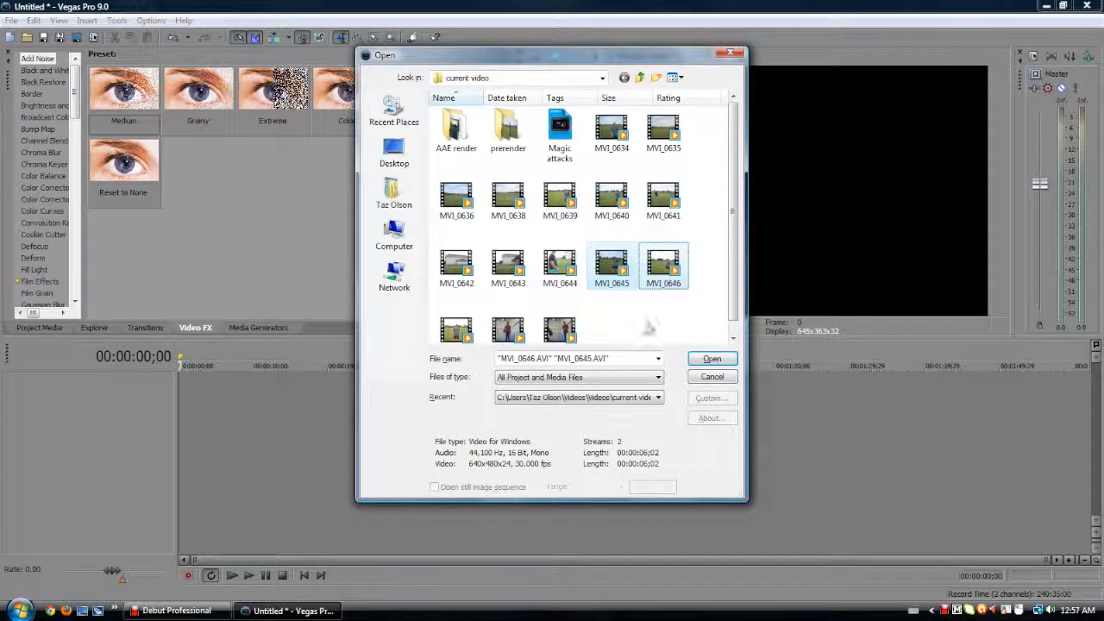
left_click(662, 274)
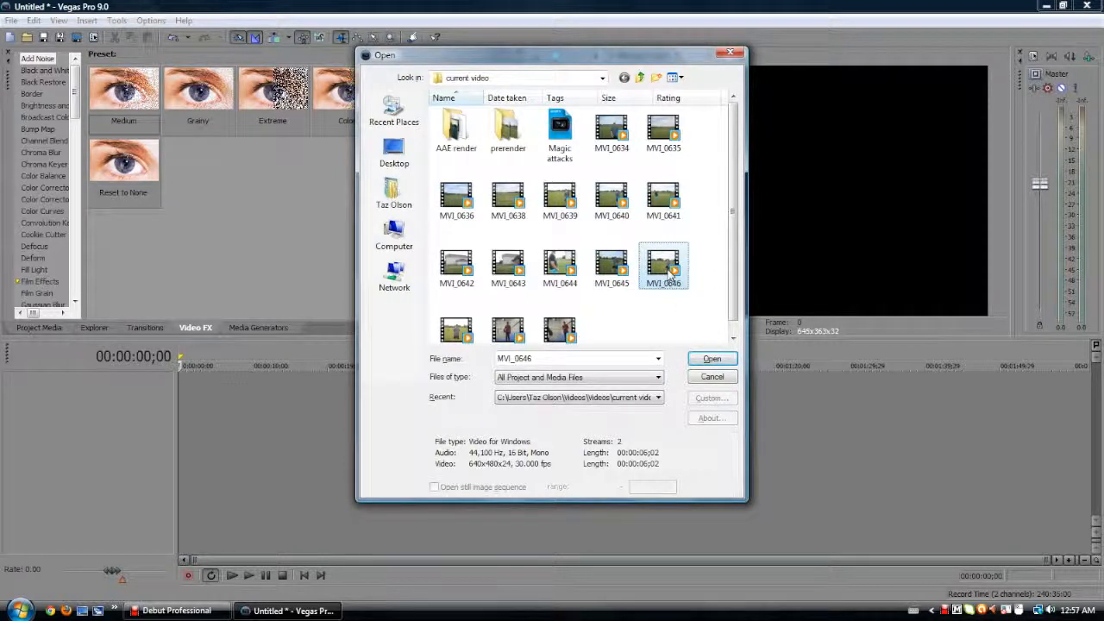
left_click(626, 200, "ctrl")
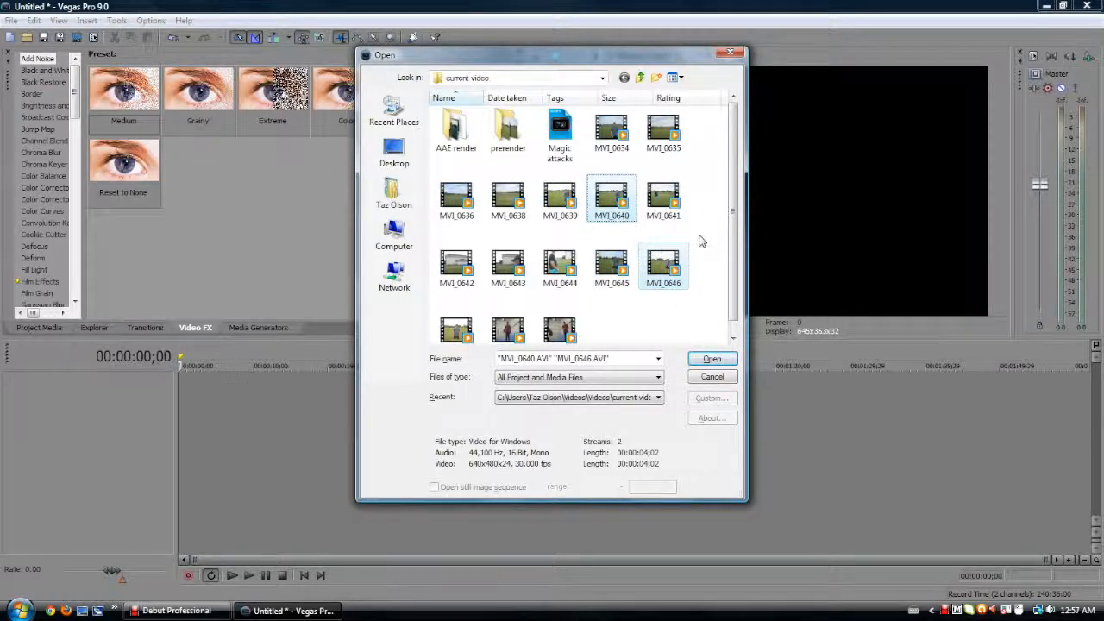
left_click(661, 275)
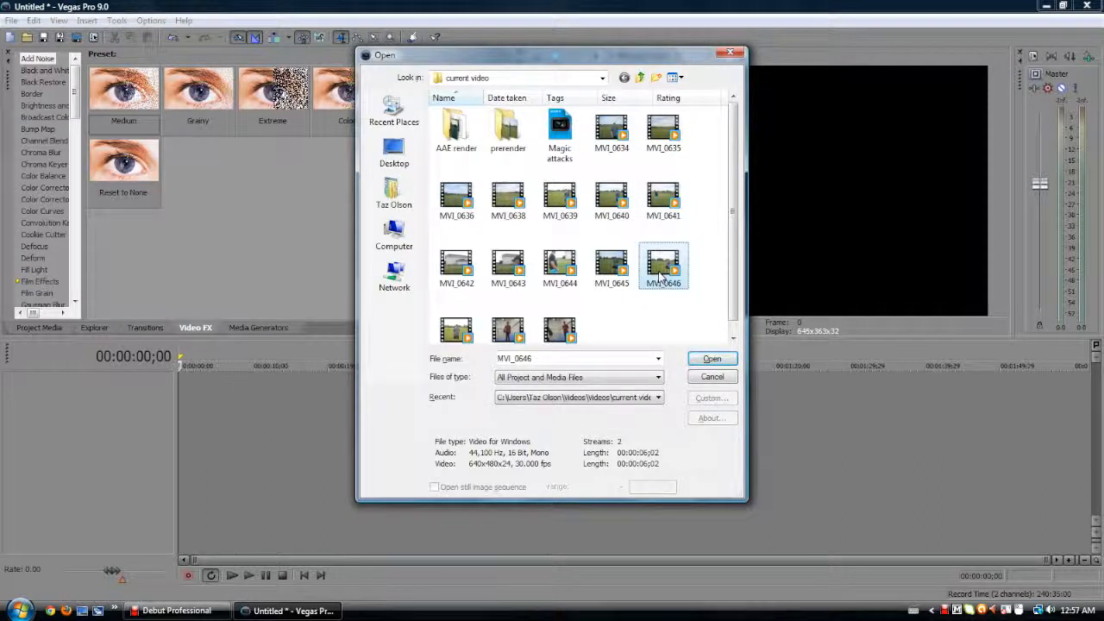
left_click(474, 194, "shift")
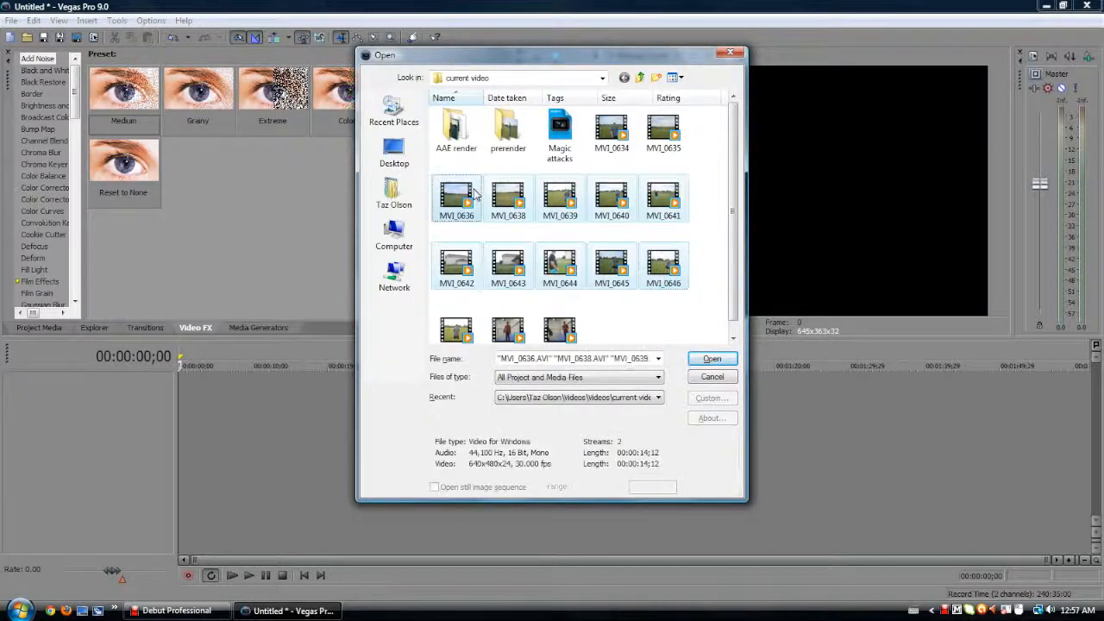
Open the clips MVI_0640, MVI_0641, MVI_0645 and MVI_0646 onto the timeline and move the playhead to about 00:00:06;06.
left_click_drag(702, 322, 624, 203)
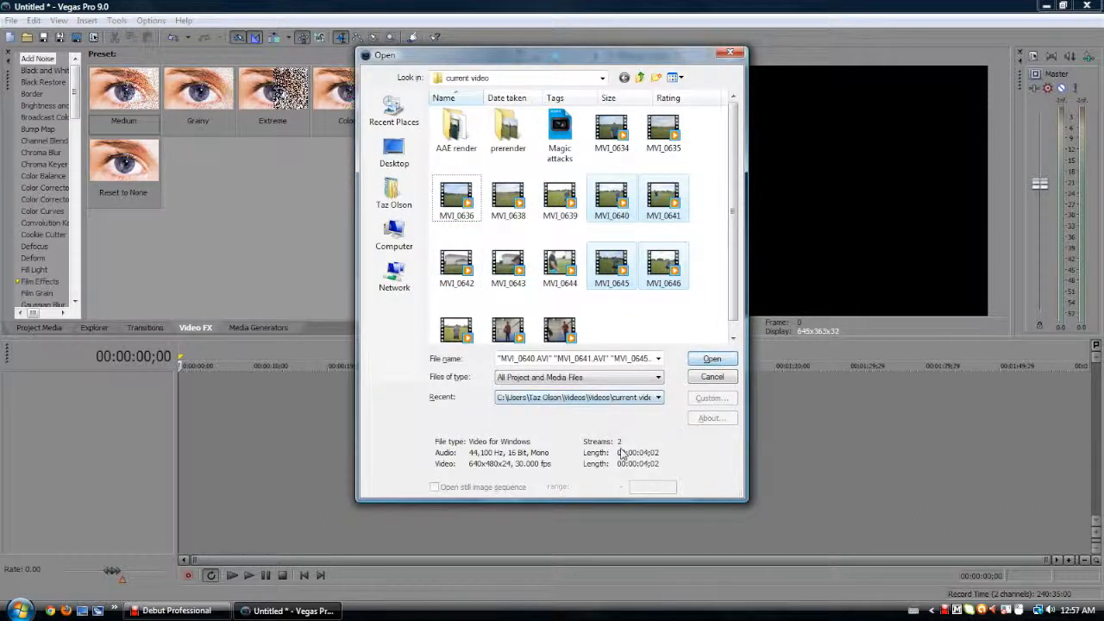
left_click(713, 360)
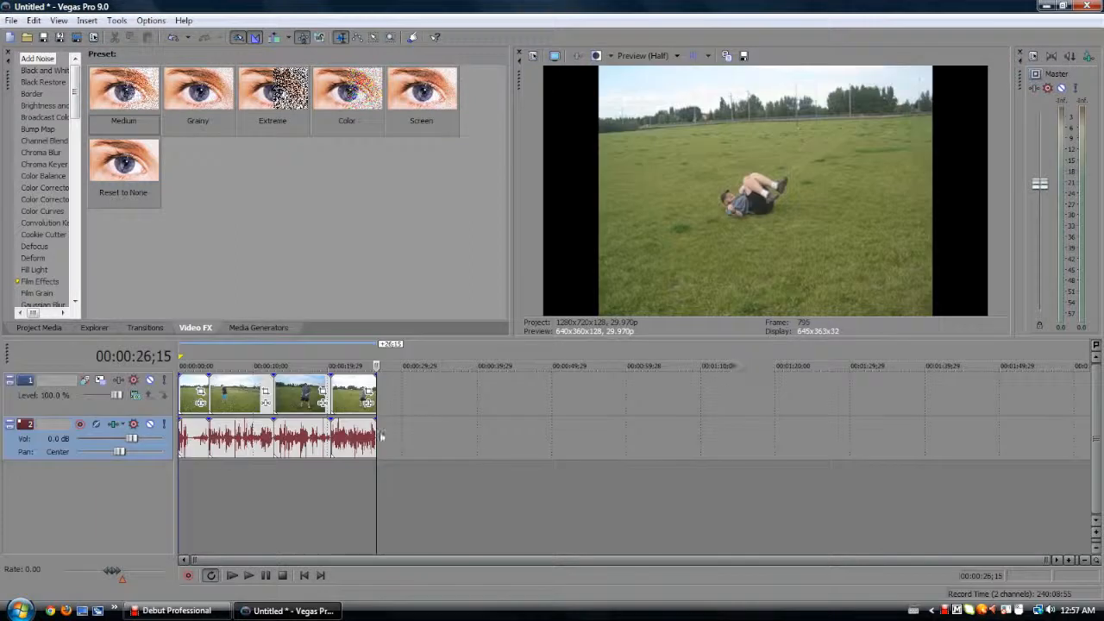
left_click_drag(198, 361, 226, 361)
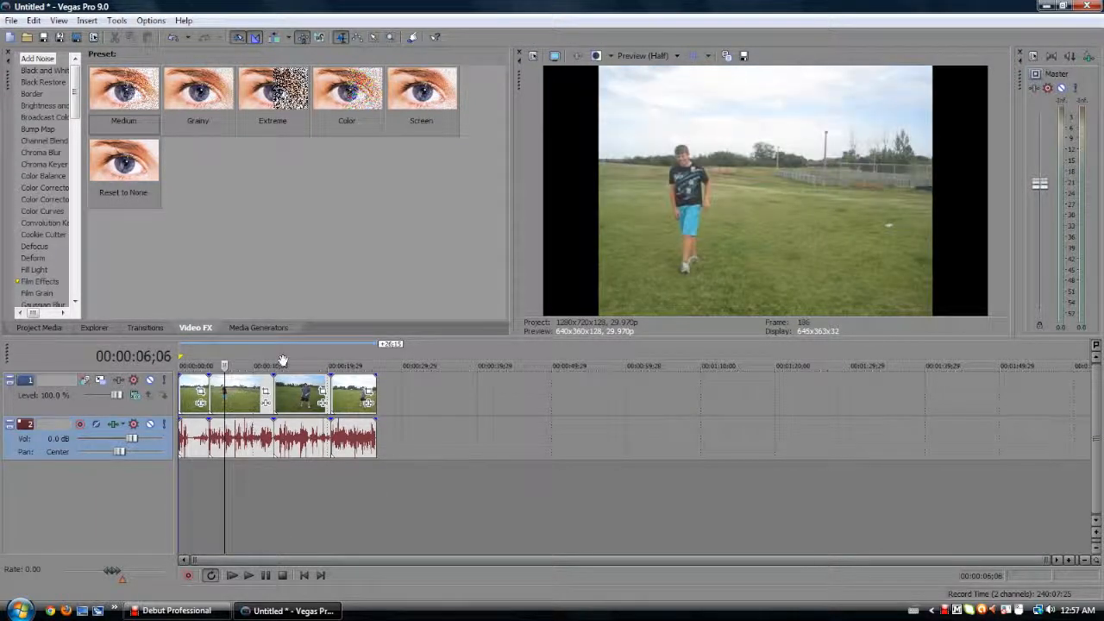
Place the playhead at about 00:00:07;23 and set the video preview quality to Draft (Half).
left_click(267, 362)
left_click(236, 363)
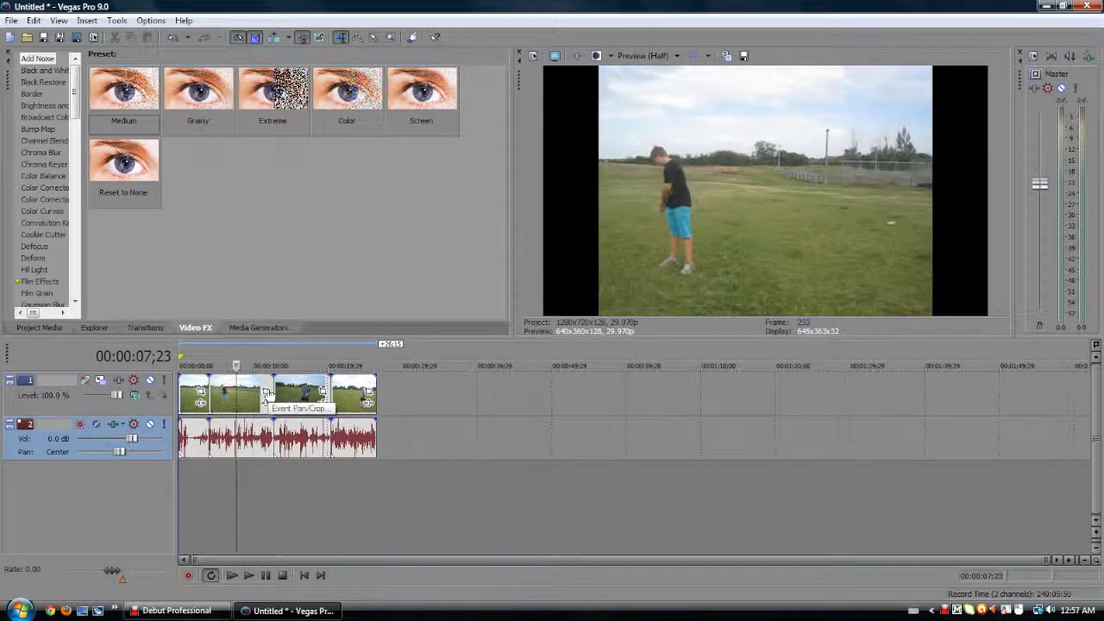
left_click(642, 55)
mouse_move(655, 85)
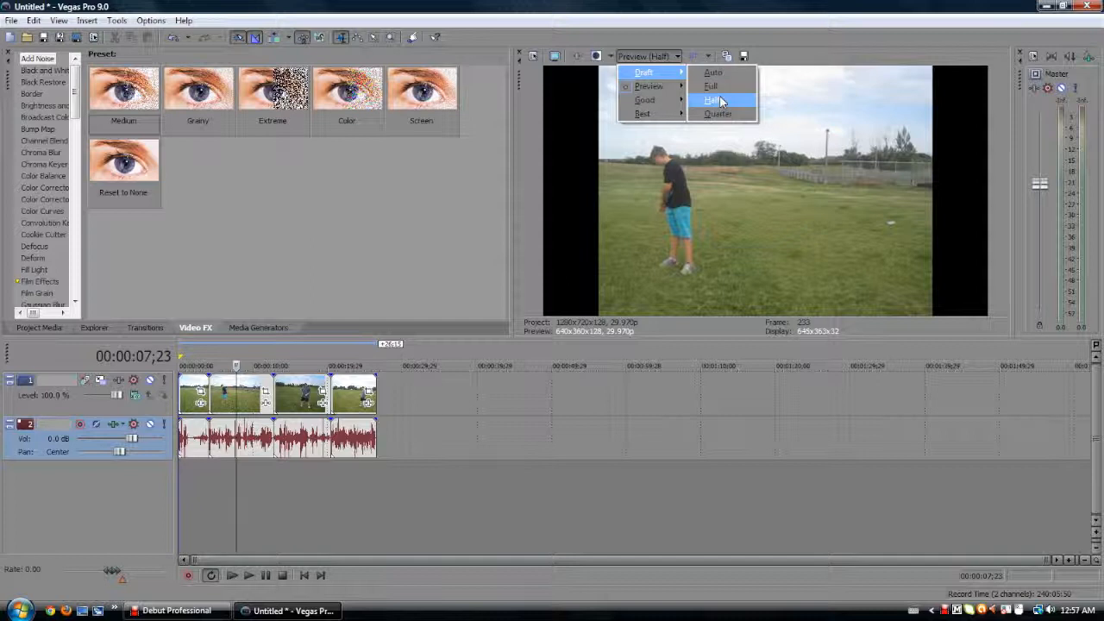
left_click(712, 99)
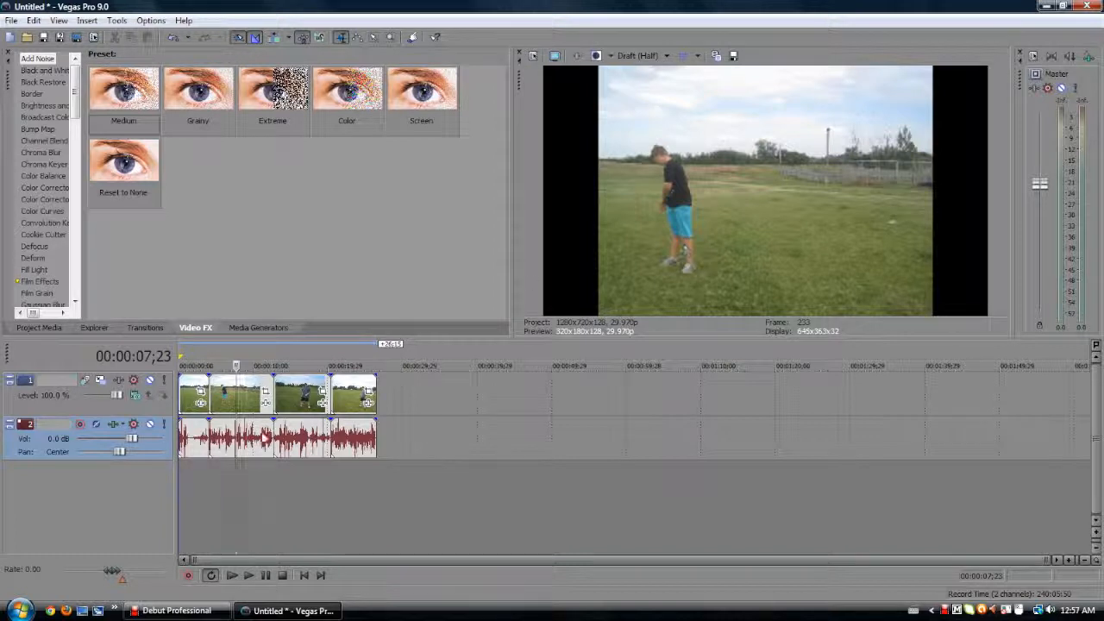
Scrub ahead through the clips, return the playhead to about 00:00:08;09 and set the preview quality to Preview (Half).
left_click(251, 355)
left_click_drag(251, 355, 298, 359)
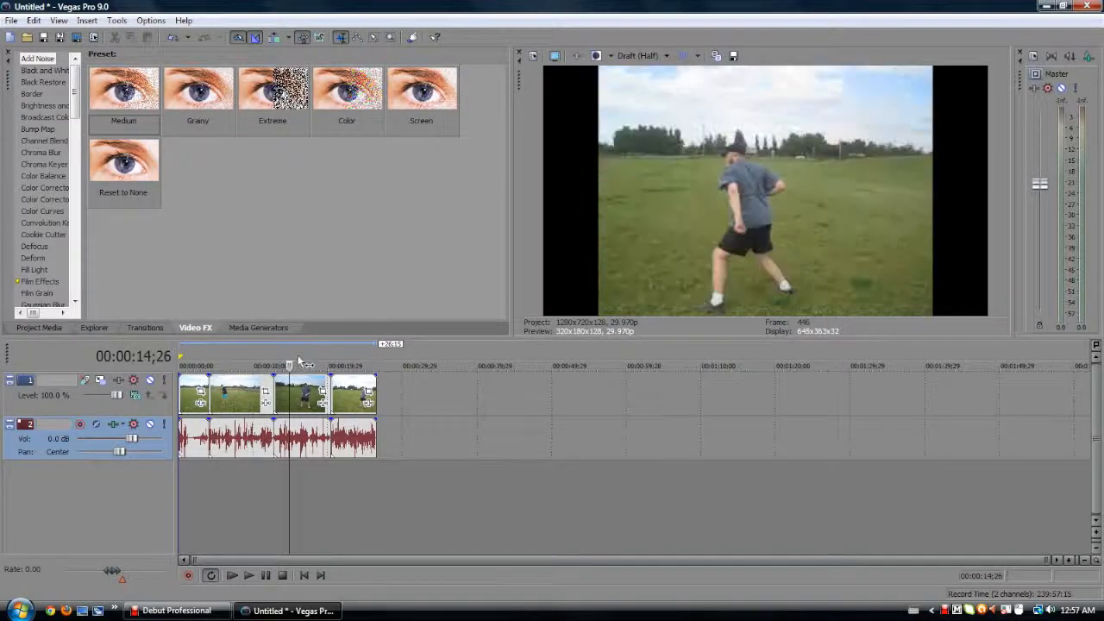
left_click(241, 361)
left_click(640, 55)
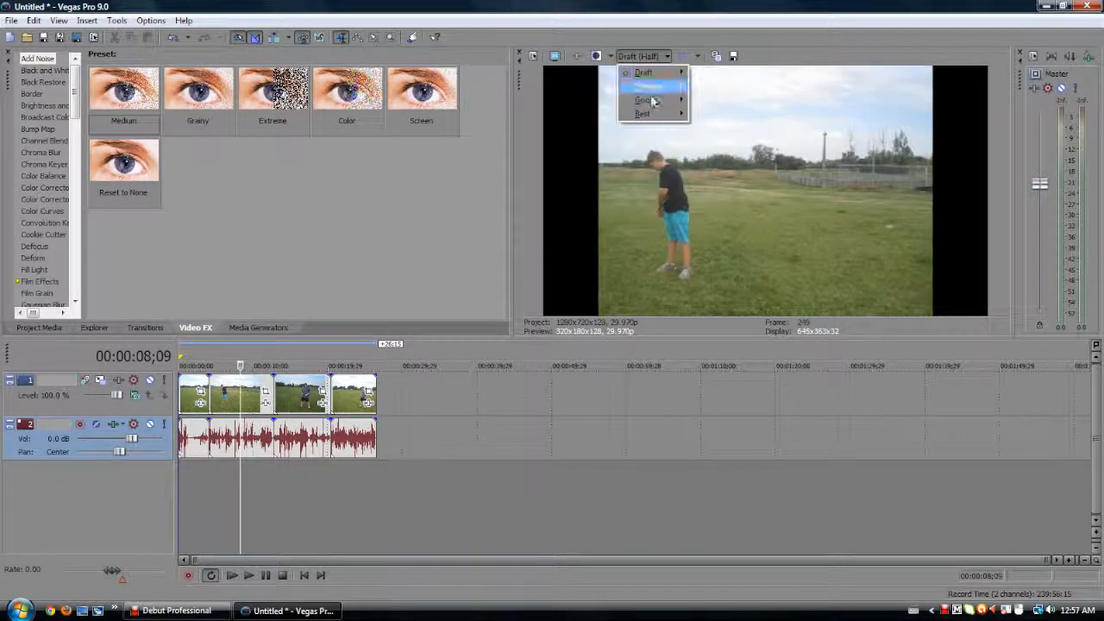
mouse_move(649, 86)
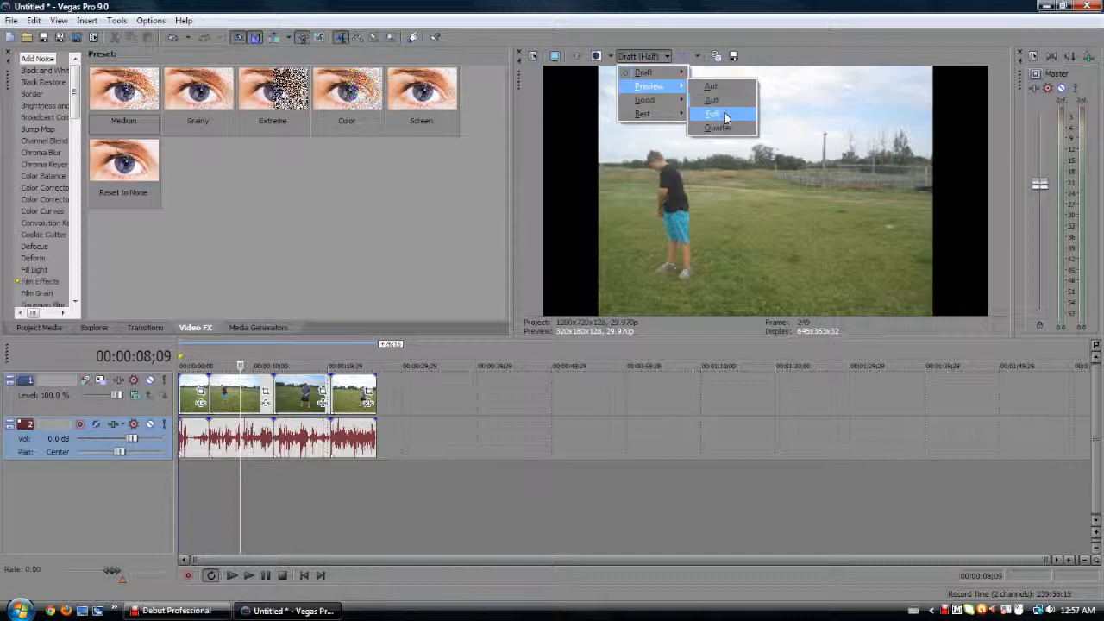
left_click(724, 118)
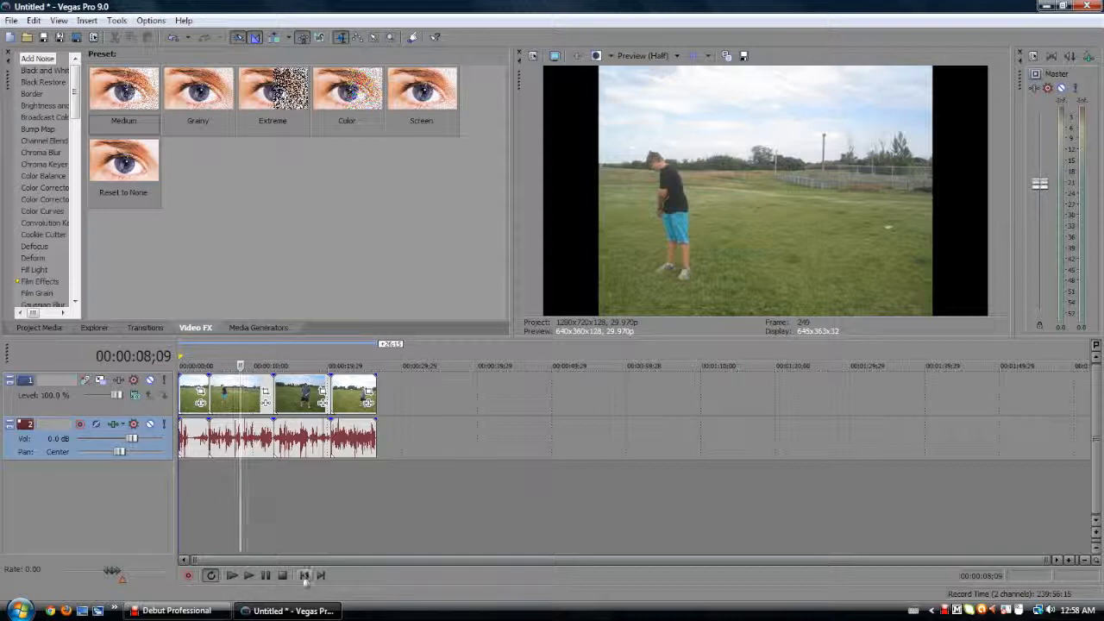
Play the project from the start for a few seconds and stop playback.
left_click(248, 575)
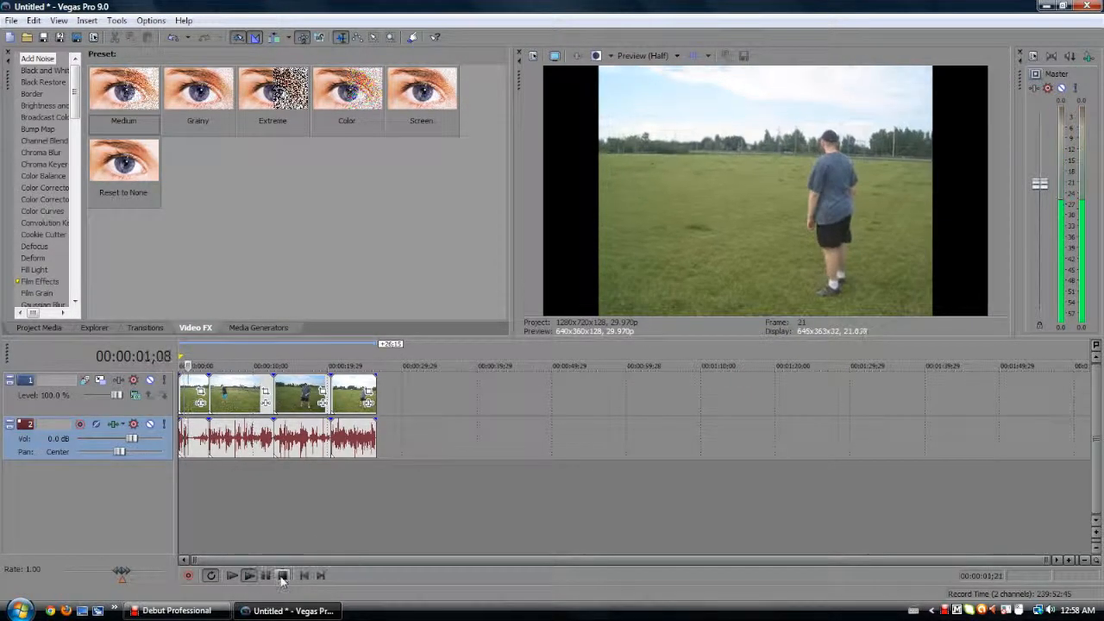
left_click(285, 577)
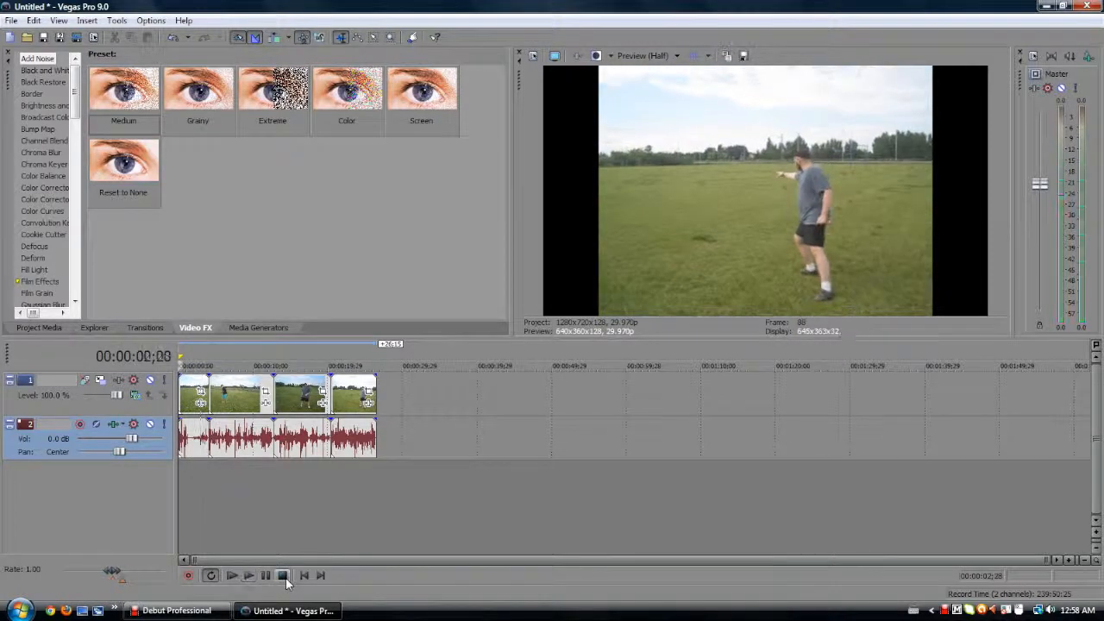
mouse_move(289, 610)
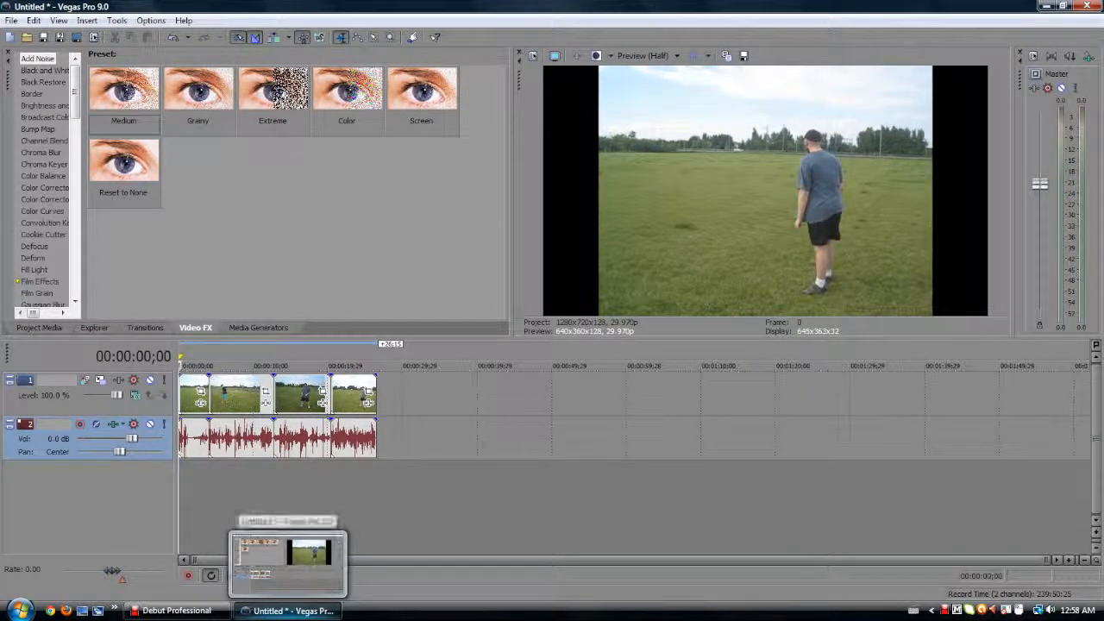
Select the second clip on the video track and place the playhead in it at about 00:00:07;01.
left_click(245, 398)
left_click(231, 398)
scroll(231, 399, "up", 3)
scroll(264, 387, "down", 1)
scroll(264, 387, "up", 1)
Select the video track with the clips and insert a new empty video track above it.
left_click(24, 441)
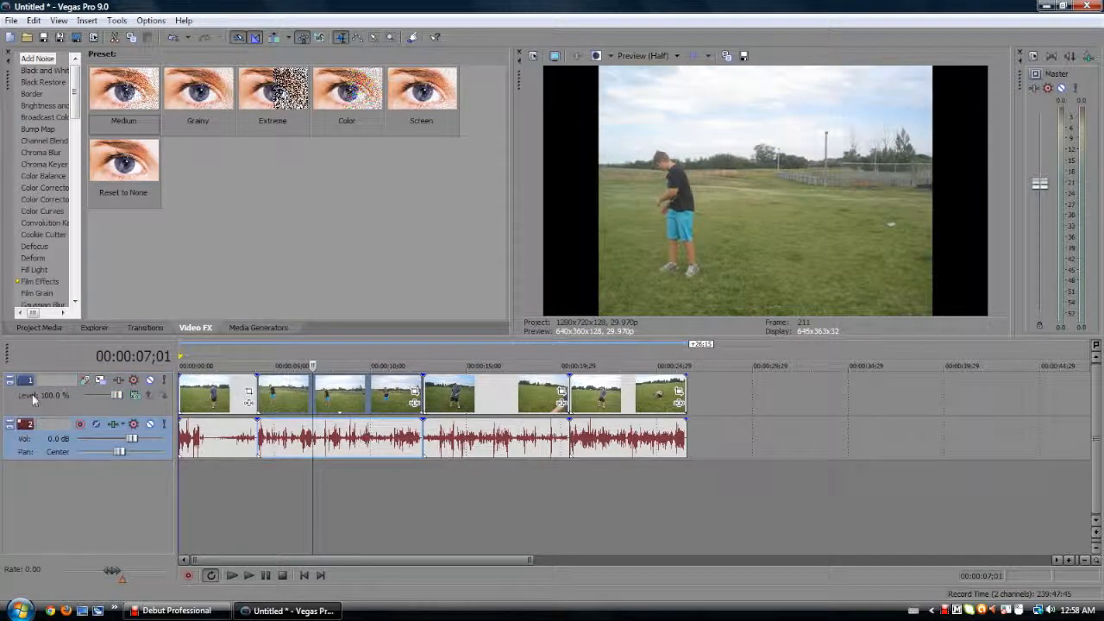
left_click(35, 398, "ctrl")
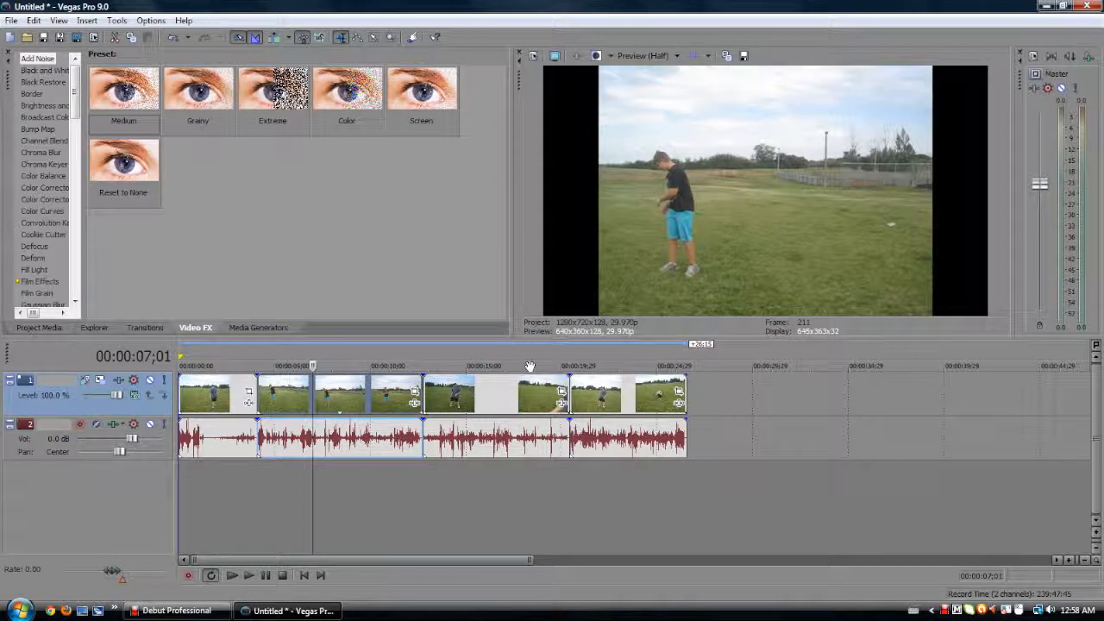
right_click(731, 389)
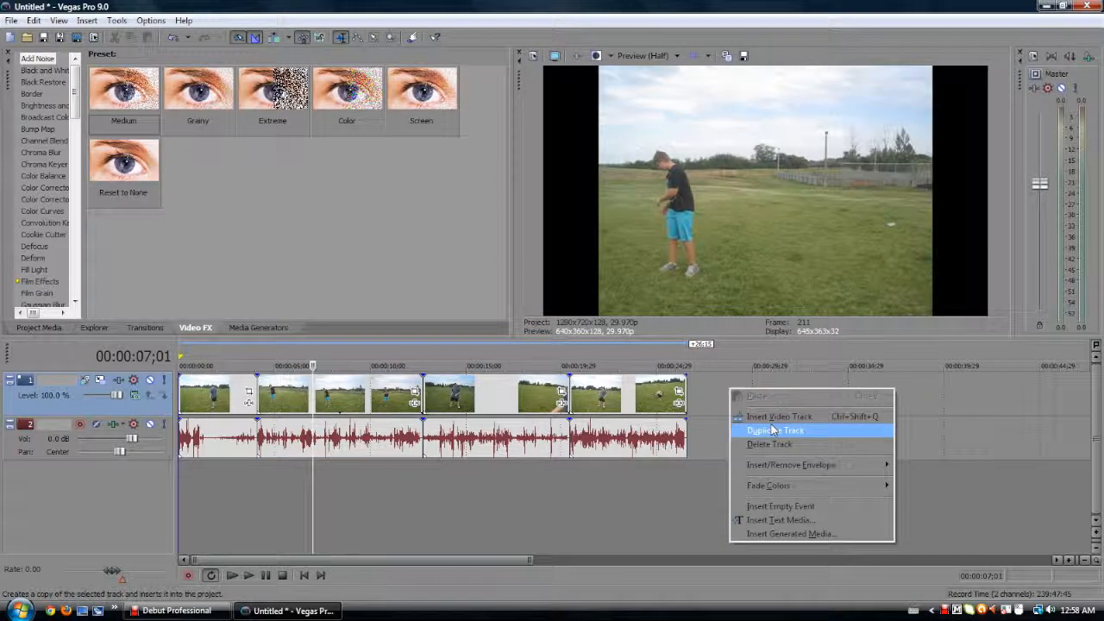
right_click(712, 398)
right_click(712, 398)
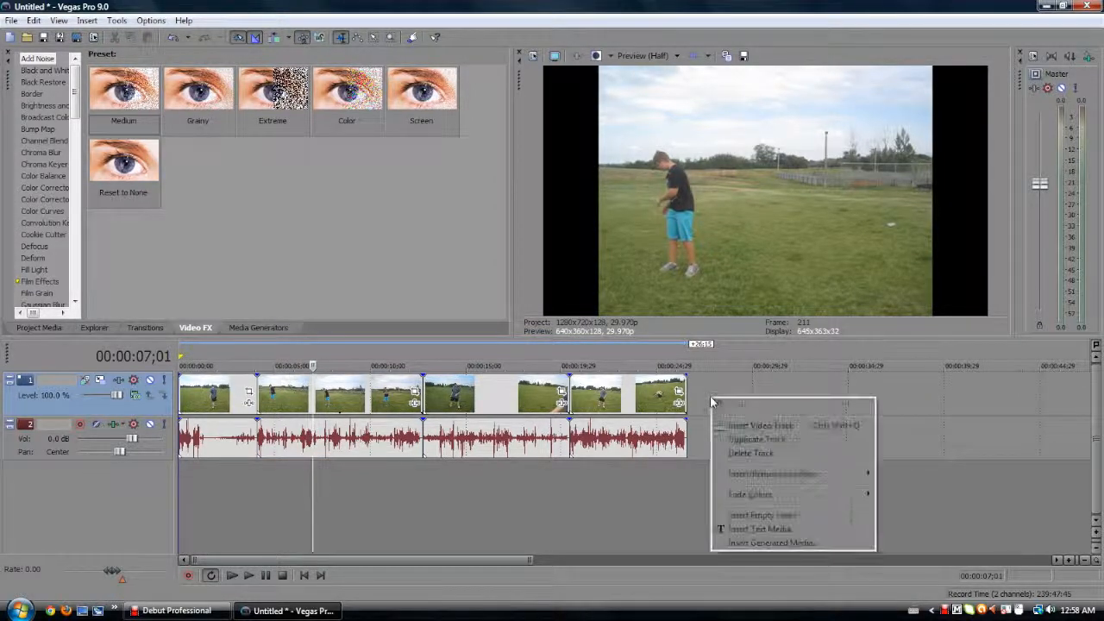
left_click(754, 431)
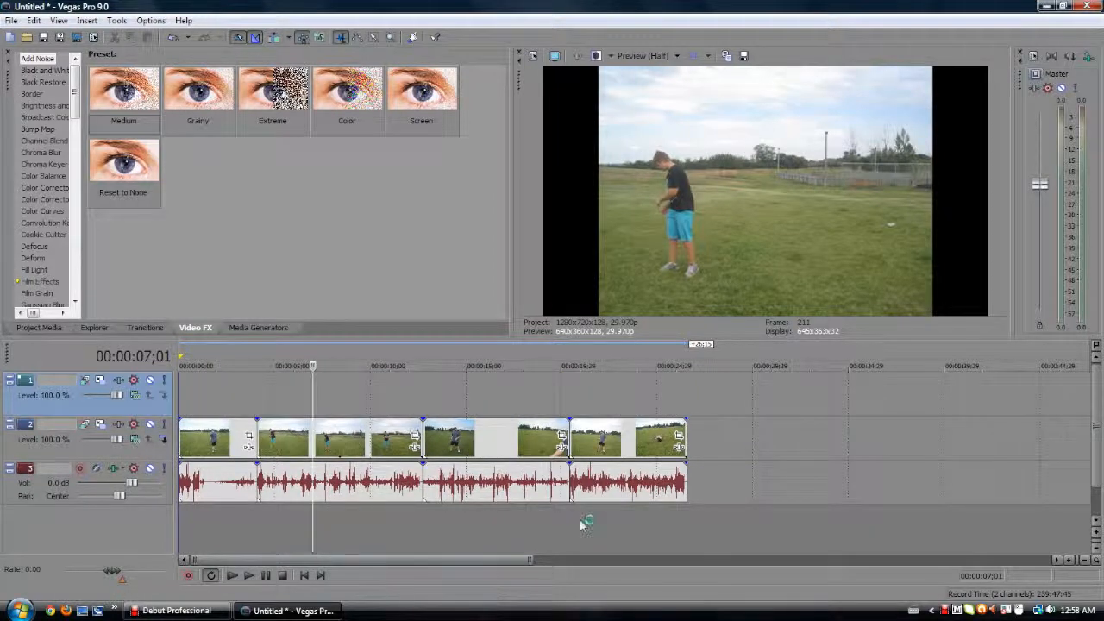
scroll(261, 527, "down", 3)
scroll(278, 527, "up", 3)
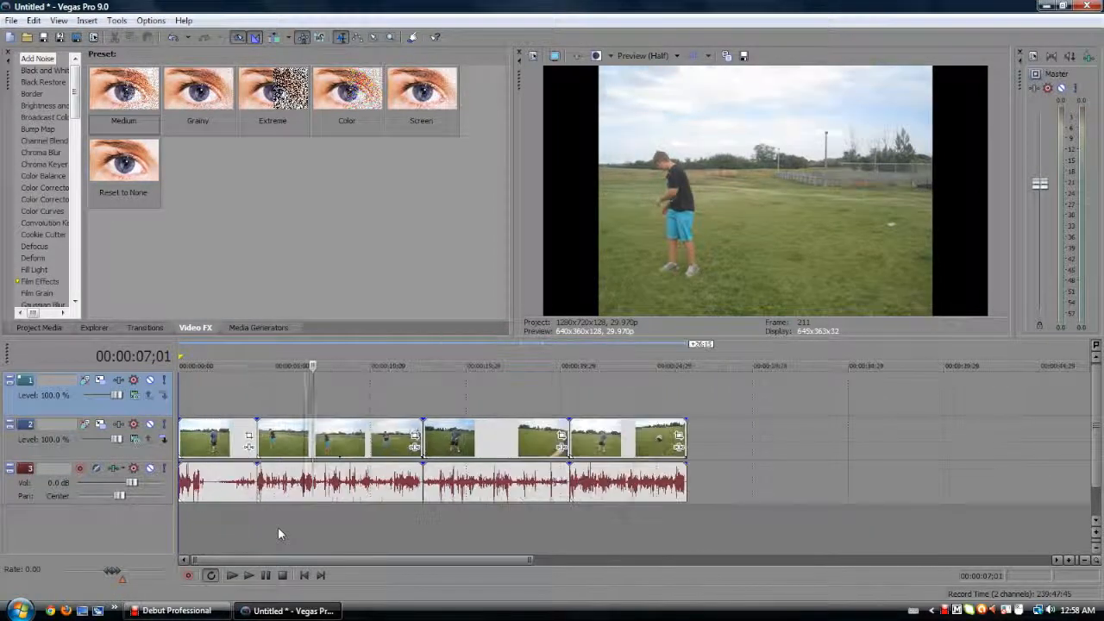
right_click(391, 529)
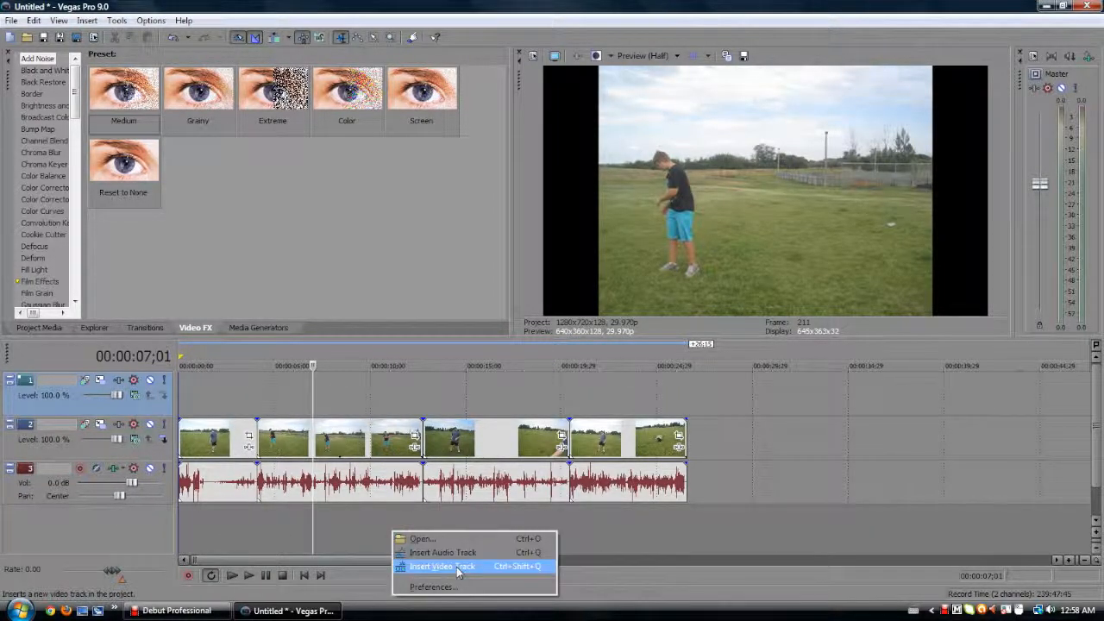
right_click(710, 491)
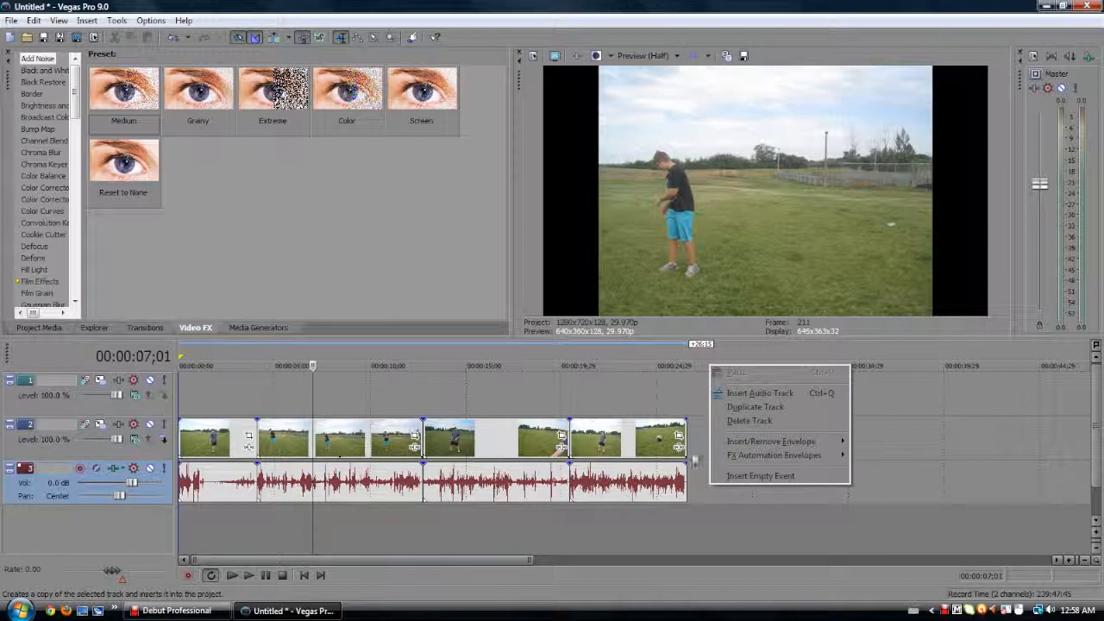
right_click(695, 441)
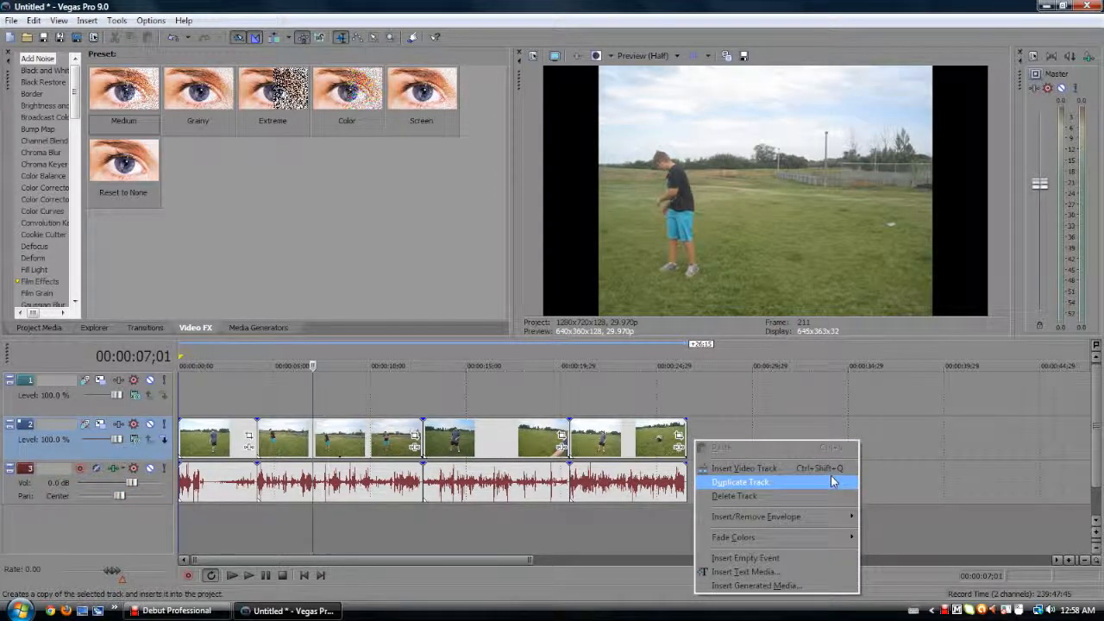
Duplicate the video track that holds the clips and delete the duplicated track.
left_click(35, 446)
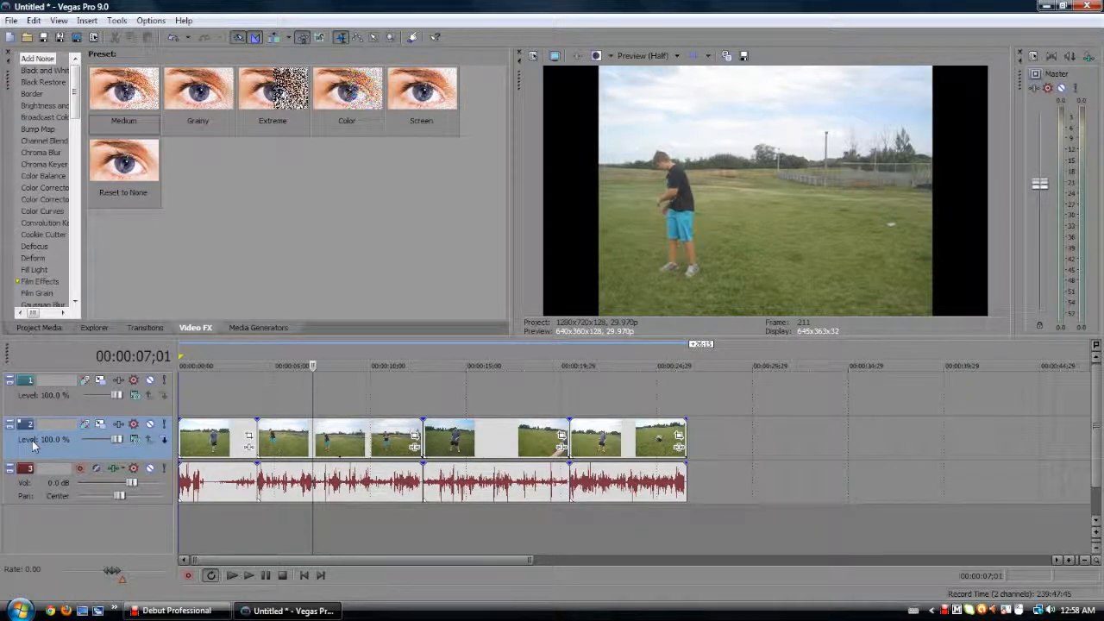
right_click(683, 444)
left_click(733, 445)
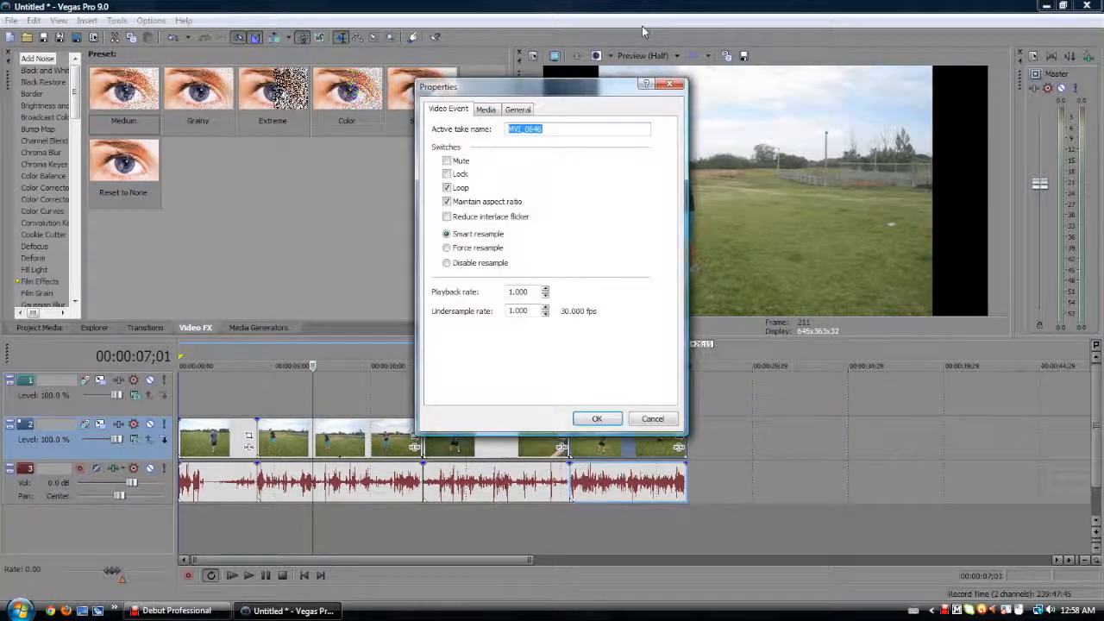
key("Escape")
right_click(732, 453)
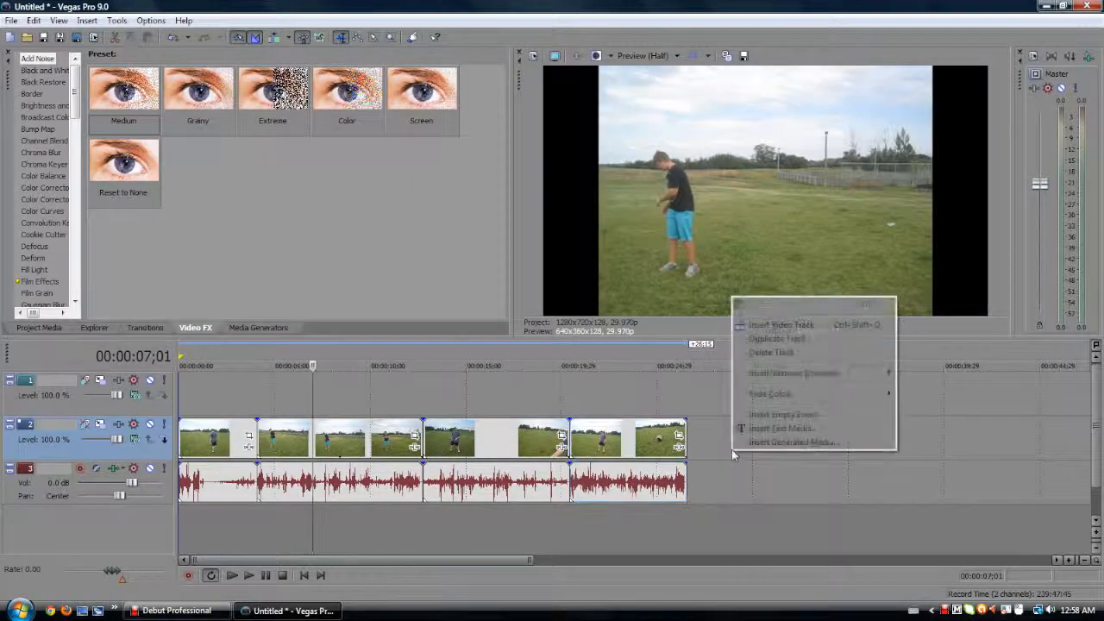
left_click(770, 338)
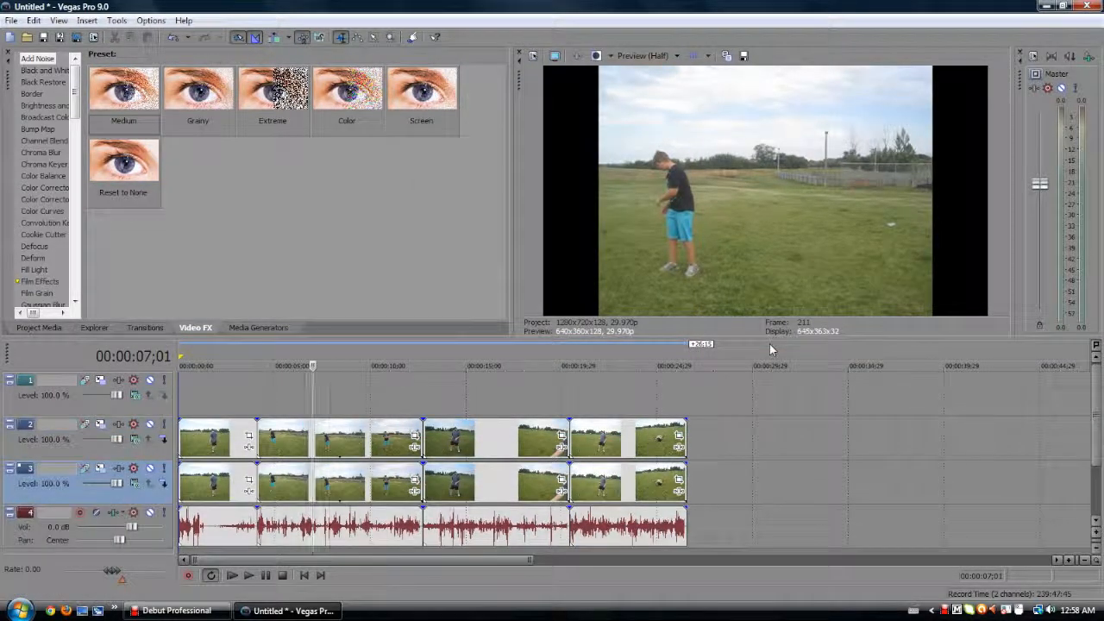
right_click(716, 488)
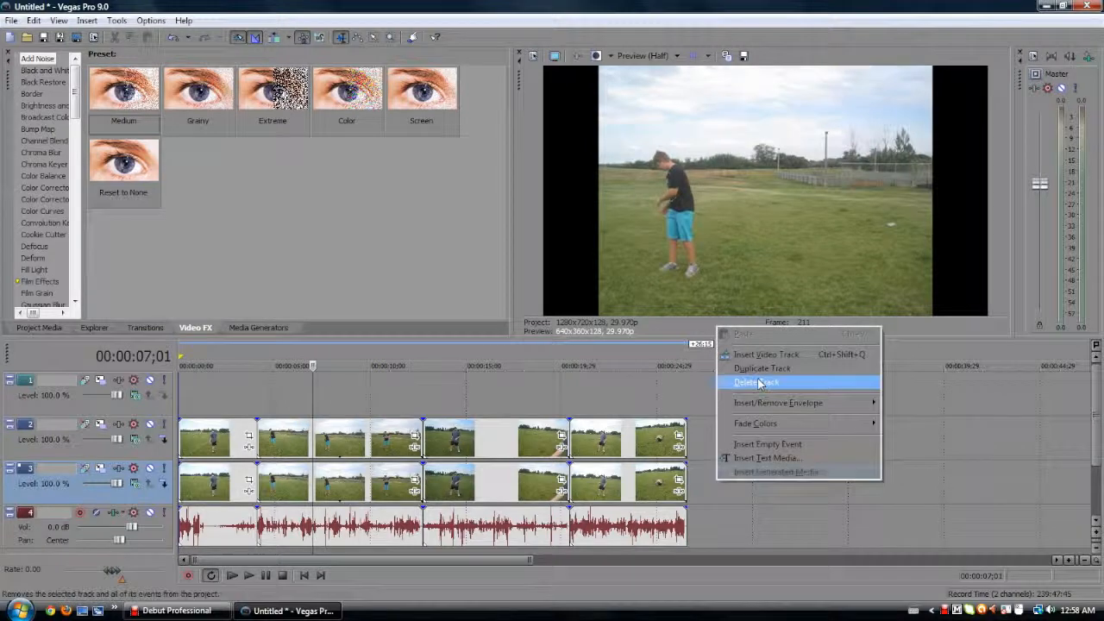
left_click(750, 382)
Select the first clip on the video track and place the playhead at about 00:00:01;09.
left_click(216, 447)
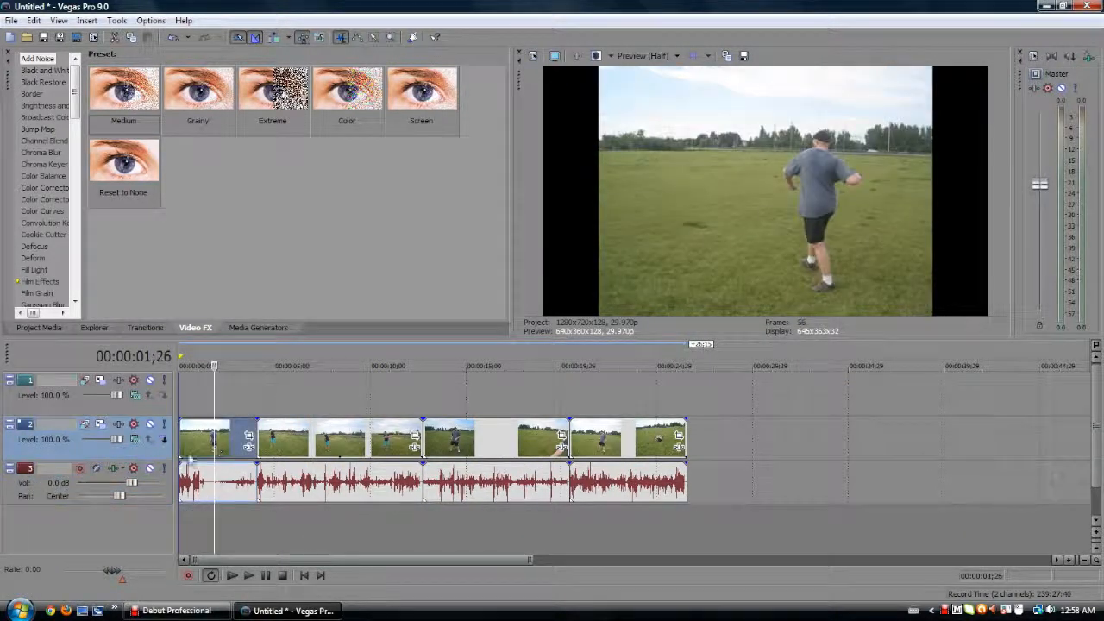
left_click(186, 448)
left_click(204, 445)
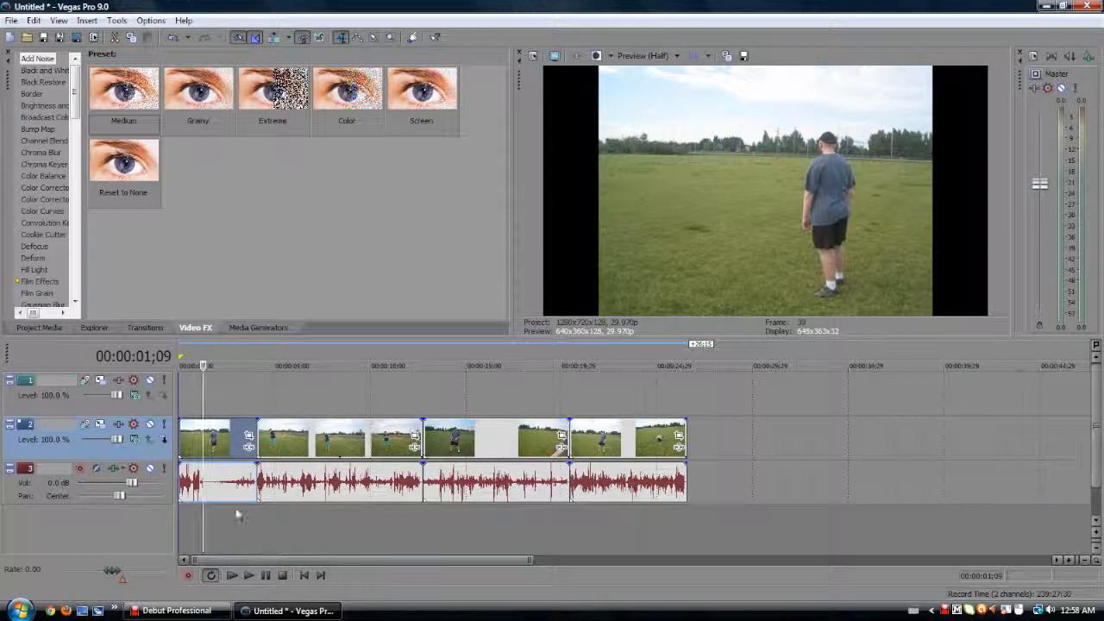
View the Event Pan/Crop settings of the first clip, MVI_0640, and close them.
left_click(248, 438)
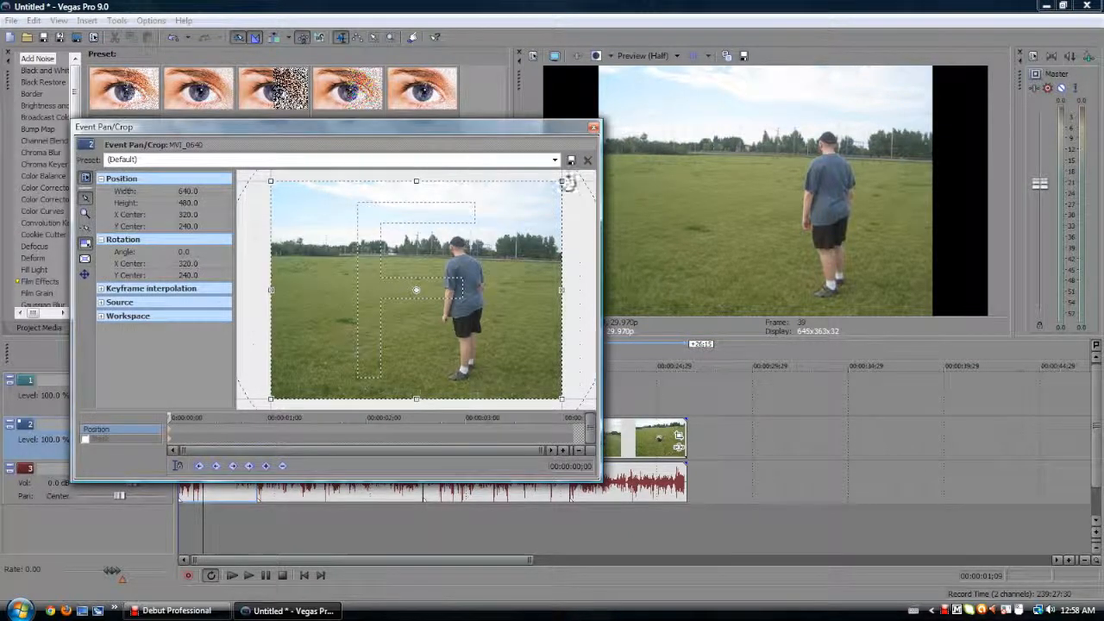
left_click(594, 129)
scroll(616, 450, "up", 5)
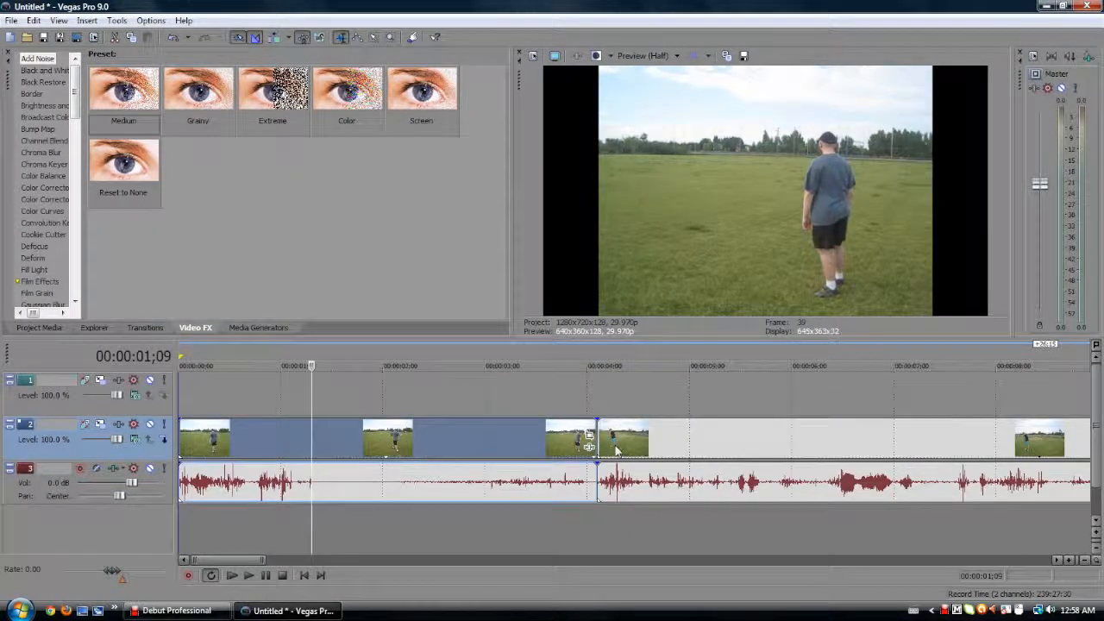
left_click(593, 440)
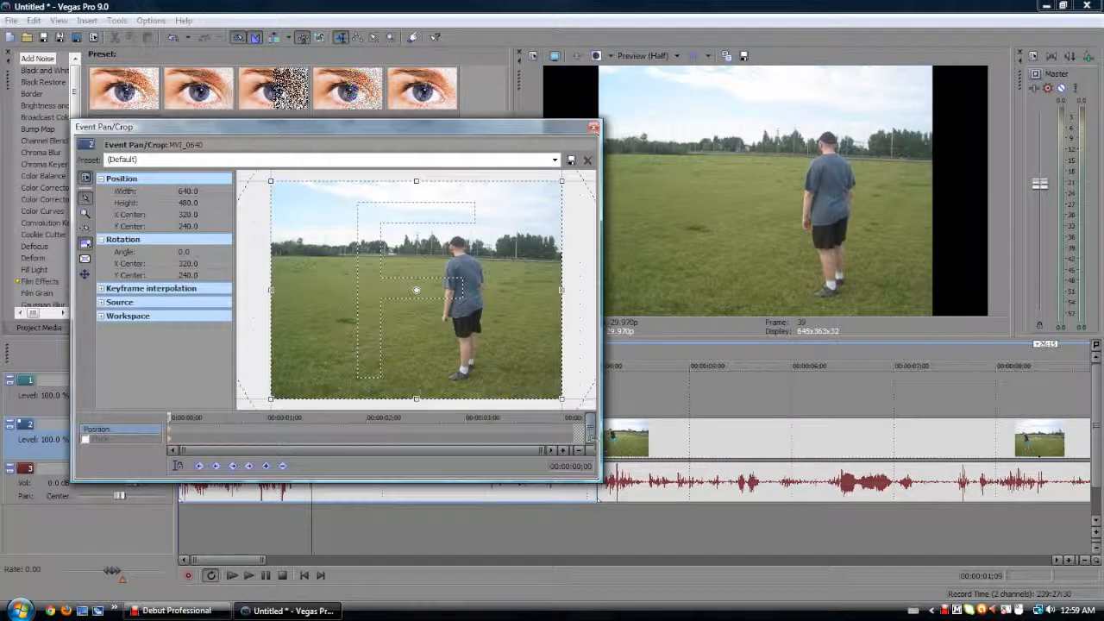
left_click(593, 129)
scroll(498, 470, "down", 7)
scroll(427, 473, "up", 5)
scroll(427, 473, "down", 4)
scroll(426, 485, "up", 4)
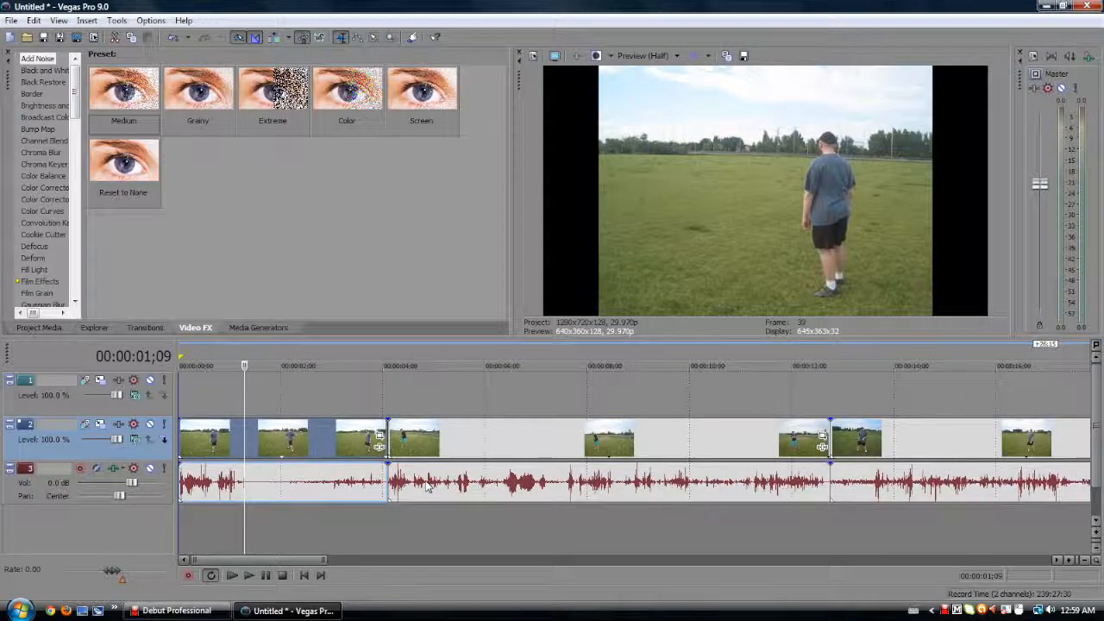
scroll(415, 488, "down", 4)
scroll(410, 473, "up", 2)
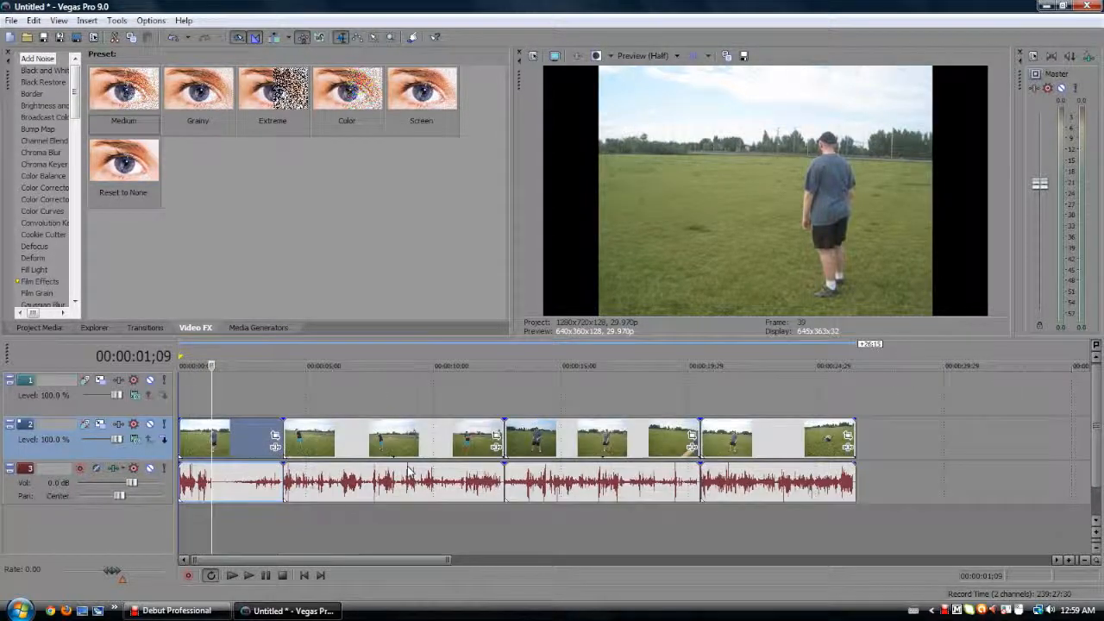
scroll(410, 472, "down", 3)
scroll(409, 471, "up", 5)
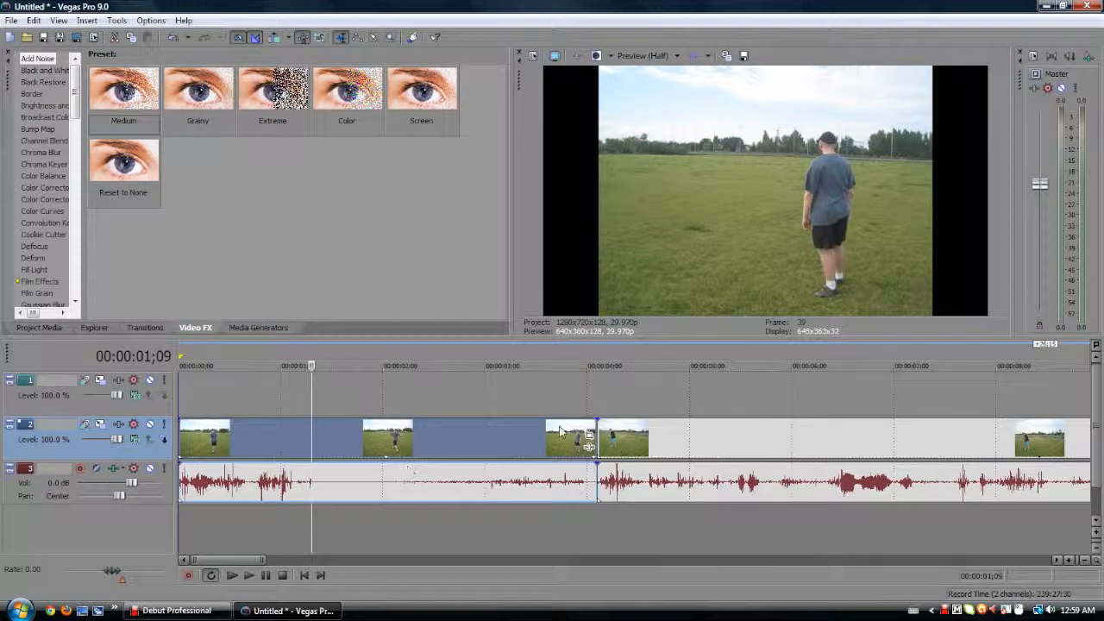
Open the first clip's Event Pan/Crop settings, shift the crop frame slightly and restore it to the default.
left_click(589, 427)
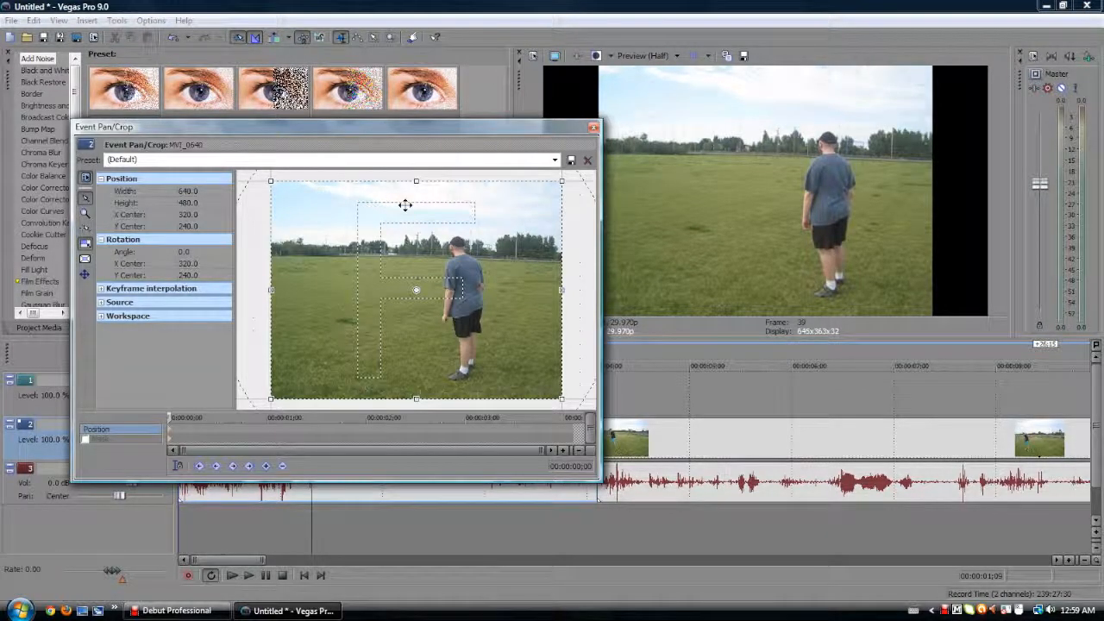
mouse_move(524, 254)
left_mouse_down()
mouse_move(416, 220)
mouse_move(457, 219)
mouse_move(521, 251)
left_mouse_up()
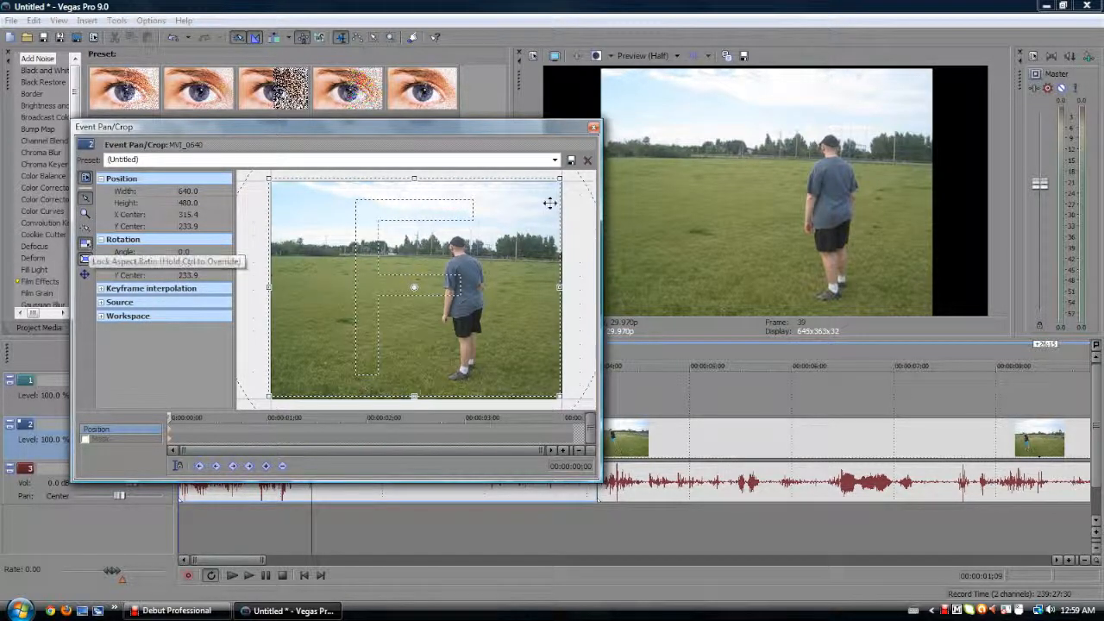
right_click(499, 284)
right_click(508, 251)
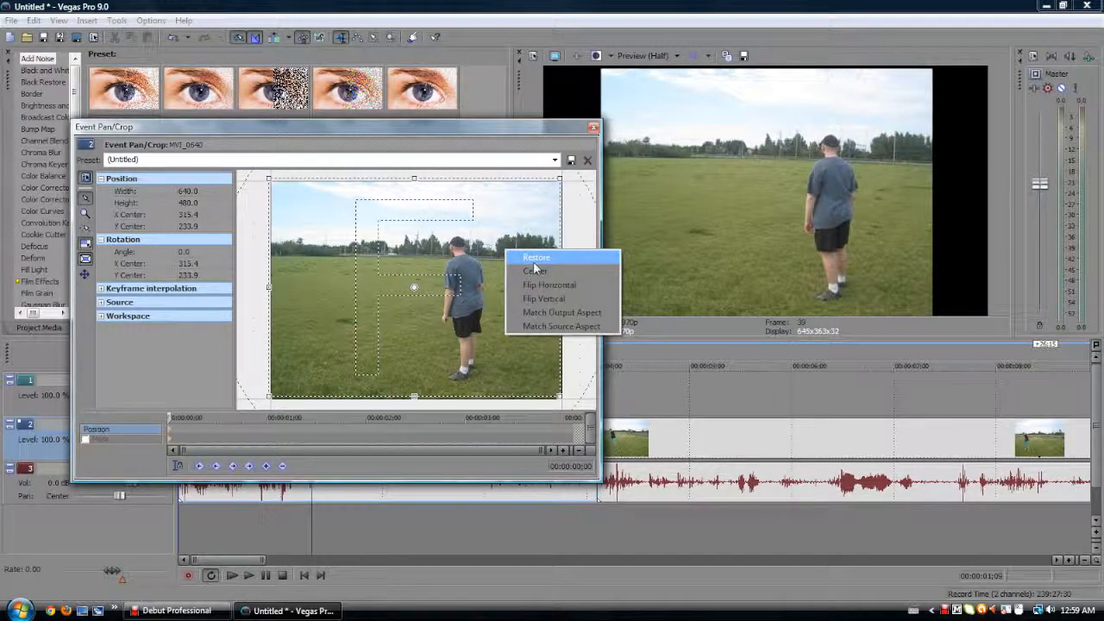
left_click(533, 259)
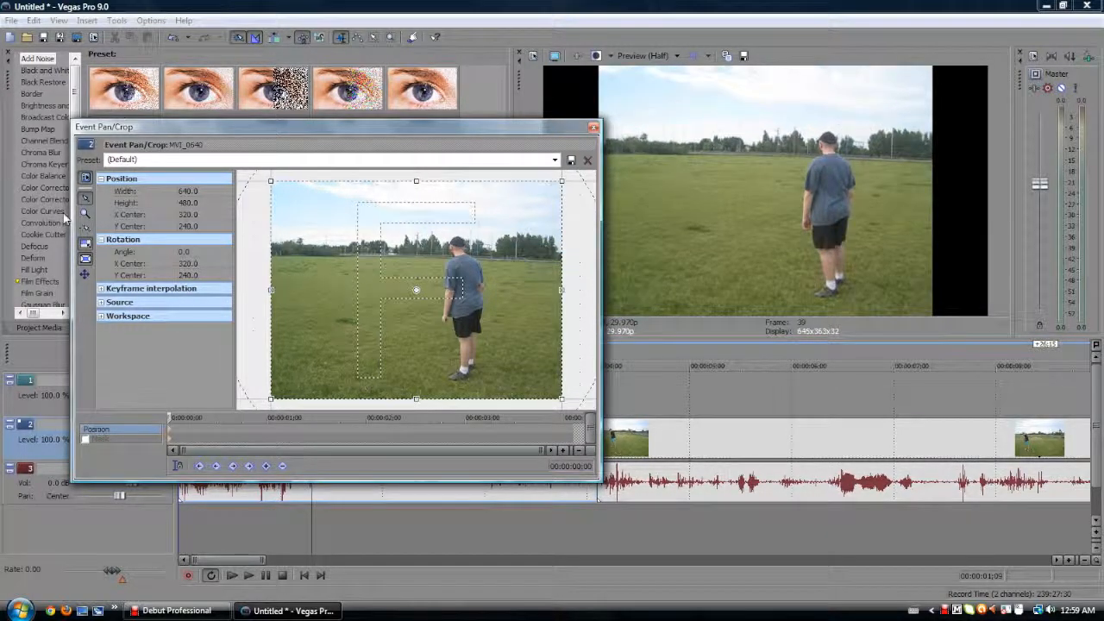
Apply the 16:9 Widescreen TV aspect ratio preset to the first clip's crop.
left_click(85, 233)
mouse_move(532, 132)
left_mouse_down()
mouse_move(466, 120)
mouse_move(541, 117)
left_mouse_up()
left_click(564, 151)
left_click(563, 147)
left_click(524, 181)
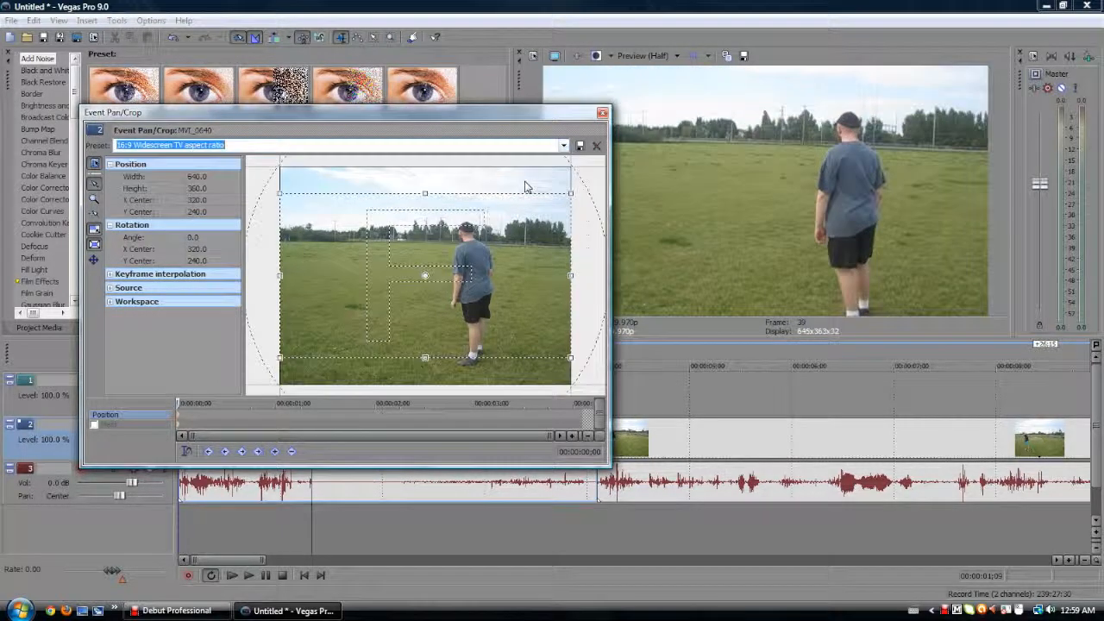
Restore the default crop frame and match it to the output aspect.
right_click(535, 277)
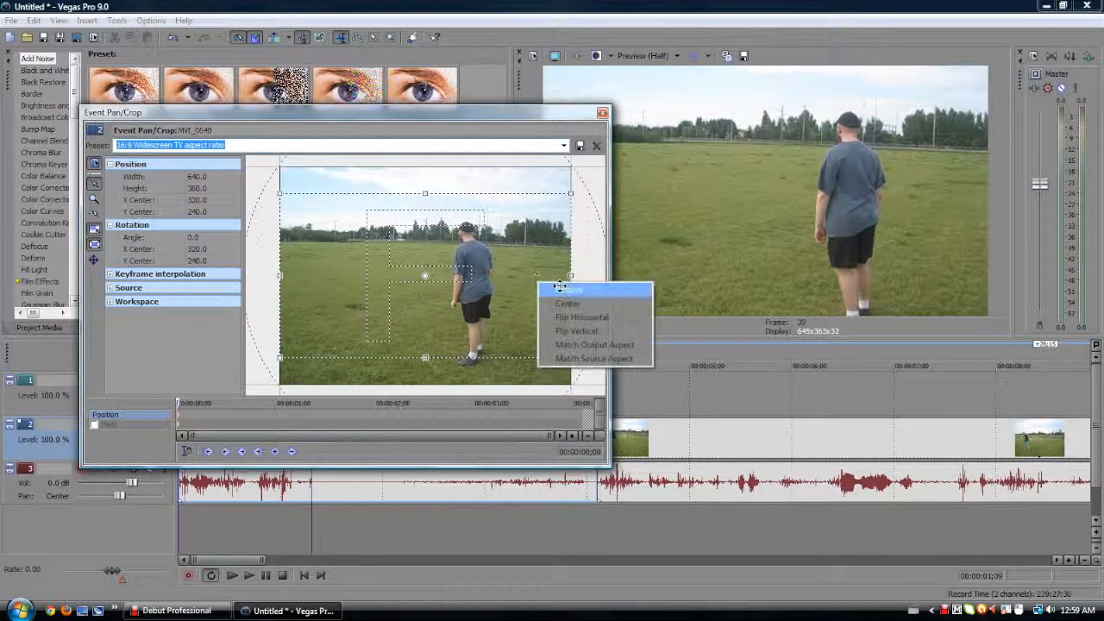
left_click(558, 287)
right_click(521, 255)
left_click(567, 319)
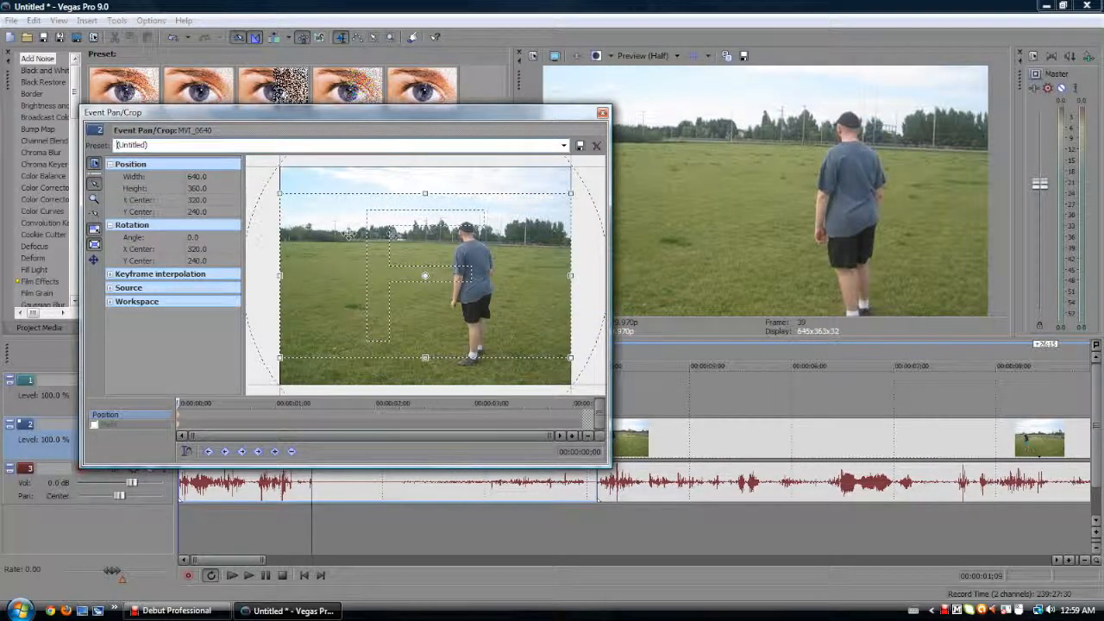
Try shrinking the crop frame with and without sizing about its center, to about 472.8 wide by 265.9 high, and restore the default crop.
left_click(94, 244)
mouse_move(571, 191)
left_mouse_down()
mouse_move(461, 250)
mouse_move(593, 181)
mouse_move(544, 221)
mouse_move(572, 207)
left_mouse_up()
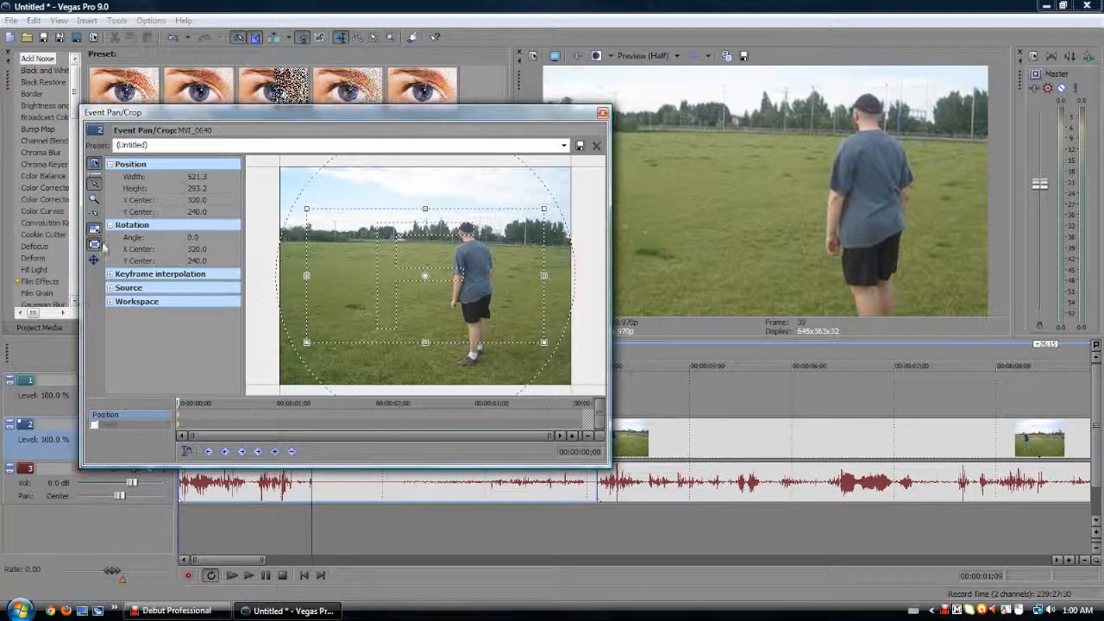
left_click_drag(543, 209, 522, 223)
right_click(480, 258)
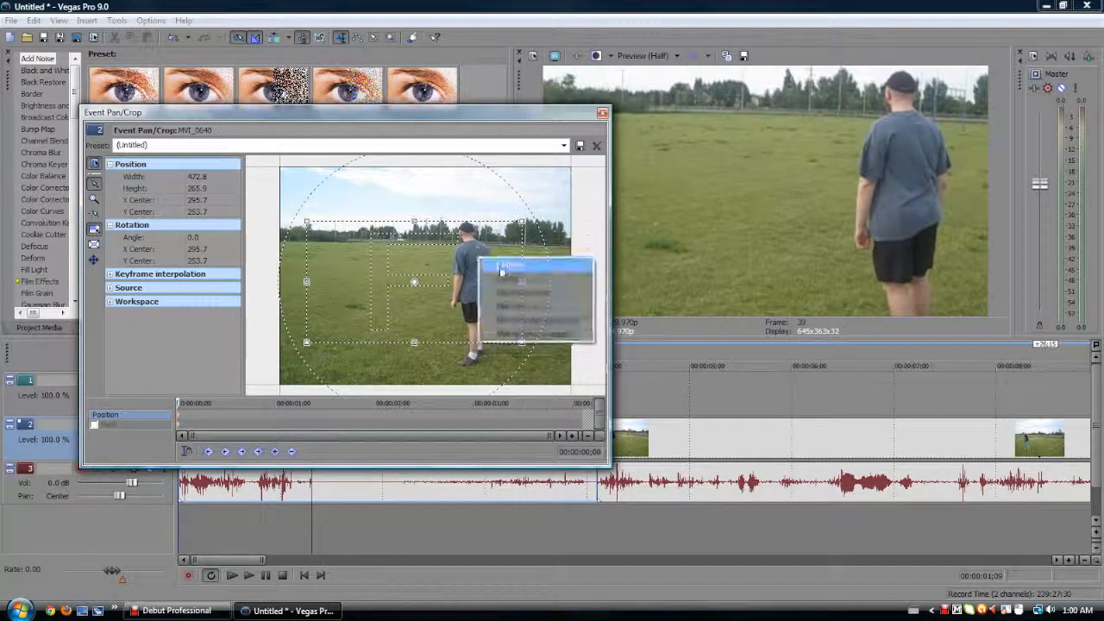
left_click(532, 321)
right_click(490, 289)
left_click(536, 298)
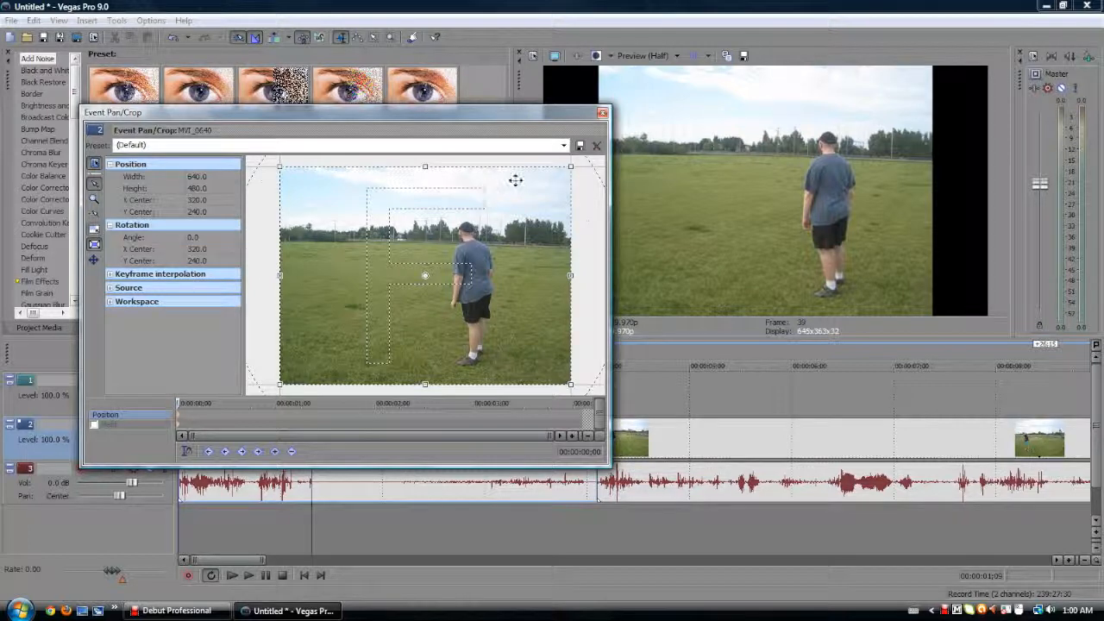
Match the crop to the output aspect, stretch its height to about 690.8 with the aspect ratio unlocked, and restore the default.
right_click(521, 214)
left_click(569, 265)
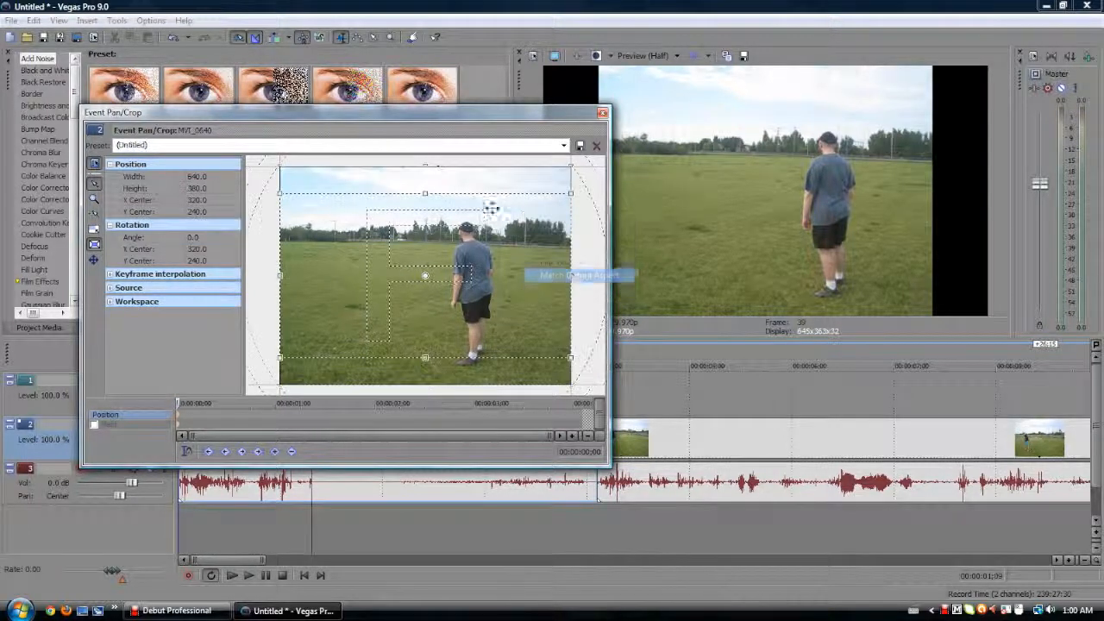
left_click_drag(428, 192, 464, 118)
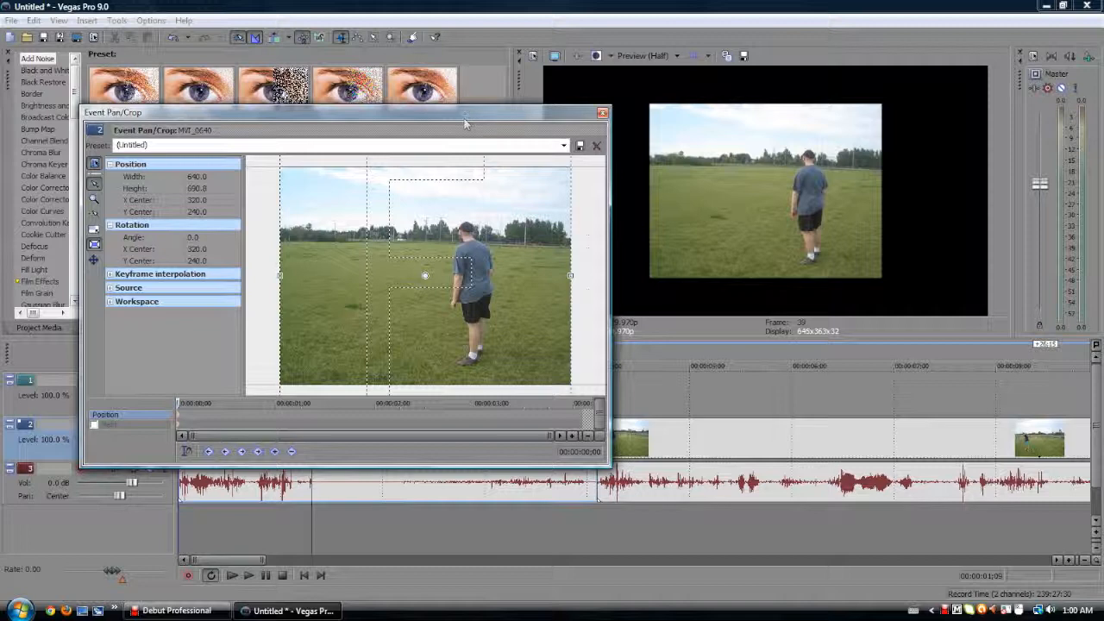
right_click(512, 273)
left_click(547, 284)
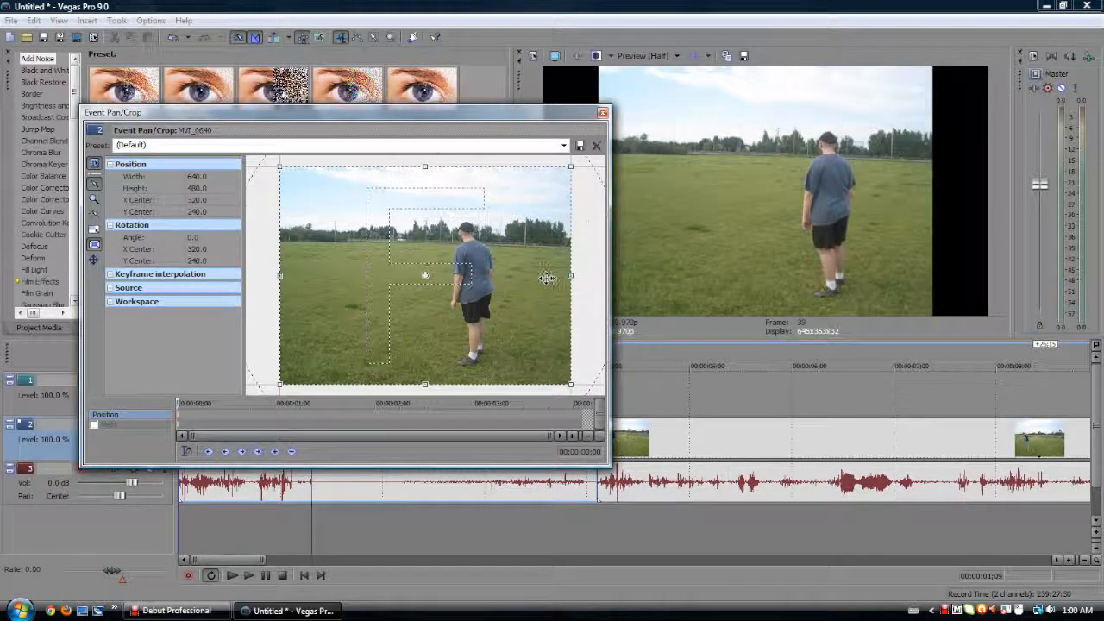
Match the crop frame to the output aspect and shift it sideways, then restore it and match the output aspect again.
right_click(533, 291)
left_click(592, 369)
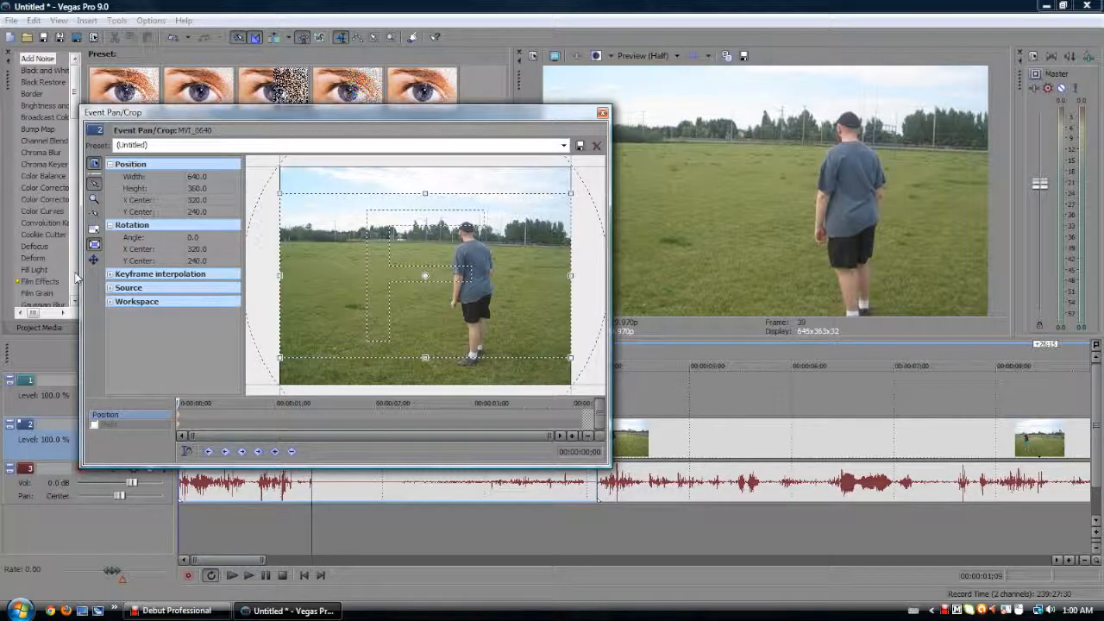
left_click_drag(372, 262, 408, 263)
right_click(393, 263)
left_click(419, 272)
right_click(358, 268)
left_click(414, 349)
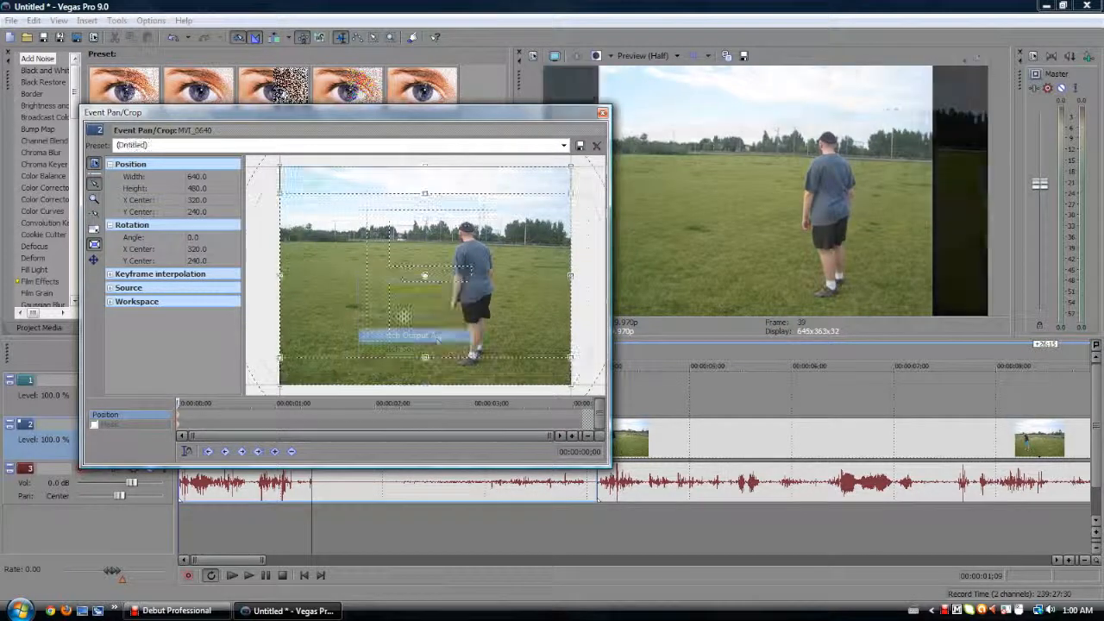
Try moving the crop frame with movement limited to horizontal, limited to vertical and unrestricted, undoing the moves.
left_click(95, 261)
left_click_drag(445, 314, 539, 312)
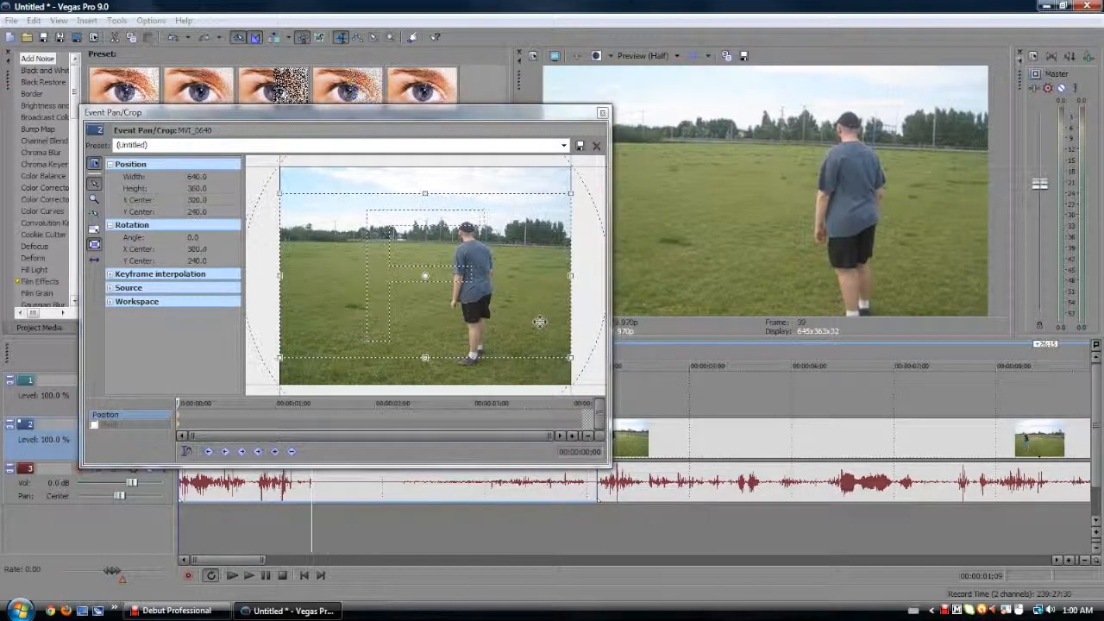
left_click(93, 262)
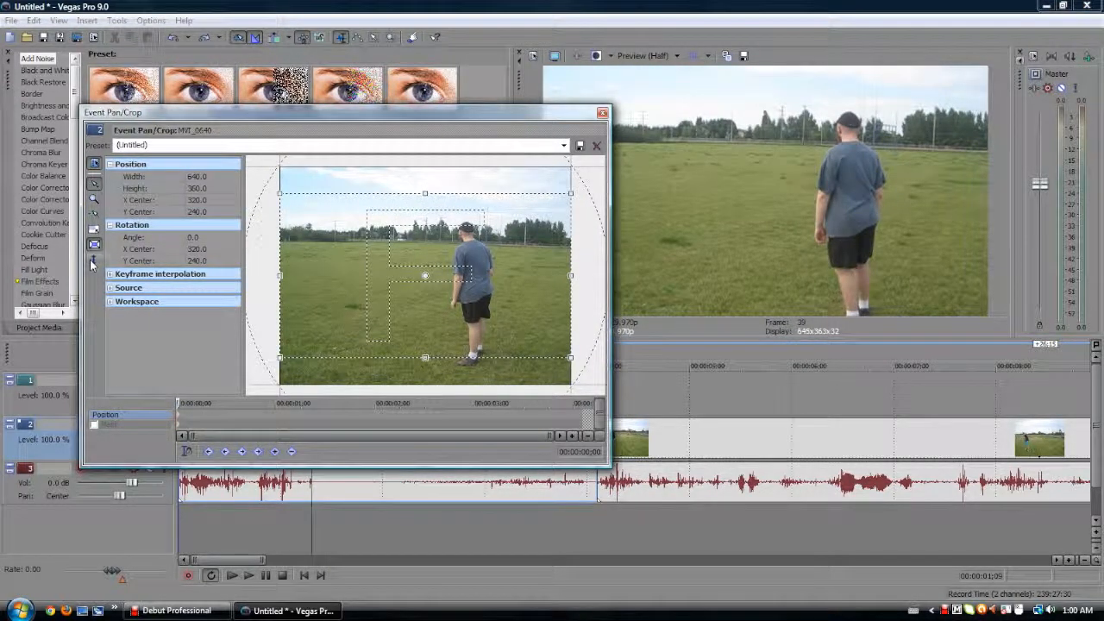
mouse_move(479, 312)
left_mouse_down()
mouse_move(485, 209)
mouse_move(497, 307)
left_mouse_up()
left_click(93, 262)
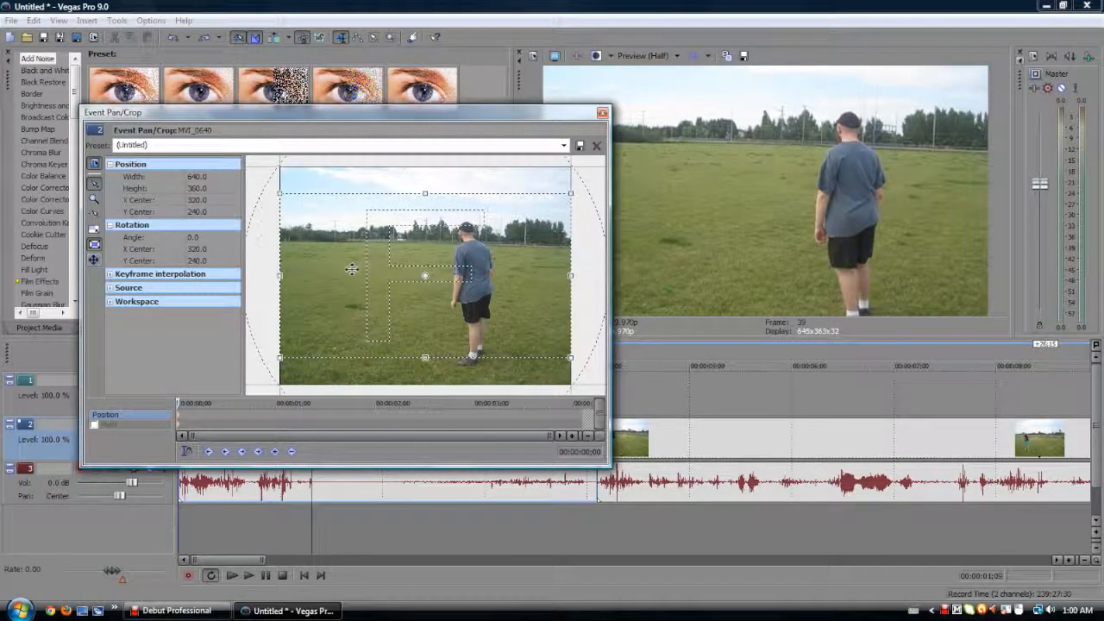
left_click_drag(339, 263, 257, 143)
key("ctrl+z")
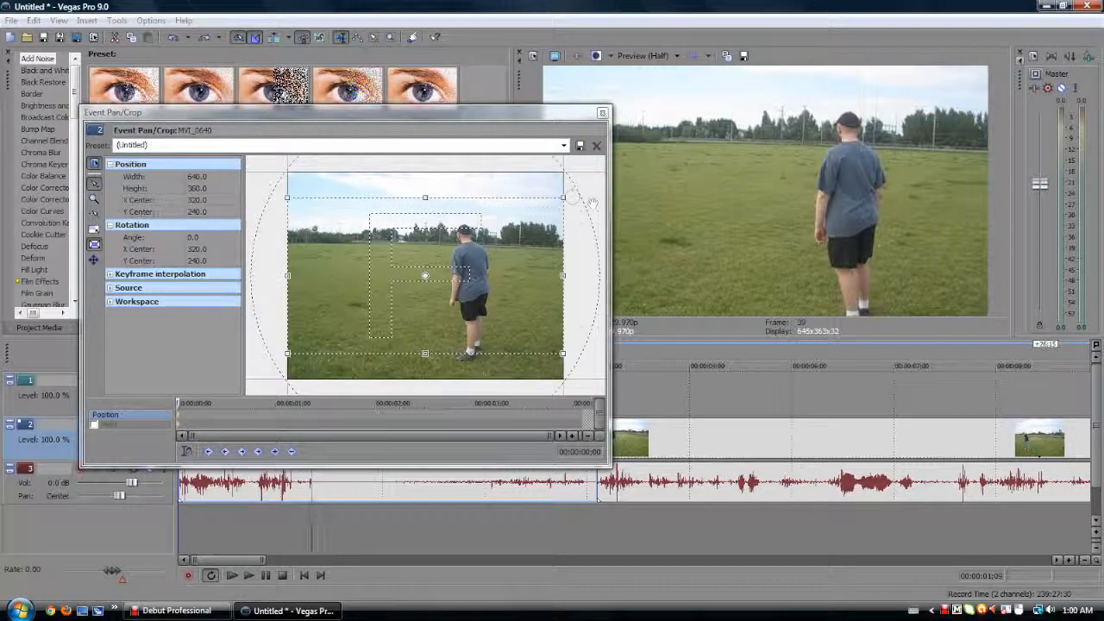
Rotate the crop frame to an angle of about -4.1 and restore the default crop.
mouse_move(569, 198)
left_mouse_down()
mouse_move(524, 218)
mouse_move(547, 181)
mouse_move(586, 201)
mouse_move(582, 175)
mouse_move(565, 185)
left_mouse_up()
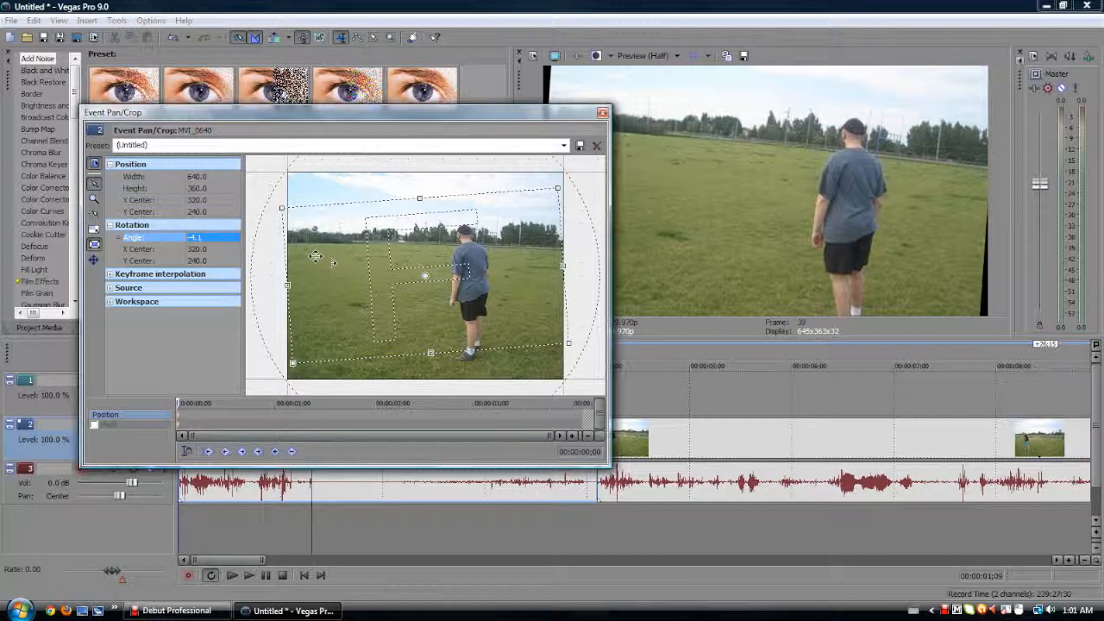
right_click(419, 167)
left_click(440, 171)
Match the crop to the output aspect, then with locked aspect shrink it to about 406.8 by 228.8, centered near X 230.6, Y 168.1.
right_click(488, 309)
left_click(550, 374)
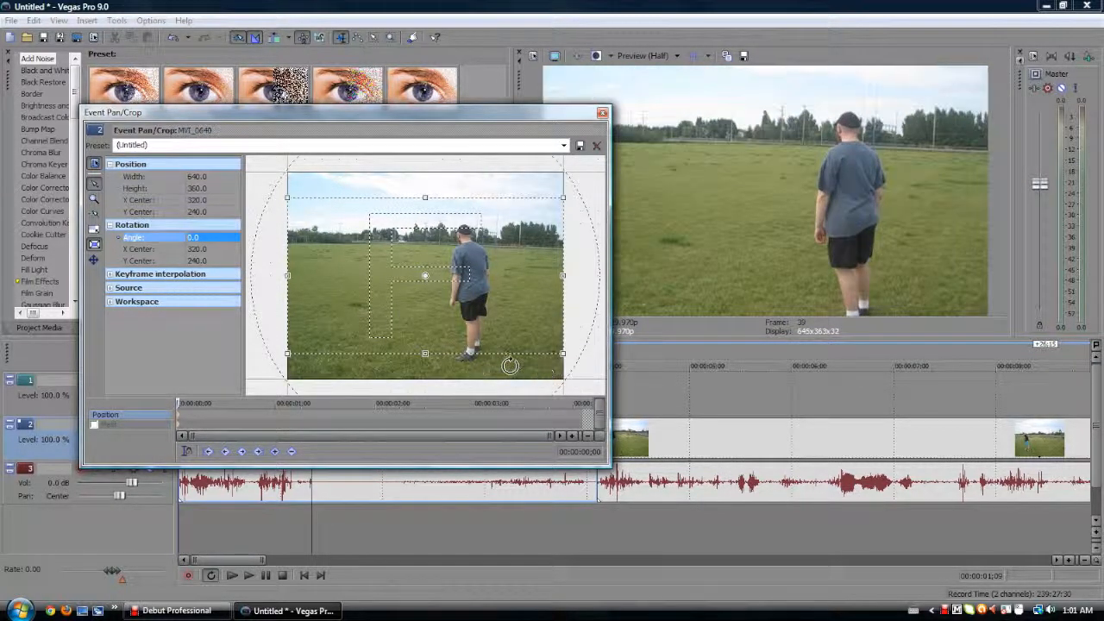
left_click_drag(565, 197, 474, 228)
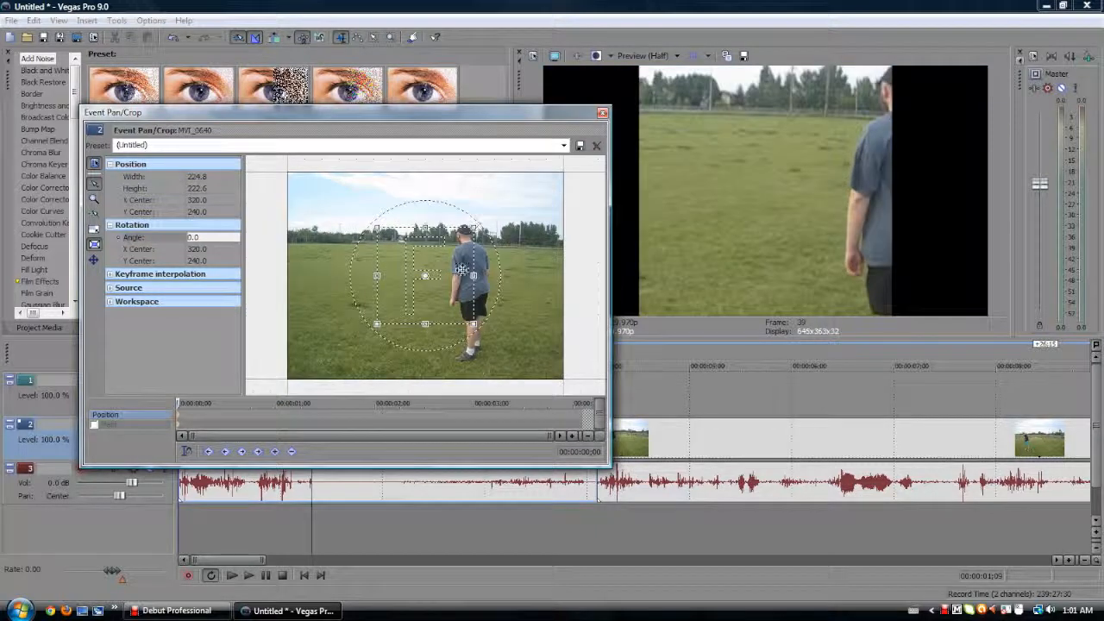
key("ctrl+z")
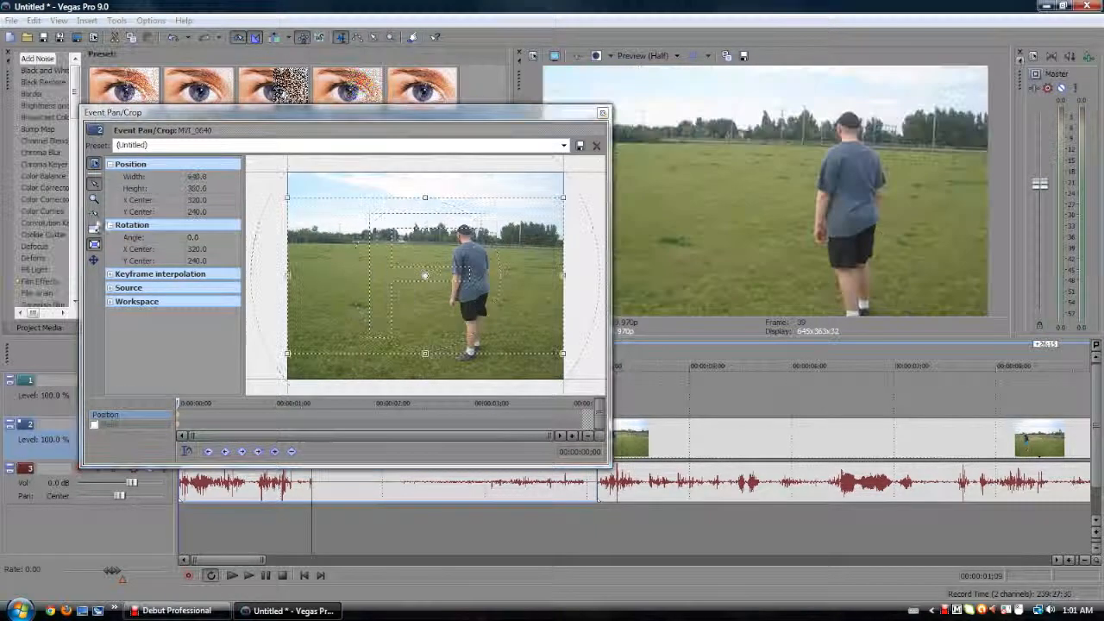
left_click_drag(562, 198, 513, 226)
left_click_drag(463, 277, 424, 247)
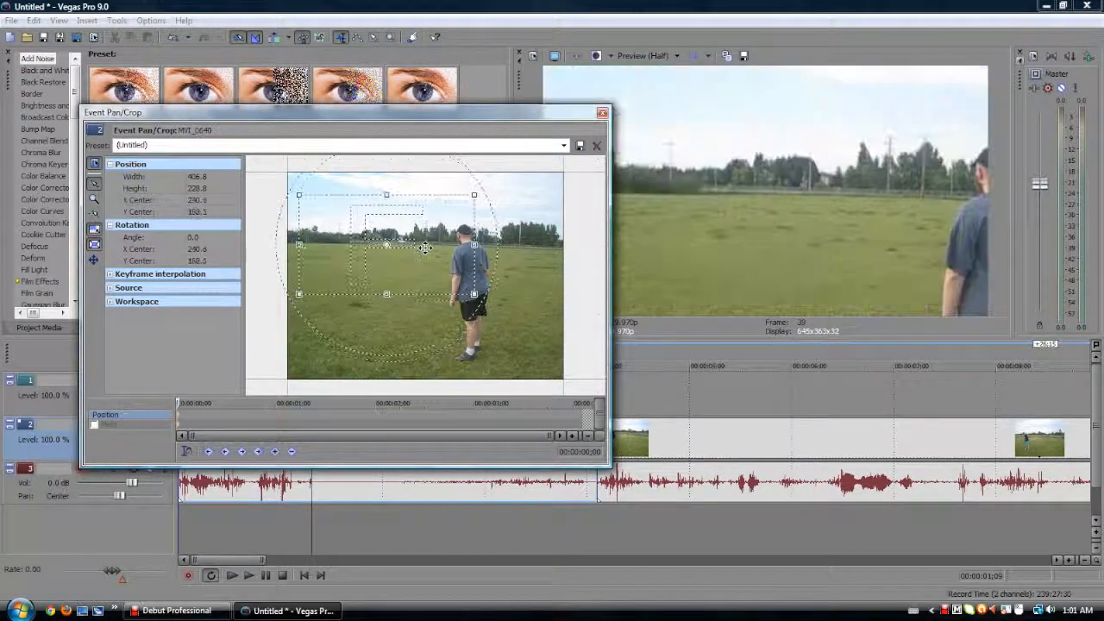
Add a pan/crop keyframe at 00:00:02;02 with the frame shrunk to about 66.1 by 37.2, and scrub back through the zoom.
left_click_drag(179, 404, 380, 390)
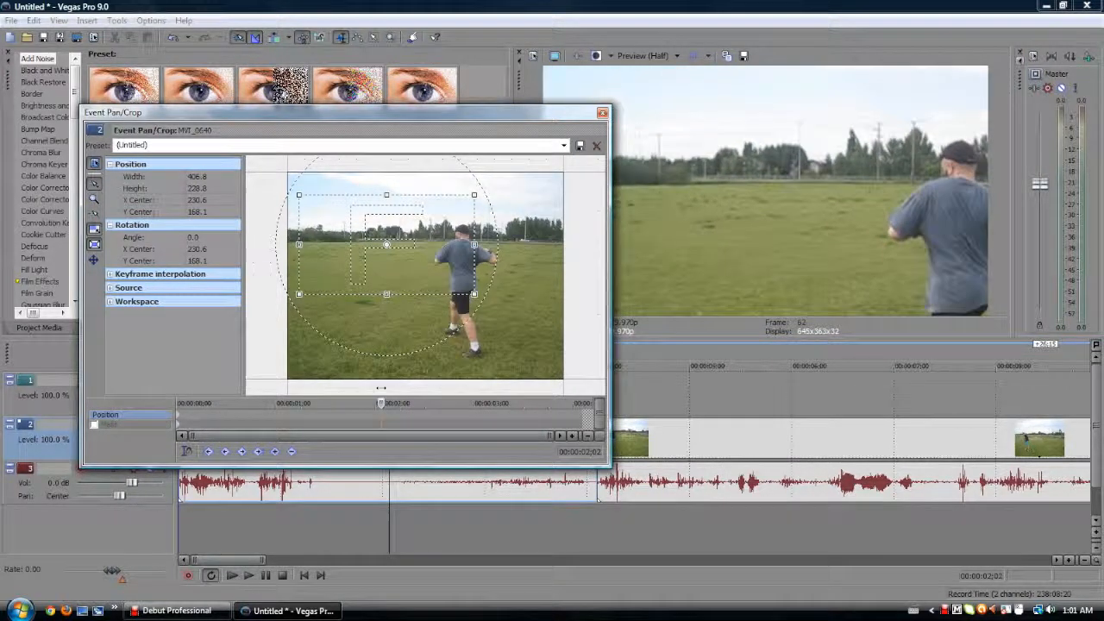
left_click_drag(474, 194, 496, 256)
left_click_drag(382, 403, 227, 393)
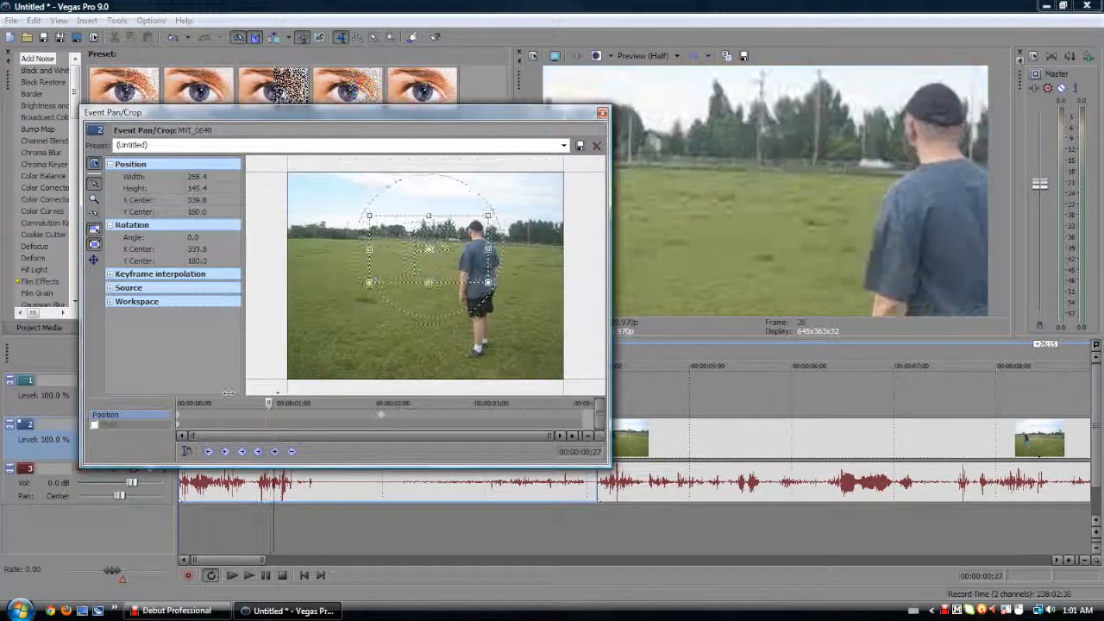
Restore the crop at the 00:00:02;02 keyframe, match it to the output aspect and remove the keyframe.
left_click(381, 403)
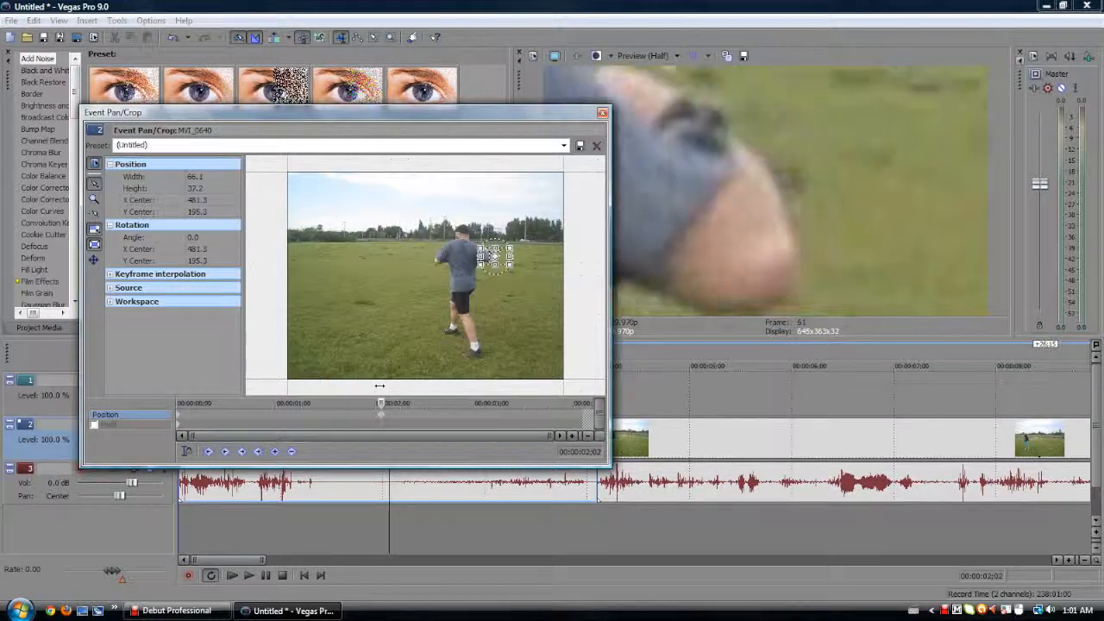
right_click(414, 270)
left_click(432, 279)
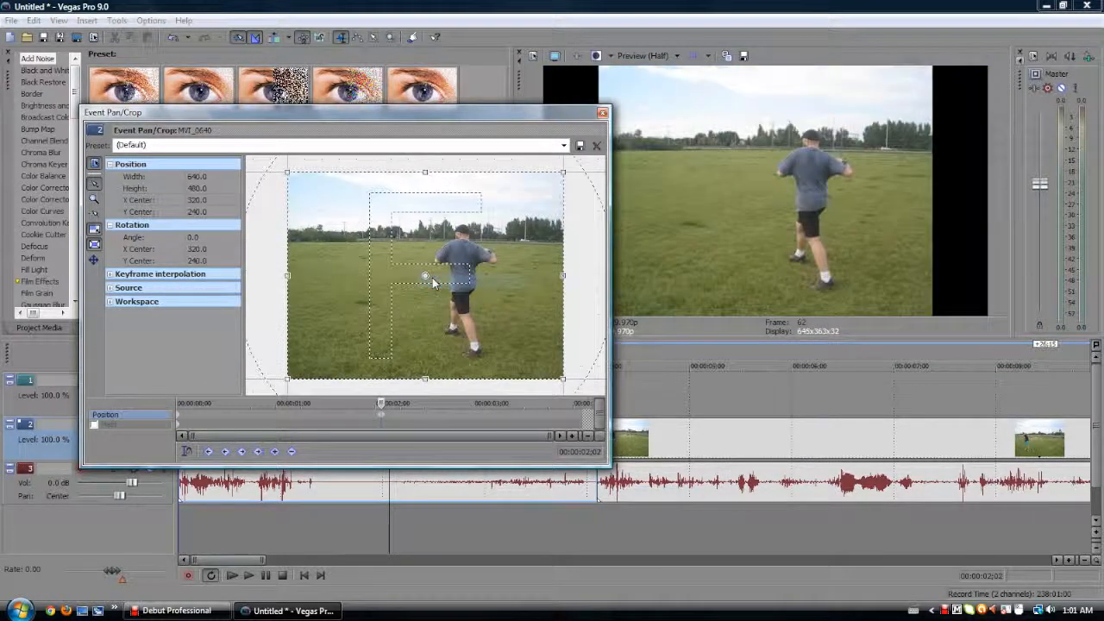
right_click(432, 278)
left_click(480, 345)
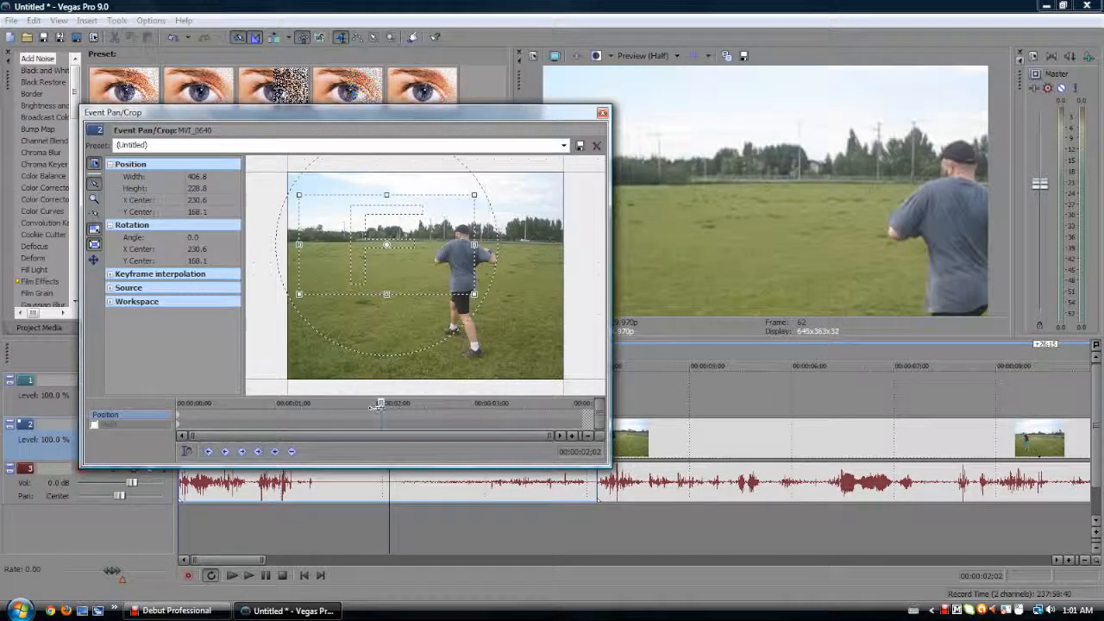
Return the pan/crop cursor to the start, close the Event Pan/Crop settings and play back the cropped first clip.
left_click_drag(381, 404, 178, 405)
left_click(602, 112)
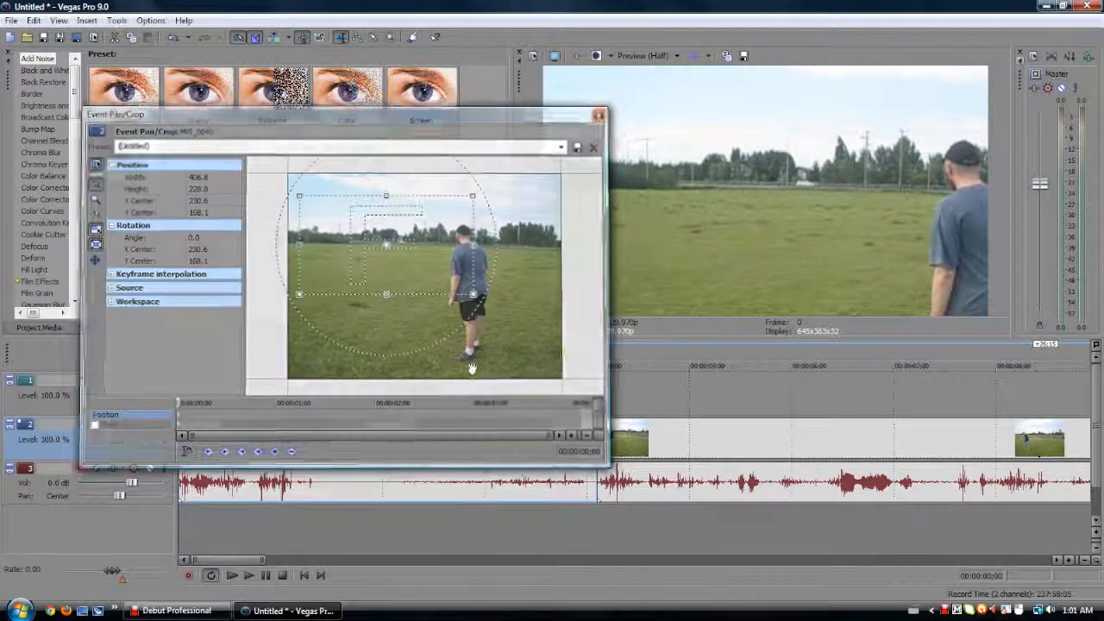
left_click(309, 461)
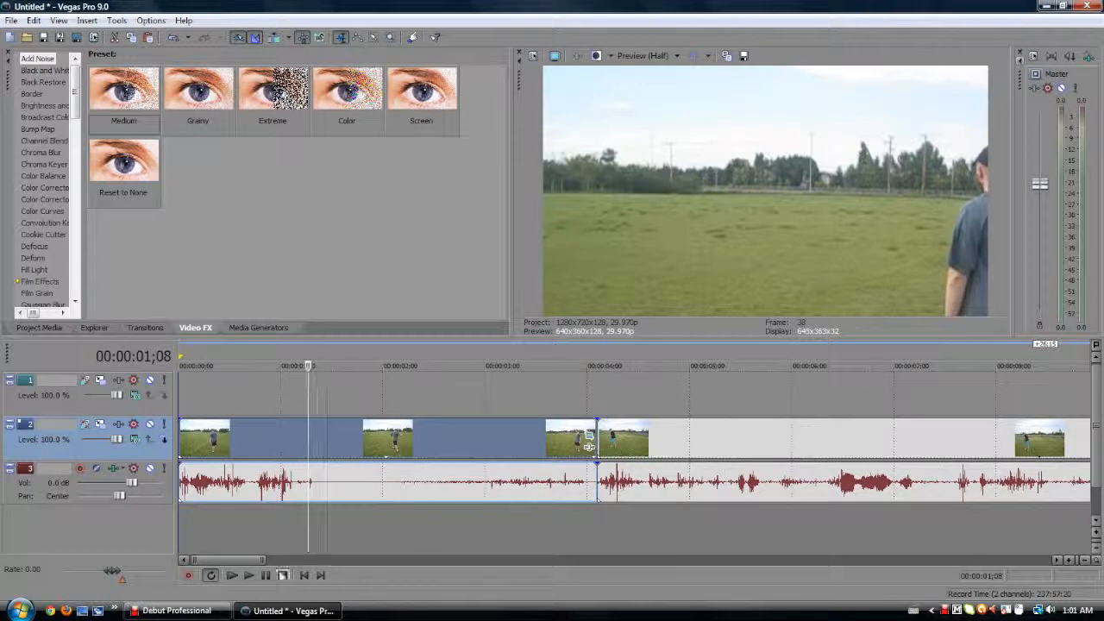
left_click(304, 575)
left_click(238, 439)
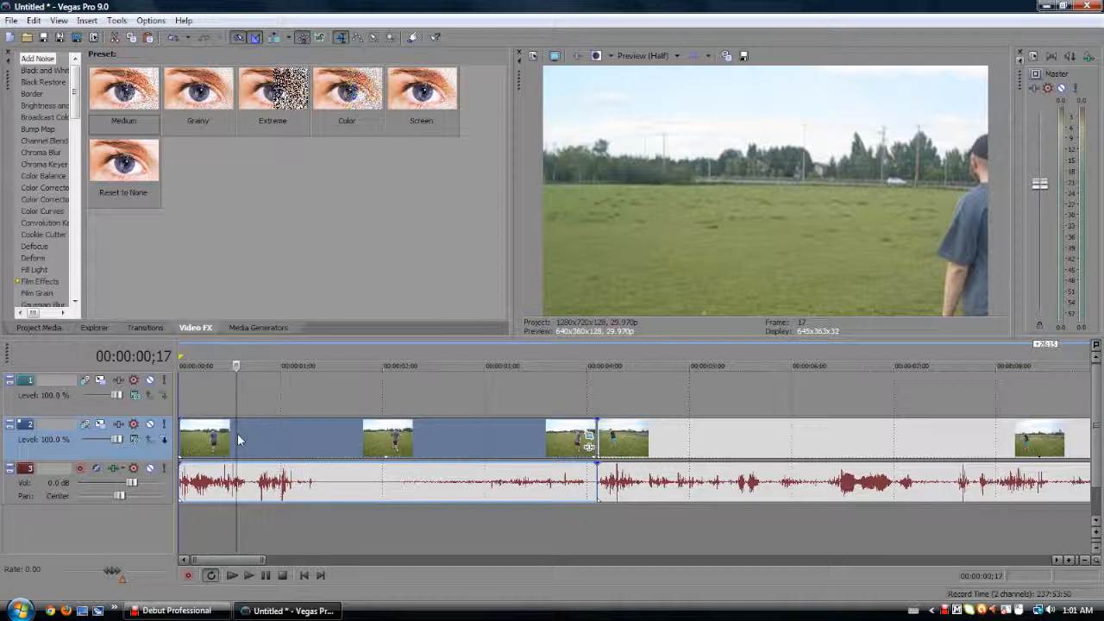
left_click(290, 497)
Ungroup the first clip's video from its audio and place the playhead at about 00:00:02;00.
right_click(382, 446)
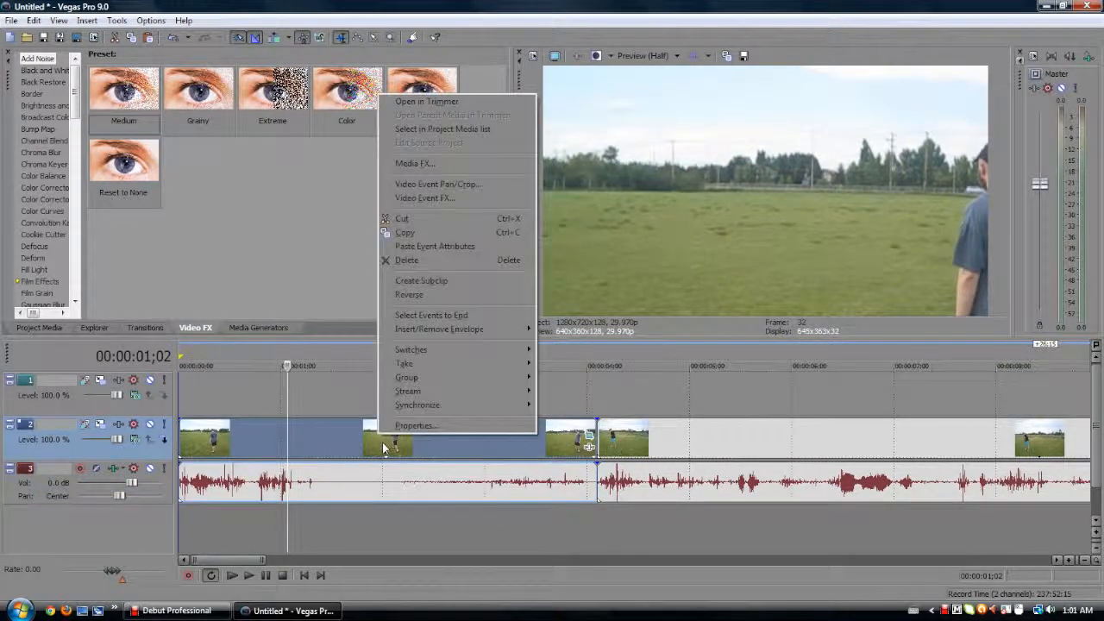
mouse_move(427, 390)
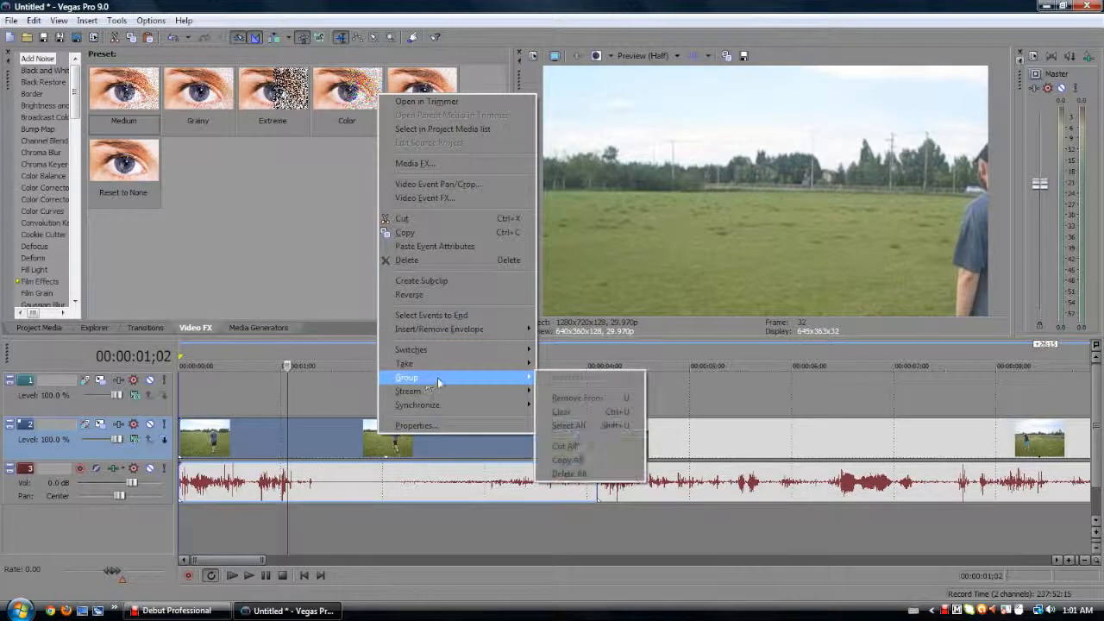
left_click(569, 423)
left_click(385, 544)
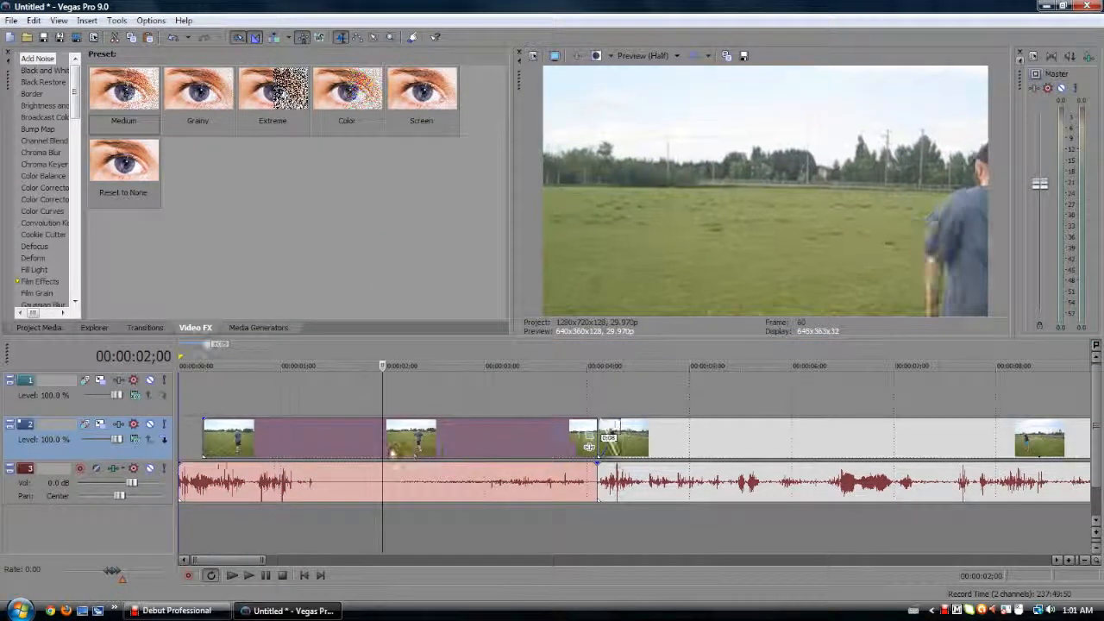
Select the first clip's video on track 2 and play the project from its start.
mouse_move(720, 439)
left_mouse_down()
mouse_move(603, 441)
mouse_move(752, 441)
mouse_move(712, 445)
left_mouse_up()
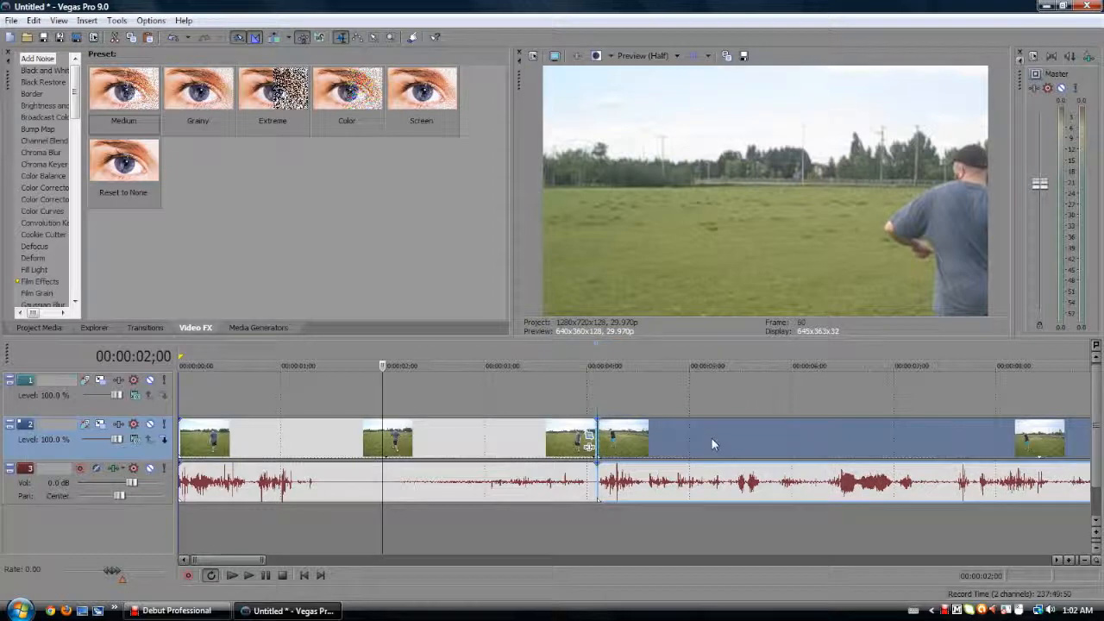
left_click(473, 438)
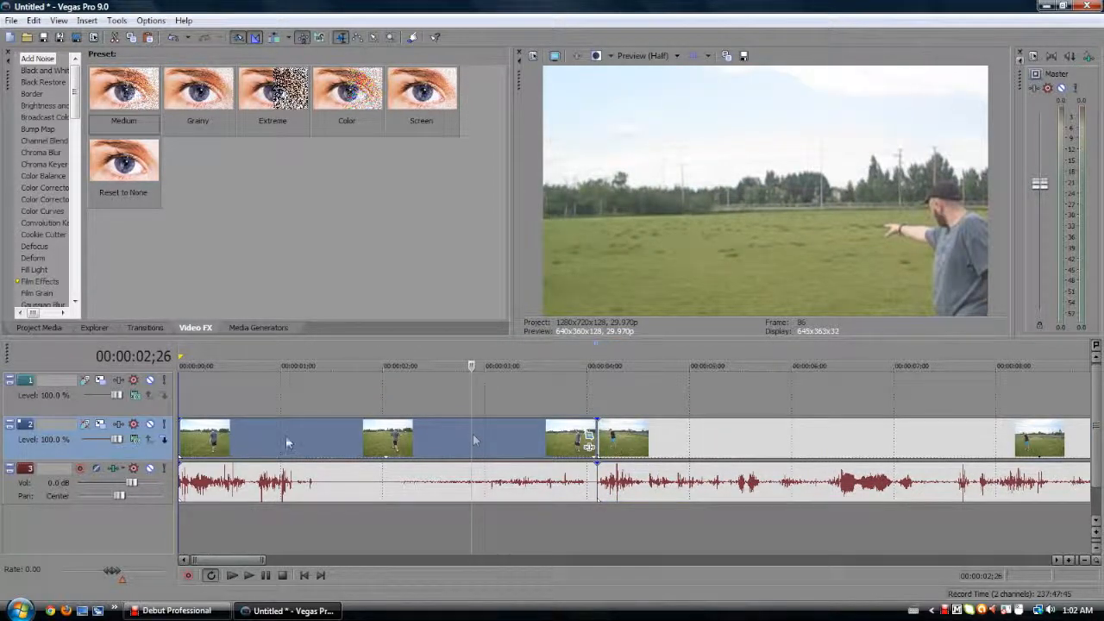
left_click(304, 576)
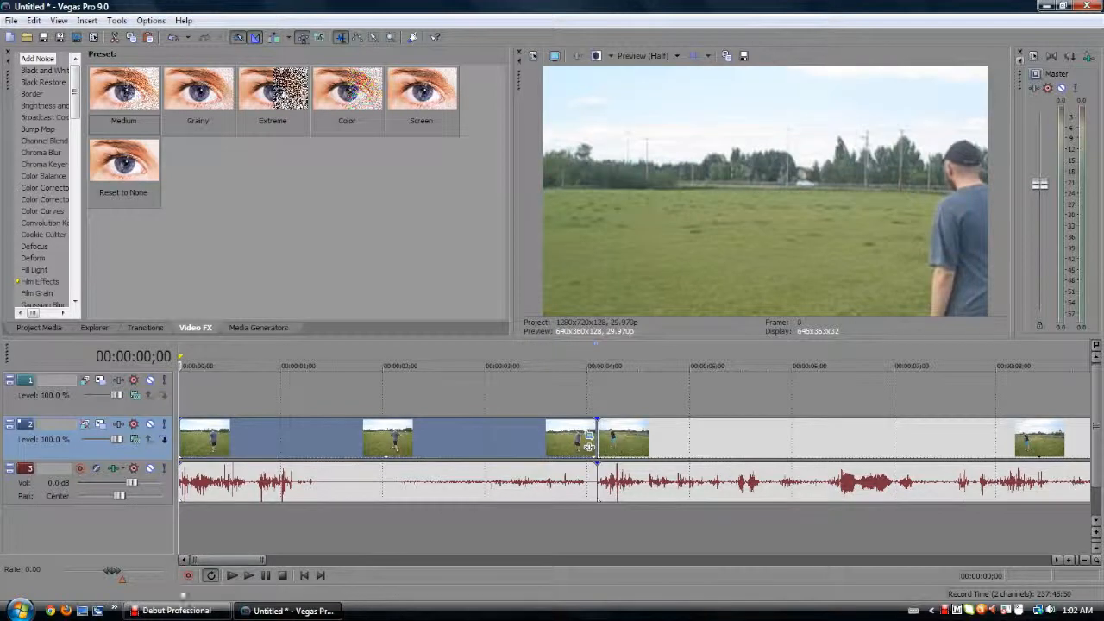
left_click(248, 575)
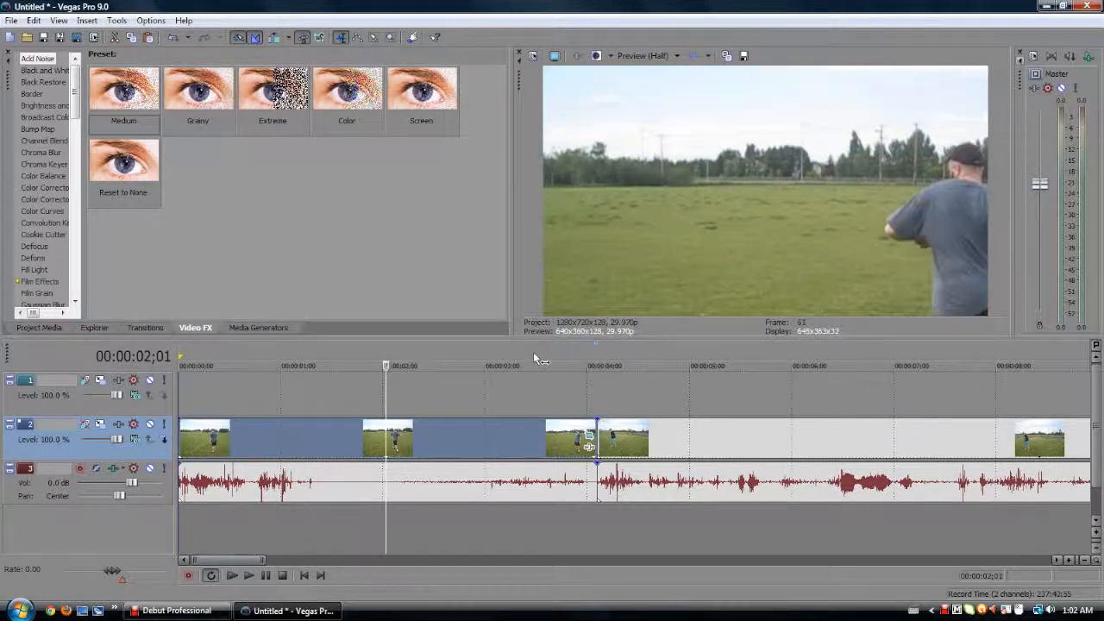
key("space")
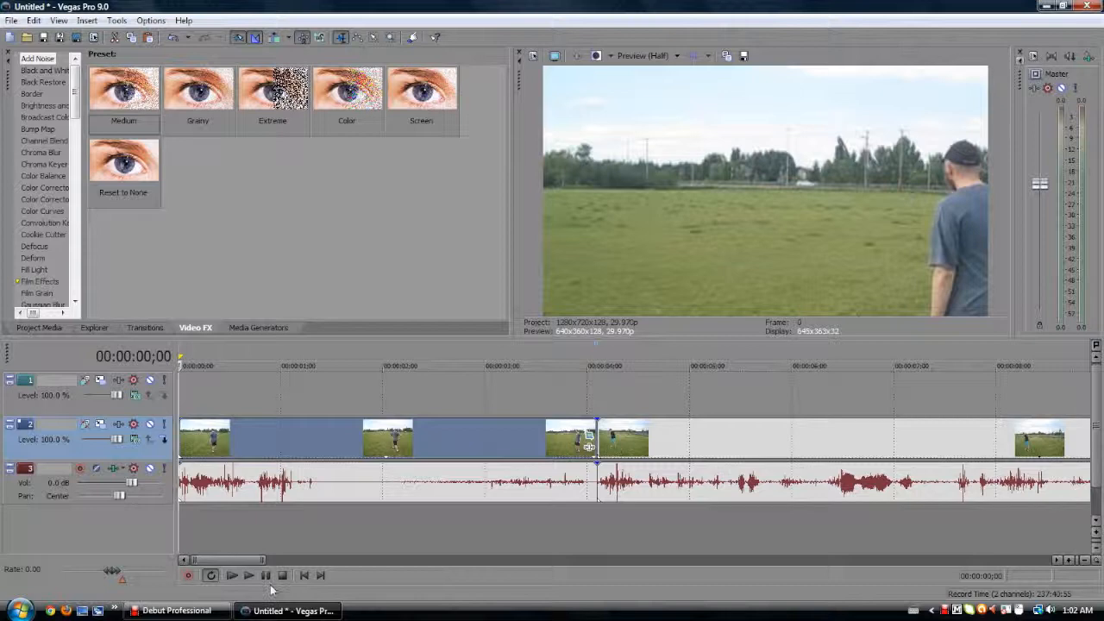
Try jumping to the project's end and start, and play, stop and pause from just before 00:00:02;00.
left_click(319, 575)
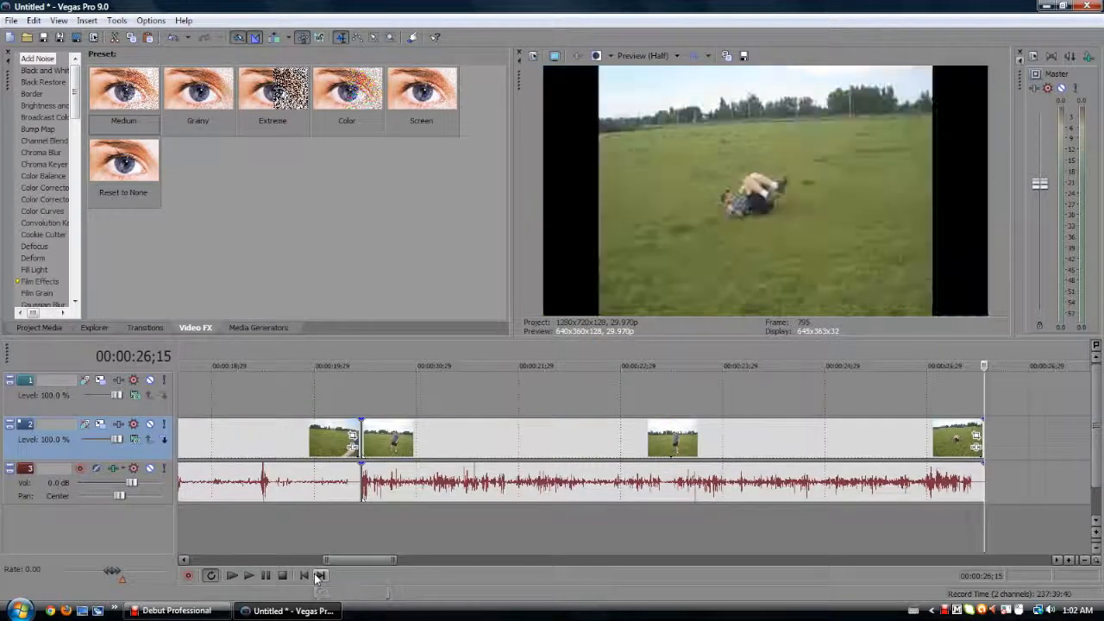
left_click(303, 575)
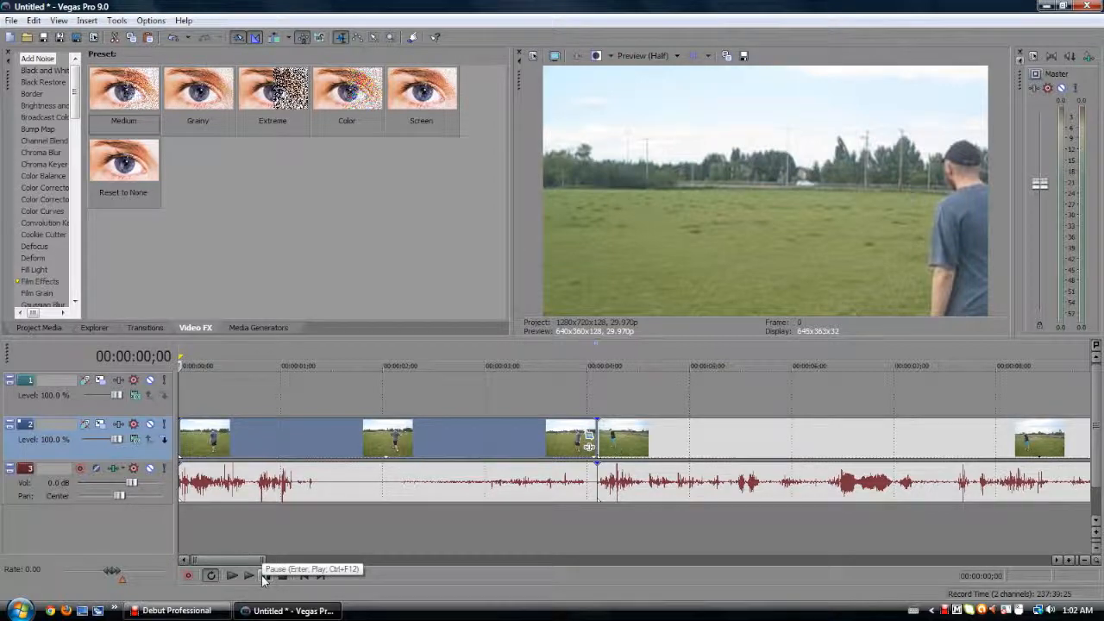
left_click(377, 355)
left_click(249, 575)
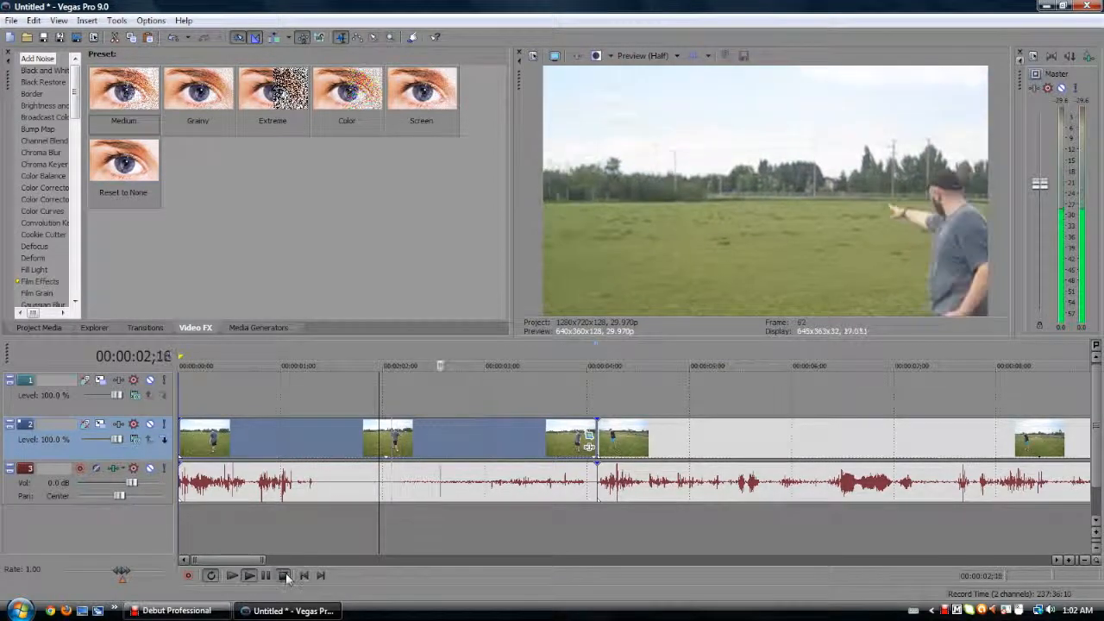
left_click(284, 576)
left_click(265, 578)
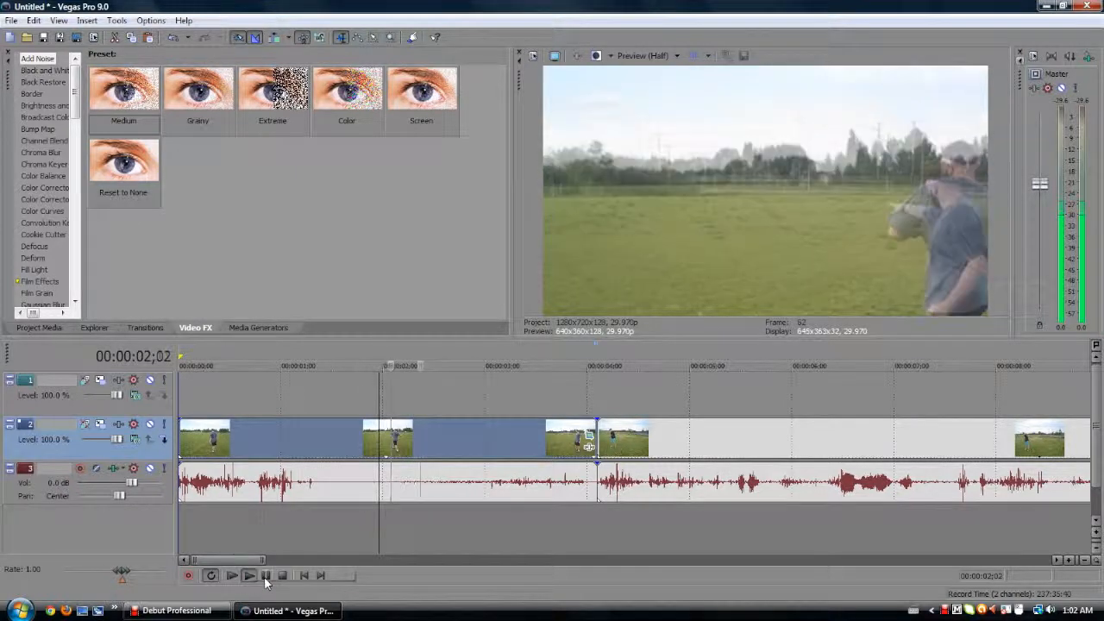
left_click(266, 576)
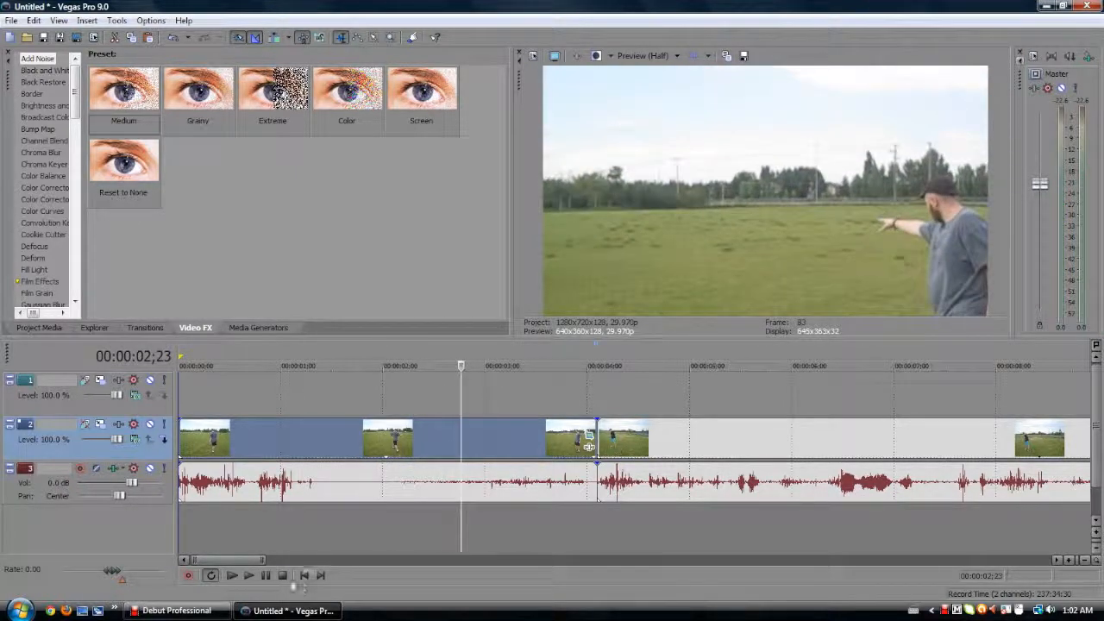
left_click(304, 576)
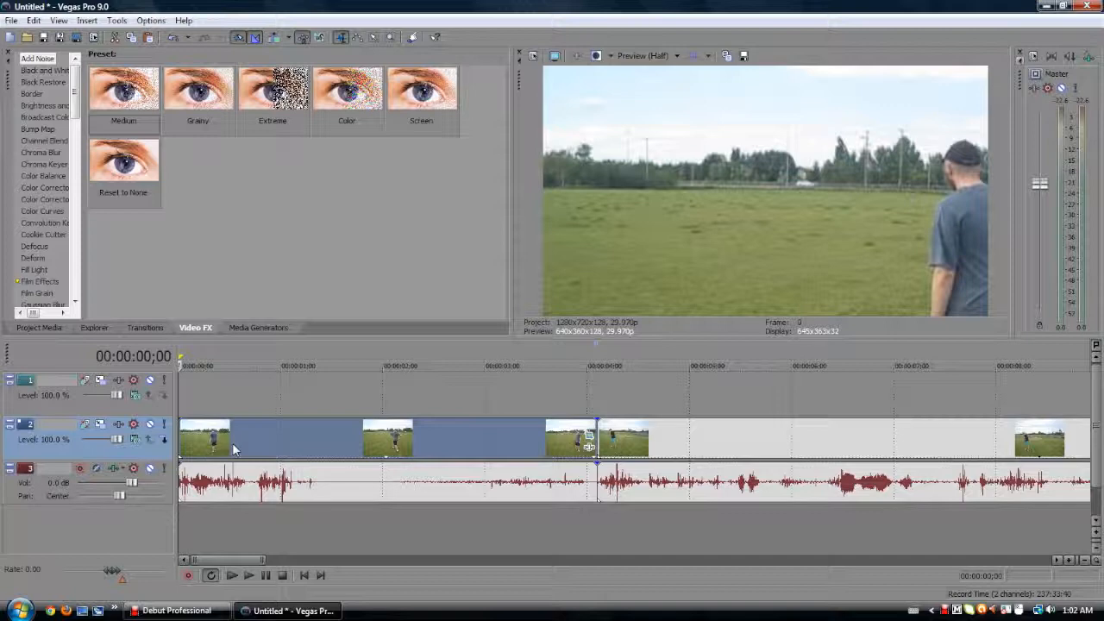
Copy the first clip's video from track 2 and paste it onto track 1 at the project start.
left_click(233, 448)
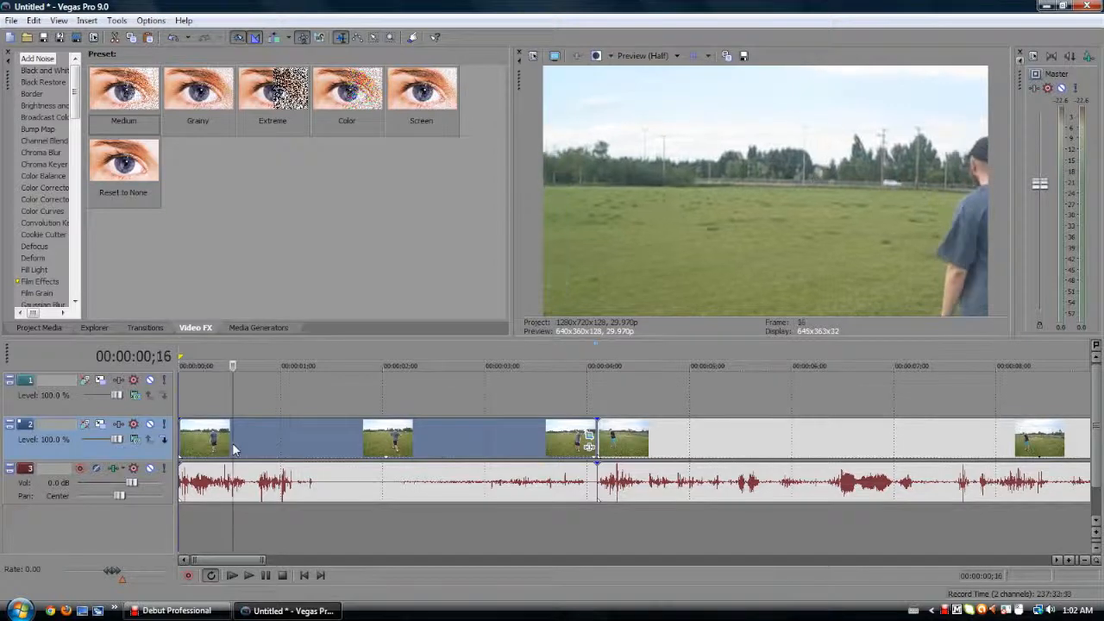
left_click(186, 395)
left_click_drag(186, 365, 178, 365)
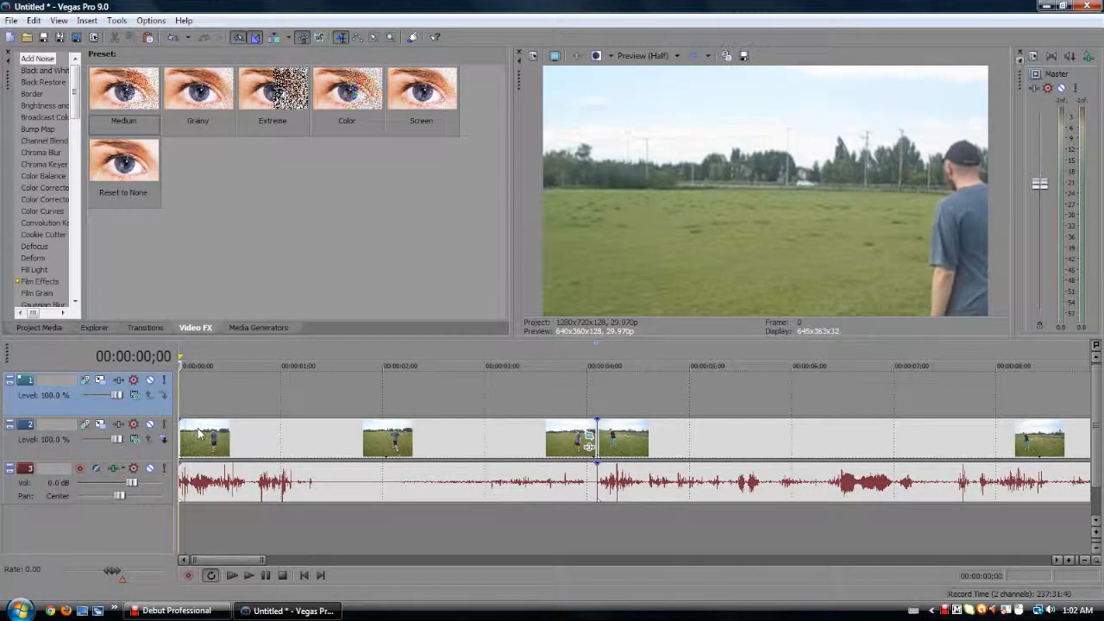
key("ctrl+v")
left_click(323, 391)
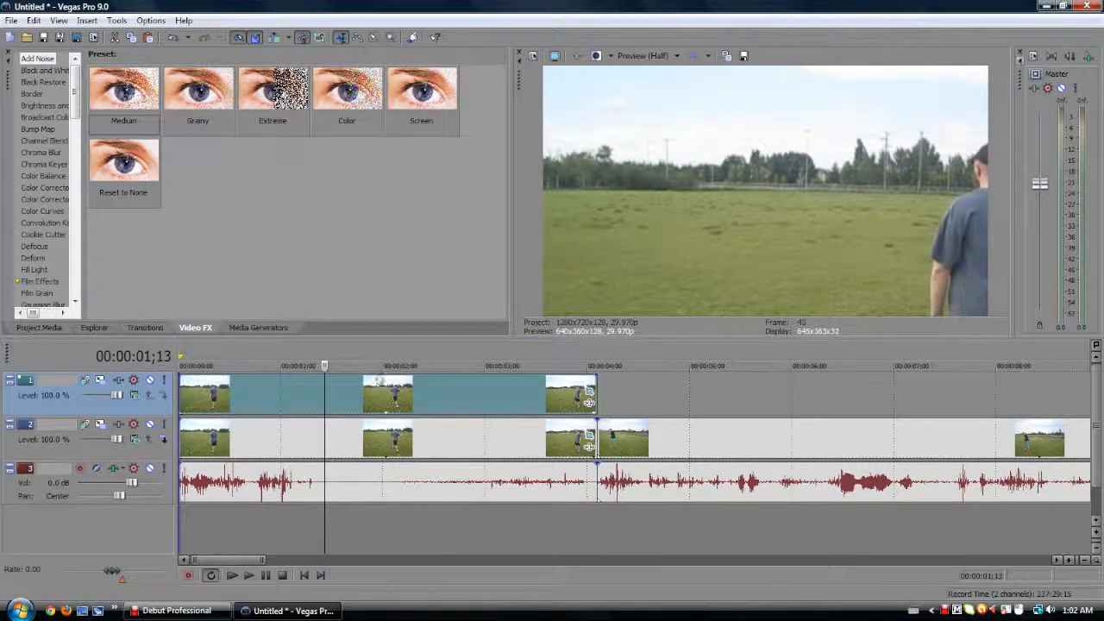
Shift the copied clip on track 1 about ten frames later and move it back to the project start.
left_click_drag(380, 380, 413, 384)
left_click(467, 436)
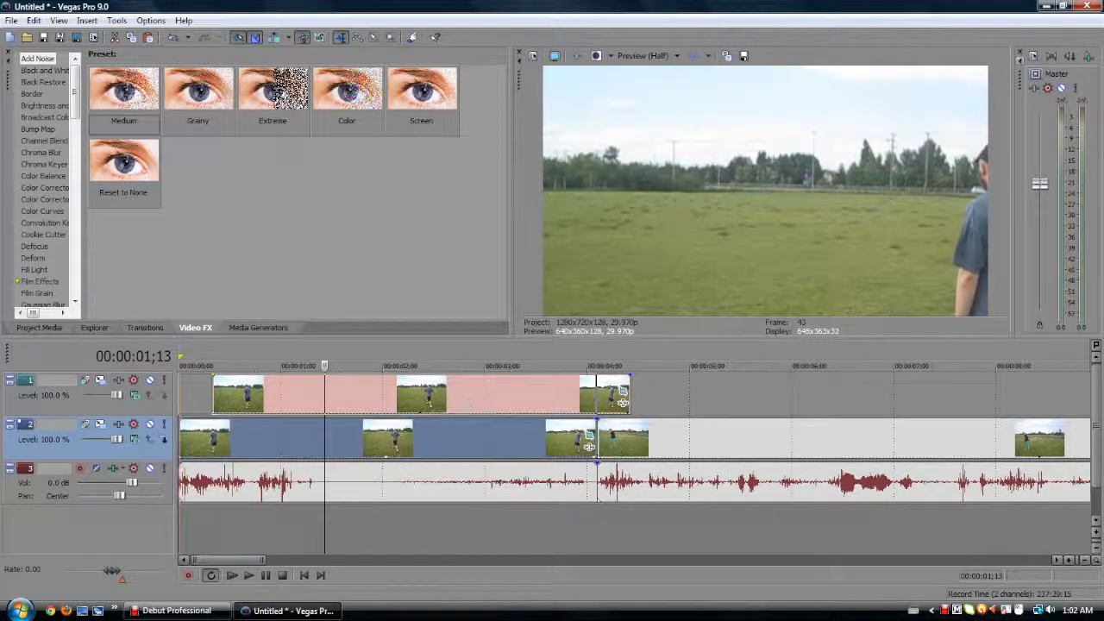
left_click_drag(464, 403, 292, 399)
left_click(292, 399)
left_click(208, 394)
left_click(461, 395)
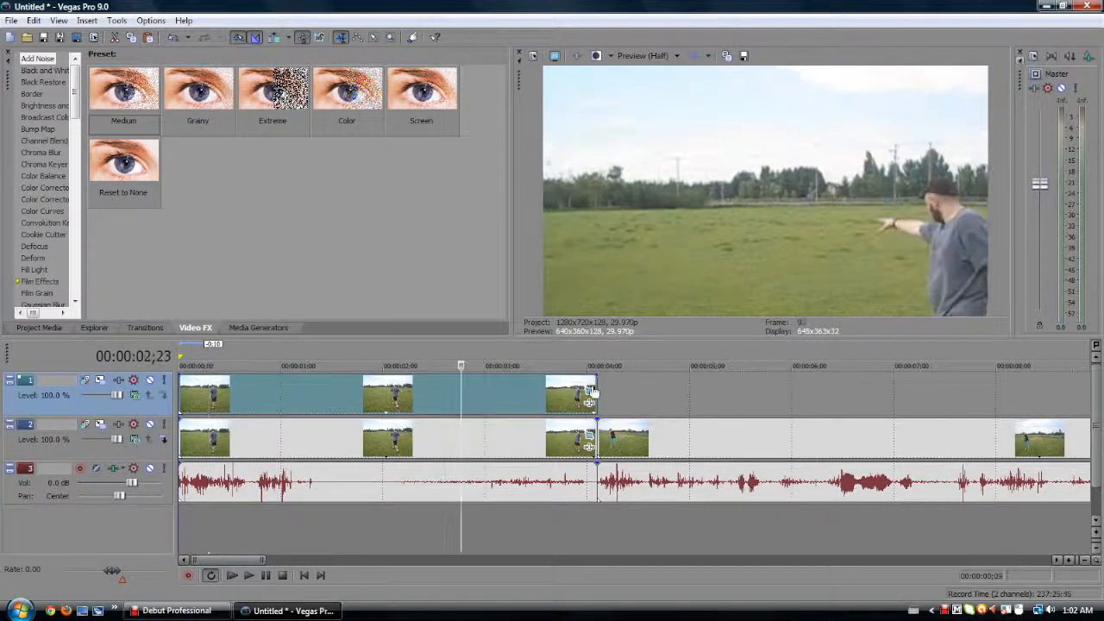
Restore the pan/crop frame of the track 1 clip and match it to the output aspect.
left_click(589, 390)
right_click(449, 267)
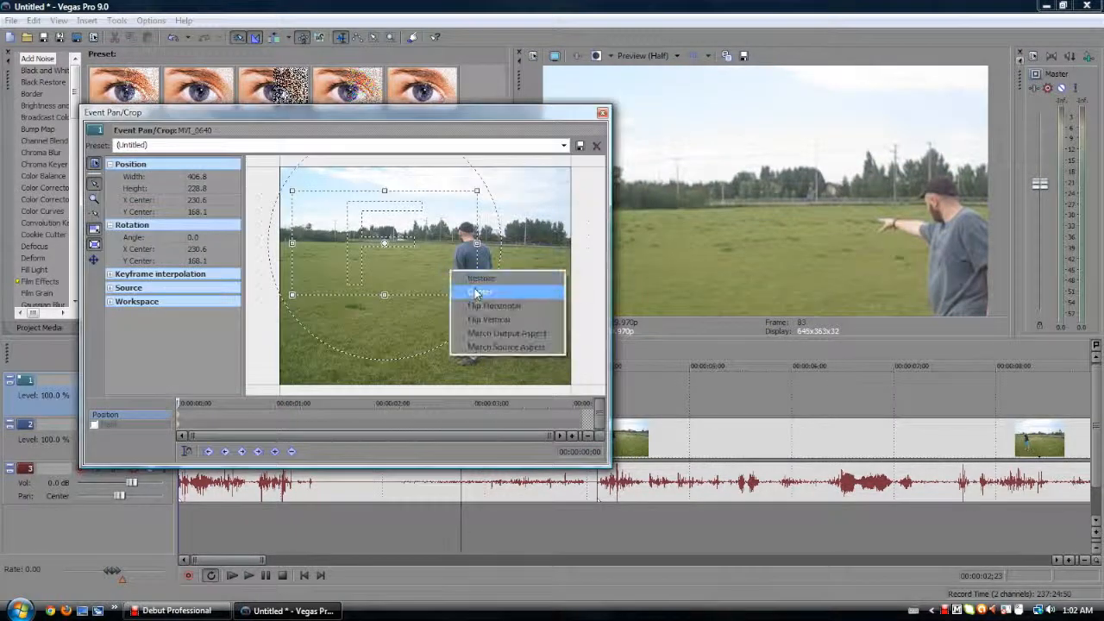
left_click(483, 291)
right_click(457, 303)
left_click(514, 365)
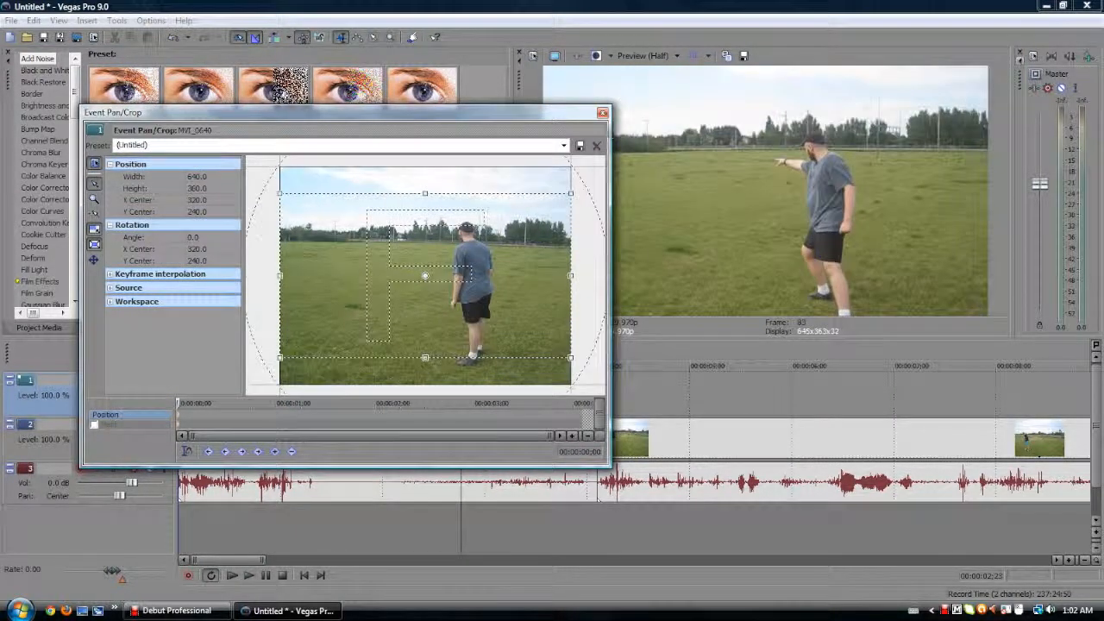
left_click(602, 113)
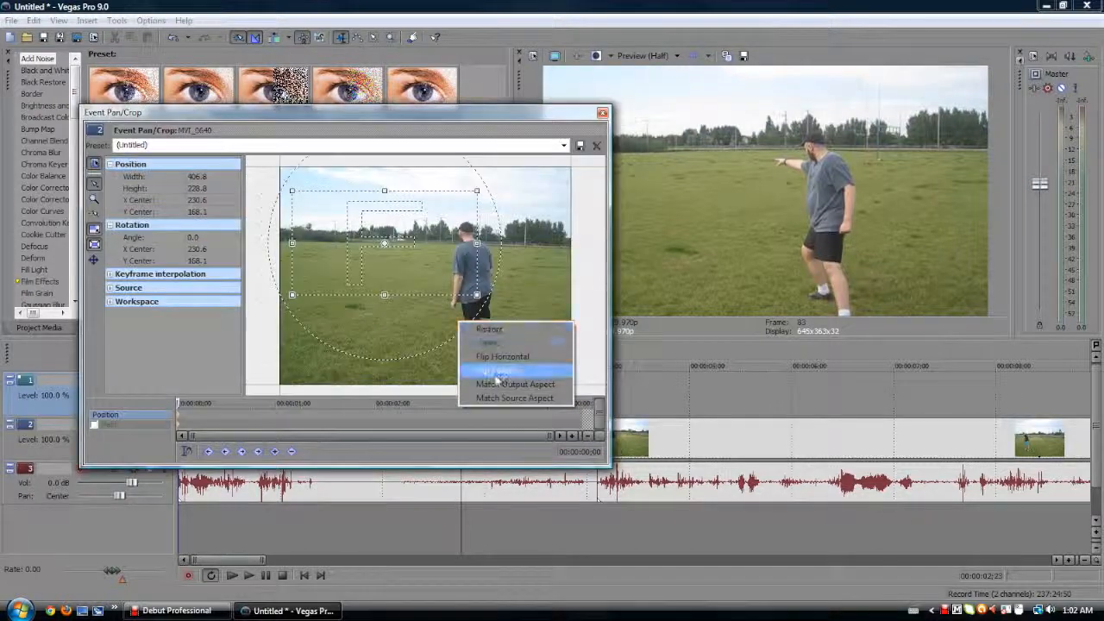
Restore the pan/crop frame of the first clip on track 2 and match it to the output aspect.
left_click(506, 326)
right_click(463, 303)
left_click(509, 367)
left_click(602, 113)
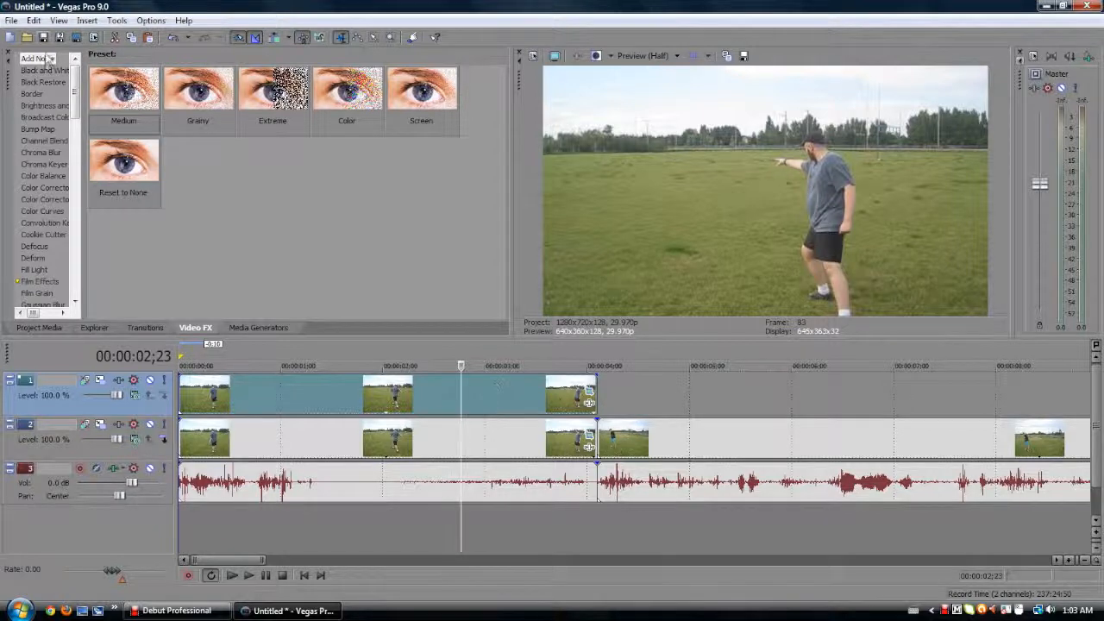
Look through the video effects, then try the 100% Black and White preset on the track 1 clip with a reduced blend amount.
left_click_drag(74, 82, 74, 57)
scroll(48, 172, "down", 20)
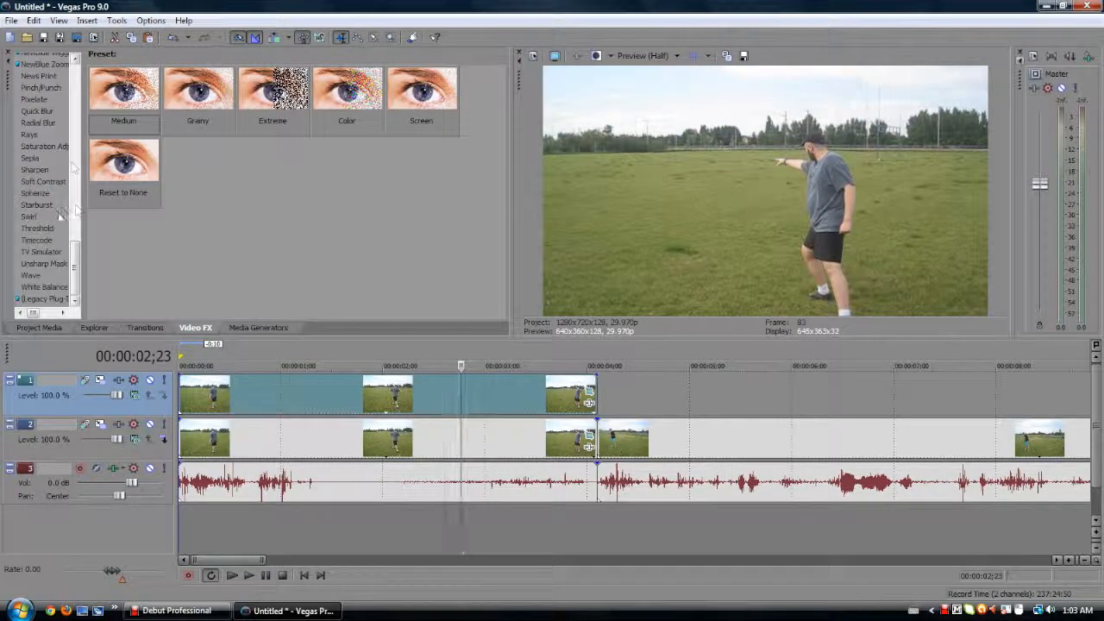
scroll(59, 213, "up", 20)
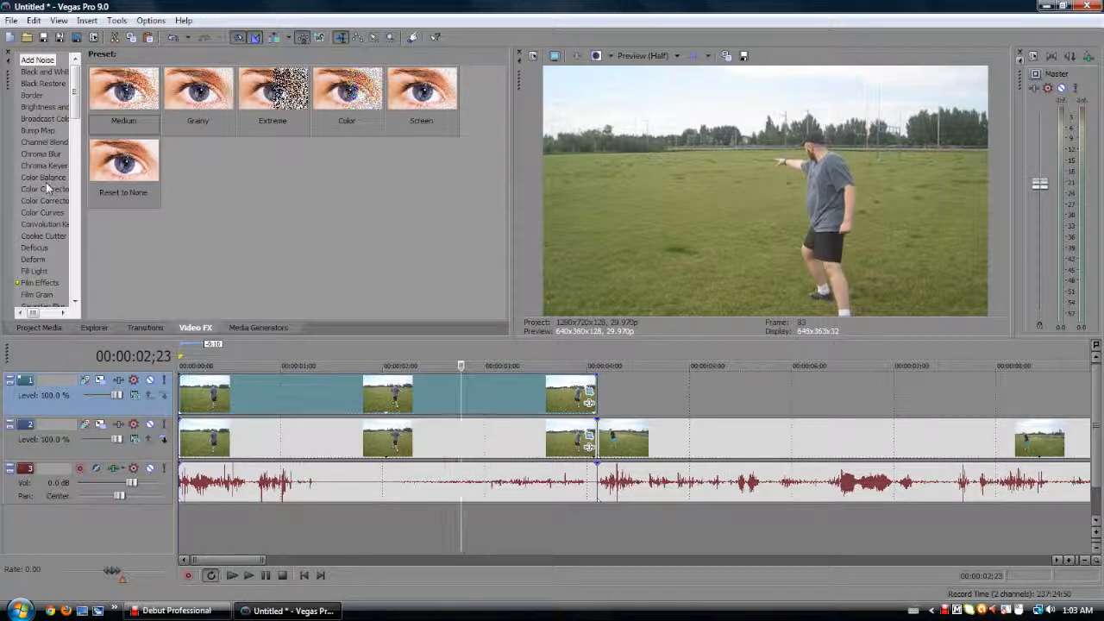
scroll(45, 182, "down", 6)
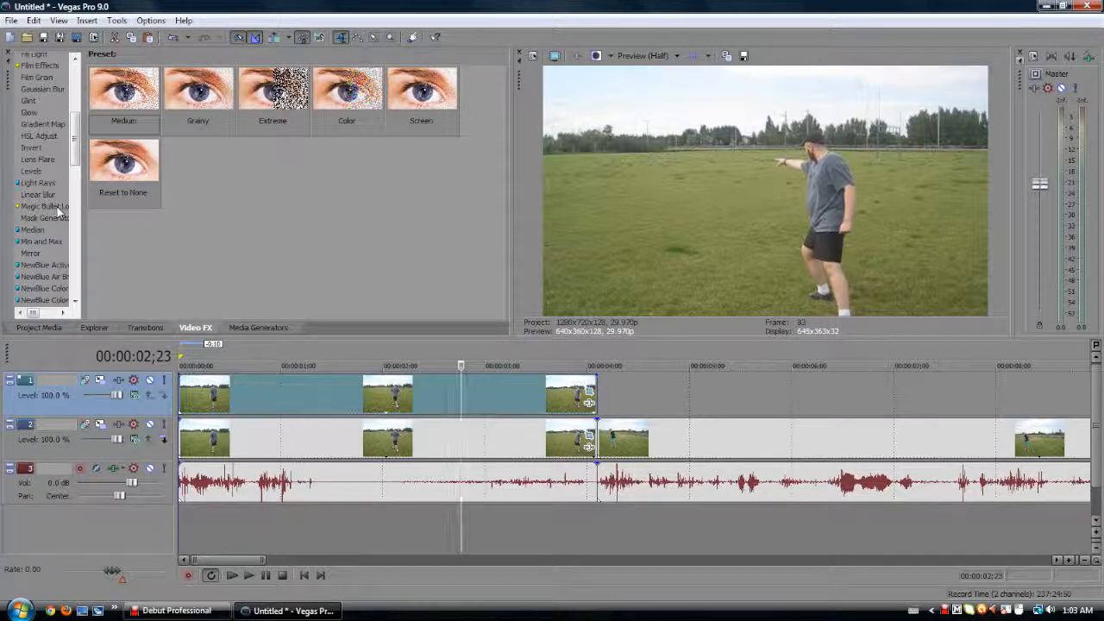
scroll(64, 200, "up", 4)
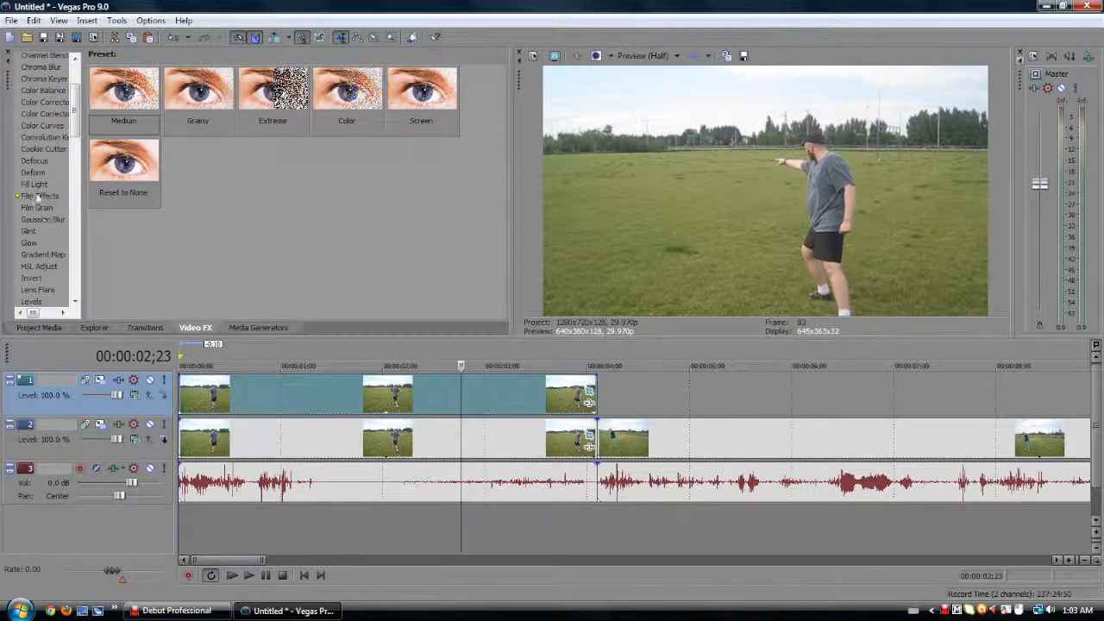
scroll(38, 198, "up", 3)
left_click(44, 75)
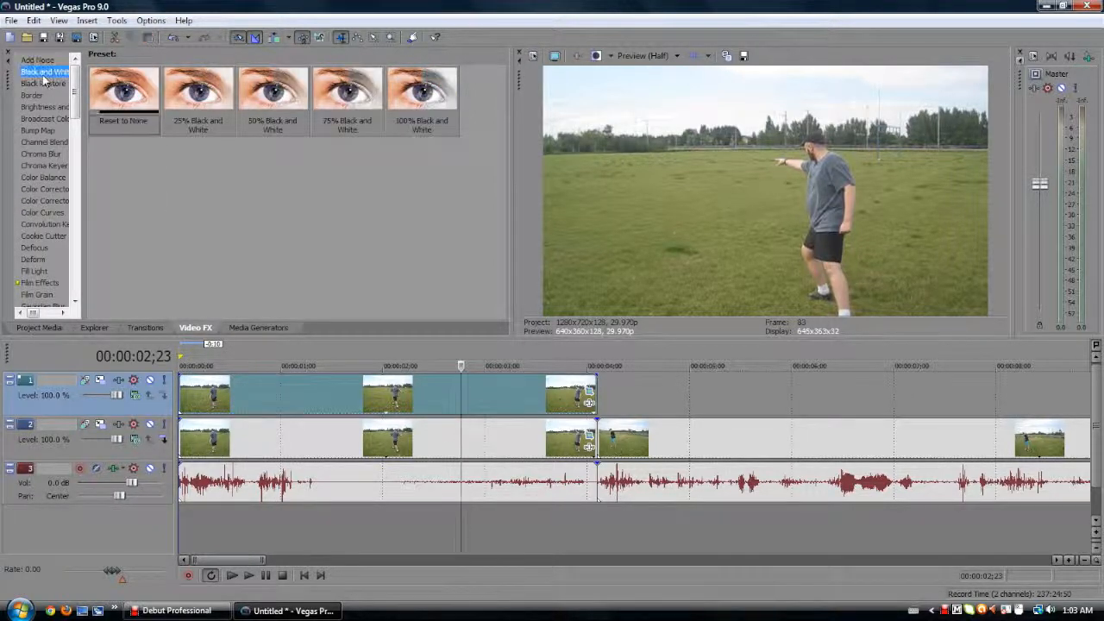
left_click_drag(421, 89, 354, 395)
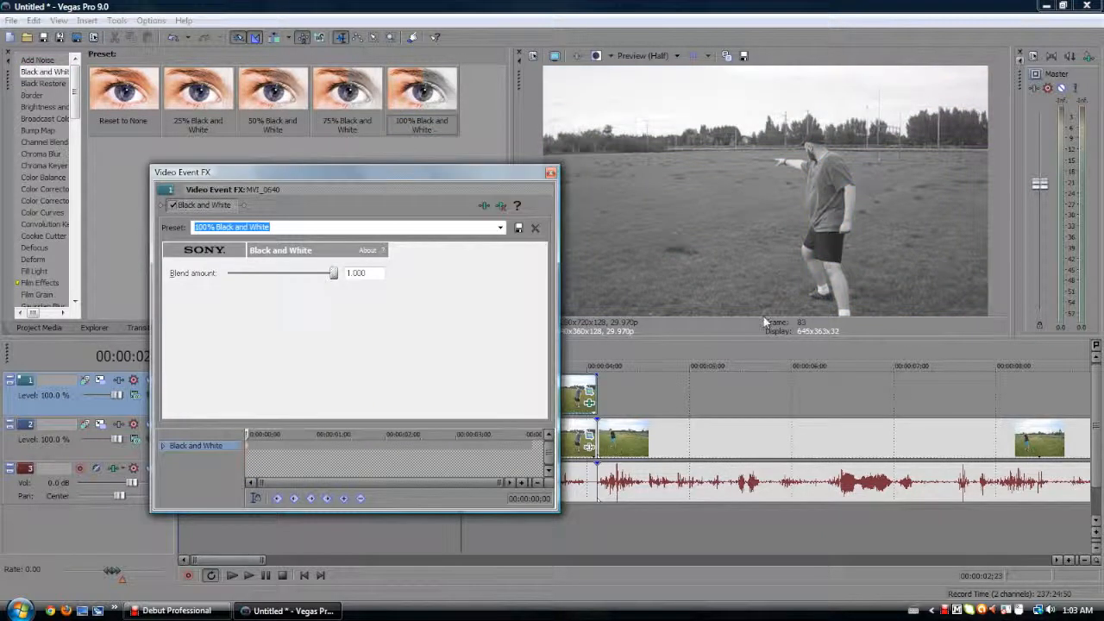
left_click_drag(336, 275, 276, 273)
left_click(550, 172)
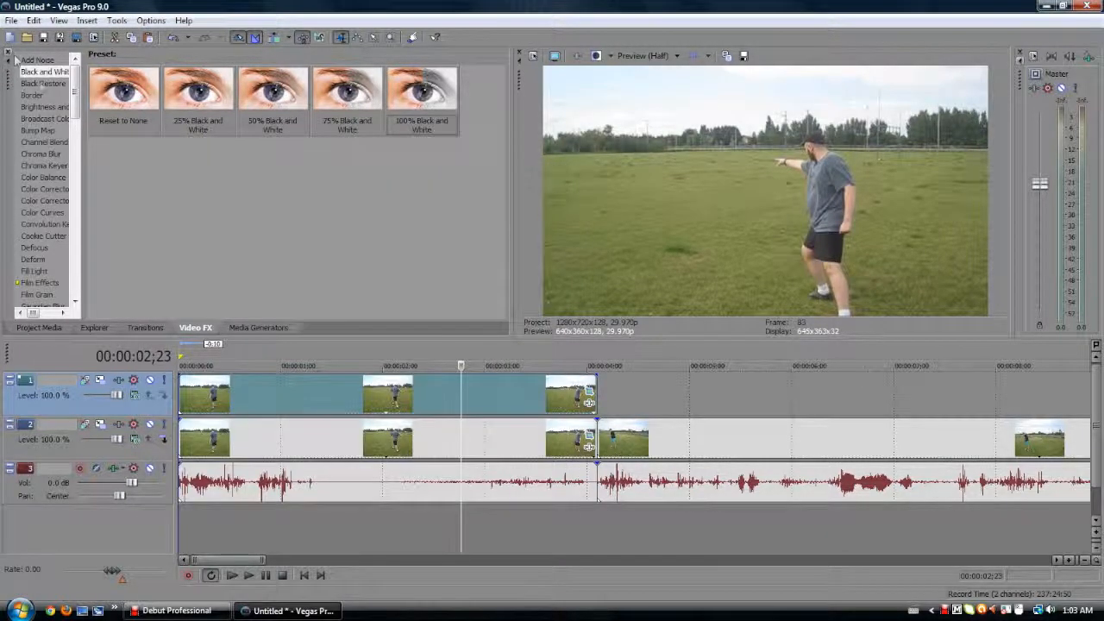
Apply the Border effect's Soft Edge preset to the track 1 clip and close its settings.
left_click(43, 82)
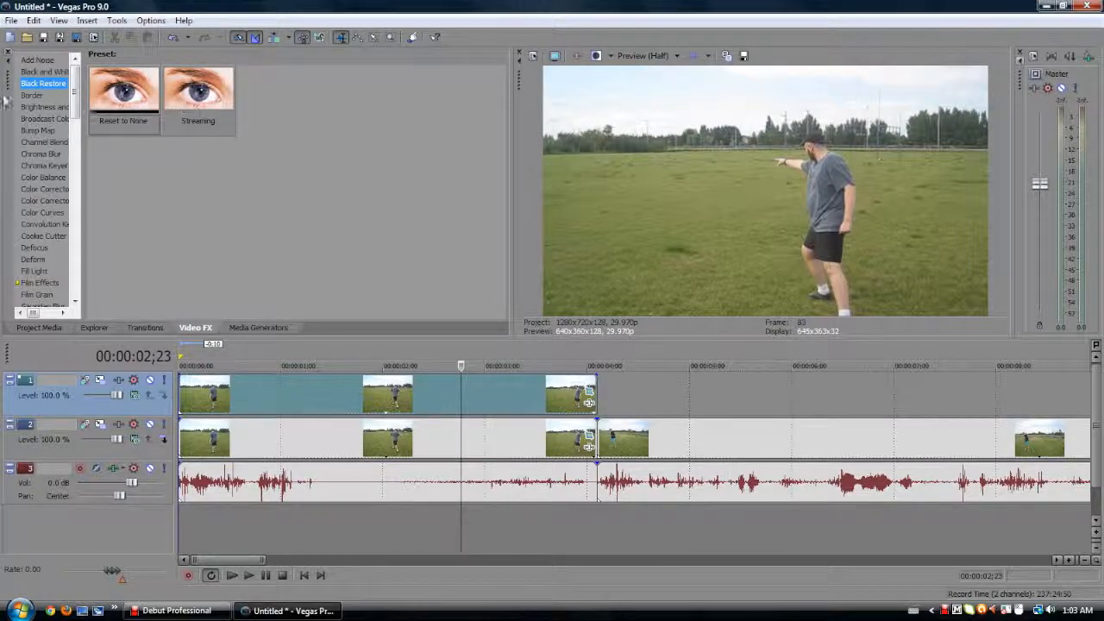
left_click(32, 95)
left_click_drag(197, 94, 412, 403)
left_click(554, 175)
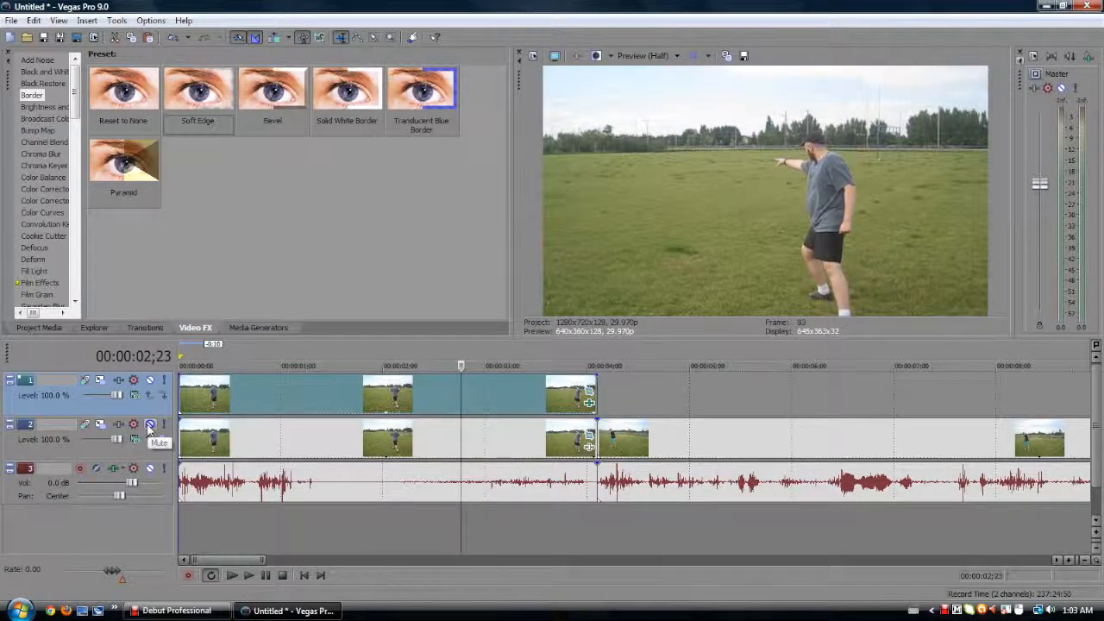
Mute and solo track 2 in turn to compare the bordered clip with the original, and switch both off again.
left_click(148, 426)
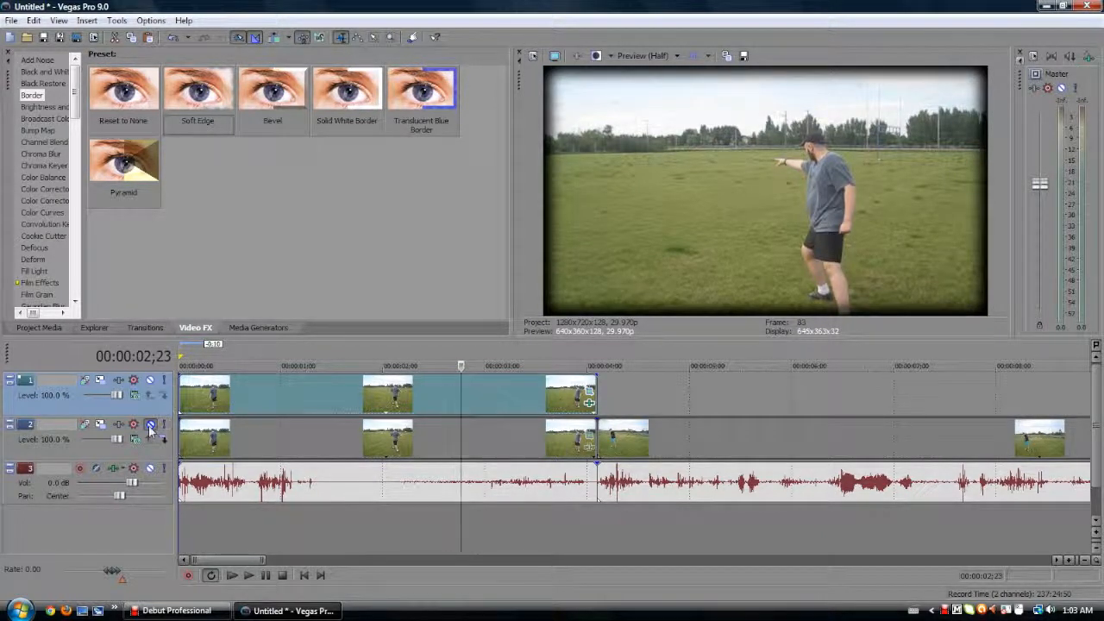
left_click(163, 425)
left_click(162, 425)
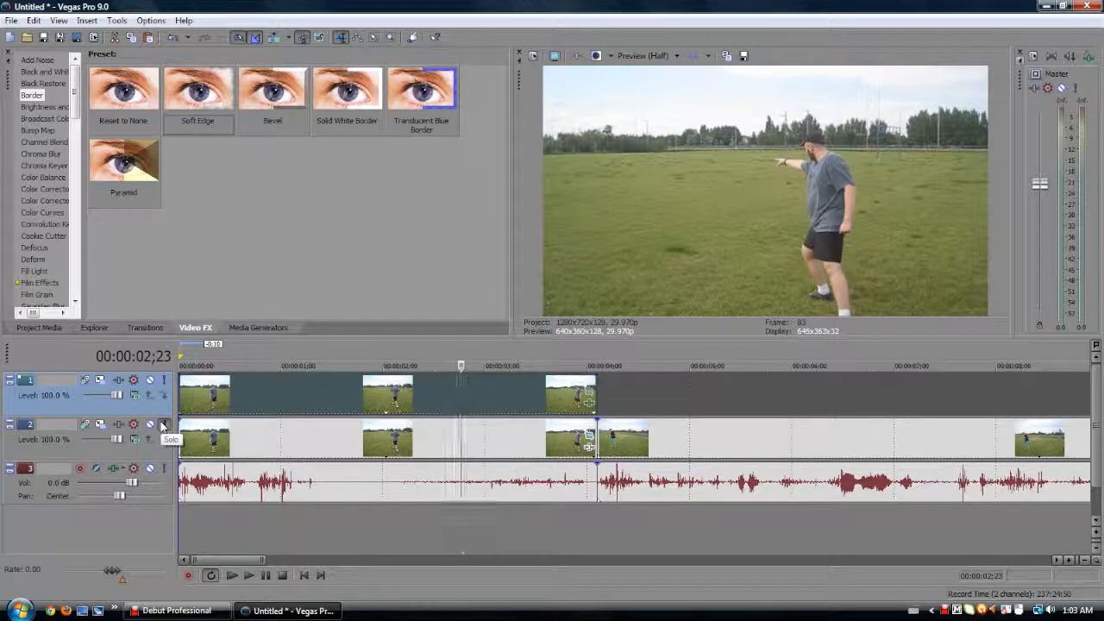
left_click(162, 425)
Place the playhead at 00:00:01;04 and remove the Border effect from the track 1 clip.
left_click(594, 405)
left_click(295, 366)
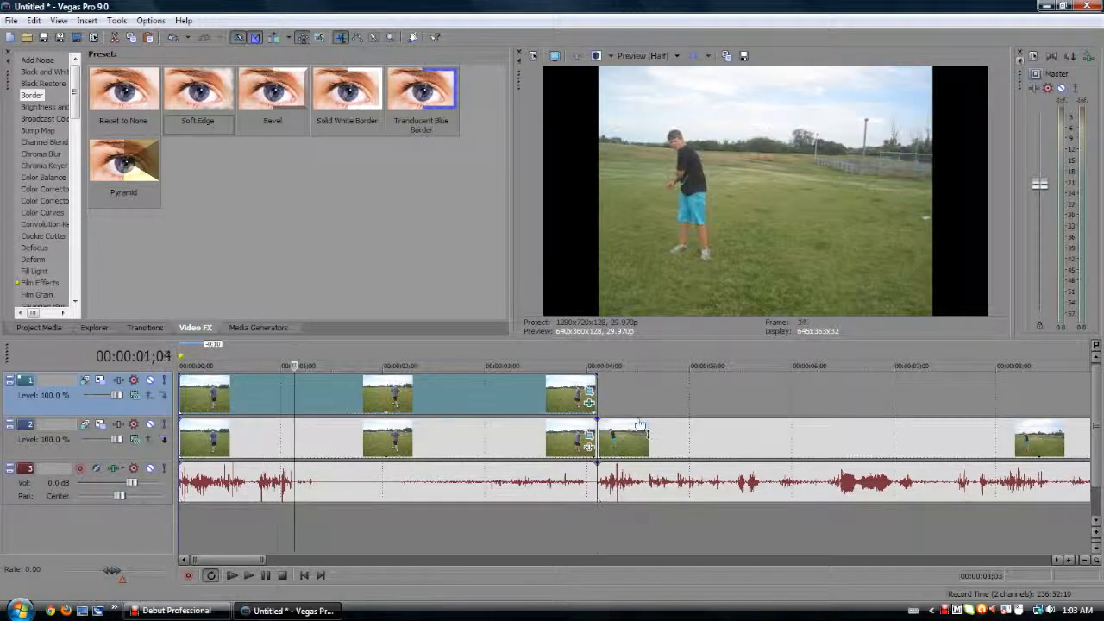
left_click(589, 403)
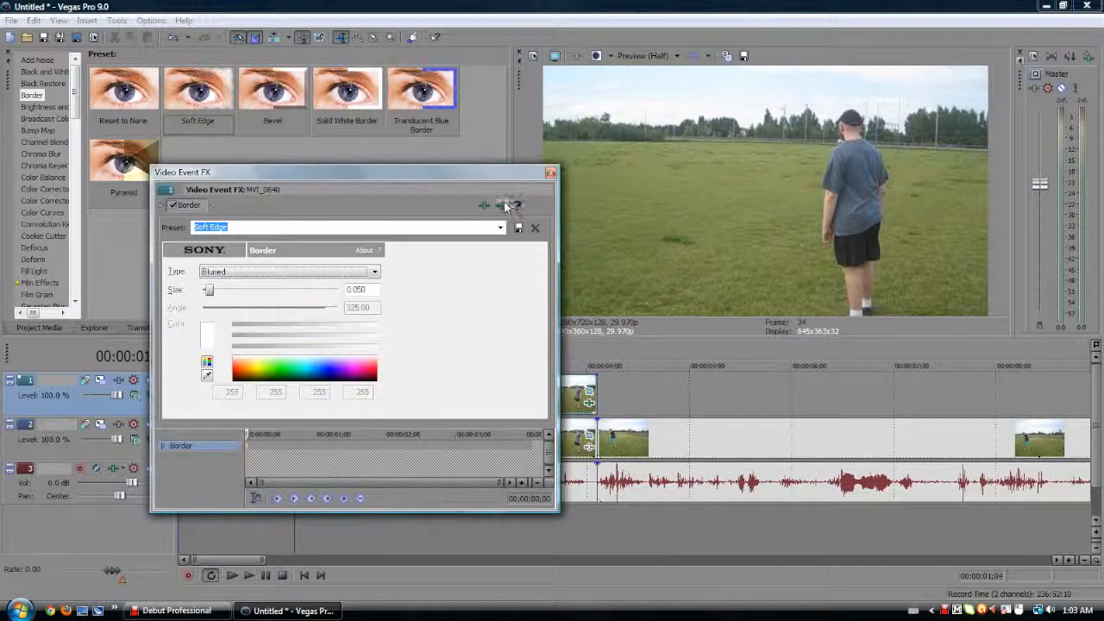
left_click(550, 172)
Try the Brightness and Contrast effect's Darker, More Contrast preset on the track 1 clip and remove it again.
left_click(43, 107)
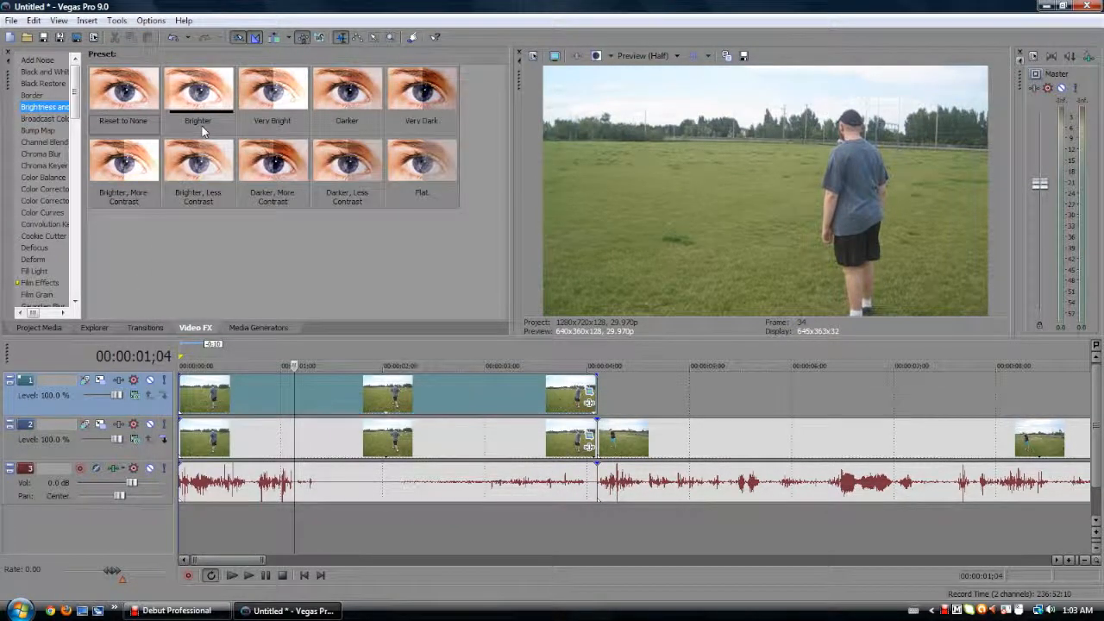
scroll(203, 131, "down", 1)
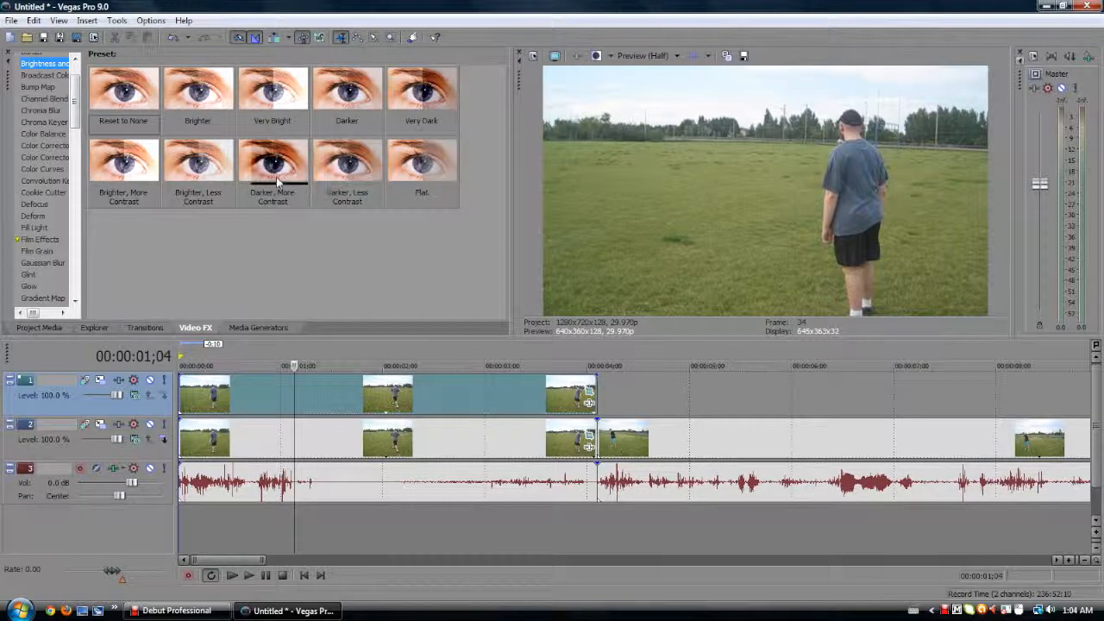
scroll(43, 138, "up", 2)
left_click_drag(273, 168, 419, 401)
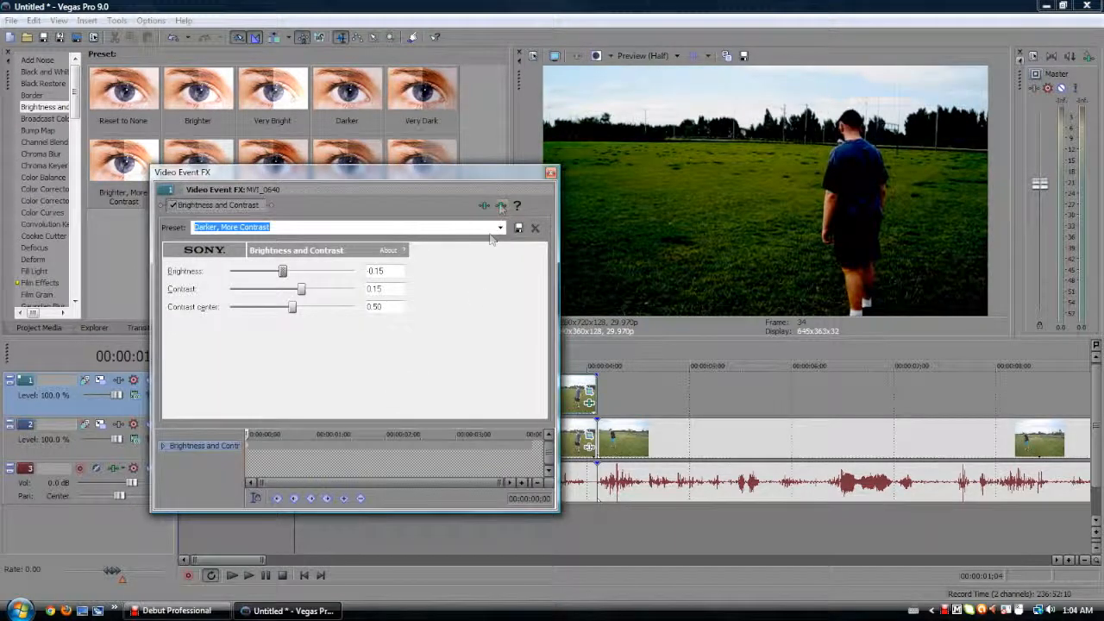
left_click(499, 205)
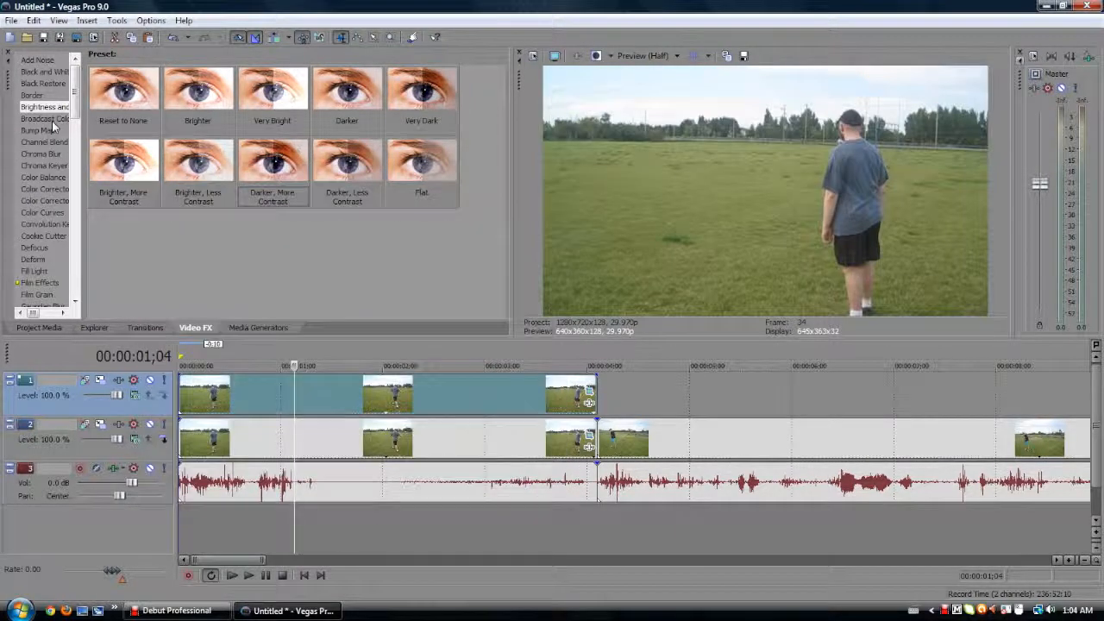
Apply the Bump Map effect's Upper-Right Glow preset to the track 1 clip and move its light source to about X 0.287, Y 0.156.
left_click(50, 119)
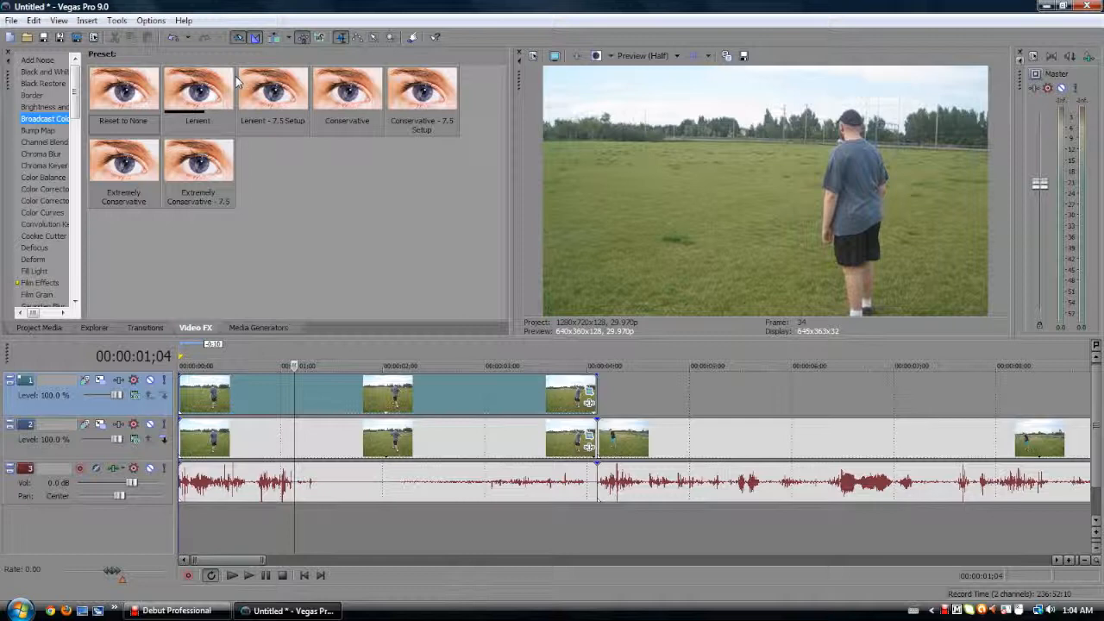
left_click(48, 131)
left_click_drag(348, 91, 358, 399)
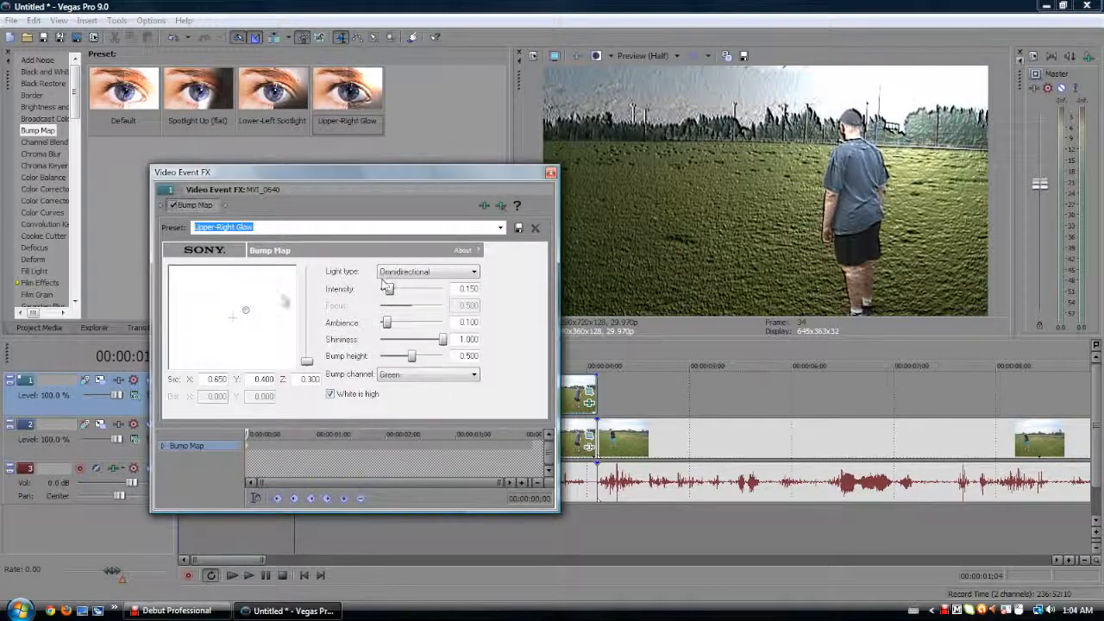
mouse_move(244, 310)
left_mouse_down()
mouse_move(227, 313)
mouse_move(236, 325)
mouse_move(237, 314)
left_mouse_up()
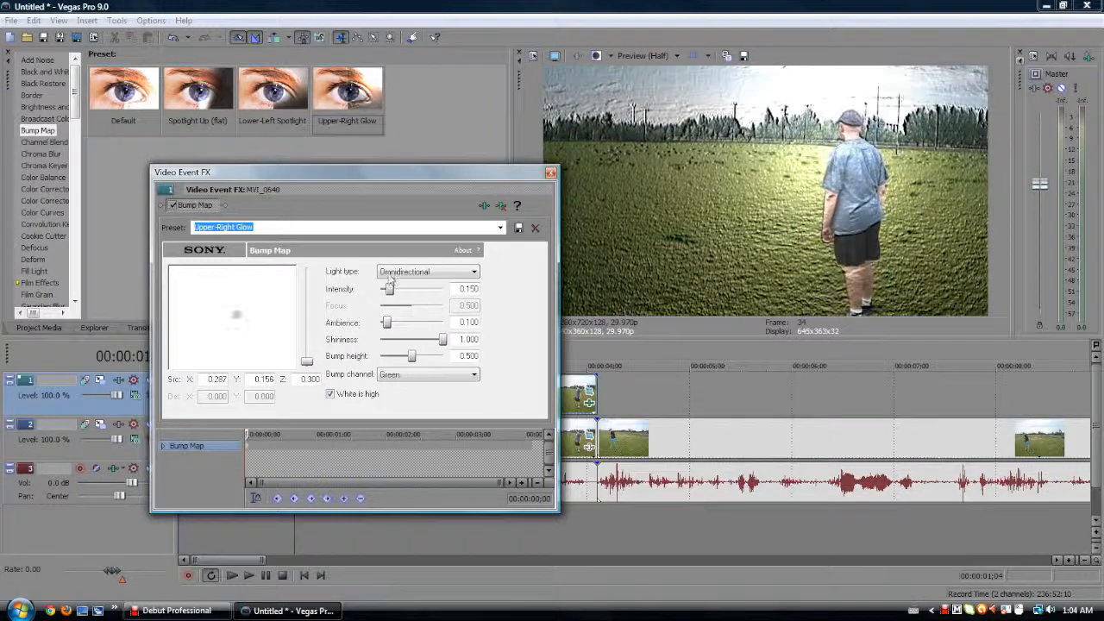
left_click(550, 173)
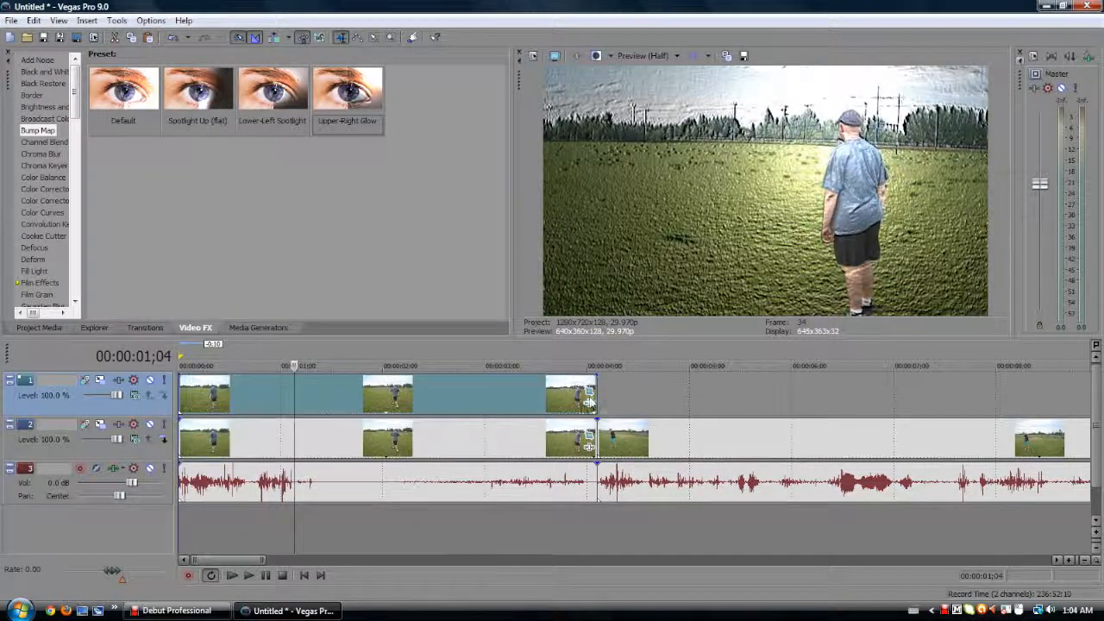
Open the track 1 clip's Event Pan/Crop window, check the man's movement through the clip, and return to 00:00:00;00.
left_click(588, 400)
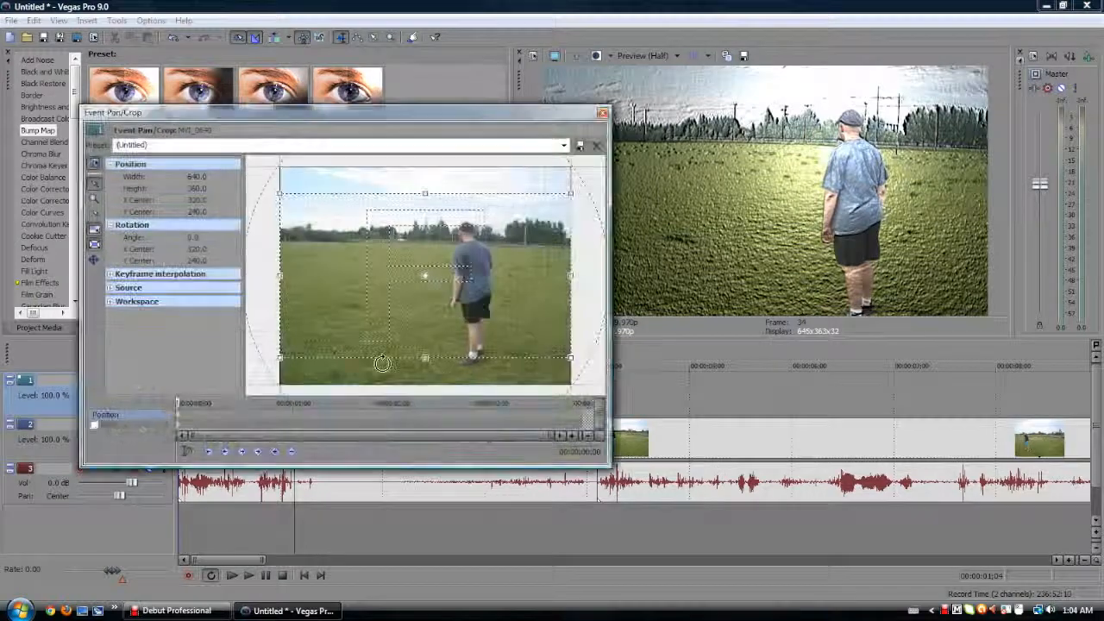
left_click(176, 403)
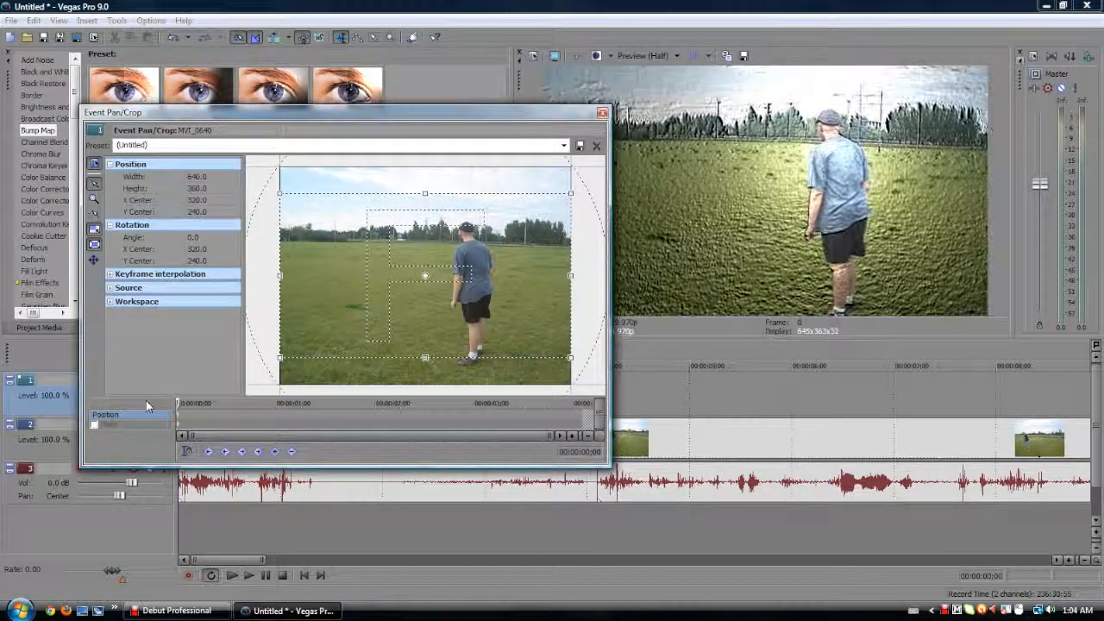
scroll(435, 321, "up", 2)
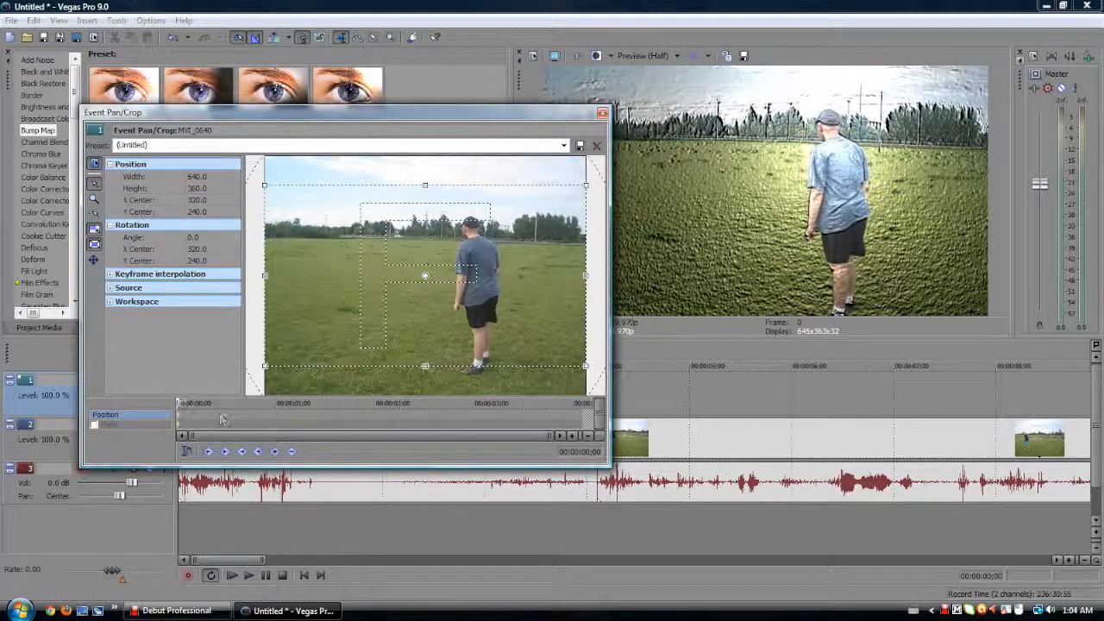
key("space")
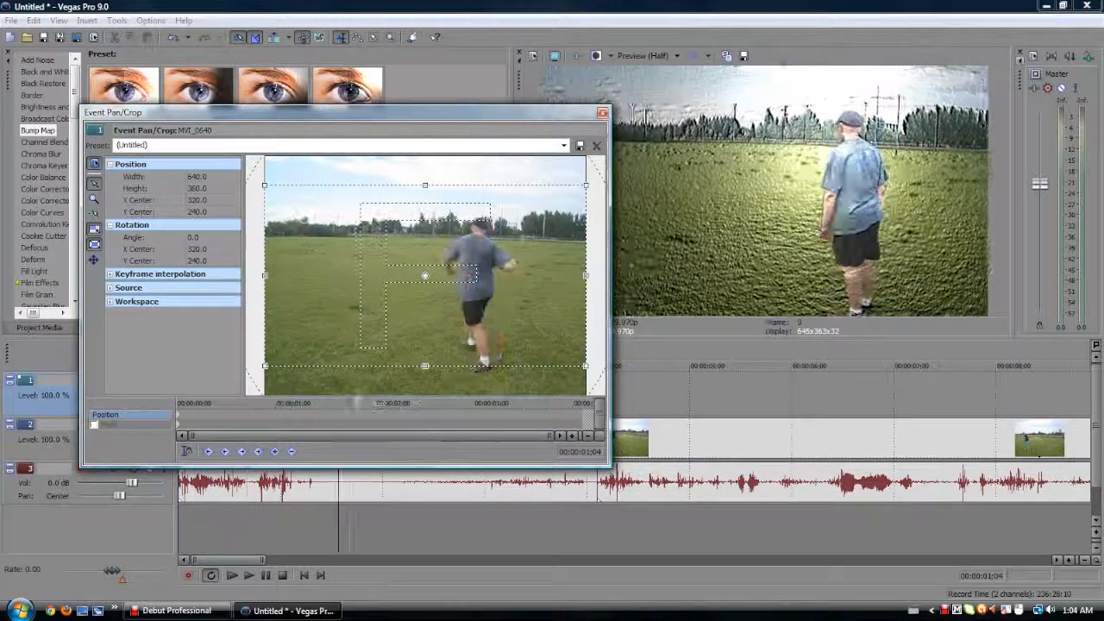
key("space")
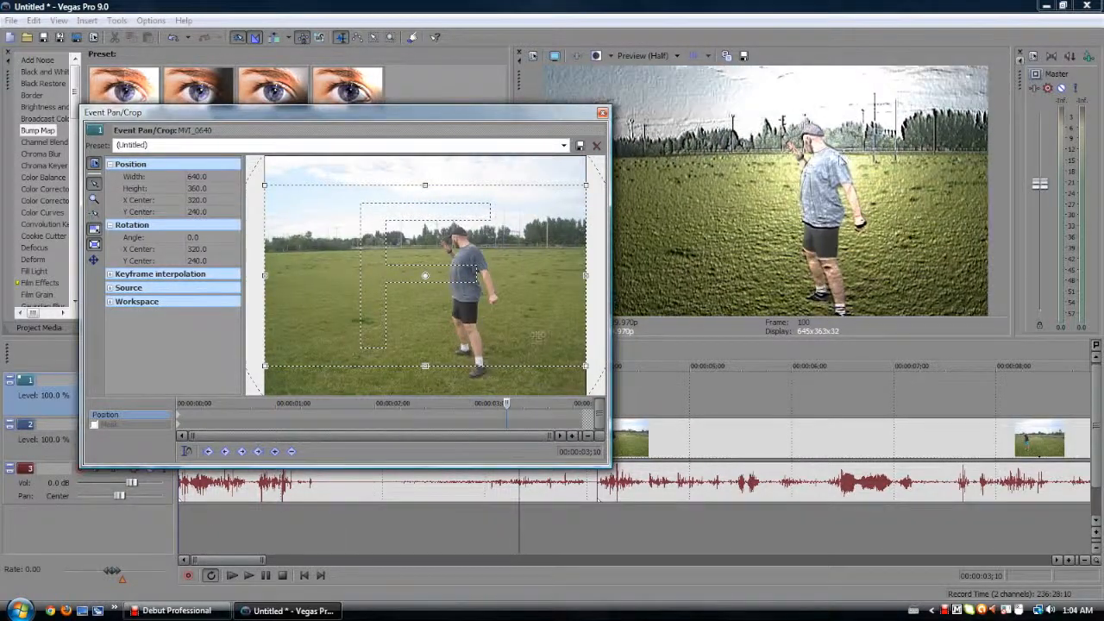
key("Home")
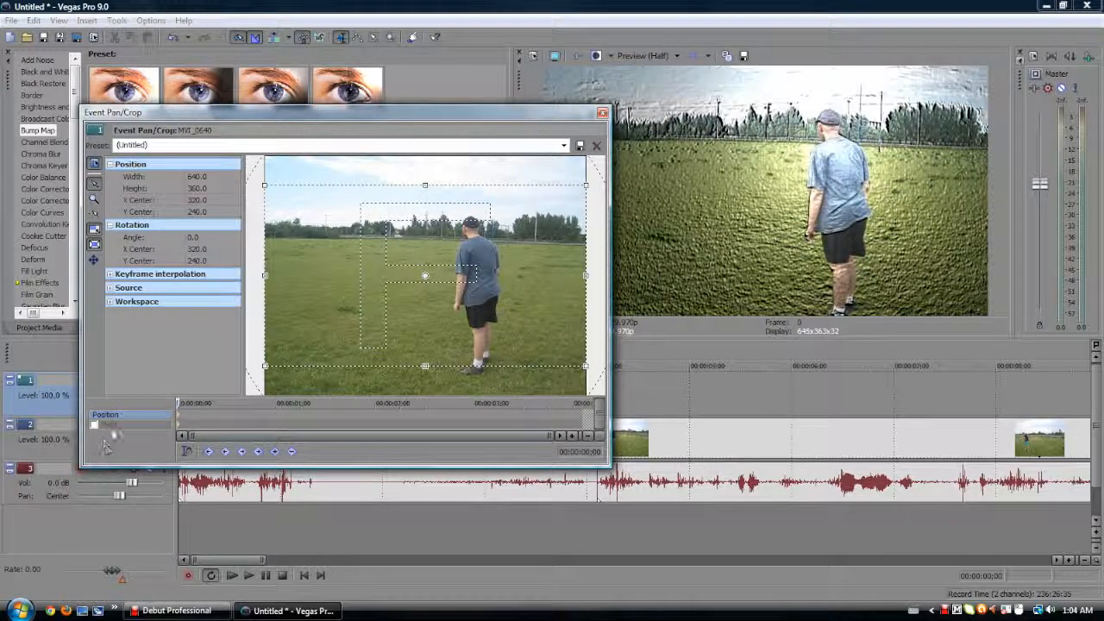
Turn on the mask for the track 1 clip in Event Pan/Crop.
left_click(118, 426)
left_click(94, 424)
scroll(341, 355, "up", 2)
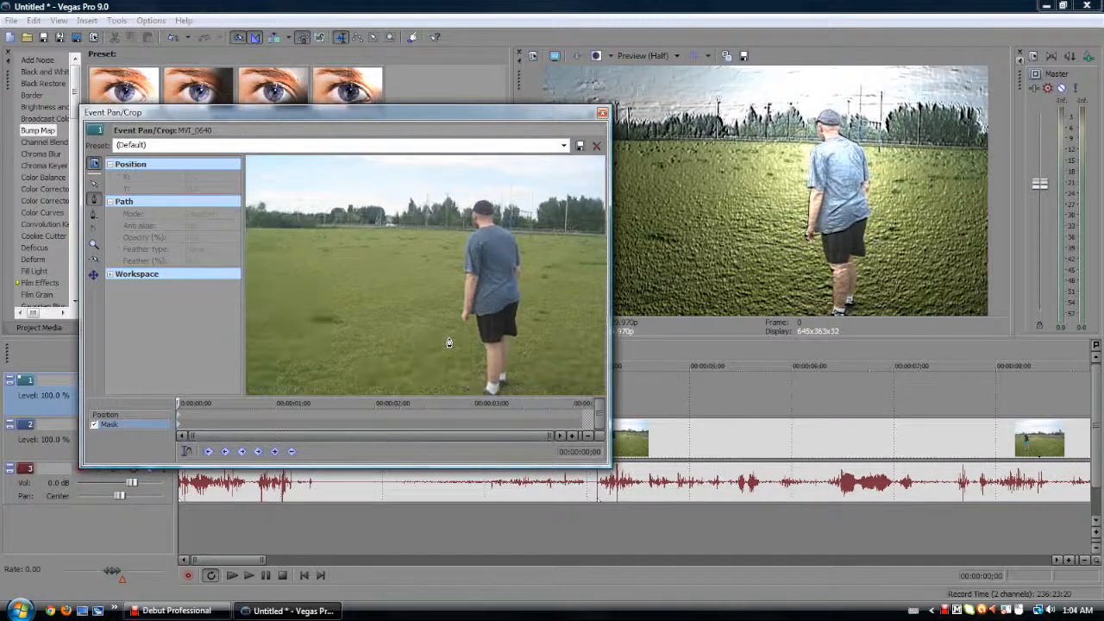
Start a mask path at the man's collar and trace anchor points up his face and around his cap.
left_click(98, 185)
left_click_drag(508, 308, 427, 263)
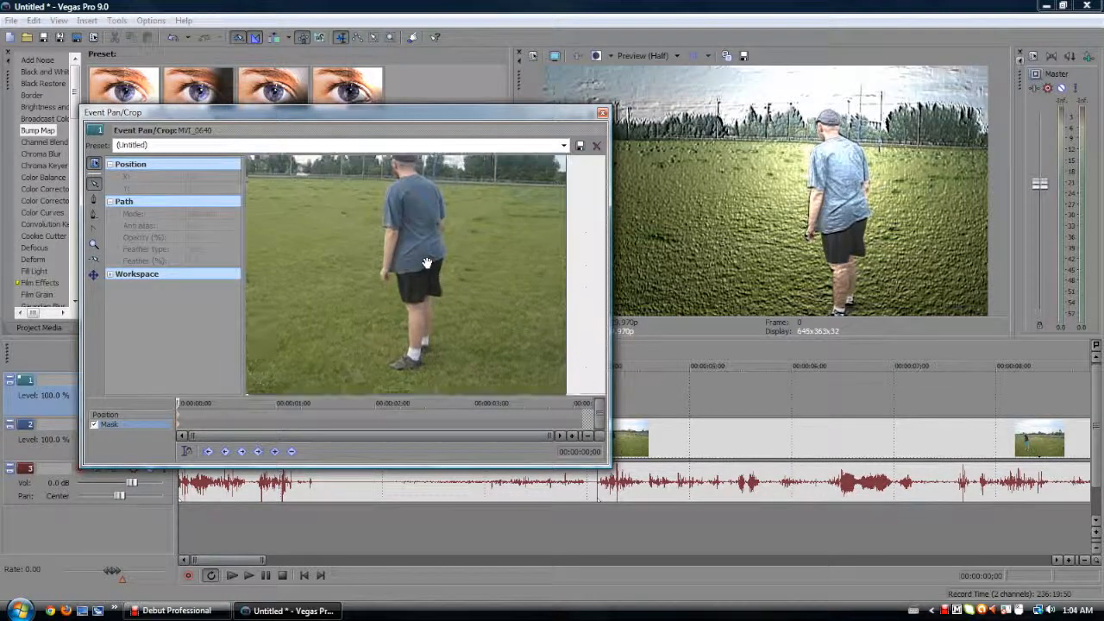
scroll(428, 293, "up", 2)
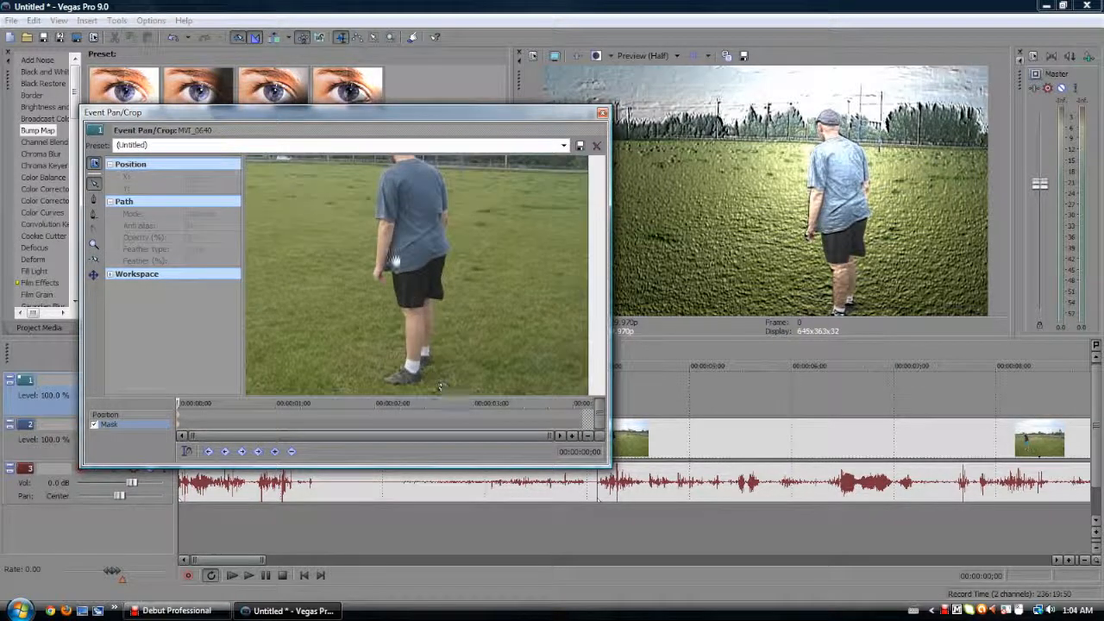
left_click_drag(432, 219, 463, 369)
scroll(410, 295, "up", 3)
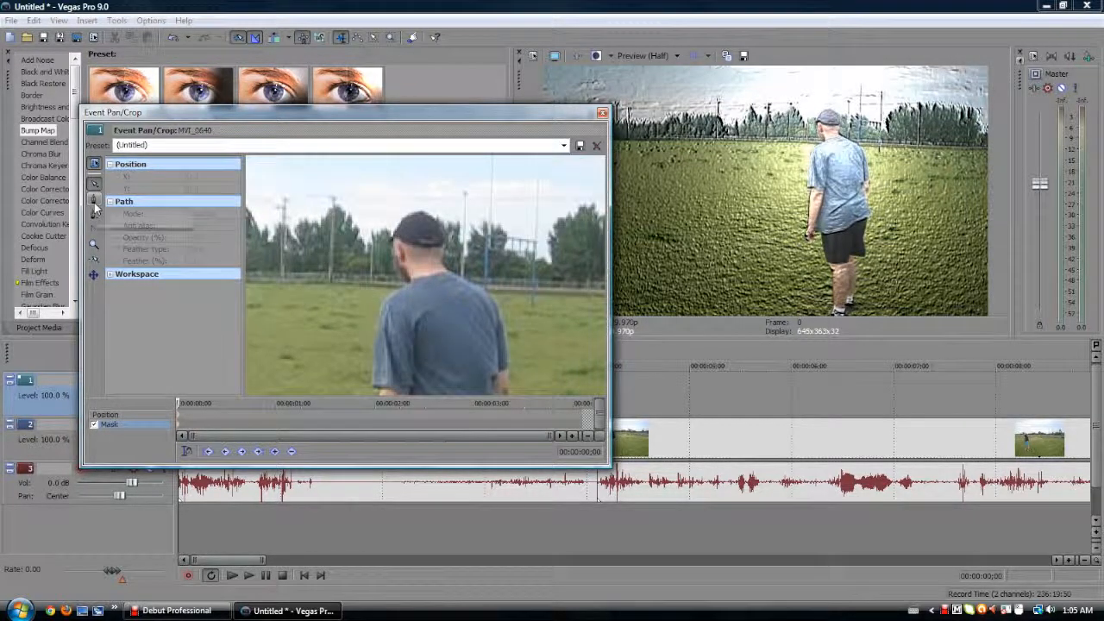
left_click(95, 203)
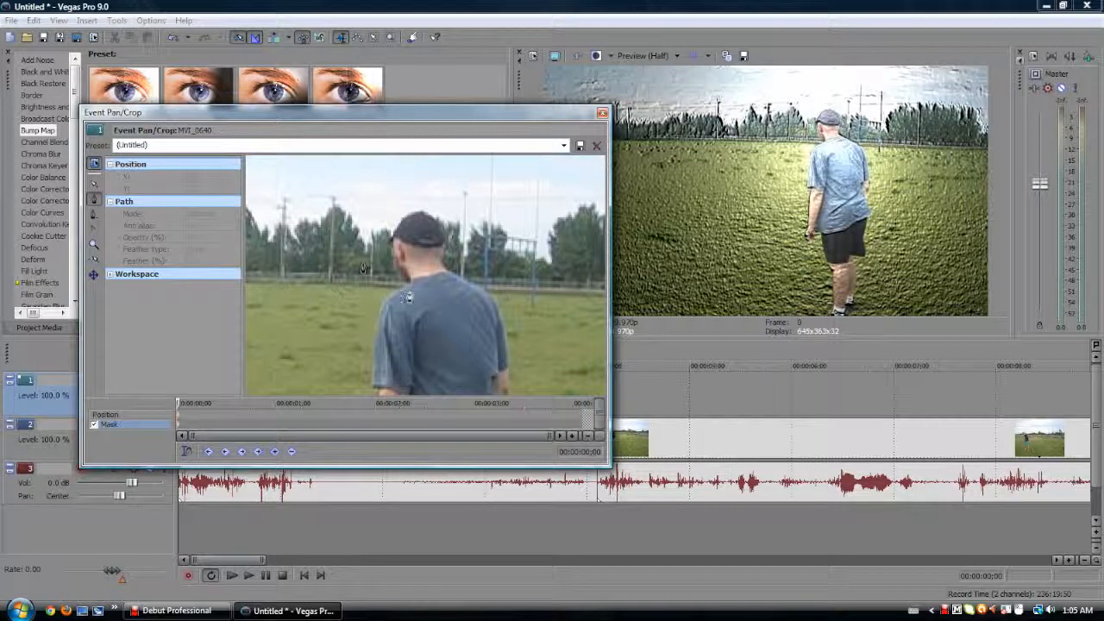
left_click(407, 284)
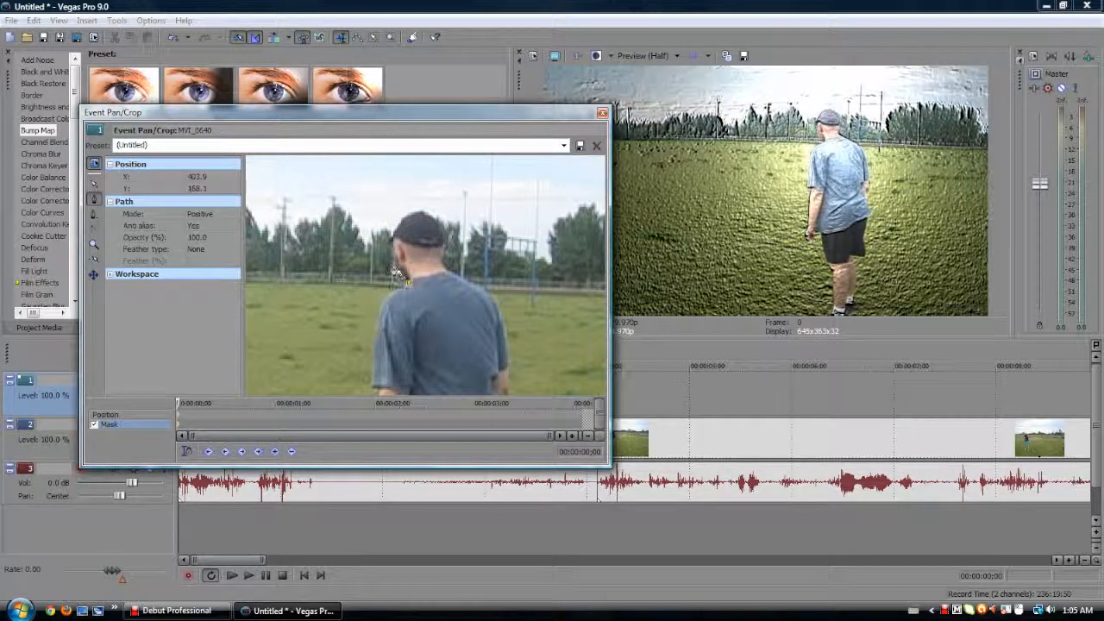
left_click(393, 246)
left_click(394, 232)
left_click(445, 252)
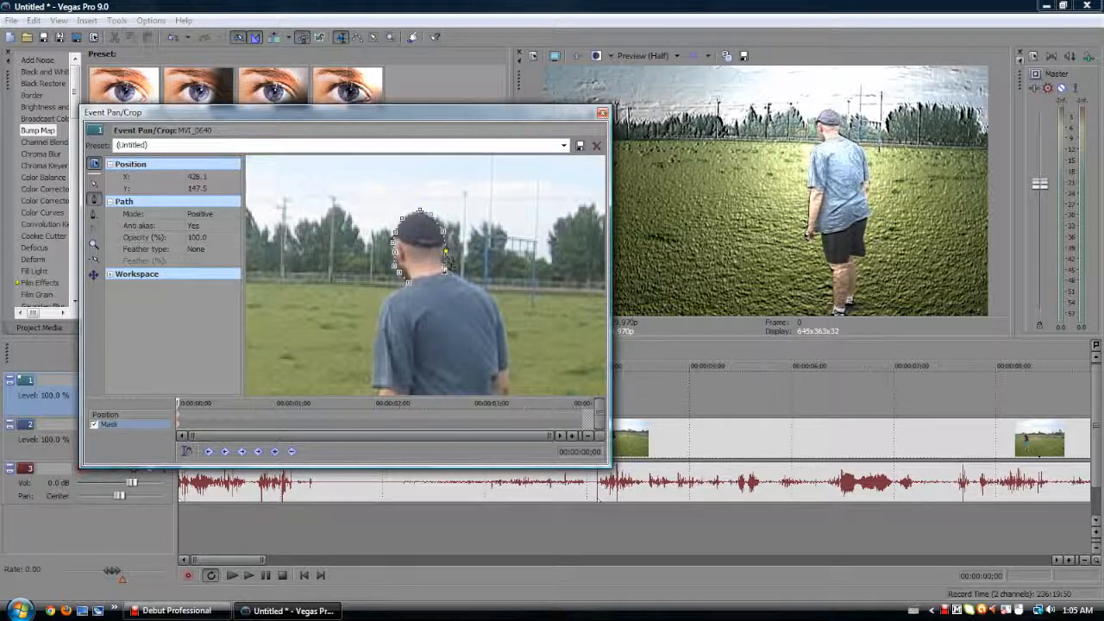
Continue the mask path from the neck over the right shoulder and down the shirt's right edge to the shorts.
left_click(445, 263)
left_click(488, 292)
left_click(512, 373)
left_click(96, 184)
left_click_drag(503, 373, 444, 250)
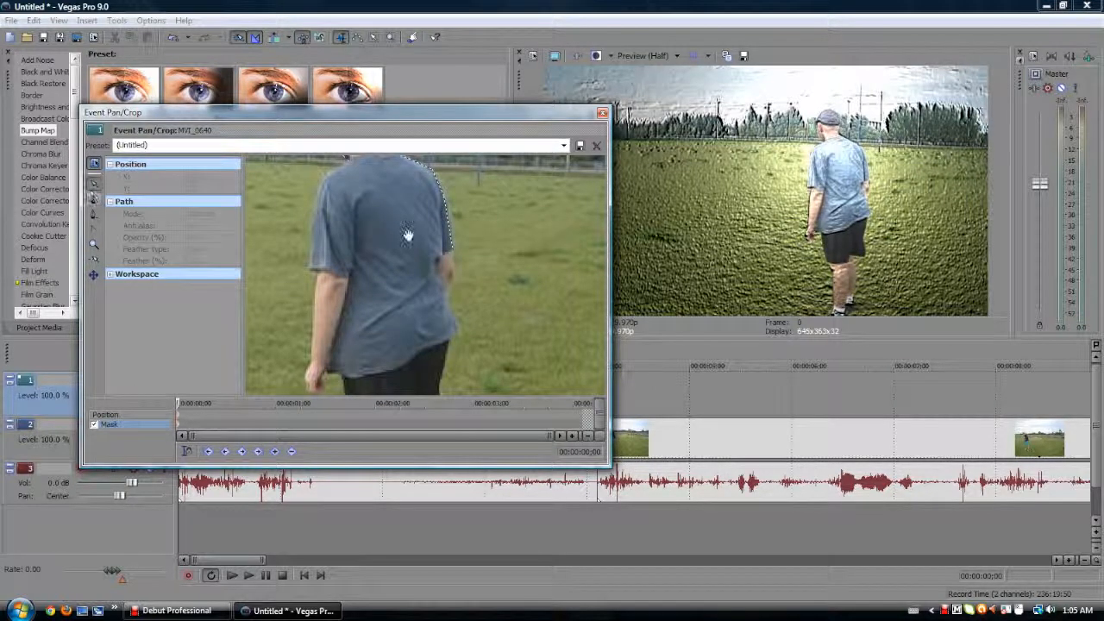
left_click(452, 250)
left_click(94, 198)
left_click(453, 279)
left_click(456, 326)
left_click(447, 380)
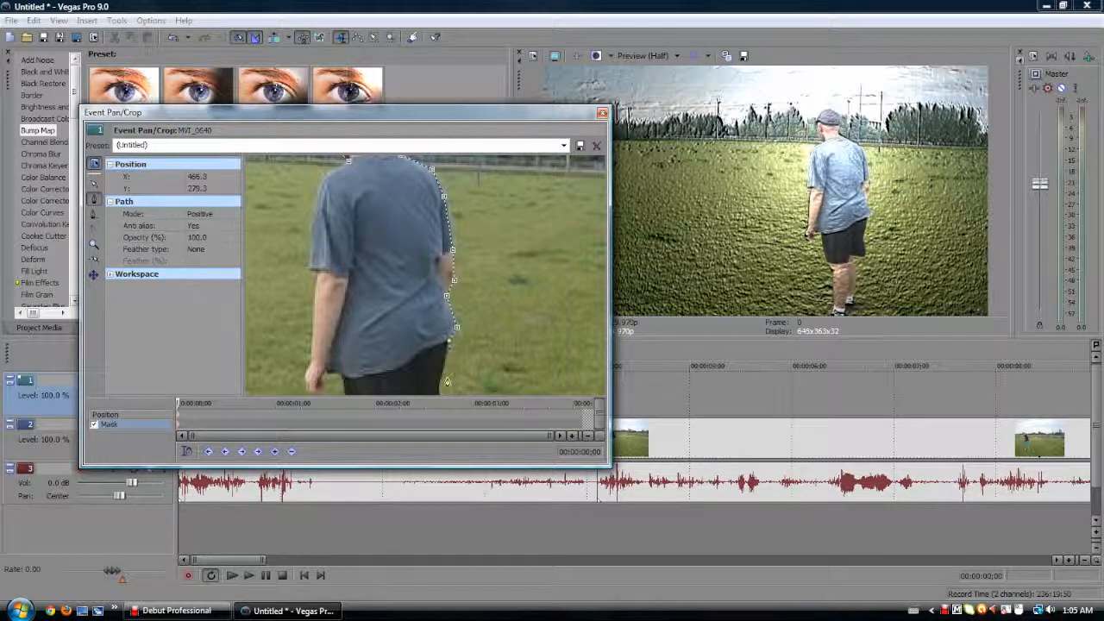
left_click(440, 379)
Extend the mask path down the right side of the shorts and along the hem to the leg.
left_click(94, 183)
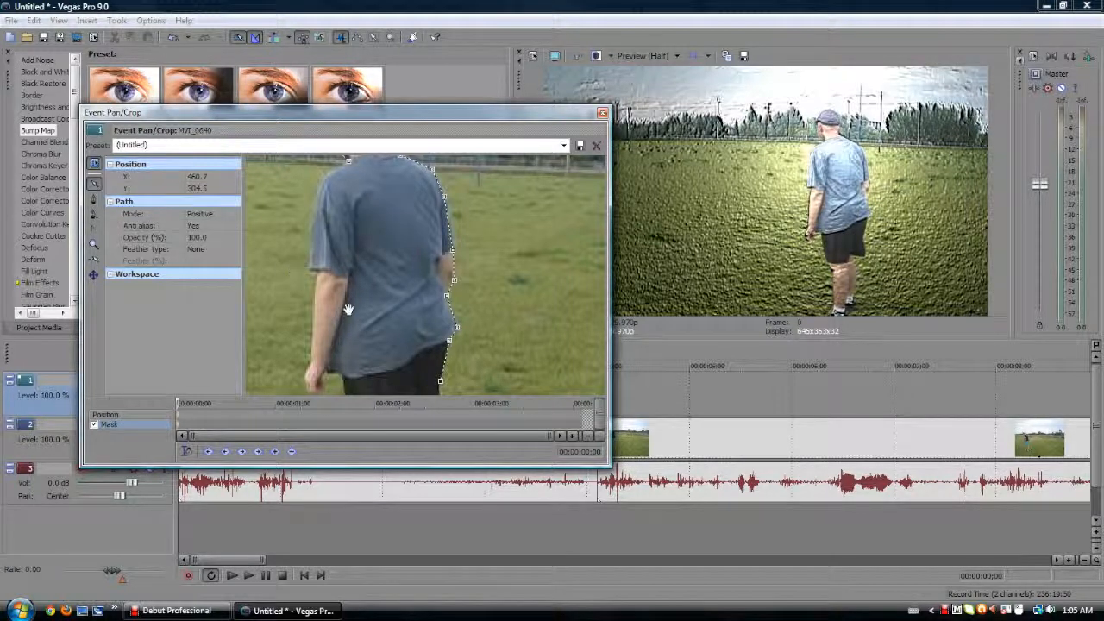
left_click_drag(347, 309, 334, 209)
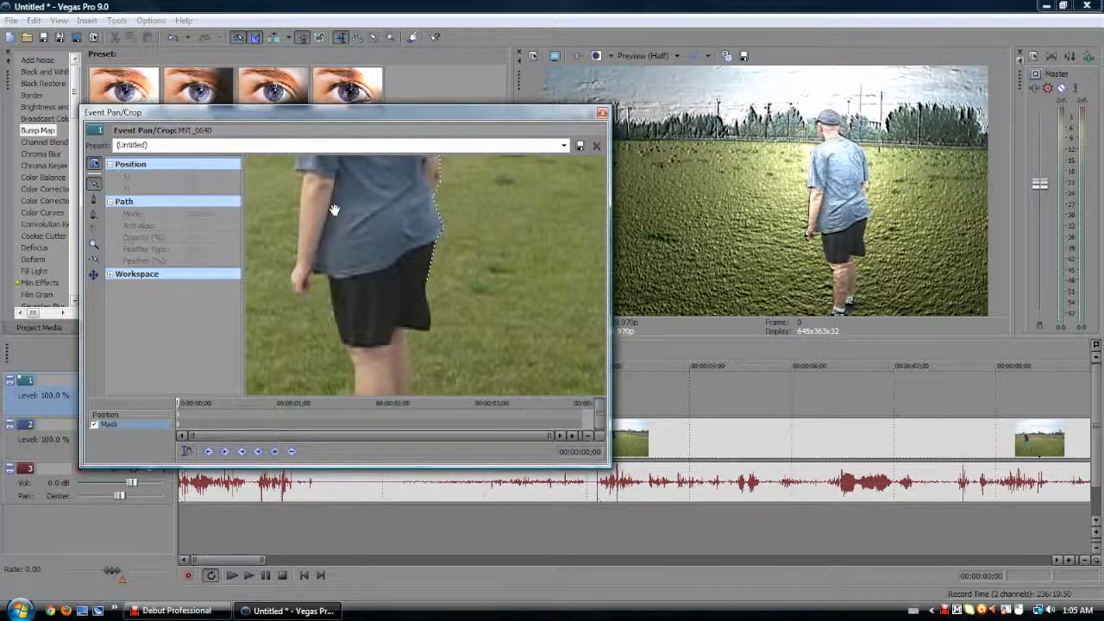
left_click(427, 284)
left_click(94, 199)
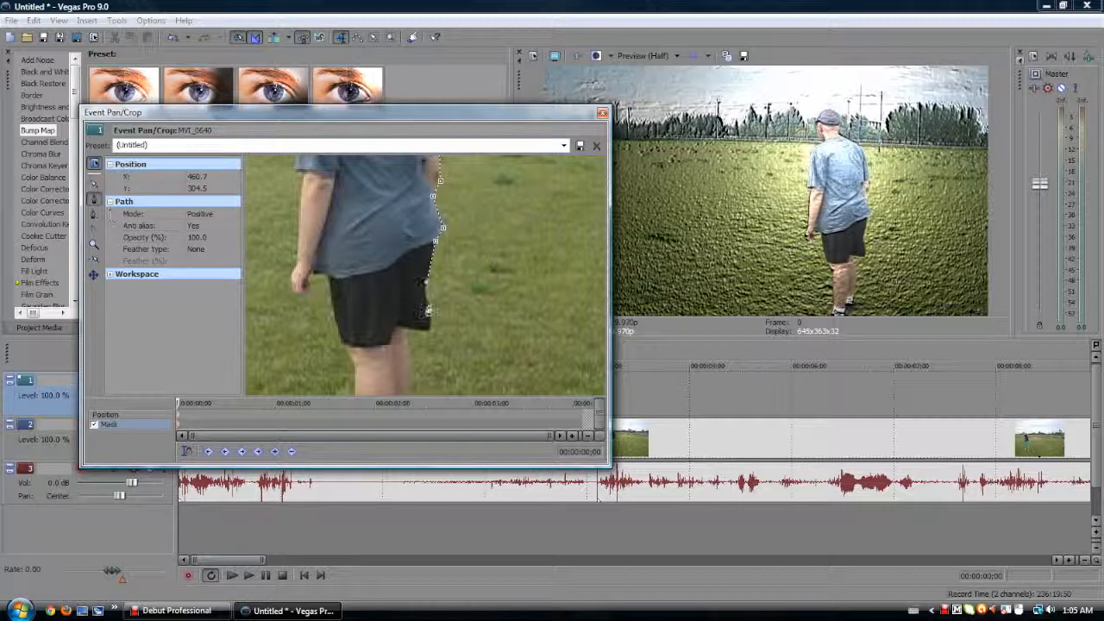
left_click(429, 326)
left_click(405, 326)
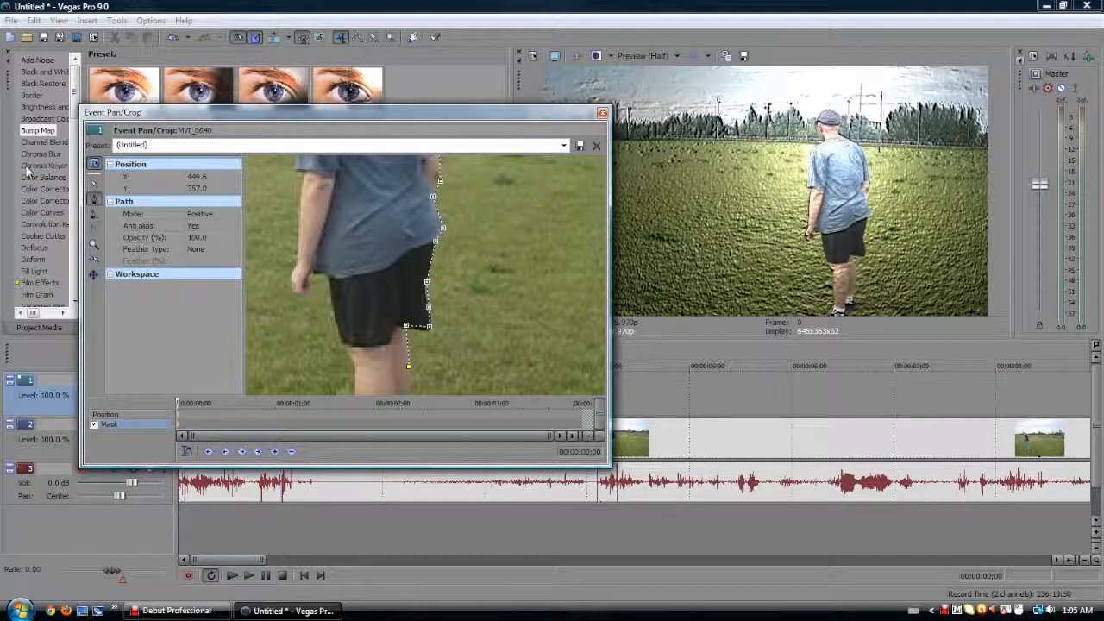
Trace the mask path down the right side of the legs and along the soles of the shoes.
scroll(422, 331, "down", 5)
left_click(412, 363)
left_click(413, 384)
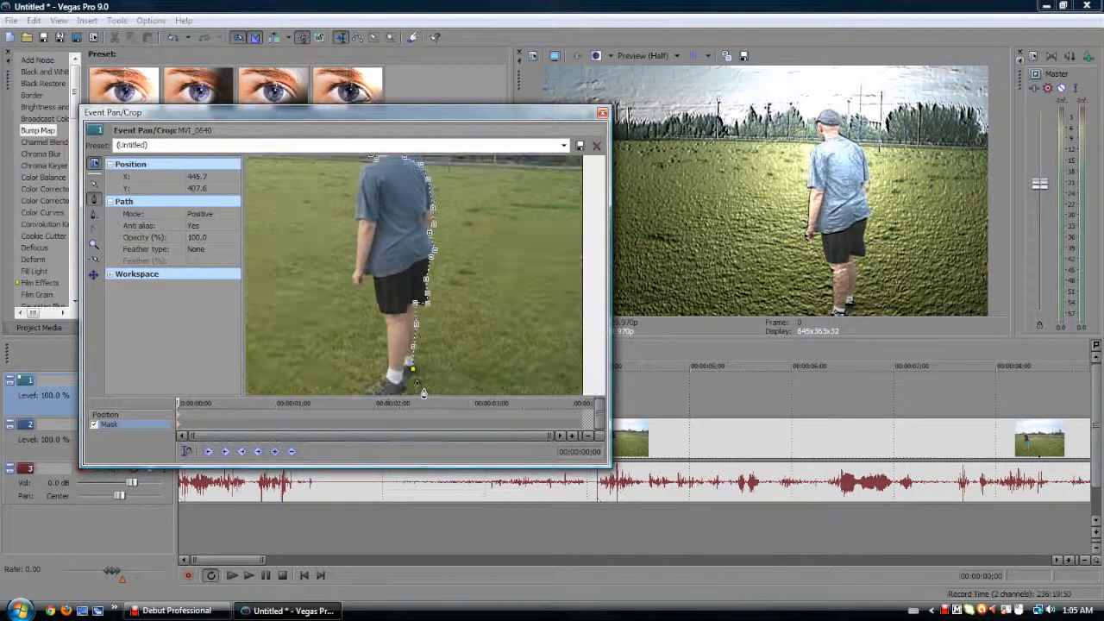
left_click(392, 387)
left_click(376, 389)
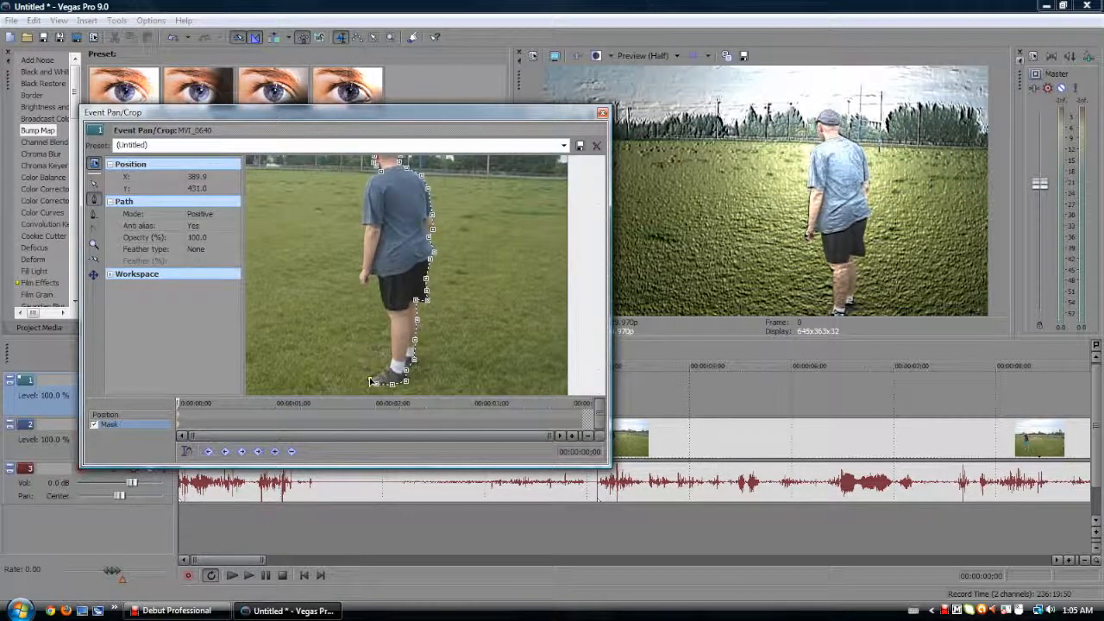
Trace the mask up the left side of the leg, hand, arm and shoulder, close the path at the collar, and close Event Pan/Crop.
left_click(383, 305)
left_click(369, 281)
scroll(364, 270, "up", 1)
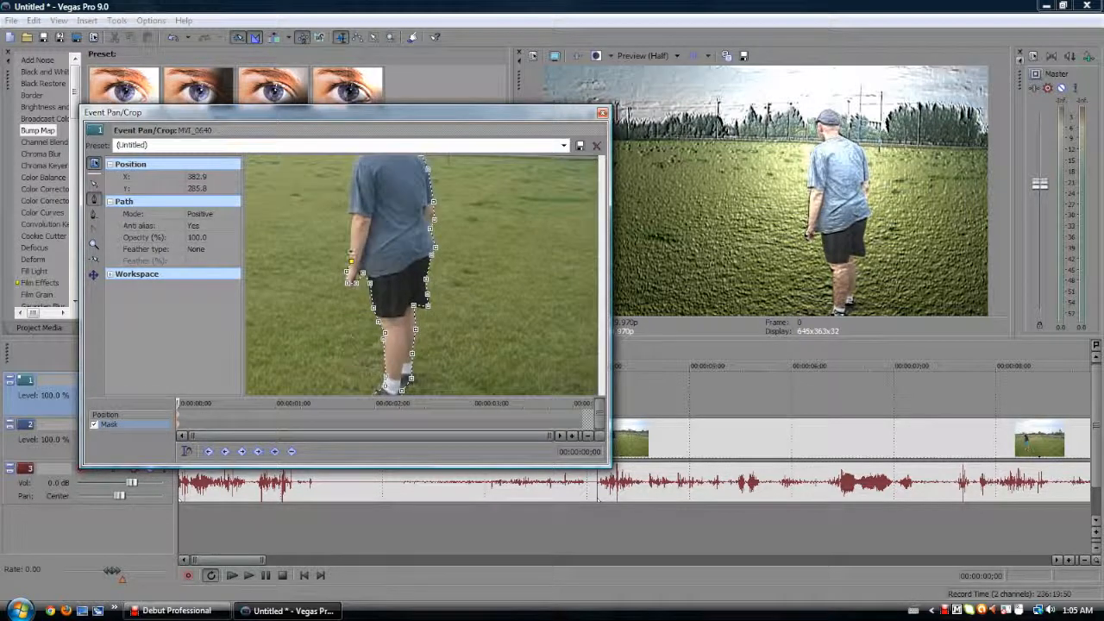
left_click(353, 214)
scroll(353, 185, "down", 1)
left_click(360, 180)
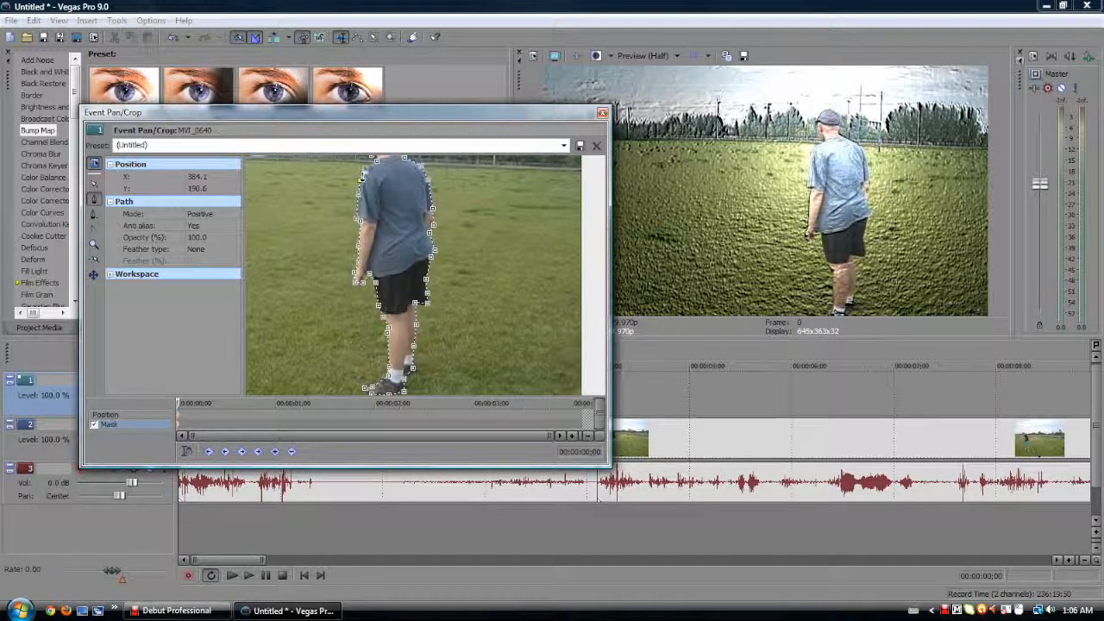
left_click(377, 160)
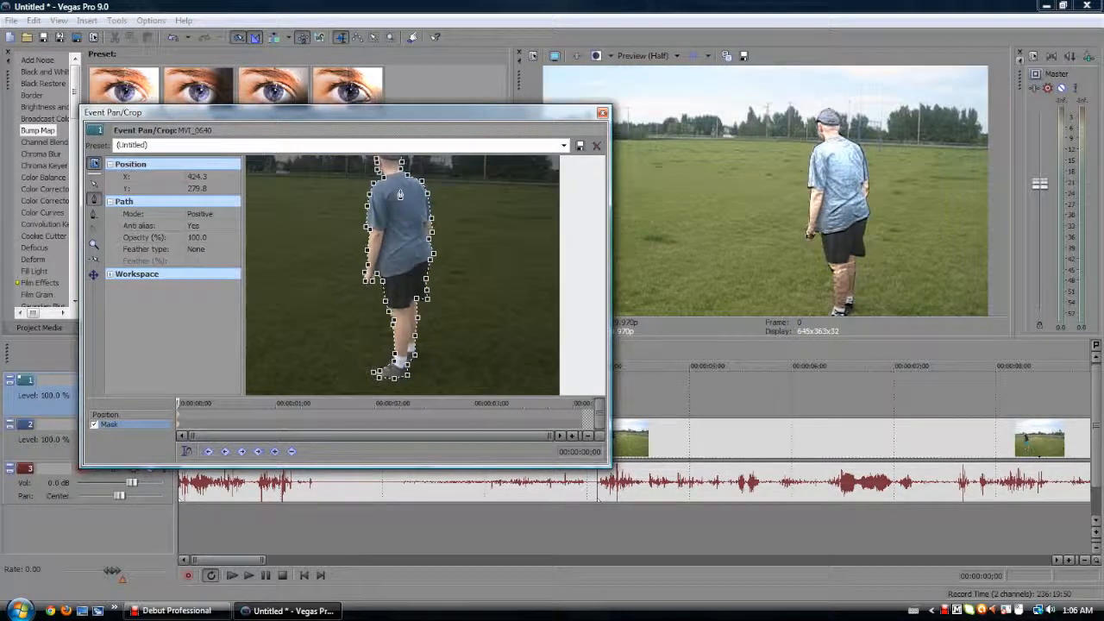
left_click(602, 114)
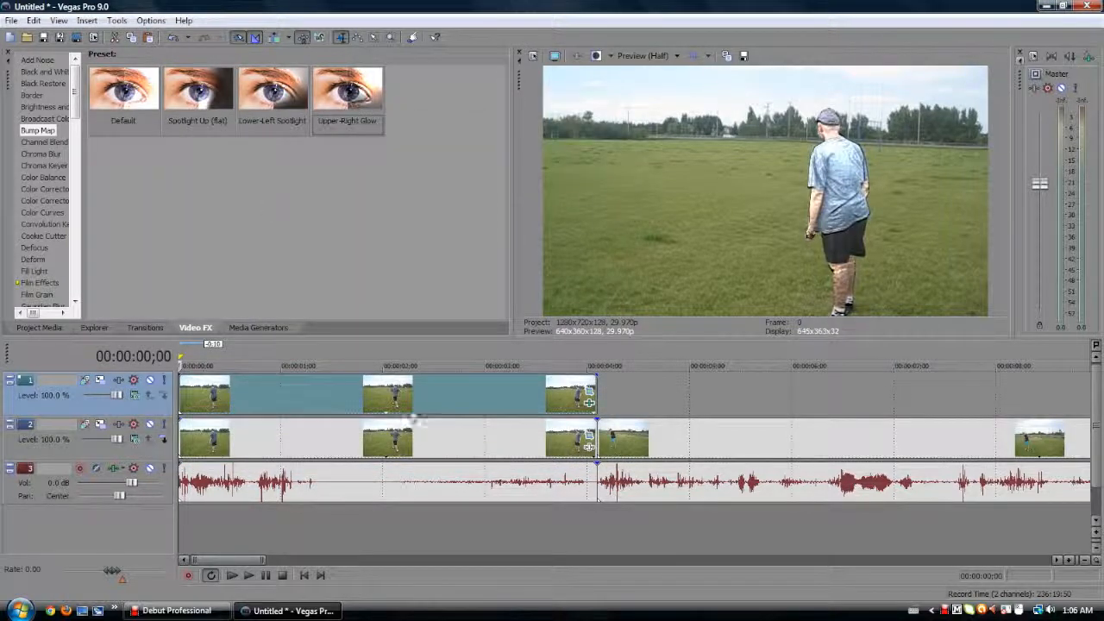
Place the playhead at 00:00:02;07 and briefly mute track 2 to check the masked effect.
left_click(408, 432)
left_click(150, 425)
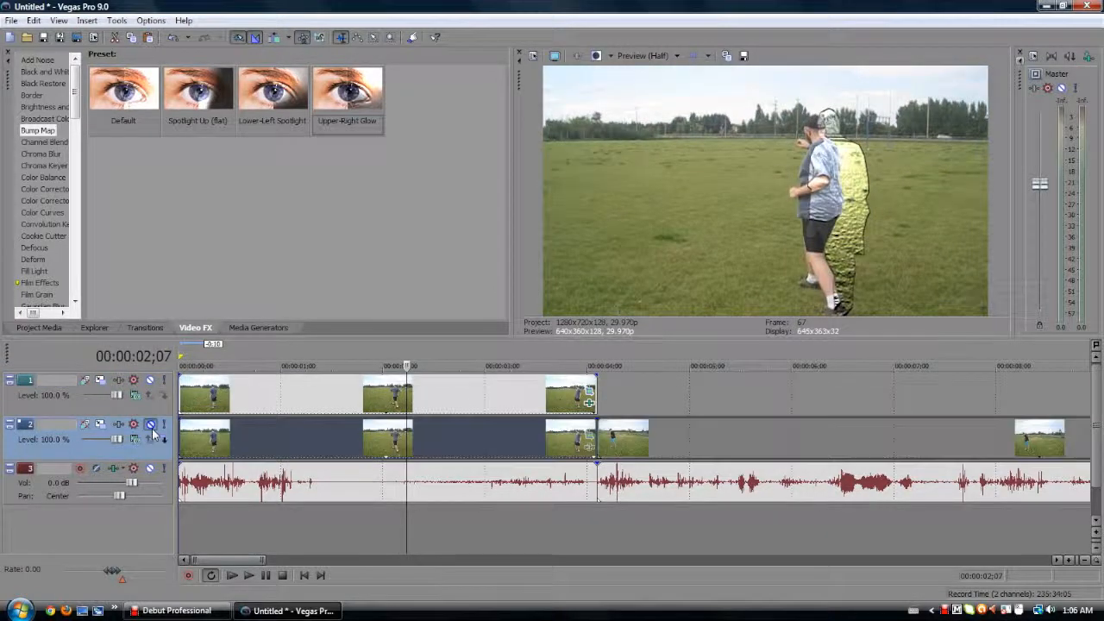
left_click(150, 425)
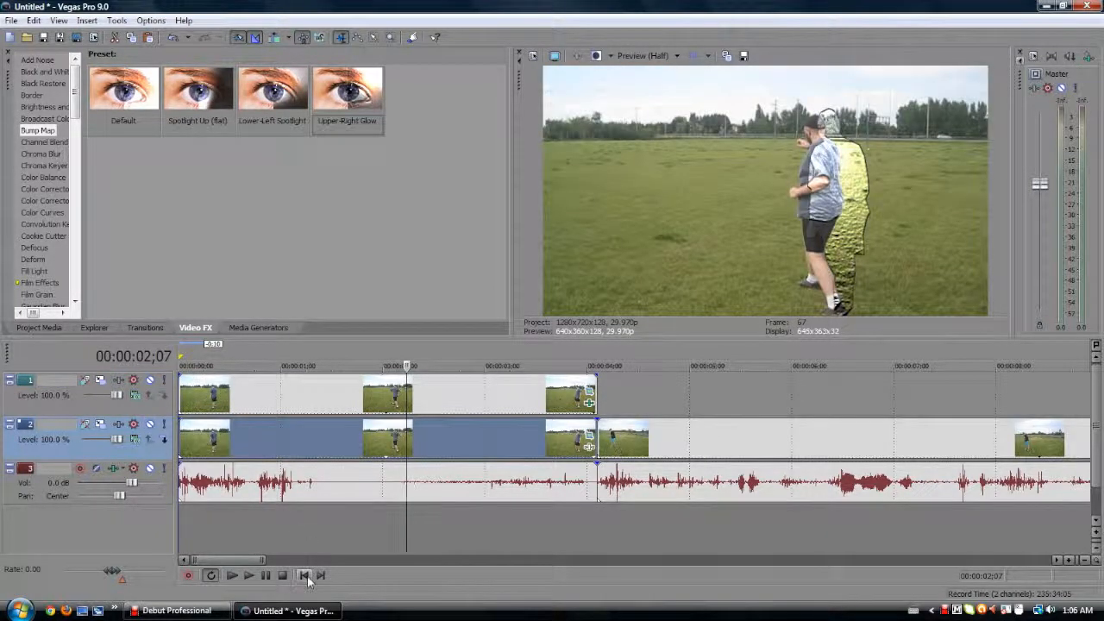
Open Event Pan/Crop for the upper track's clip and play it from the start to check how the mask follows the man.
left_click(304, 575)
left_click(588, 398)
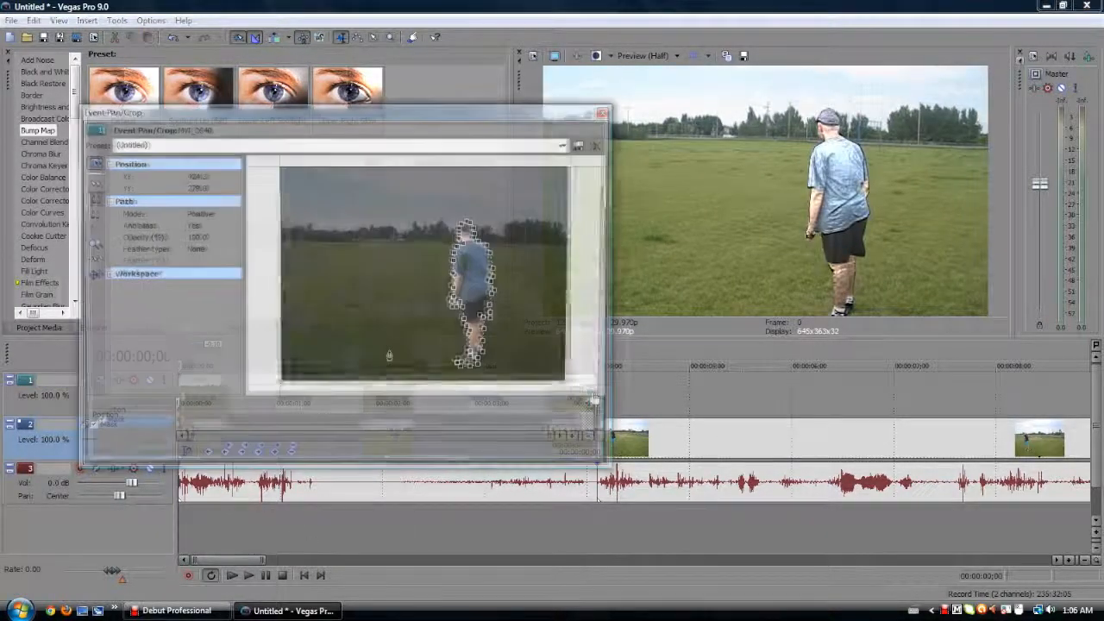
key("space")
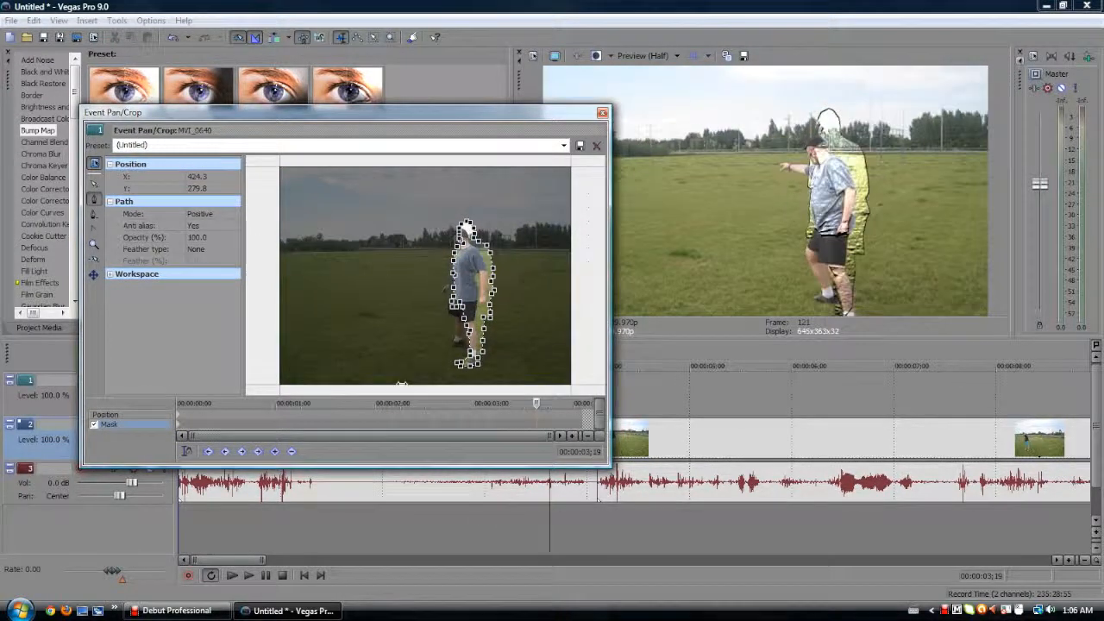
key("space")
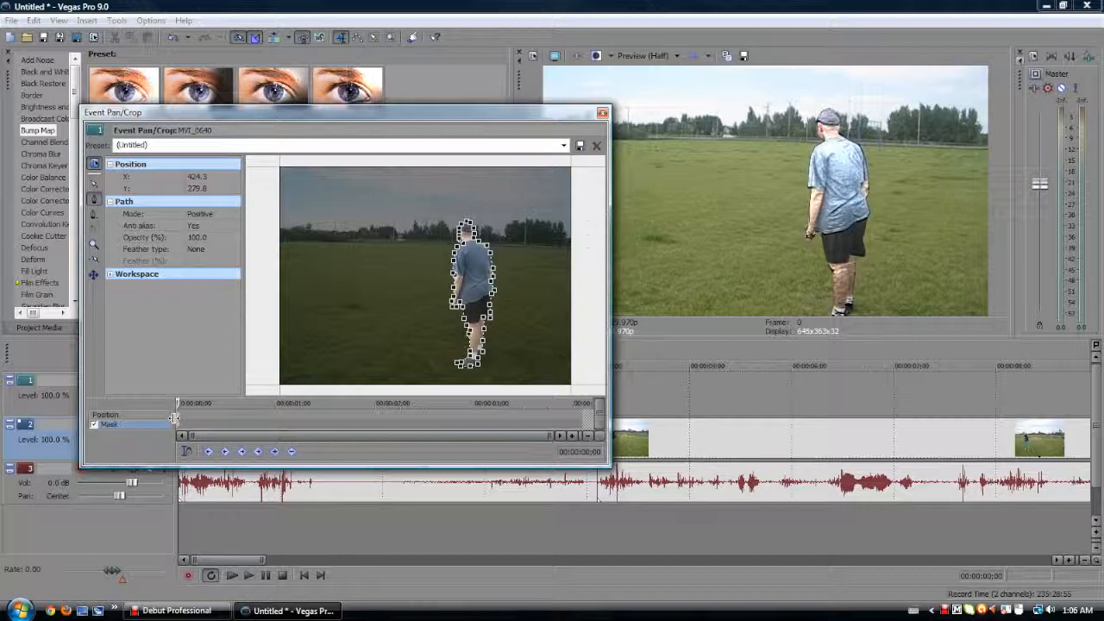
Add a position keyframe at 00:00:00;15 with the crop reduced to 397.2 by 223.4, and turn off the mask.
left_click(172, 416)
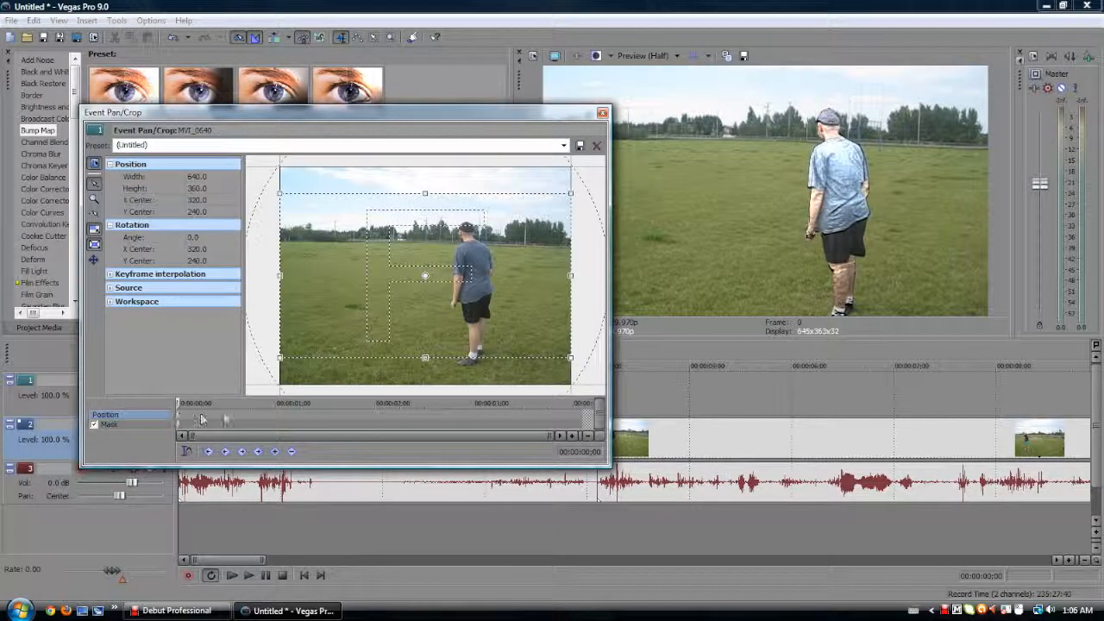
left_click(225, 419)
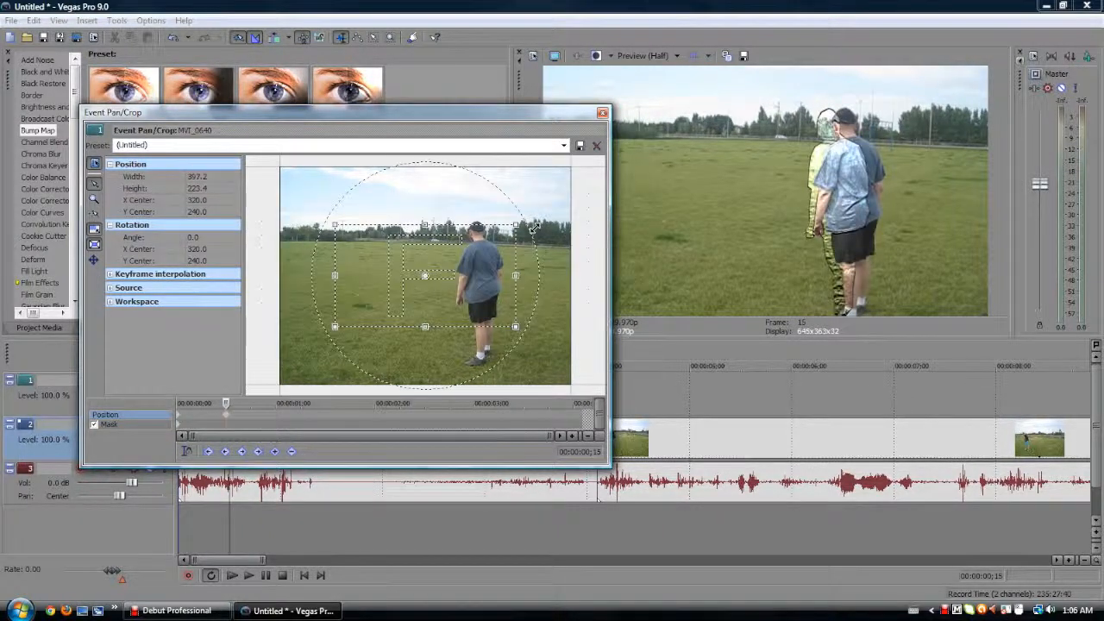
left_click(94, 424)
mouse_move(226, 403)
left_mouse_down()
mouse_move(177, 403)
mouse_move(225, 403)
left_mouse_up()
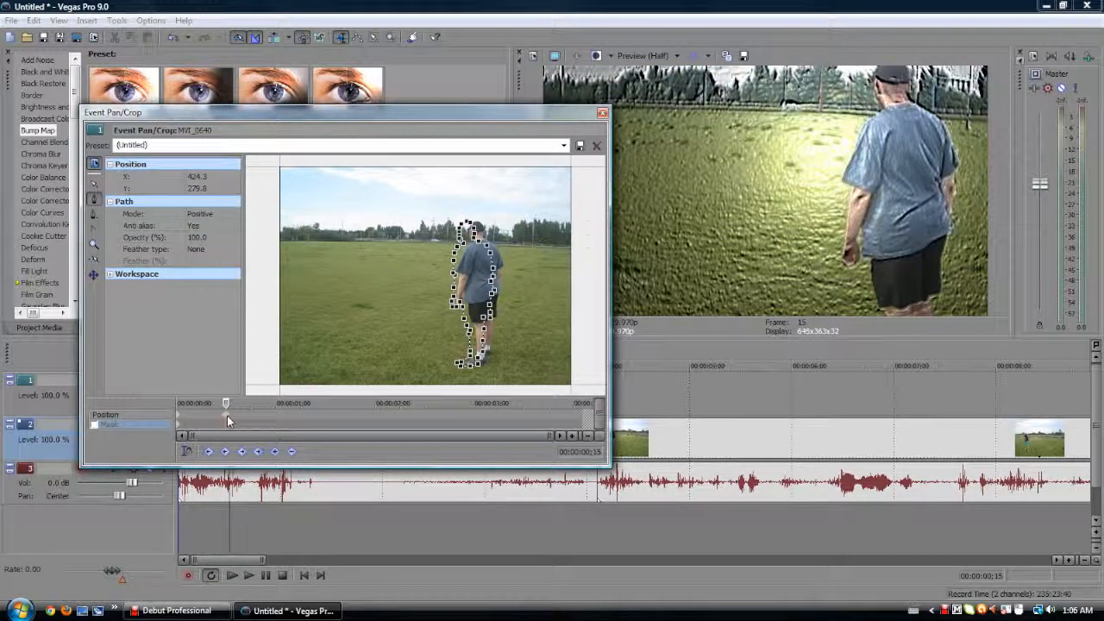
View the interpolation options of the position keyframe at 00:00:00;15, delete that keyframe, and close Event Pan/Crop.
right_click(229, 420)
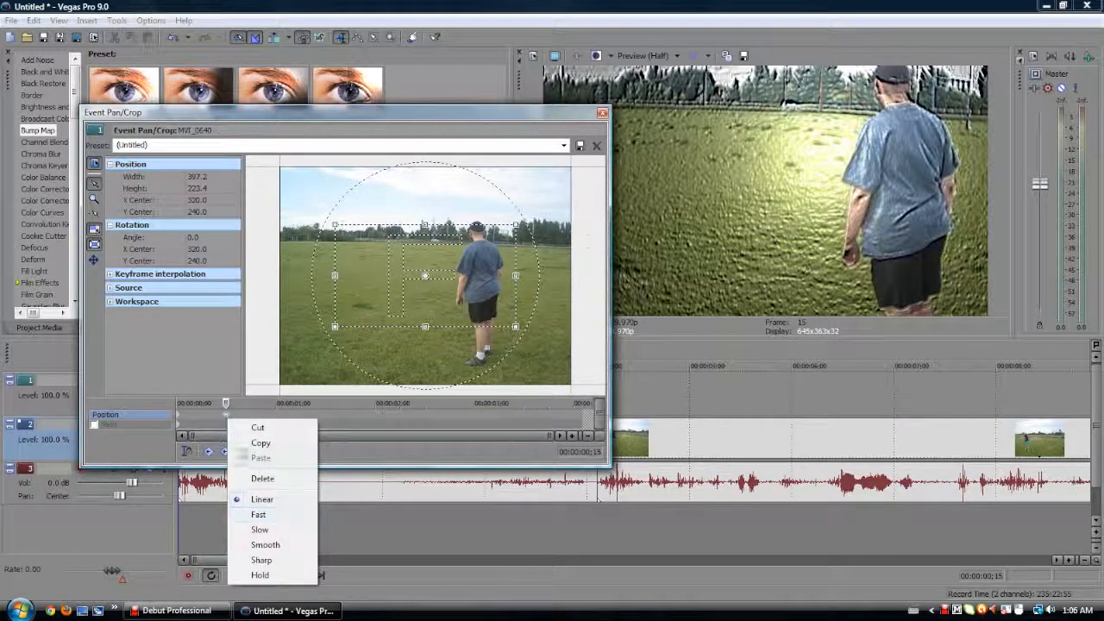
mouse_move(226, 404)
left_mouse_down()
mouse_move(179, 400)
mouse_move(225, 403)
left_mouse_up()
right_click(228, 420)
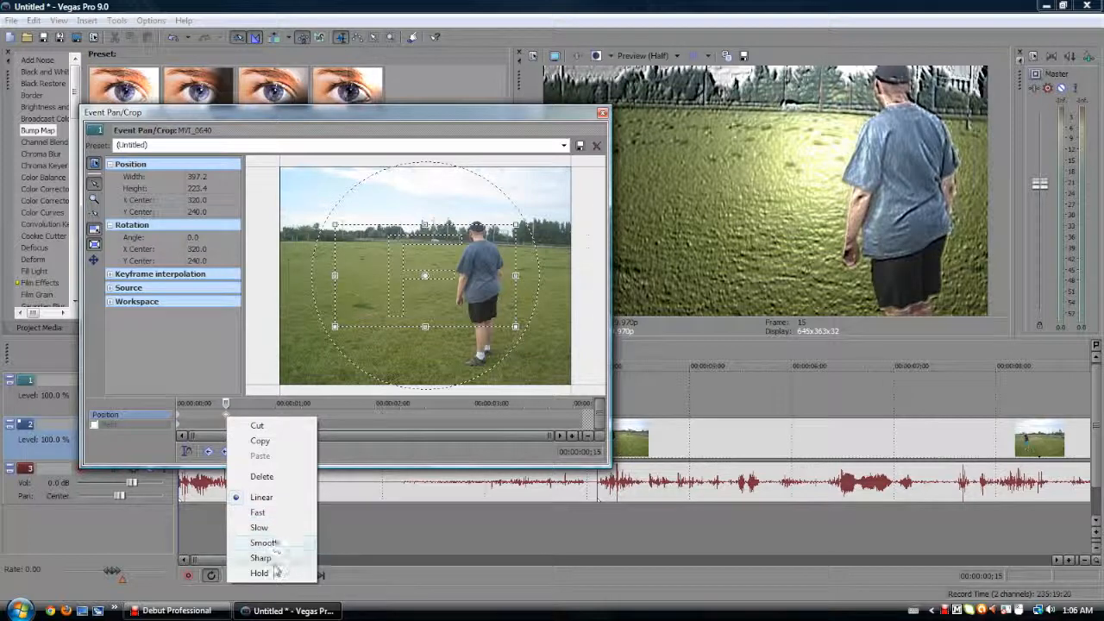
left_click(224, 420)
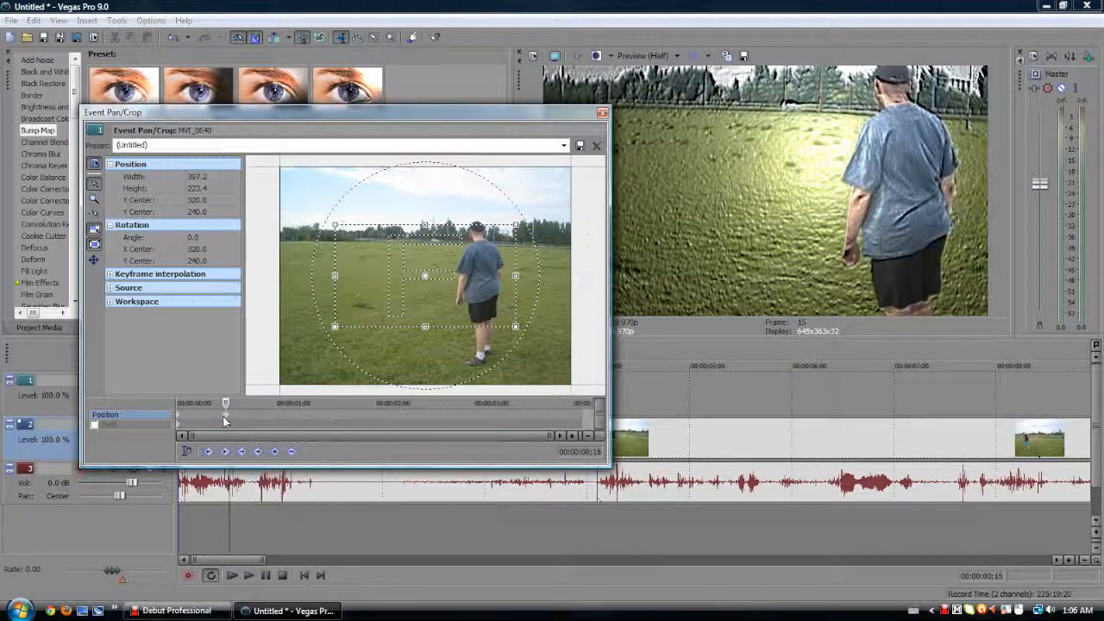
key("Delete")
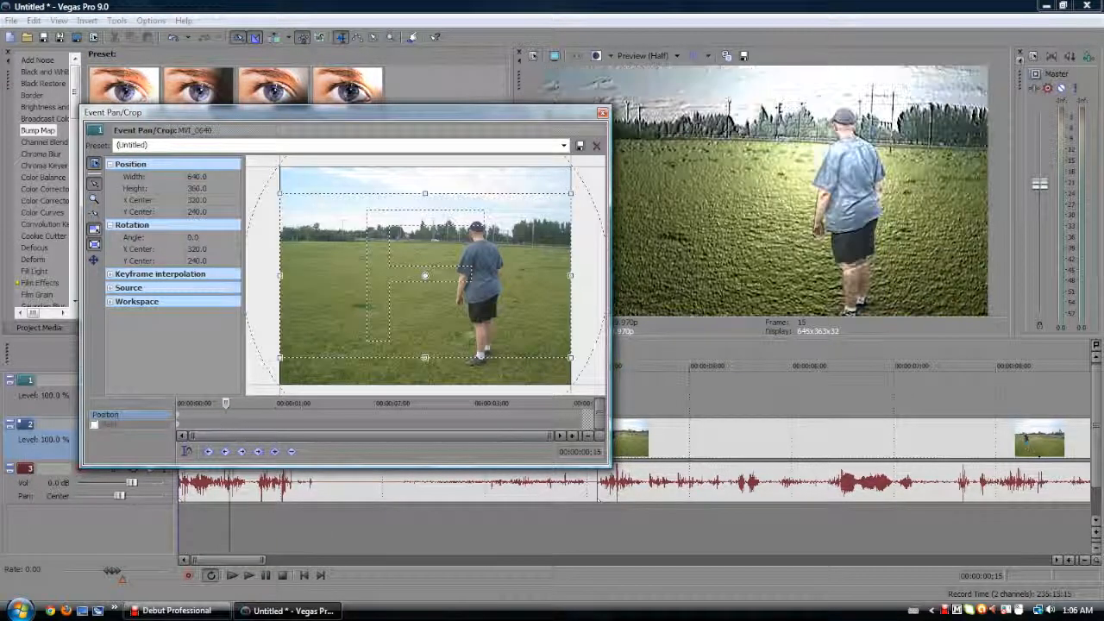
left_click(602, 113)
Check the unmasked Bump Map effect at several points along the track 1 clip, ending at 00:00:00;21.
left_click(272, 395)
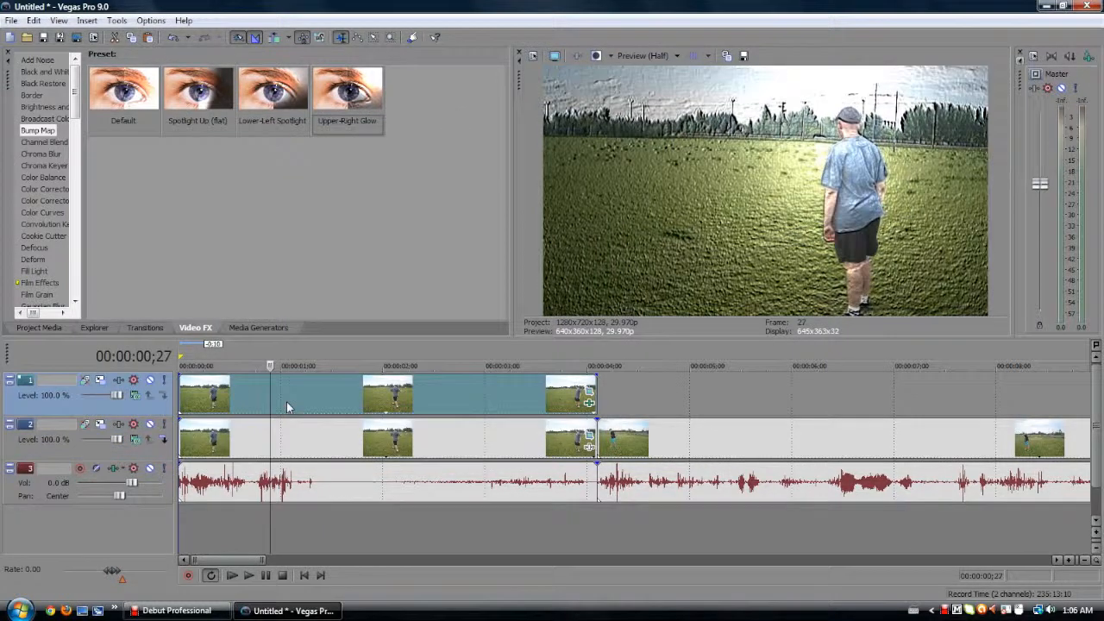
left_click(377, 382)
left_click(399, 390)
left_click(251, 397)
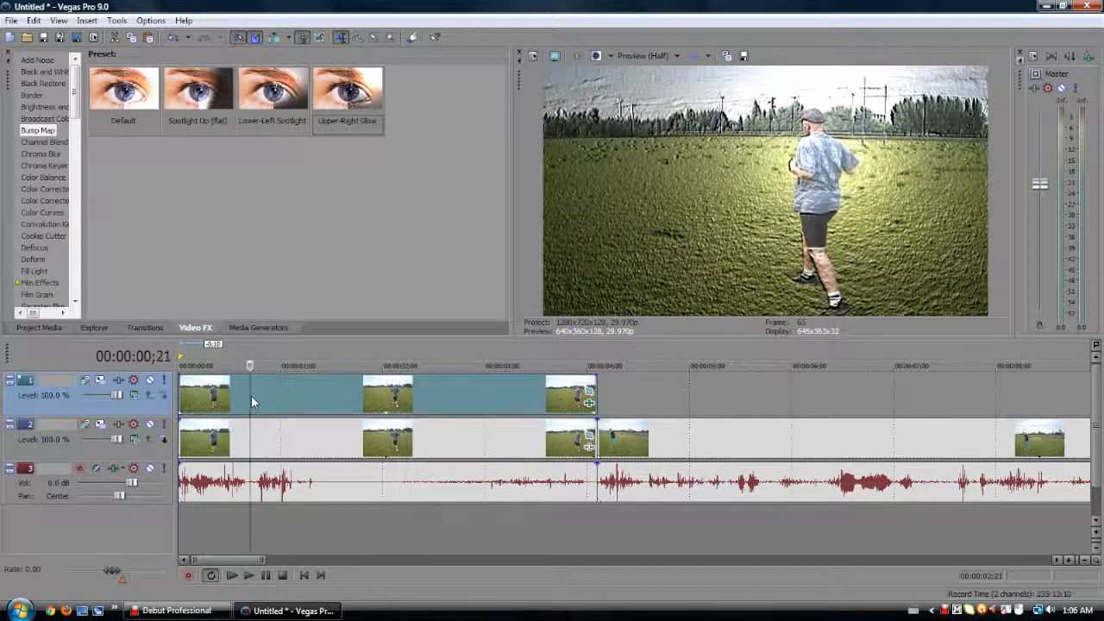
Show the Channel Blend presets, remove the Bump Map effect from the track 1 clip, and close Video Event FX.
left_click(53, 142)
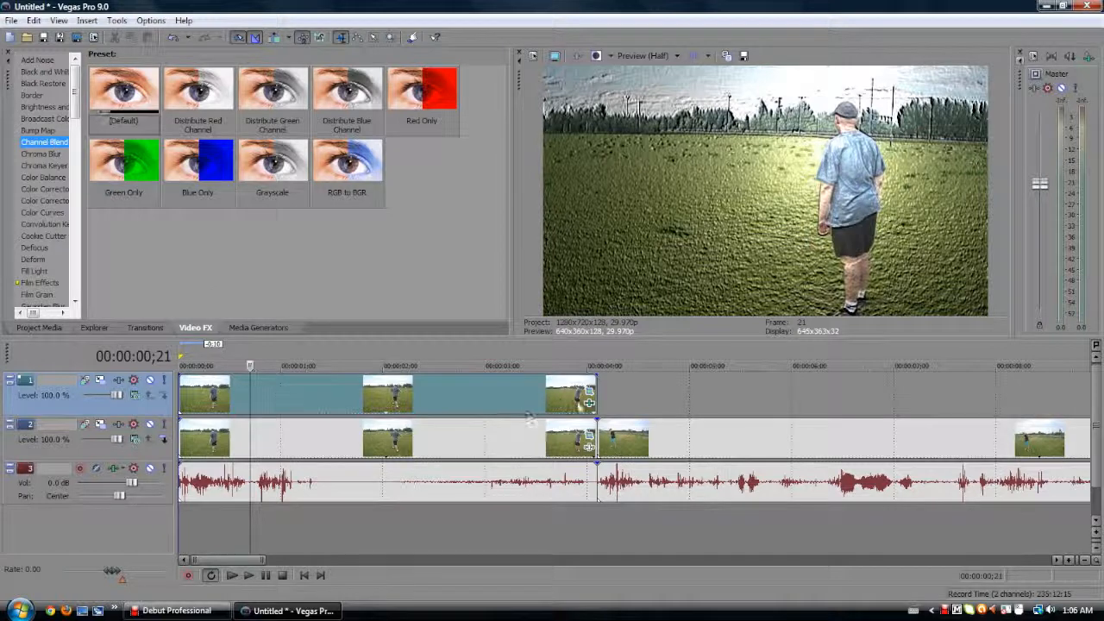
left_click(589, 402)
left_click(525, 206)
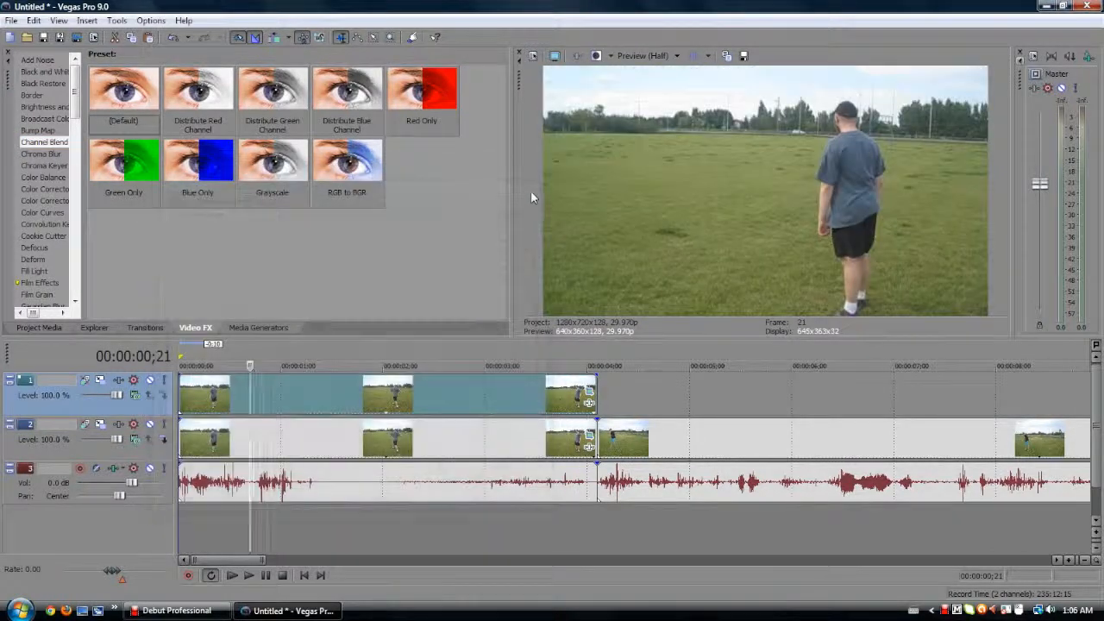
Apply the Chroma Keyer's Blue Screen preset to the track 1 clip, disable the effect, and close Video Event FX.
left_click(44, 164)
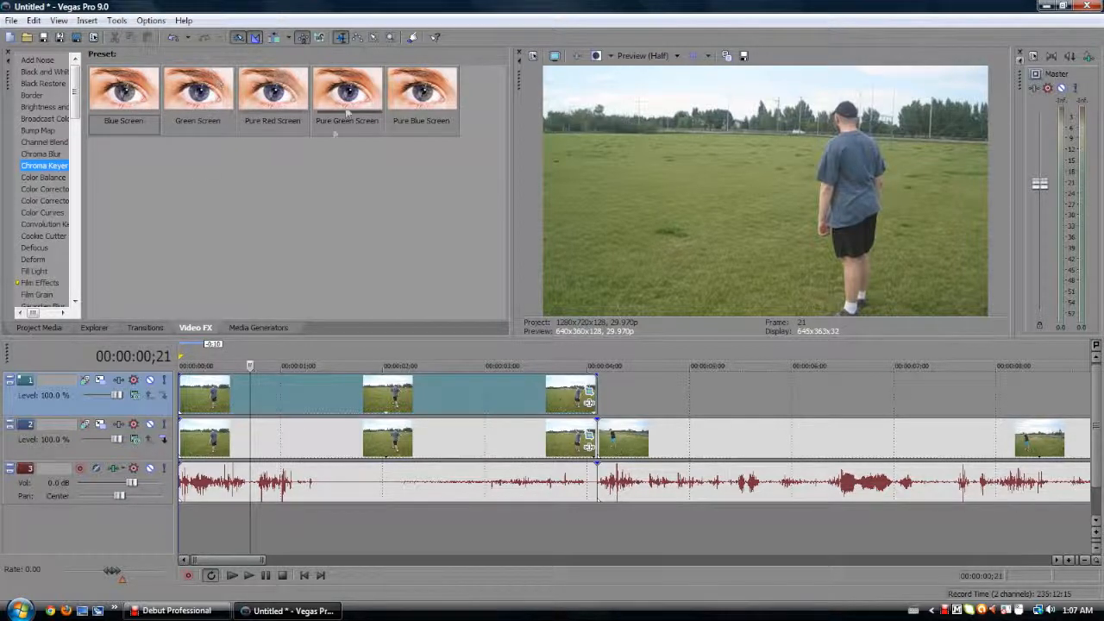
left_click_drag(125, 90, 326, 398)
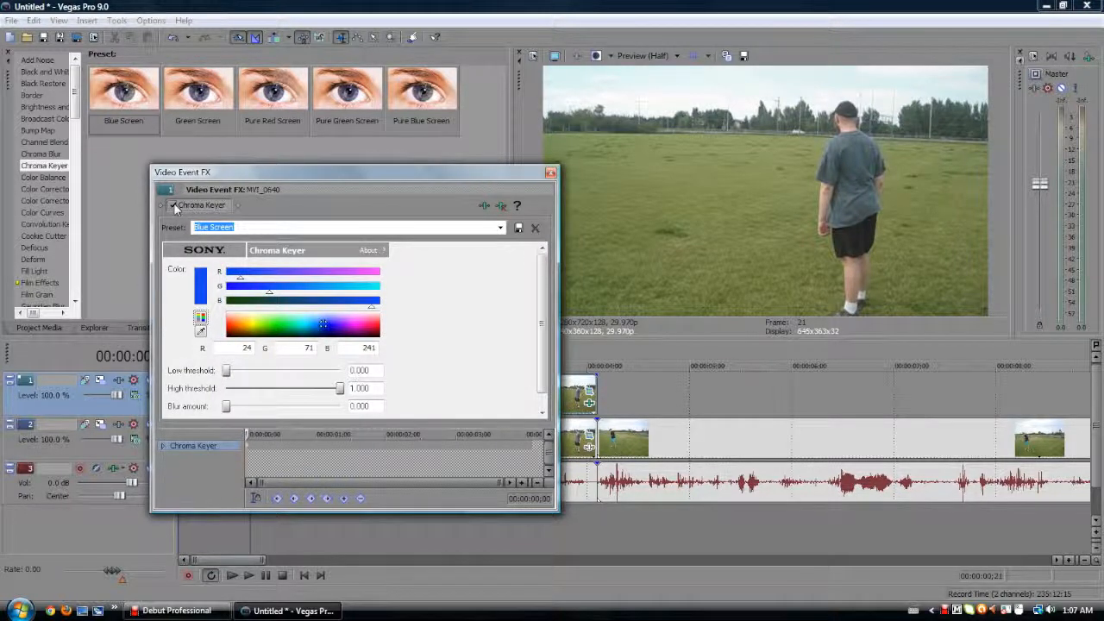
left_click(173, 205)
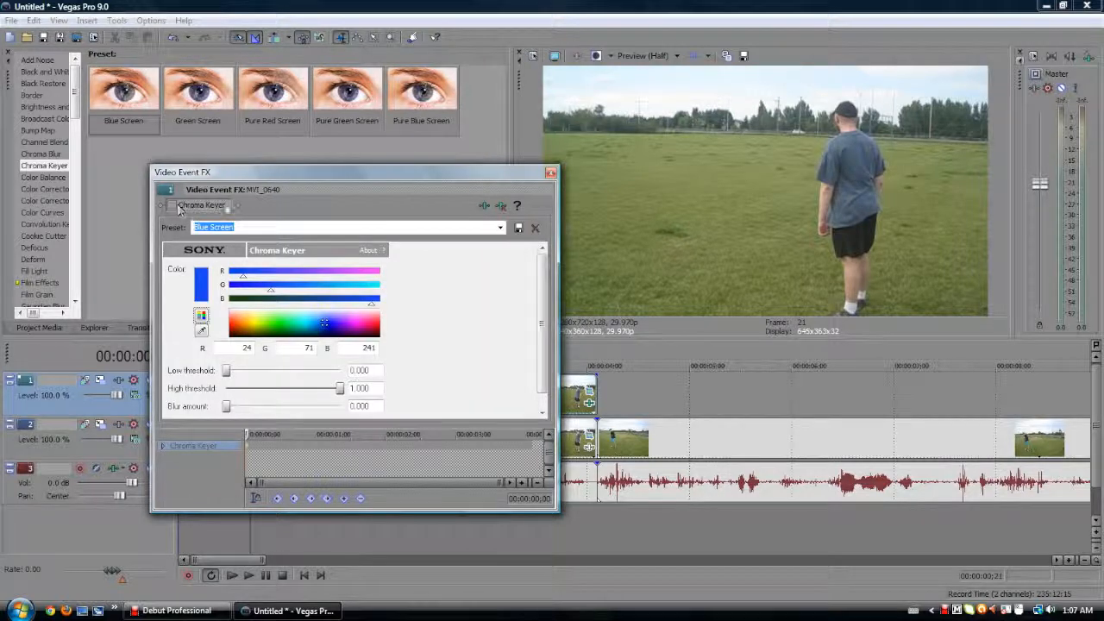
left_click(550, 172)
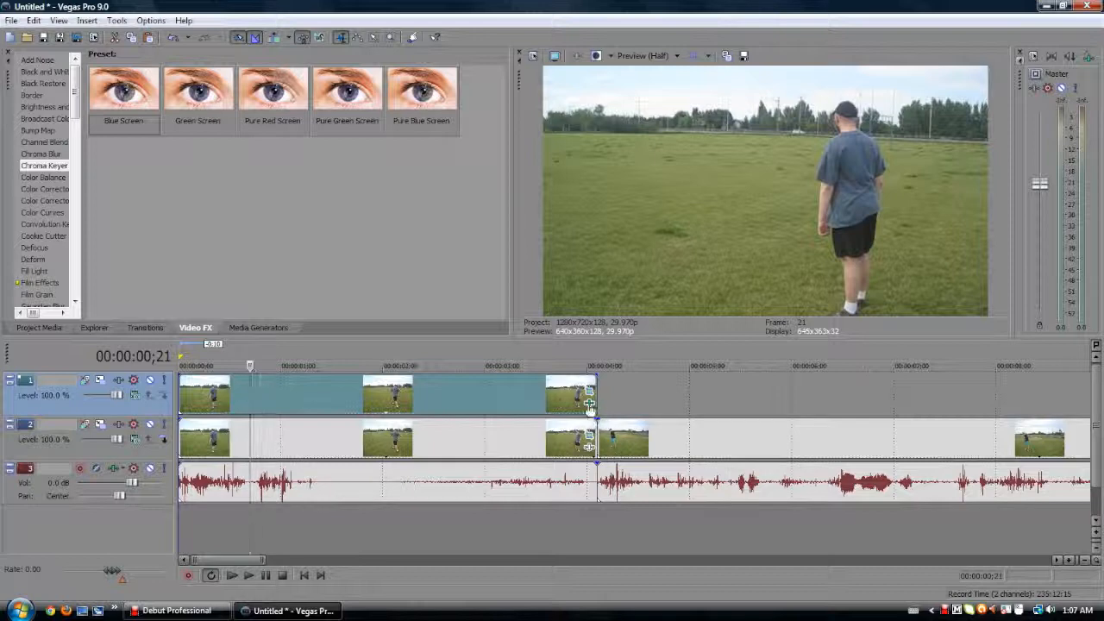
Reopen the track 1 clip's effects, enable the Chroma Keyer, and sample the grass in the preview as the key color.
scroll(591, 410, "up", 2)
scroll(591, 410, "up", 4)
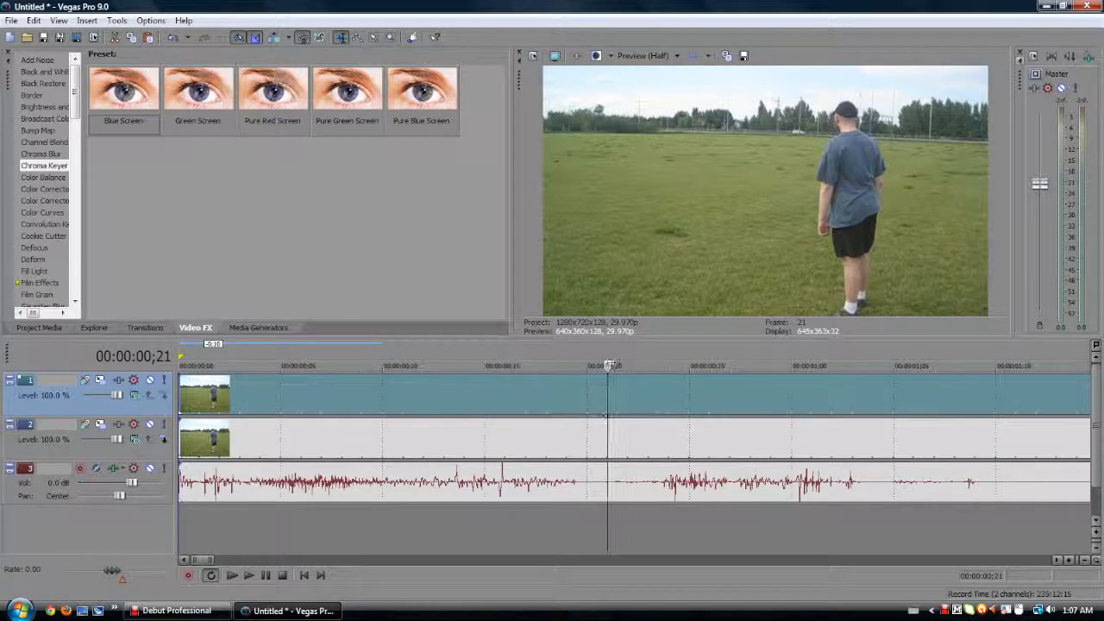
scroll(668, 394, "down", 4)
left_click_drag(800, 402, 800, 403)
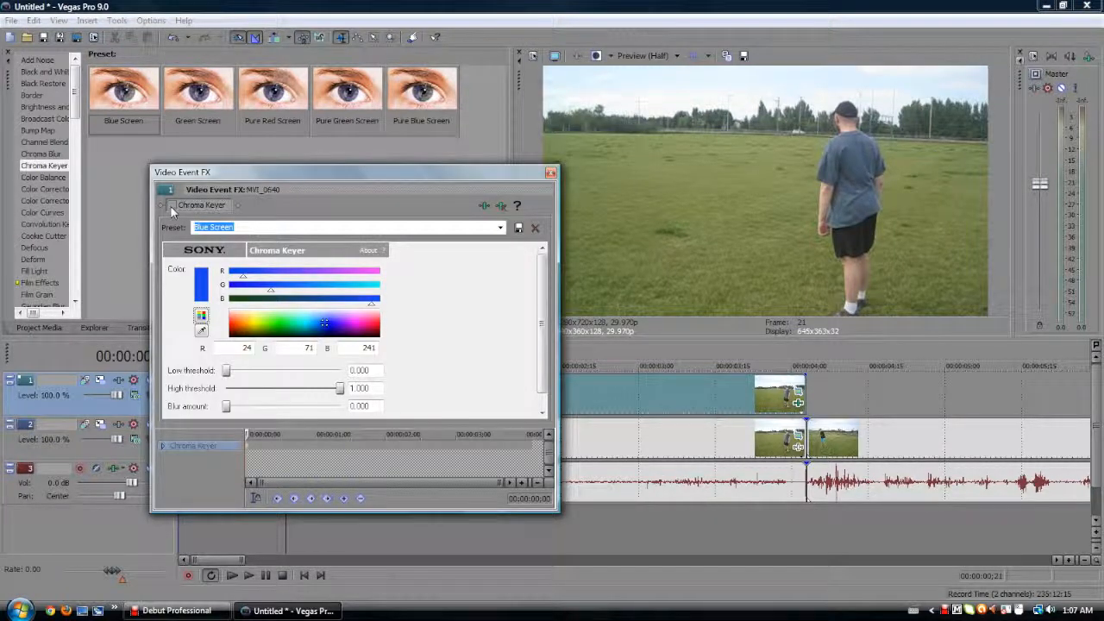
left_click(170, 205)
left_click(202, 331)
left_click(716, 237)
left_click(172, 205)
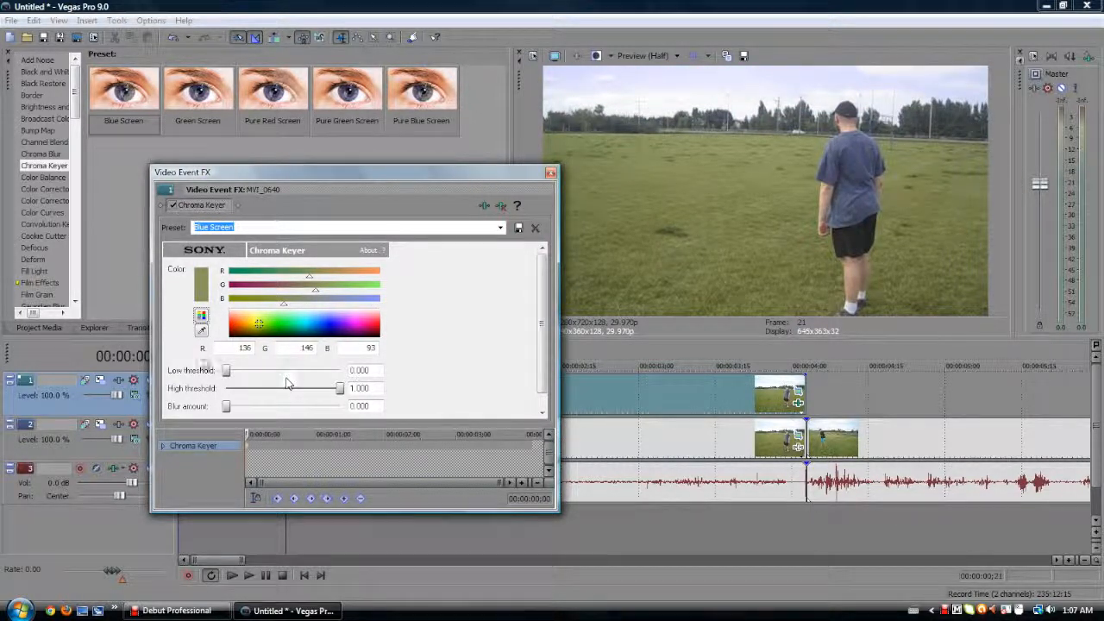
Mute track 2 and set the Chroma Keyer's low threshold to 0.686 and high threshold to 0.018.
left_click_drag(226, 375, 258, 374)
left_click_drag(346, 390, 233, 393)
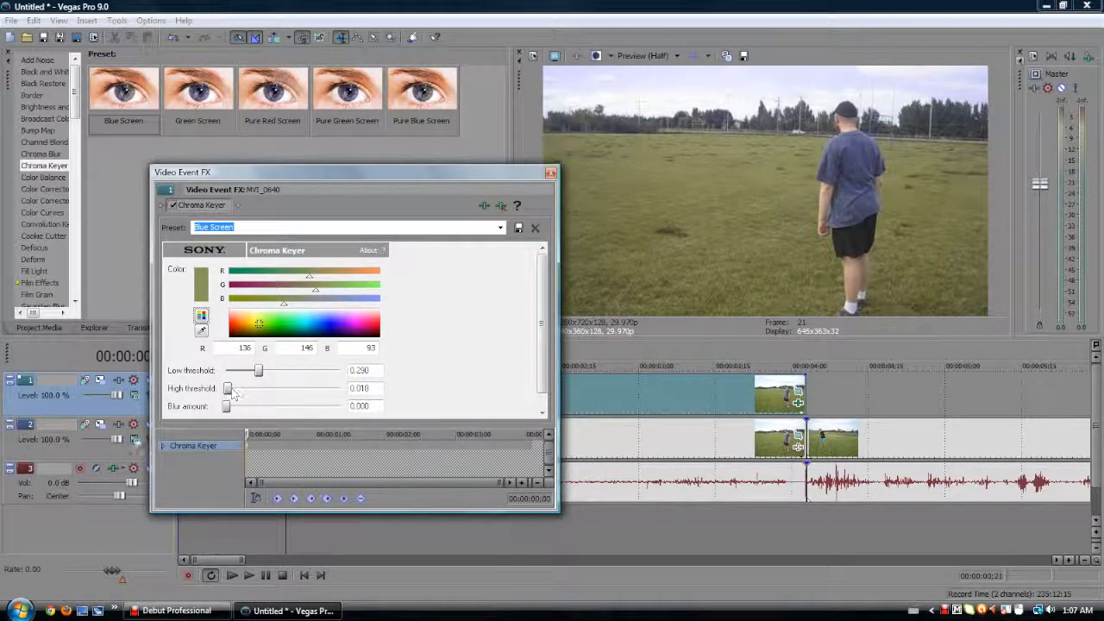
left_click(148, 428)
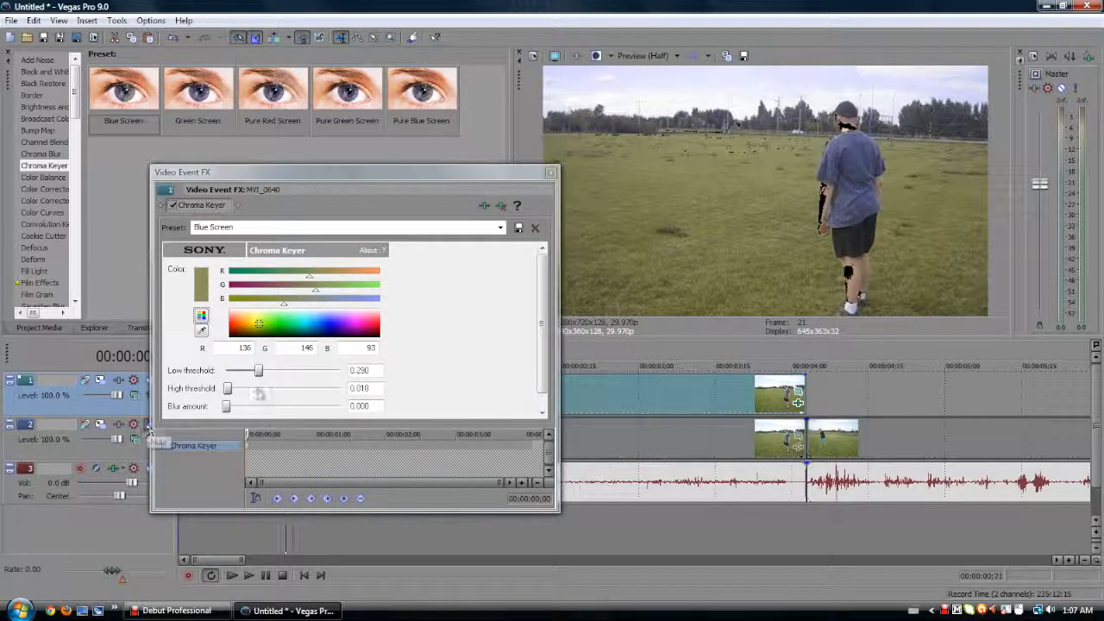
left_click_drag(257, 370, 300, 373)
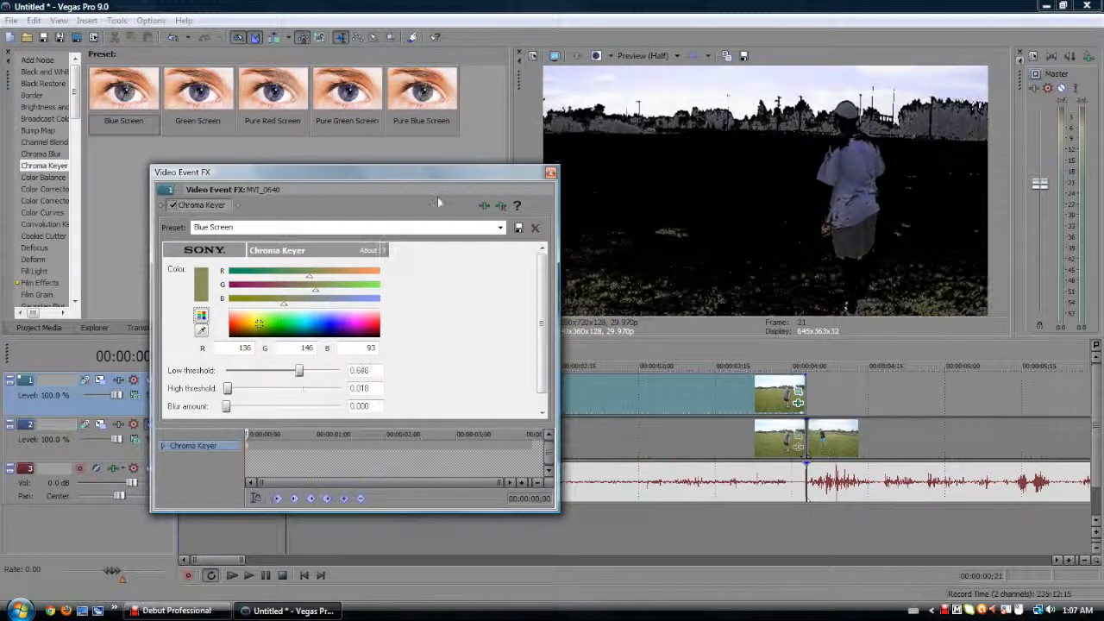
Remove the Chroma Keyer from the track 1 clip, close Video Event FX, and unmute track 2.
left_click(501, 206)
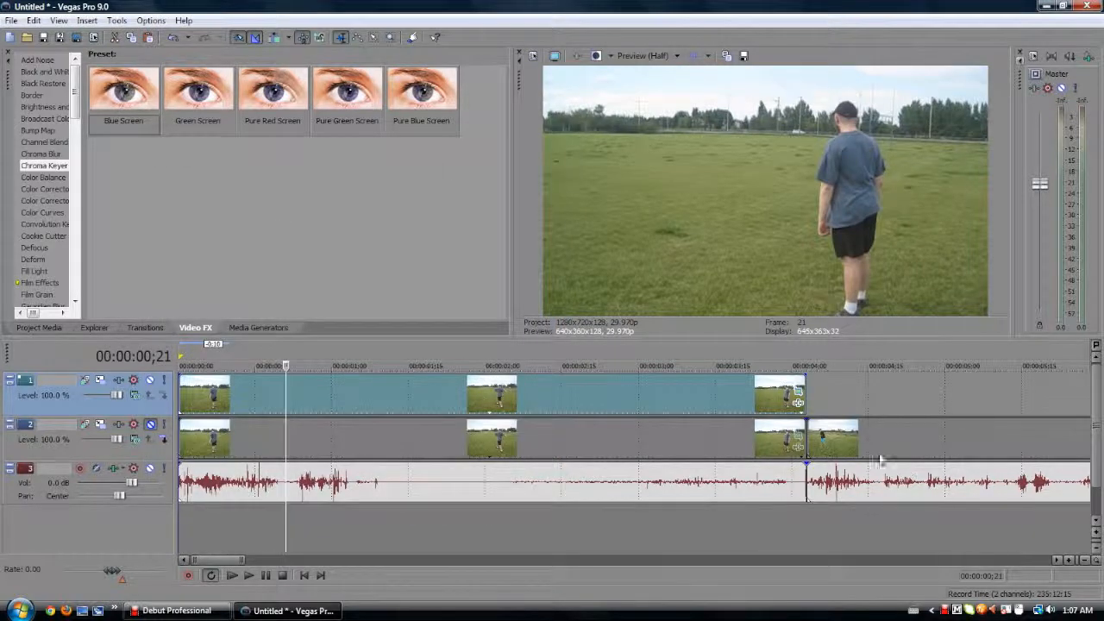
left_click(151, 435)
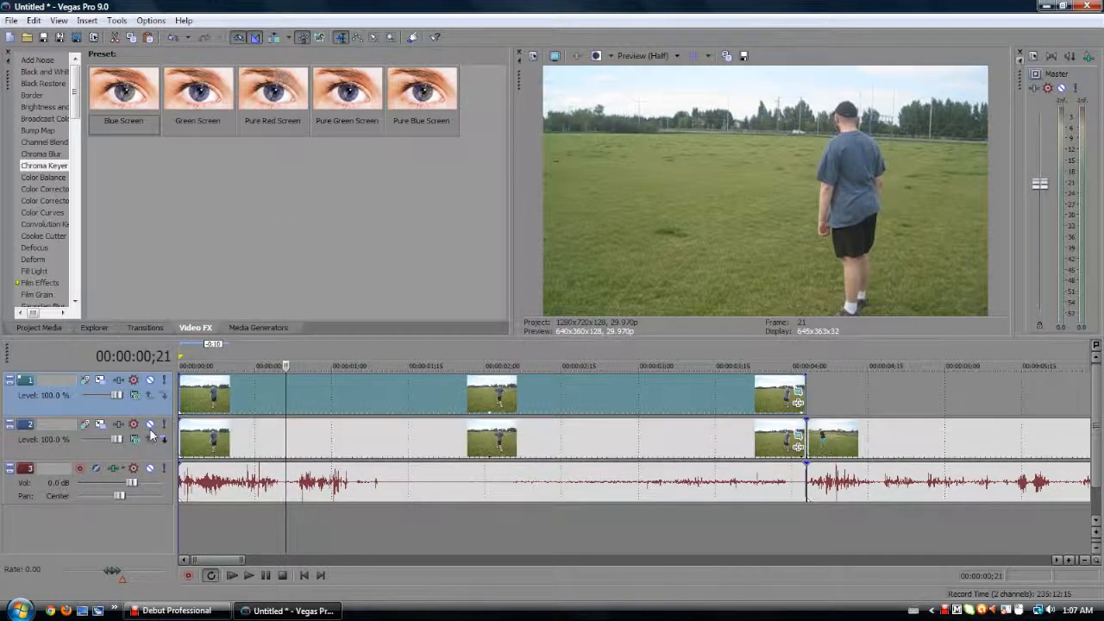
Browse the color balance and correction presets, and apply Color Corrector with the Reset to None preset to the track 1 clip.
left_click(38, 188)
left_click(37, 179)
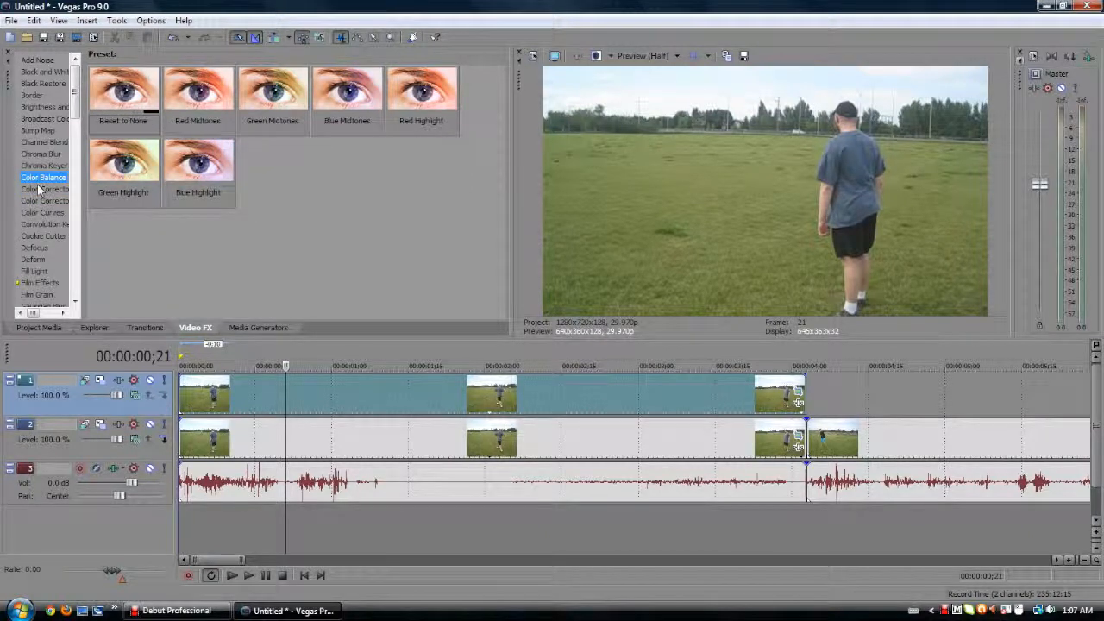
left_click(38, 188)
left_click(61, 201)
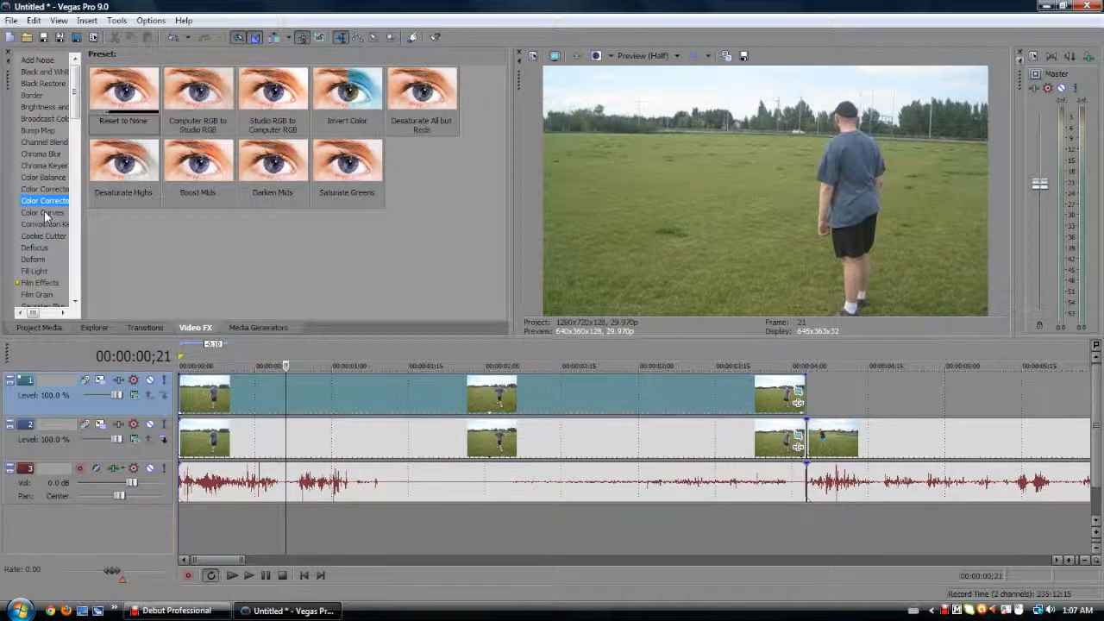
left_click(53, 190)
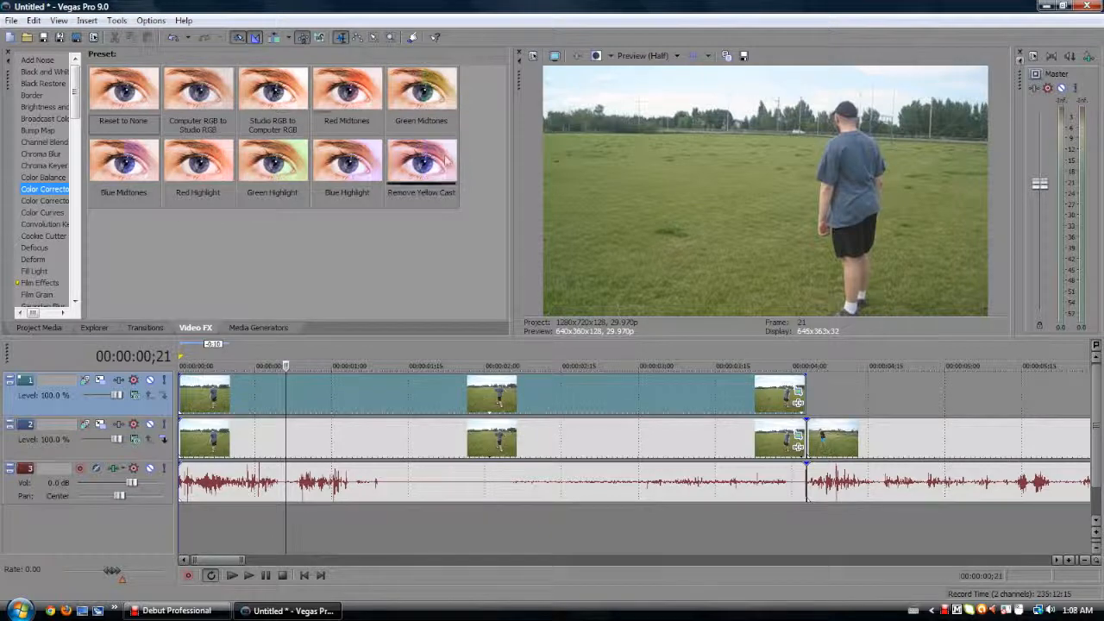
left_click_drag(586, 463, 491, 394)
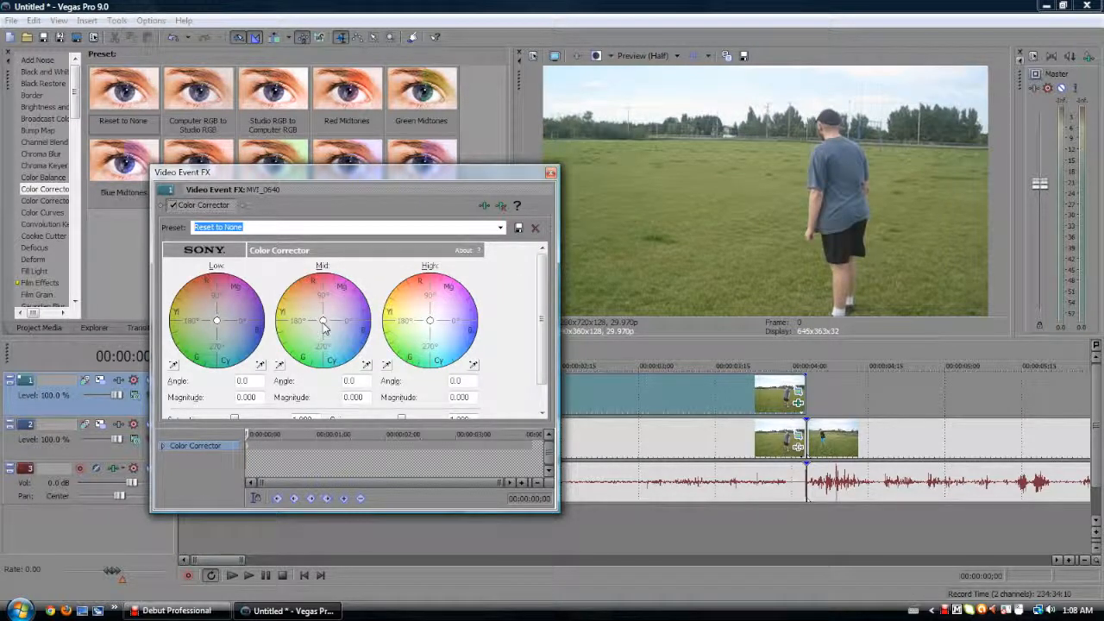
Tint the mids green (angle 242.5, magnitude 0.839), highs blue (337.8, 1.000) and lows yellow (167.2, 1.000) on the color wheels.
left_click_drag(323, 324, 306, 356)
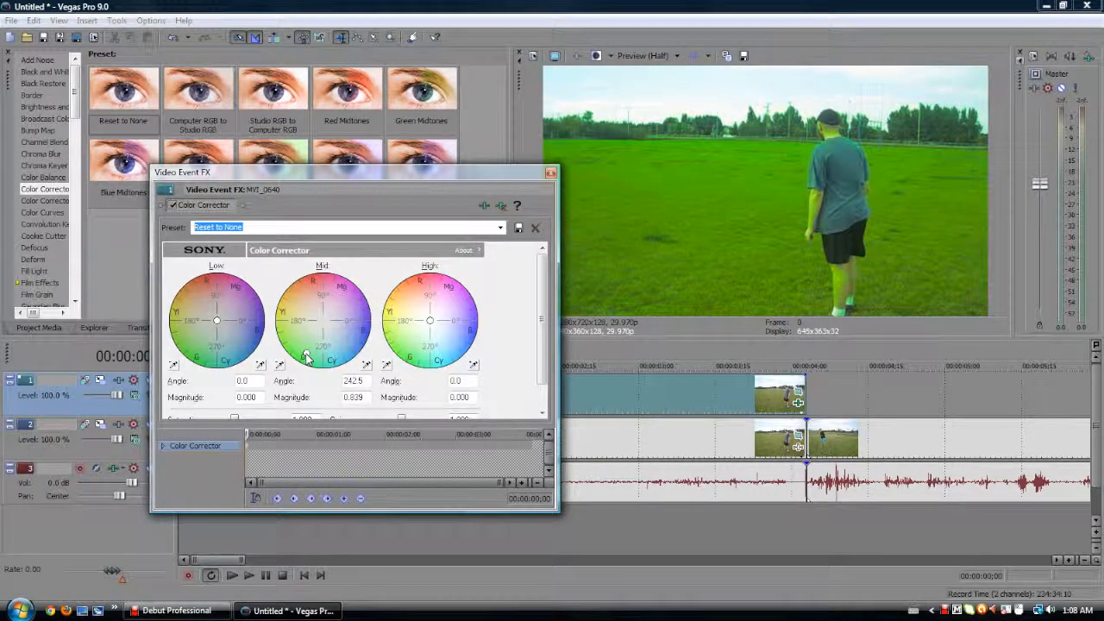
left_click_drag(431, 320, 480, 346)
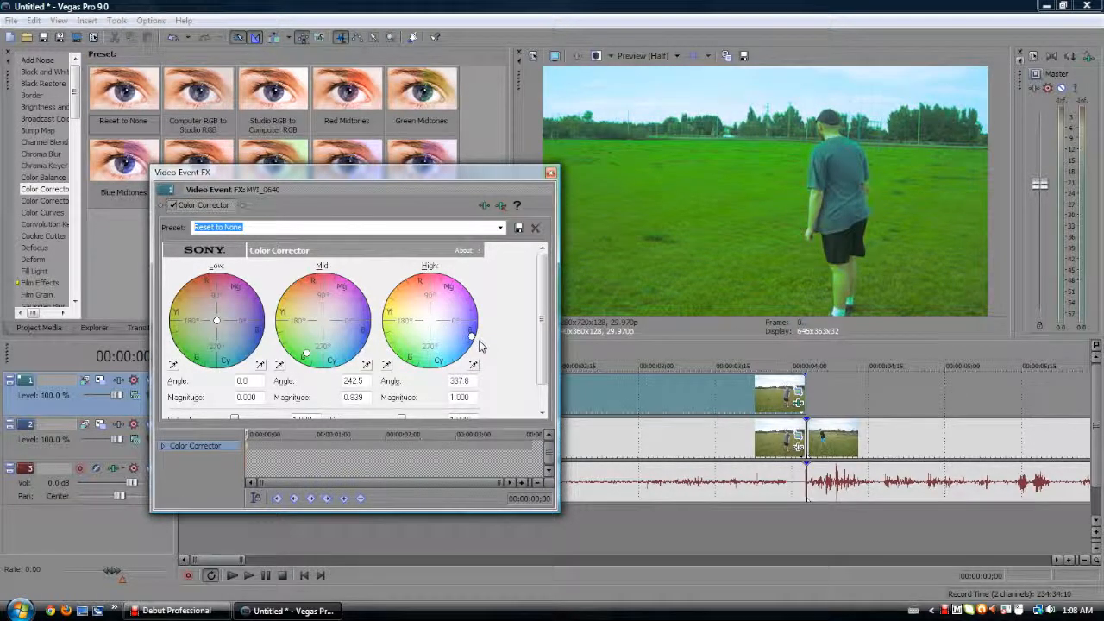
left_click_drag(217, 321, 170, 312)
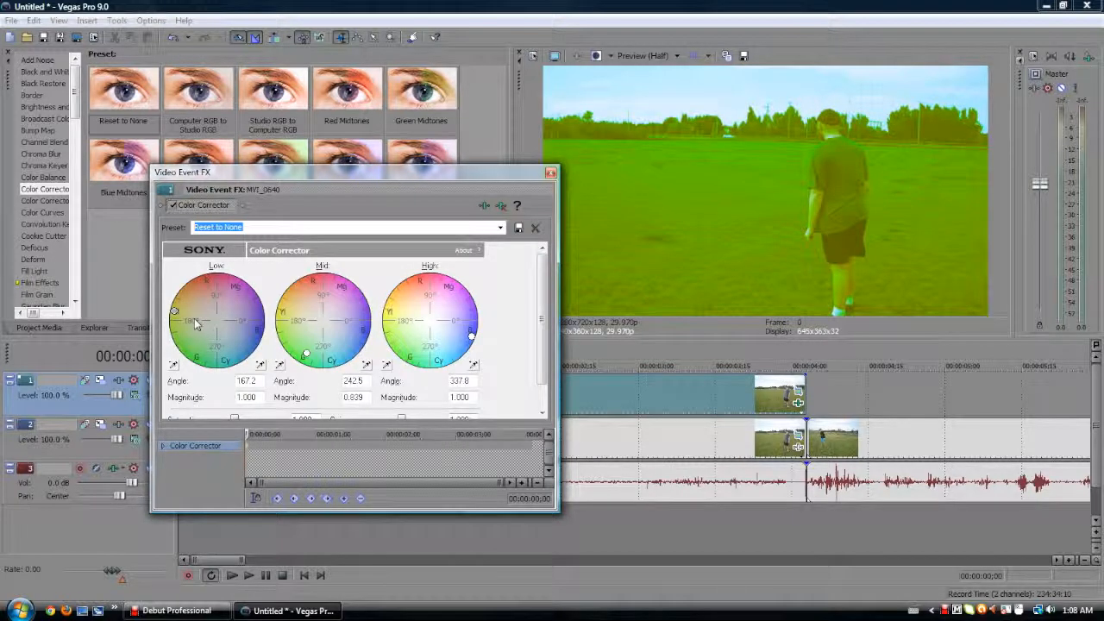
Soften the tints to low angle 163.7, magnitude 0.388; mid angle 266.6, magnitude 0.264; and high angle 351.0, magnitude 0.691.
left_click_drag(174, 312, 200, 316)
left_click_drag(306, 354, 324, 338)
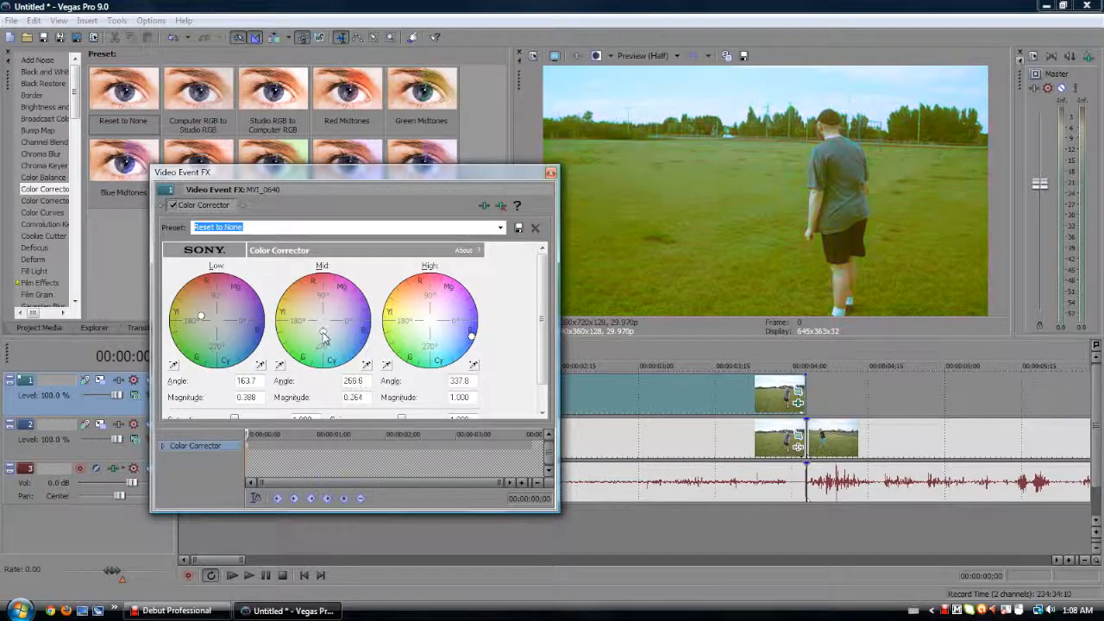
left_click_drag(472, 336, 458, 330)
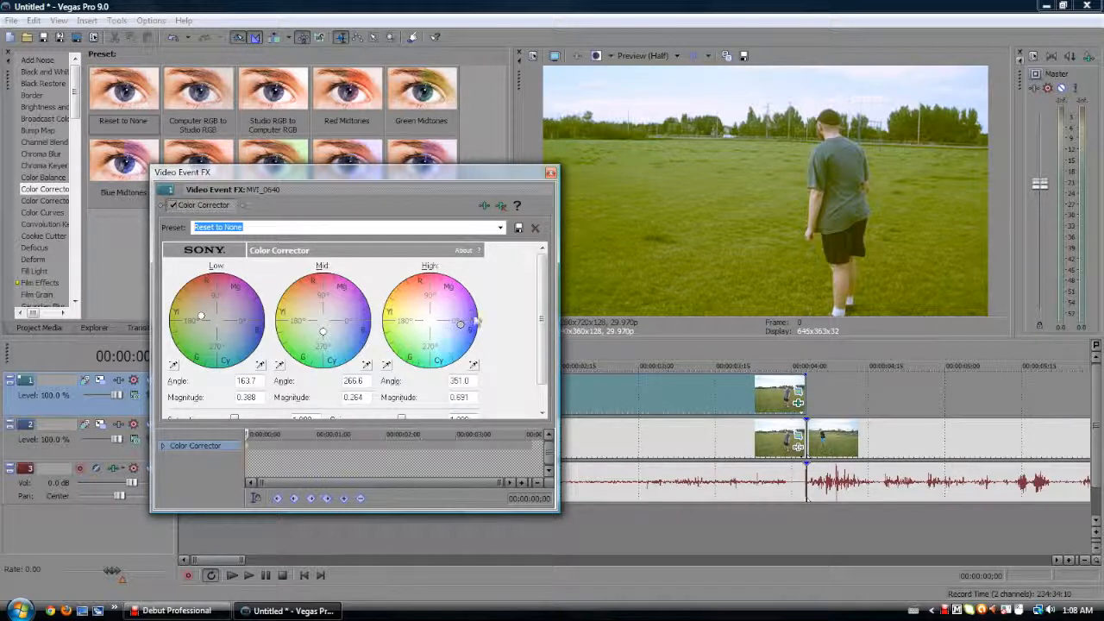
Save the current Color Corrector settings as a preset named "green awesome" and close Video Event FX.
left_click_drag(542, 298, 532, 379)
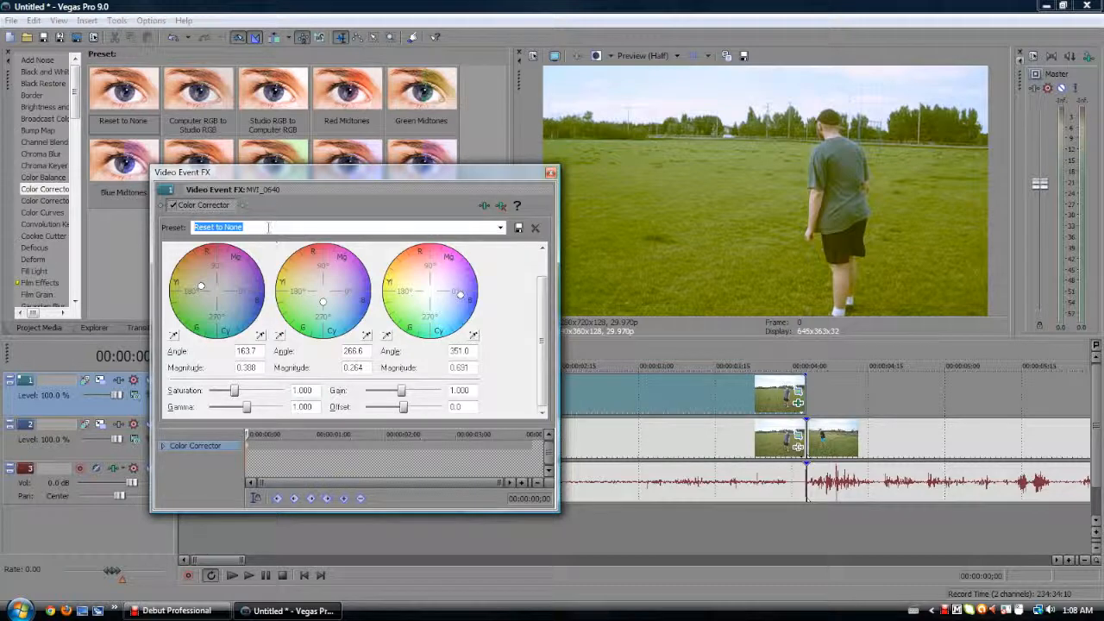
key("BackSpace")
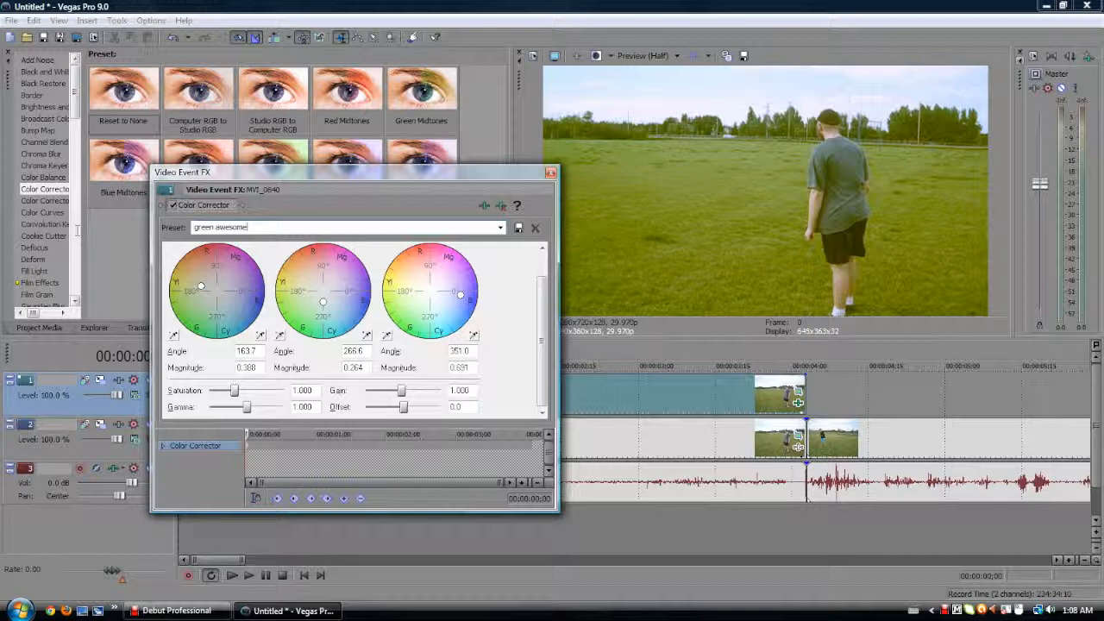
left_click(518, 228)
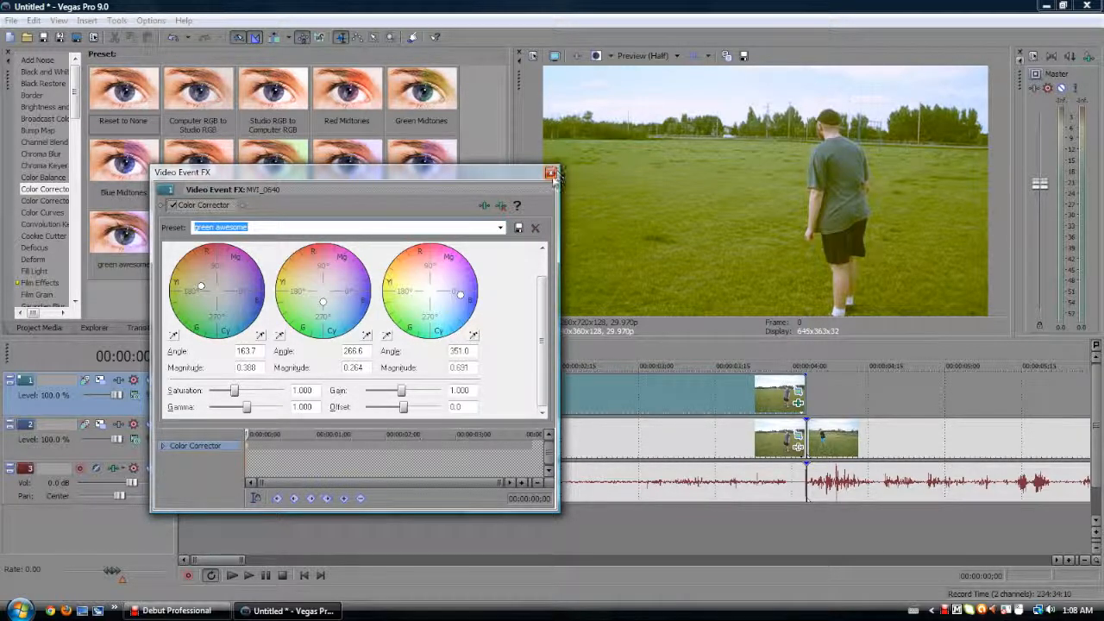
left_click(551, 173)
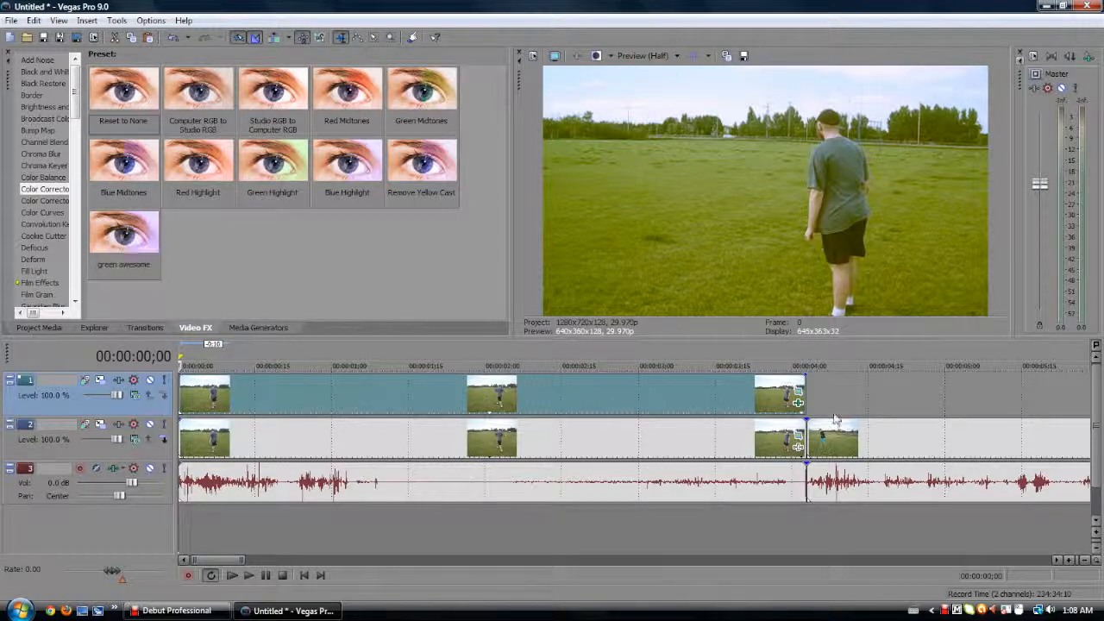
Reapply Color Corrector to the track 1 clip from the green awesome preset, and delete that saved preset.
left_click(798, 390)
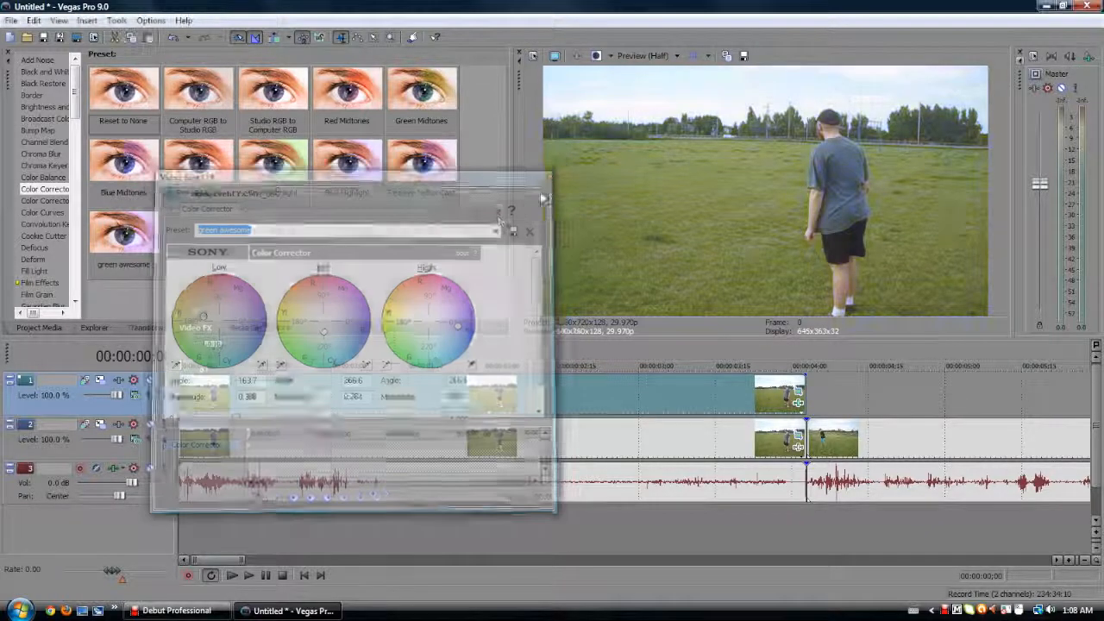
left_click_drag(125, 240, 348, 389)
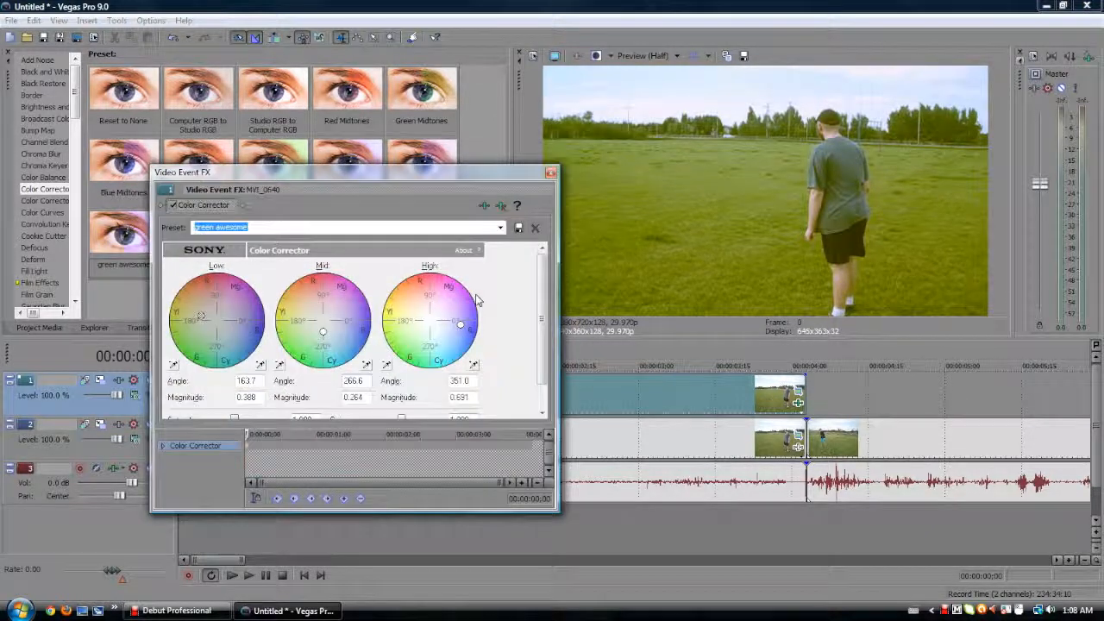
left_click(550, 172)
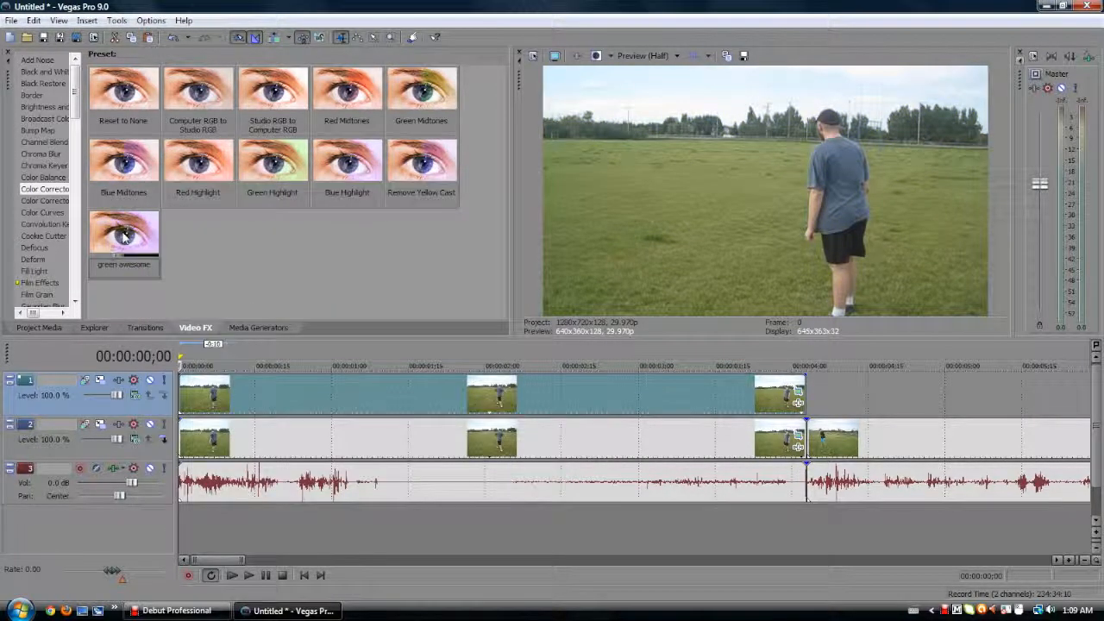
left_click_drag(123, 246, 470, 406)
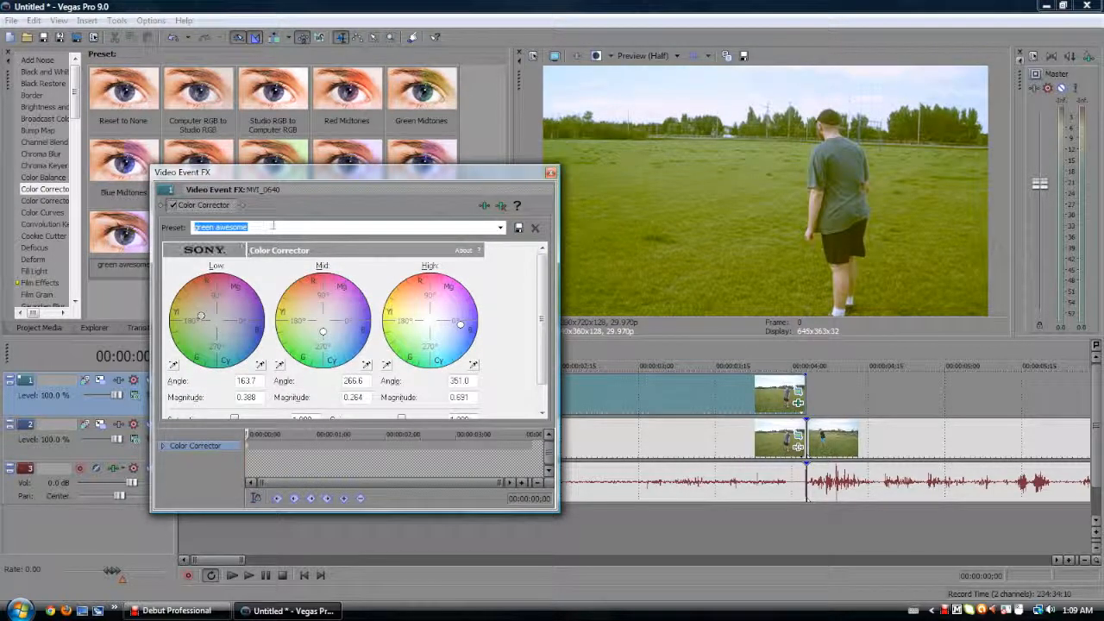
left_click(535, 228)
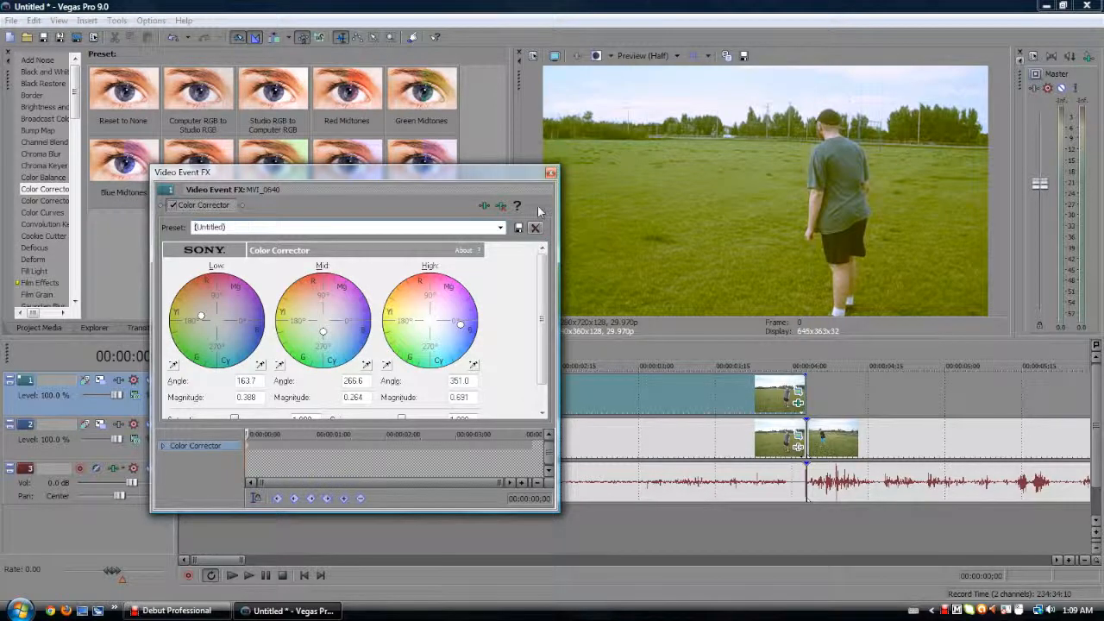
left_click(549, 175)
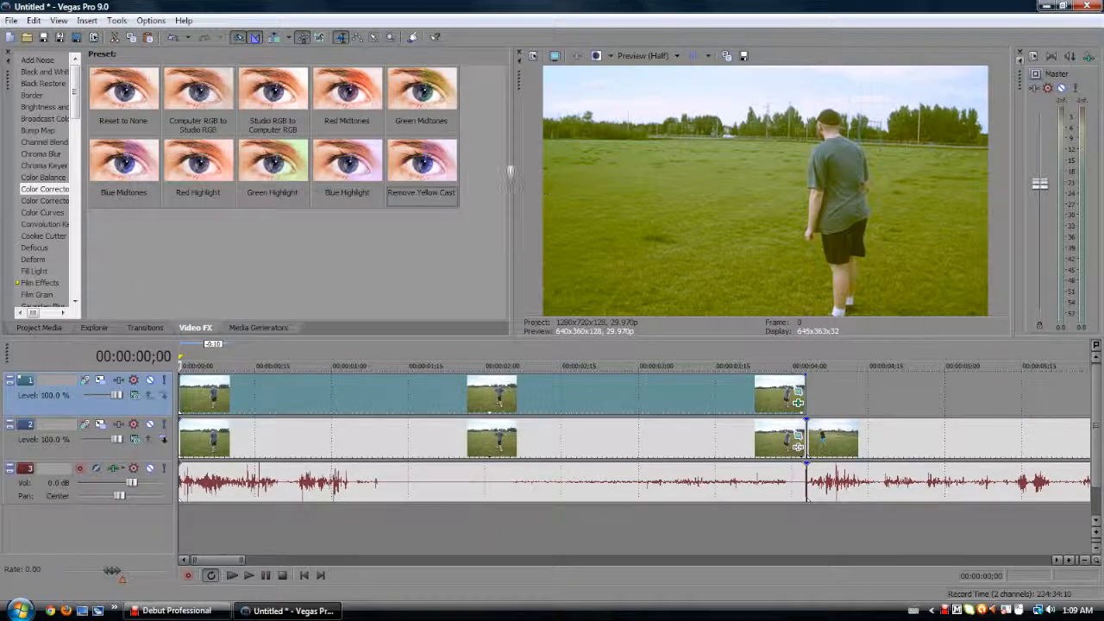
Apply Color Curves with the Reset to None preset to the track 1 clip, and remove its Color Corrector.
left_click(46, 201)
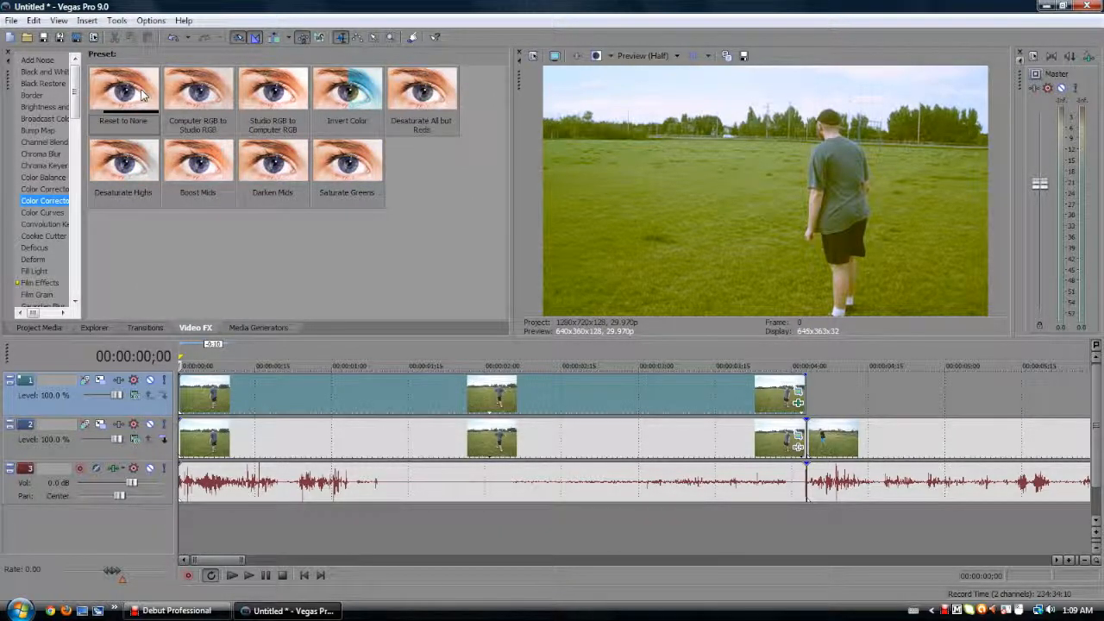
left_click(50, 213)
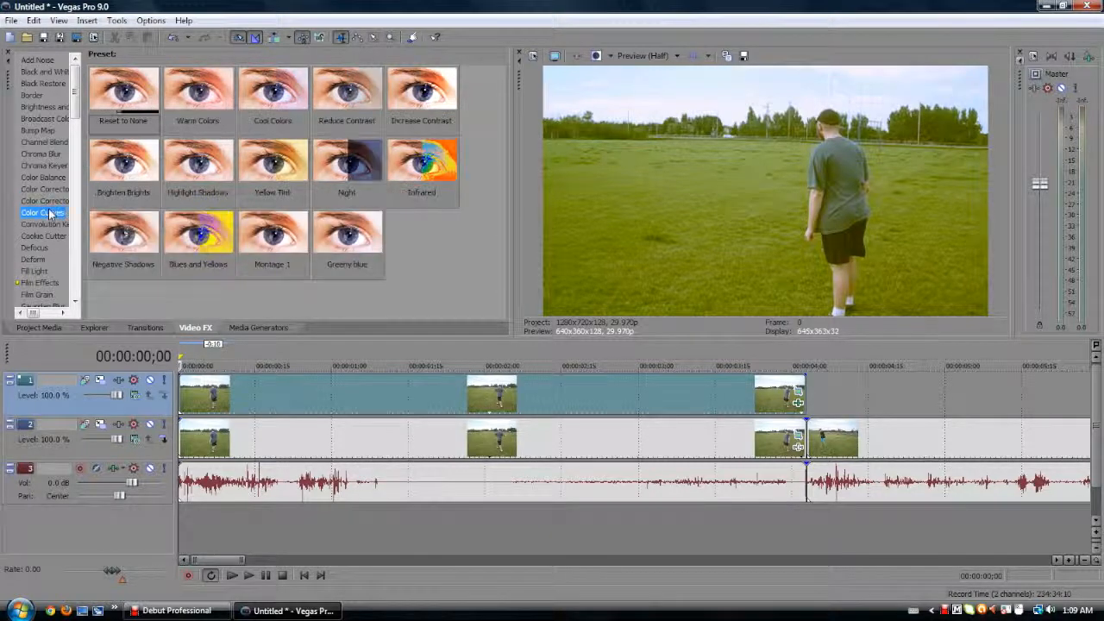
left_click_drag(119, 112, 349, 404)
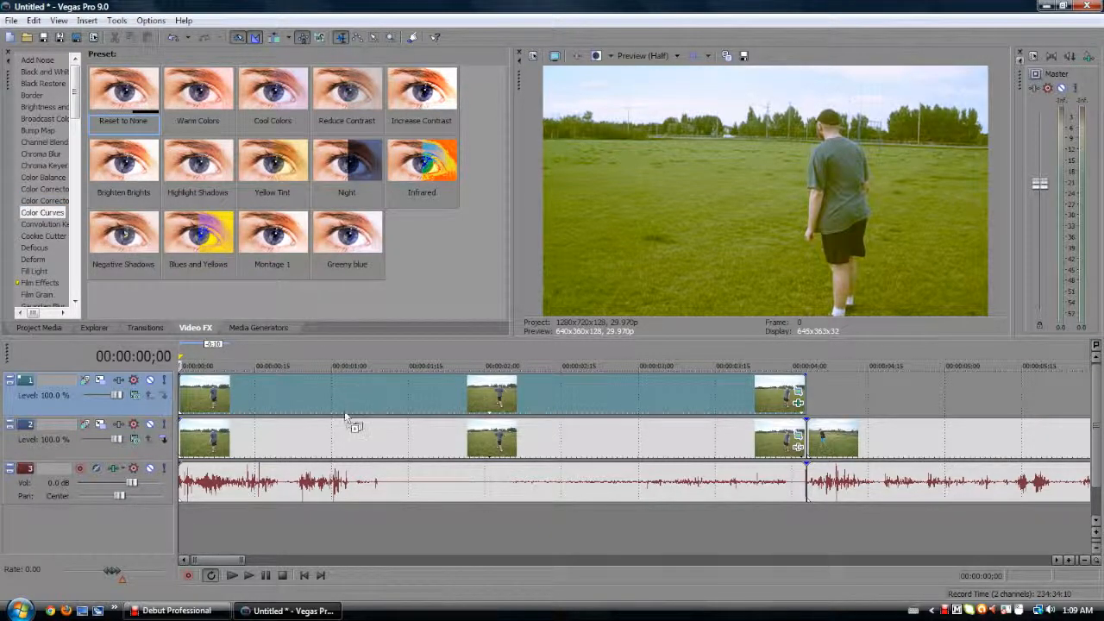
left_click(229, 201)
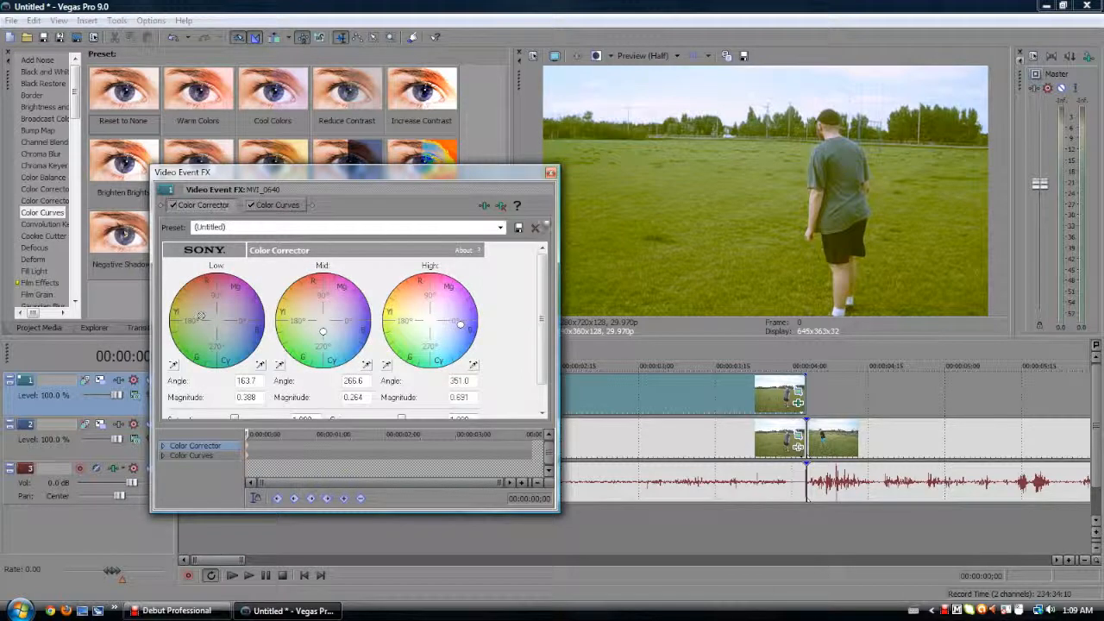
left_click(501, 205)
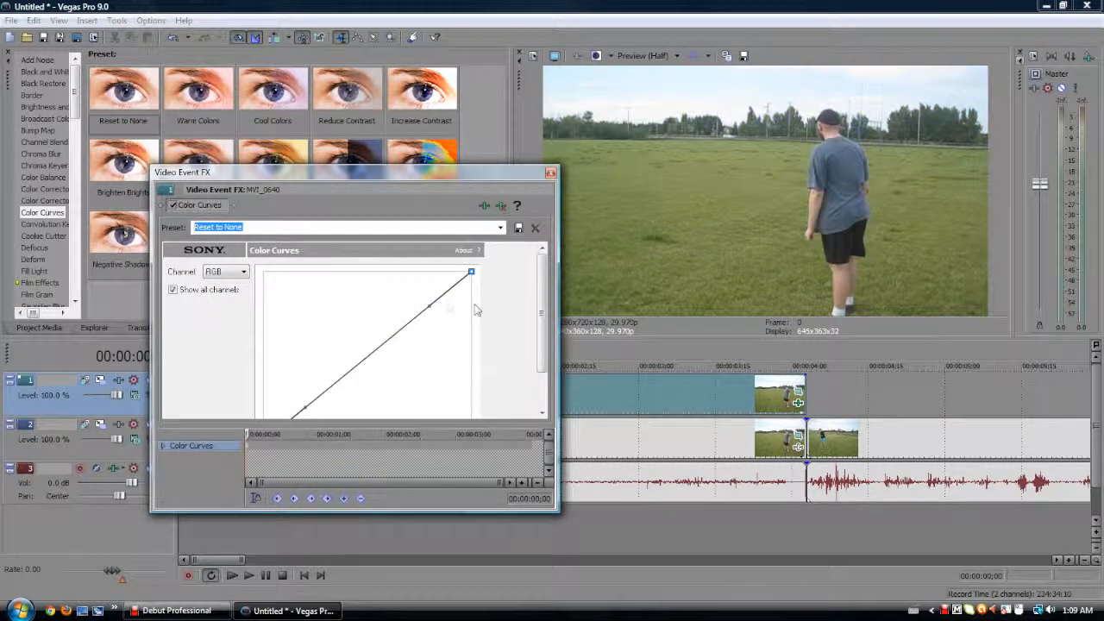
Bend the RGB color curve into a gentle S by raising the highlight handle and lowering the shadow handle.
mouse_move(540, 308)
left_mouse_down()
mouse_move(540, 344)
mouse_move(537, 313)
left_mouse_up()
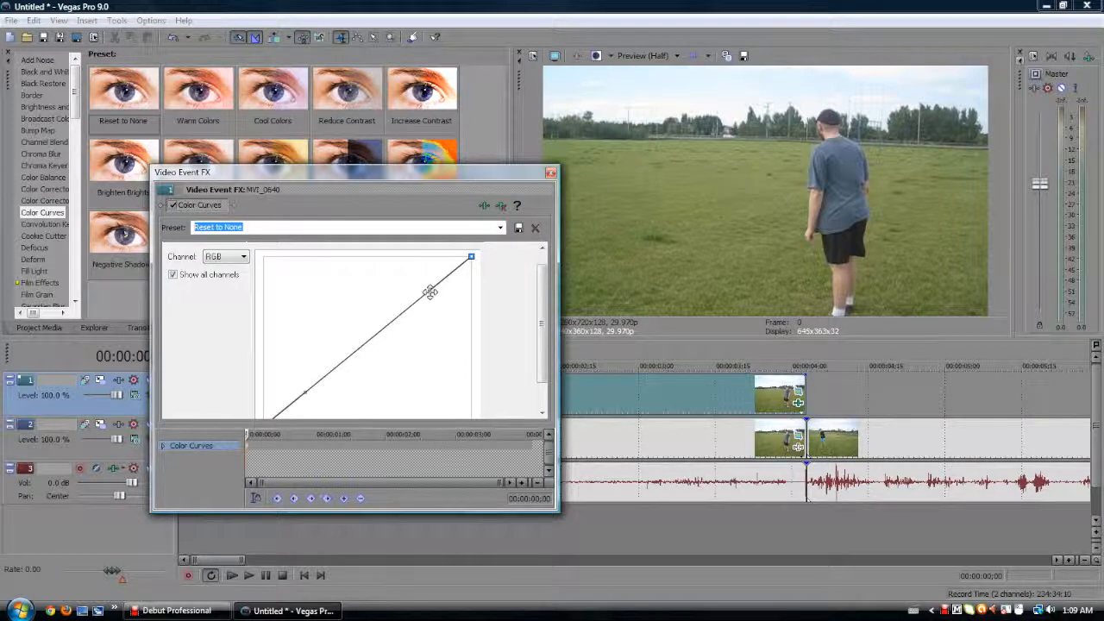
left_click_drag(428, 290, 402, 277)
left_click_drag(301, 389, 324, 408)
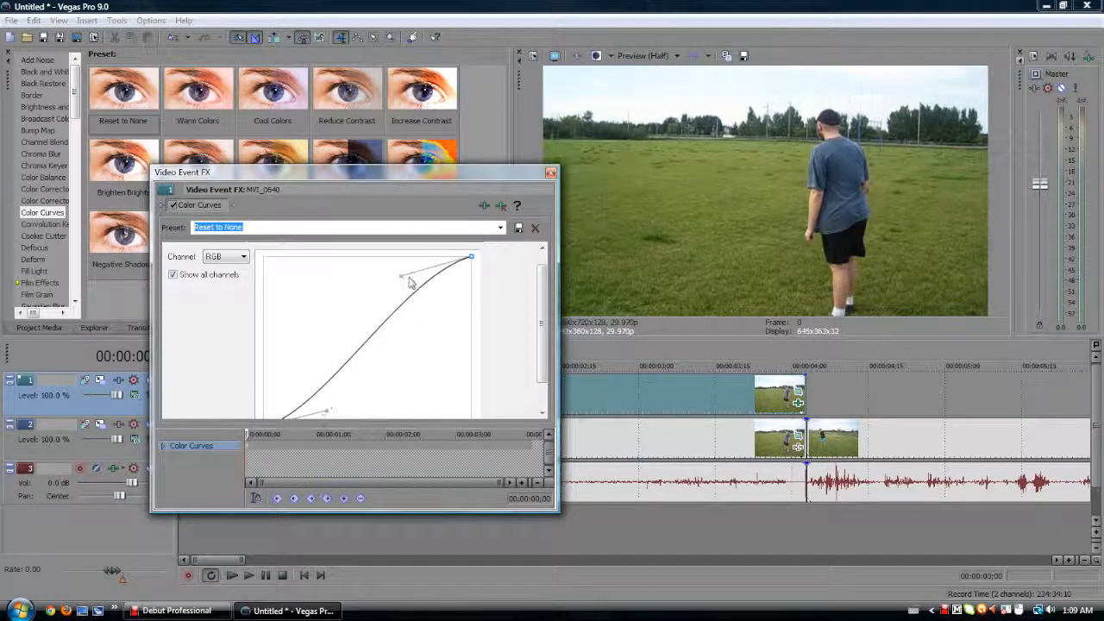
left_click_drag(401, 275, 399, 267)
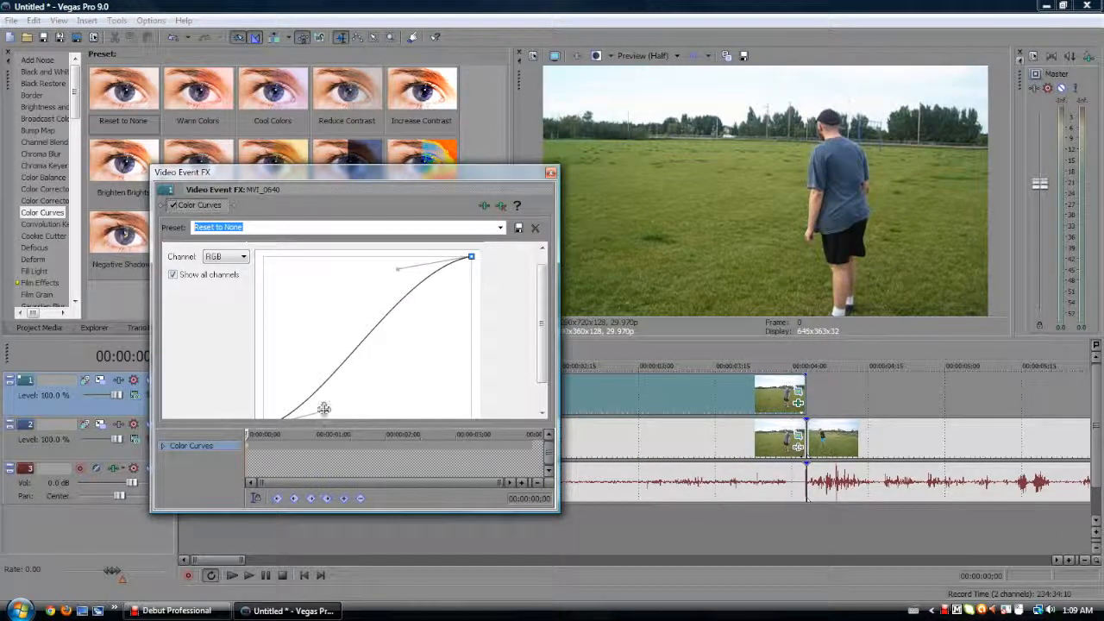
left_click_drag(324, 410, 331, 413)
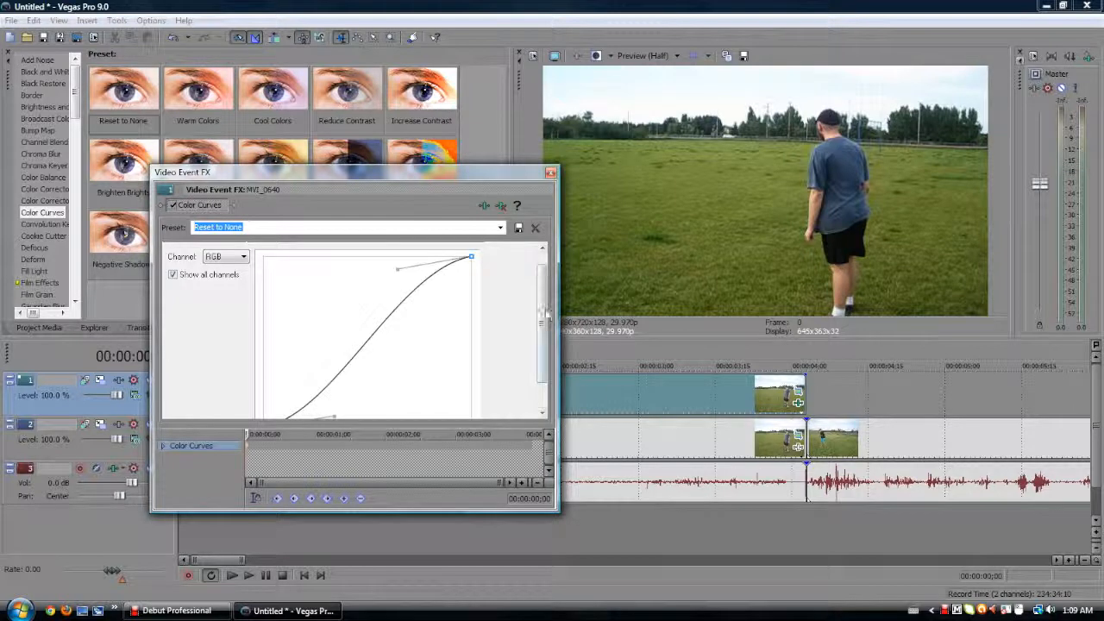
Darken the shadows by stretching the lower curve handle along the graph's base, and lower the highlight handle slightly.
scroll(545, 315, "down", 2)
left_click_drag(332, 392, 376, 409)
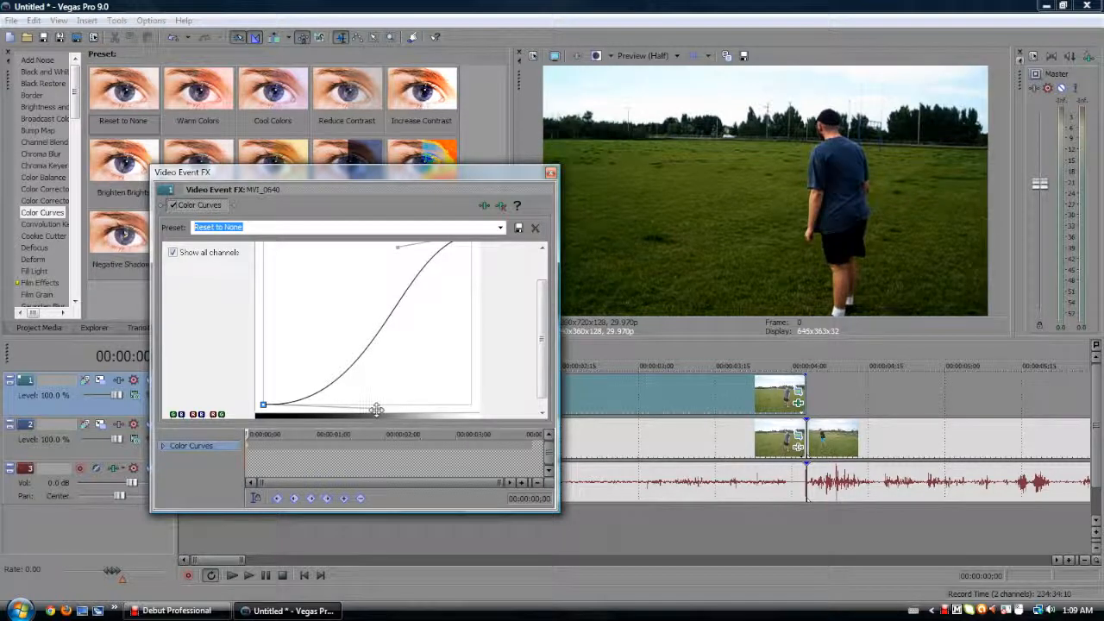
left_click_drag(542, 339, 541, 302)
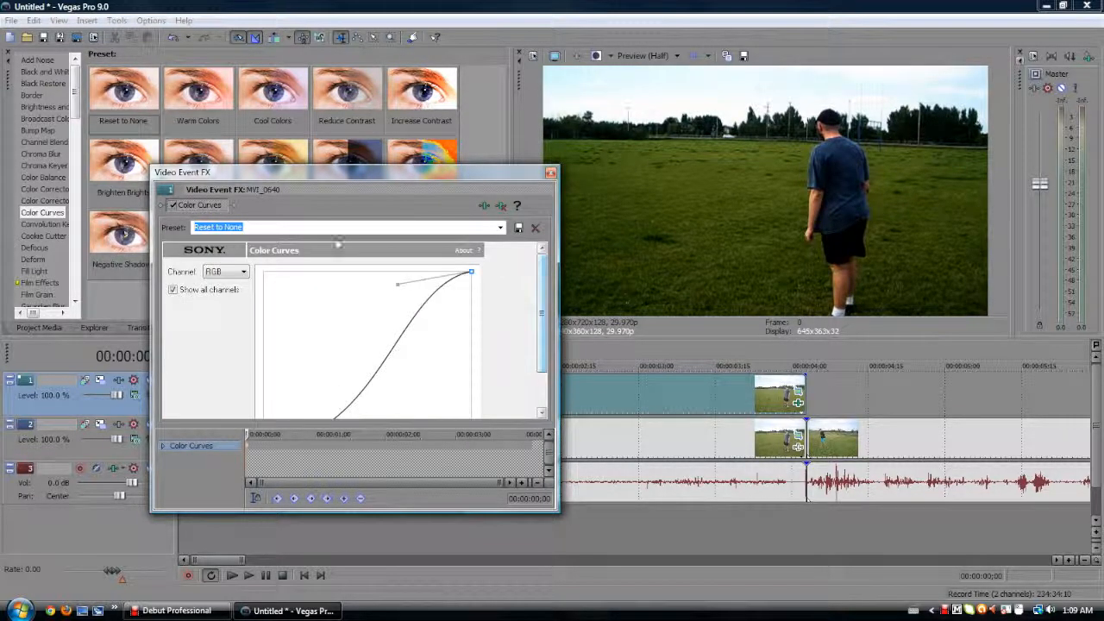
left_click_drag(397, 284, 404, 295)
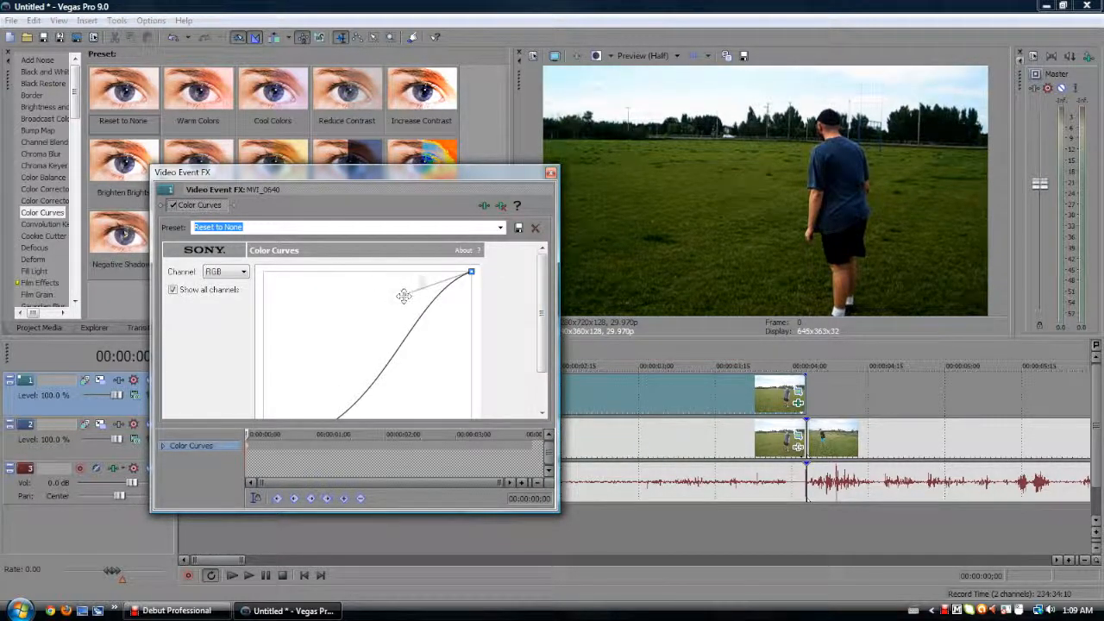
Remove the custom Color Curves, and try the Increase Contrast and Night presets on the track 1 clip, removing each one.
left_click(506, 207)
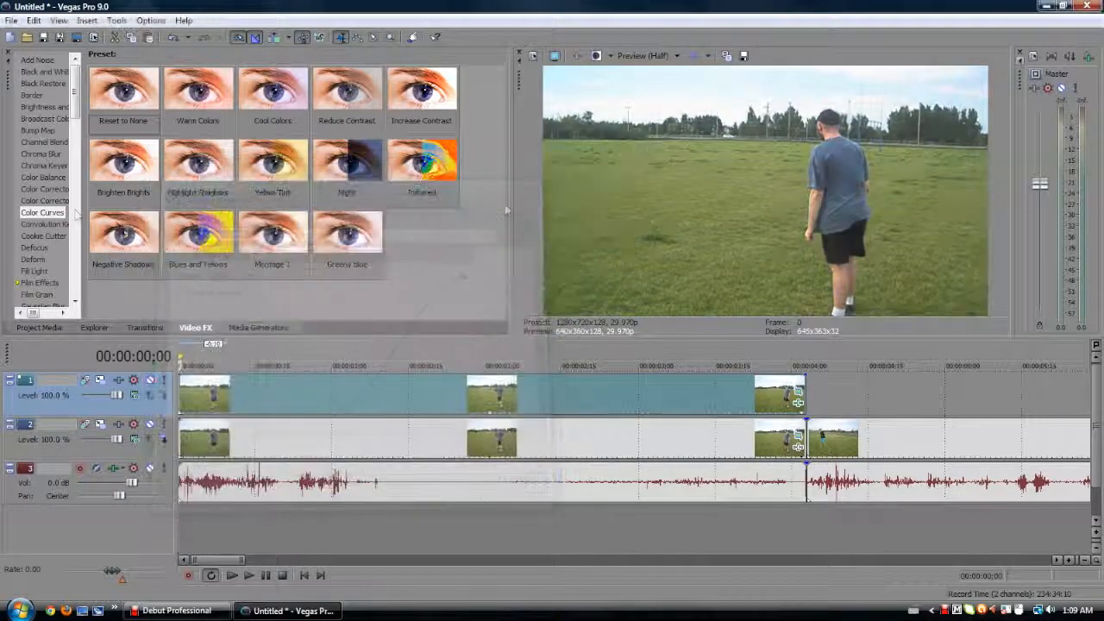
left_click_drag(392, 94, 399, 392)
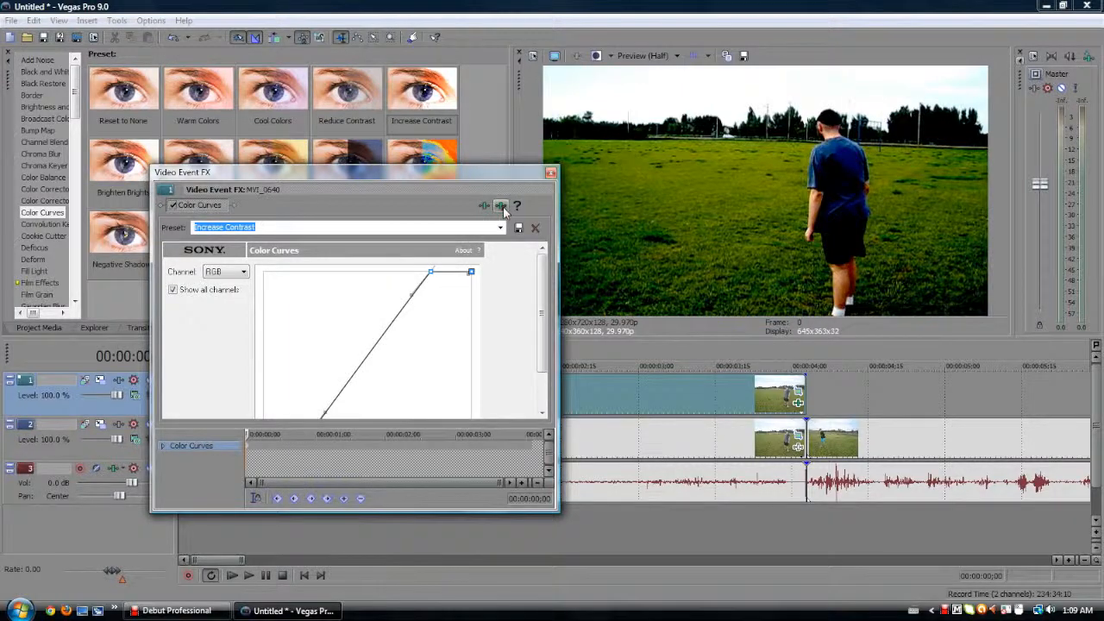
left_click(550, 172)
left_click_drag(360, 154, 441, 390)
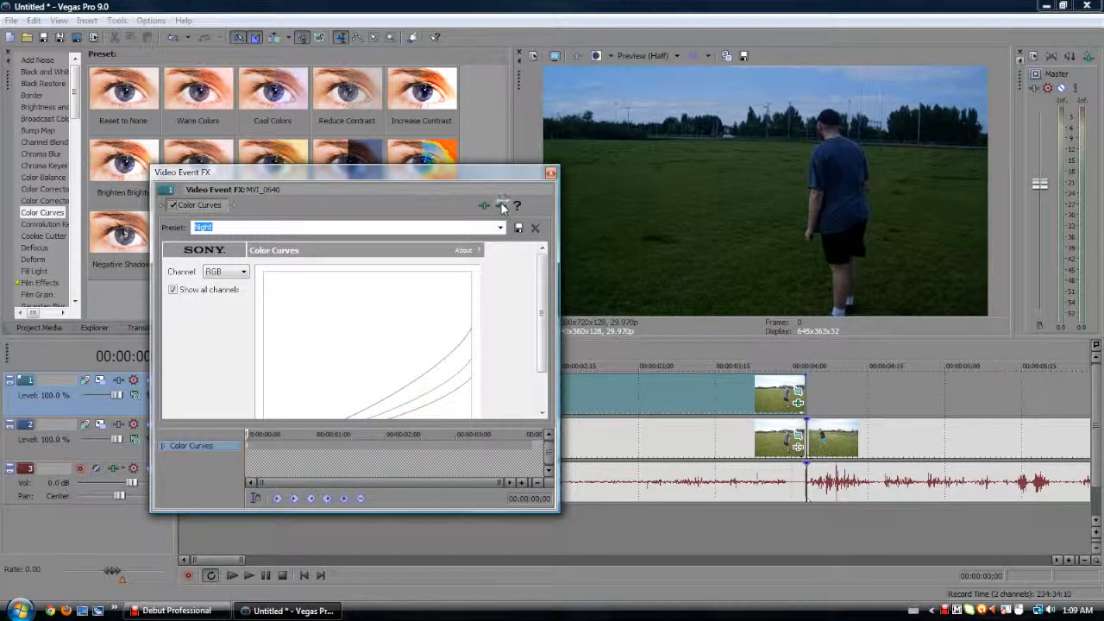
left_click(503, 207)
Apply Cookie Cutter with the Circle, Center preset to the track 1 clip and close Video Event FX.
left_click(47, 224)
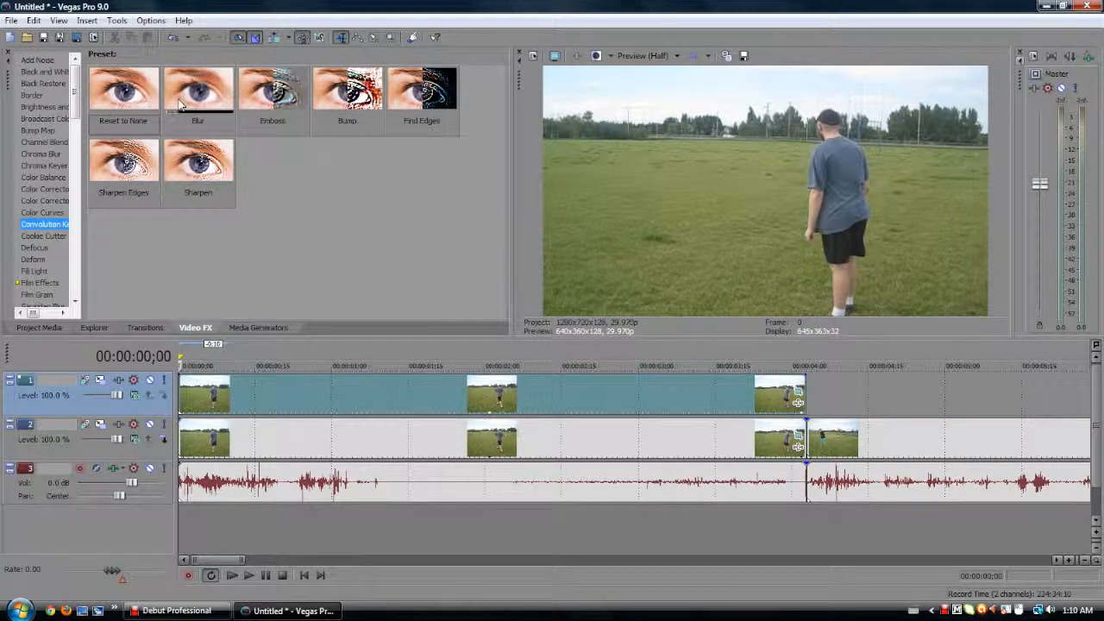
key("Down")
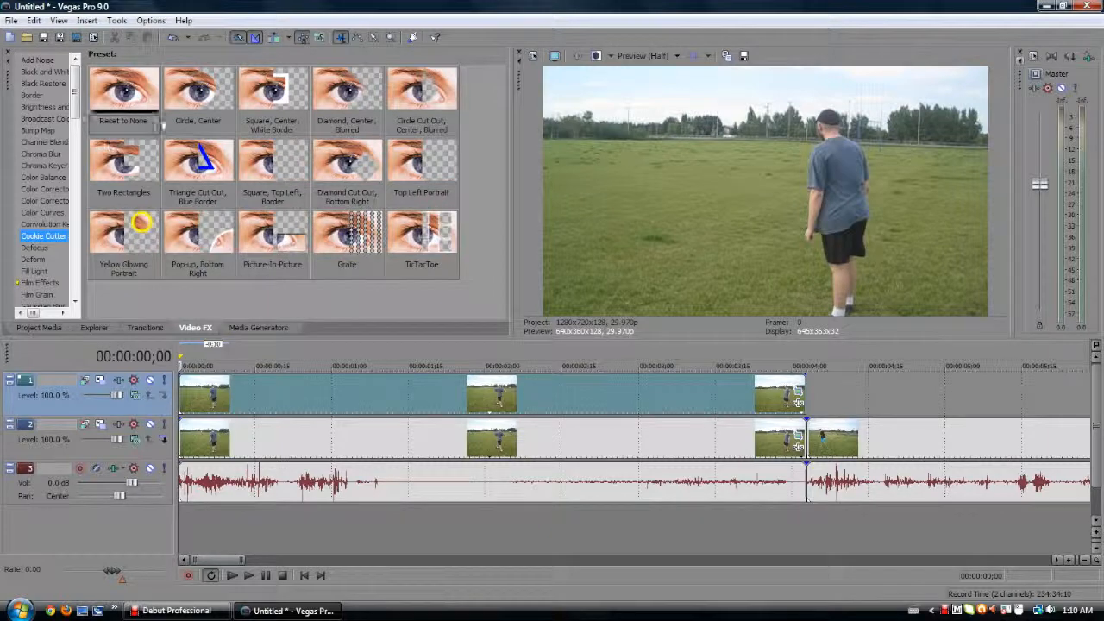
left_click_drag(363, 373, 424, 393)
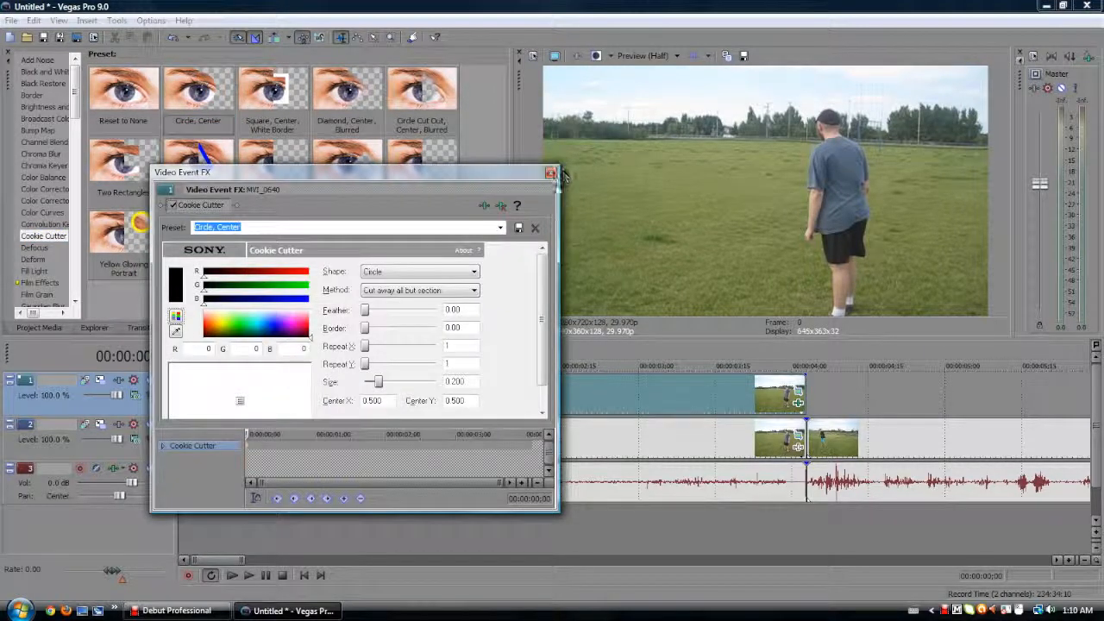
left_click(569, 170)
Move the track 1 clip to start above the second clip on track 2, and preview the cutout at 00:00:04;26.
left_click_drag(703, 392, 640, 392)
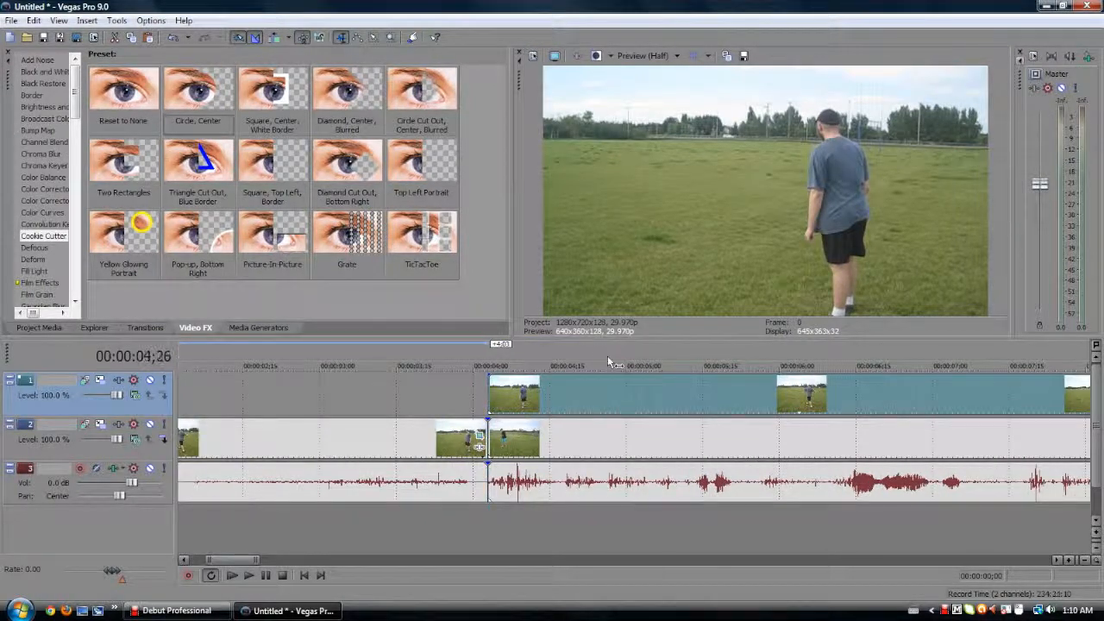
left_click(608, 358)
scroll(650, 388, "down", 2)
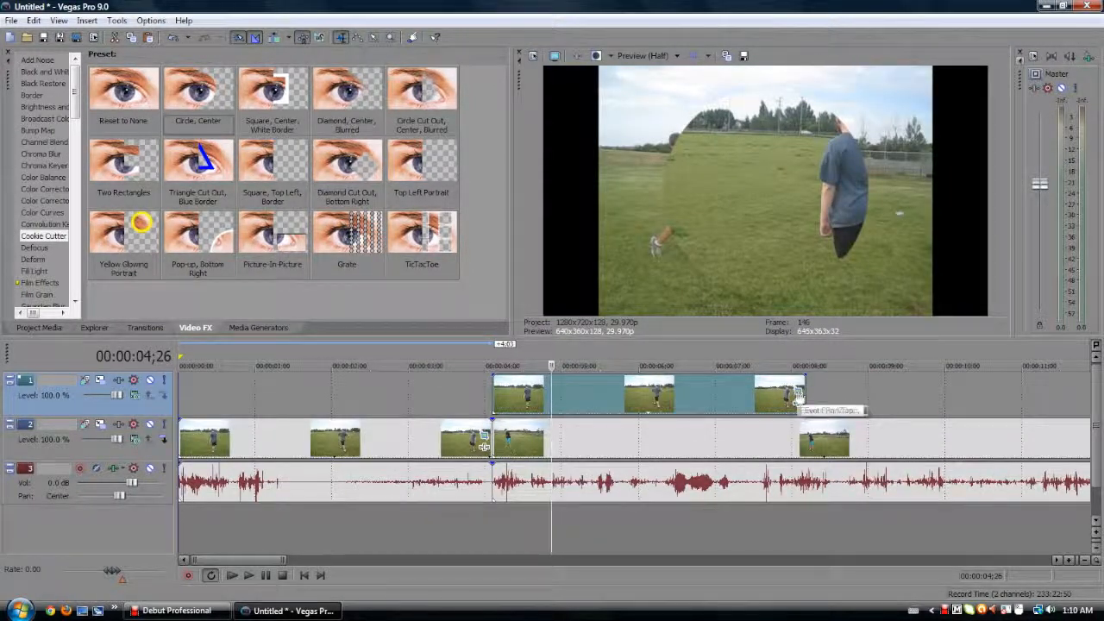
scroll(798, 395, "down", 2)
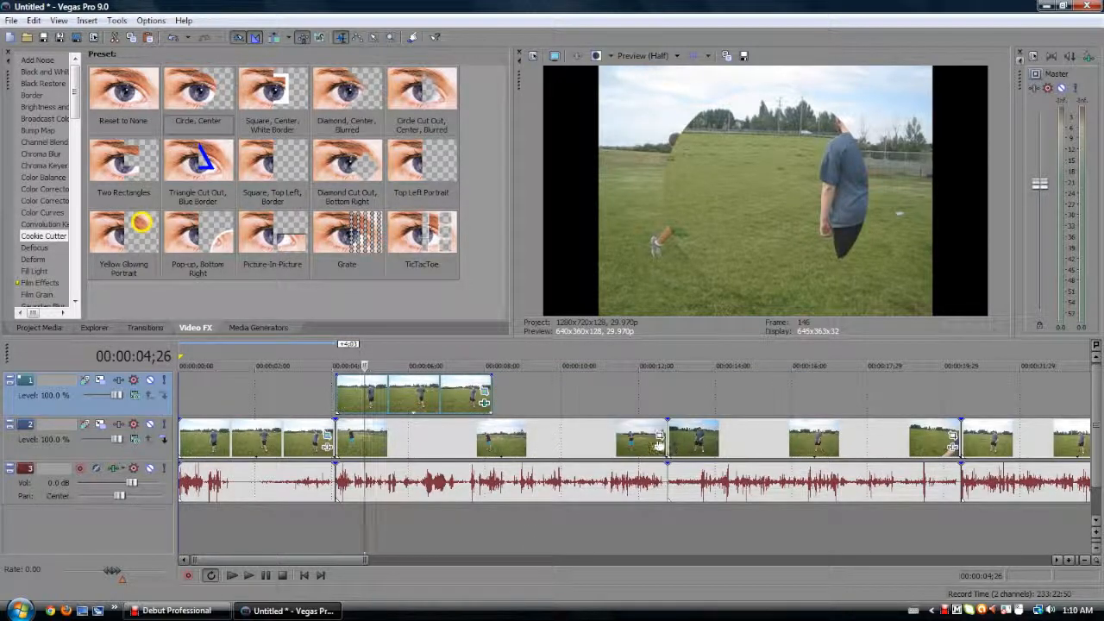
Match the pan/crop frame of the MVI_0641 clip on track 2 to the output aspect ratio.
left_click(483, 400)
right_click(361, 265)
left_click(417, 336)
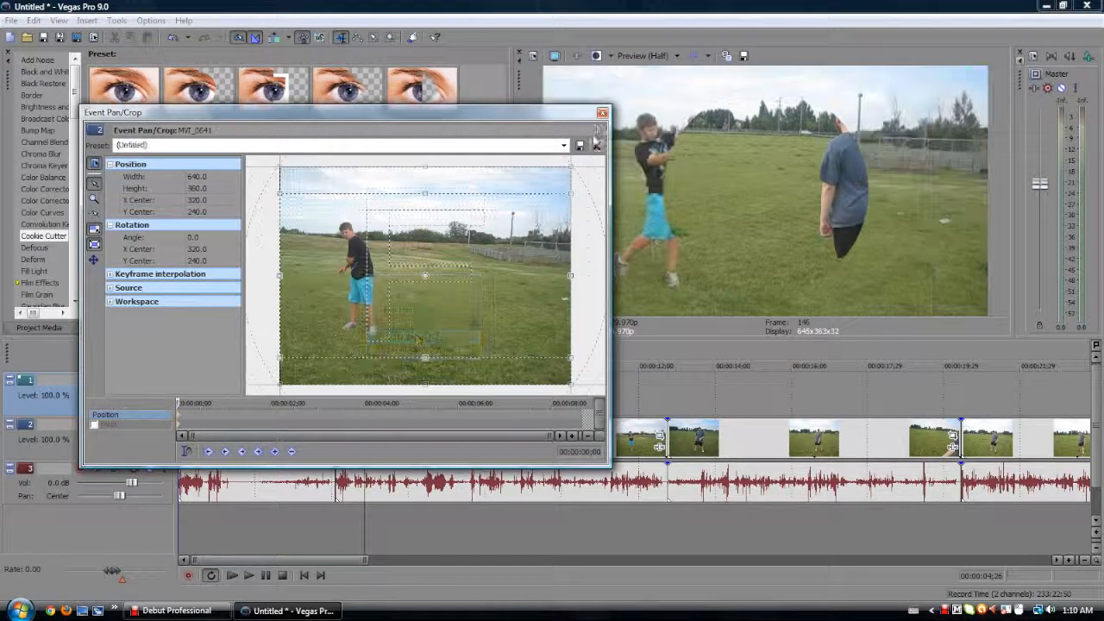
left_click(602, 112)
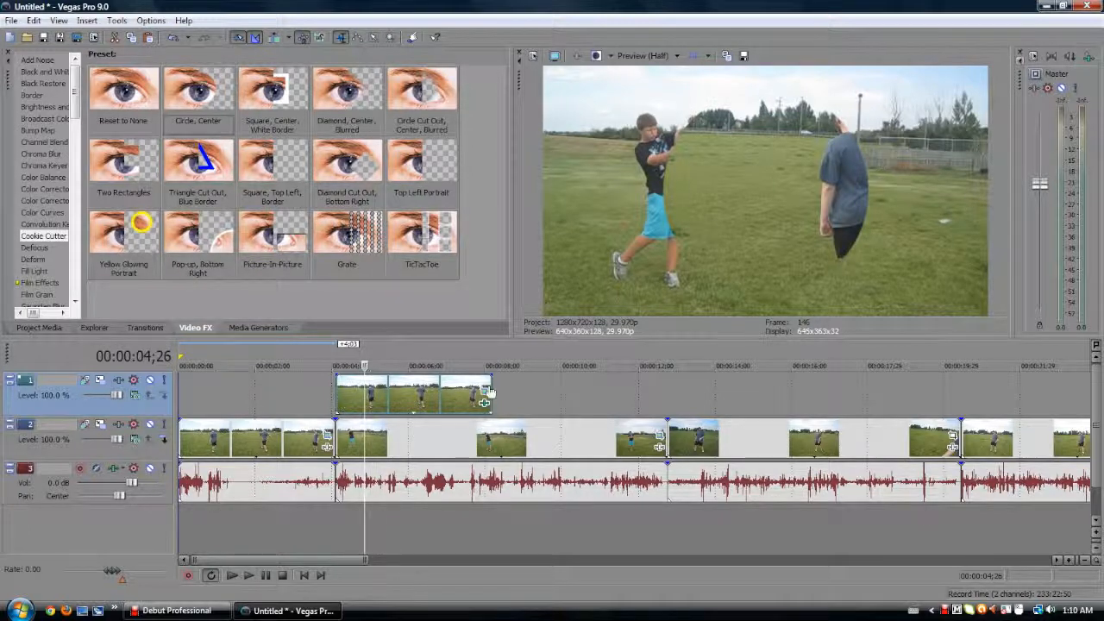
Set the shape of the track 1 clip's Cookie Cutter effect to Arrowhead right.
left_click(485, 394)
left_click(411, 272)
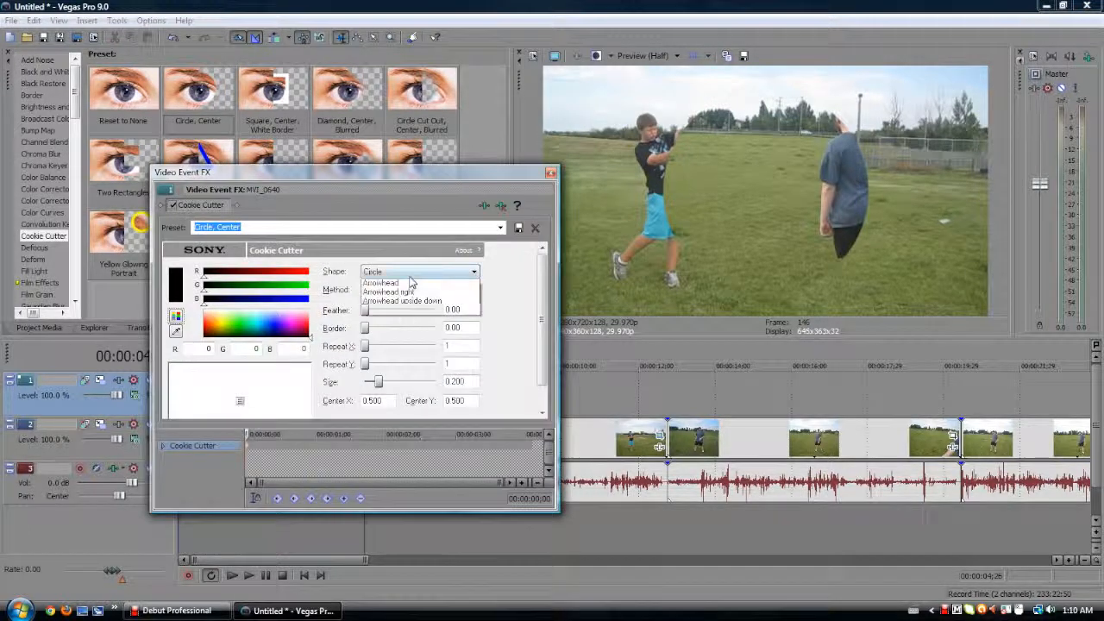
left_click(399, 388)
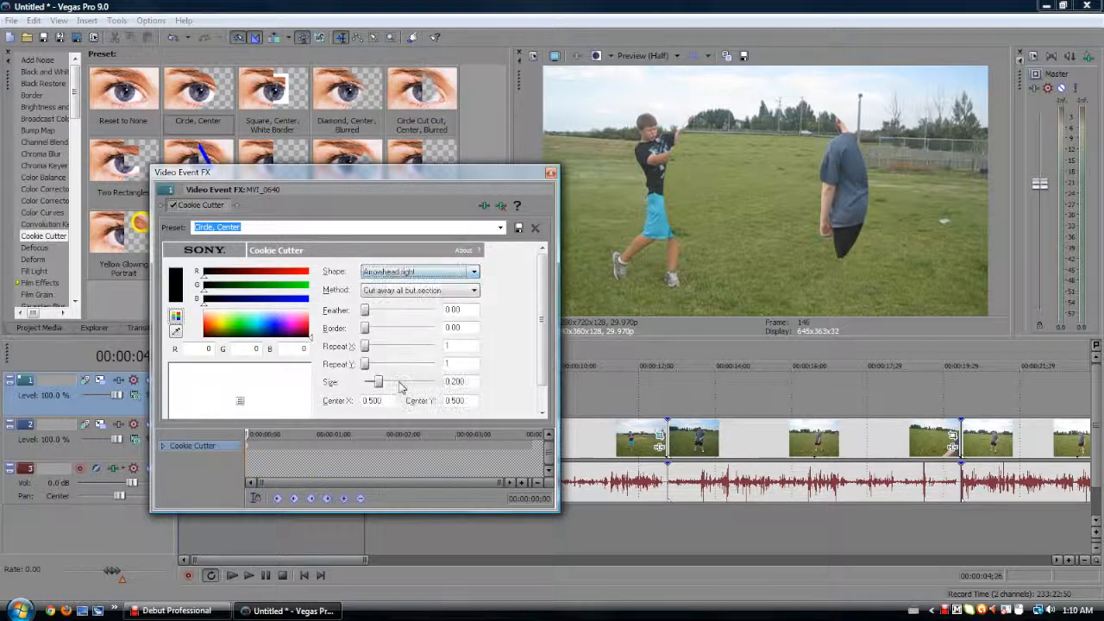
Give the track 1 clip's Cookie Cutter arrowhead a yellow border of 0.07, a size of 0.160 and a feather of 2.00.
left_click_drag(363, 328, 368, 329)
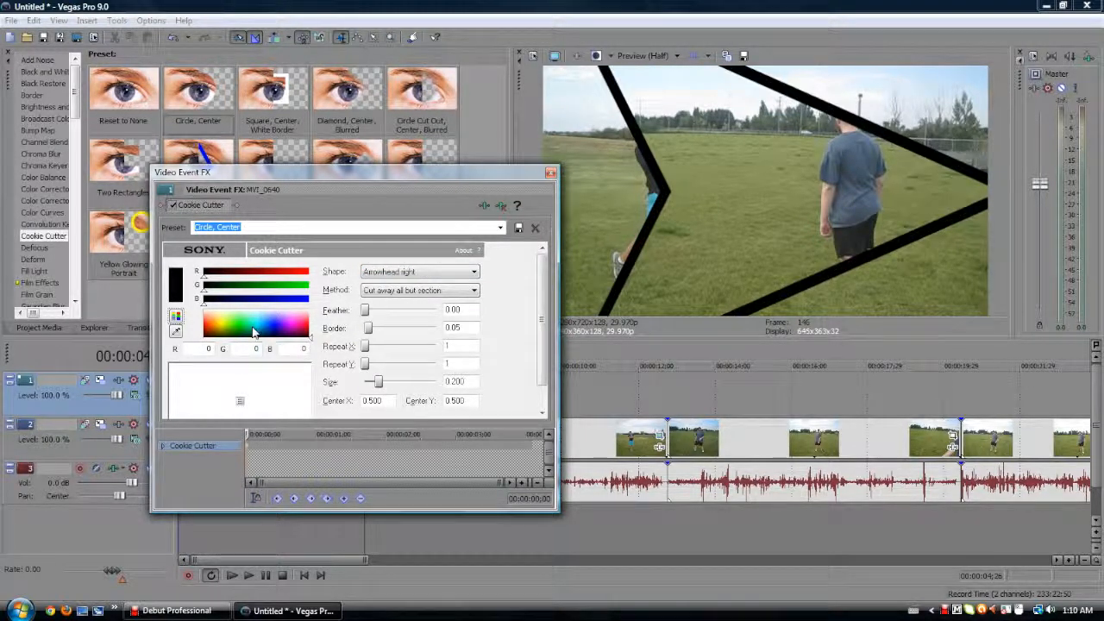
left_click(220, 327)
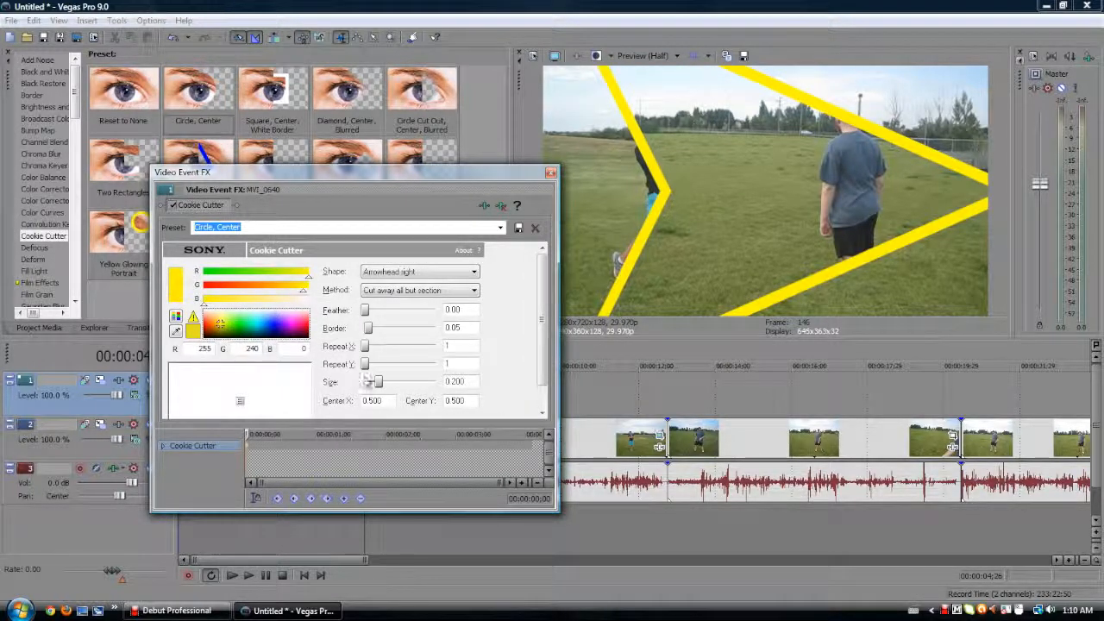
mouse_move(377, 381)
left_mouse_down()
mouse_move(399, 385)
mouse_move(376, 392)
left_mouse_up()
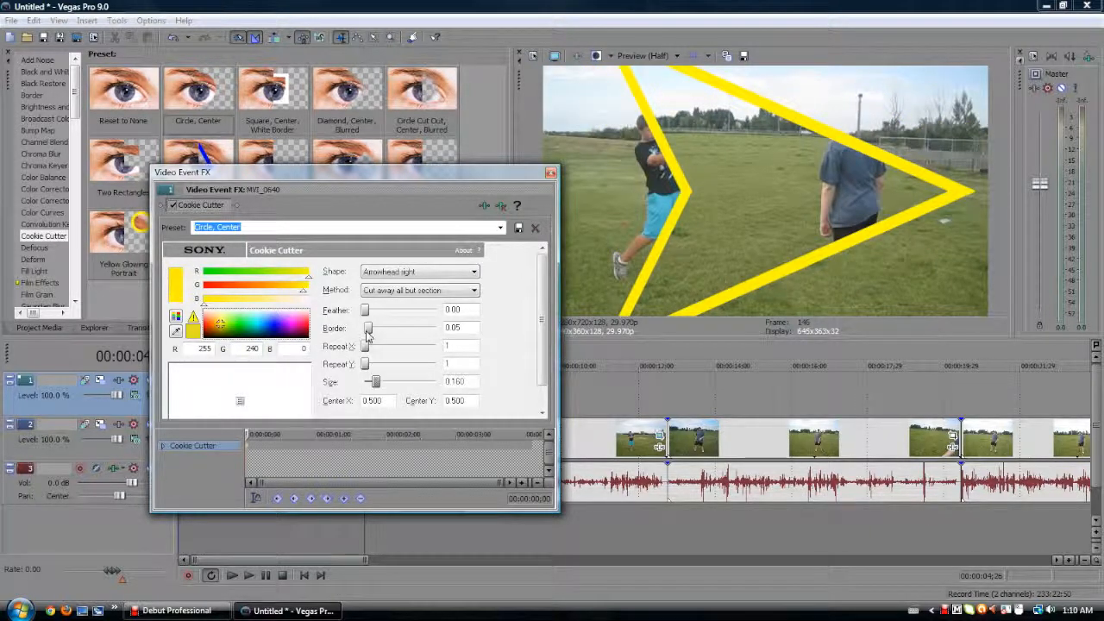
left_click_drag(366, 332, 388, 317)
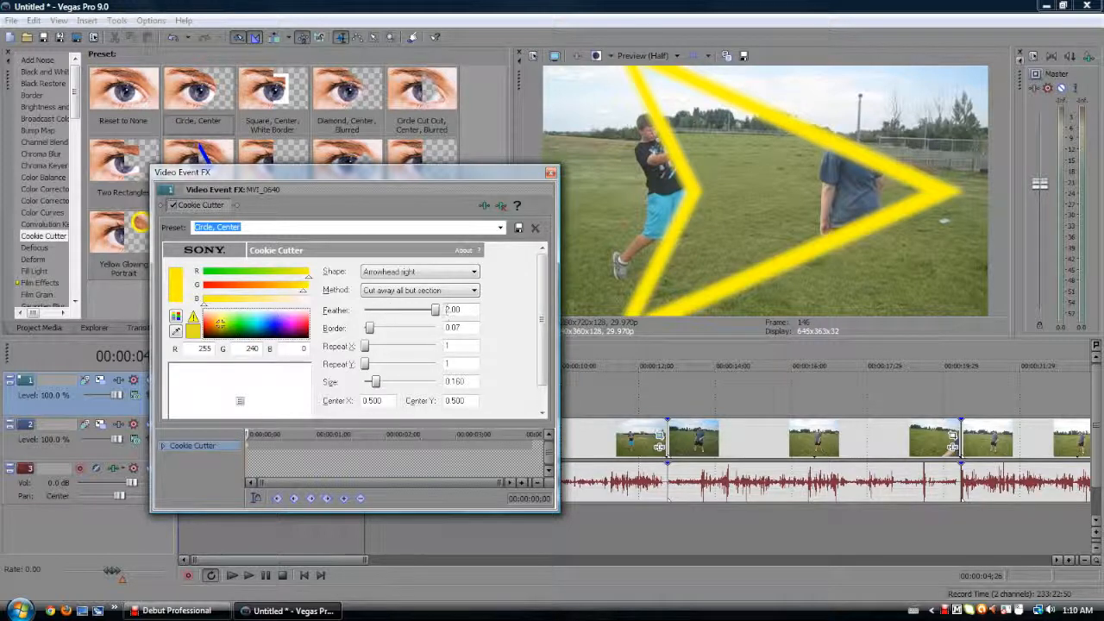
Readjust the Cookie Cutter's border and feather, and try another shape for the cutout.
left_click_drag(371, 335, 265, 319)
left_click_drag(364, 310, 371, 331)
left_click(419, 272)
left_click(405, 215)
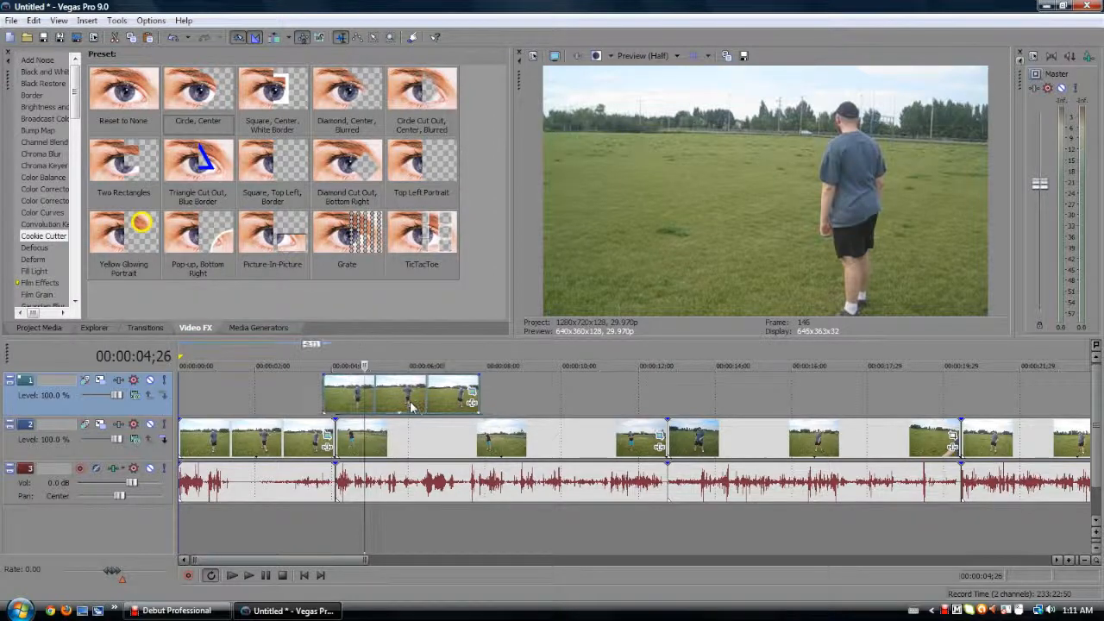
Apply Defocus with the Hexagon preset to the track 1 clip, and switch it to the Circle, Moderate Bloom preset.
left_click(34, 248)
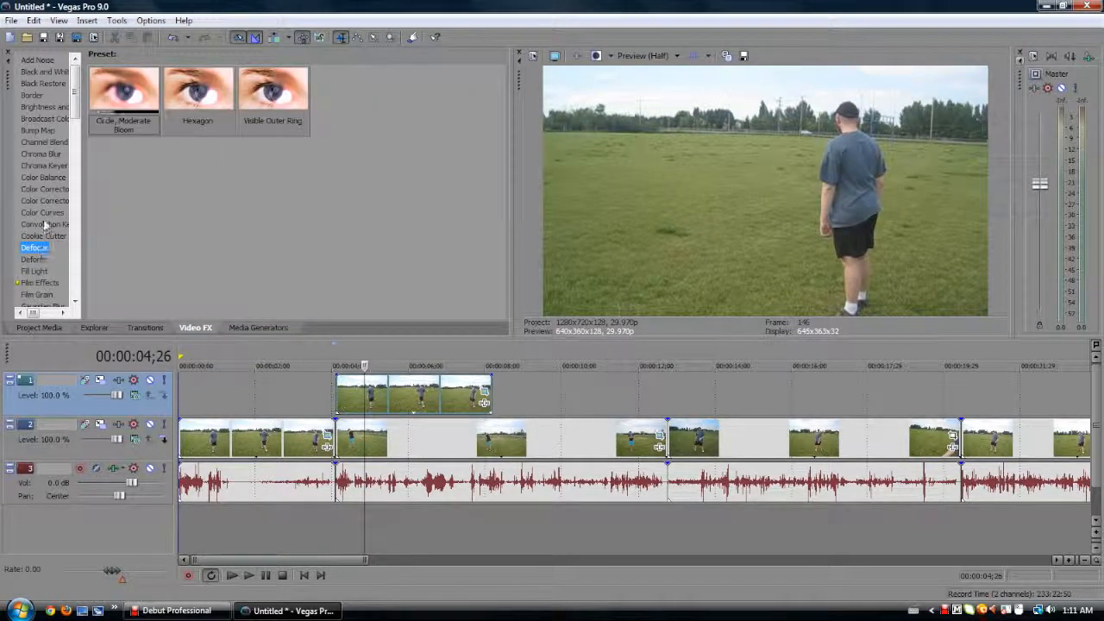
scroll(44, 218, "down", 4)
left_click_drag(211, 68, 442, 398)
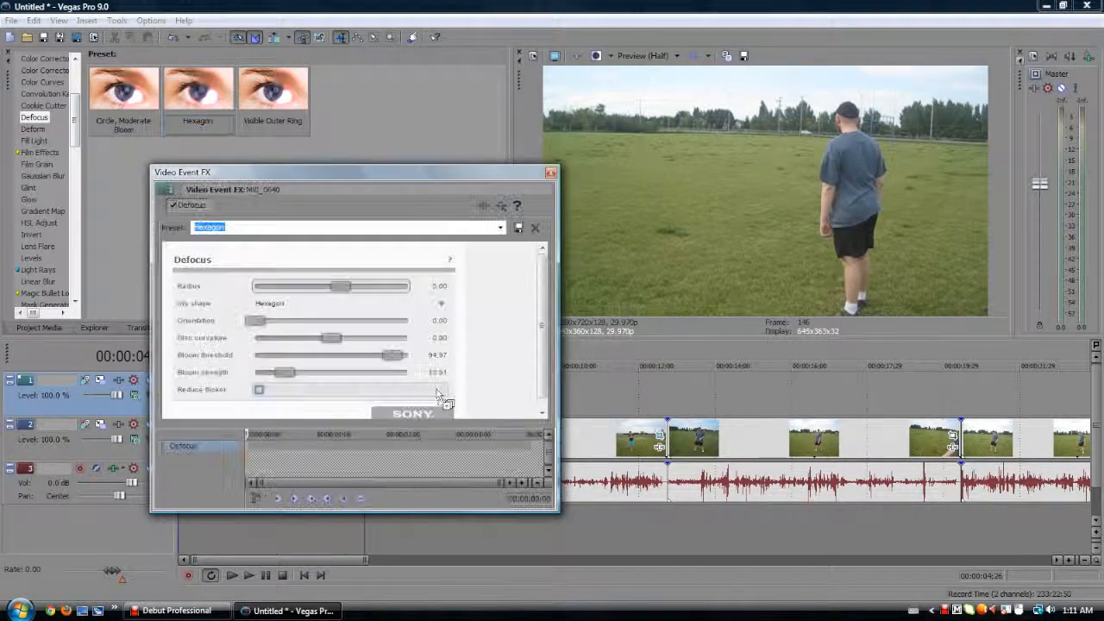
left_click(501, 228)
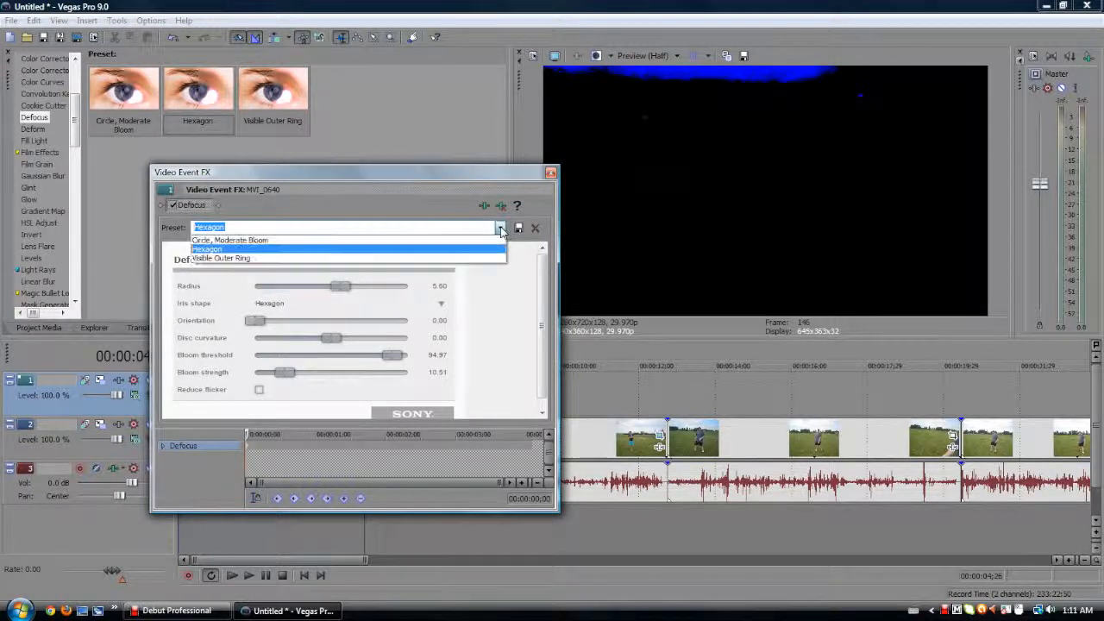
left_click(418, 241)
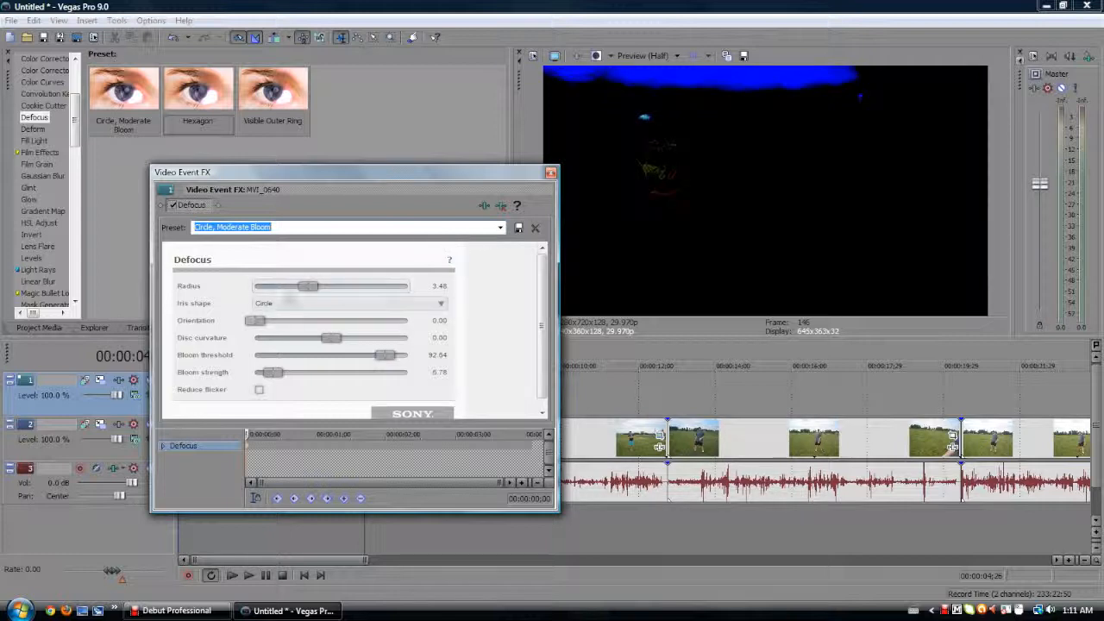
Set the Defocus radius to about 0.68, the bloom threshold to about 55.54 and the disc curvature to about -84.16.
left_click(307, 294)
left_click_drag(307, 294, 265, 294)
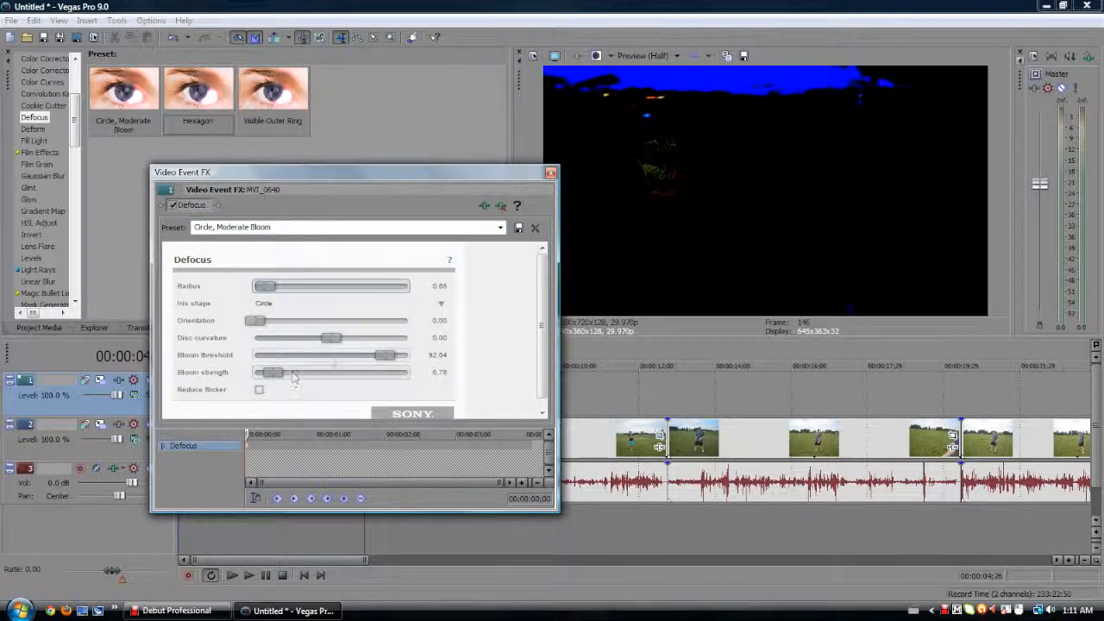
left_click_drag(385, 356, 271, 359)
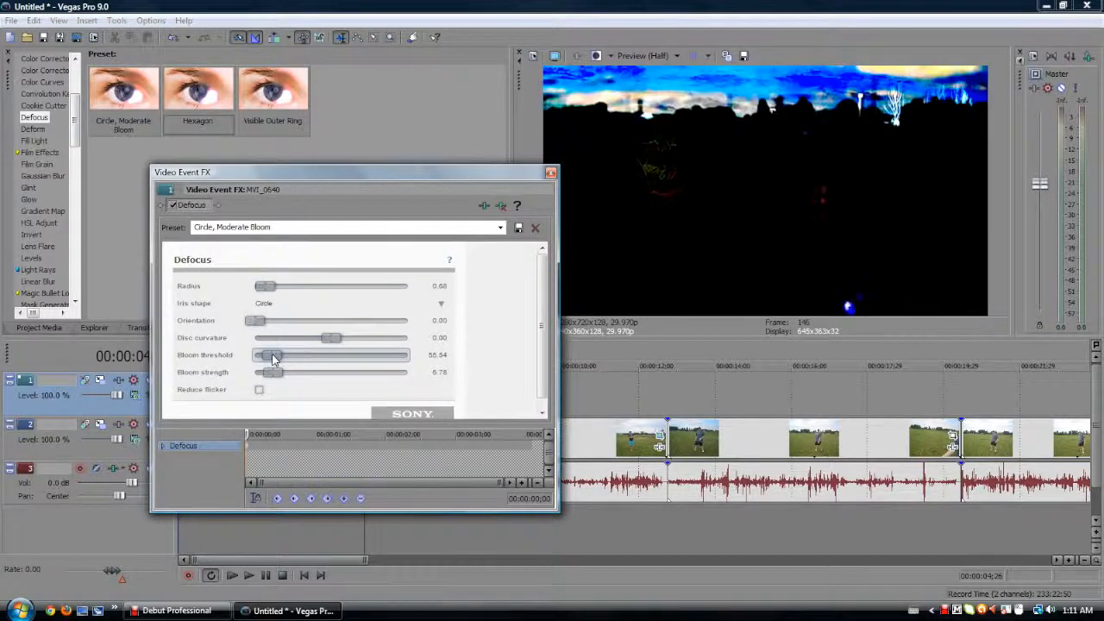
left_click_drag(331, 337, 285, 340)
Try the Octagon iris shape, return it to Circle, and remove the Defocus effect from the track 1 clip.
left_click(269, 303)
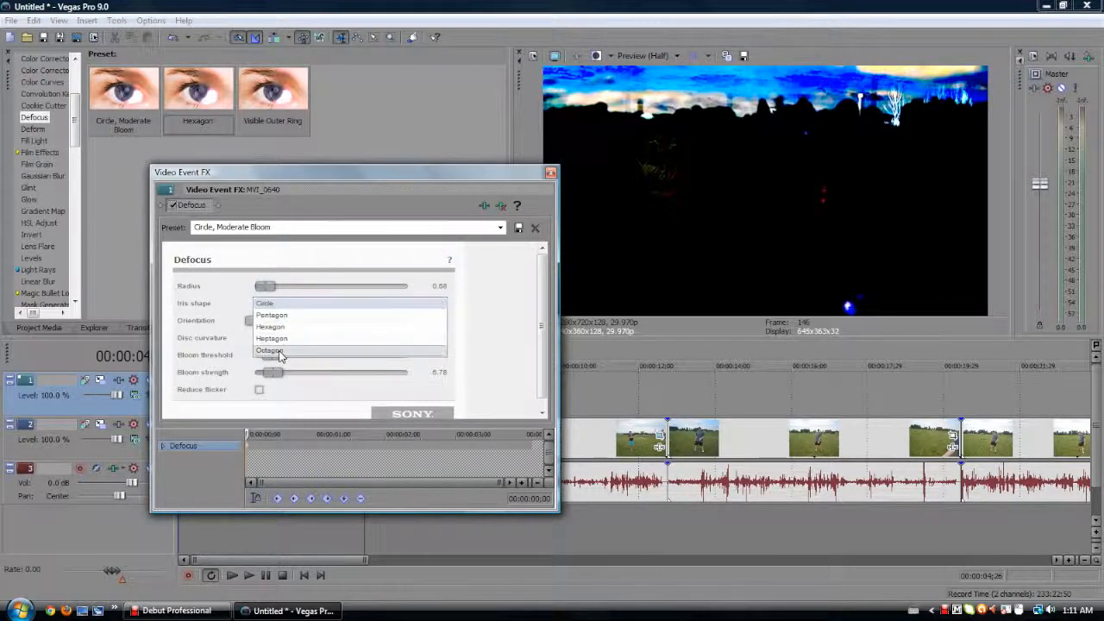
left_click(275, 351)
left_click(499, 226)
left_click(500, 226)
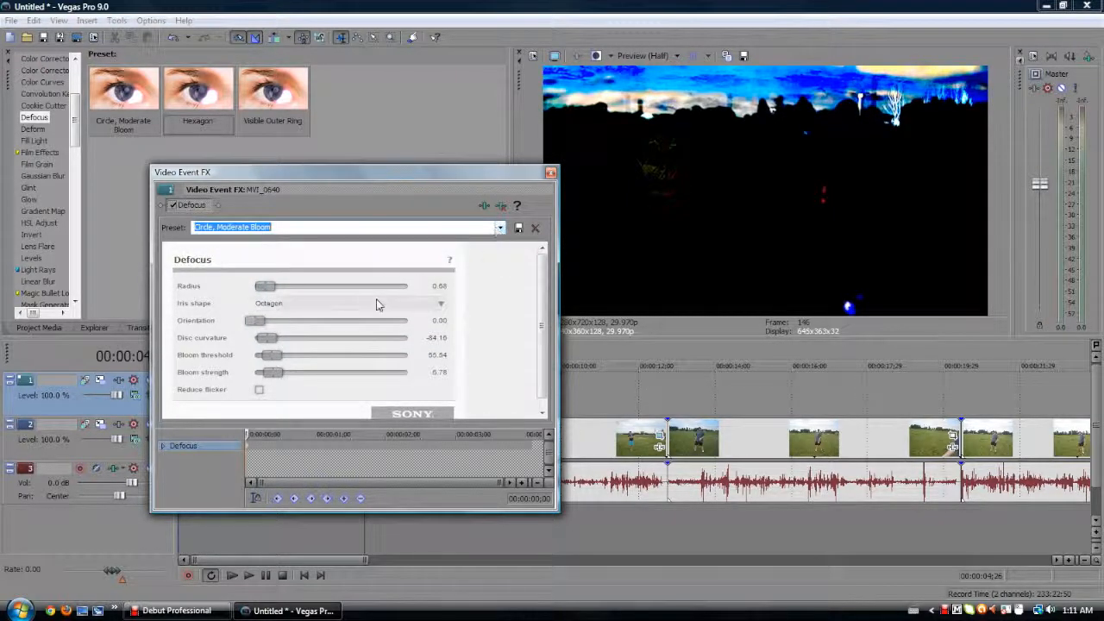
left_click(268, 303)
left_click(278, 311)
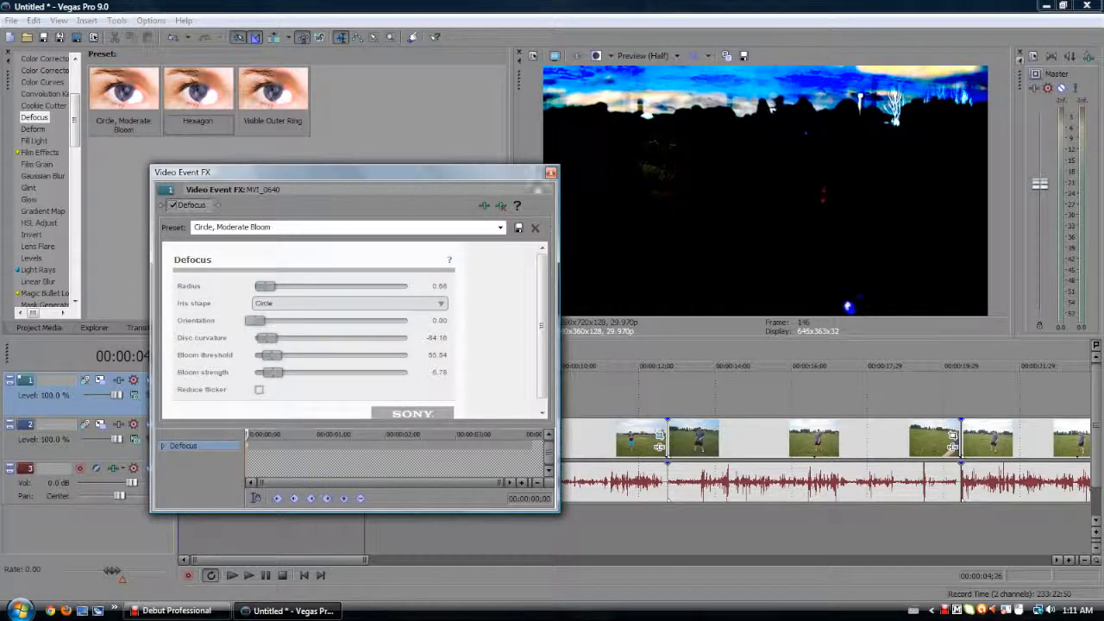
left_click(500, 205)
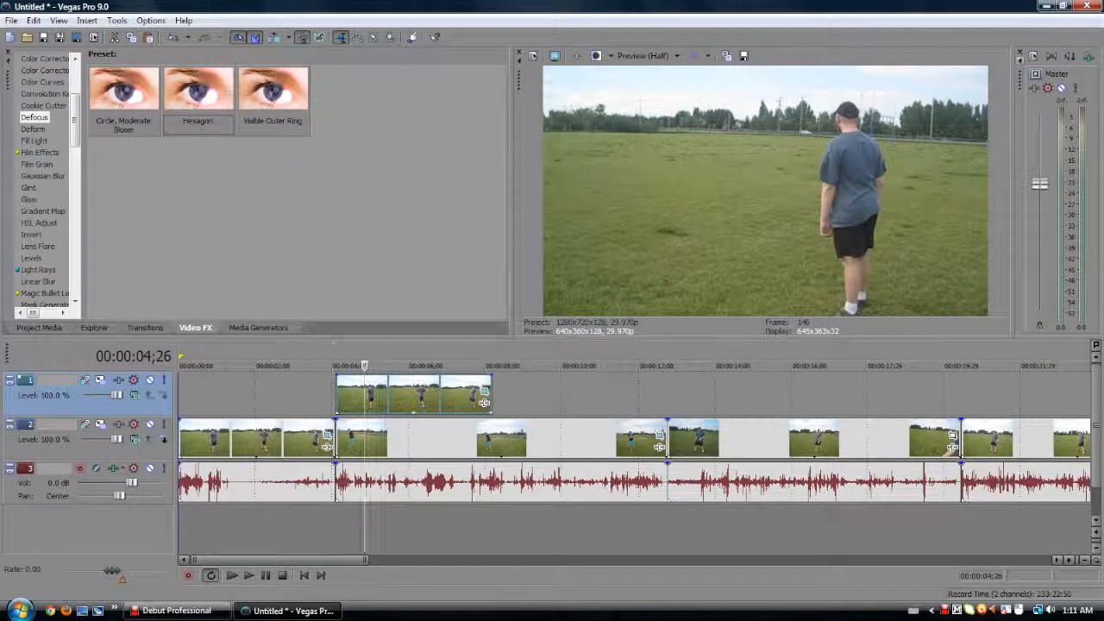
Look through the available presets of the Deform effect.
left_click(31, 129)
left_click(33, 140)
left_click(37, 128)
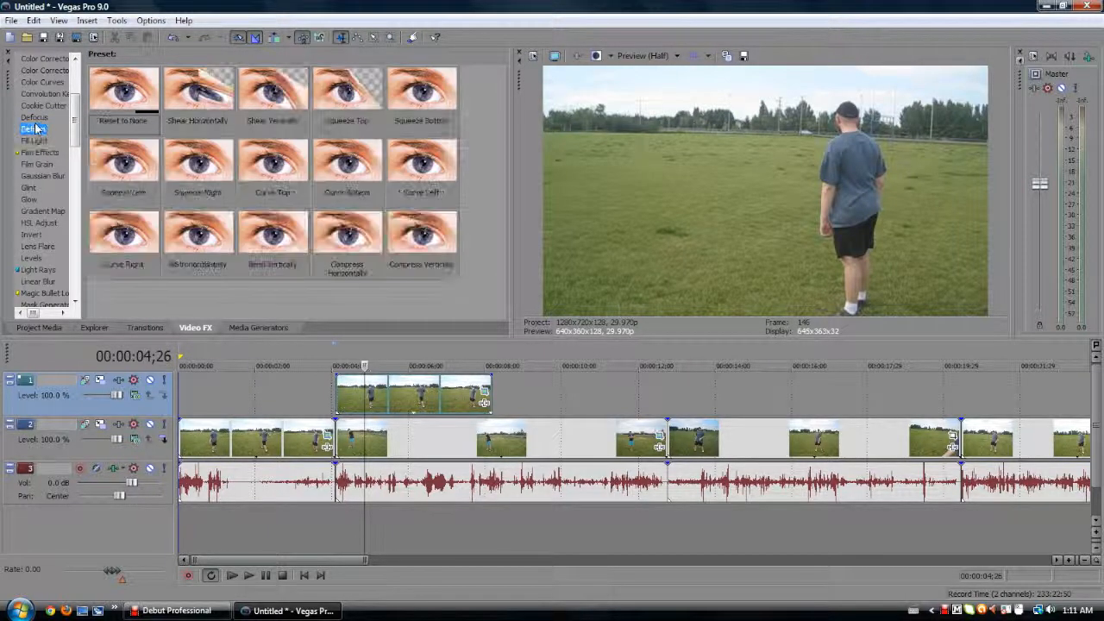
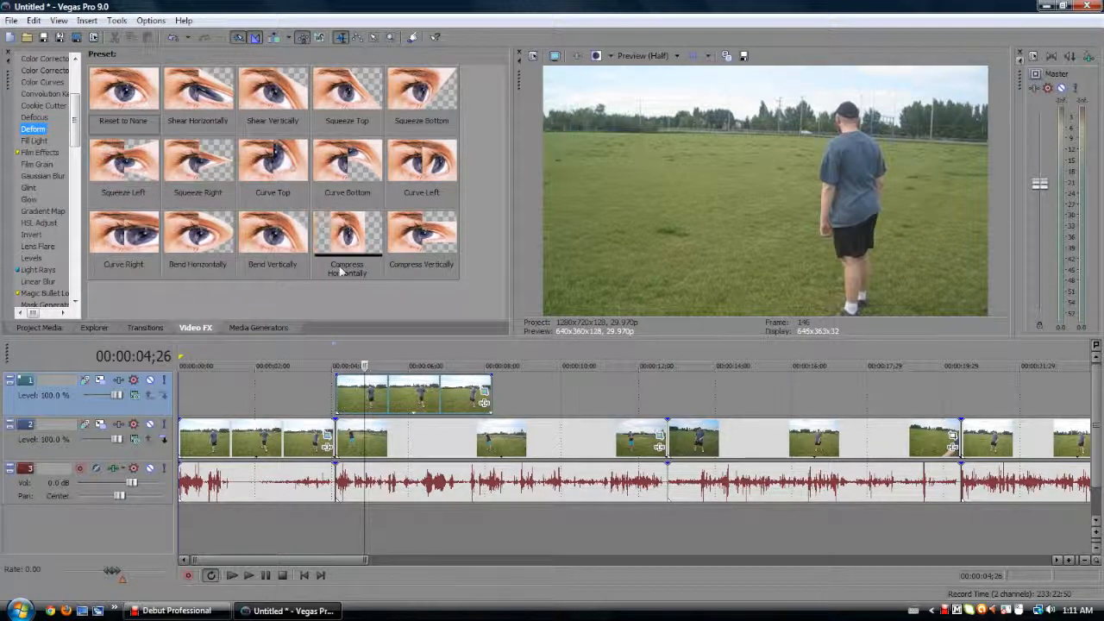
Apply Fill Light with the Strong, Warm preset to the track 1 clip.
left_click(35, 141)
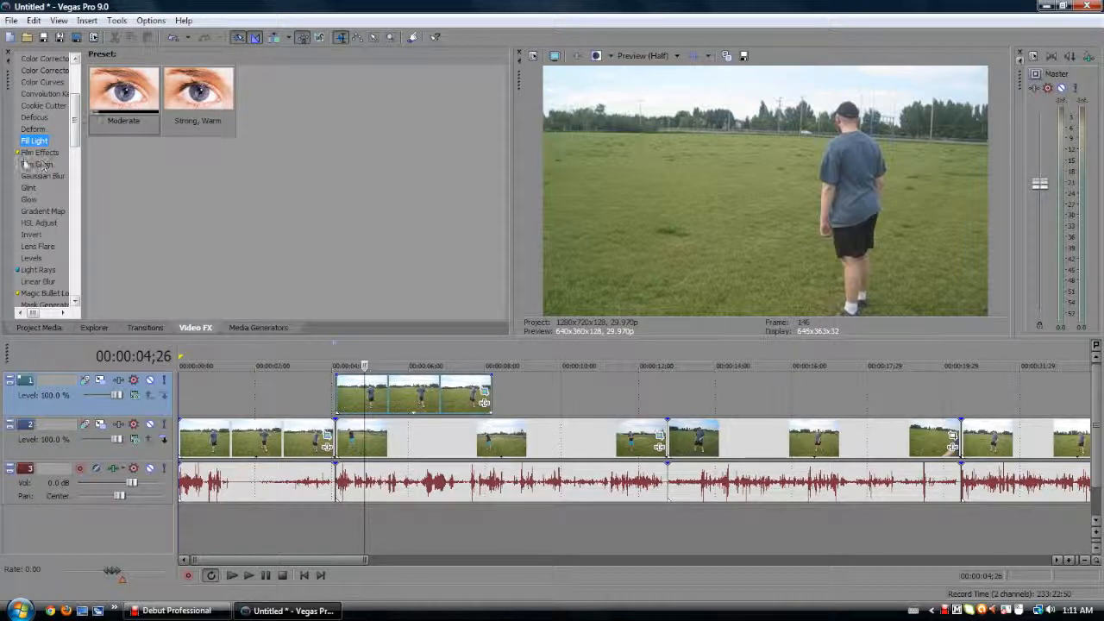
left_click(33, 154)
key("Up")
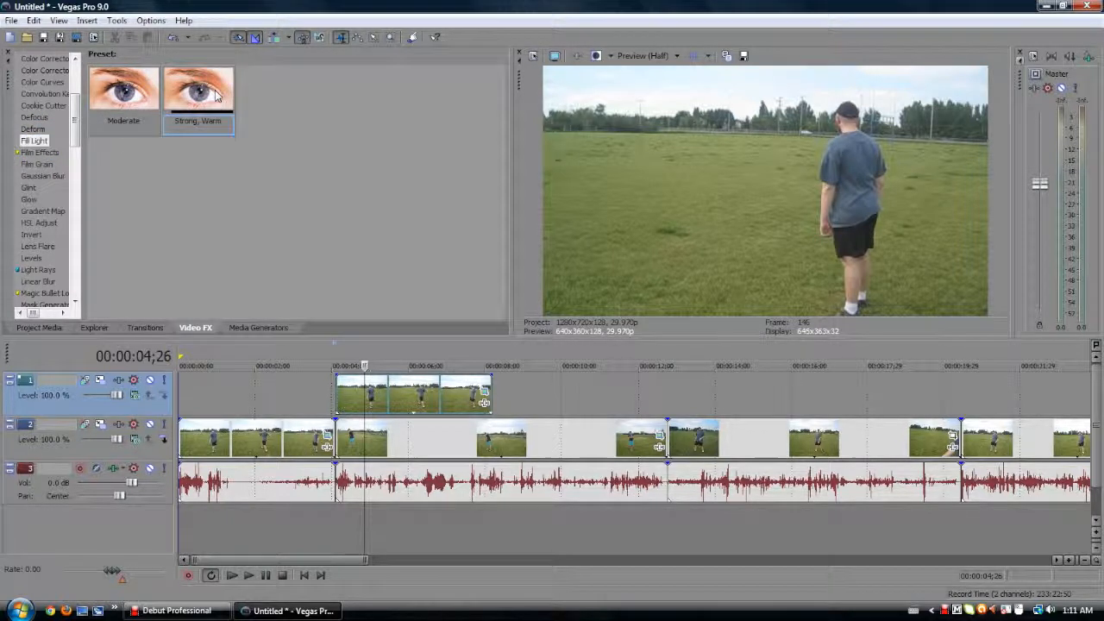
left_click_drag(434, 401, 436, 404)
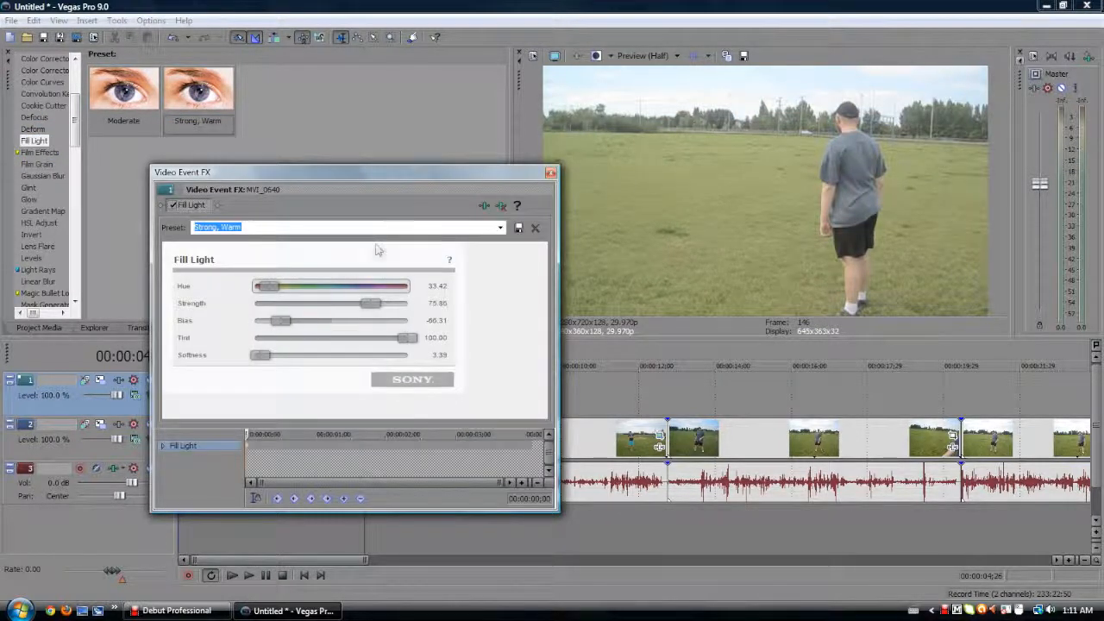
Try Fill Light at zero strength, and set its strength and bias to 100 and its hue to about 241.
left_click_drag(371, 303, 177, 309)
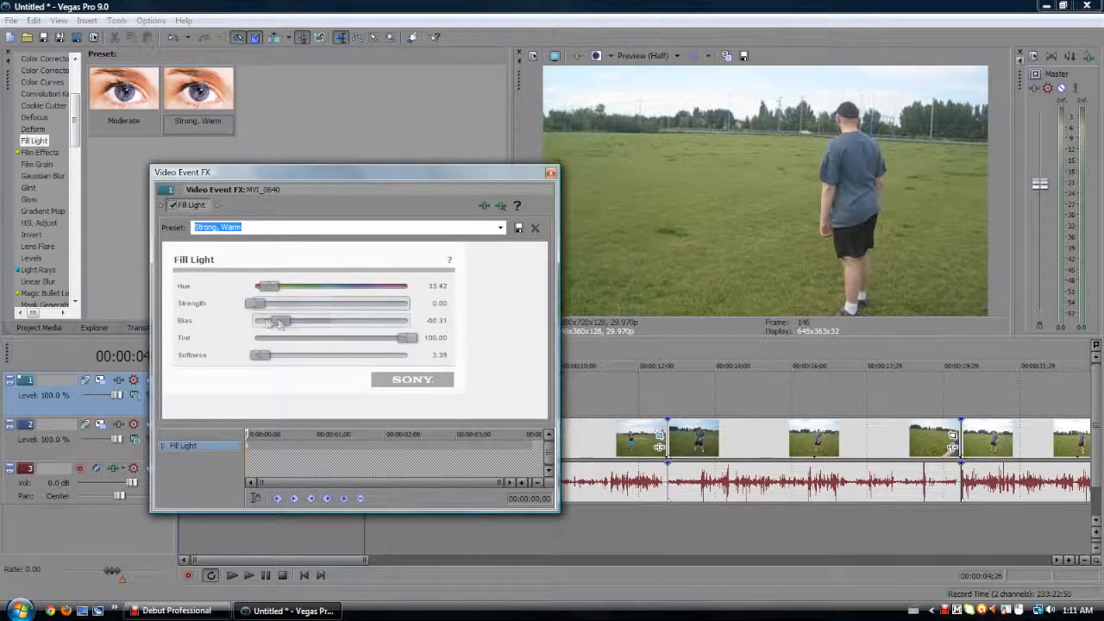
left_click_drag(280, 320, 504, 321)
left_click_drag(256, 303, 498, 295)
mouse_move(409, 337)
left_mouse_down()
mouse_move(261, 345)
mouse_move(409, 338)
left_mouse_up()
left_click_drag(267, 286, 357, 286)
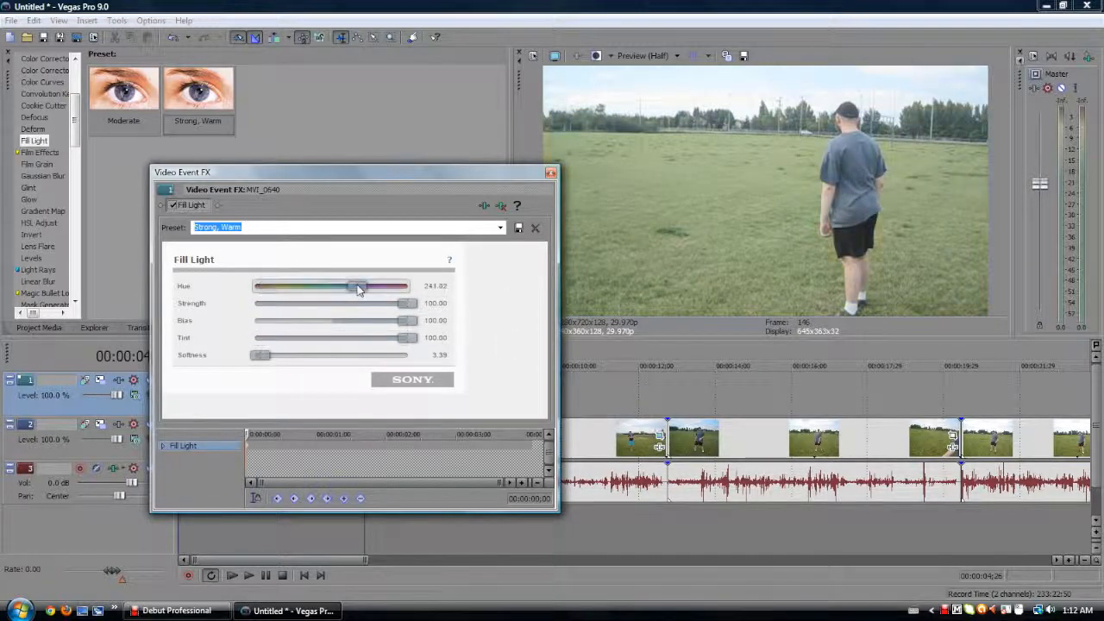
Raise the Fill Light softness to 100, lower it to the minimum, and remove the effect from the track 1 clip.
left_click_drag(261, 355, 409, 355)
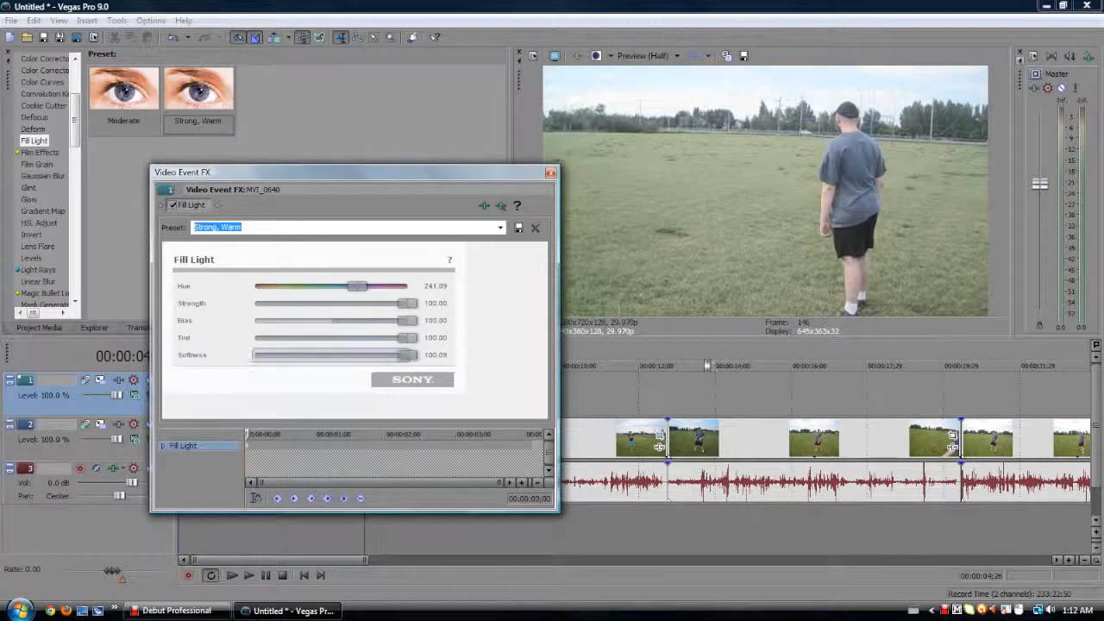
left_click_drag(407, 355, 255, 355)
left_click(551, 172)
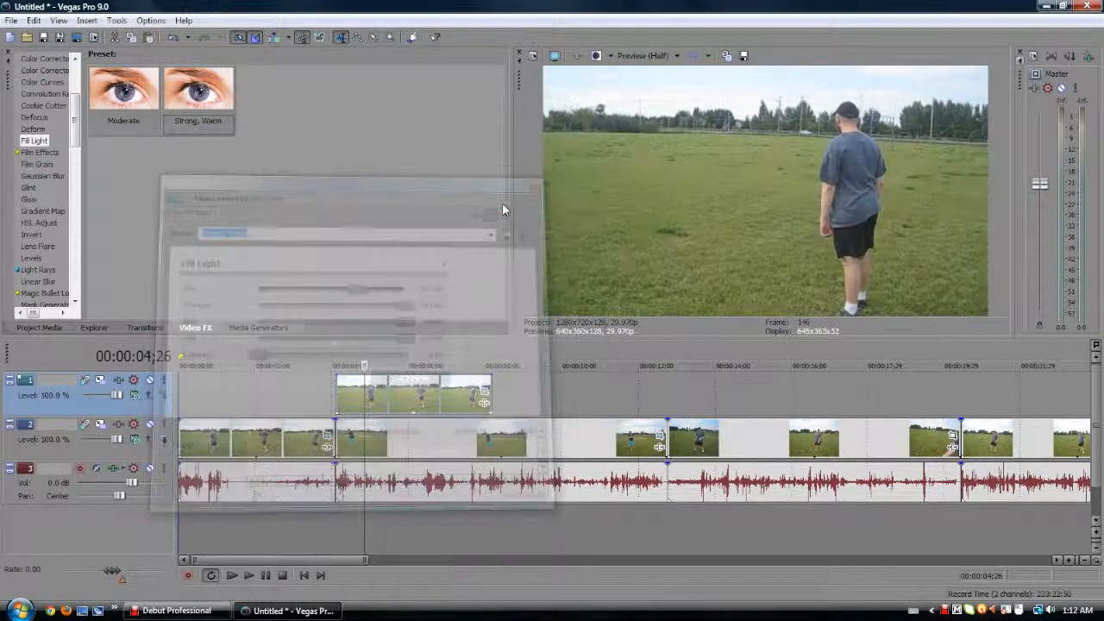
Apply Film Effects with the Circa 1908 preset to the track 1 clip, and set its grain and tint to 0.
left_click(38, 153)
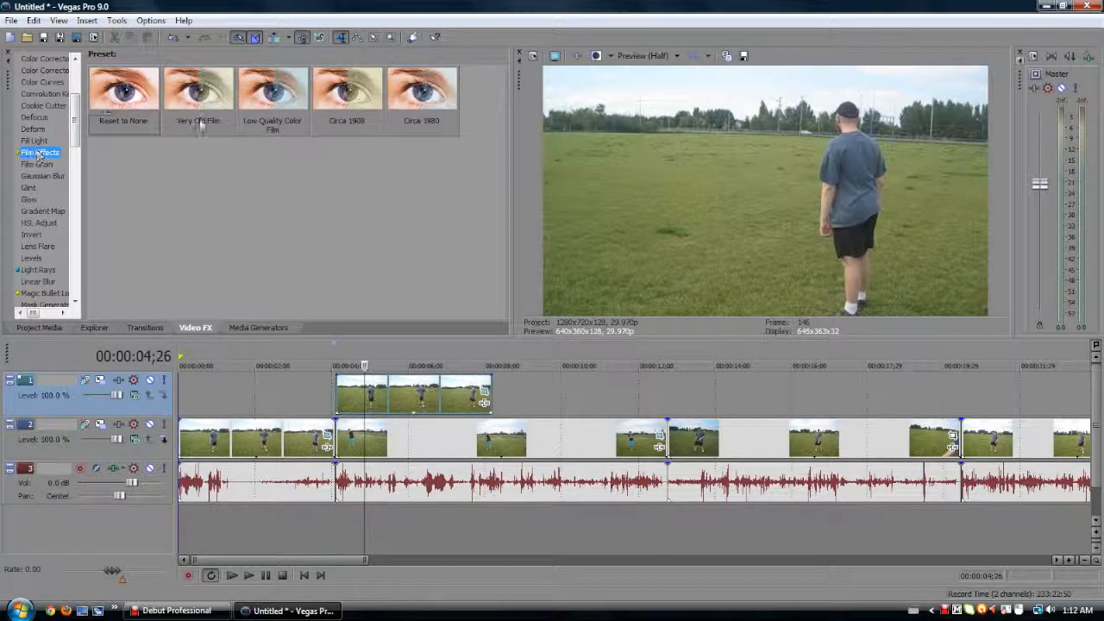
left_click_drag(366, 94, 395, 390)
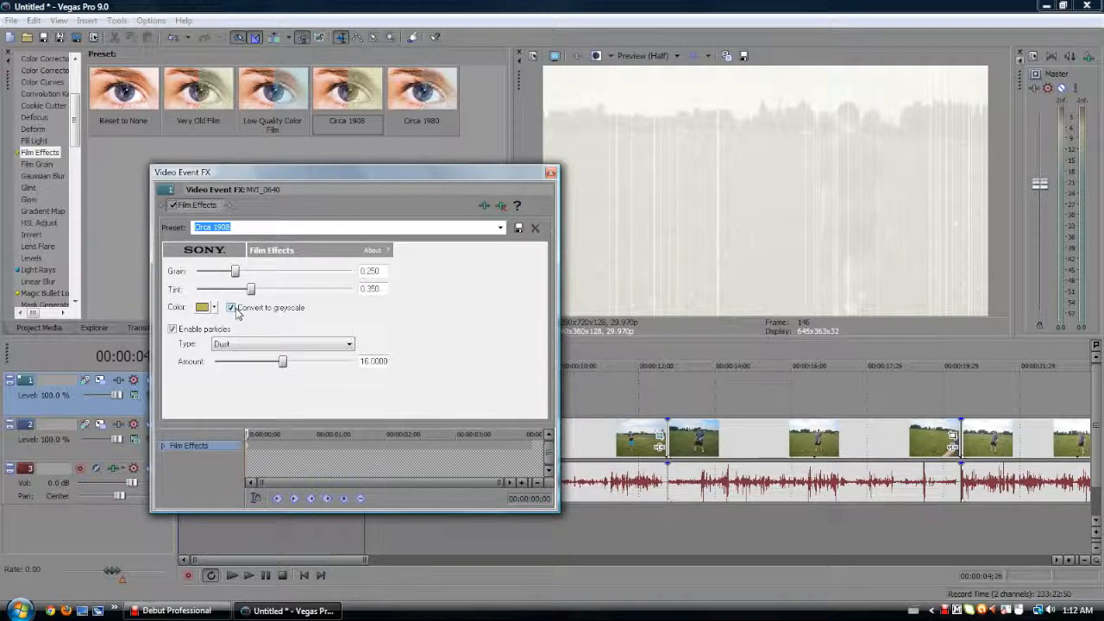
left_click_drag(237, 274, 62, 281)
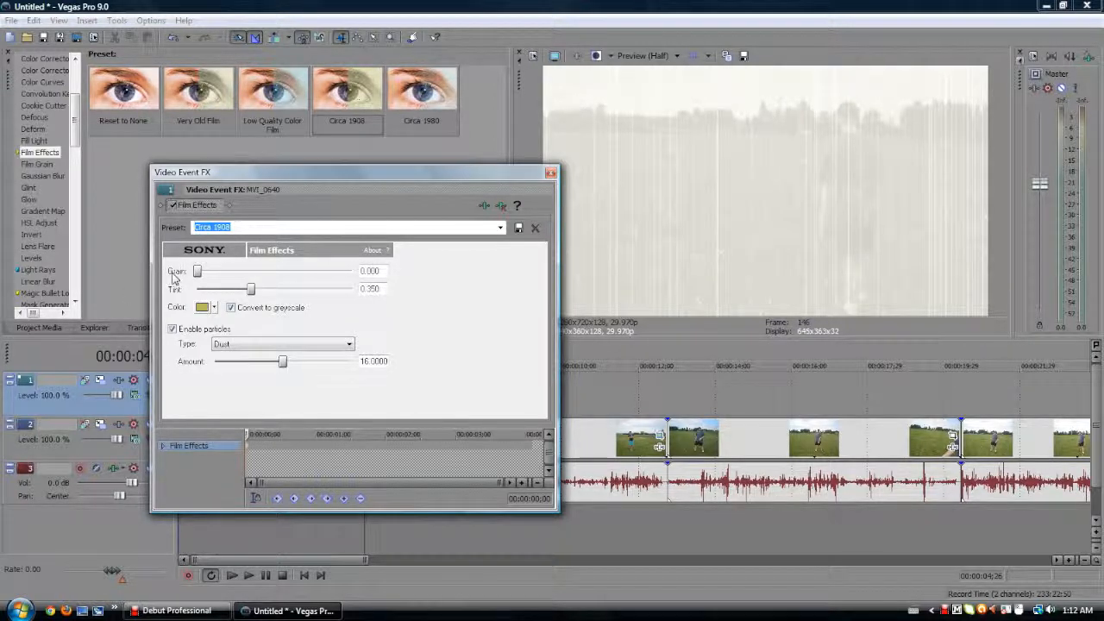
left_click_drag(174, 277, 2, 272)
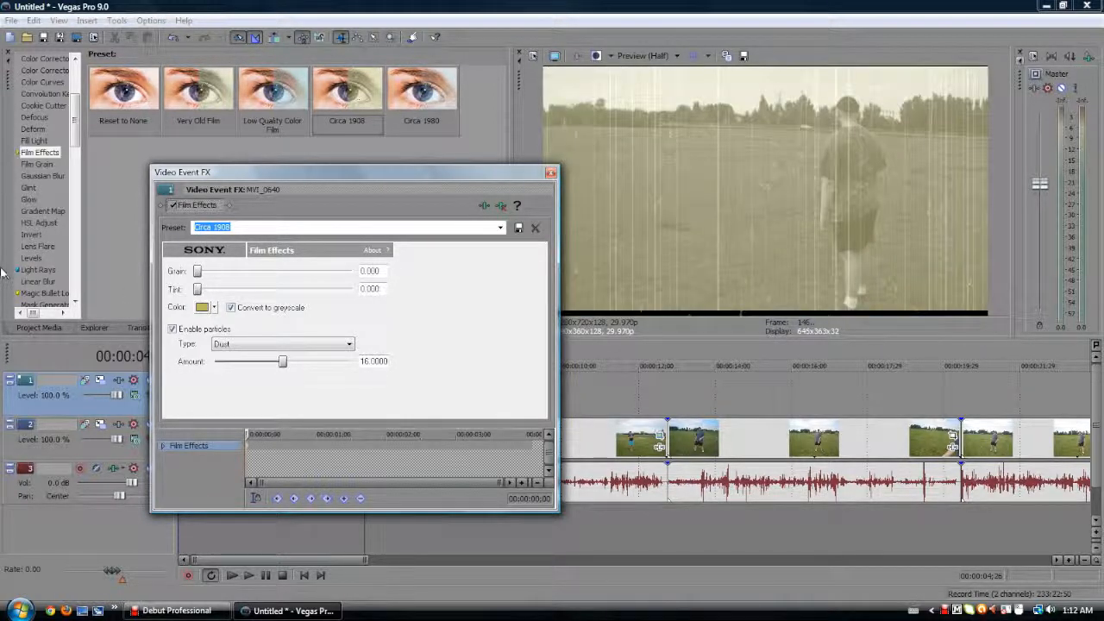
Turn off greyscale conversion in Film Effects and set its tint color to white.
left_click(232, 309)
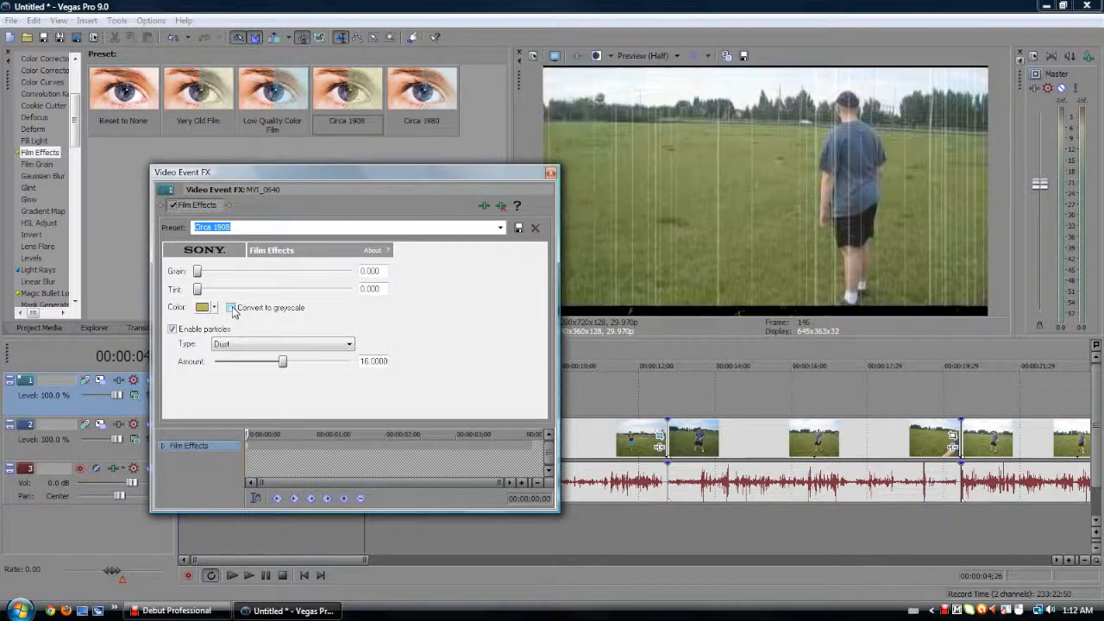
left_click(215, 309)
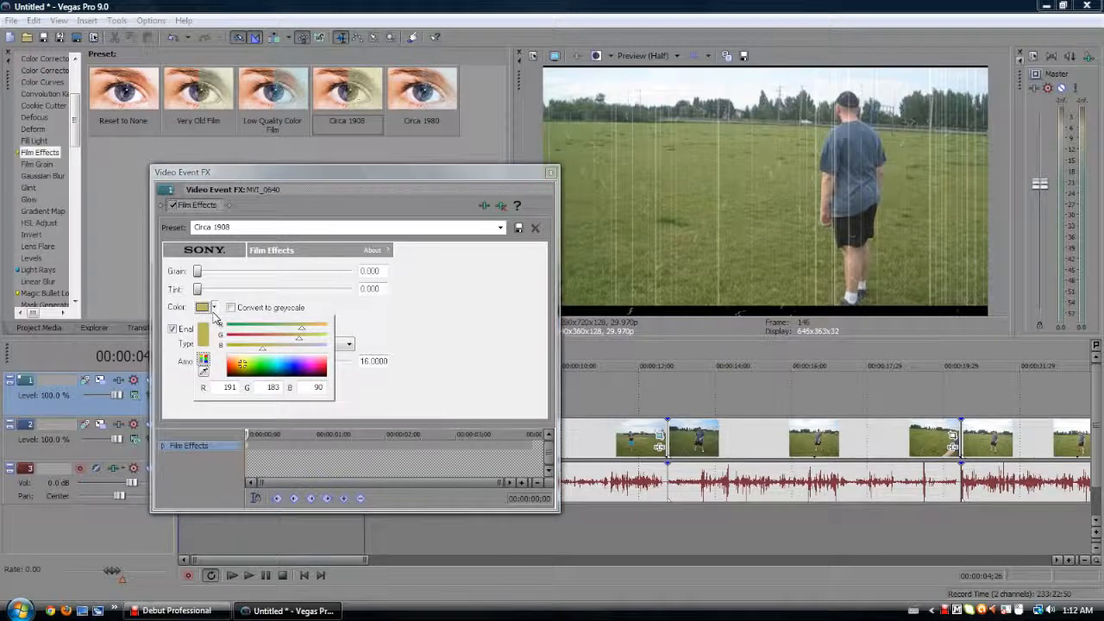
left_click_drag(254, 366, 320, 363)
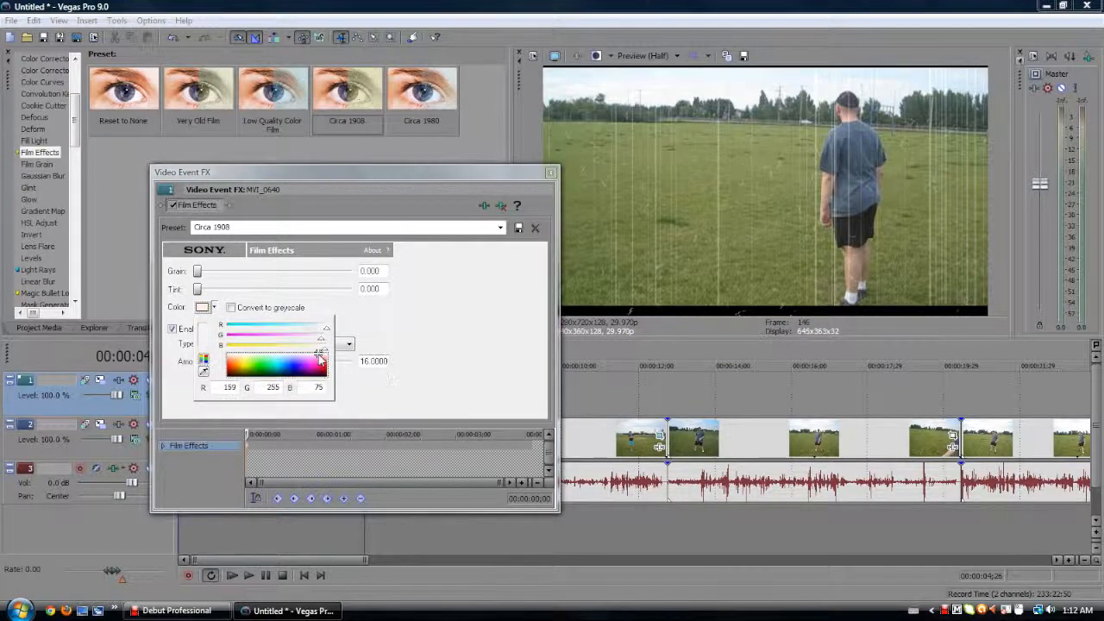
left_click(342, 326)
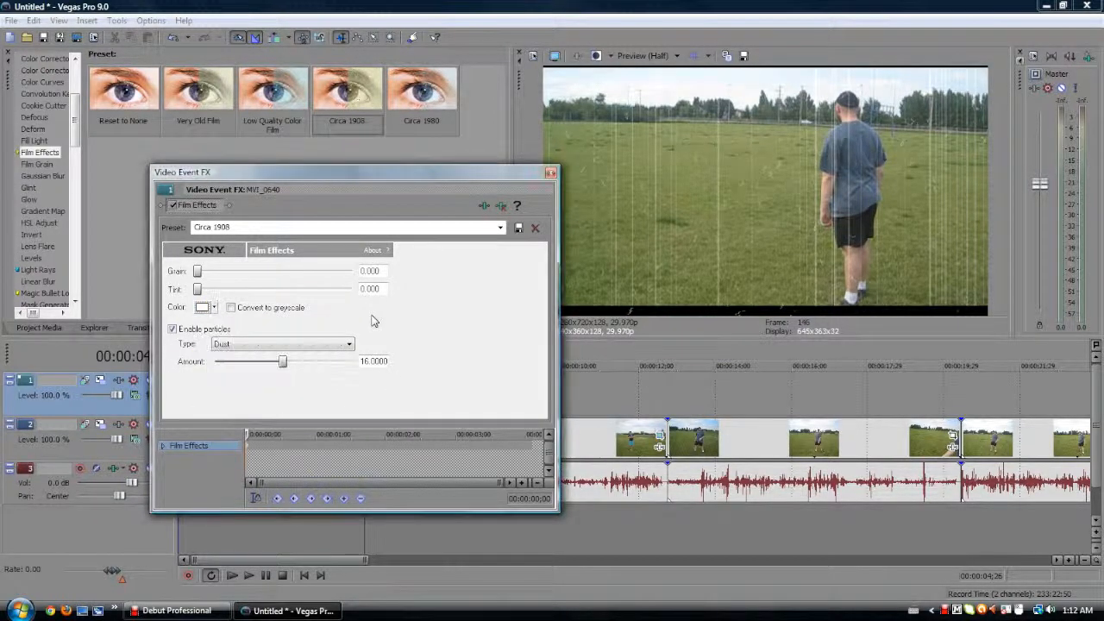
Raise the Film Effects tint to 1, lower it to 0.263, and try an orange-yellow tint color.
left_click_drag(199, 289, 446, 291)
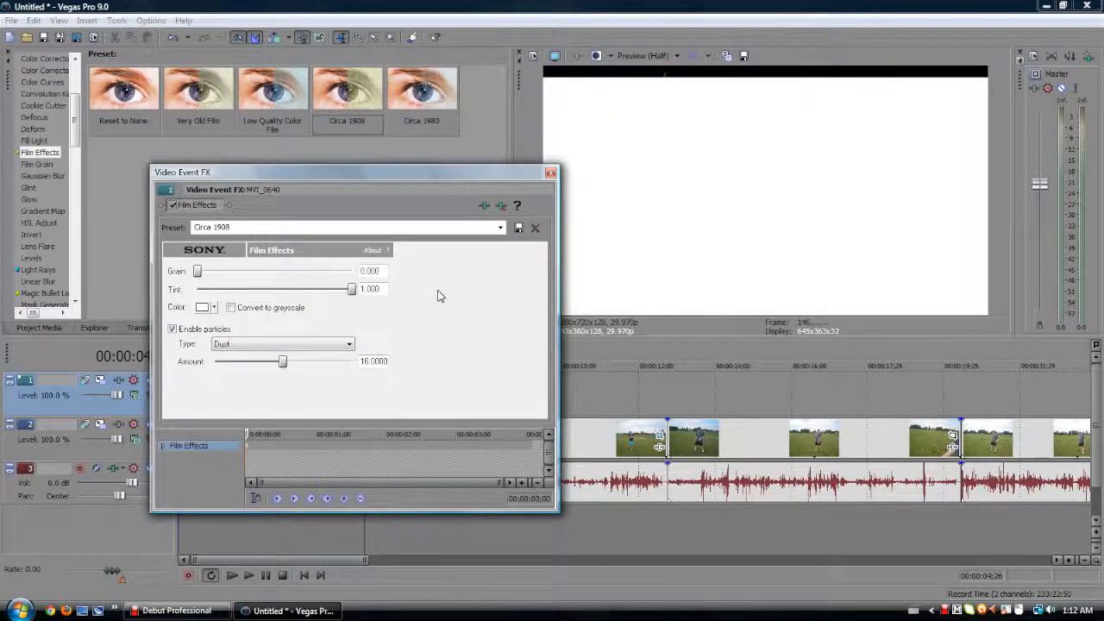
left_click_drag(351, 289, 238, 294)
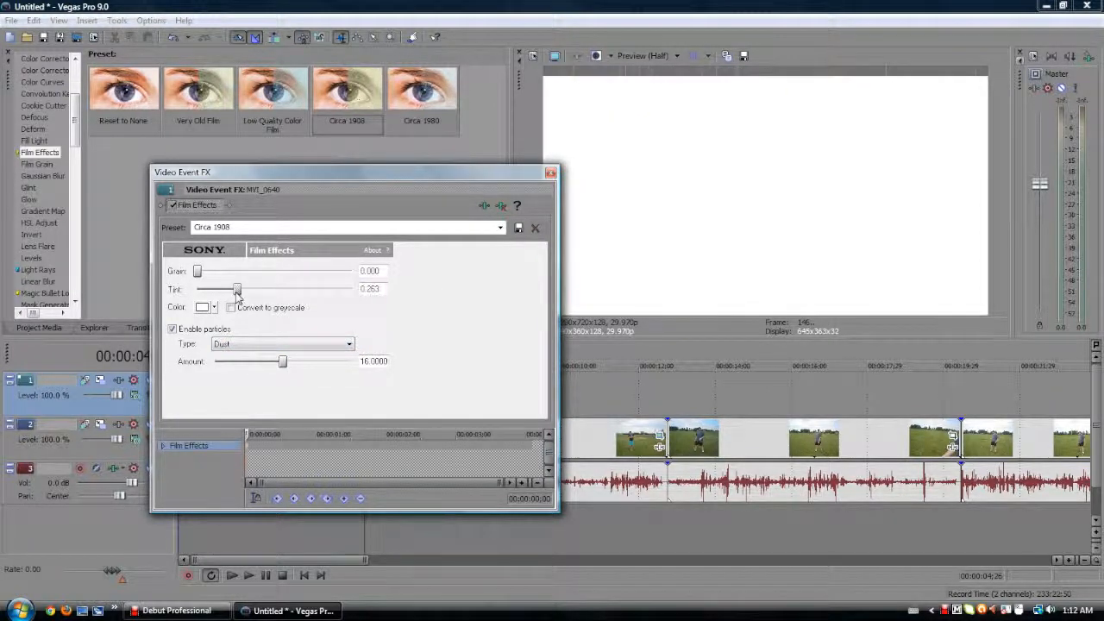
left_click(207, 307)
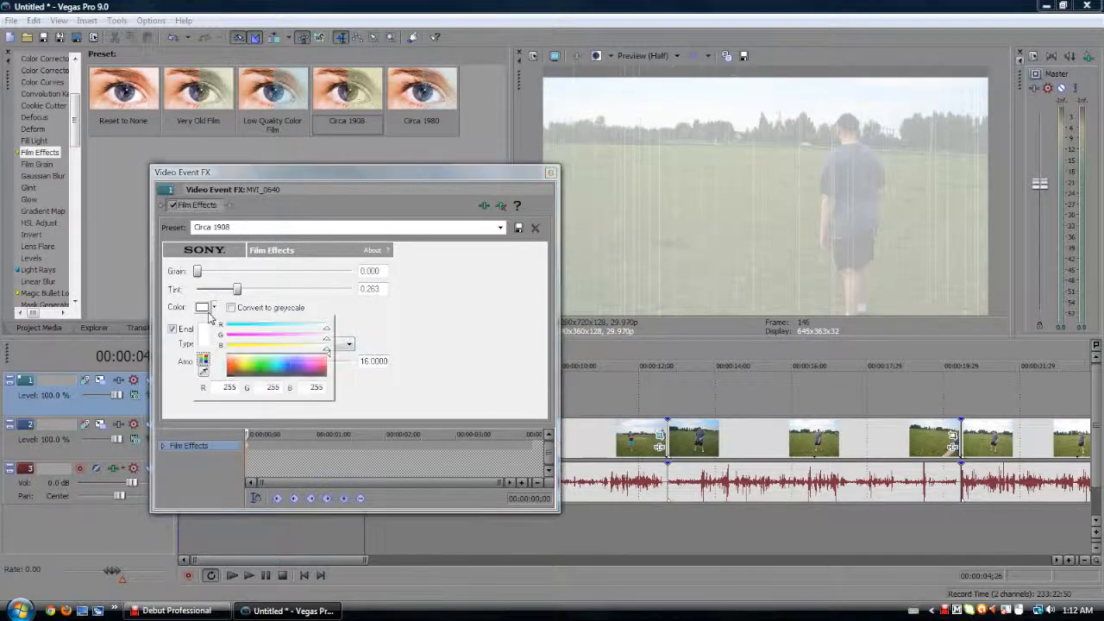
left_click(240, 367)
left_click(456, 312)
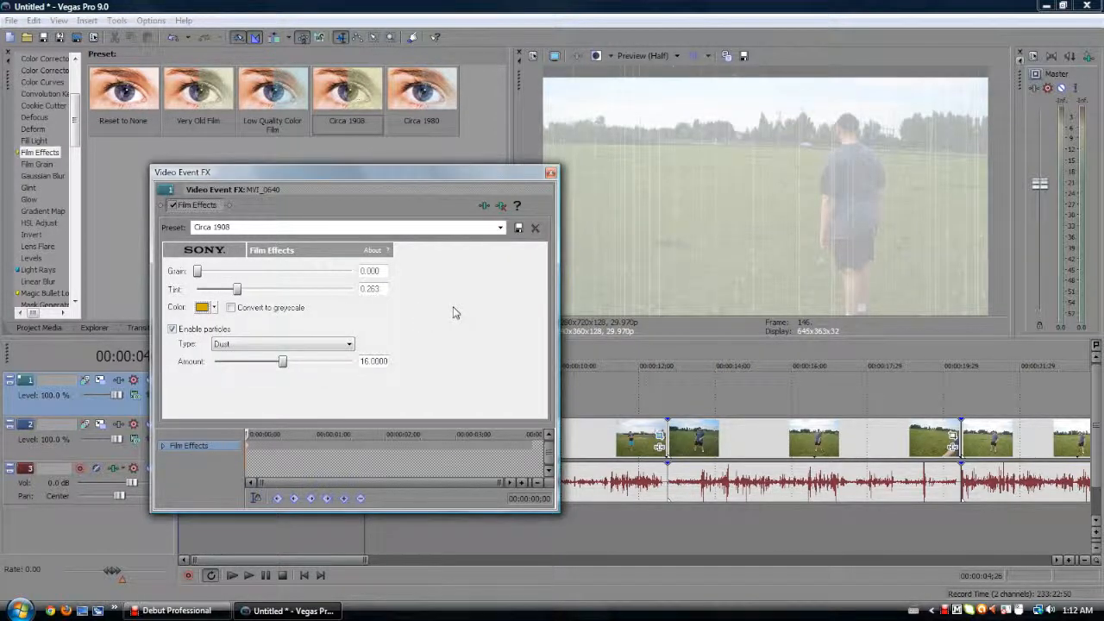
Change the Film Effects tint color to green (RGB 18, 255, 15) and reduce the tint to 0.
left_click(205, 307)
left_click(264, 369)
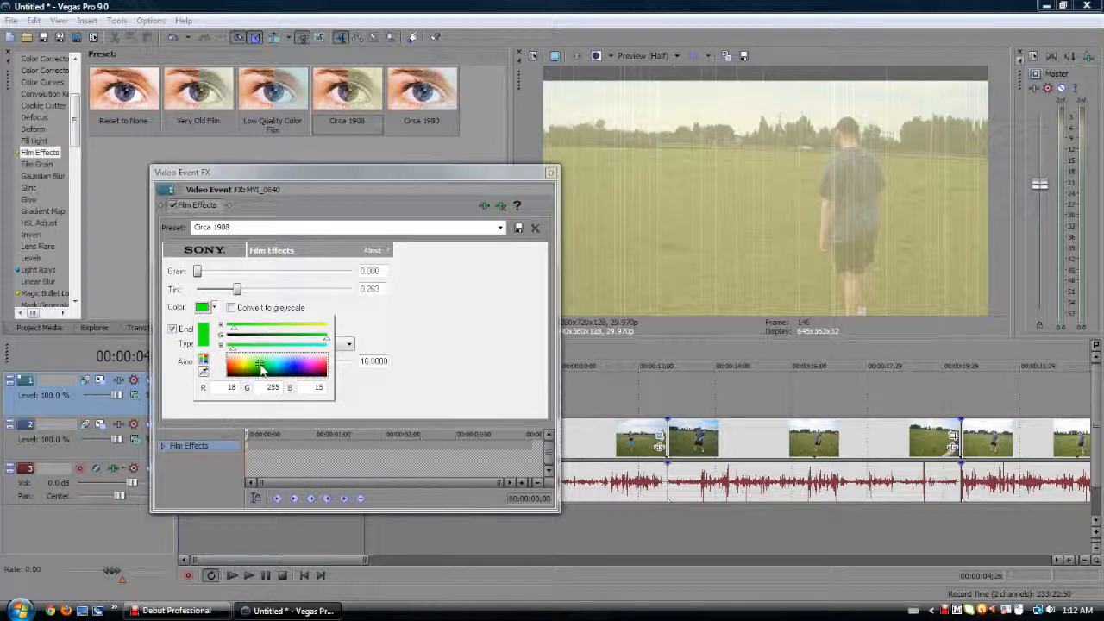
left_click(379, 361)
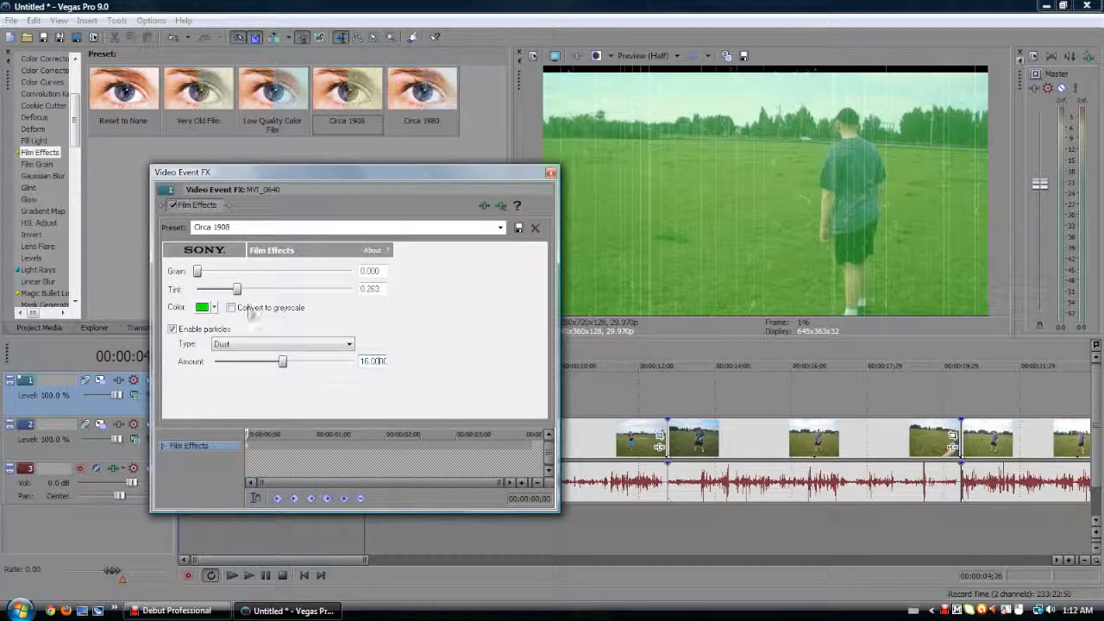
left_click_drag(238, 291, 198, 290)
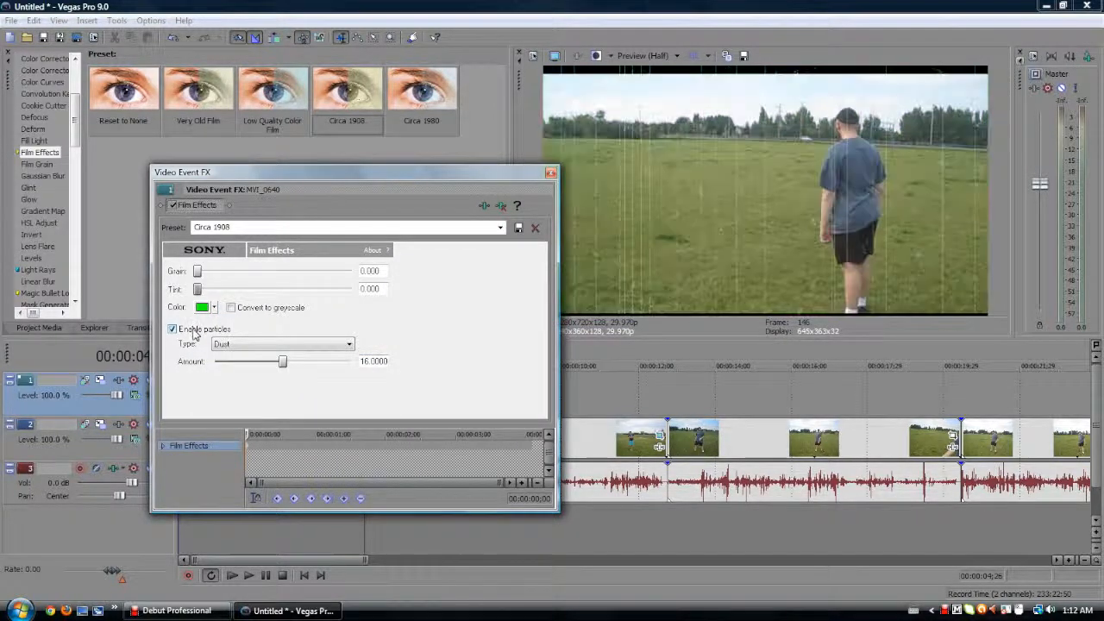
Set the Film Effects Jitter particle amount to 0, and remove the effect from the track 1 clip.
left_click(194, 334)
left_click(246, 344)
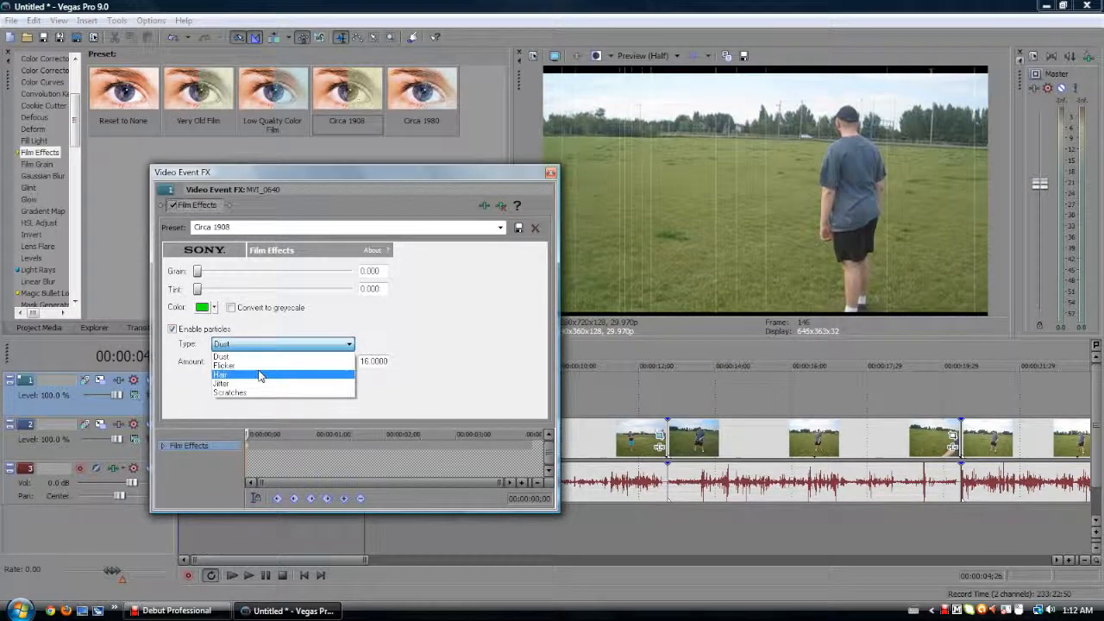
left_click(274, 345)
left_click(272, 347)
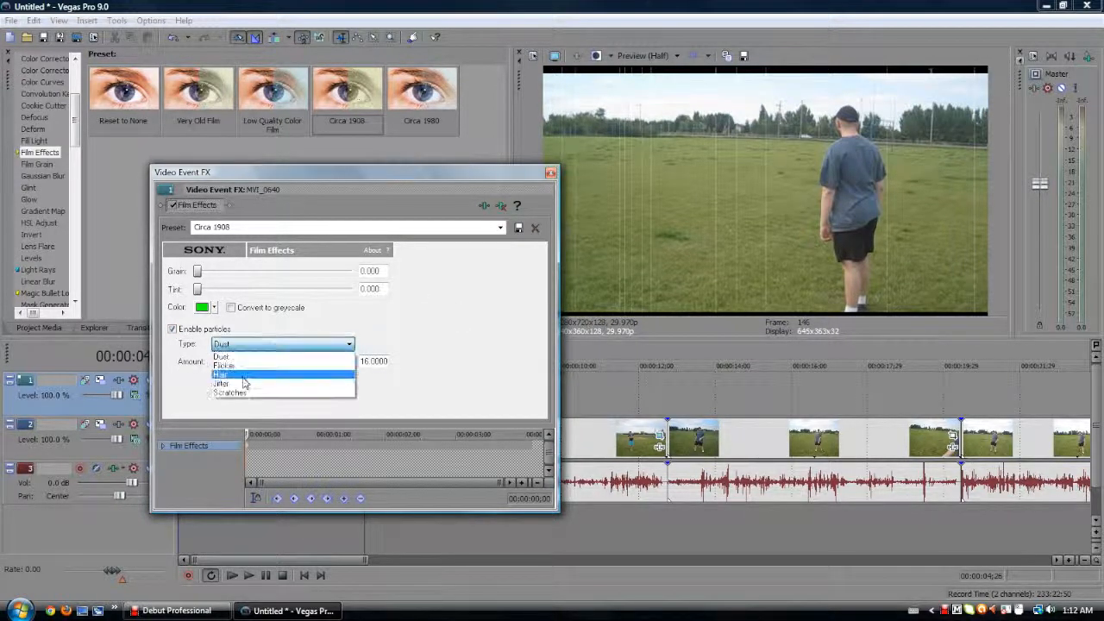
left_click(231, 391)
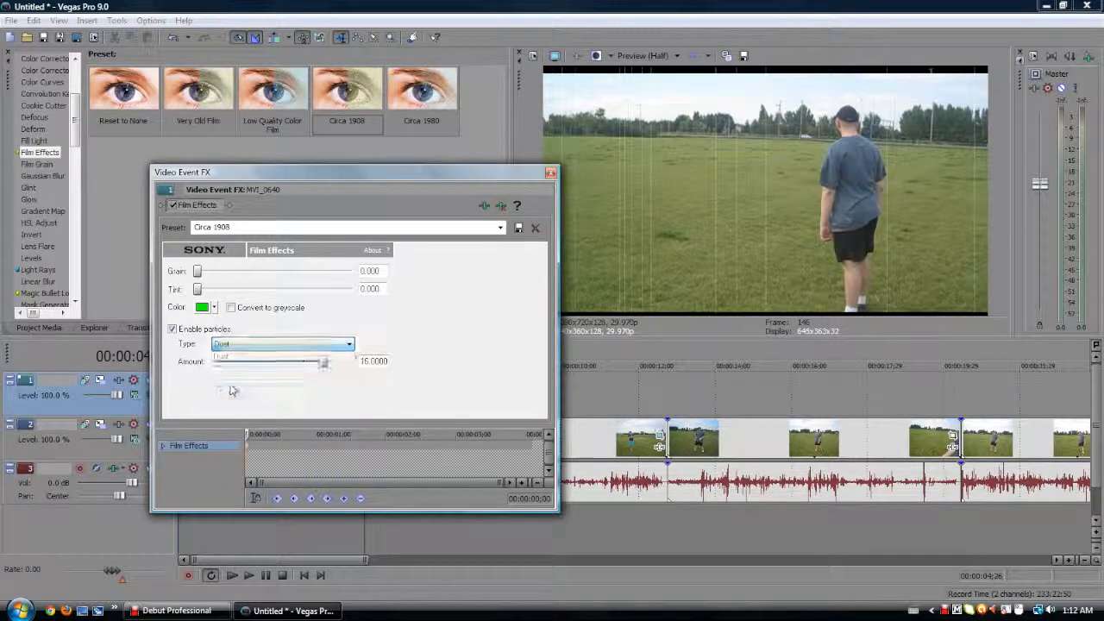
left_click_drag(325, 364, 215, 364)
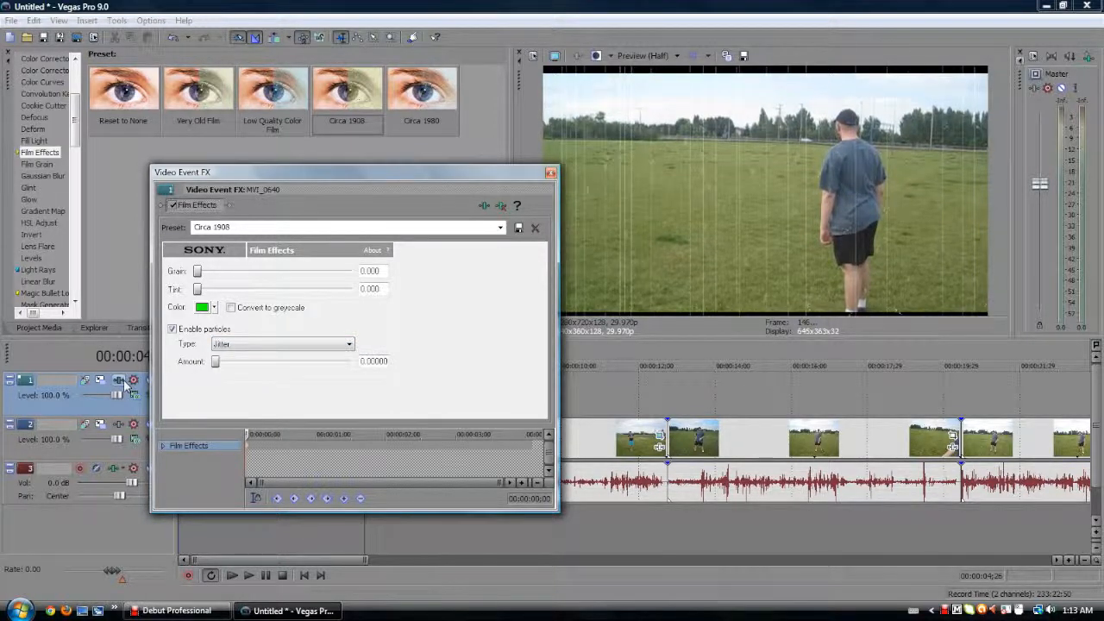
left_click(332, 345)
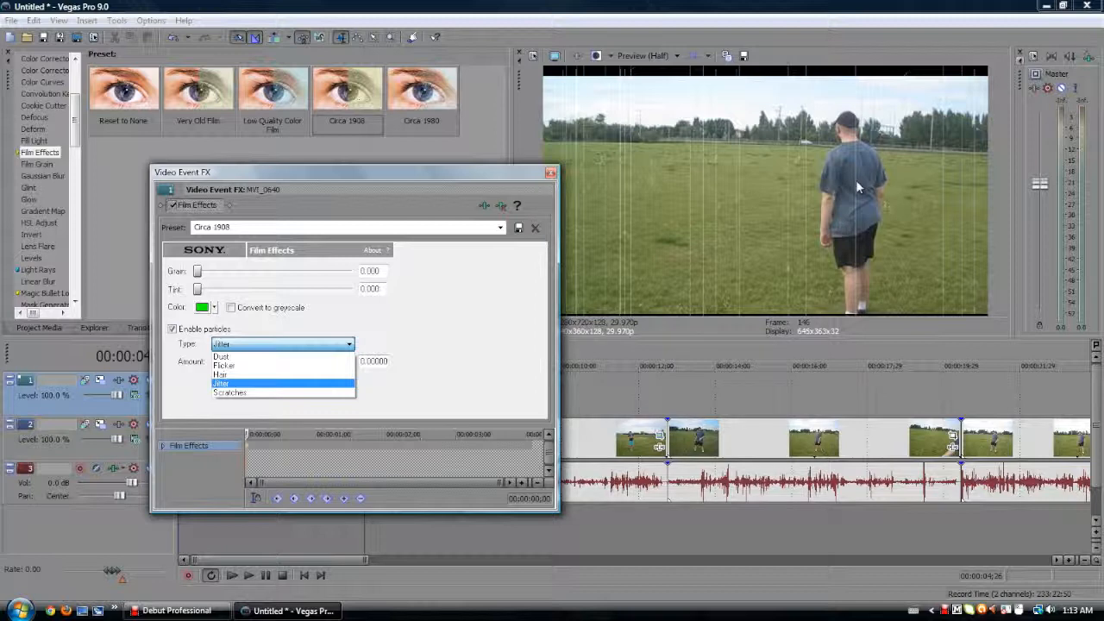
key("Return")
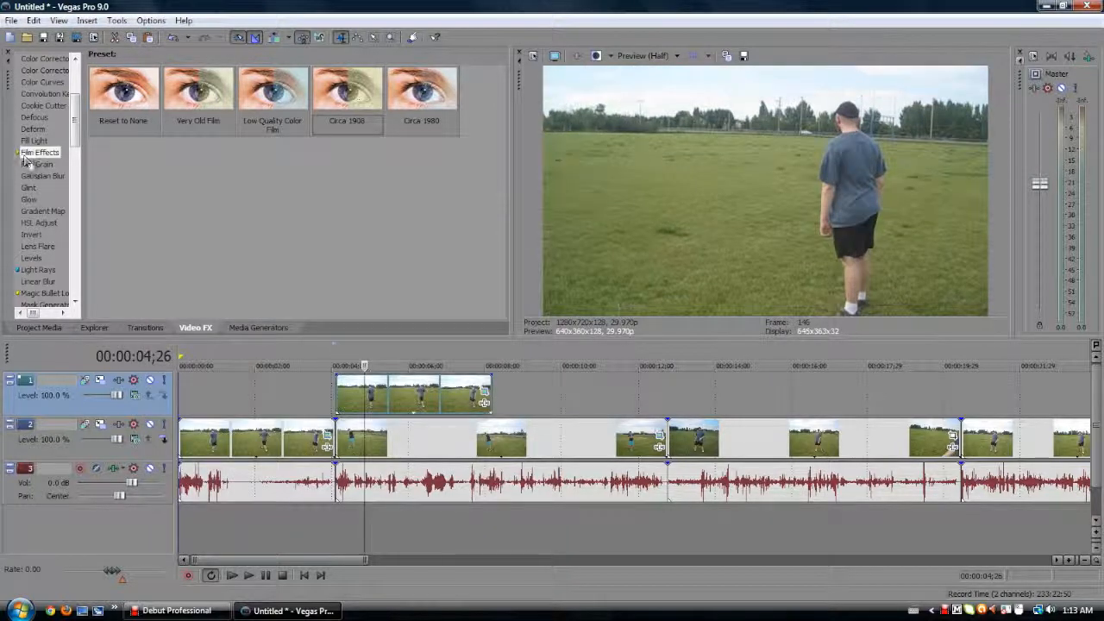
Look over the Film Grain presets, and apply Gaussian Blur with the Medium Blur preset to the track 1 clip.
left_click(26, 162)
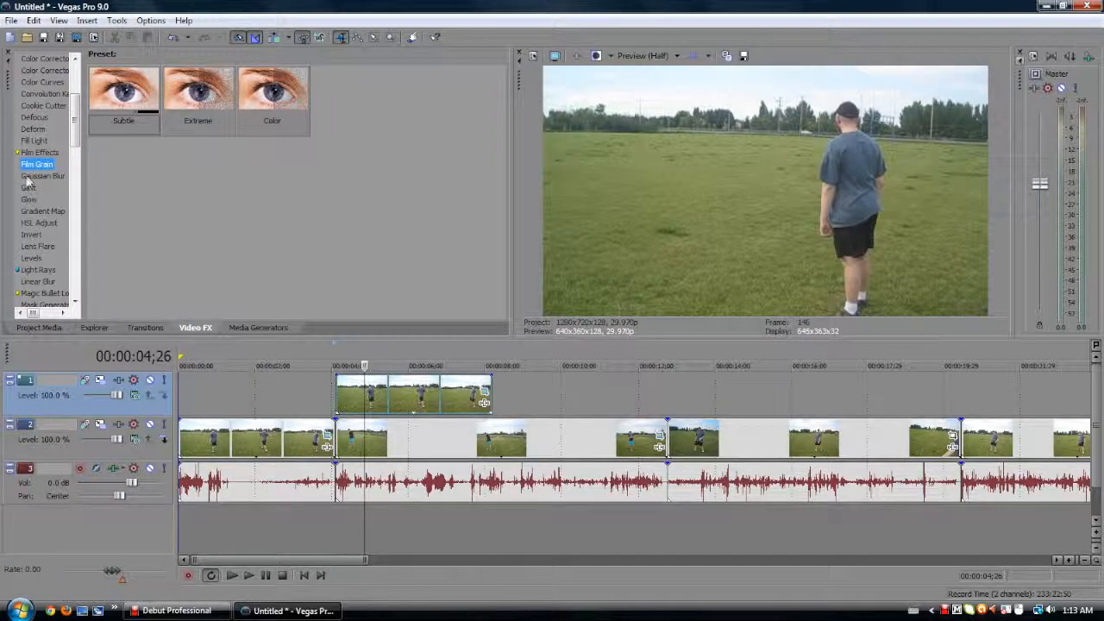
left_click(28, 177)
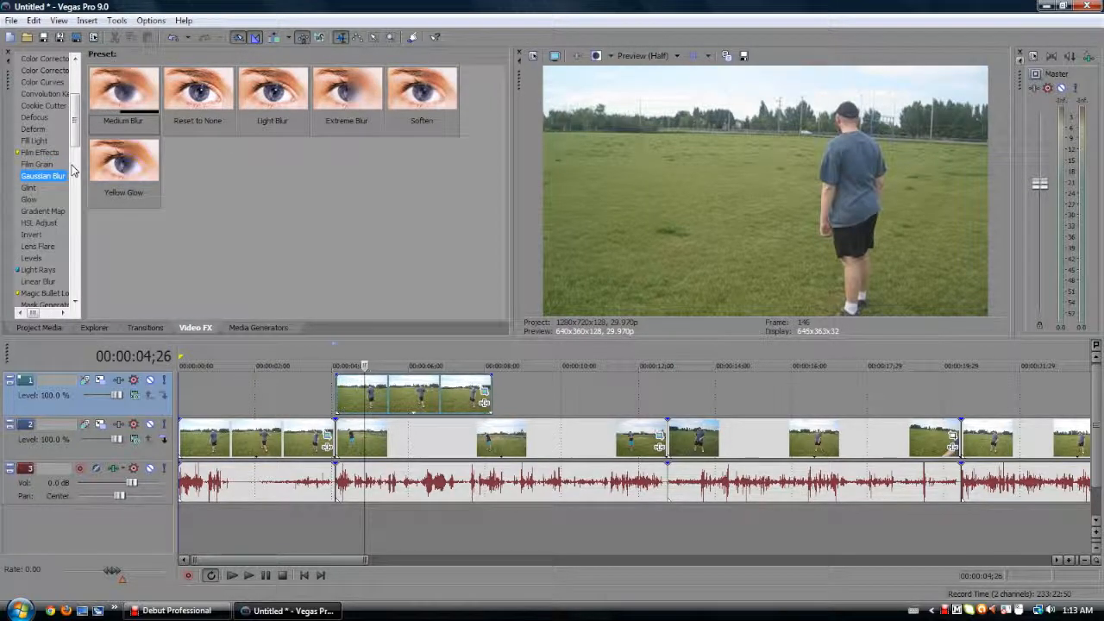
left_click_drag(123, 95, 313, 339)
left_click_drag(377, 401, 380, 402)
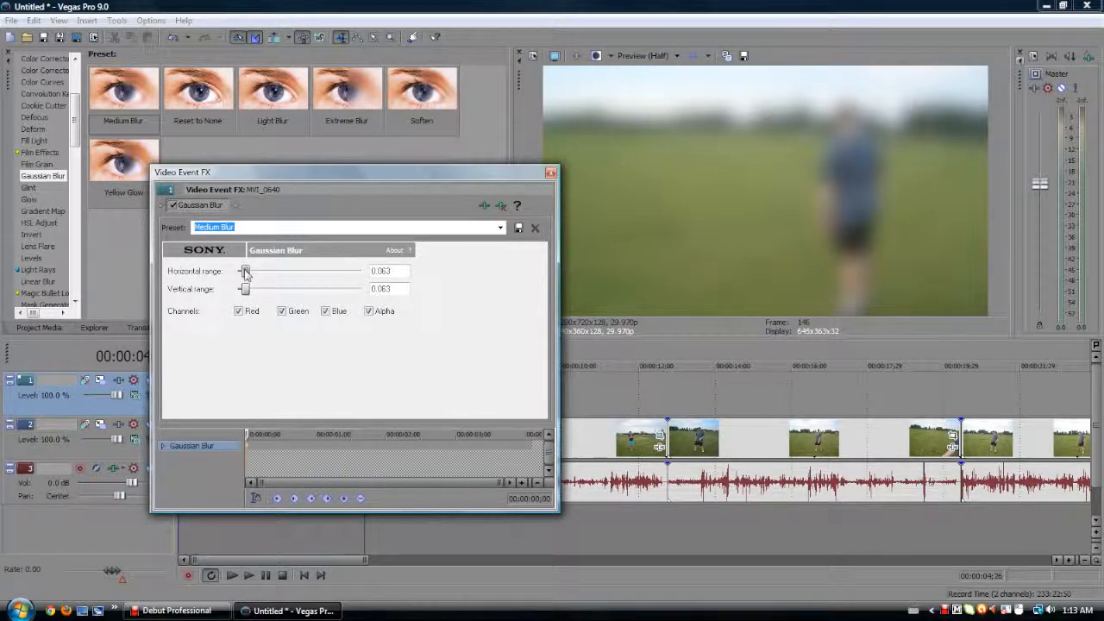
Animate Gaussian Blur from horizontal and vertical ranges of 0.469 at the clip's start to 0 at 00:00:01;28, and close the effect settings.
left_click_drag(245, 290, 296, 290)
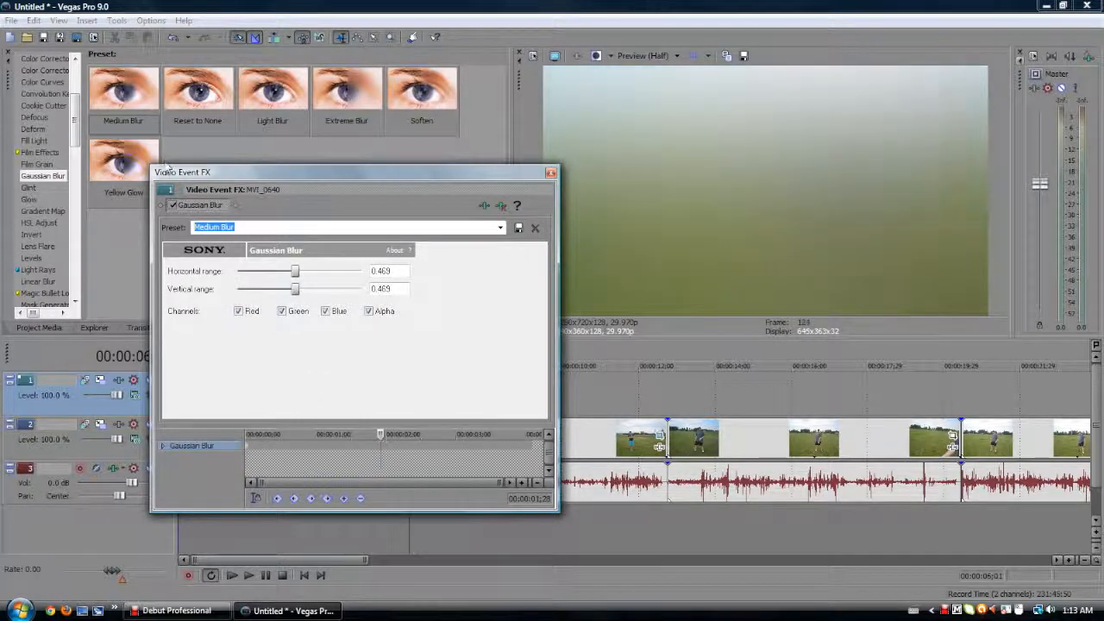
left_click_drag(296, 289, 237, 274)
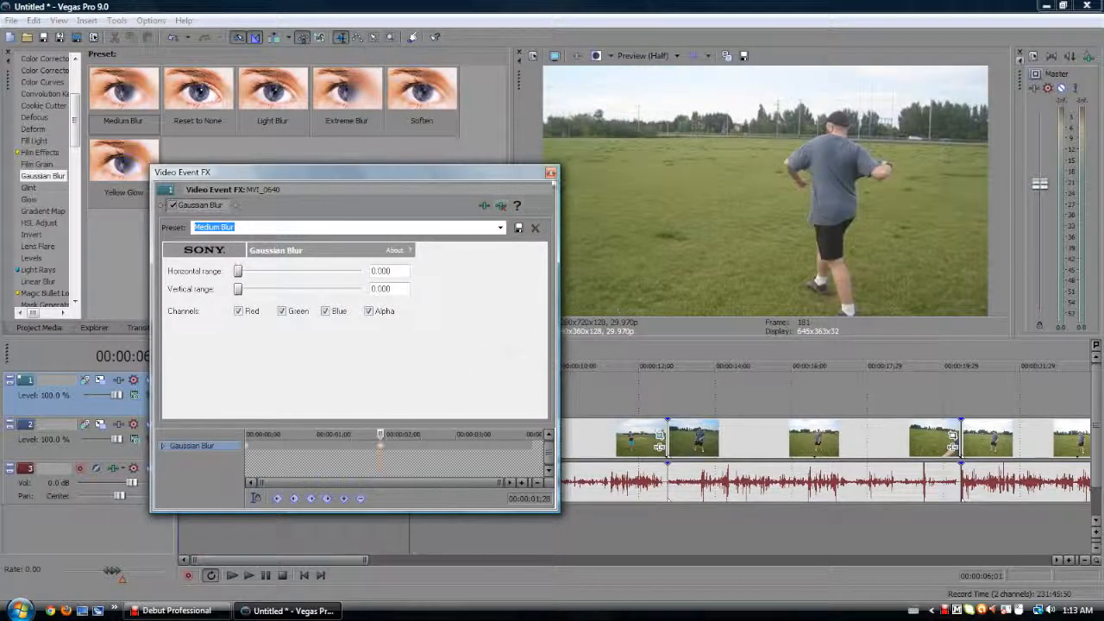
left_click(551, 173)
Play the blur over a loop region from 00:00:04;03 to 00:00:06;13, and extend the region to 00:00:07;13.
left_click_drag(336, 355, 424, 356)
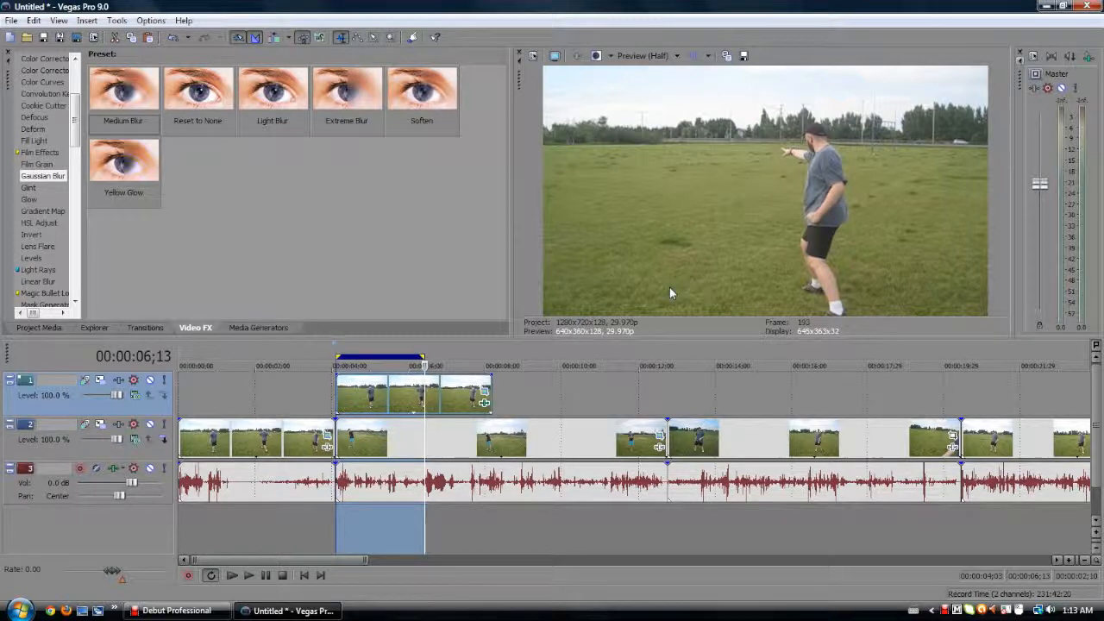
key("space")
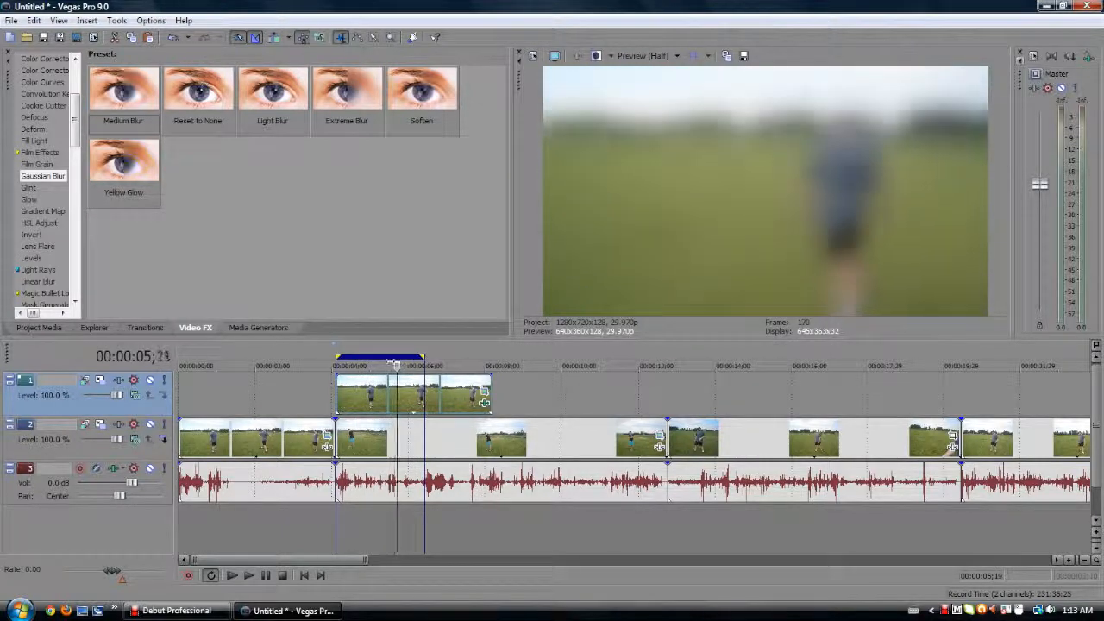
double_click(362, 360)
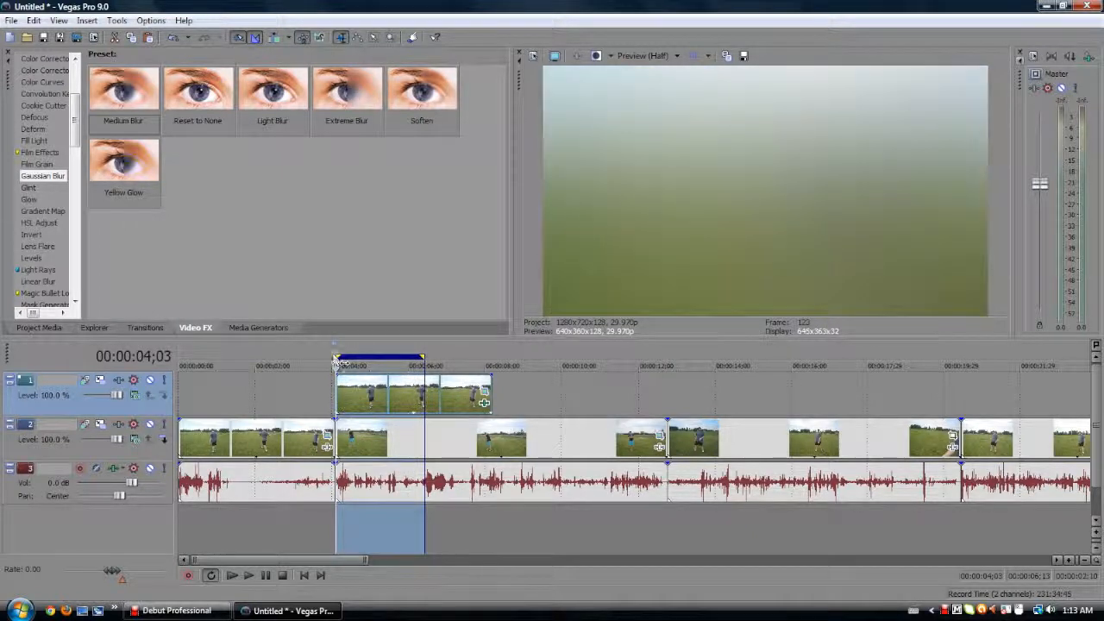
left_click_drag(467, 351, 338, 352)
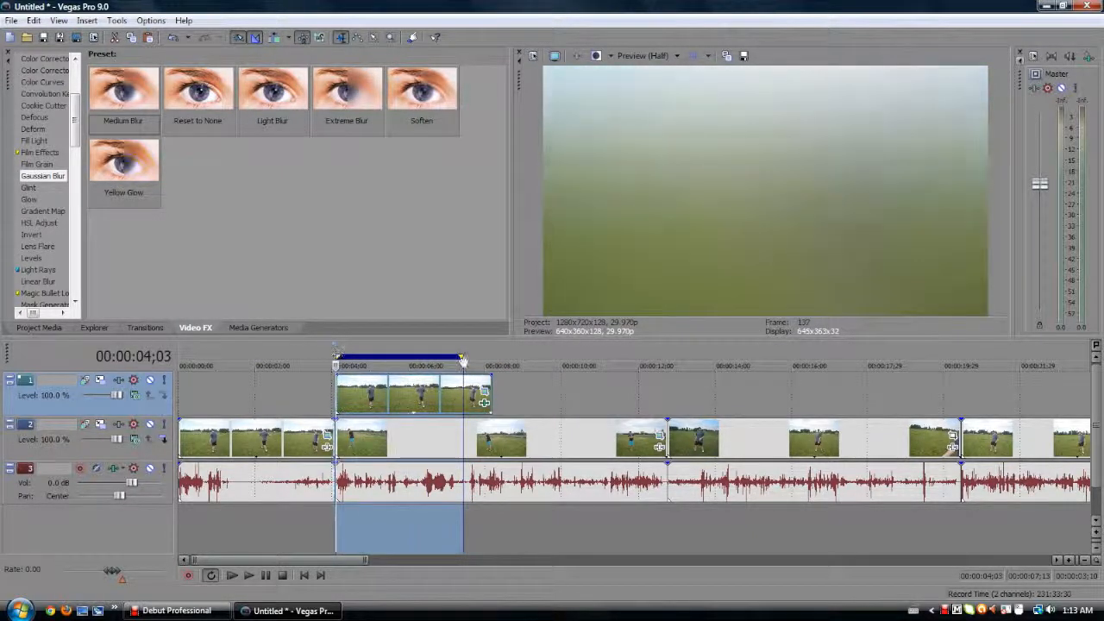
Preview the blurred upper-track clip over a shortened loop region, and remove its Gaussian Blur effect.
left_click_drag(463, 355, 424, 355)
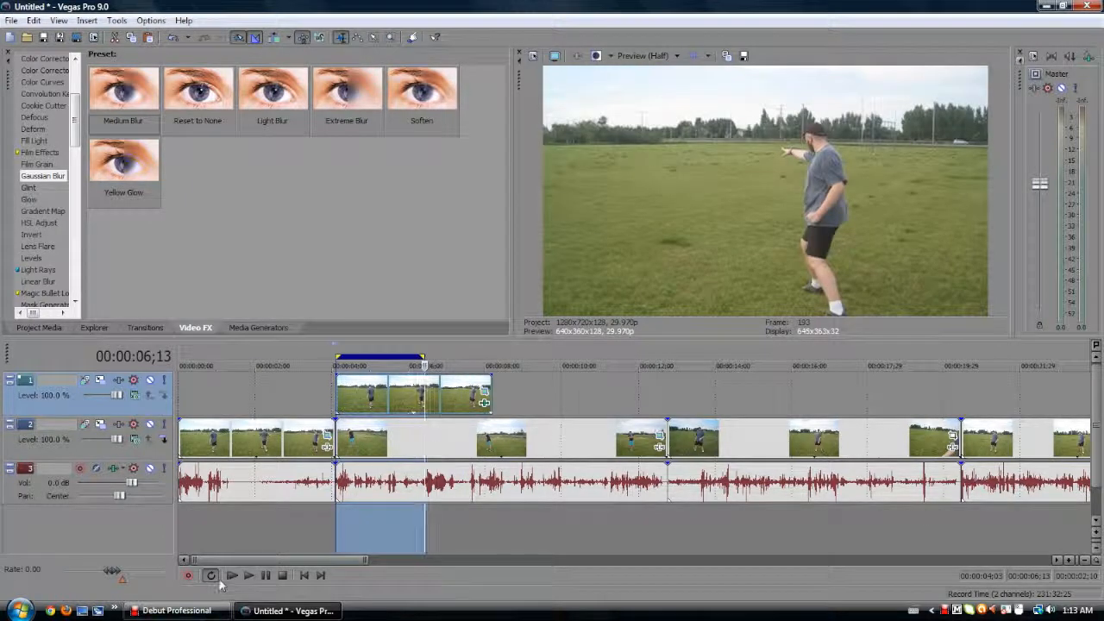
left_click(249, 576)
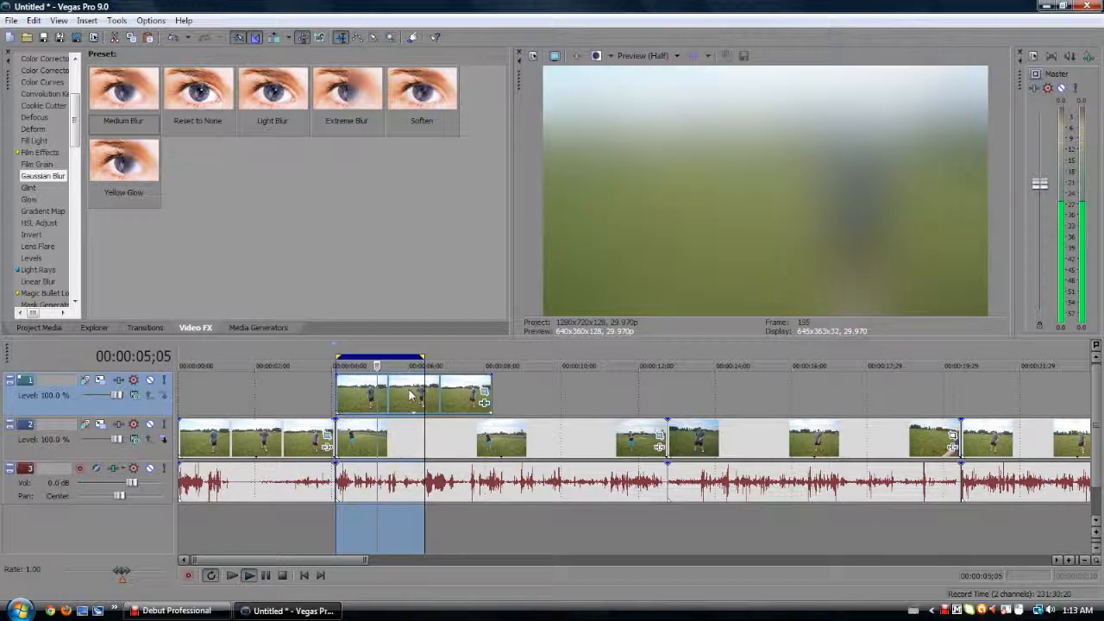
left_click(462, 363)
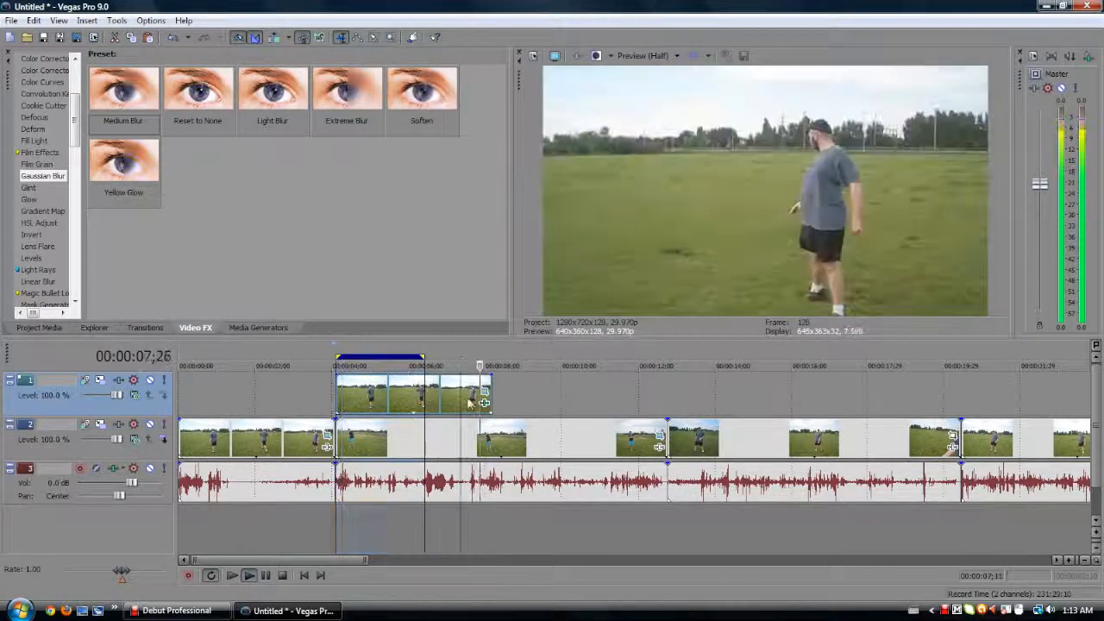
left_click(484, 403)
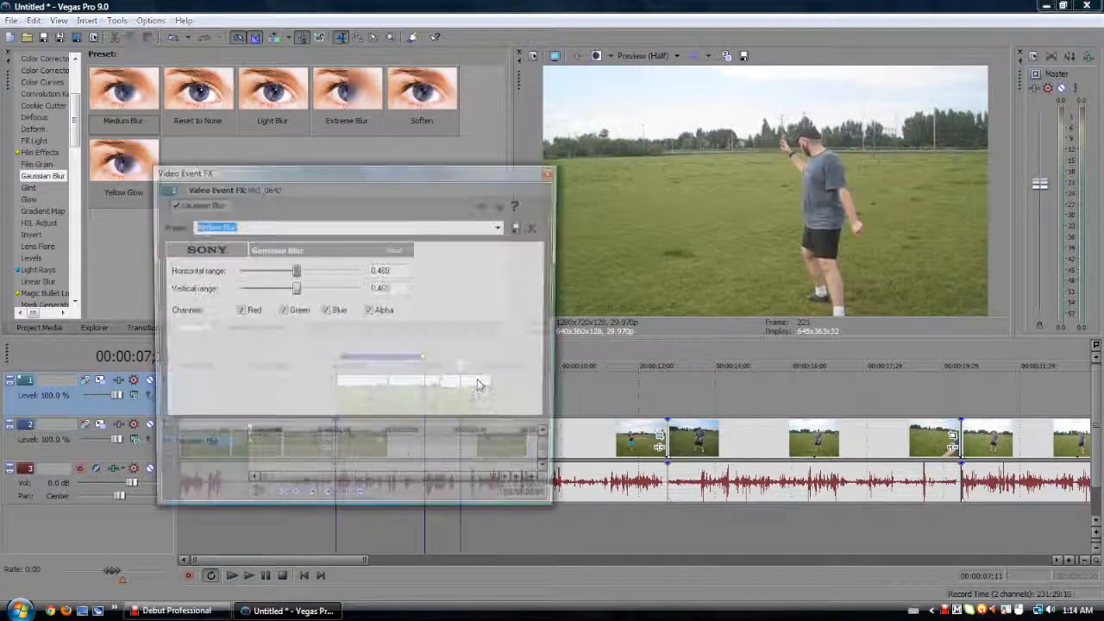
left_click(550, 173)
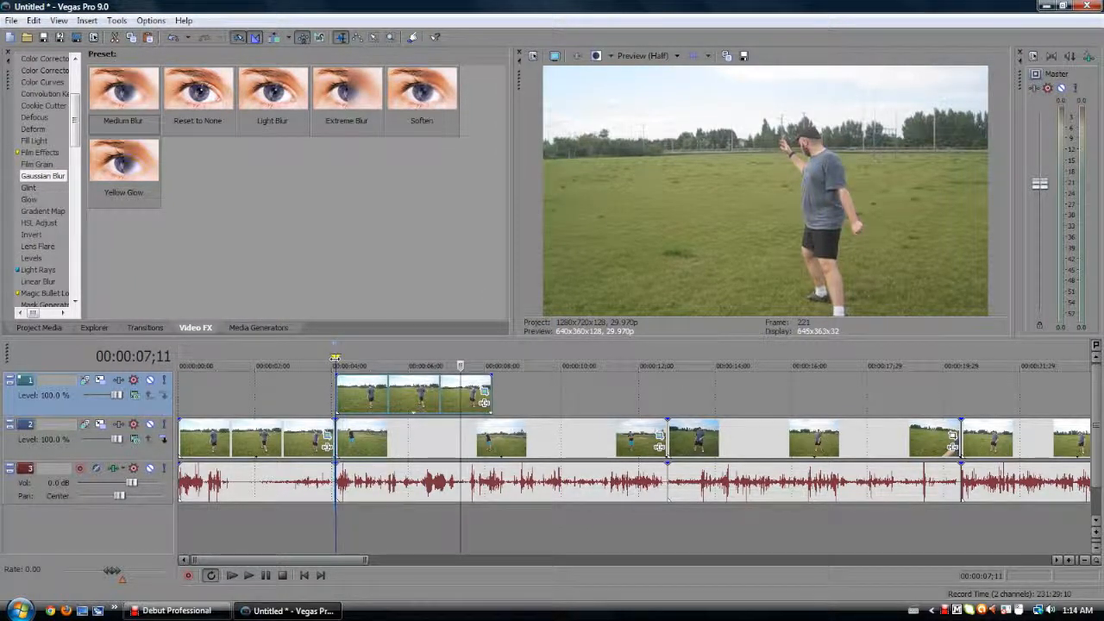
Try the Glint effect's Sparkle preset on the upper-track clip and remove it.
left_click(28, 187)
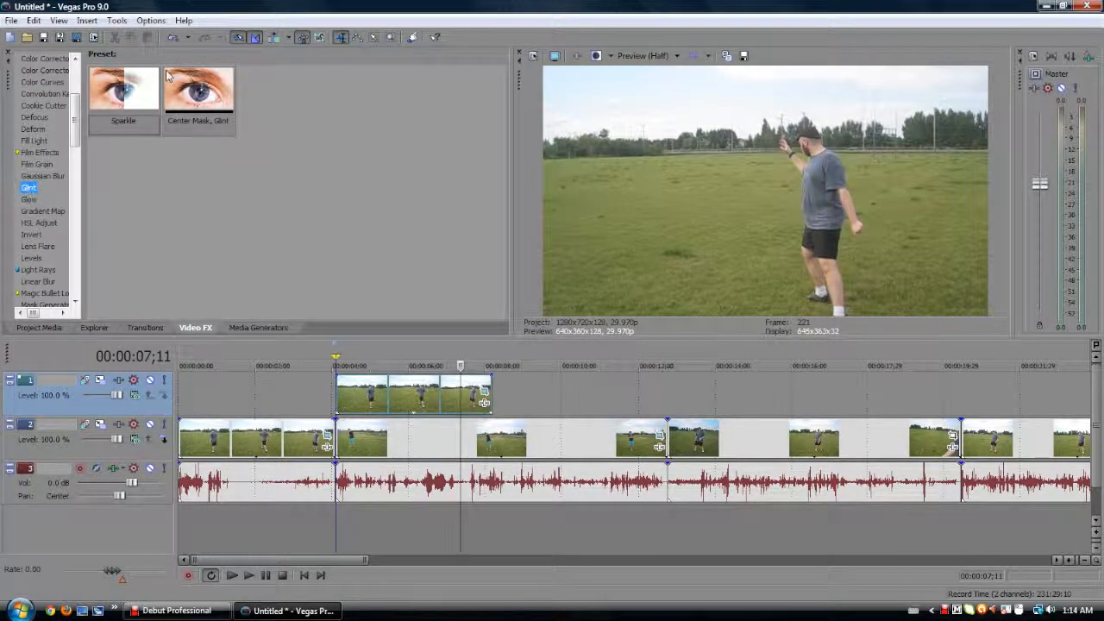
left_click_drag(116, 90, 414, 407)
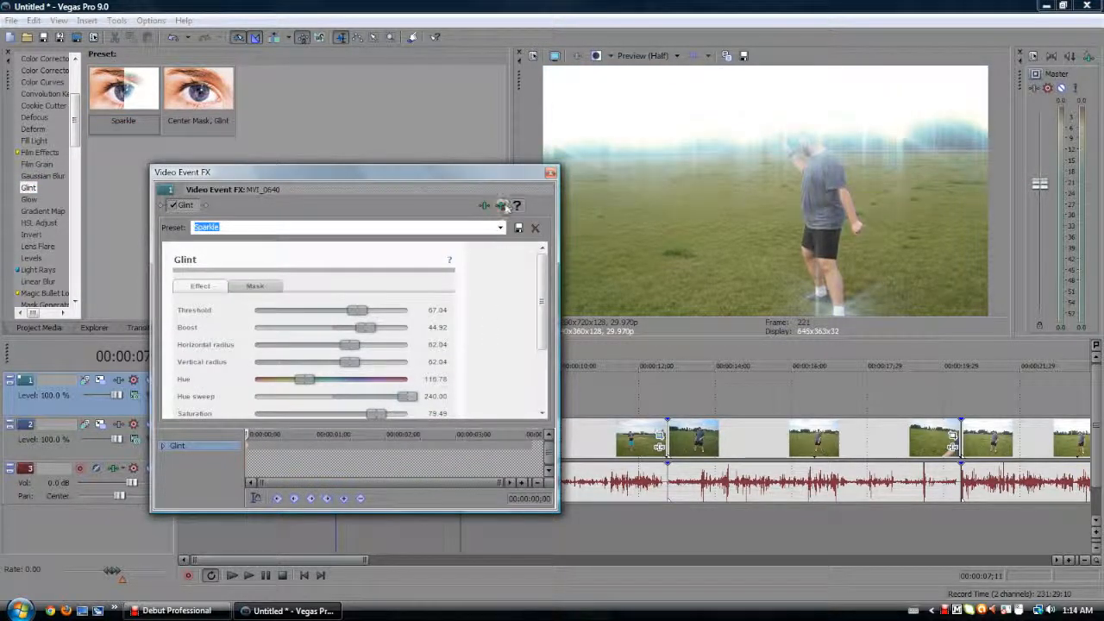
left_click(502, 208)
Try the Glow effect's White Highlights preset on the upper-track clip and remove it.
left_click(29, 199)
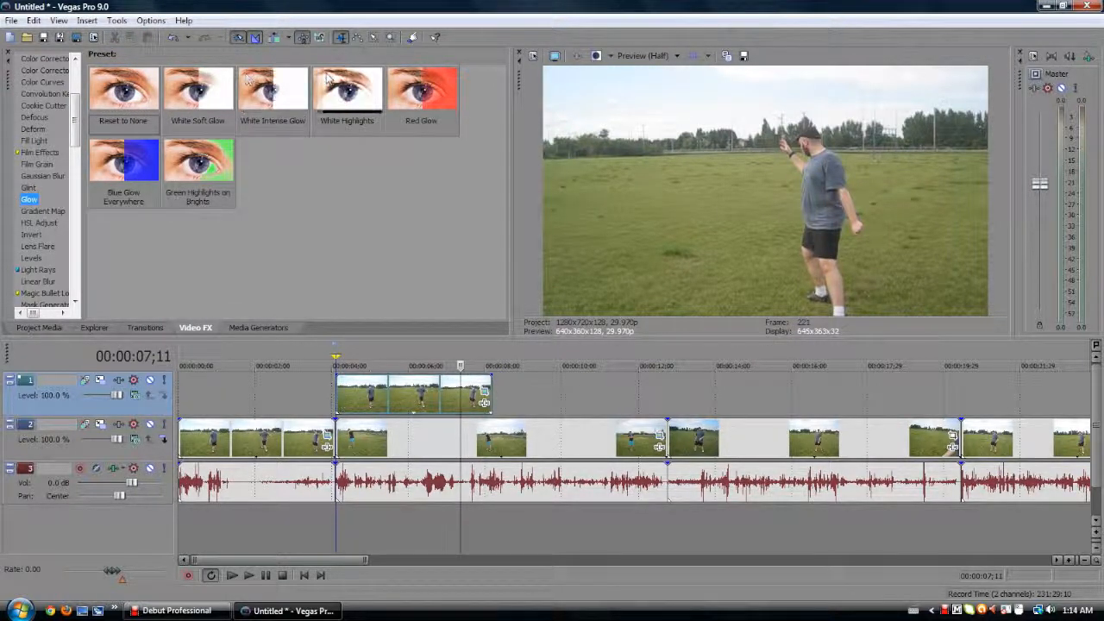
left_click_drag(327, 77, 418, 403)
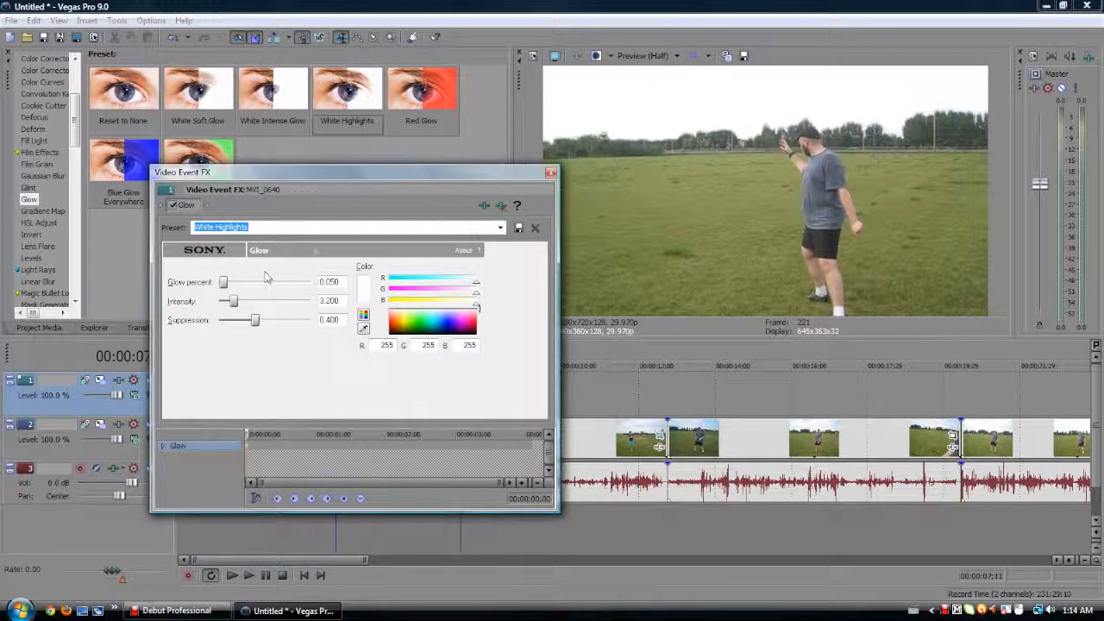
left_click(550, 172)
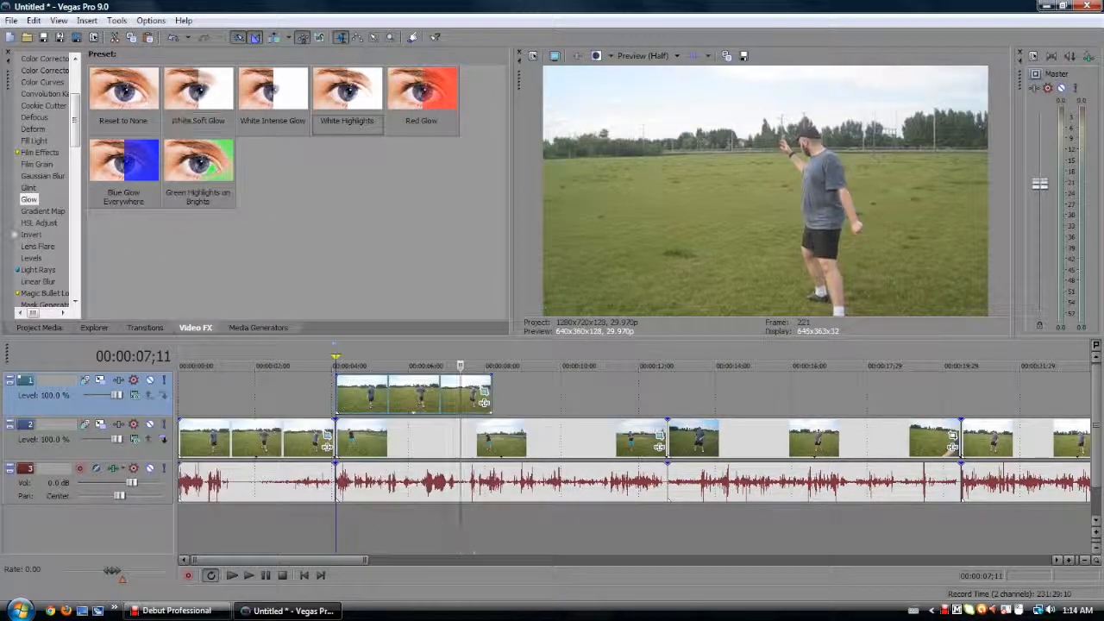
Try the Invert effect's 100% Inversion preset on the upper-track clip and remove it.
left_click(31, 234)
scroll(46, 257, "down", 2)
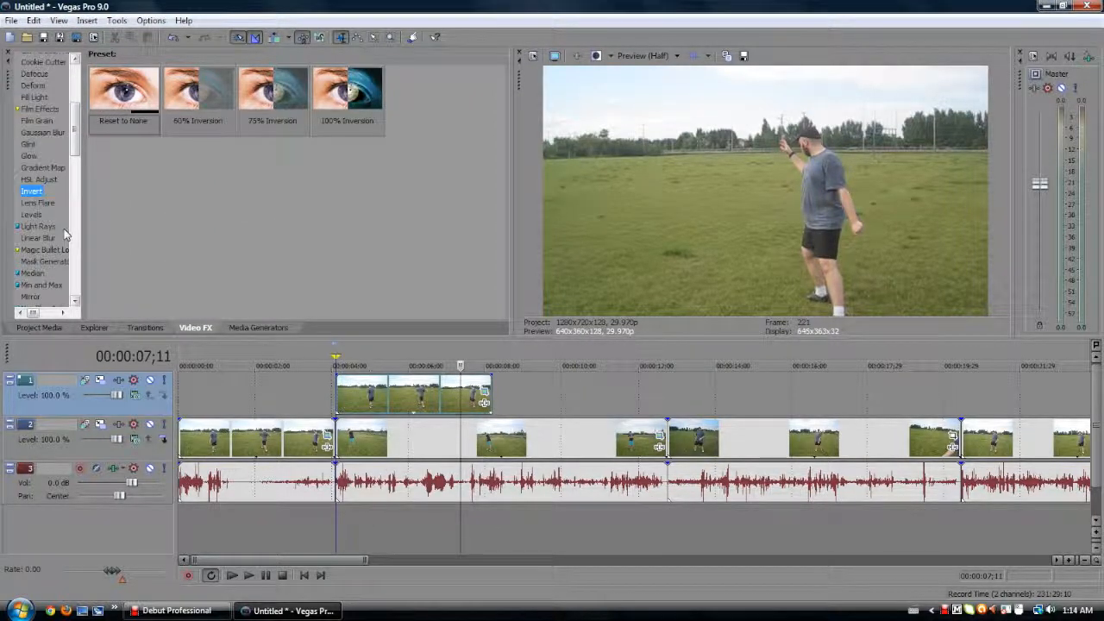
left_click_drag(352, 93, 444, 406)
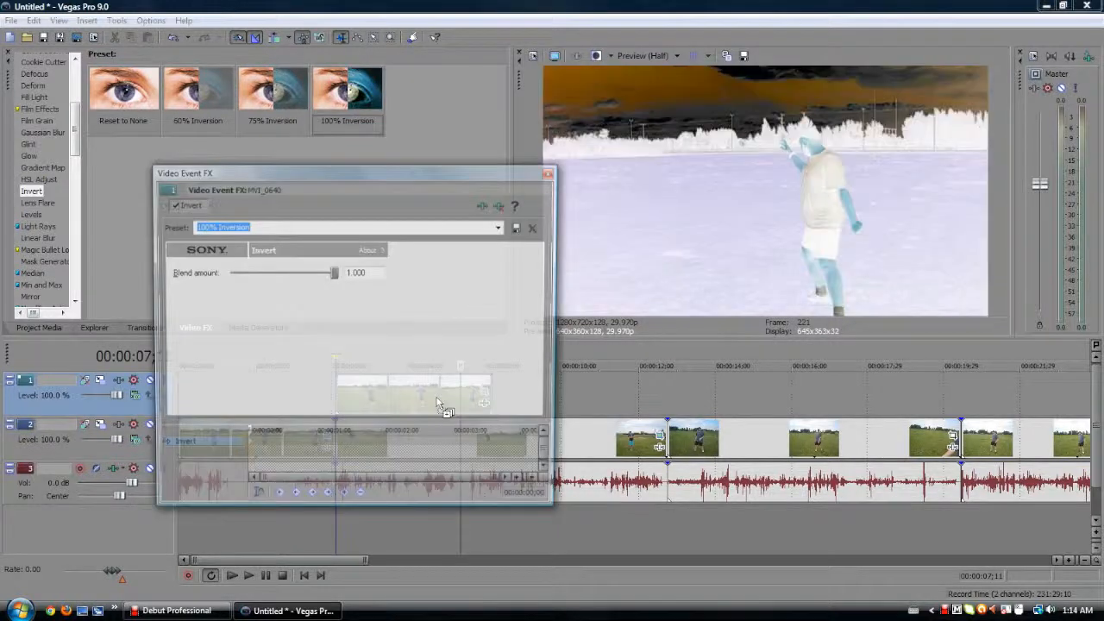
left_click(500, 205)
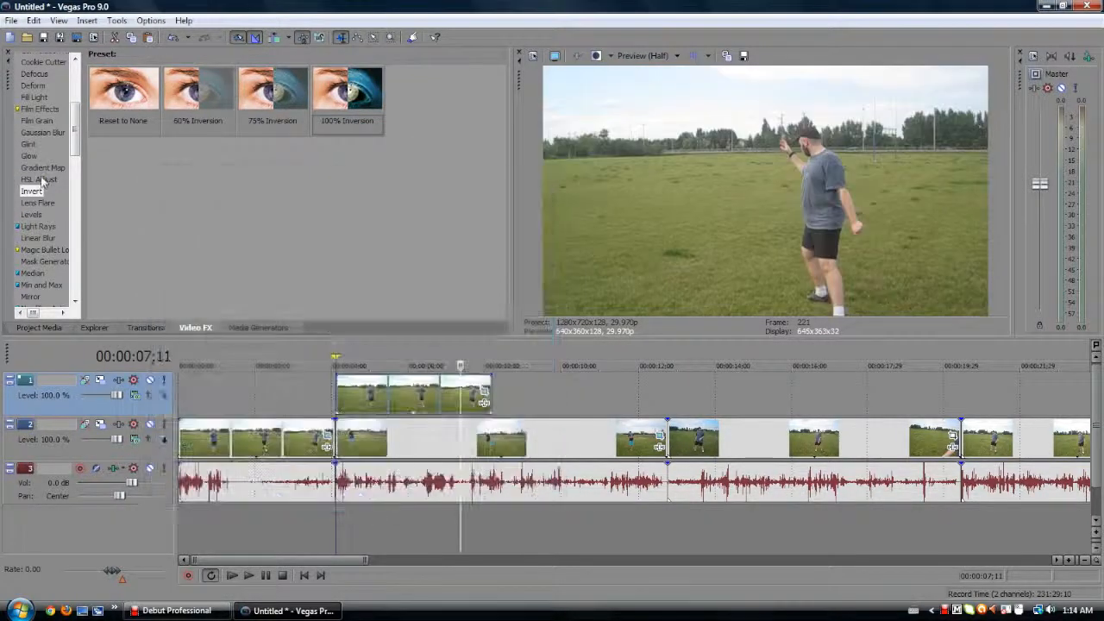
Apply the Lens Flare 105mm Prime Lens preset to the upper-track clip and move the light source to the frame's right edge.
left_click(37, 203)
left_click_drag(200, 93, 431, 384)
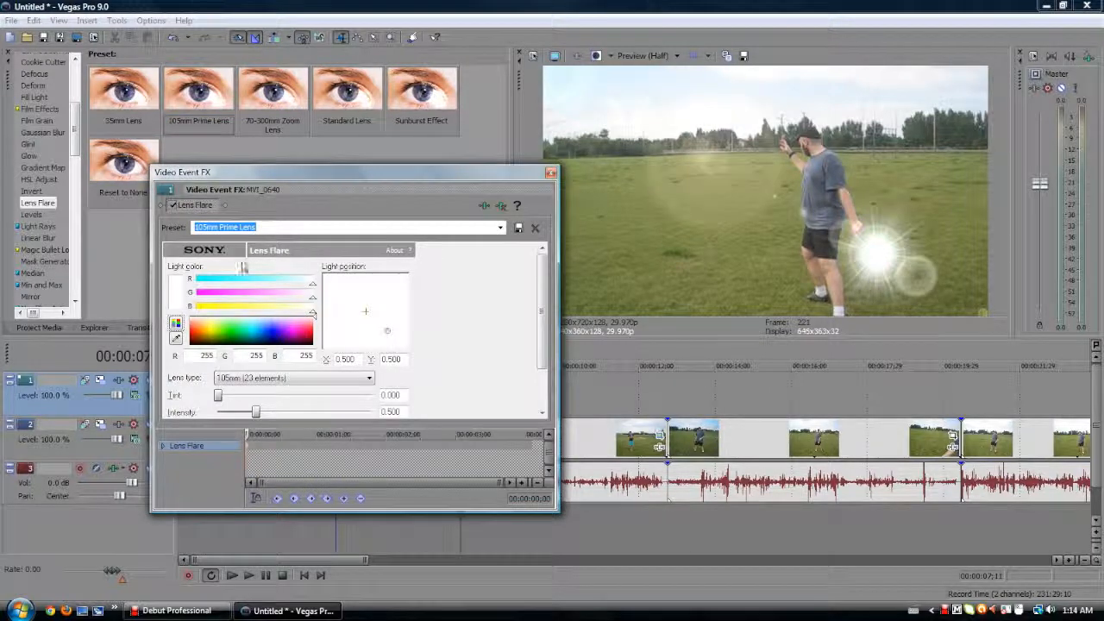
left_click_drag(385, 330, 407, 308)
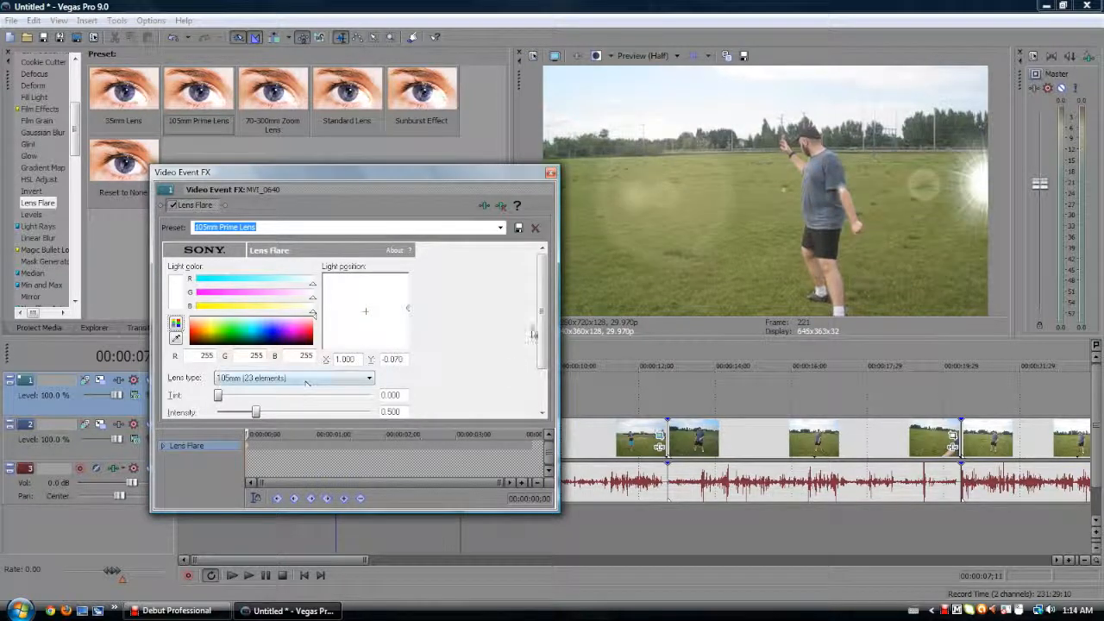
Try the Standard and 70-300mm lens types for the flare, and remove the Lens Flare effect from the clip.
scroll(306, 383, "down", 3)
left_click(302, 321)
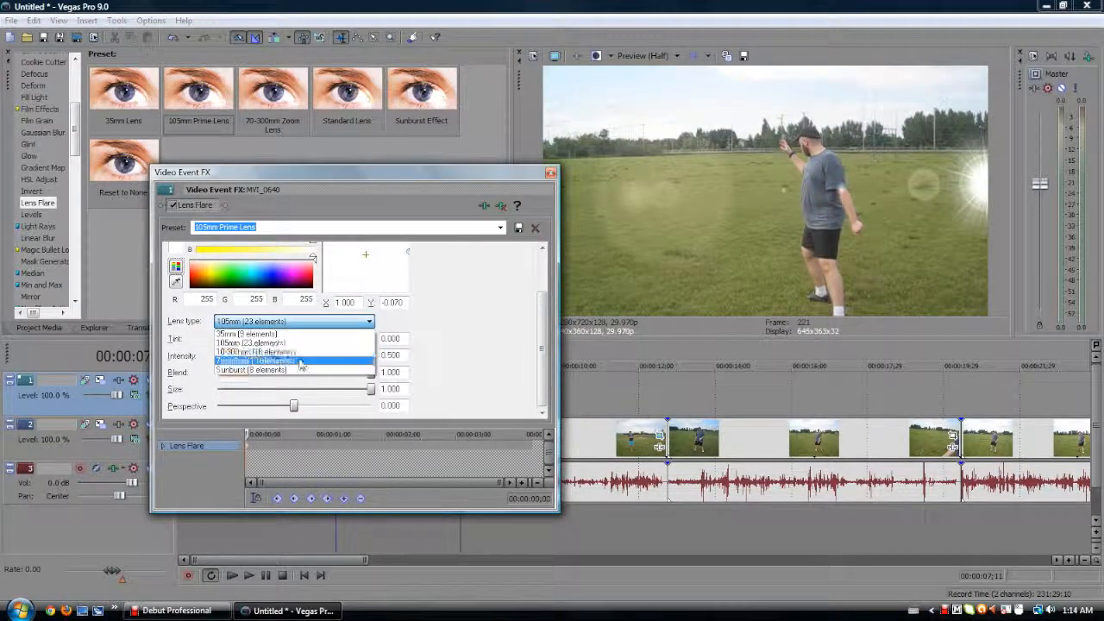
left_click(301, 361)
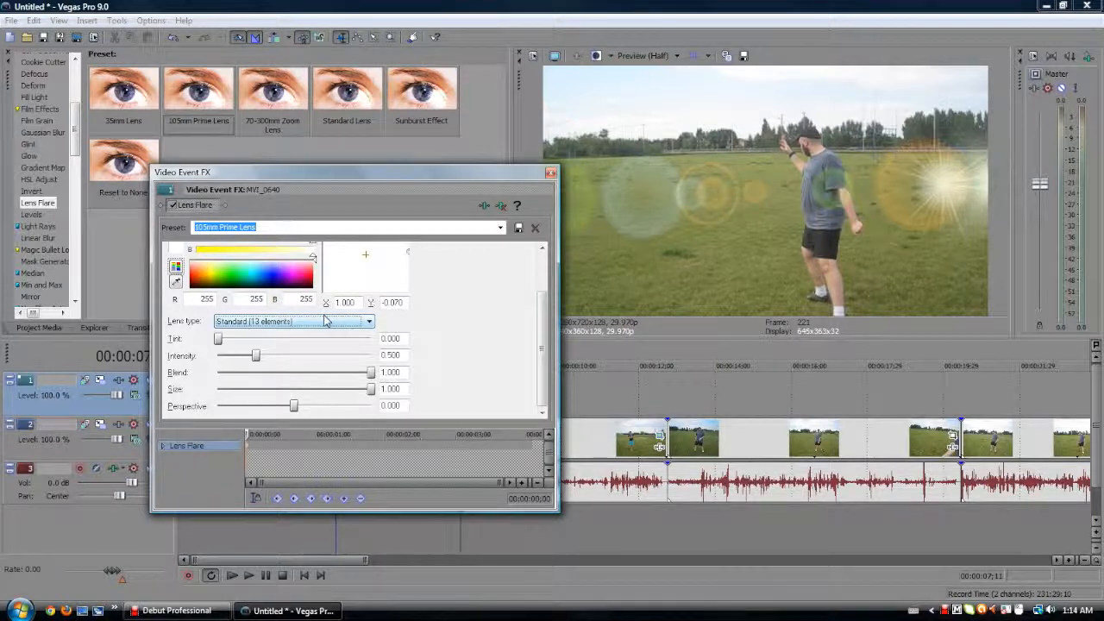
left_click(326, 321)
left_click(302, 352)
left_click(298, 323)
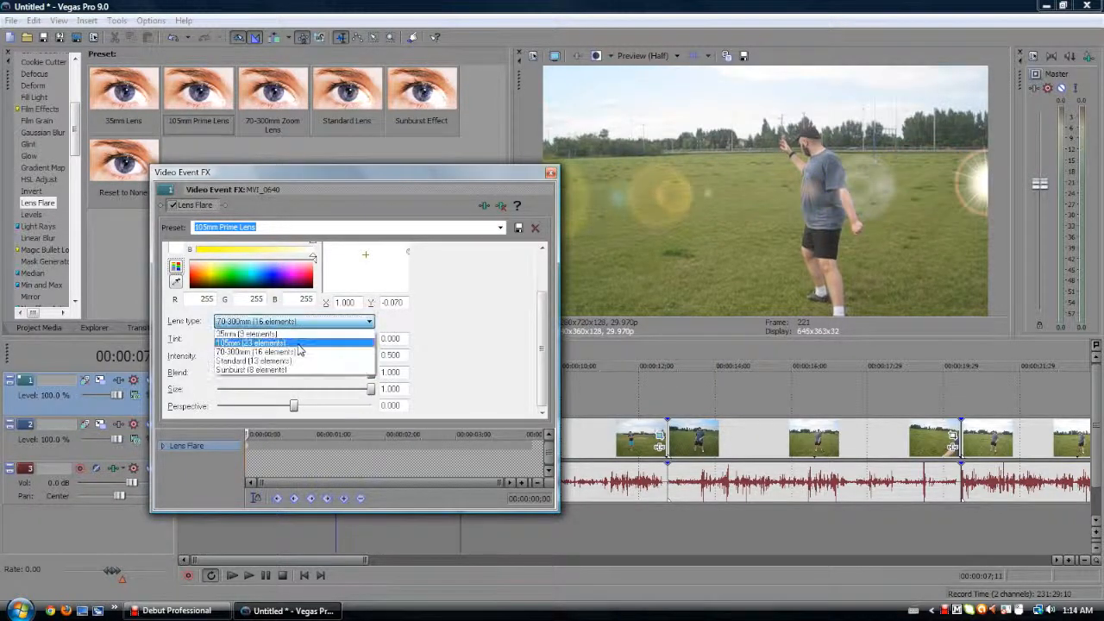
left_click(533, 343)
left_click(499, 207)
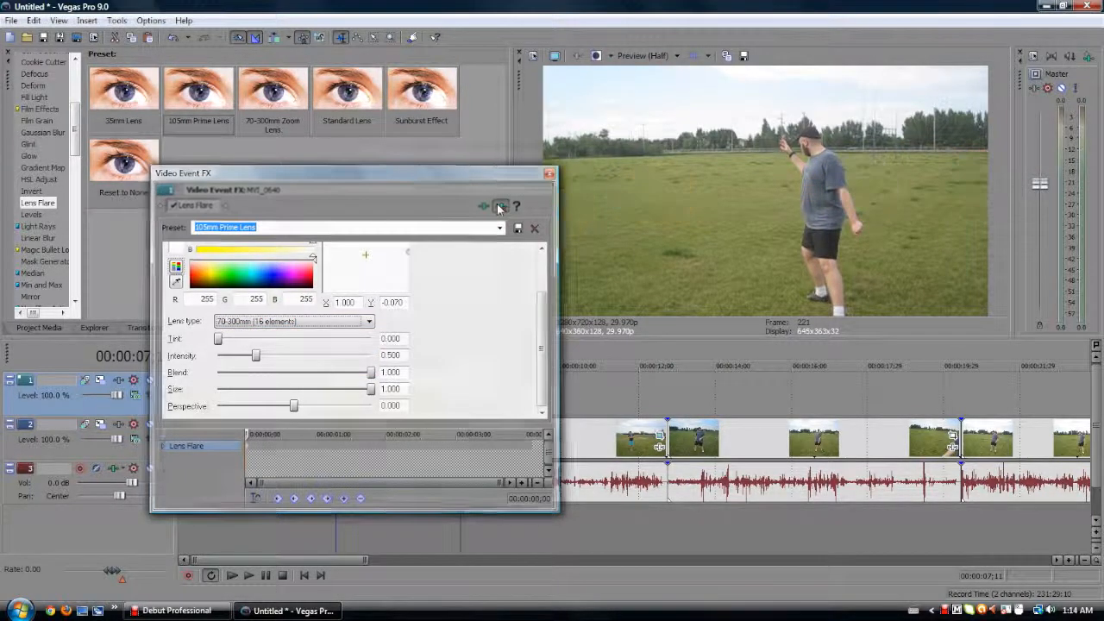
Apply the Levels effect to the upper-track clip with the Darken preset, and switch it to the Brighten preset.
left_click(33, 214)
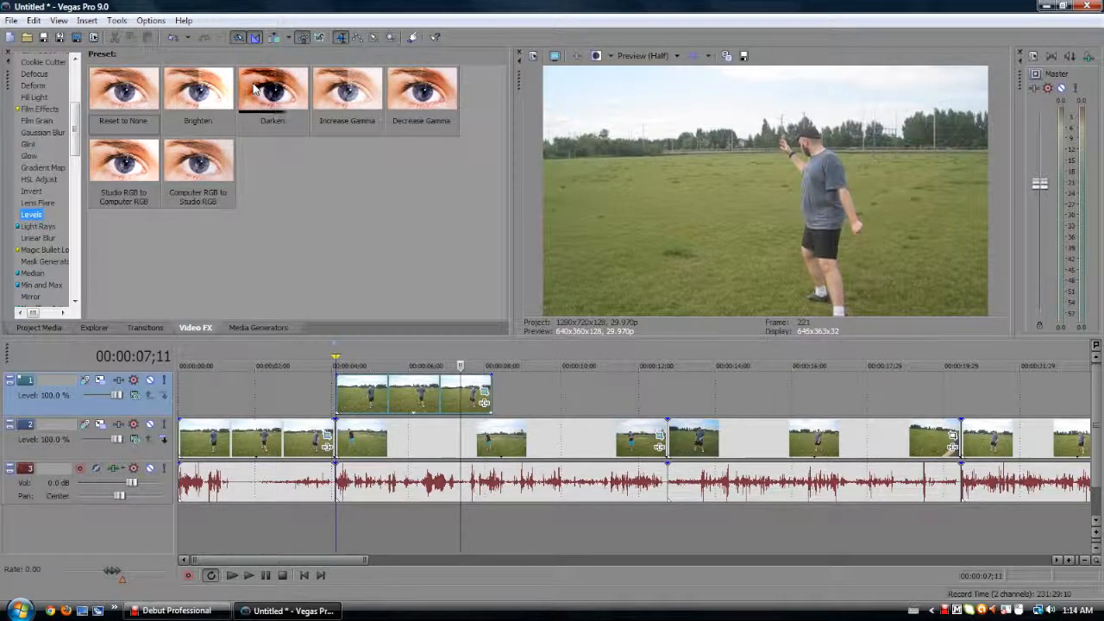
left_click_drag(255, 89, 440, 396)
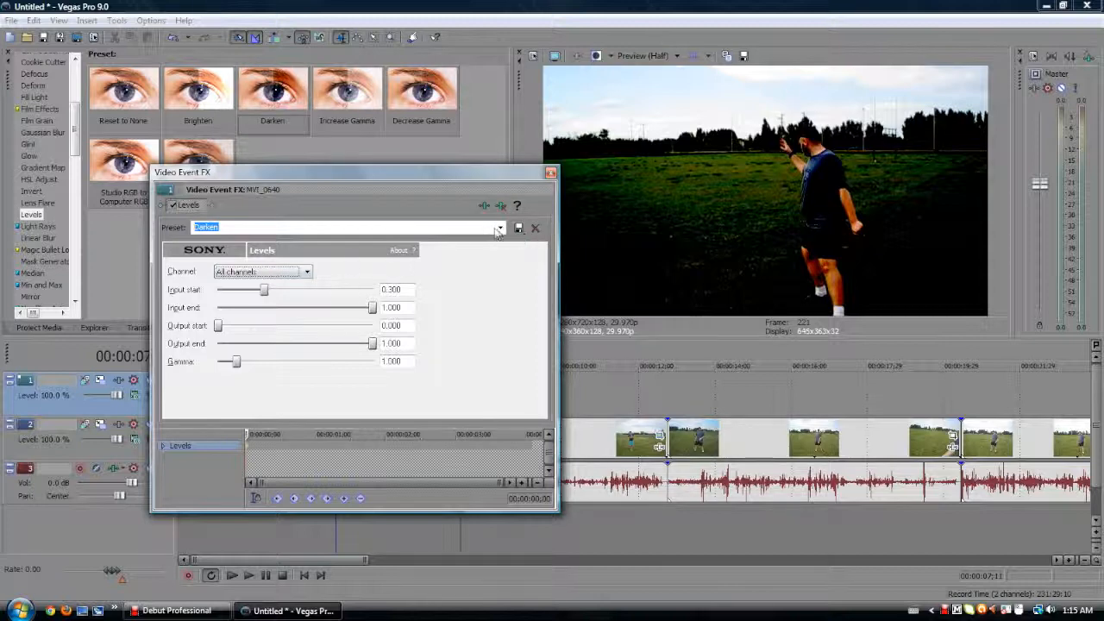
left_click(500, 228)
left_click(444, 249)
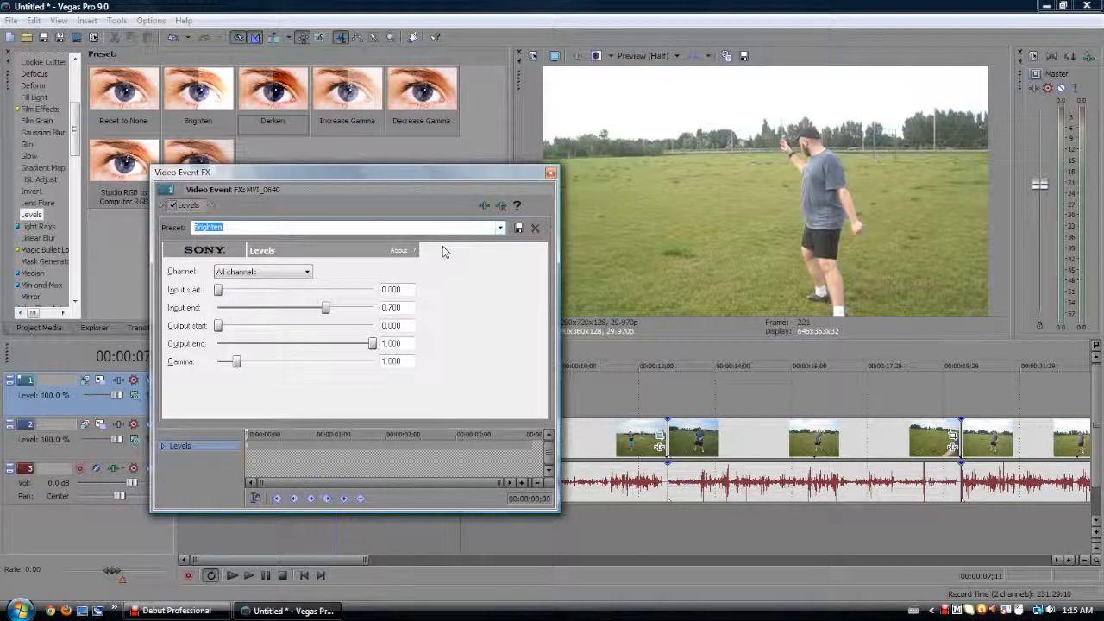
Compare the clip with and without the Levels effect, leaving the effect disabled.
left_click(177, 208)
left_click(177, 210)
left_click(177, 209)
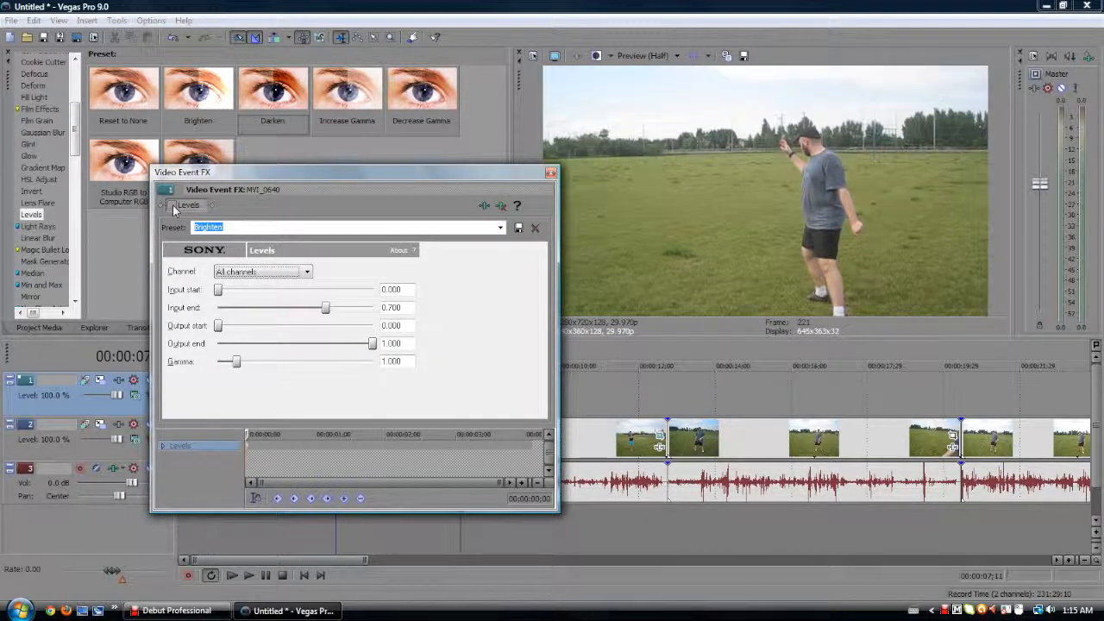
Try the Increase Gamma and Decrease Gamma presets of Levels, and remove the effect from the clip.
left_click(493, 228)
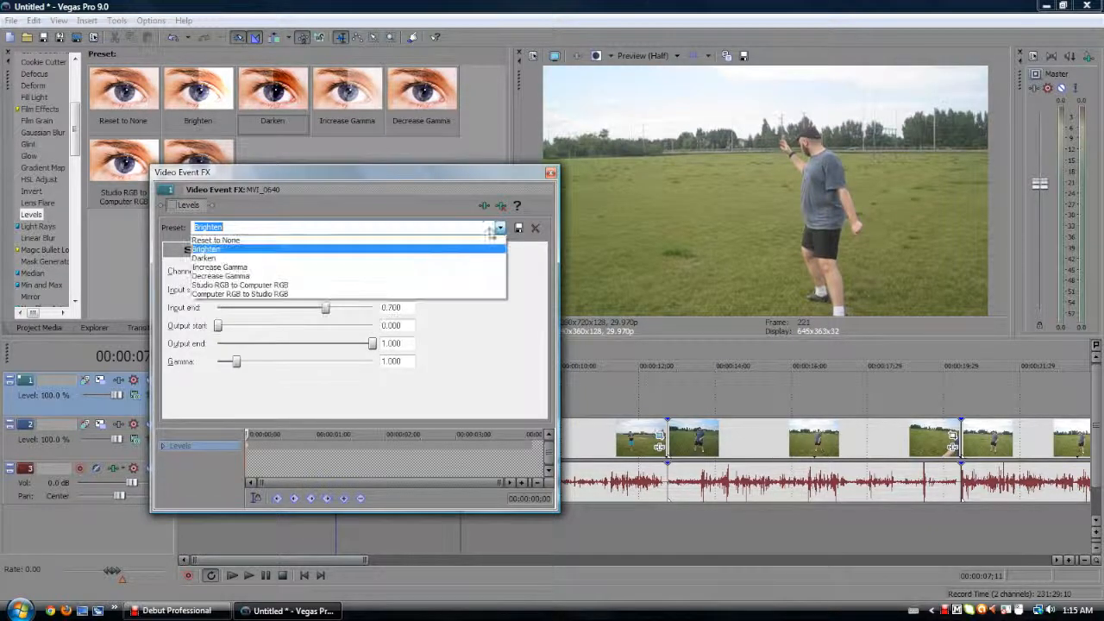
left_click(399, 267)
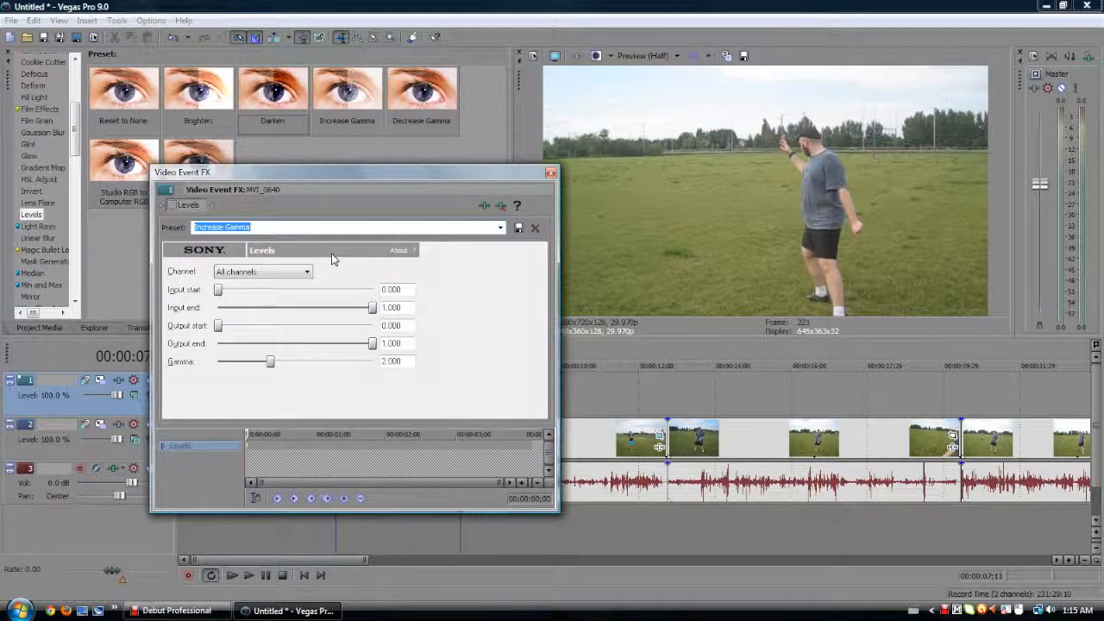
left_click(504, 230)
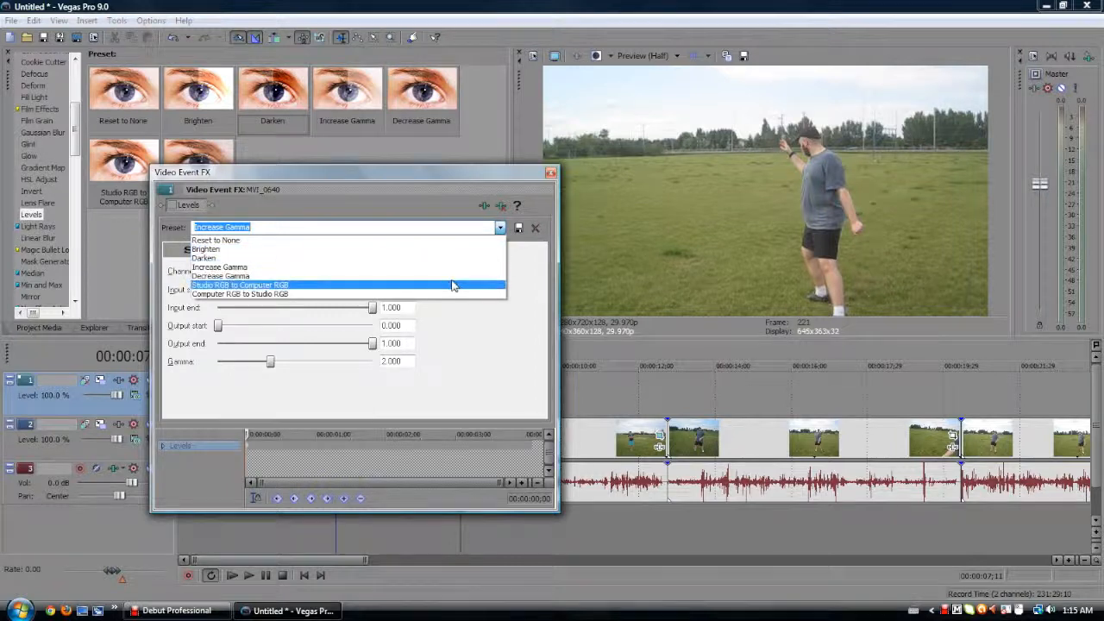
left_click(451, 286)
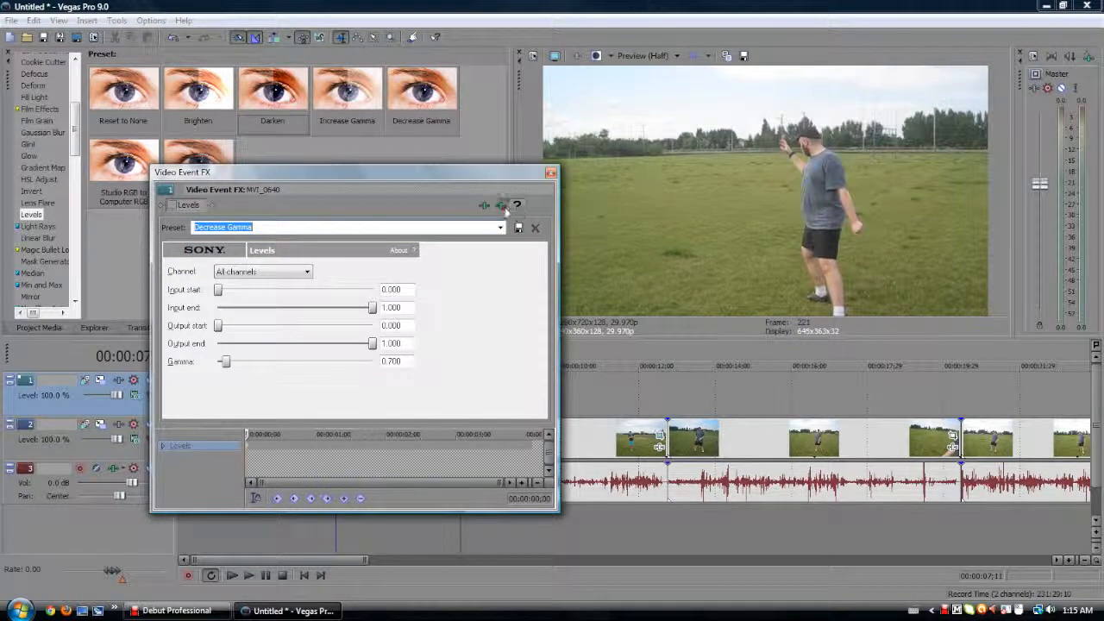
key("Escape")
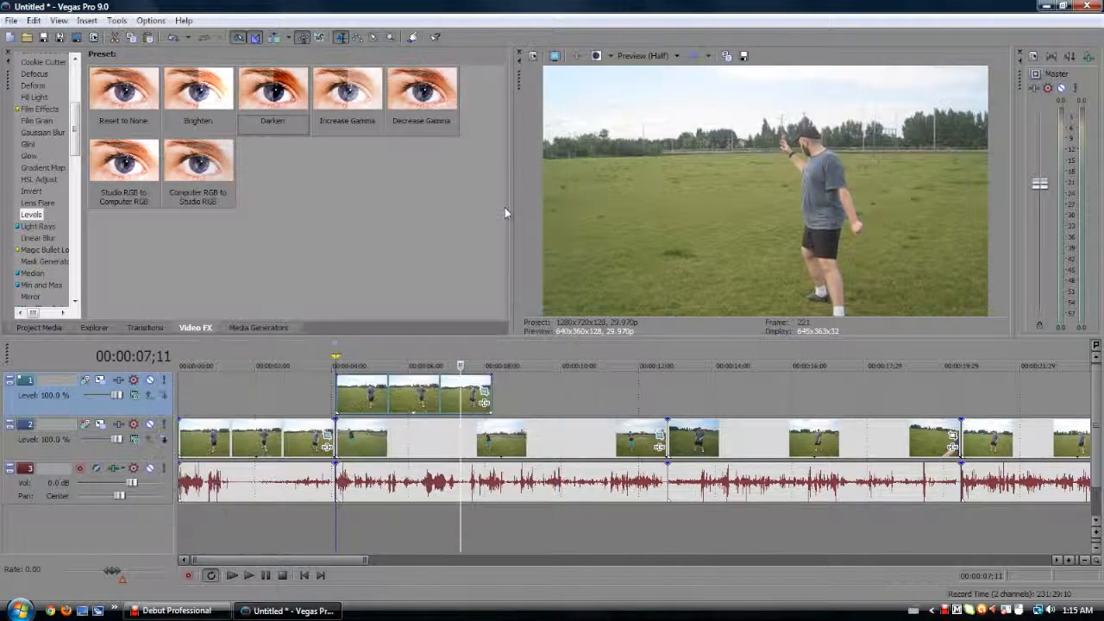
Try the Weak Light Rays preset on the upper-track clip, reduce its strength to 0, and remove the effect.
left_click(38, 226)
left_click_drag(123, 91, 444, 392)
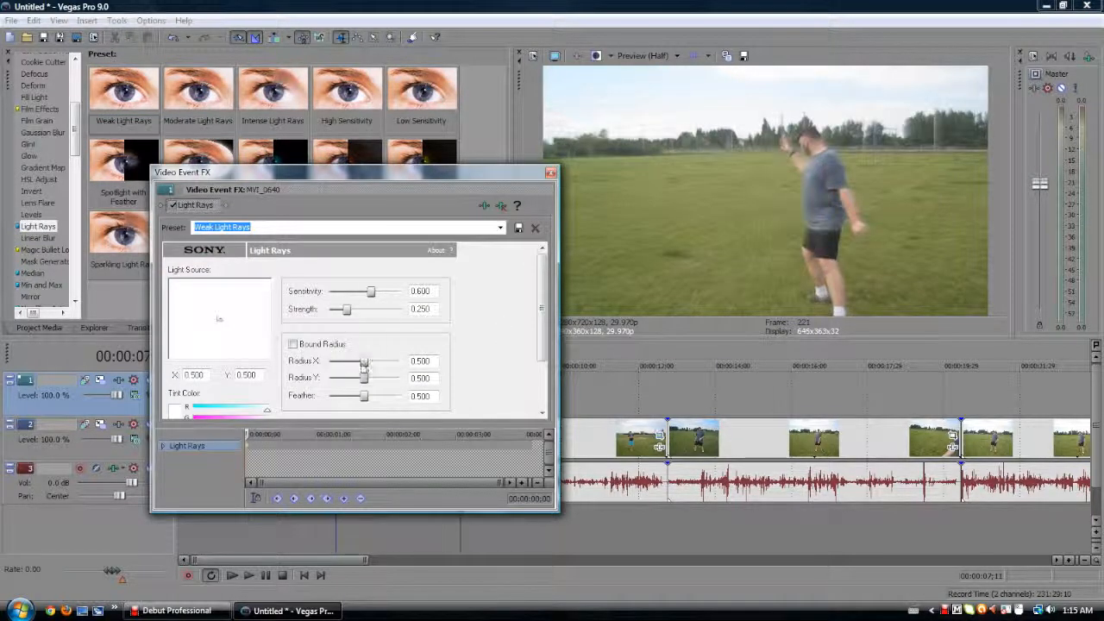
left_click_drag(347, 313, 293, 317)
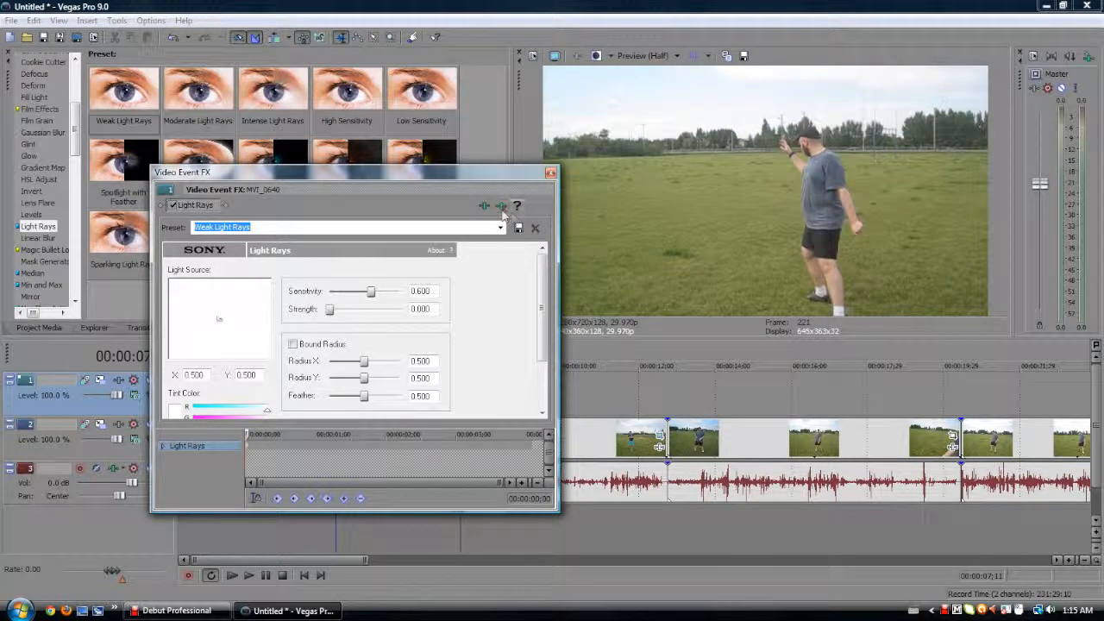
left_click(550, 173)
Apply the Linear Blur Vertical Light preset to the upper-track clip, and at 00:00:01;22 set the amount to 0.023 and the angle to 0.
left_click(38, 237)
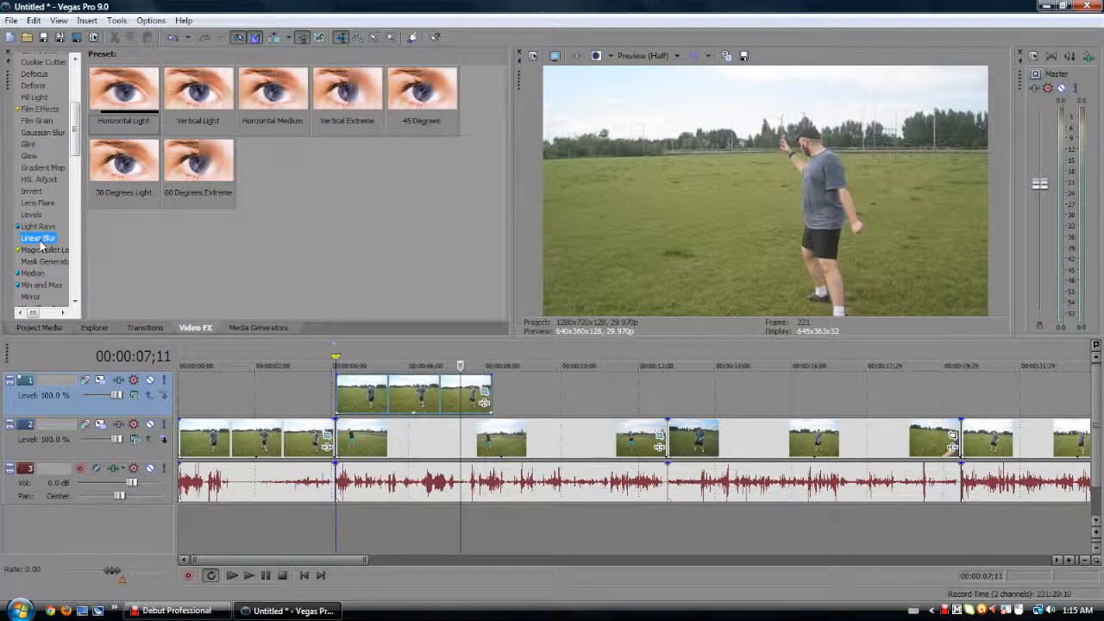
left_click_drag(190, 86, 420, 388)
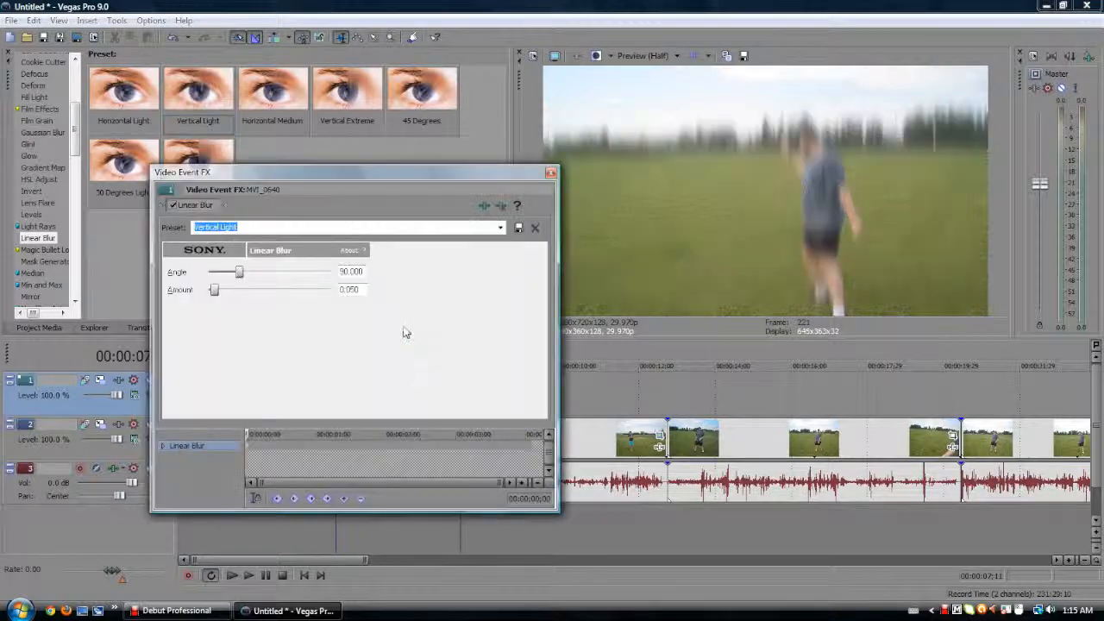
left_click_drag(249, 434, 366, 426)
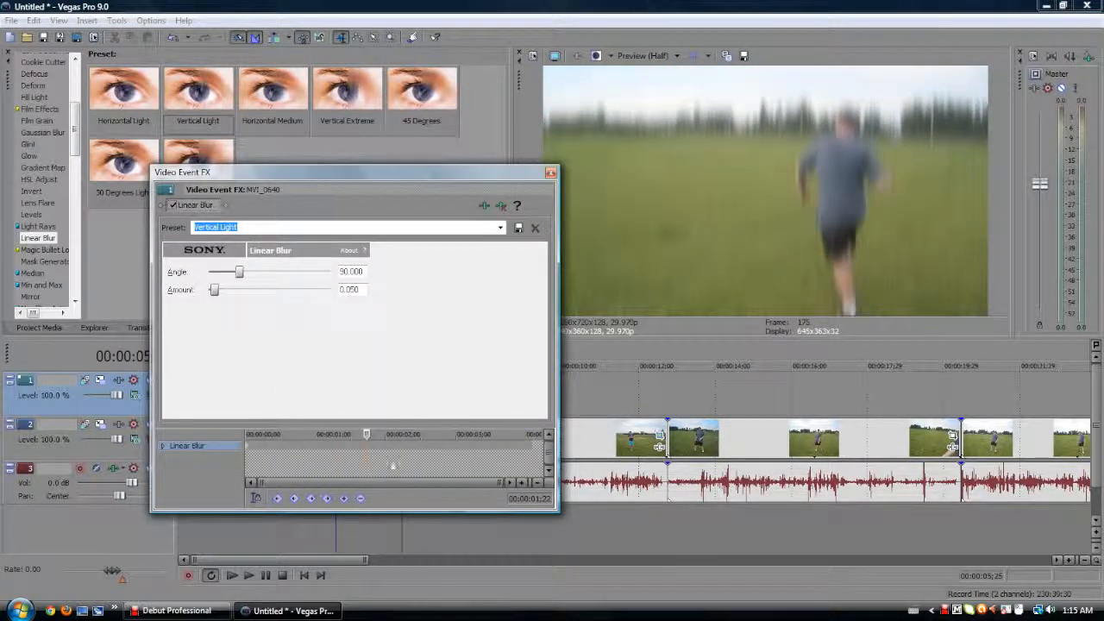
left_click_drag(214, 293, 210, 291)
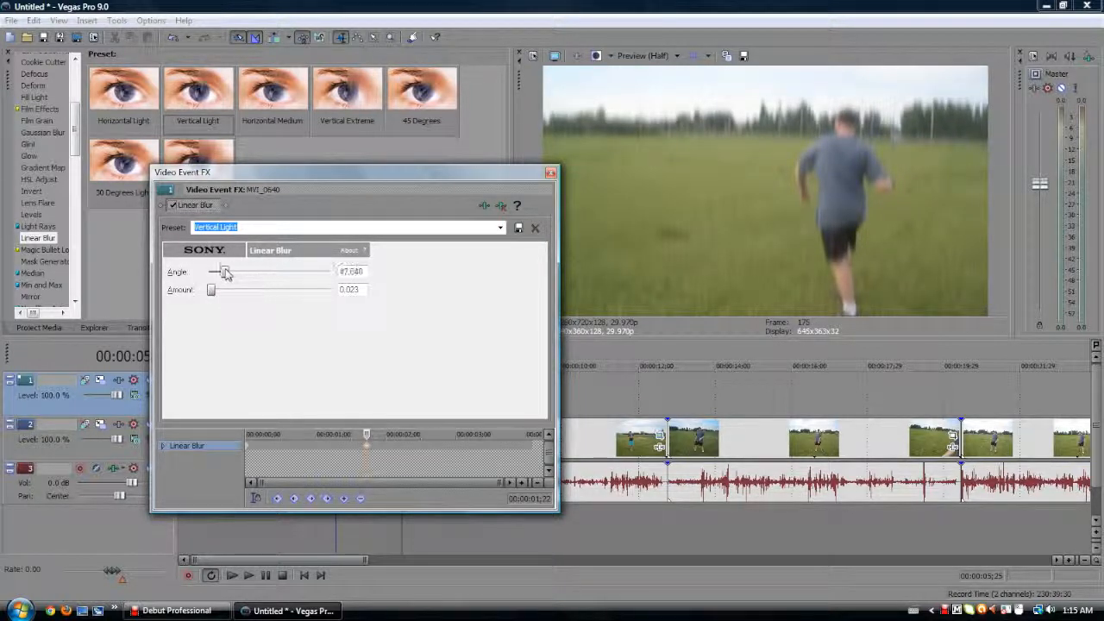
left_click_drag(222, 274, 217, 274)
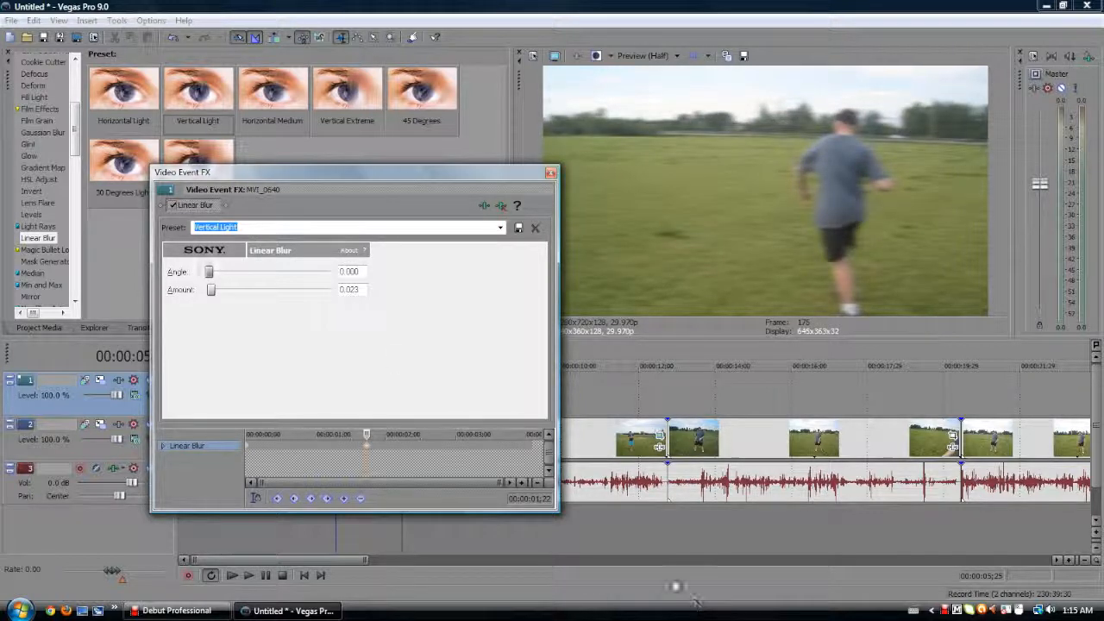
Preview the Linear Blur change between the start and 00:00:01;22, and remove the effect from the upper-track clip.
left_click_drag(368, 434, 247, 434)
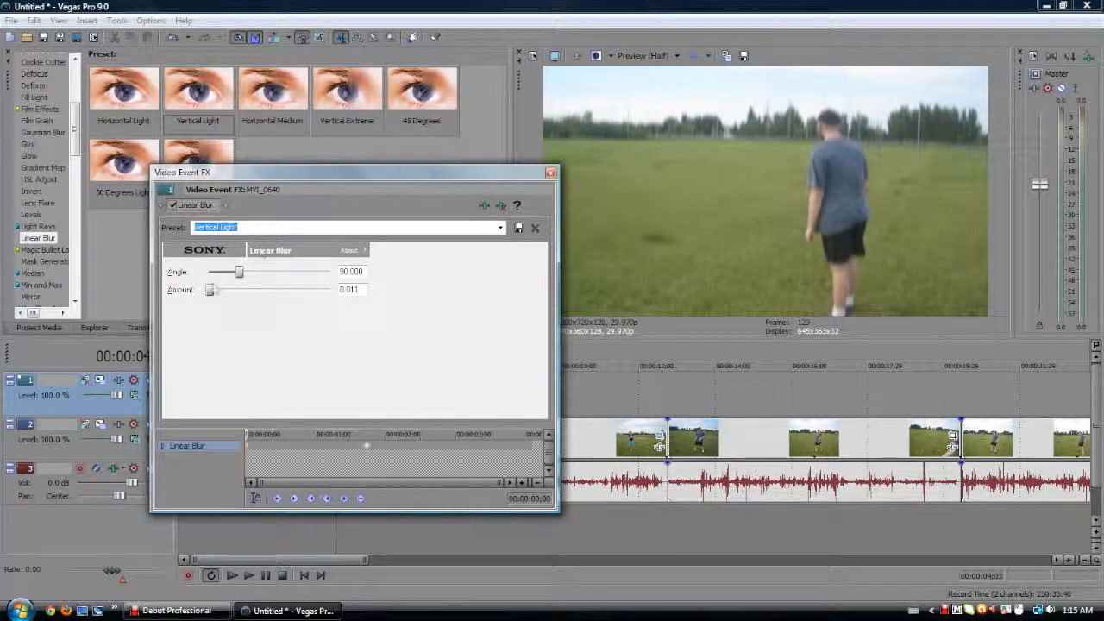
left_click_drag(246, 434, 375, 434)
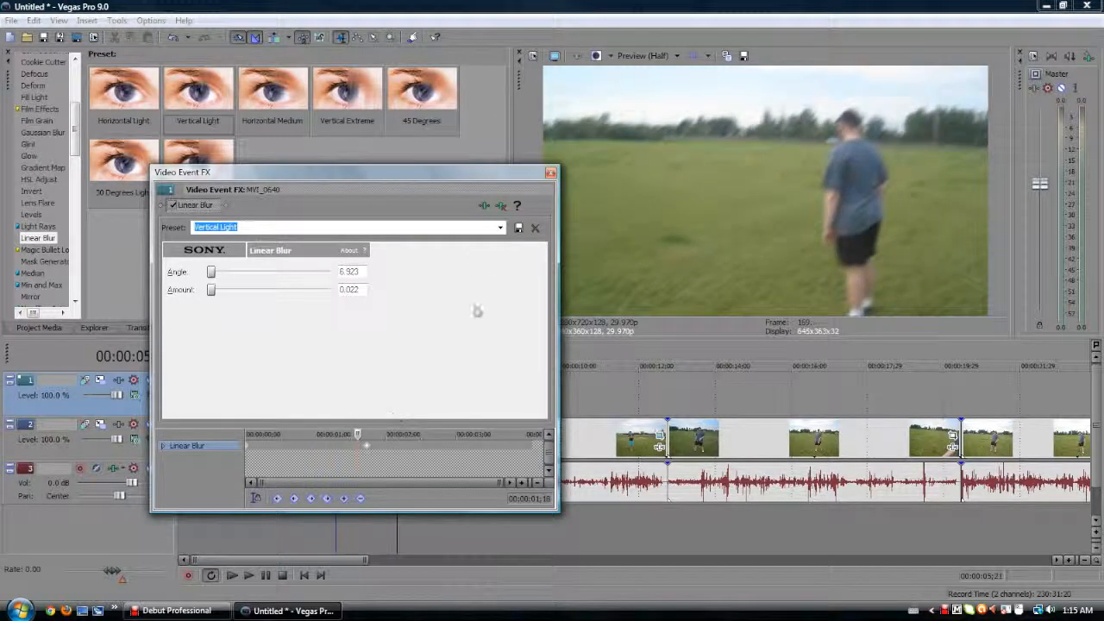
left_click(550, 173)
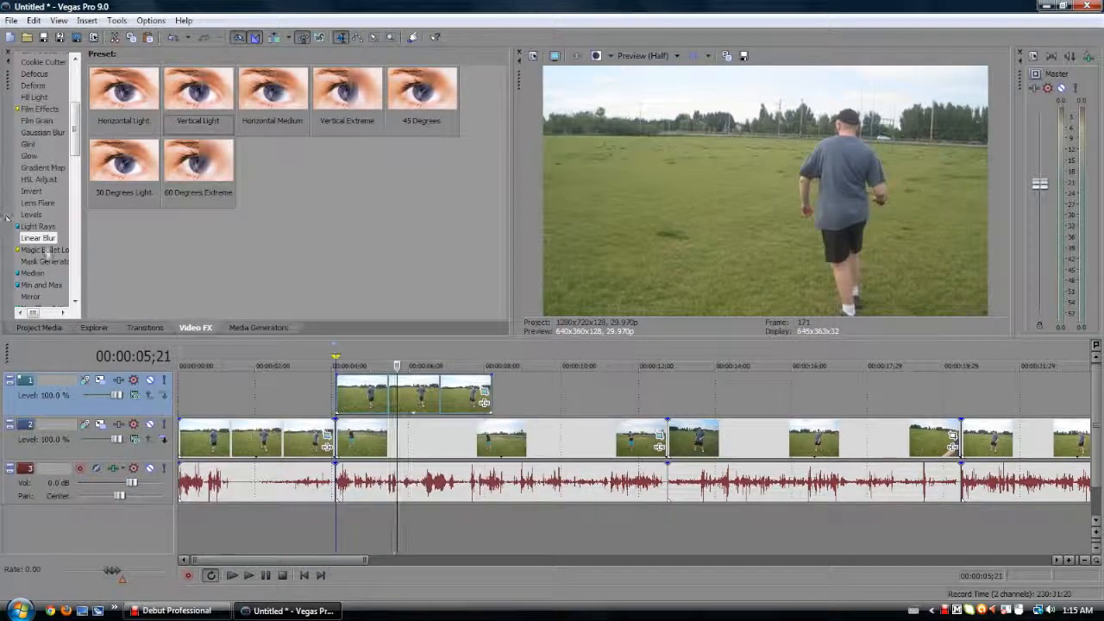
Apply the Min 50 % preset of Min and Max to the upper-track clip, with horizontal range 0 and vertical range 1.
left_click(50, 251)
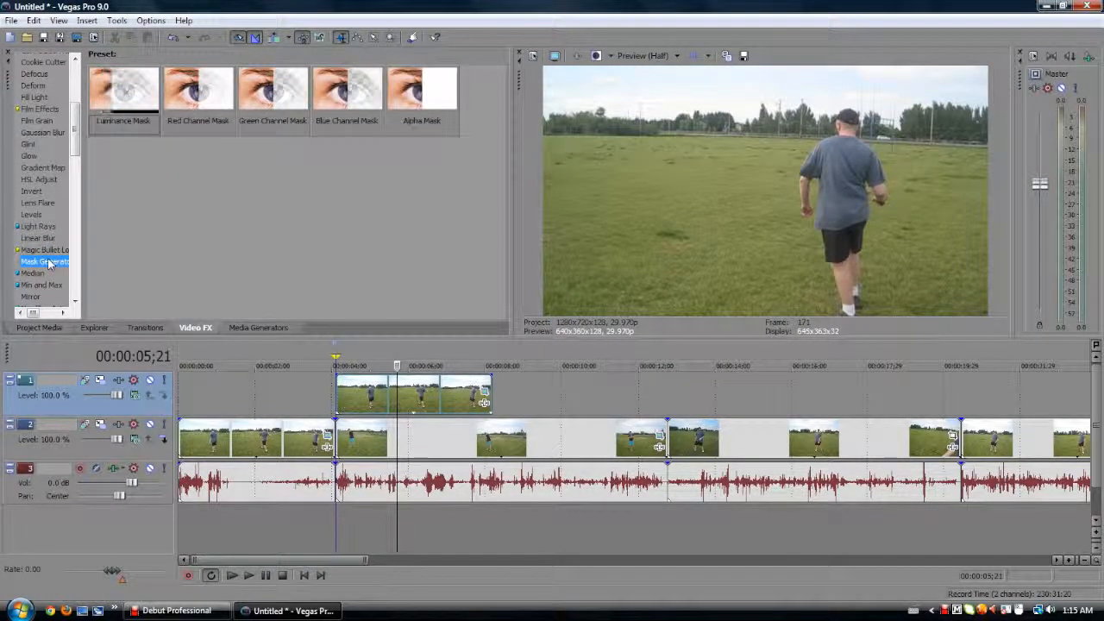
left_click(53, 261)
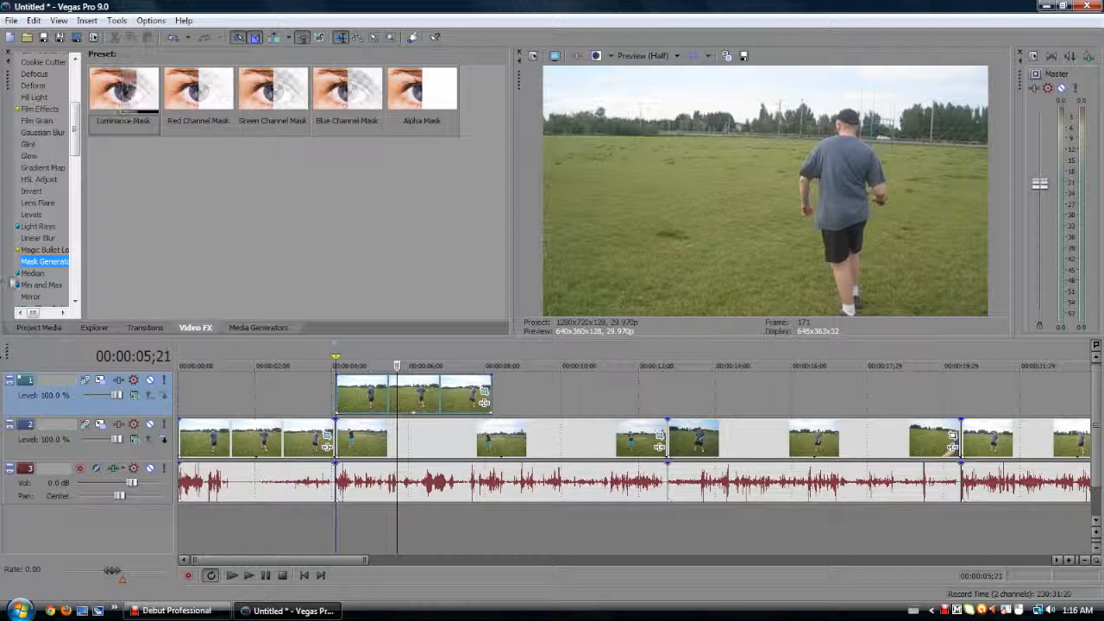
scroll(32, 283, "down", 4)
left_click(31, 167)
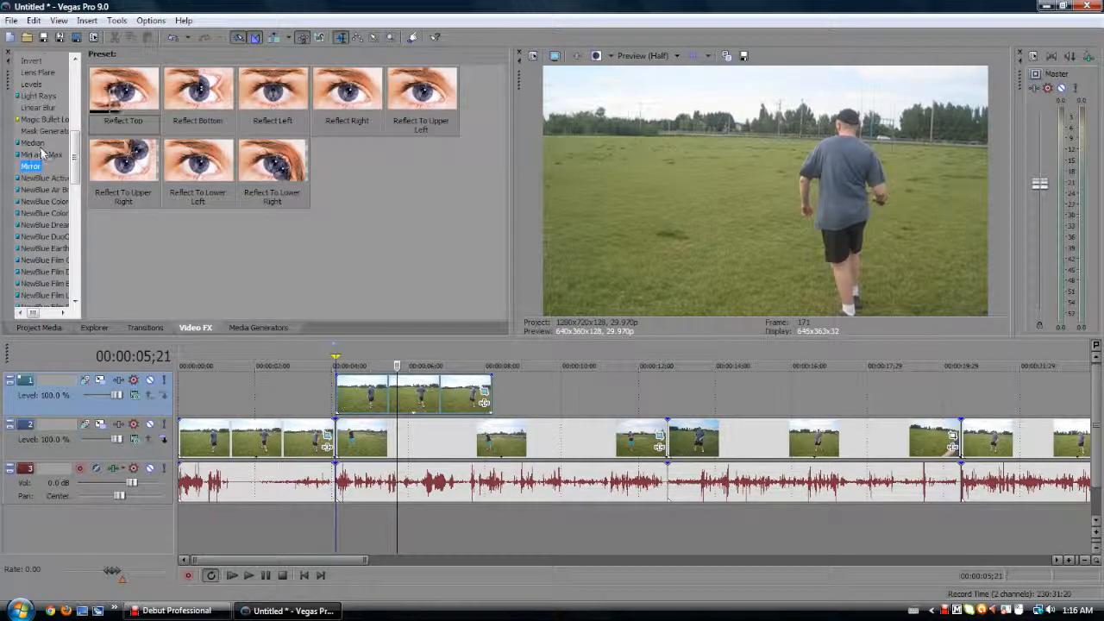
left_click(41, 154)
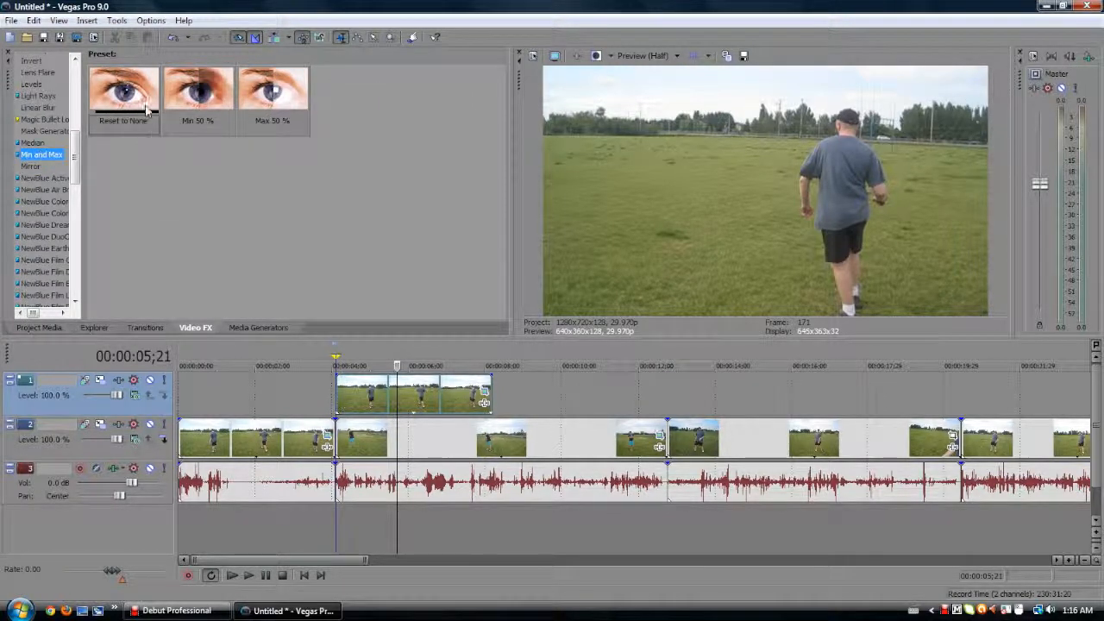
left_click_drag(198, 91, 389, 402)
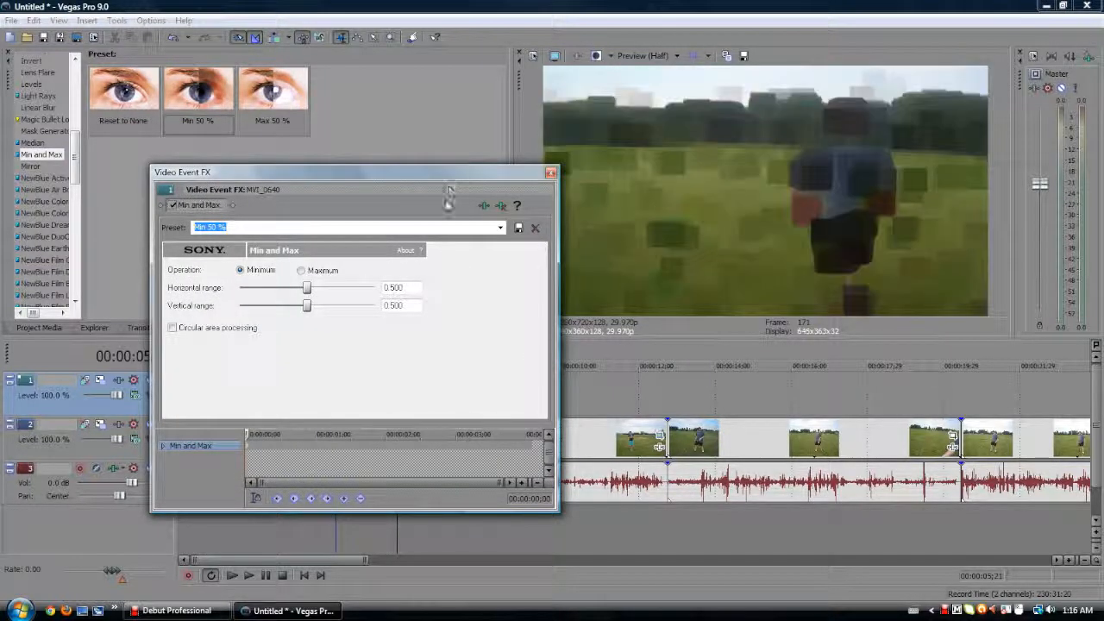
left_click_drag(307, 289, 3, 296)
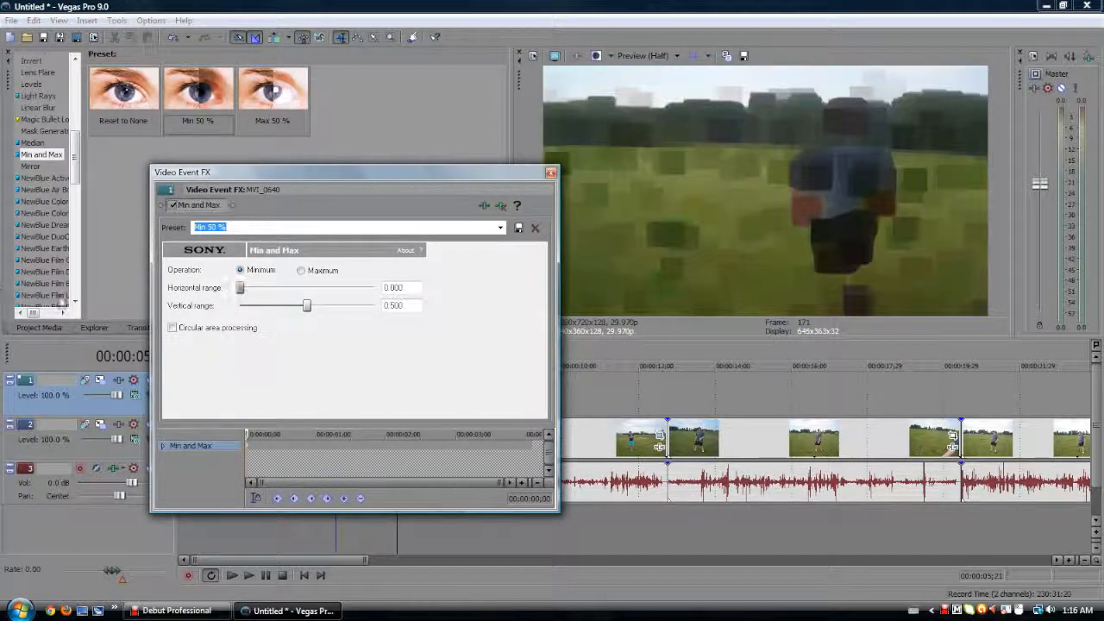
left_click_drag(295, 298, 670, 352)
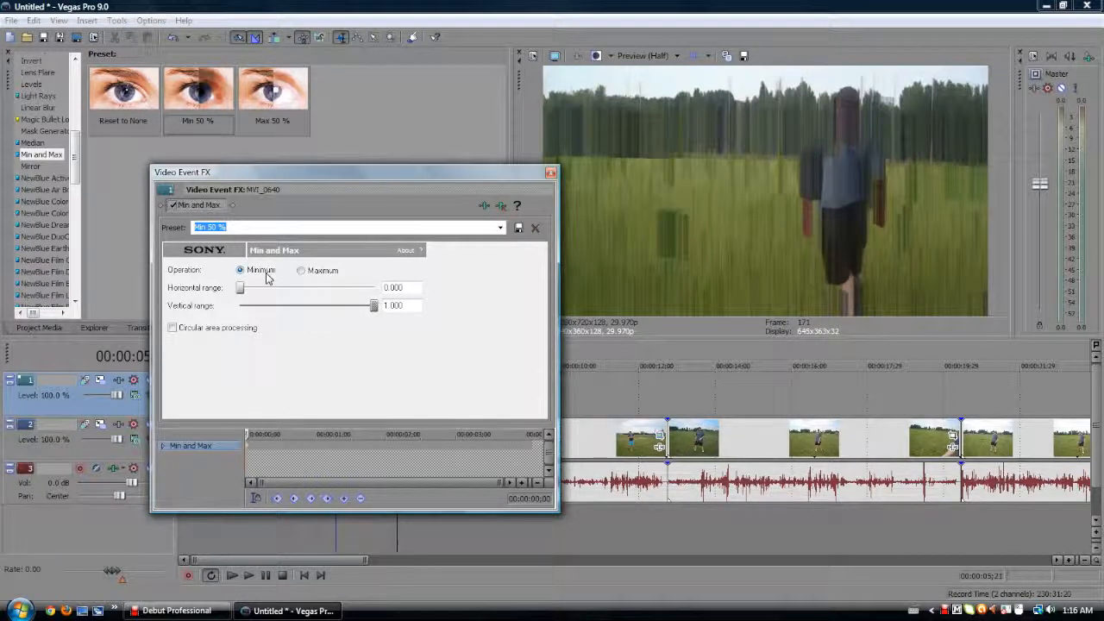
Switch to Maximum with ranges 1 and 0.242 at the start, and at 00:00:02;02 set the horizontal range to 0 and readjust the vertical range.
left_click(334, 271)
mouse_move(375, 307)
left_mouse_down()
mouse_move(240, 307)
mouse_move(374, 288)
left_mouse_up()
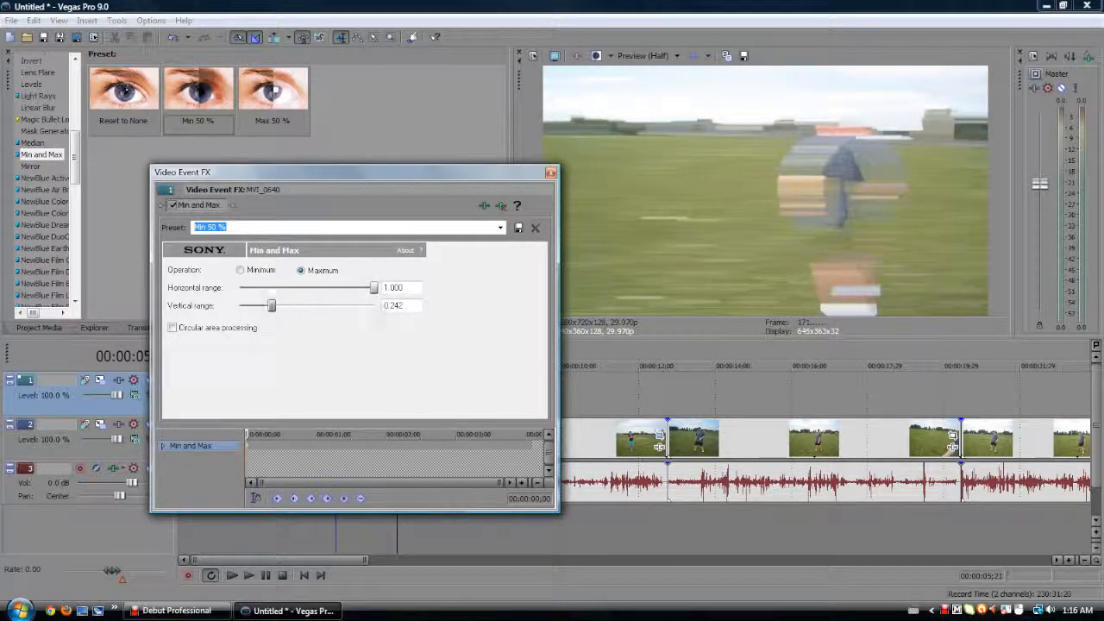
left_click_drag(248, 434, 390, 434)
left_click_drag(373, 288, 241, 288)
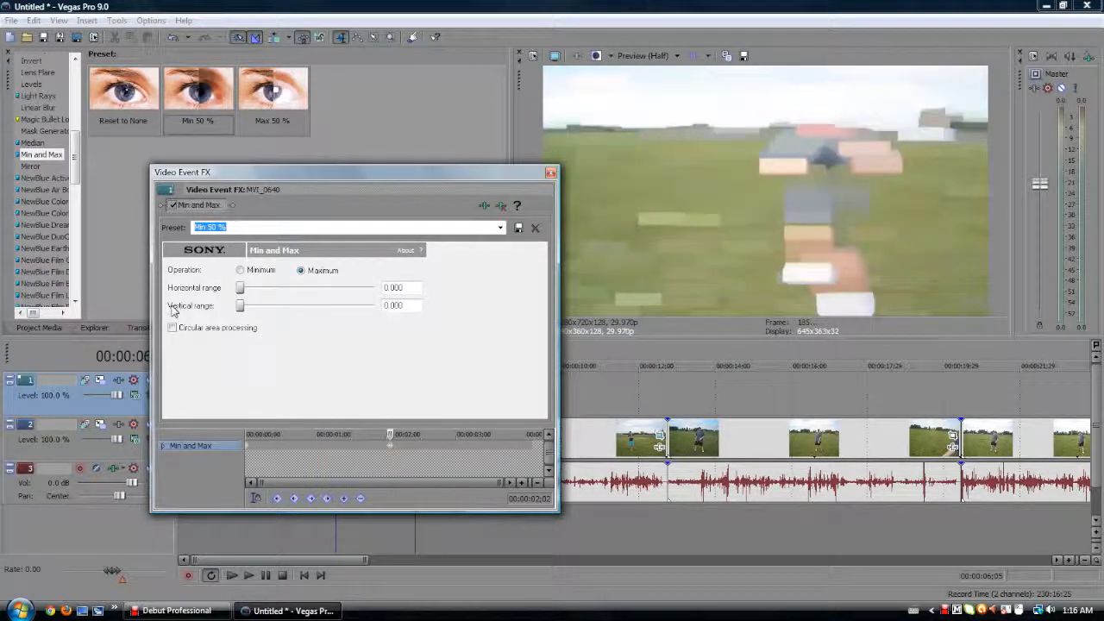
left_click_drag(241, 306, 272, 306)
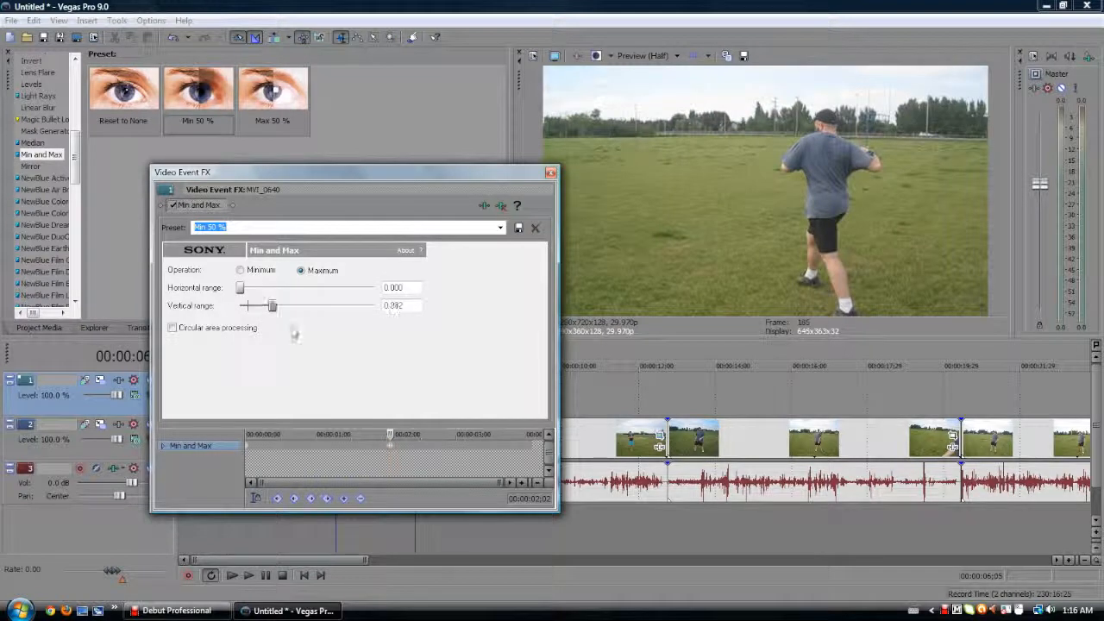
Preview the animated Min and Max effect in a playback loop over the upper-track clip, and remove the effect.
left_click_drag(388, 434, 247, 433)
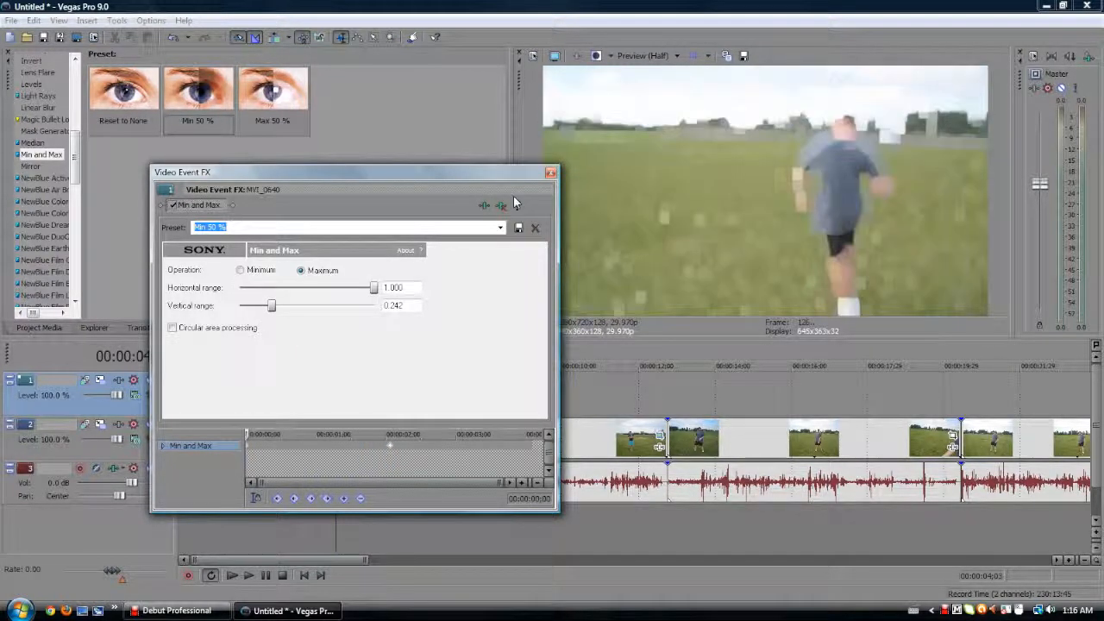
left_click(550, 172)
left_click_drag(336, 355, 438, 354)
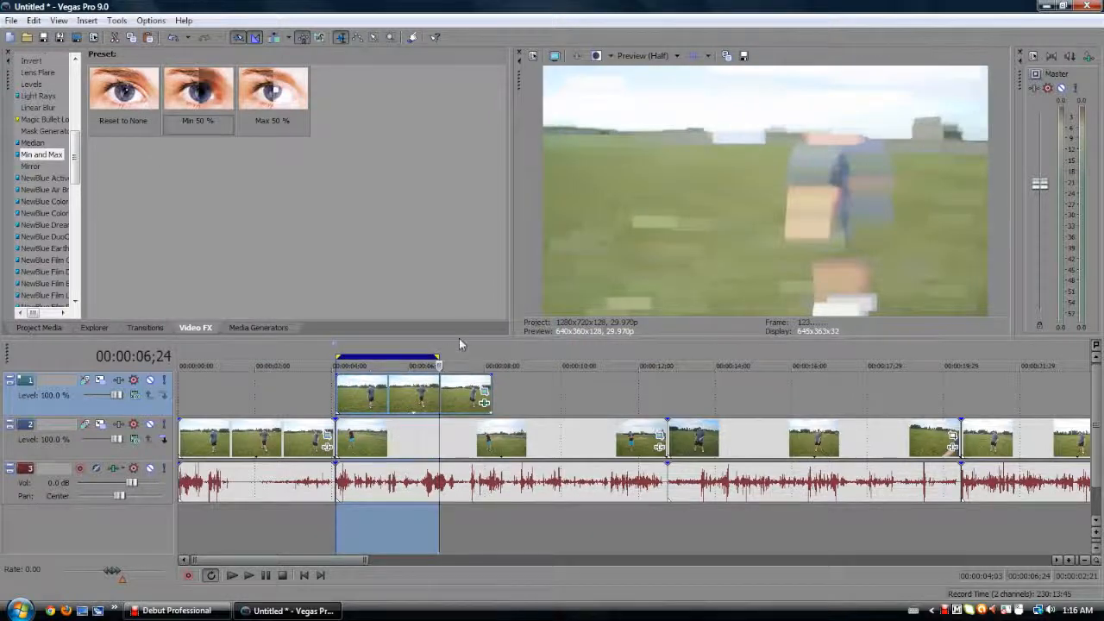
key("space")
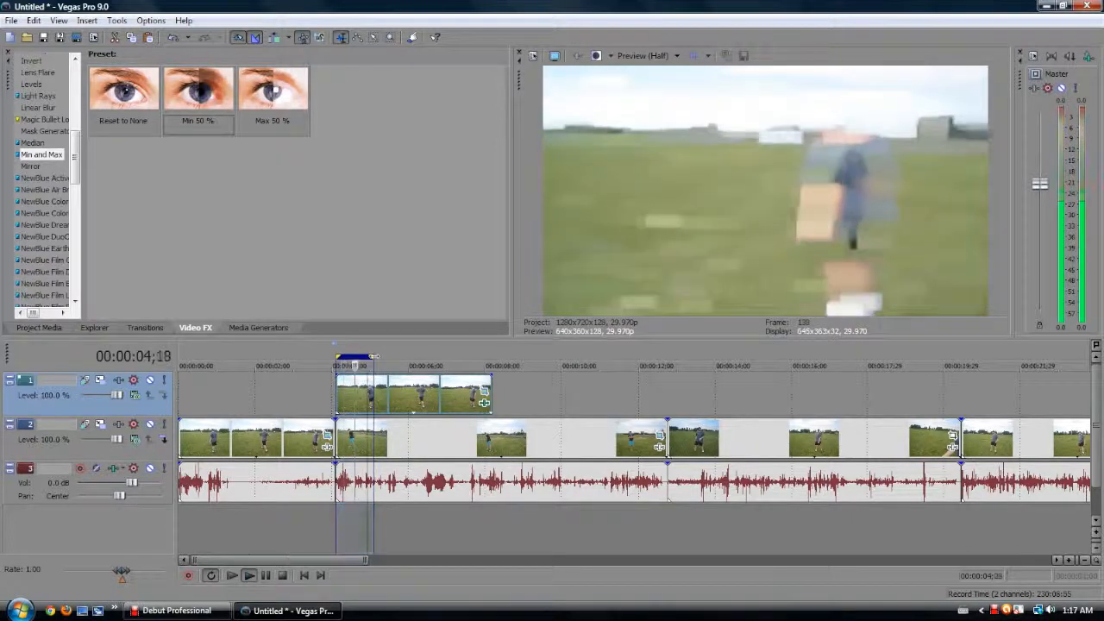
key("space")
left_click_drag(371, 355, 440, 355)
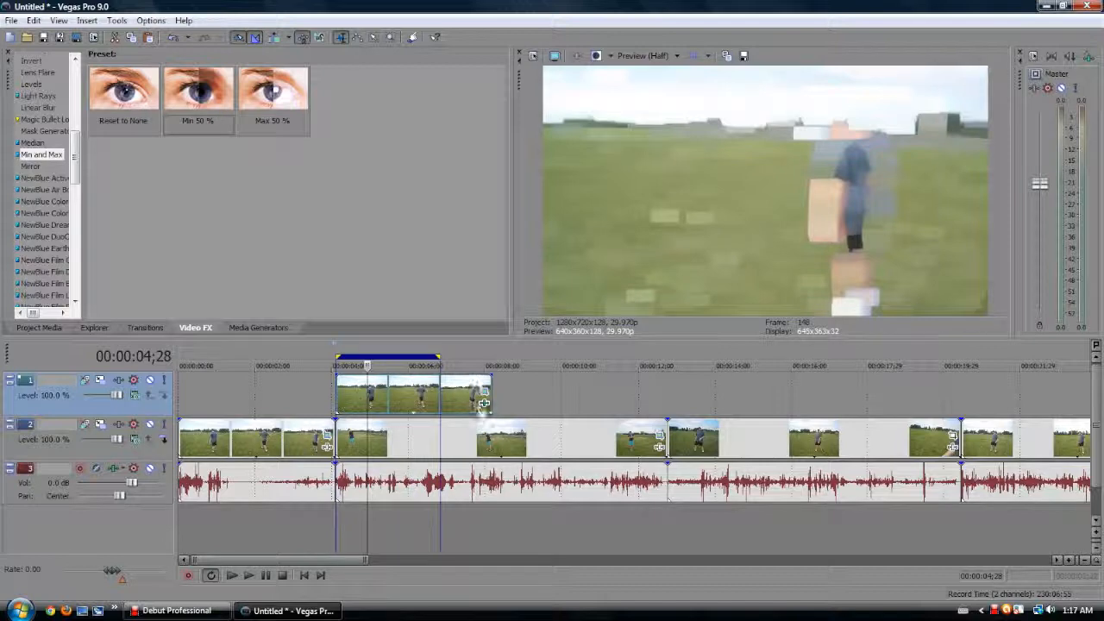
left_click(484, 398)
left_click(500, 206)
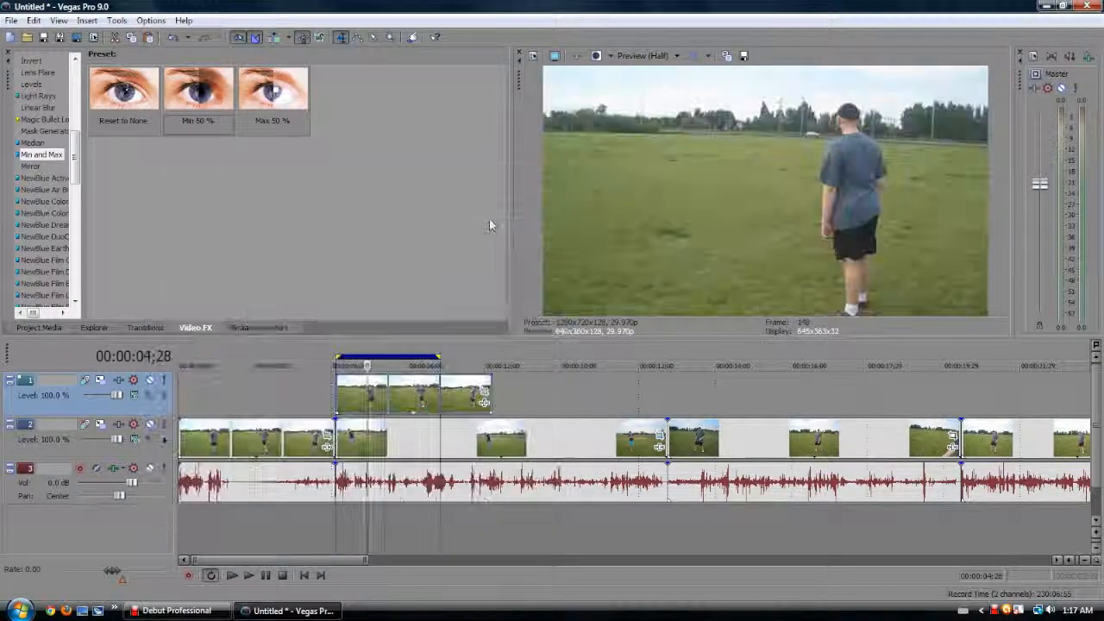
Look through the Mirror and NewBlue effects, and try the Newspaper preset of News Print on the upper-track clip.
left_click(33, 167)
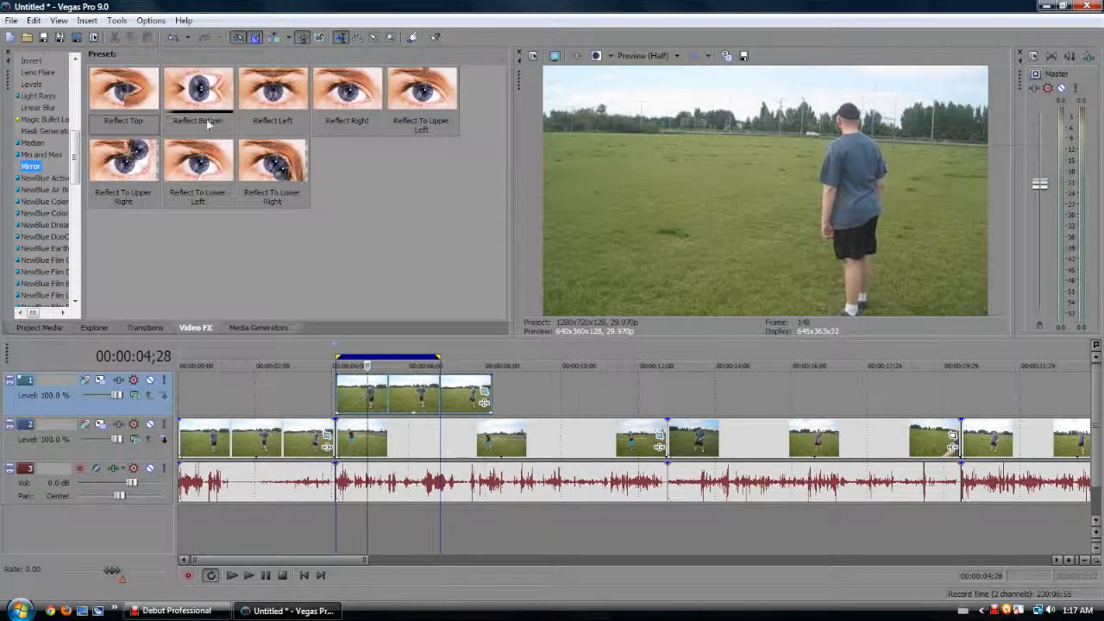
scroll(62, 244, "down", 8)
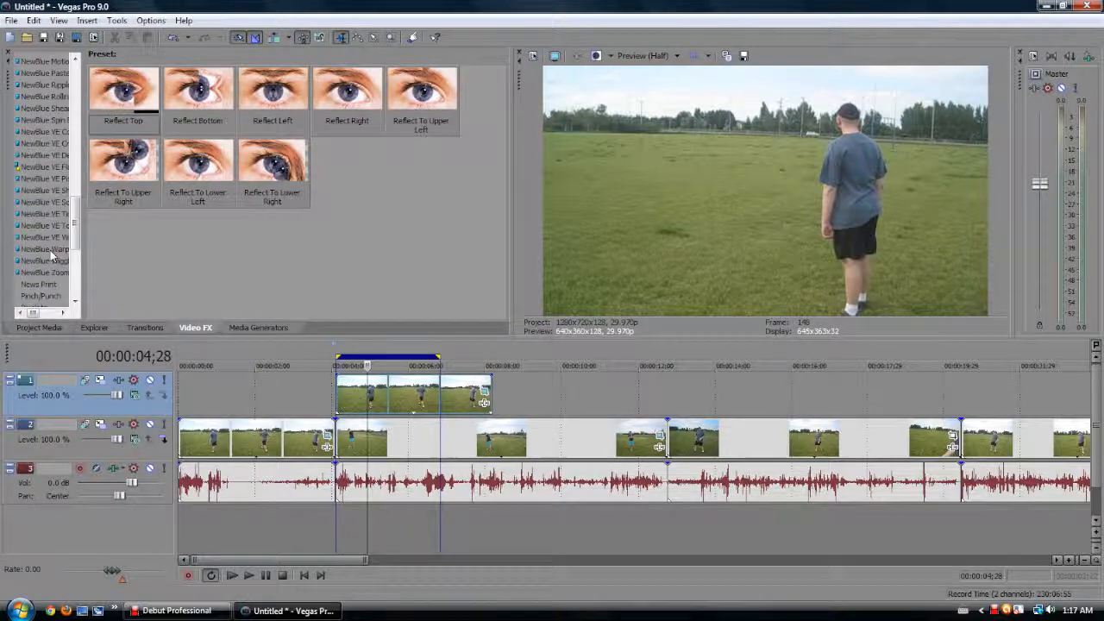
scroll(47, 207, "up", 3)
scroll(46, 169, "up", 3)
left_click(47, 151)
left_click(50, 246)
scroll(56, 292, "down", 5)
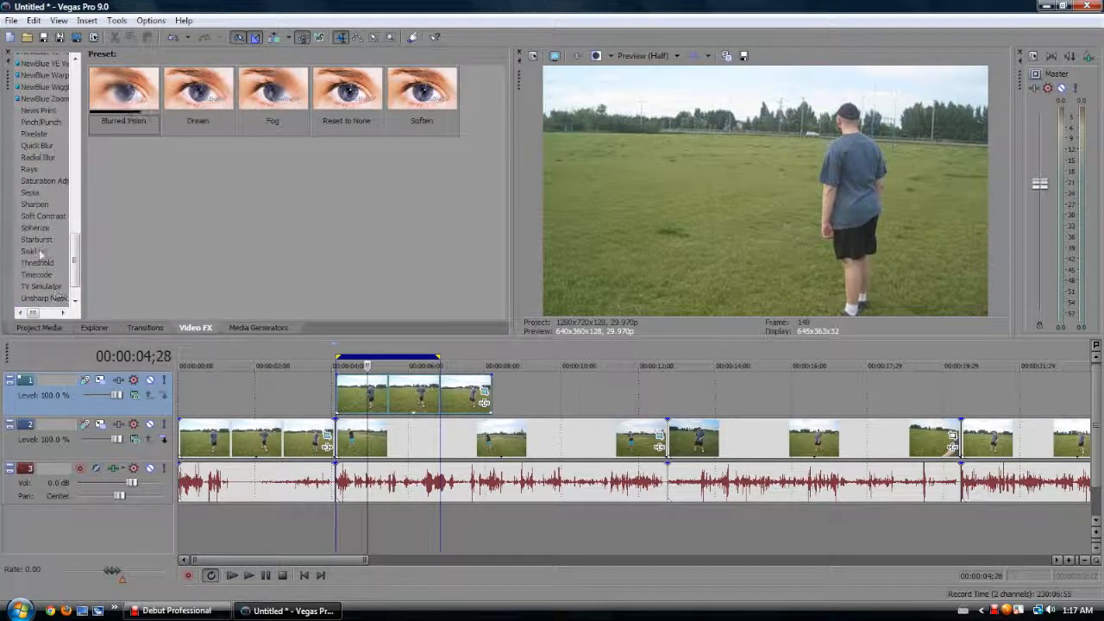
left_click(39, 113)
left_click_drag(112, 125, 362, 403)
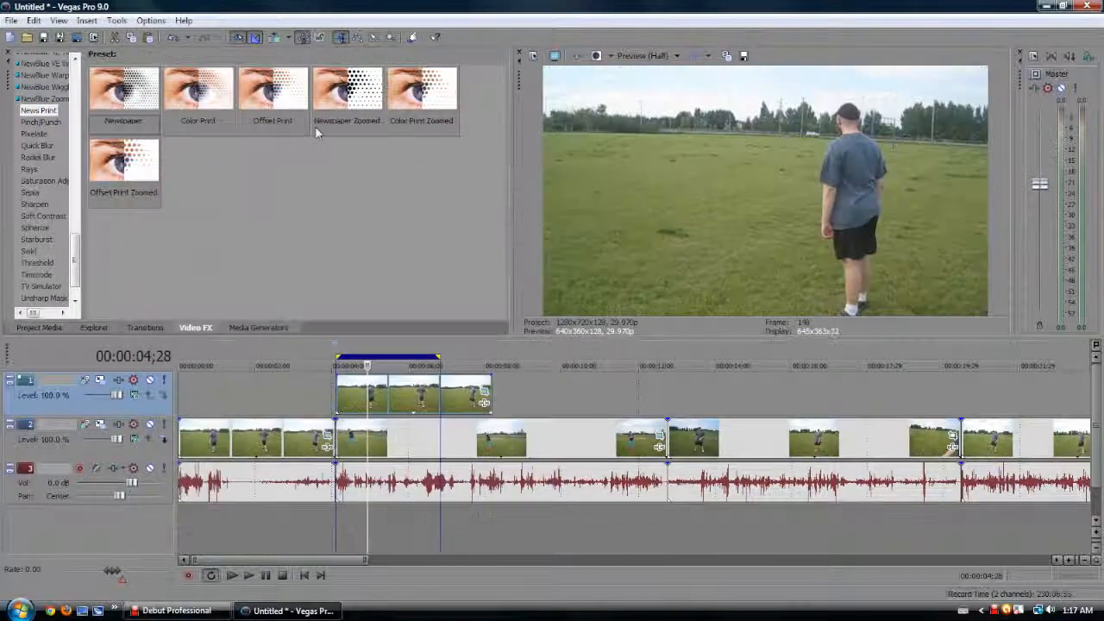
Apply the Maximum Punch preset of Pinch/Punch to the upper-track clip.
key("Down")
left_click_drag(121, 99, 358, 405)
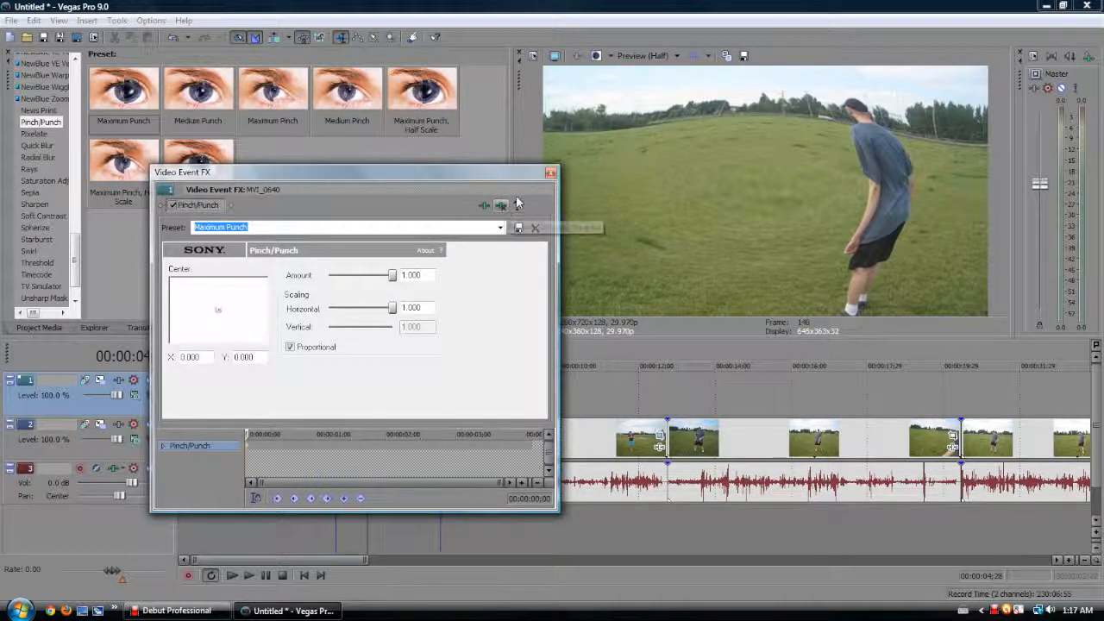
left_click(550, 172)
Add the Circle, Center preset of Cookie Cutter to the punched clip, try a higher feather, and remove both effects.
left_click_drag(73, 244, 74, 112)
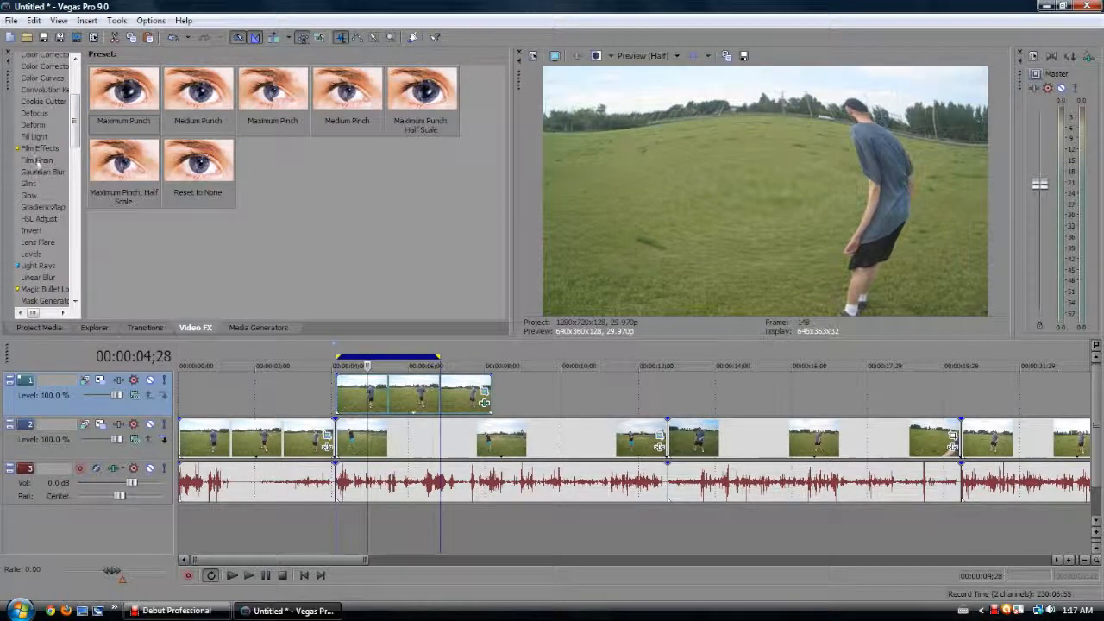
scroll(39, 216, "up", 3)
left_click(43, 188)
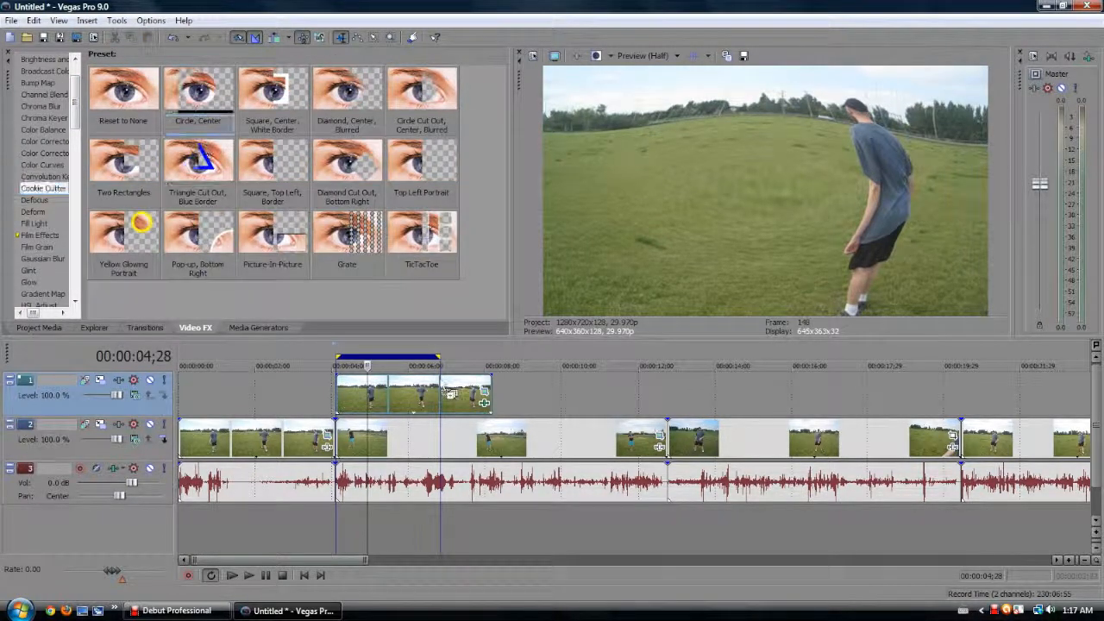
left_click_drag(198, 91, 439, 395)
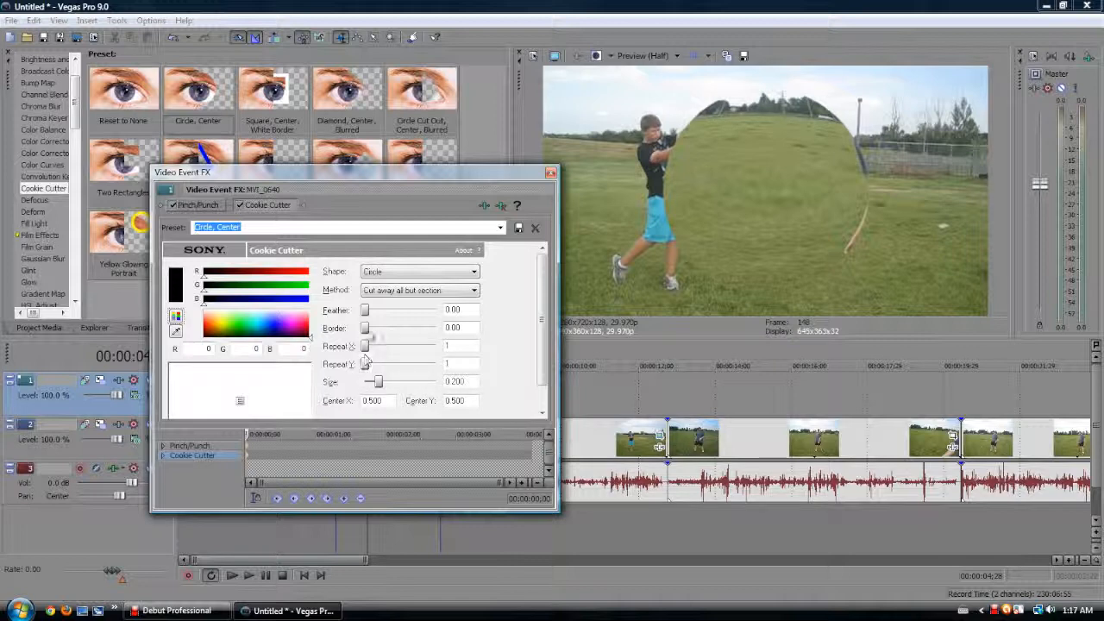
left_click_drag(364, 313, 379, 315)
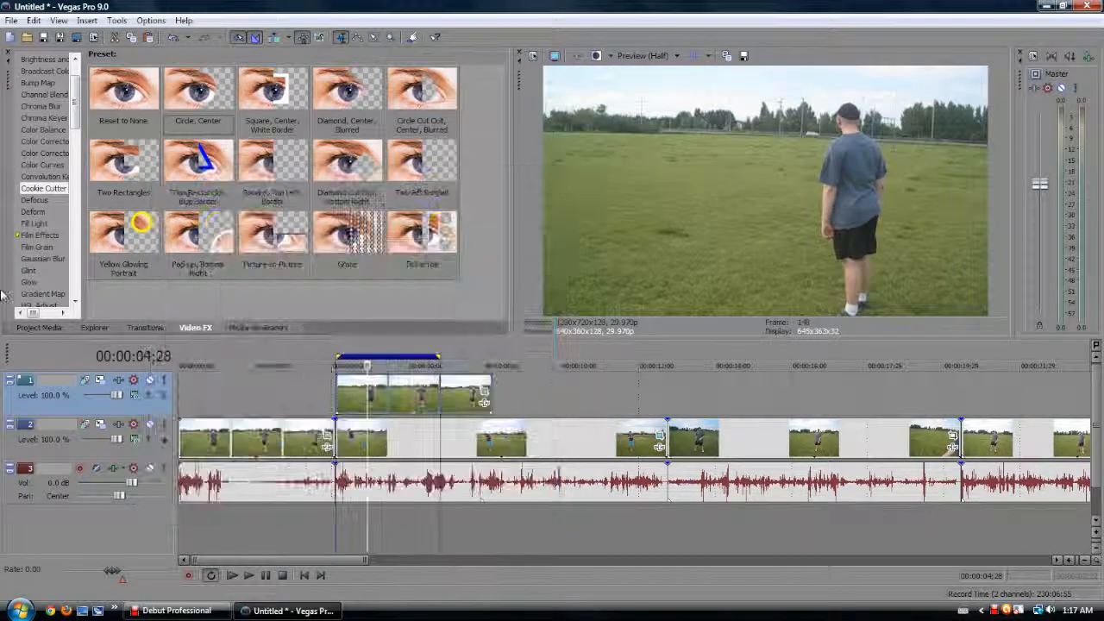
Apply the Small preset of Pixelate to the upper-track clip.
scroll(76, 119, "down", 10)
left_click(30, 210)
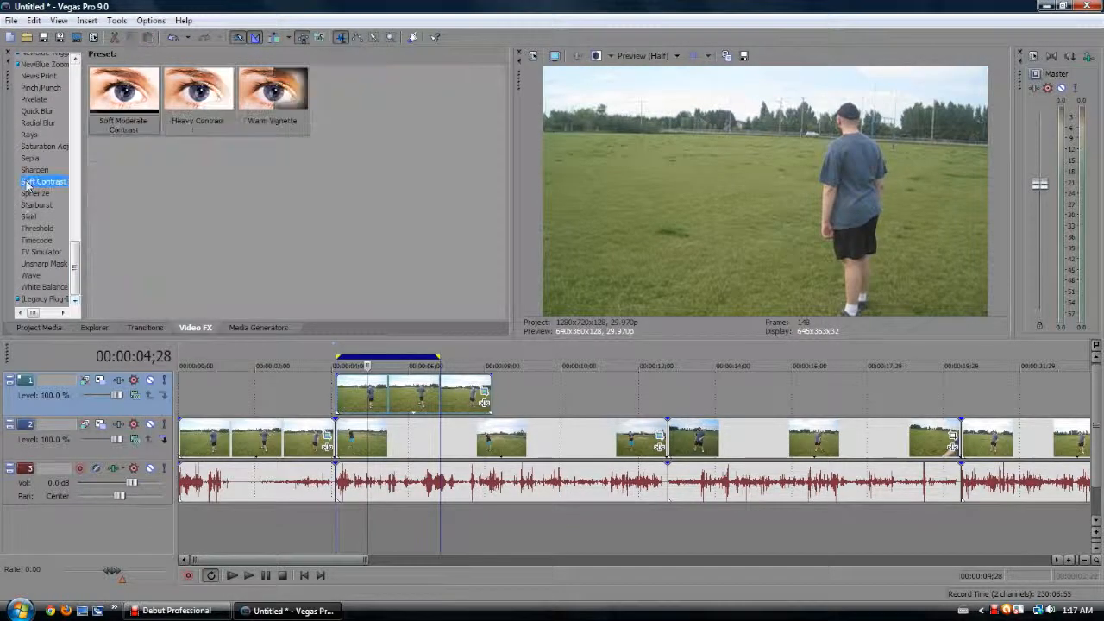
scroll(32, 207, "up", 2)
left_click(36, 164)
left_click(41, 176)
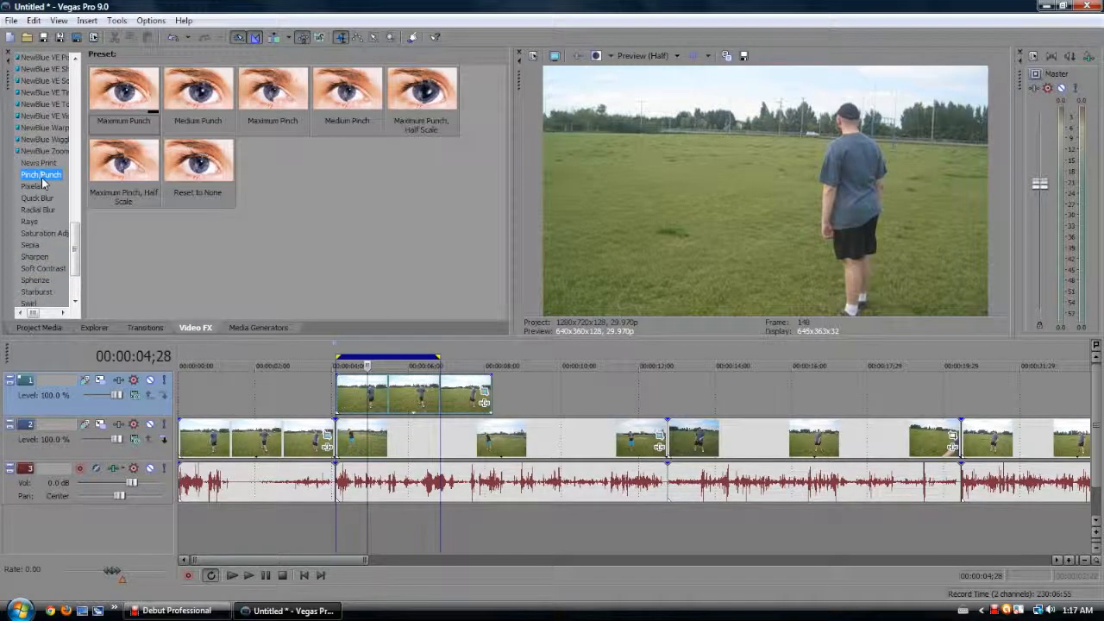
left_click(35, 187)
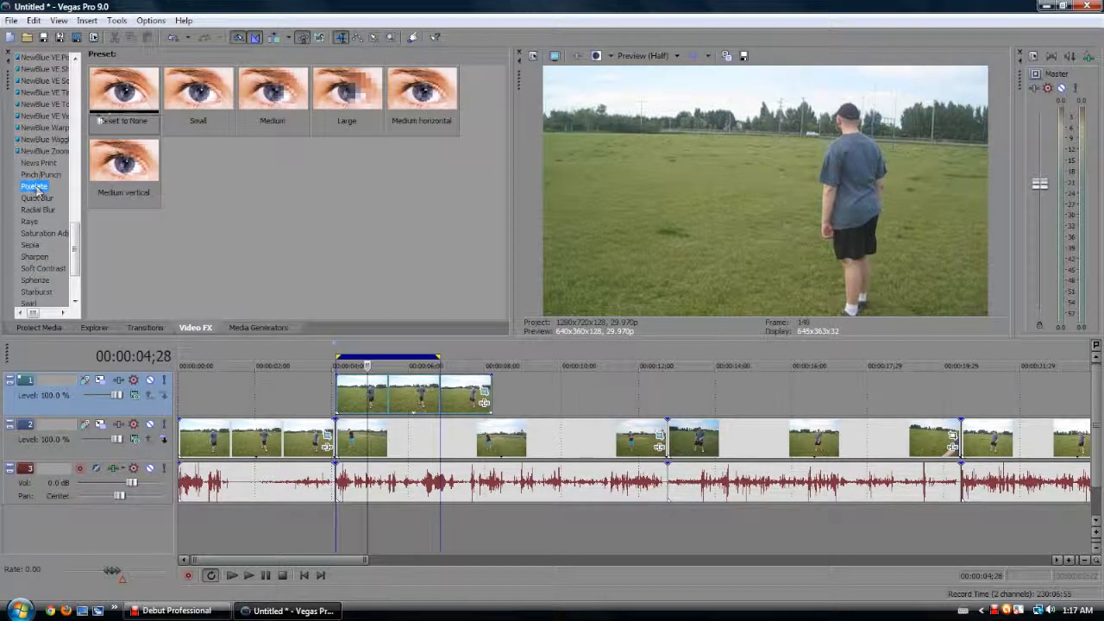
left_click_drag(198, 90, 440, 414)
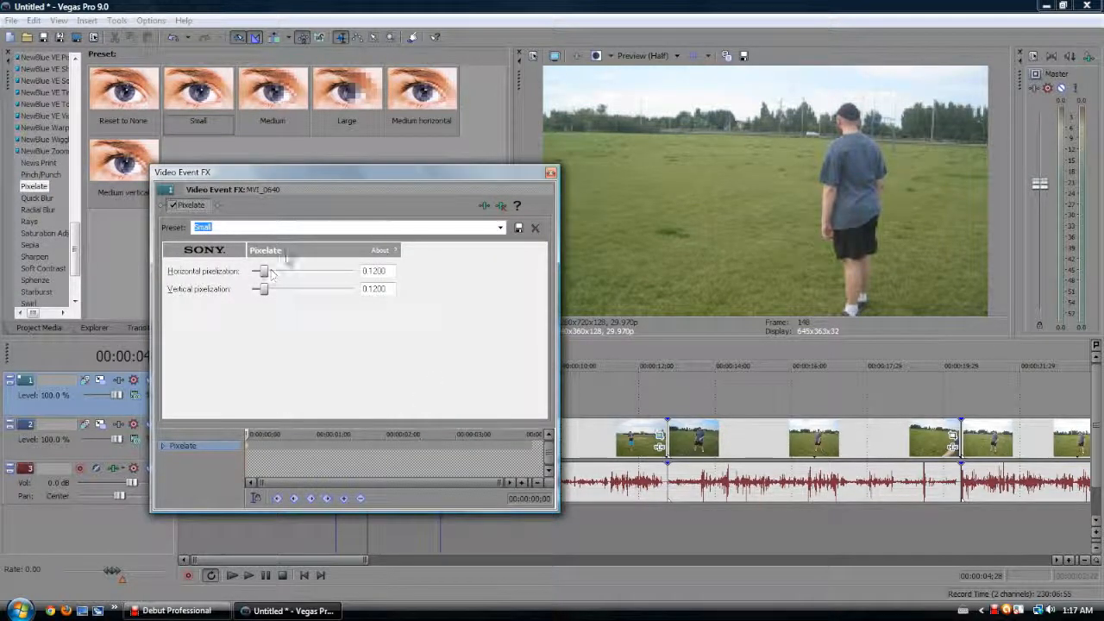
Try the Medium and Large presets of Pixelate, and remove the effect from the clip.
left_click(500, 227)
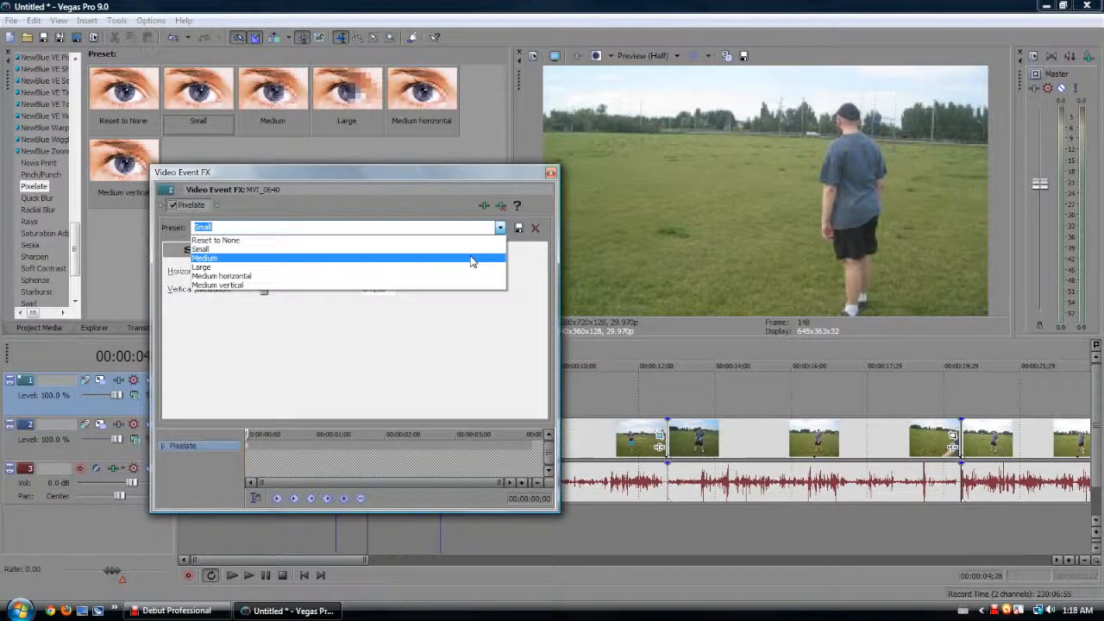
left_click(471, 258)
left_click(497, 227)
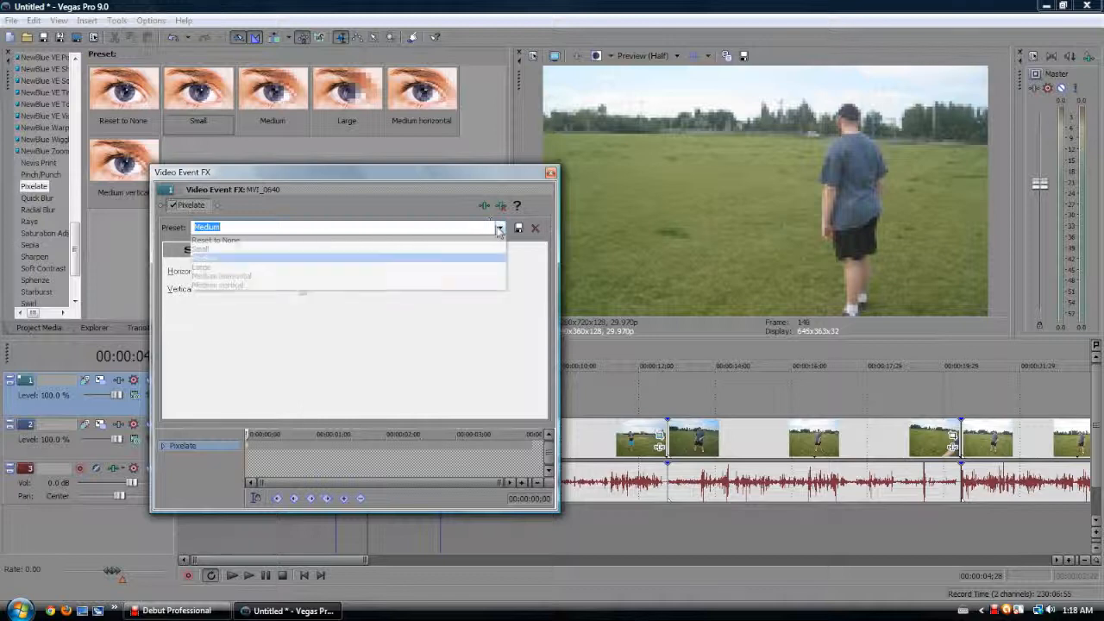
left_click(438, 268)
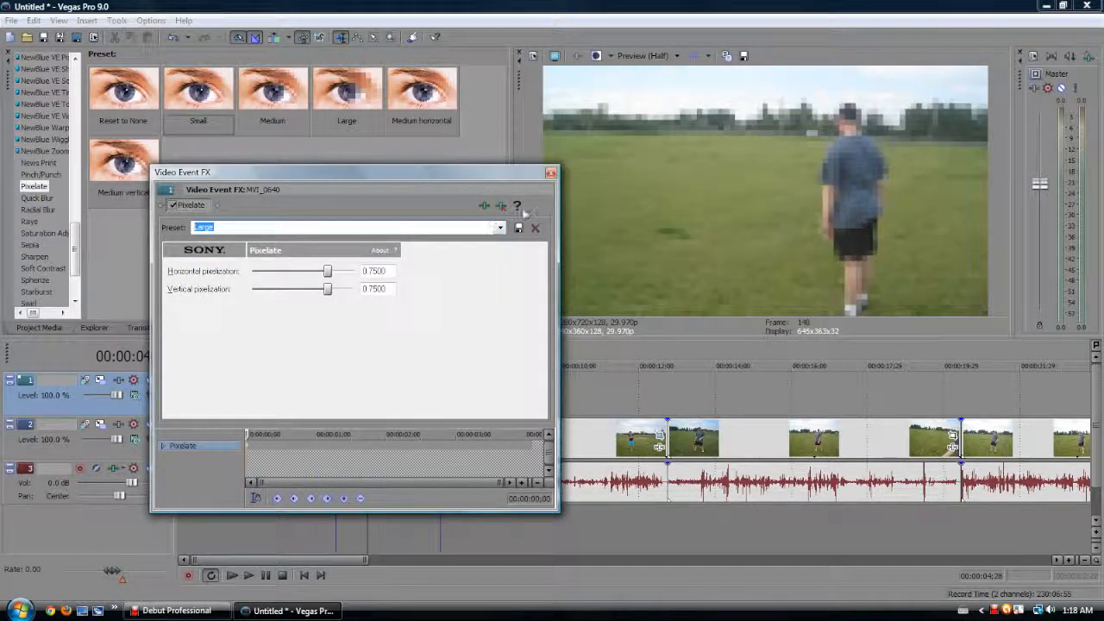
left_click(535, 227)
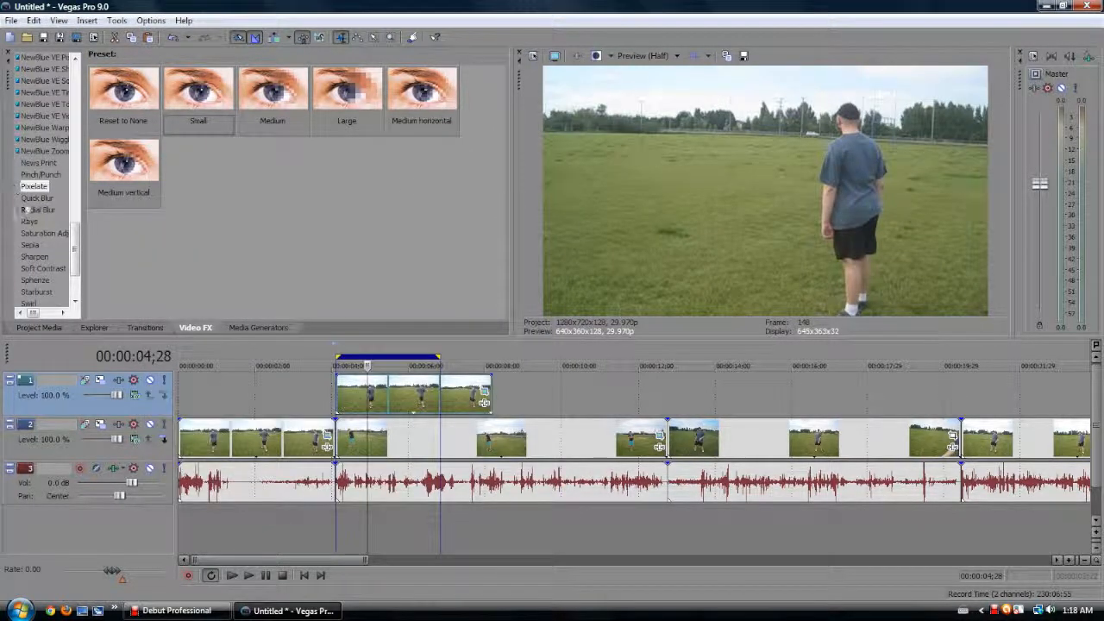
left_click(27, 201)
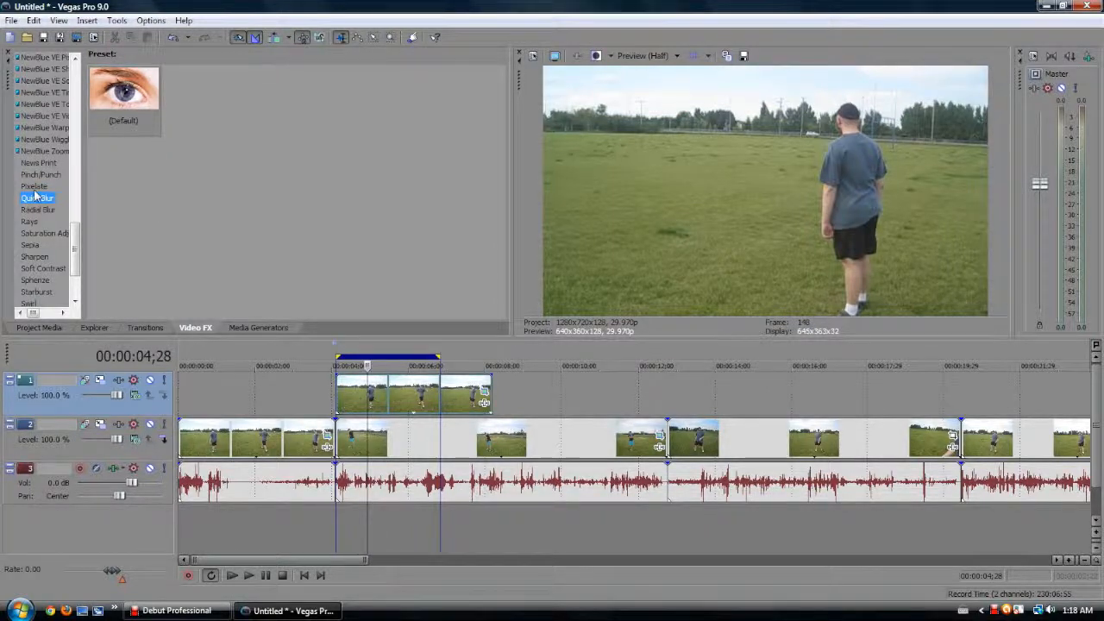
left_click(35, 187)
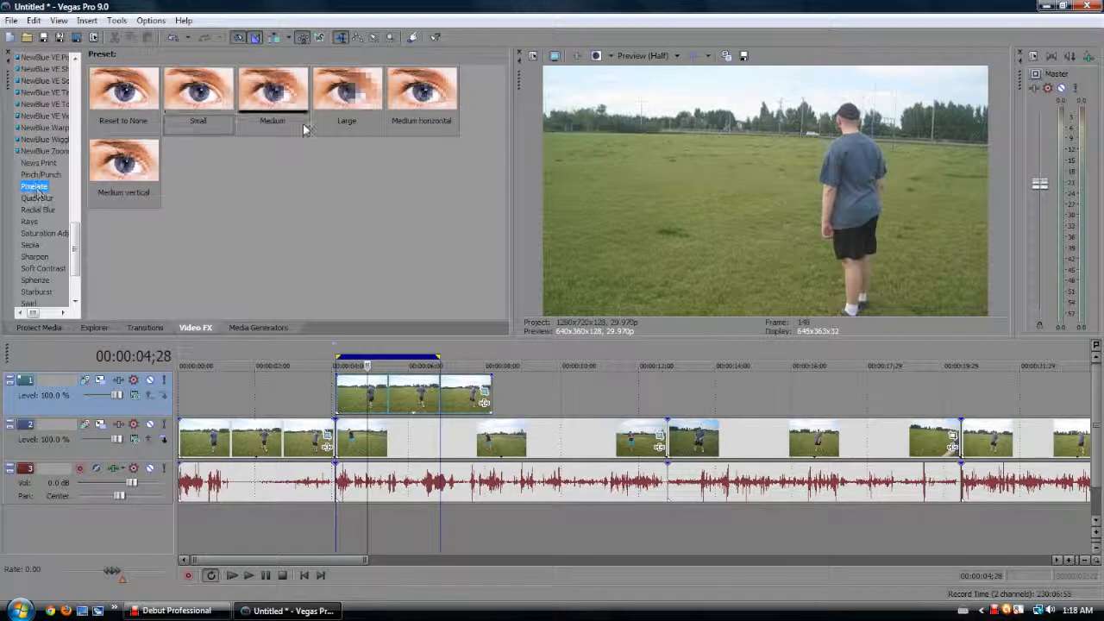
left_click_drag(364, 117, 262, 250)
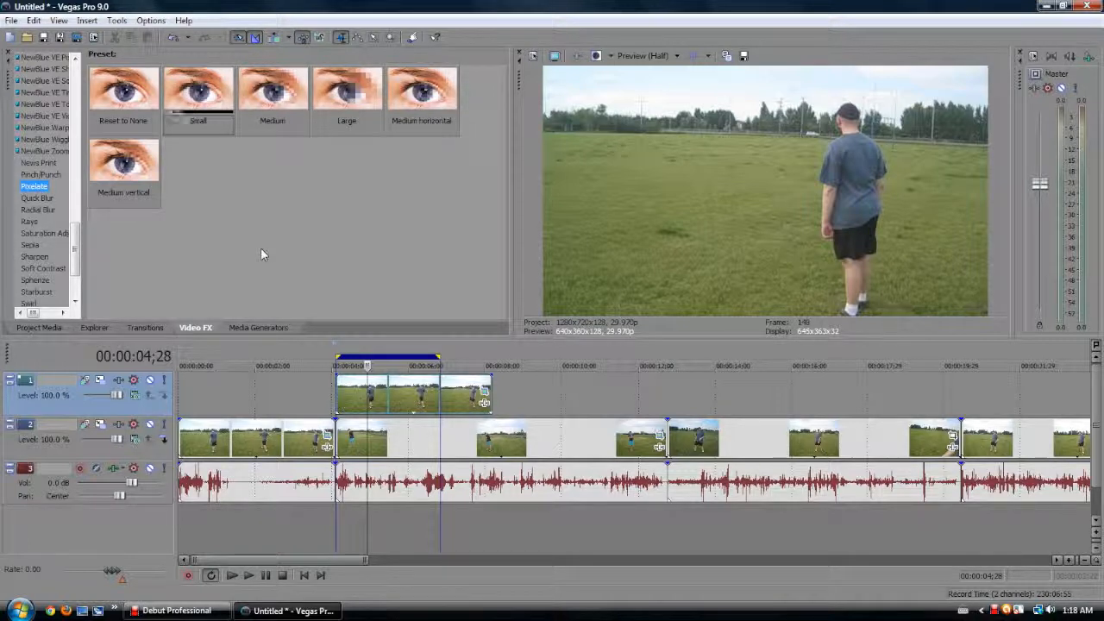
left_click(31, 200)
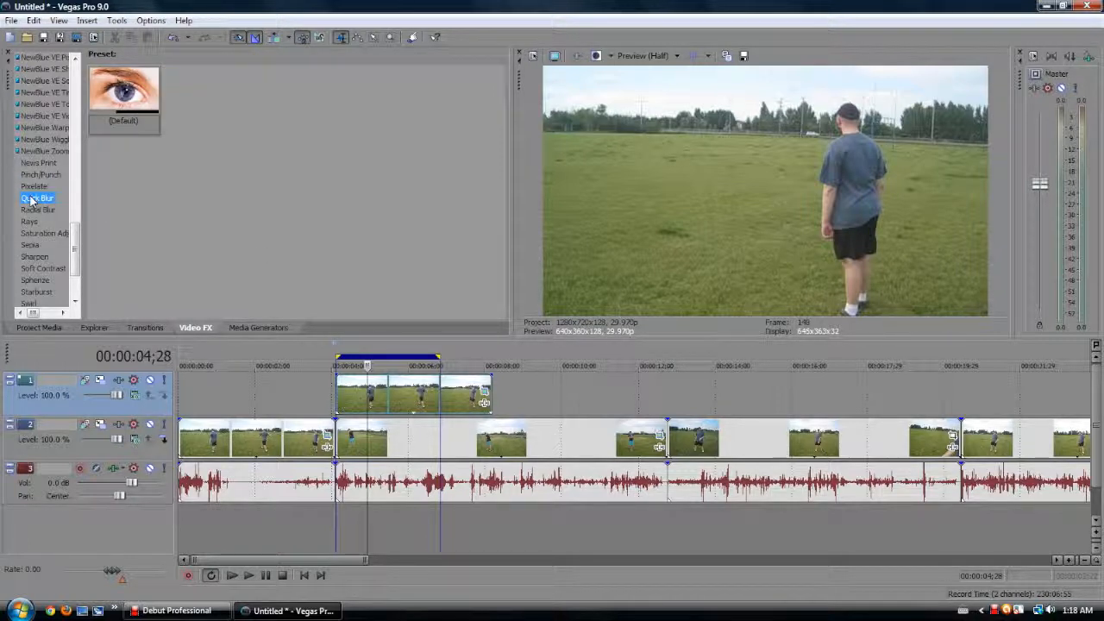
Try Radial Blur's Weak Fixed Radius preset as Proportional, centered at about X 0.717, Y 0.412 with strength about 0.65, and remove it.
left_click(34, 210)
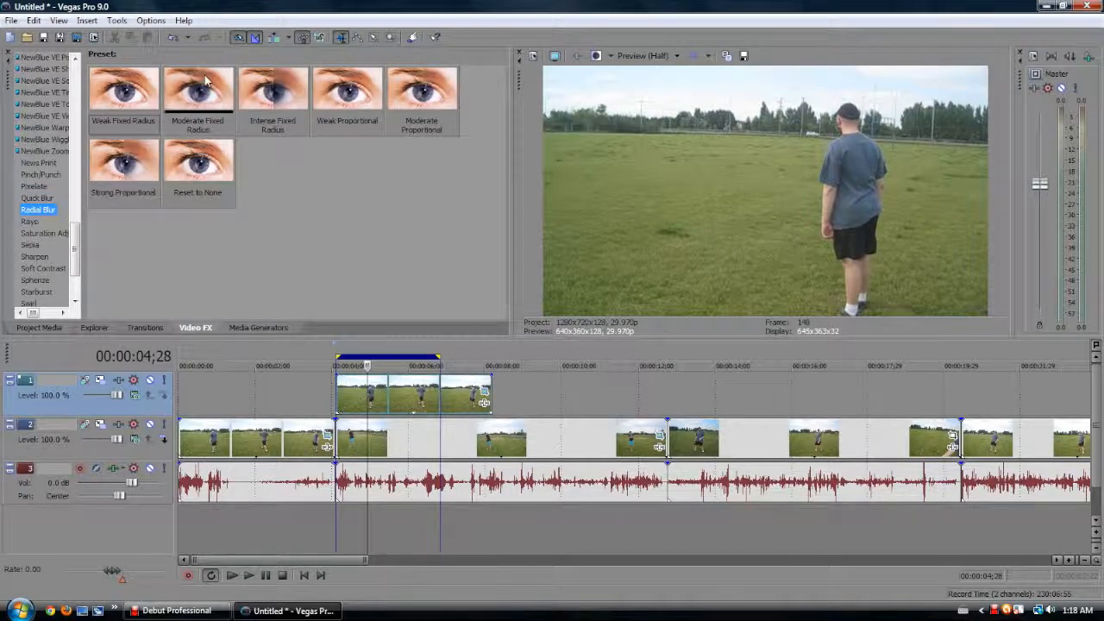
left_click_drag(146, 99, 397, 399)
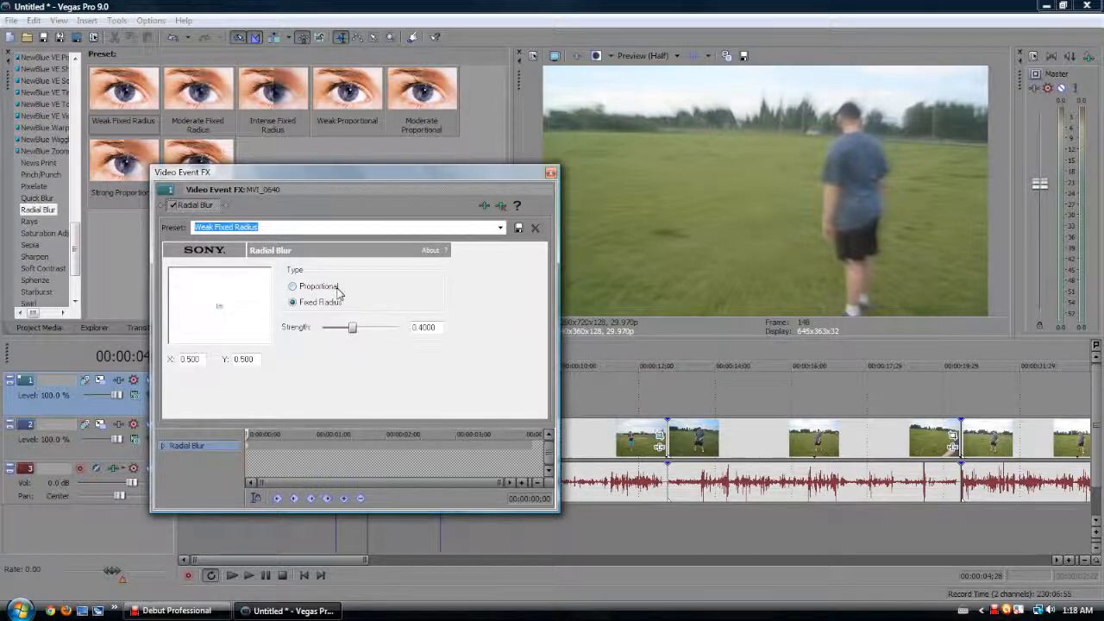
left_click(319, 286)
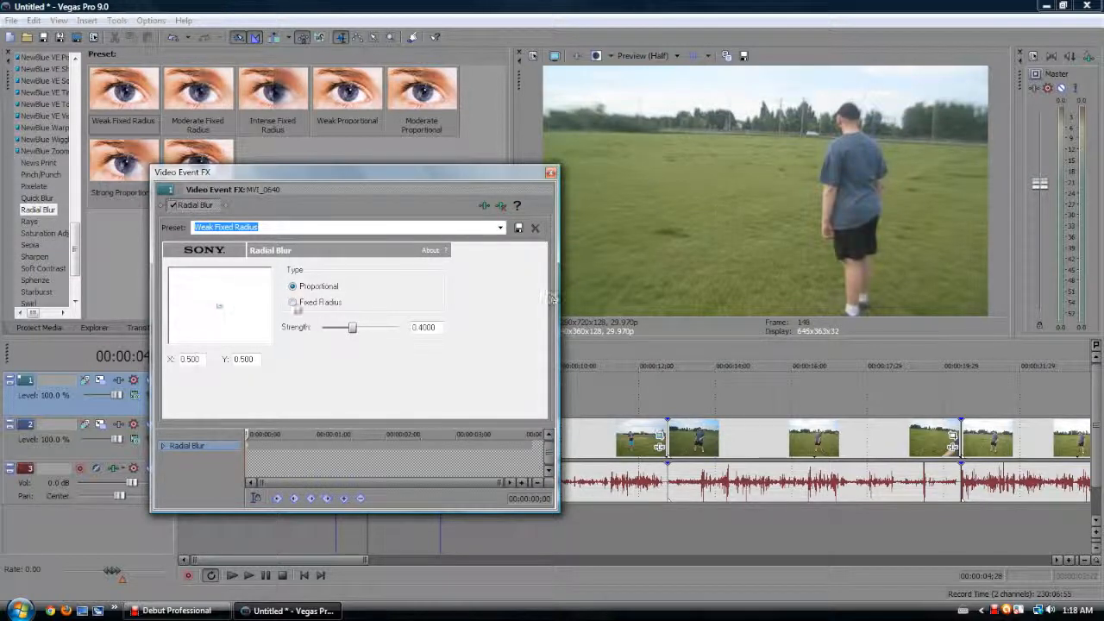
left_click_drag(219, 304, 247, 307)
mouse_move(351, 327)
left_mouse_down()
mouse_move(399, 327)
mouse_move(371, 327)
left_mouse_up()
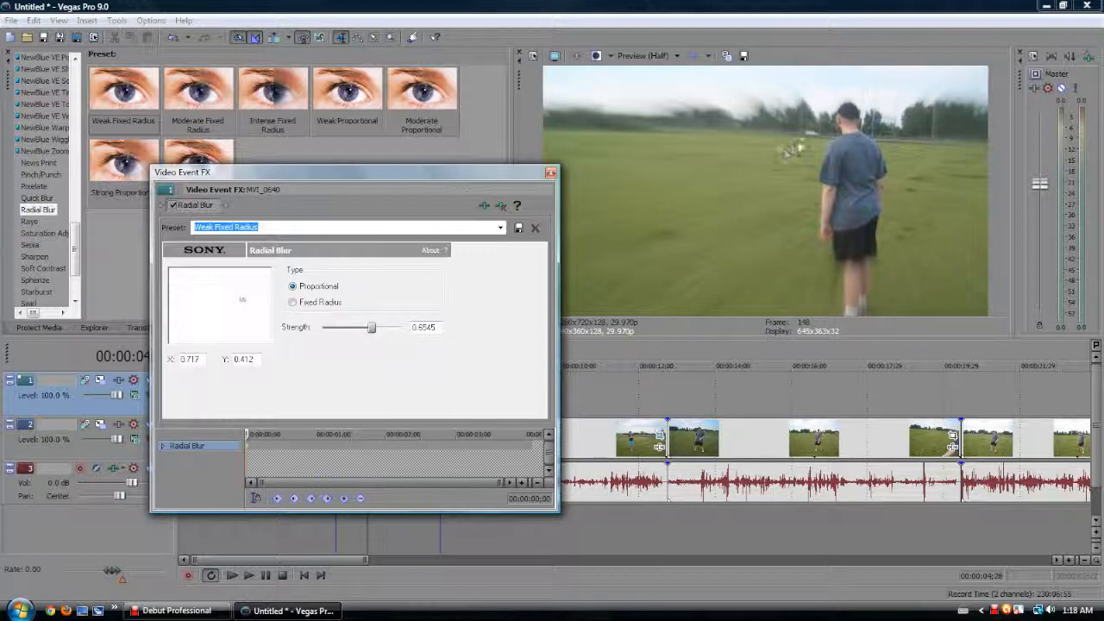
left_click(500, 206)
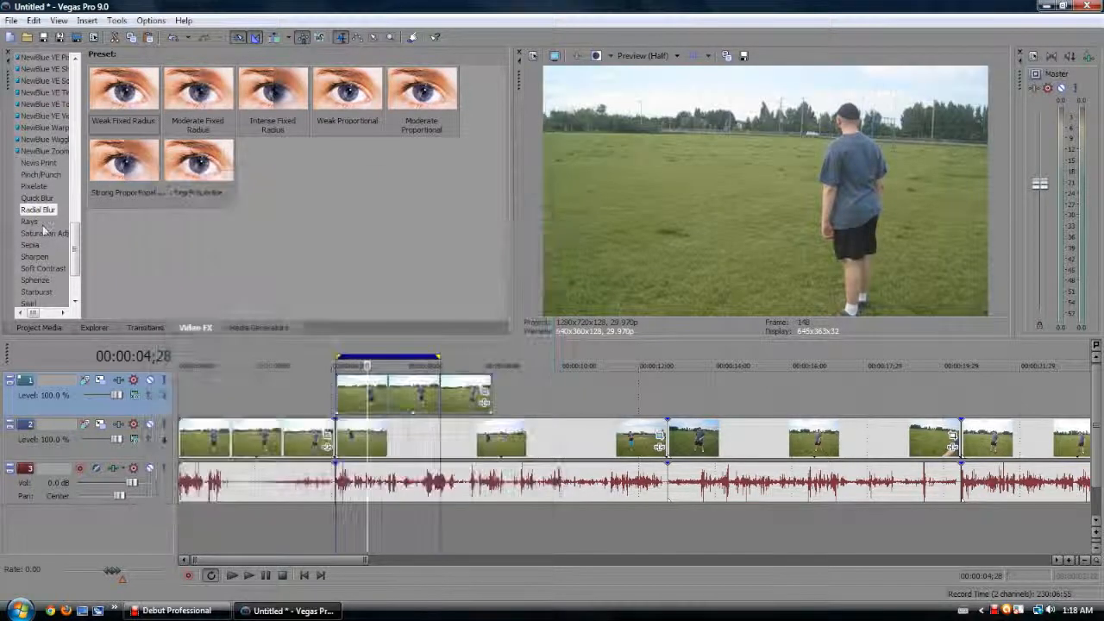
Apply the Luminance preset of Rays to the upper-track clip and remove the effect.
left_click(29, 222)
left_click_drag(124, 89, 435, 380)
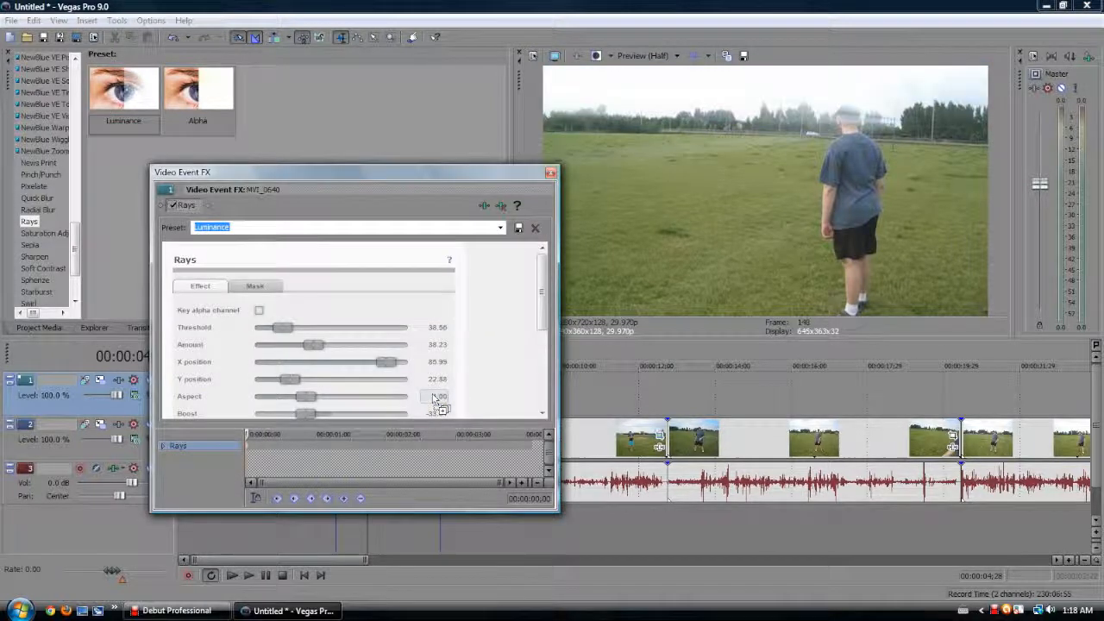
left_click(498, 207)
Apply the Currency preset of Sepia to the upper-track clip, switch it to Neutral, and remove the effect.
left_click(44, 234)
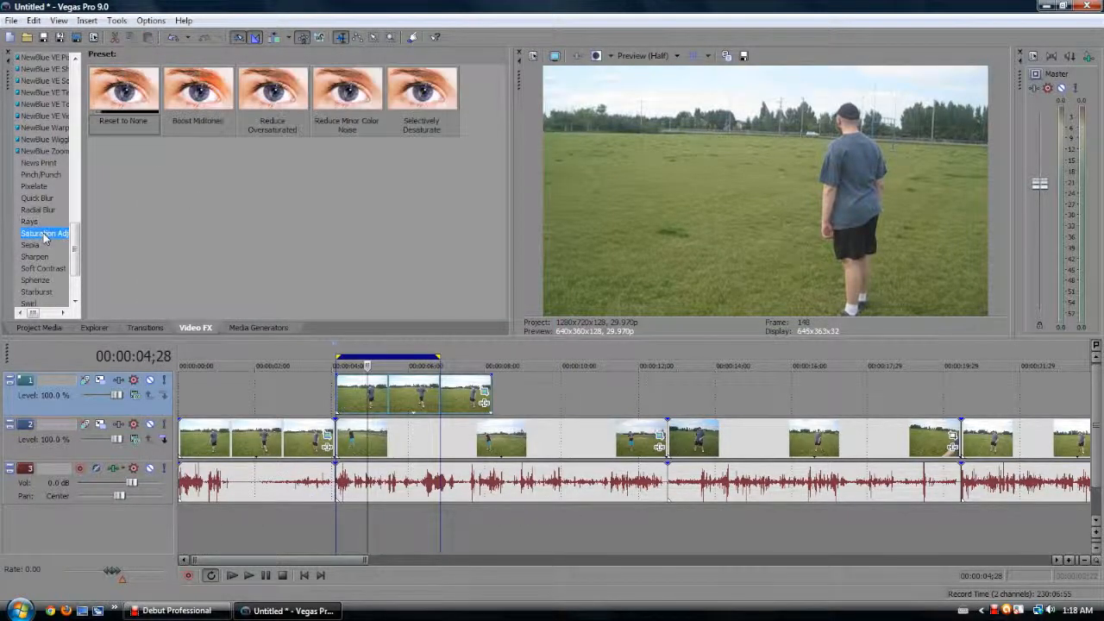
left_click(31, 246)
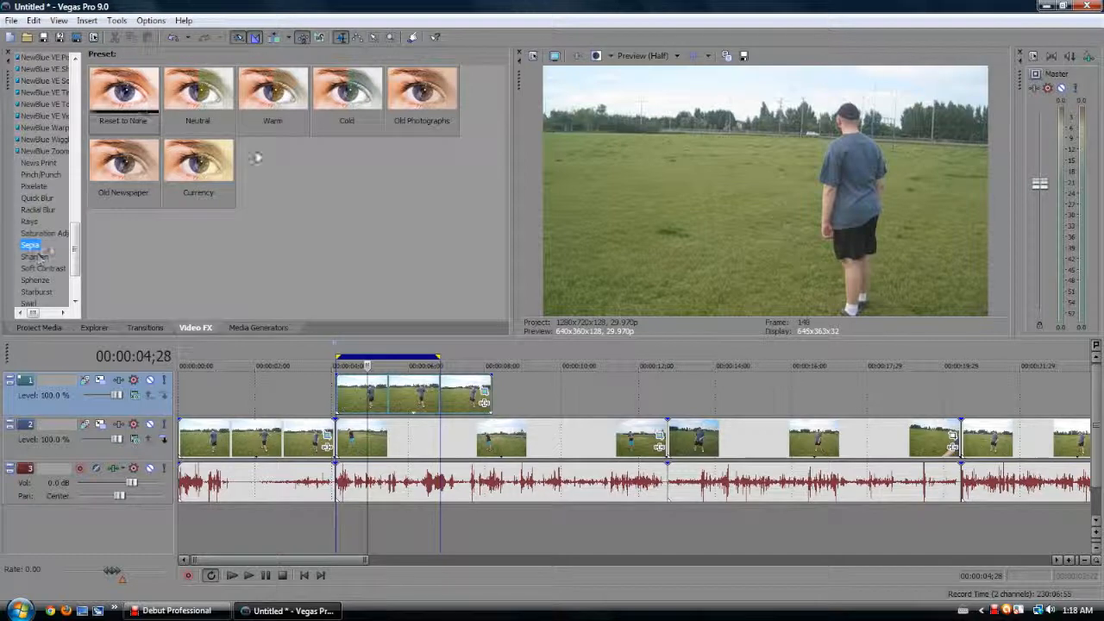
left_click_drag(681, 407, 414, 406)
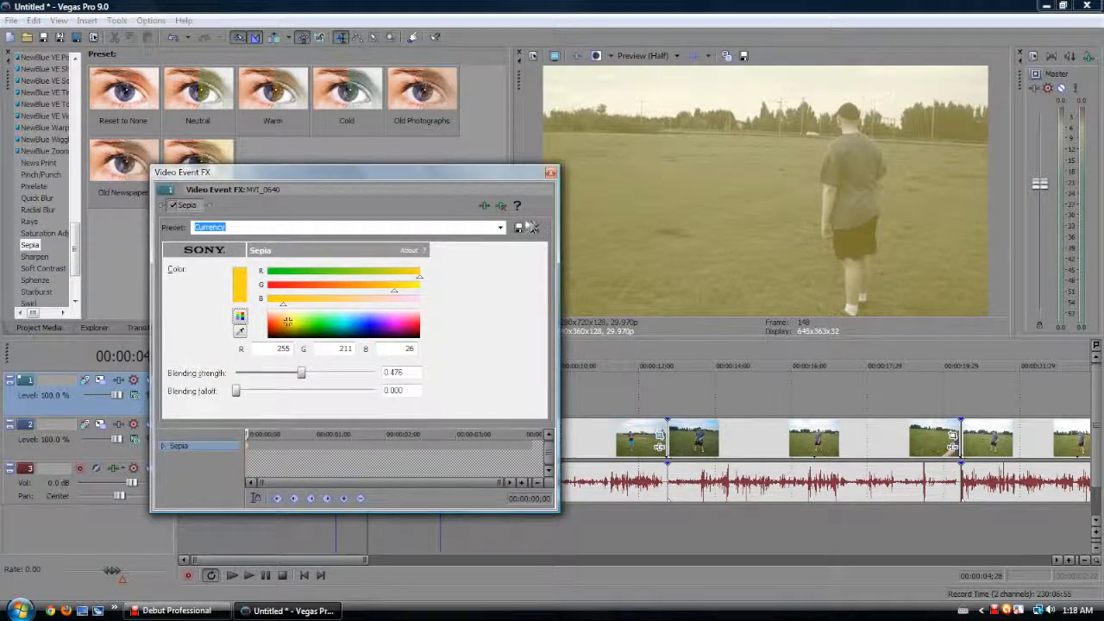
left_click(500, 227)
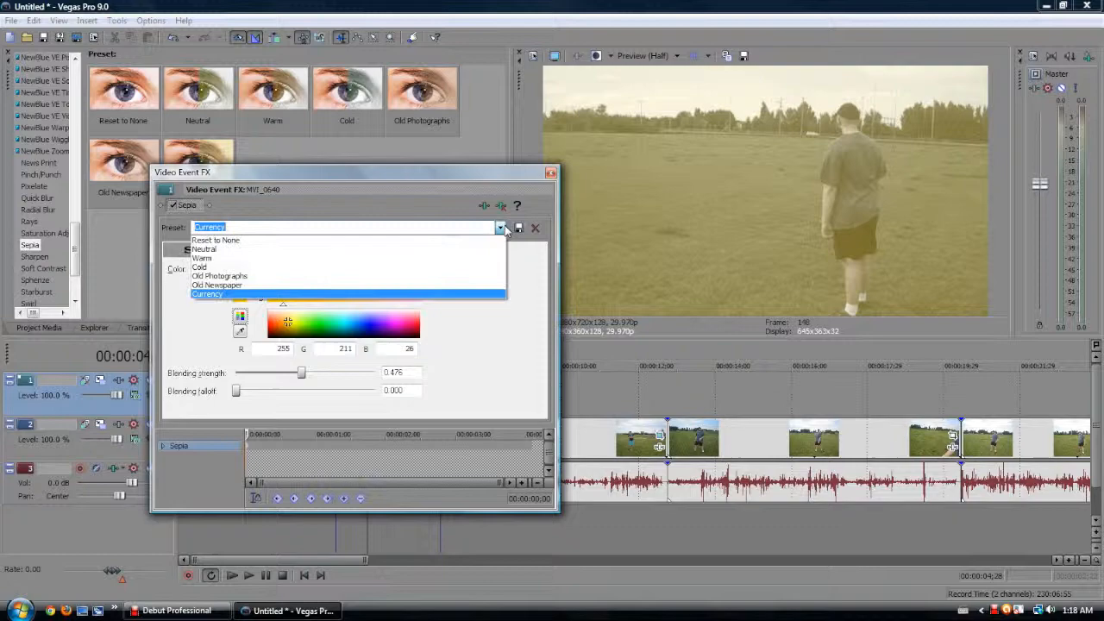
left_click(420, 248)
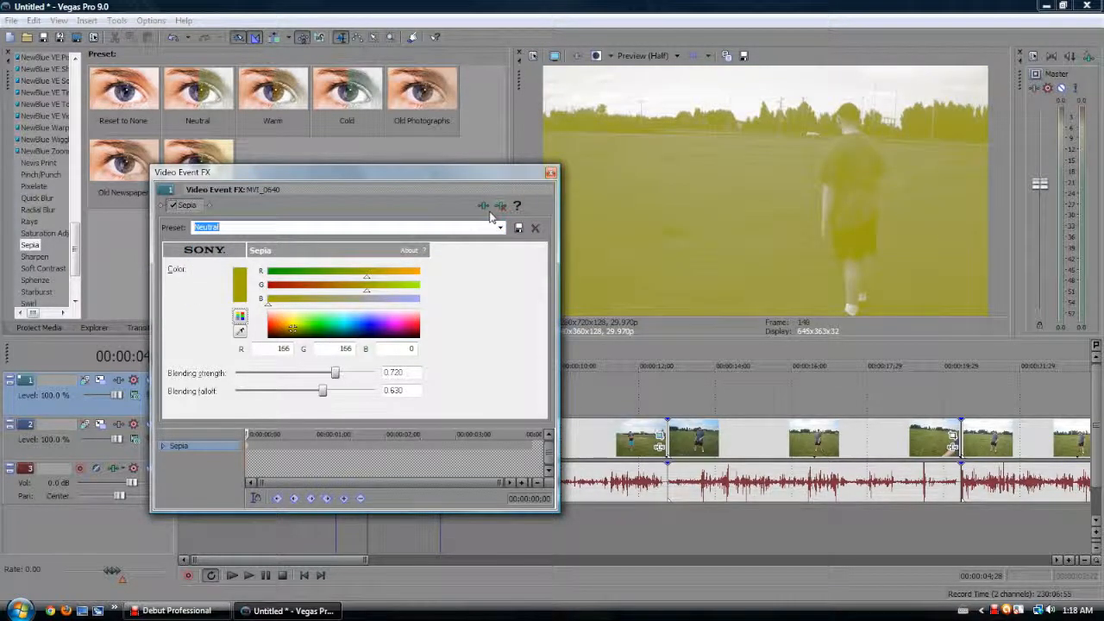
left_click(484, 207)
left_click(884, 138)
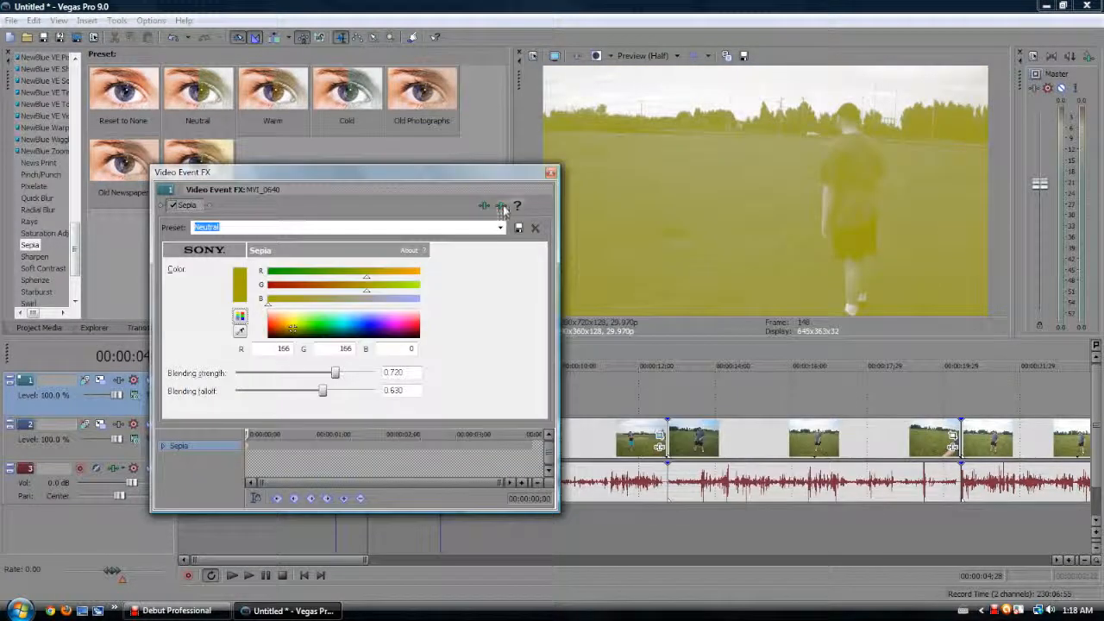
left_click(501, 207)
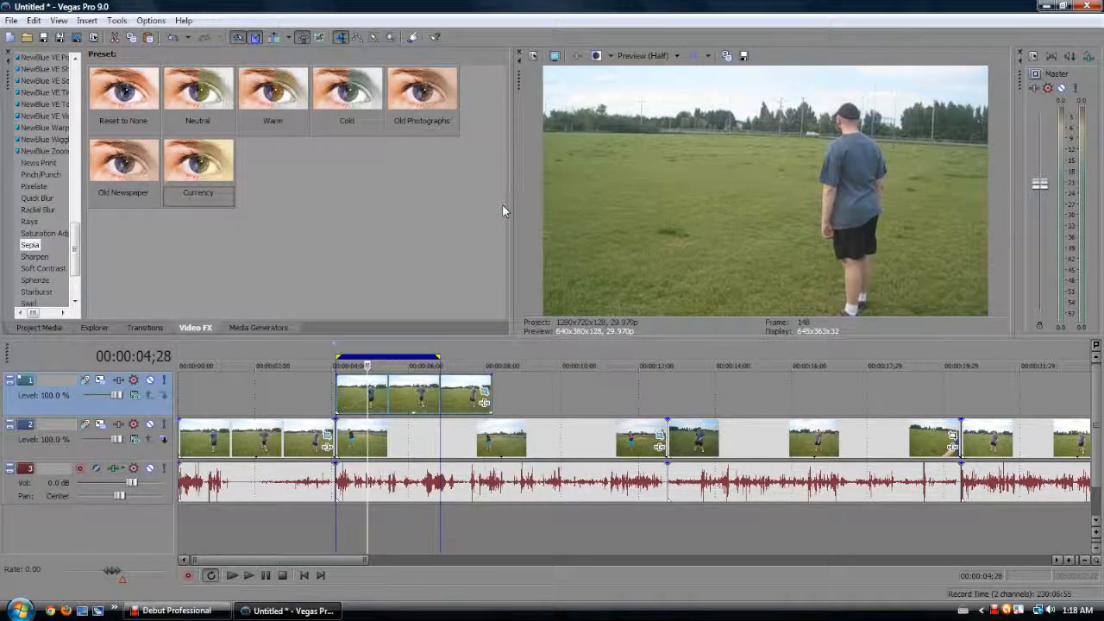
Apply the Heavy preset of Sharpen to the upper-track clip and remove the effect.
left_click(37, 257)
left_click_drag(347, 86, 390, 405)
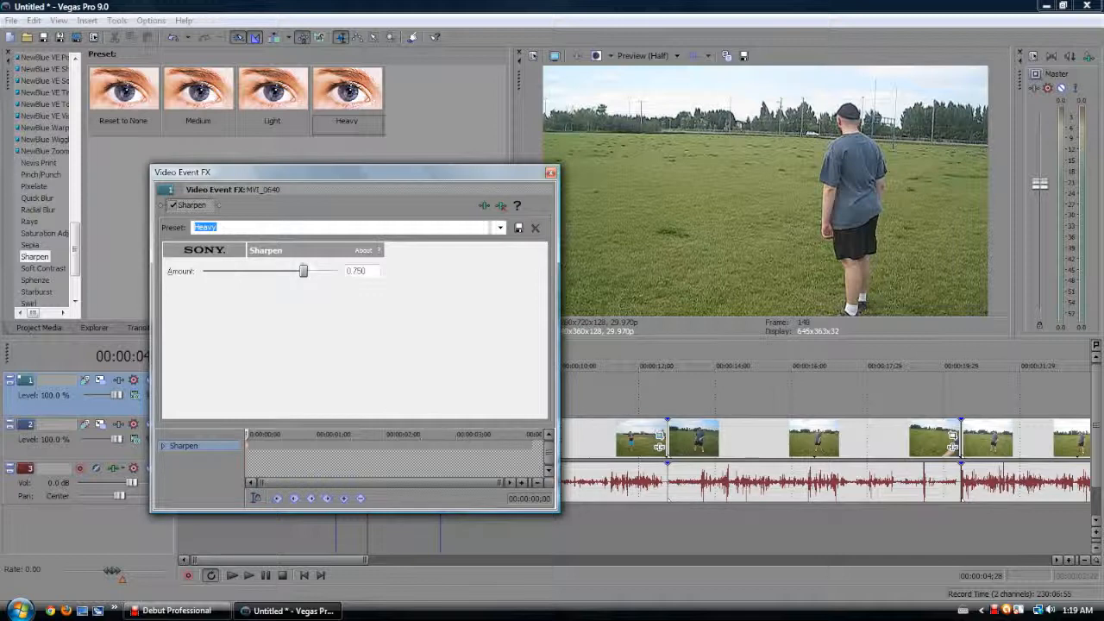
left_click(504, 208)
Apply the Soft Moderate Contrast preset of Soft Contrast to the upper-track clip.
left_click(47, 270)
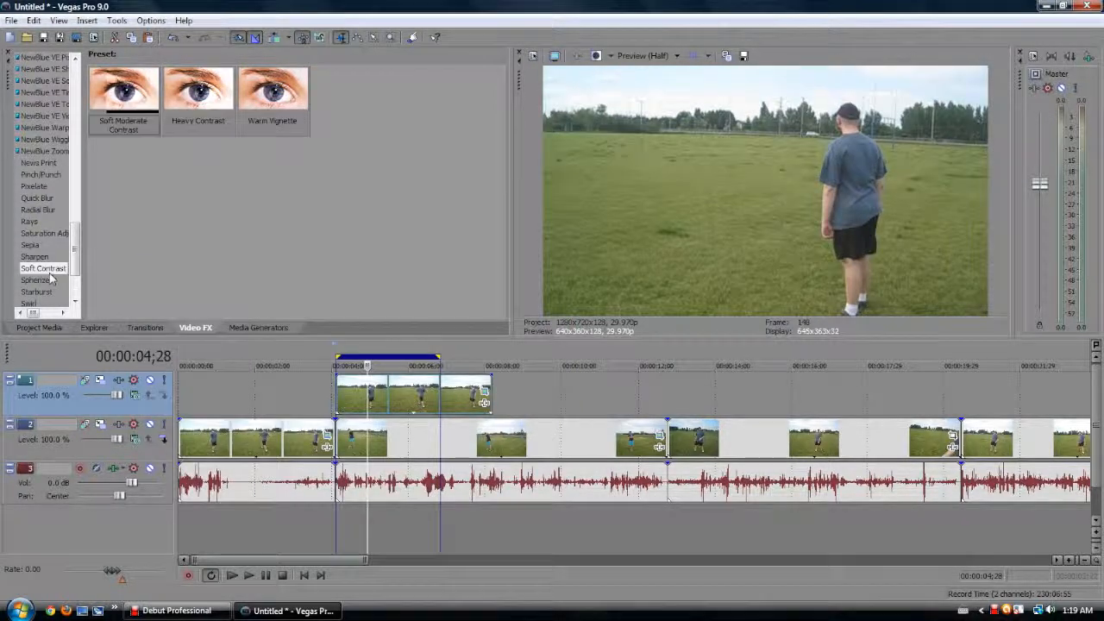
scroll(50, 276, "down", 2)
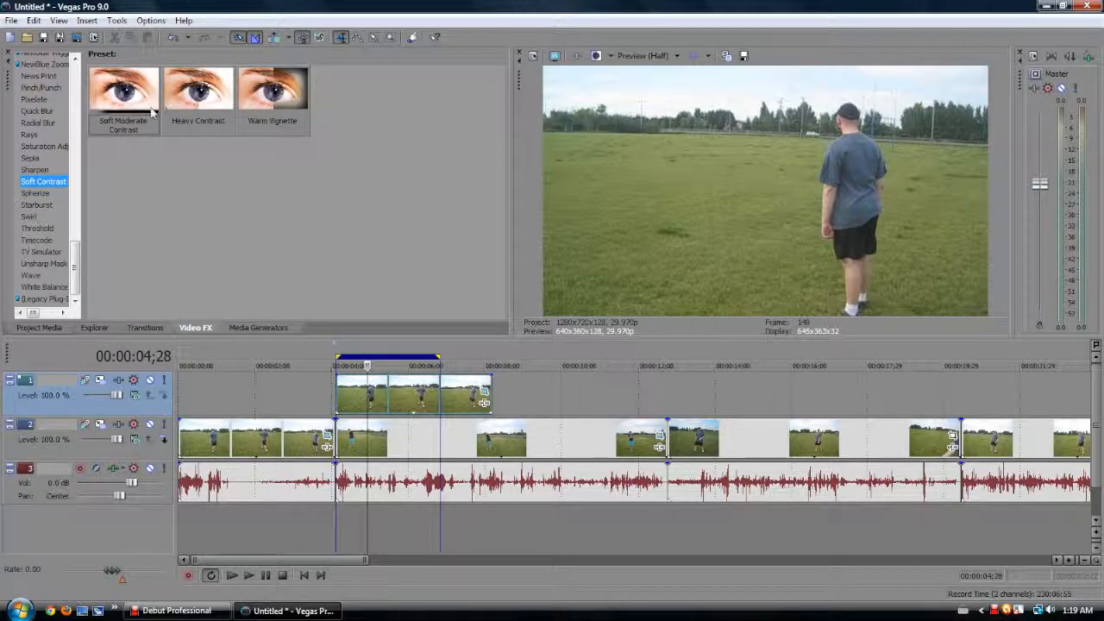
left_click_drag(151, 113, 397, 404)
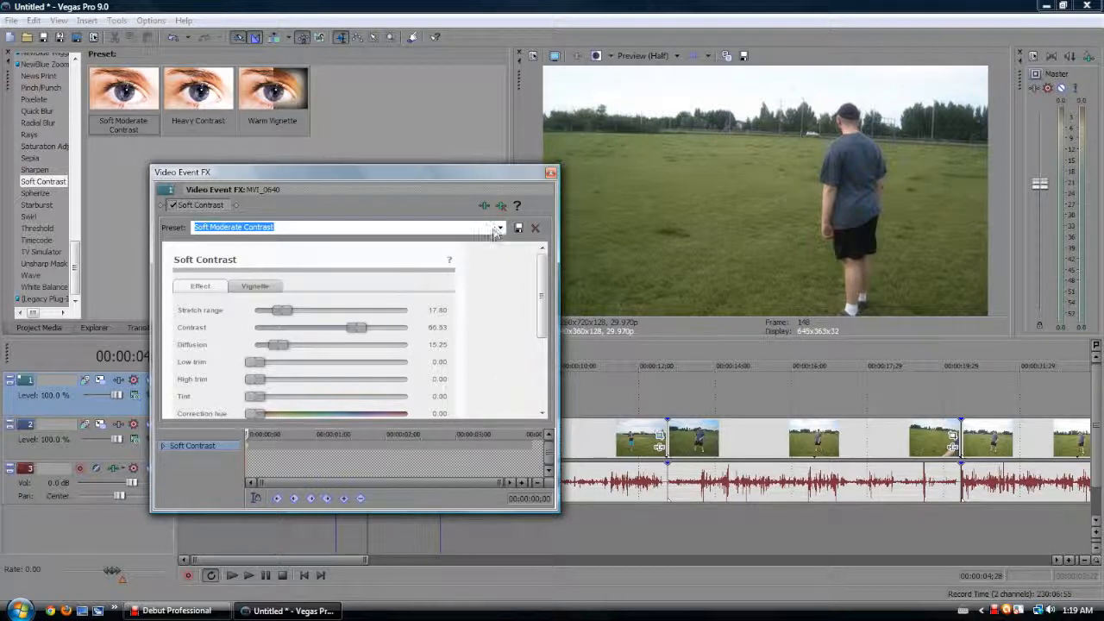
Try the Heavy Contrast and Warm Vignette presets of Soft Contrast, and remove the effect from the clip.
left_click(500, 229)
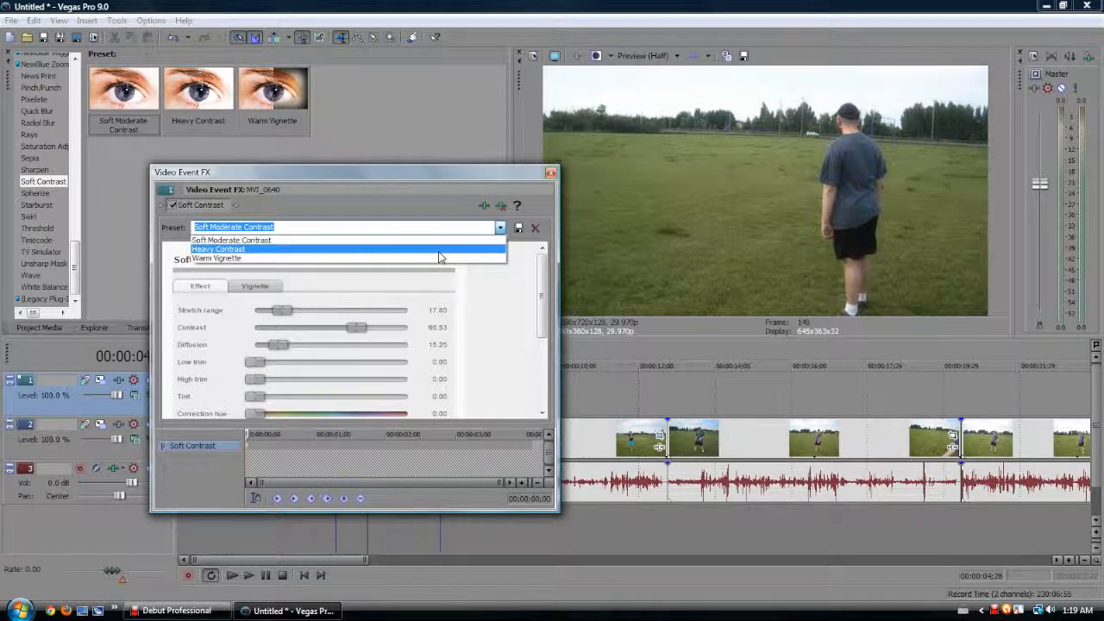
left_click(440, 249)
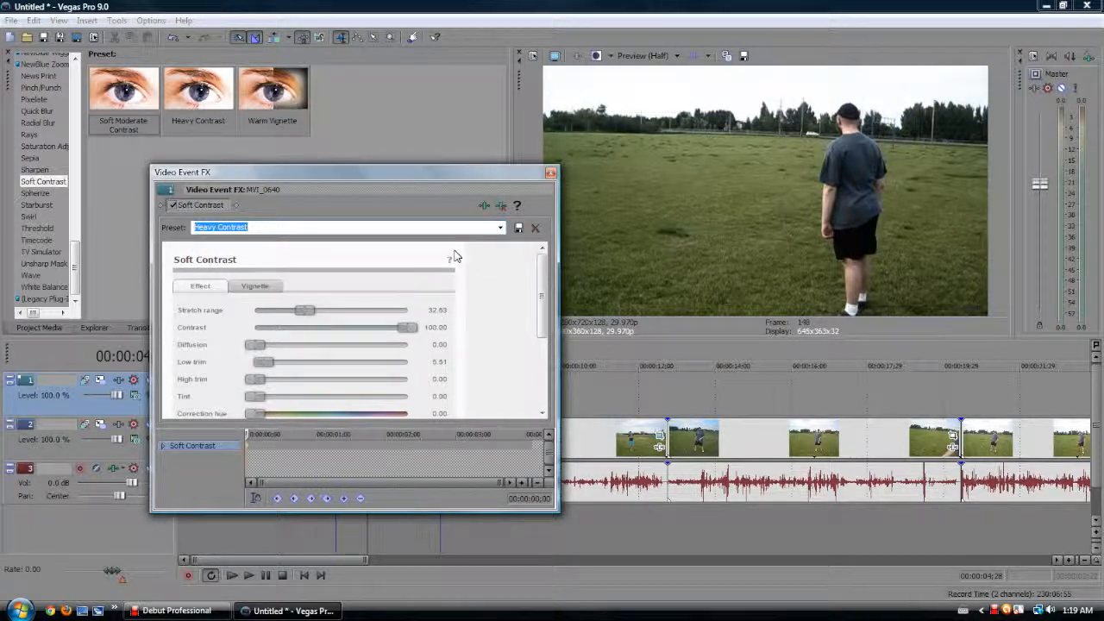
left_click(500, 228)
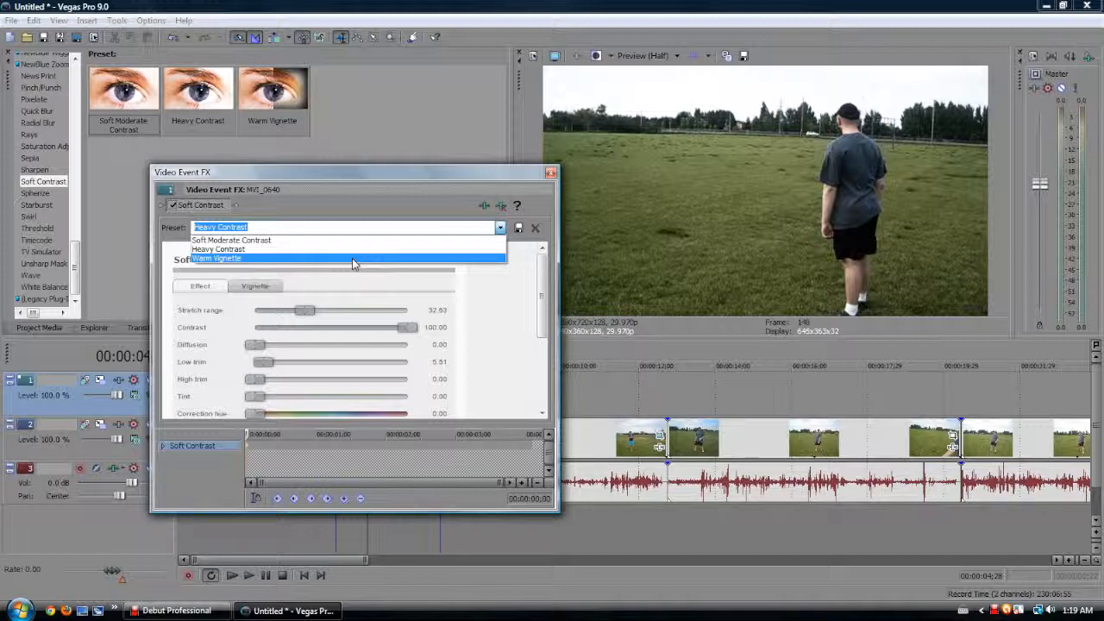
left_click(352, 258)
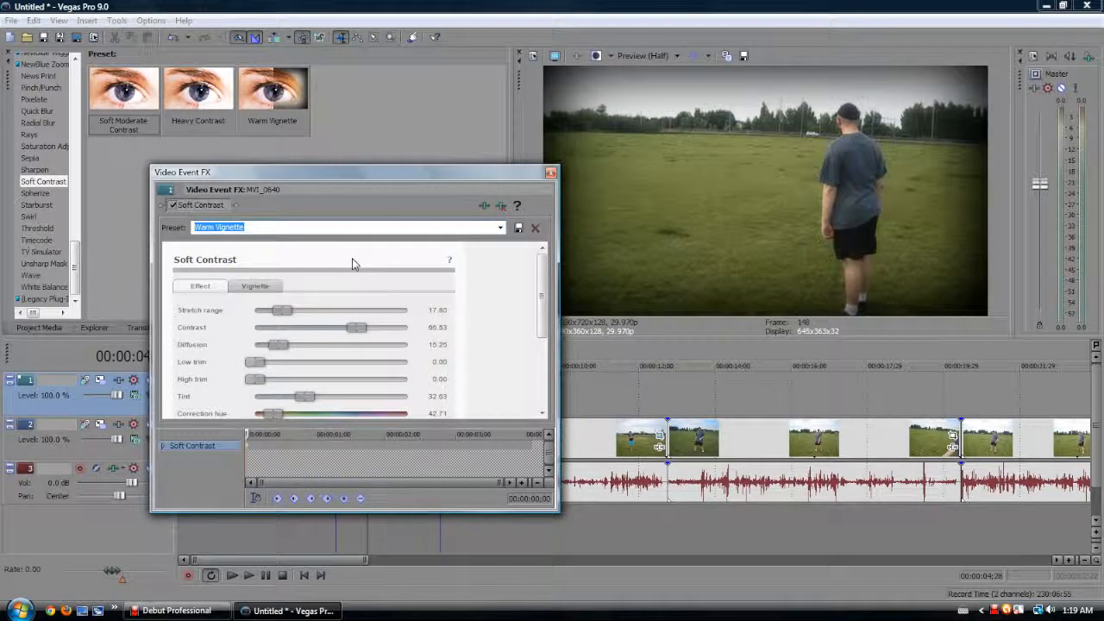
left_click(256, 286)
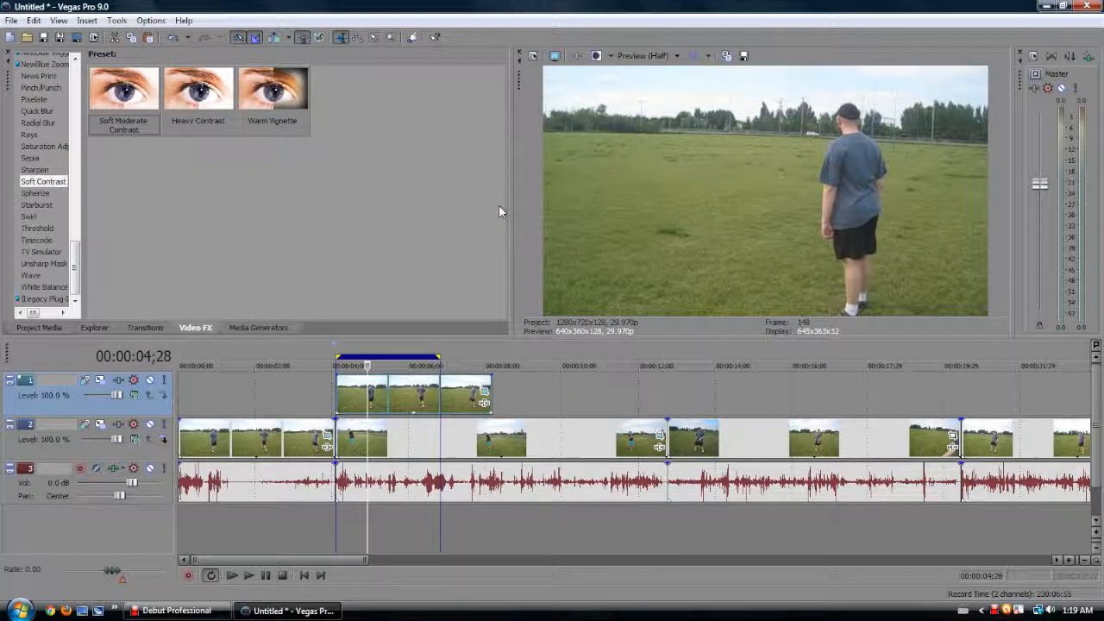
Apply the Simple 4 Point preset of Starburst to the upper-track clip and remove the effect.
left_click(44, 194)
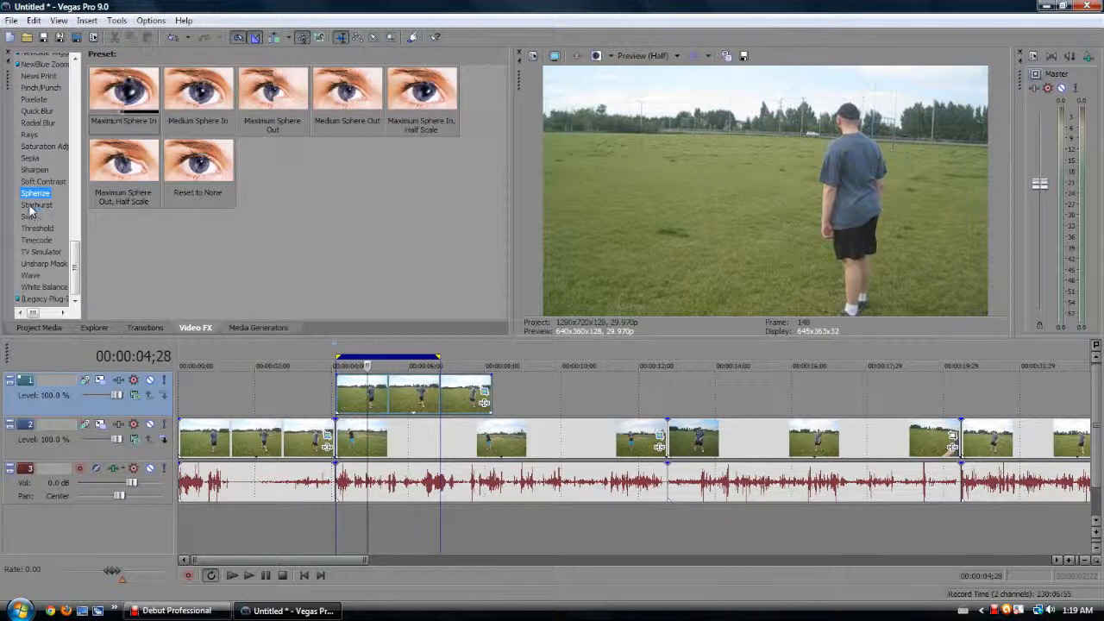
left_click(36, 205)
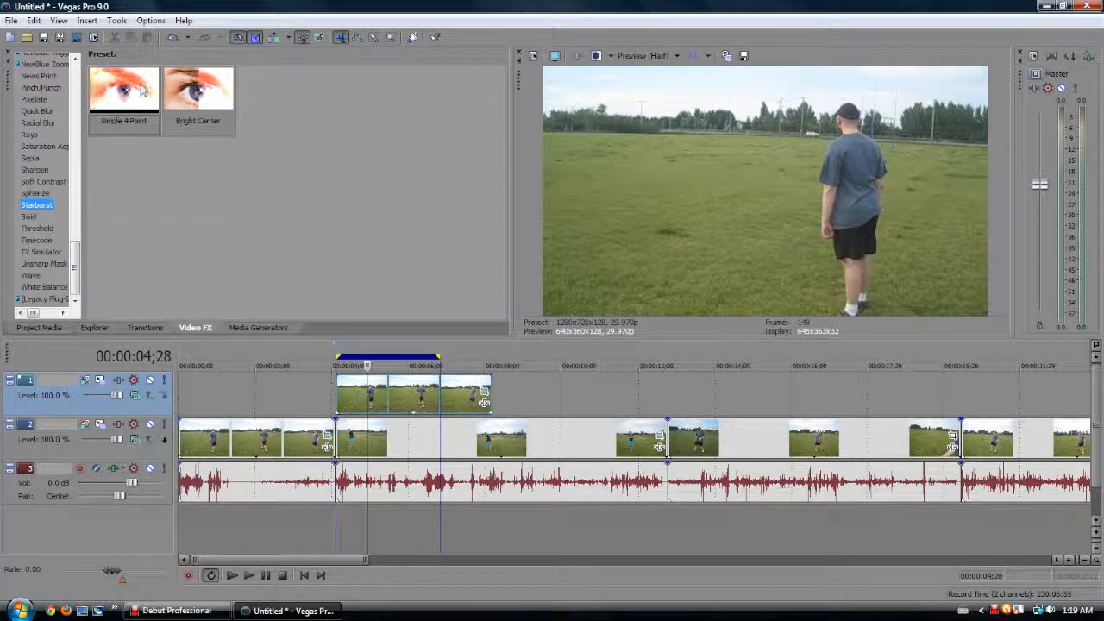
left_click_drag(125, 82, 392, 395)
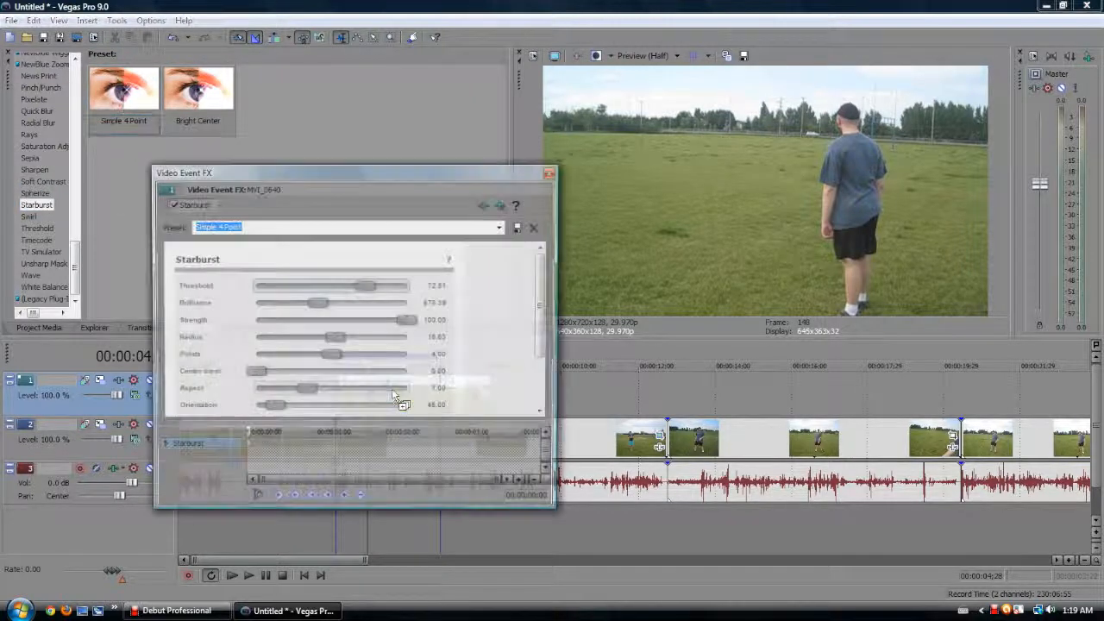
left_click(517, 205)
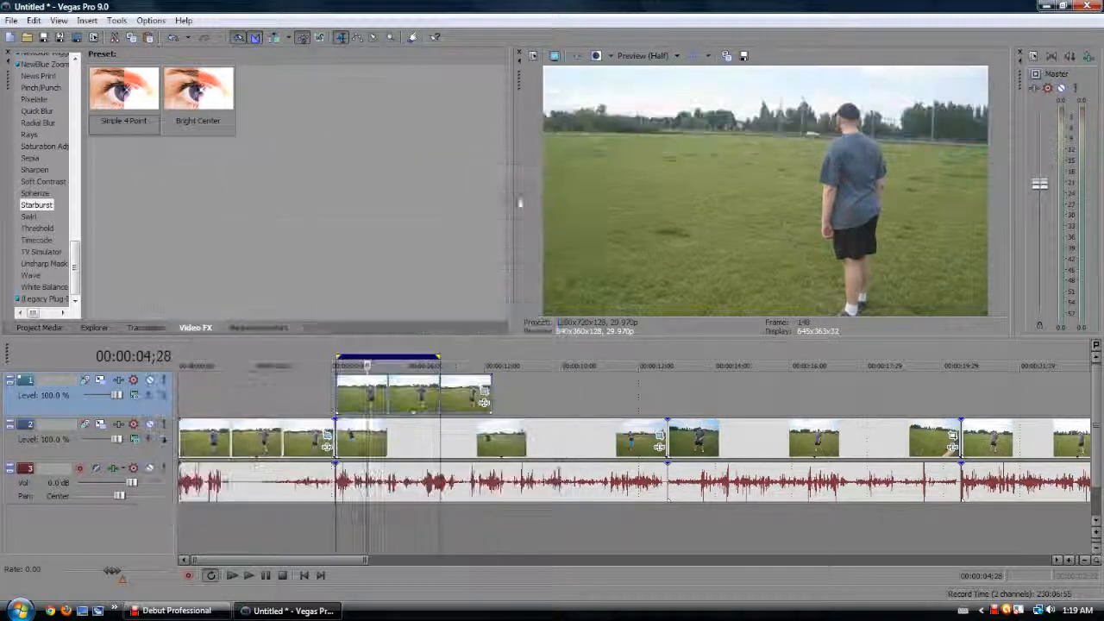
Apply the Maximum Swirl, Clockwise preset of Swirl to the upper-track clip and remove the effect.
left_click(29, 217)
left_click_drag(90, 125, 362, 402)
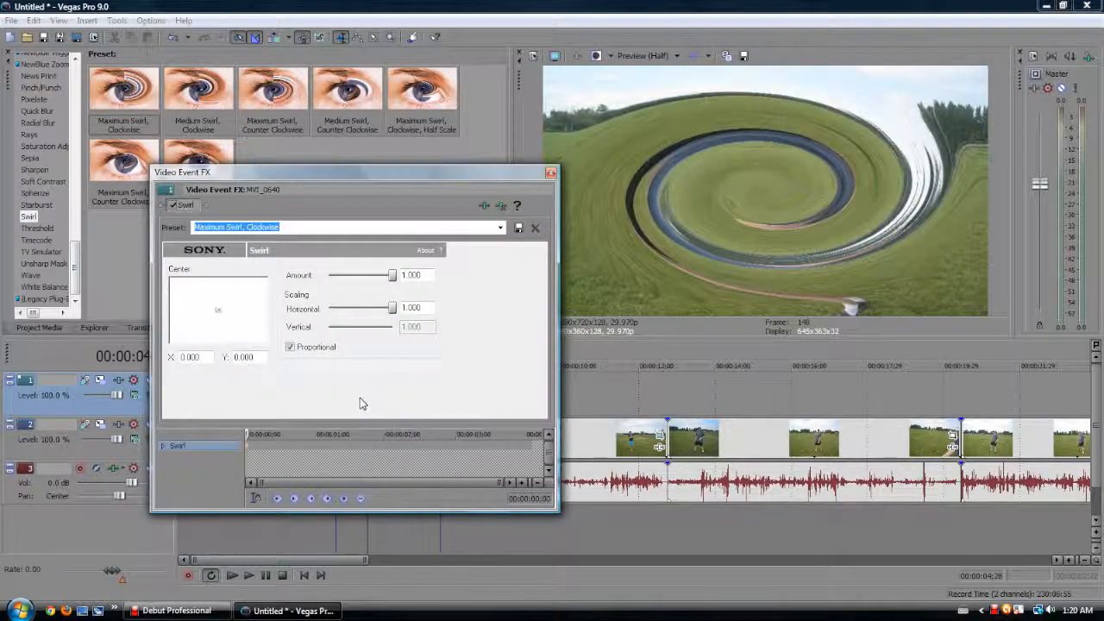
left_click(502, 206)
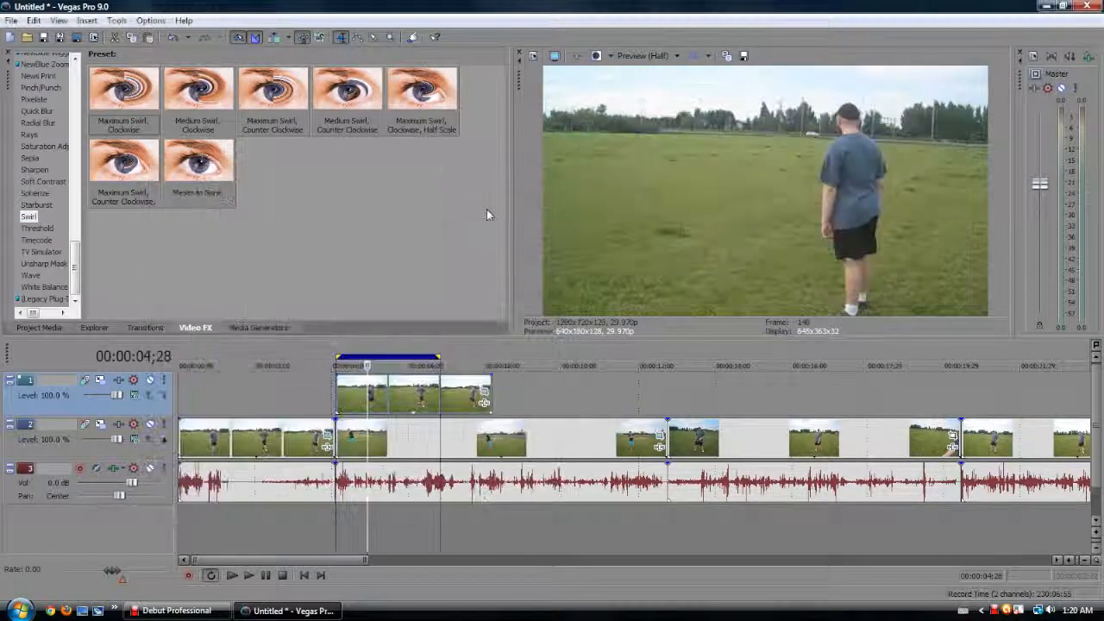
Apply the 75 % preset of Threshold to the upper-track clip, try a lower slider value, and remove the effect.
left_click(37, 228)
left_click_drag(422, 90, 415, 386)
left_click_drag(306, 272, 233, 274)
left_click(501, 205)
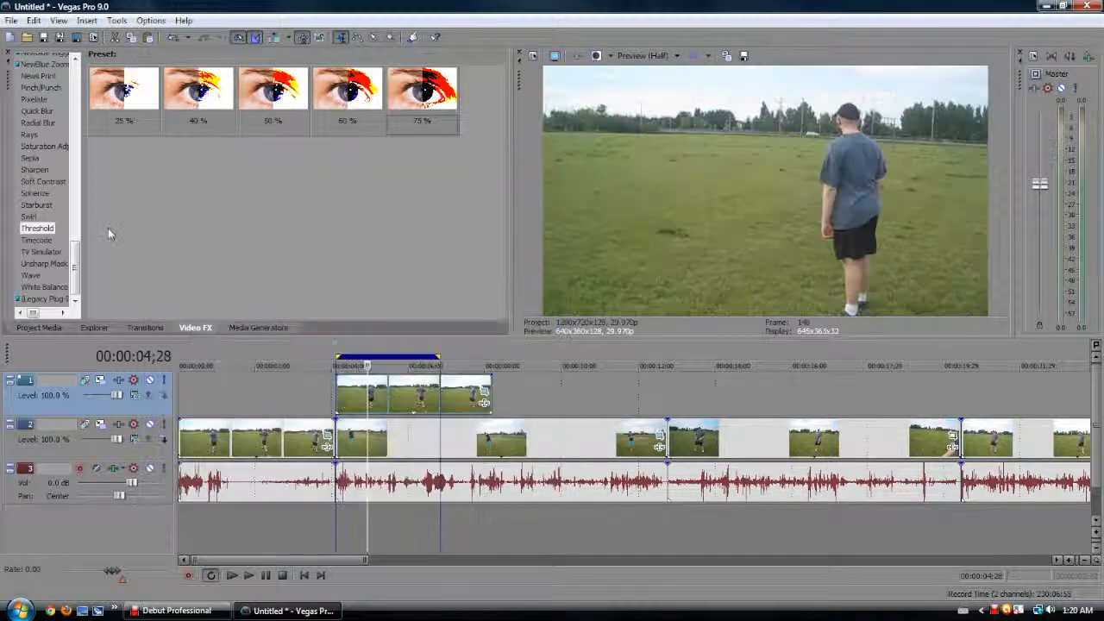
Apply the SMPTE Drop (29.97 fps) preset of Timecode to the upper-track clip, scrub to 00:00:02;20 in the effect timeline, and remove it.
left_click(38, 240)
left_click_drag(483, 402, 487, 405)
left_click_drag(287, 436, 432, 425)
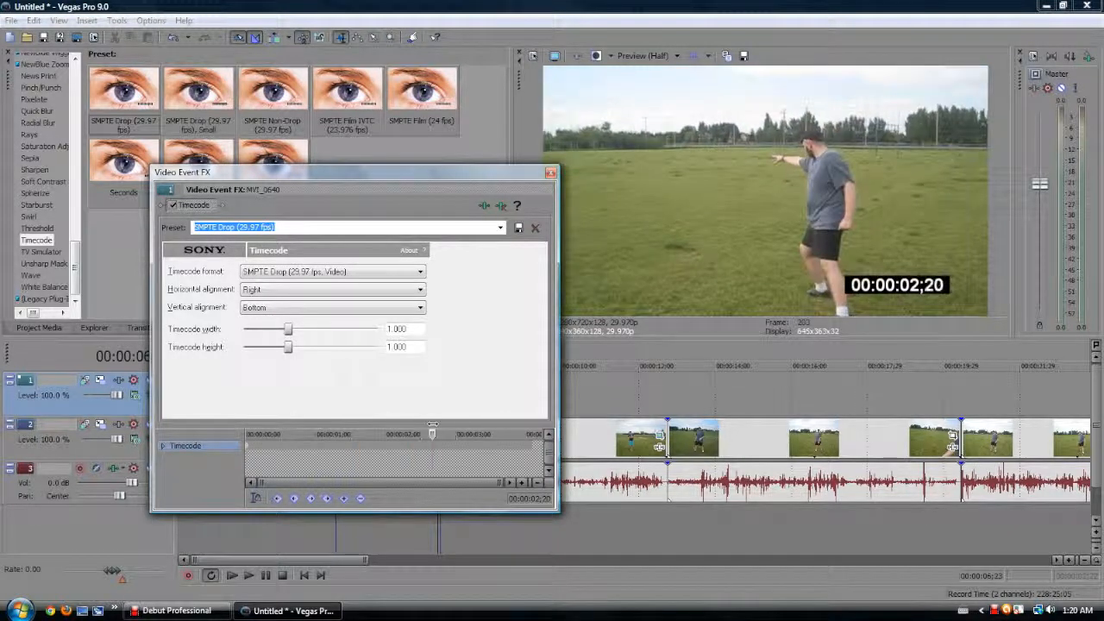
left_click(501, 207)
Apply the TV Look preset of TV Simulator to the upper-track clip.
left_click(27, 254)
left_click_drag(126, 101, 408, 405)
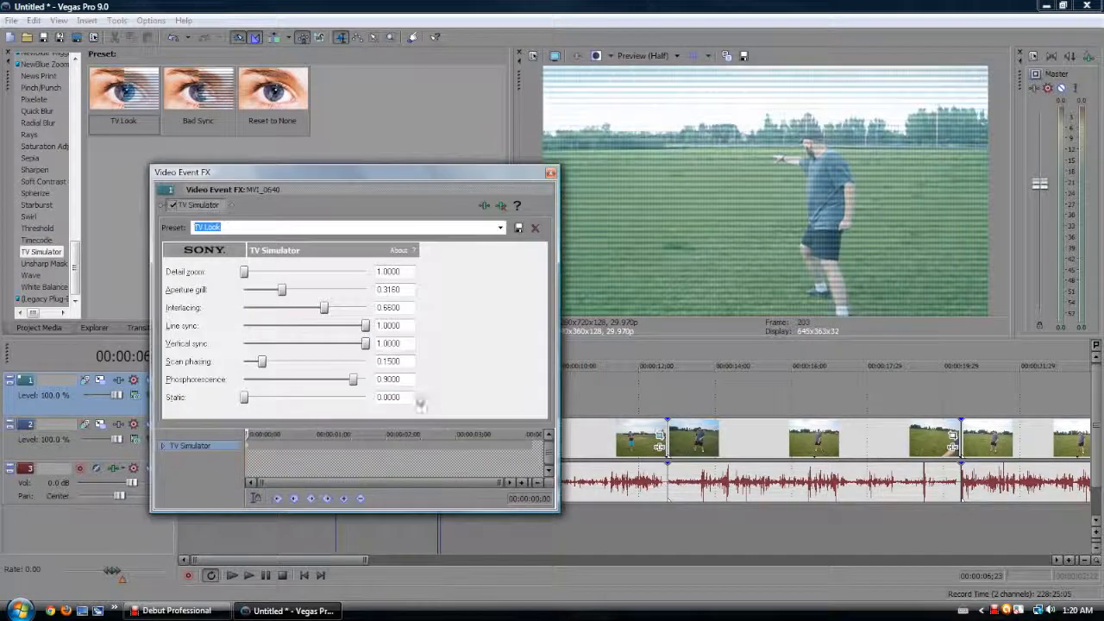
Set TV Simulator's Detail zoom to 2.43, Aperture grill to 0 and Interlacing to 0.454, and try lowering Line sync before returning it to 1.
left_click_drag(244, 272, 304, 274)
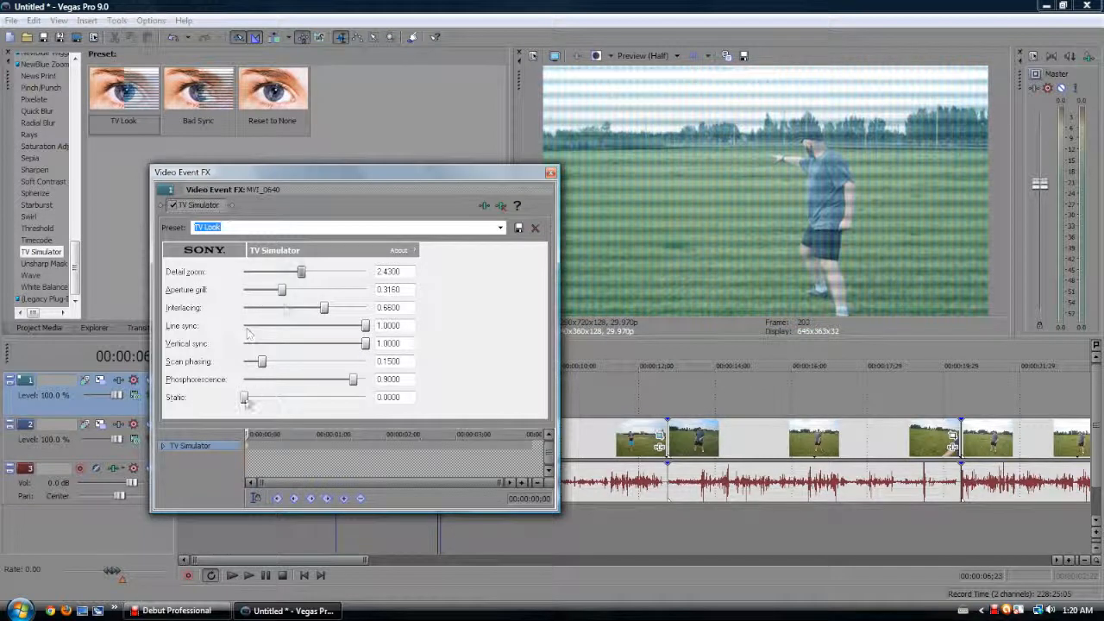
left_click_drag(283, 290, 244, 290)
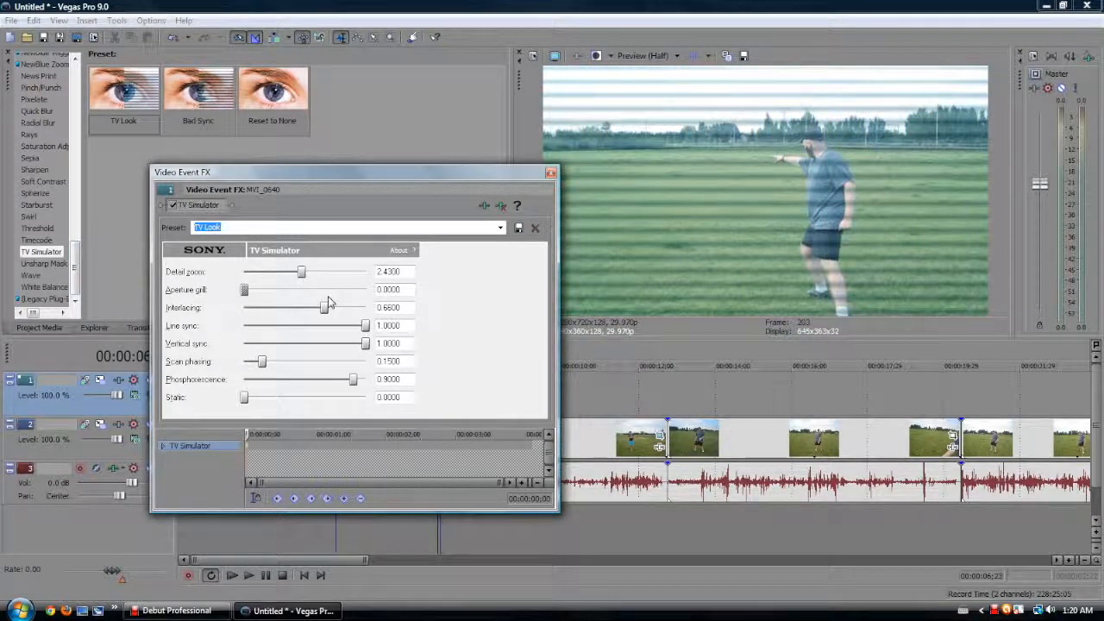
left_click_drag(326, 312, 299, 312)
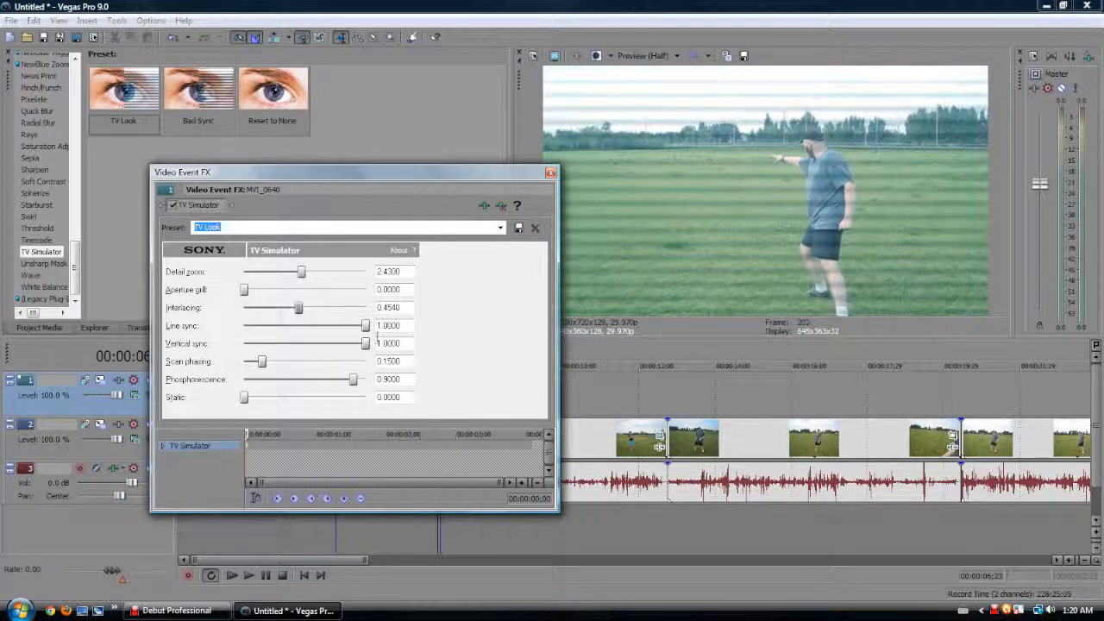
mouse_move(366, 344)
left_mouse_down()
mouse_move(298, 345)
mouse_move(376, 343)
mouse_move(364, 336)
left_mouse_up()
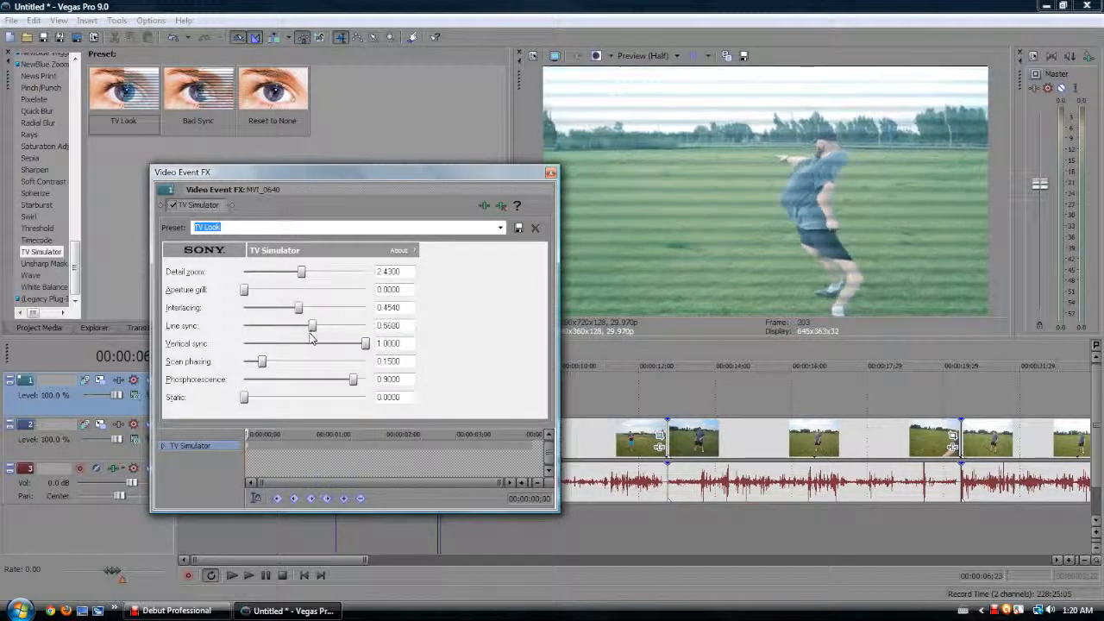
left_click_drag(341, 331, 392, 373)
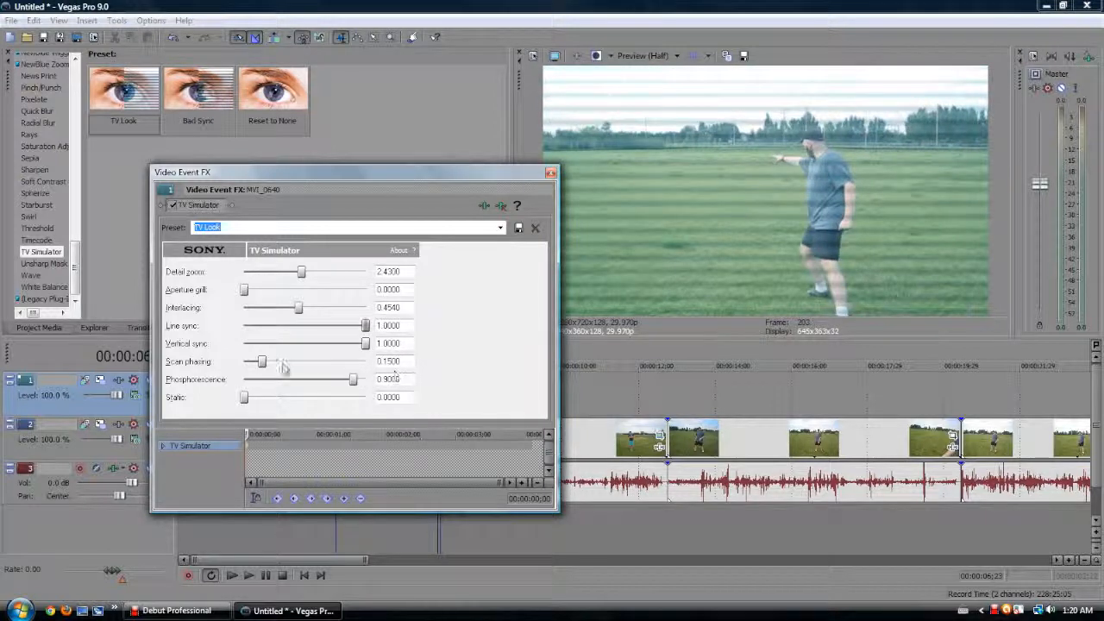
Set TV Simulator's Scan phasing to 0.698 and Phosphorescence to 0, and remove the effect from the upper-track clip.
left_click_drag(264, 363, 331, 369)
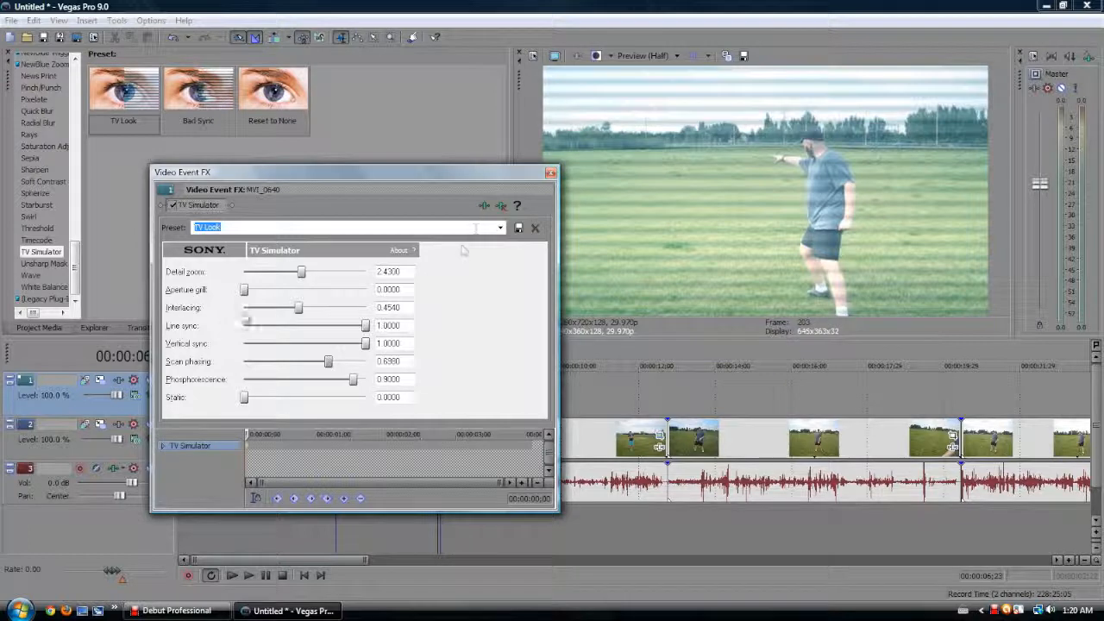
left_click_drag(352, 377, 57, 365)
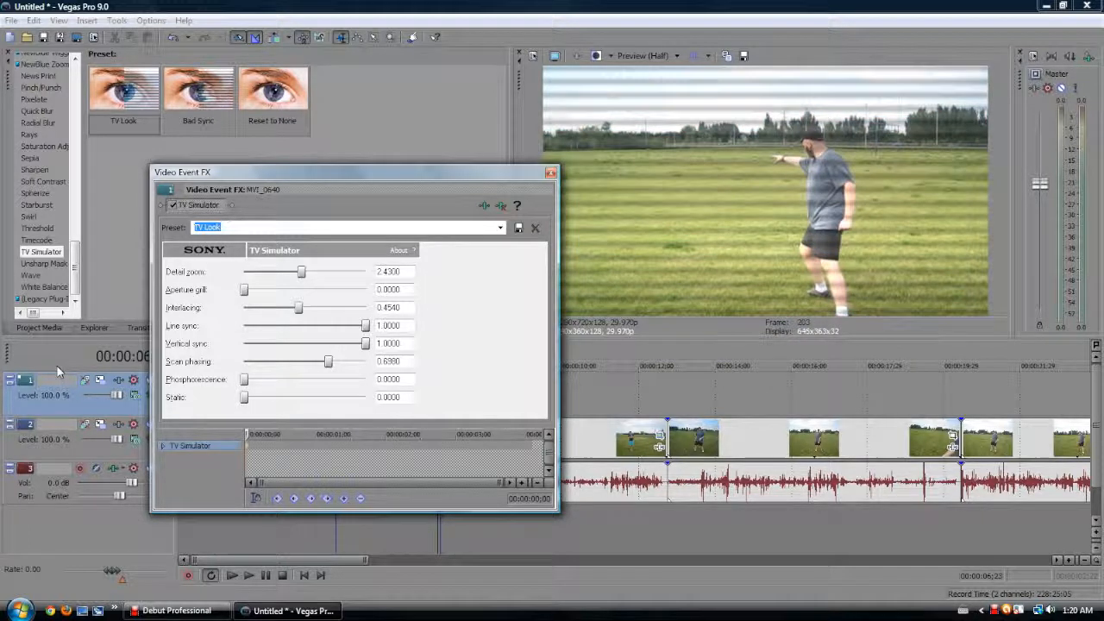
left_click(503, 207)
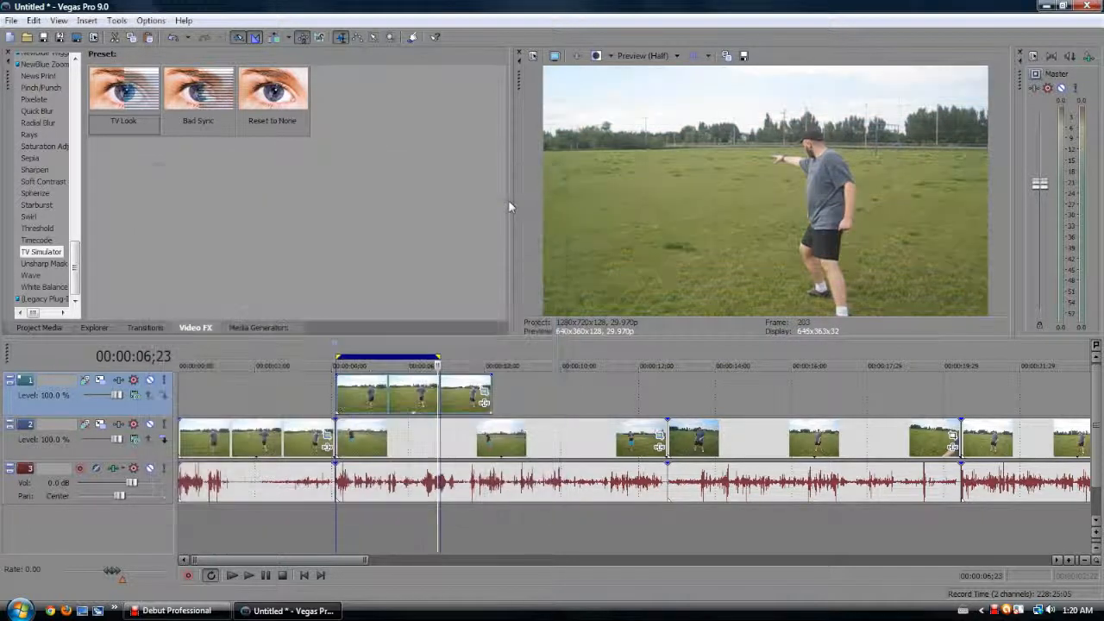
Look through the presets of Unsharp Mask, Wave and White Balance.
left_click(47, 263)
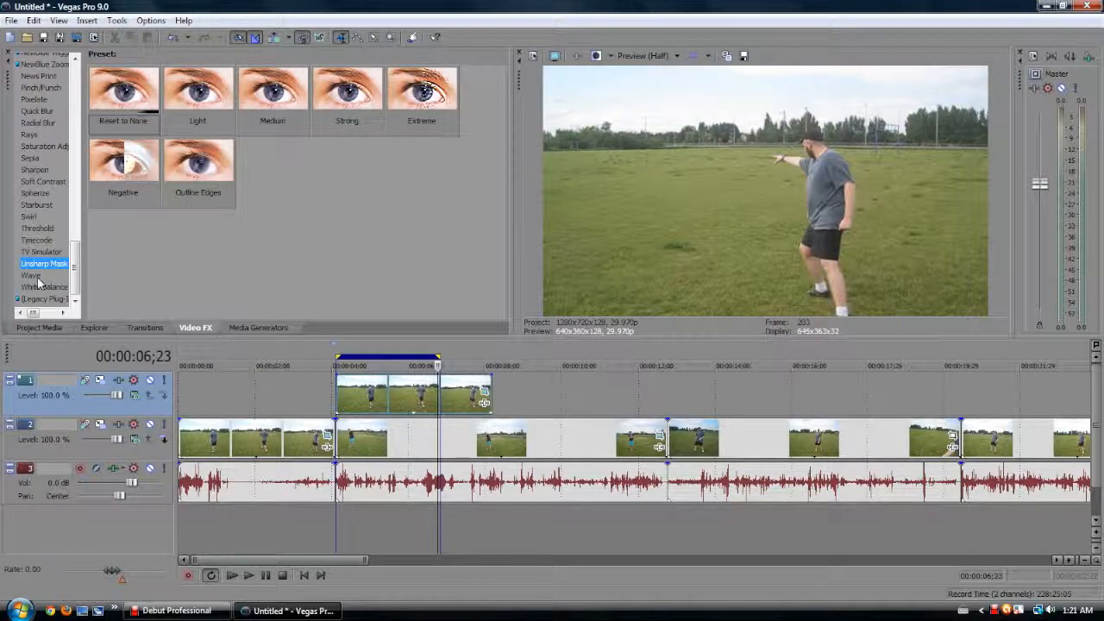
left_click(31, 276)
left_click(45, 287)
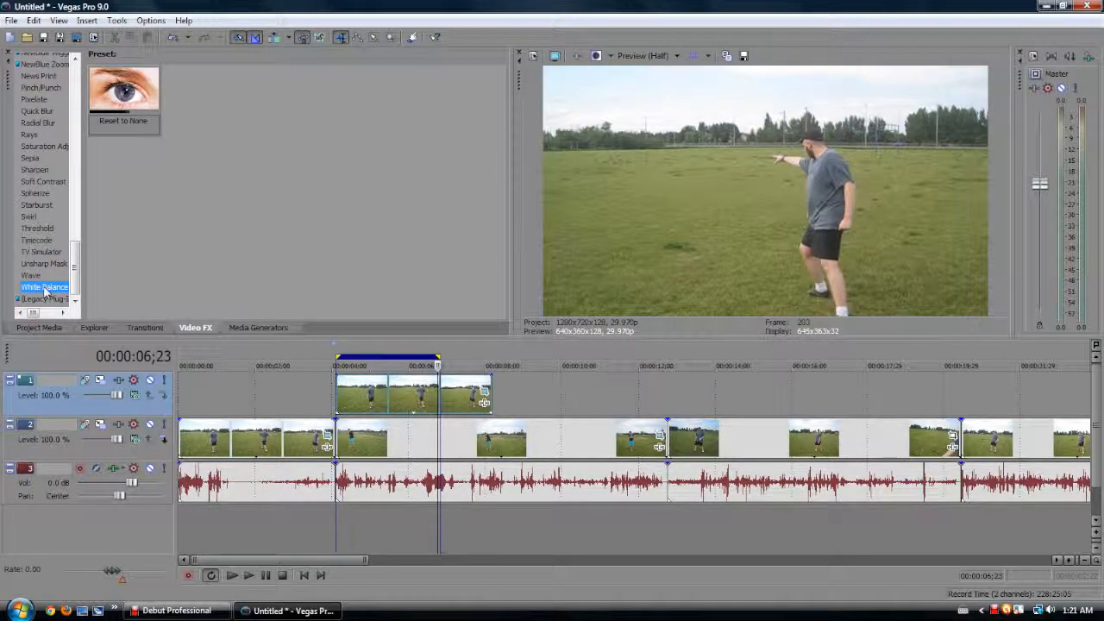
left_click(31, 276)
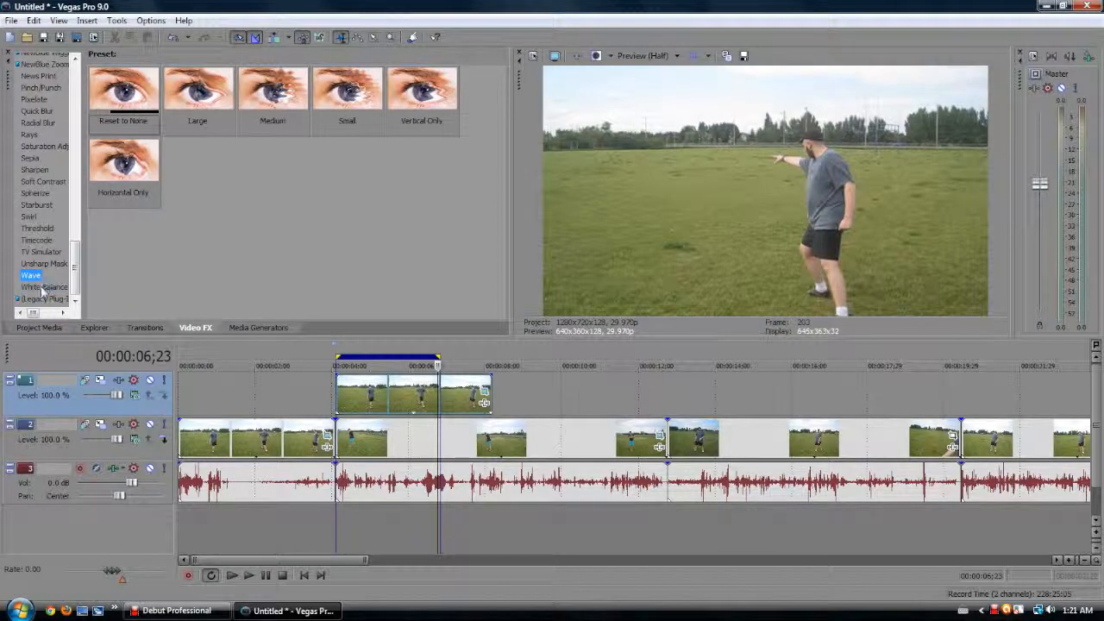
Apply the Reset to None preset of White Balance to the upper-track clip and sample the sky as the white color.
left_click(42, 291)
left_click_drag(124, 90, 401, 391)
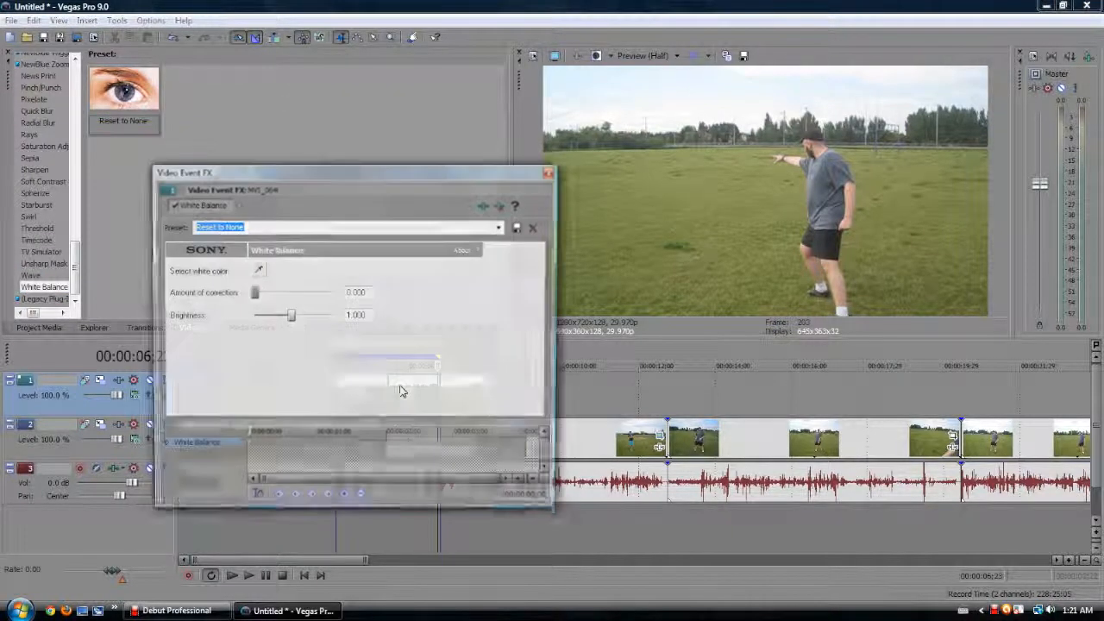
left_click(258, 270)
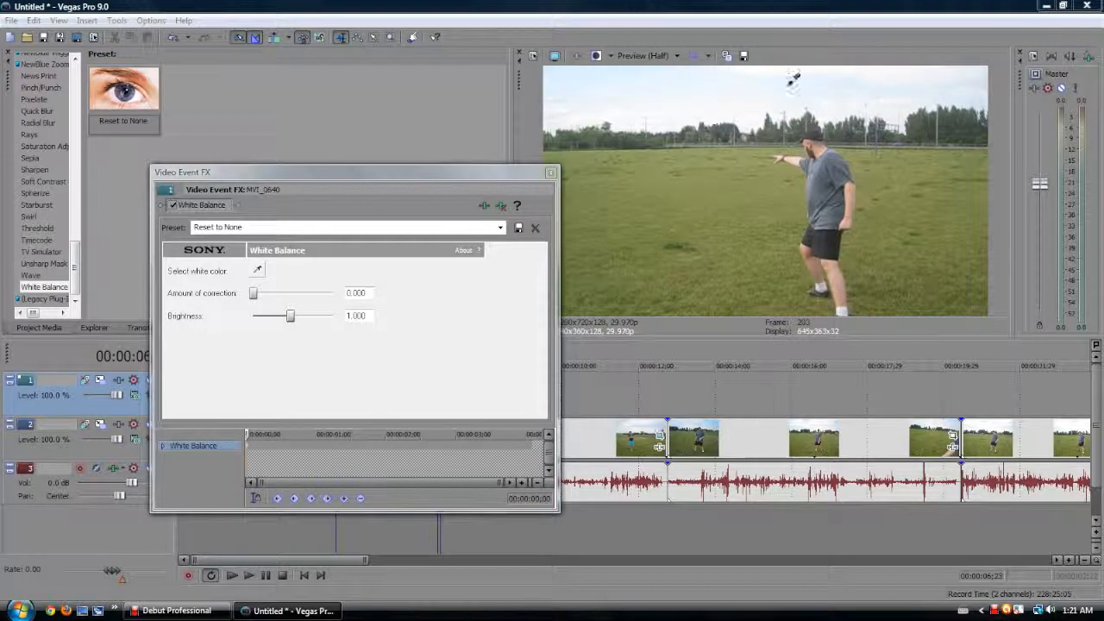
left_click(652, 86)
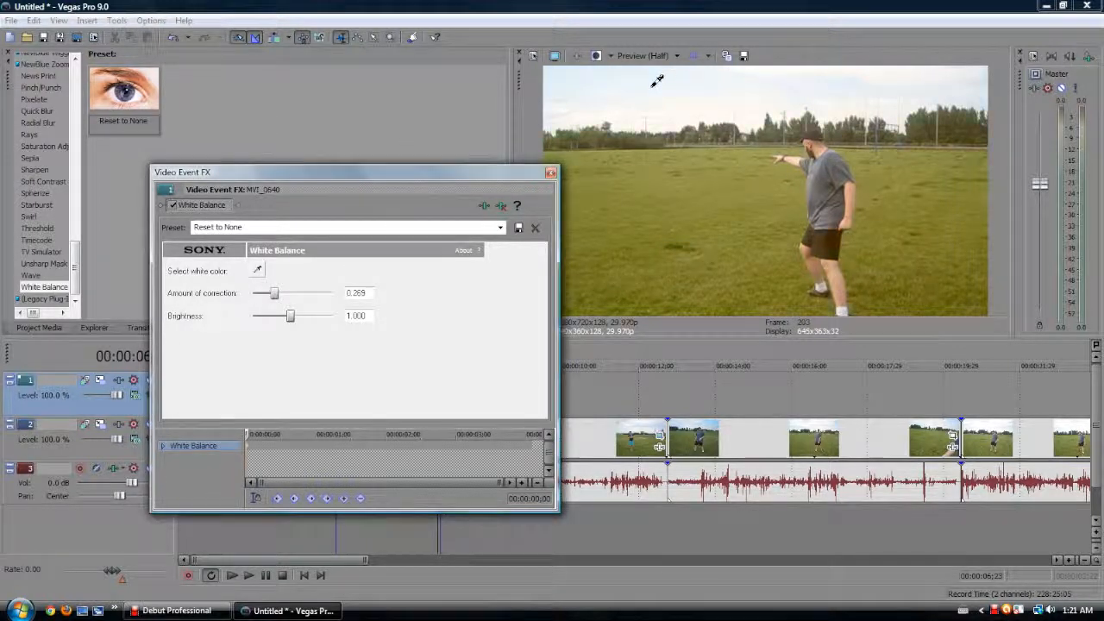
Sample the white color from another part of the sky and from the grass, and remove White Balance from the clip.
left_click(257, 269)
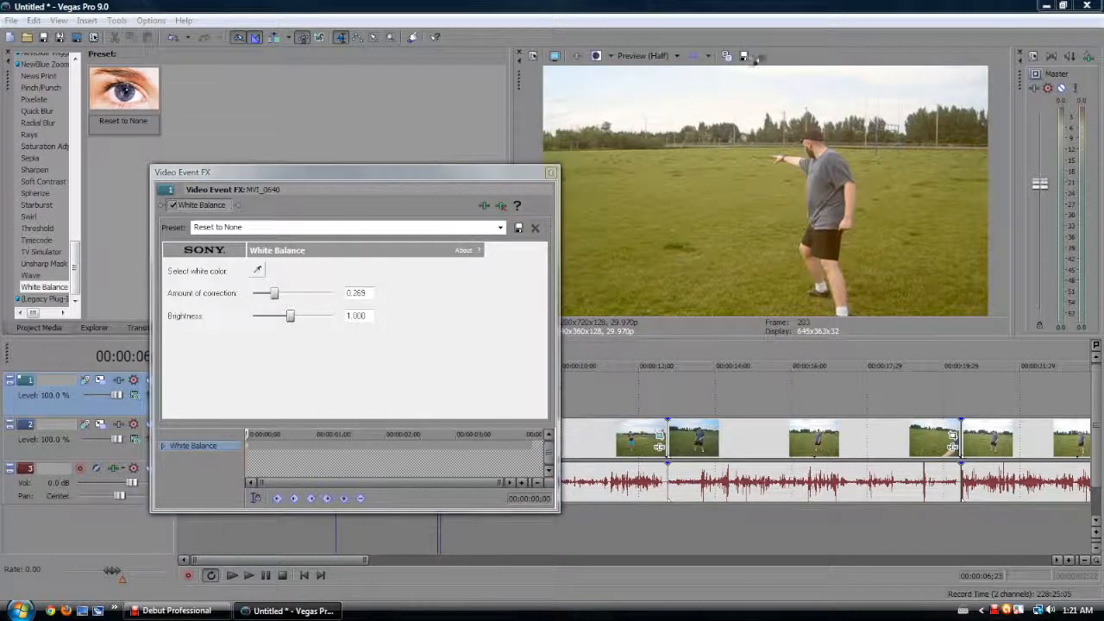
left_click(751, 78)
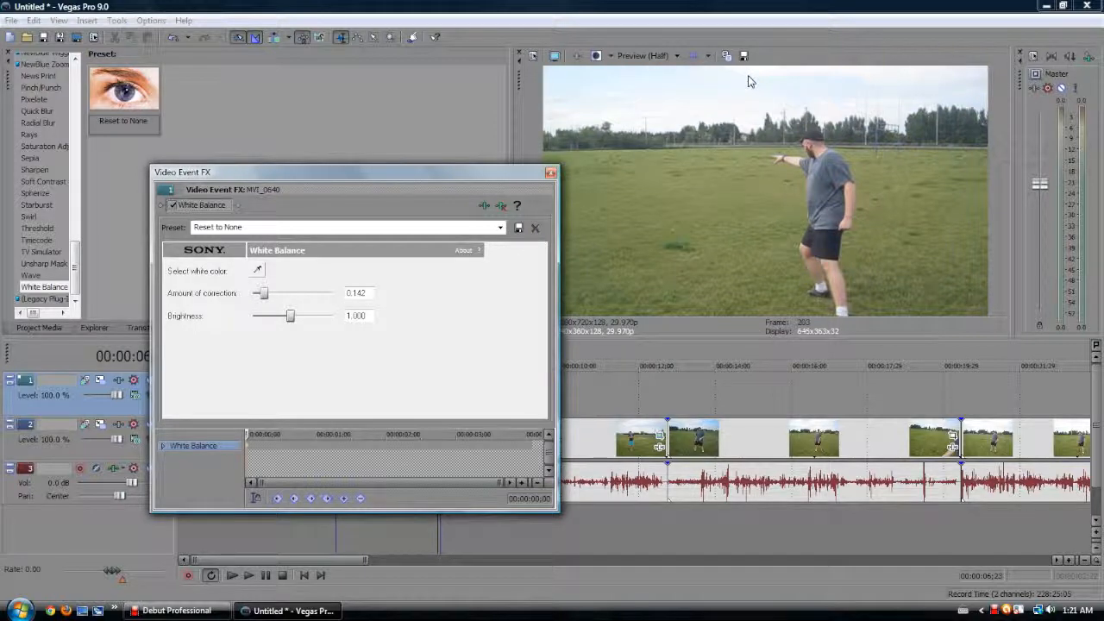
left_click(257, 270)
left_click(640, 210)
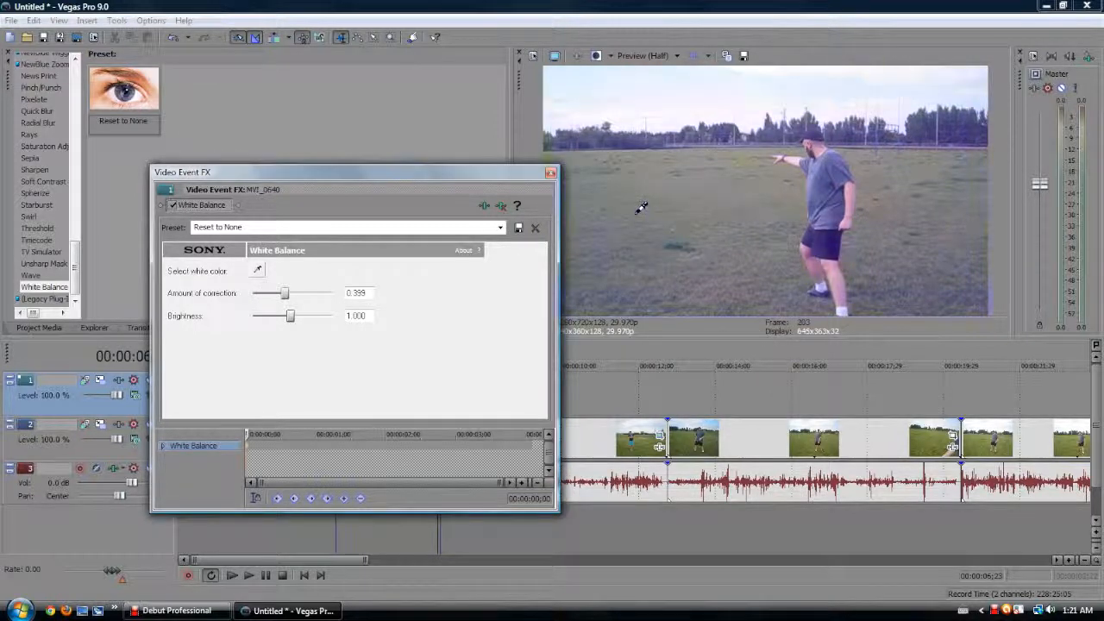
left_click(496, 207)
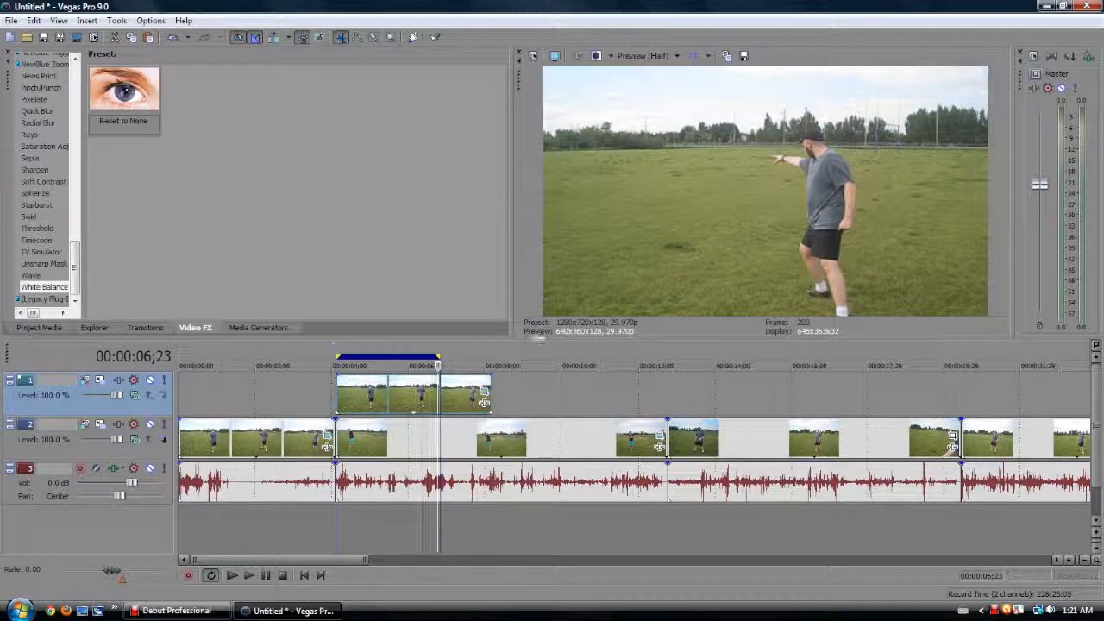
Collapse the loop region to the start of the upper-track clip and place the playback cursor at 00:00:04;03.
left_click(341, 350)
left_click_drag(382, 351, 389, 352)
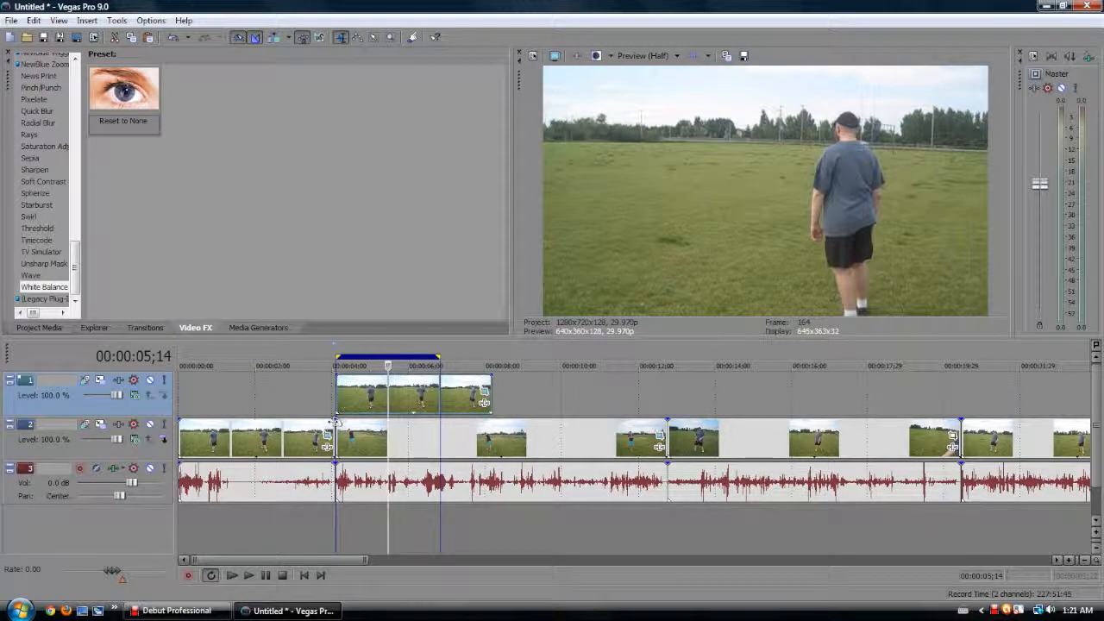
left_click_drag(422, 349, 336, 349)
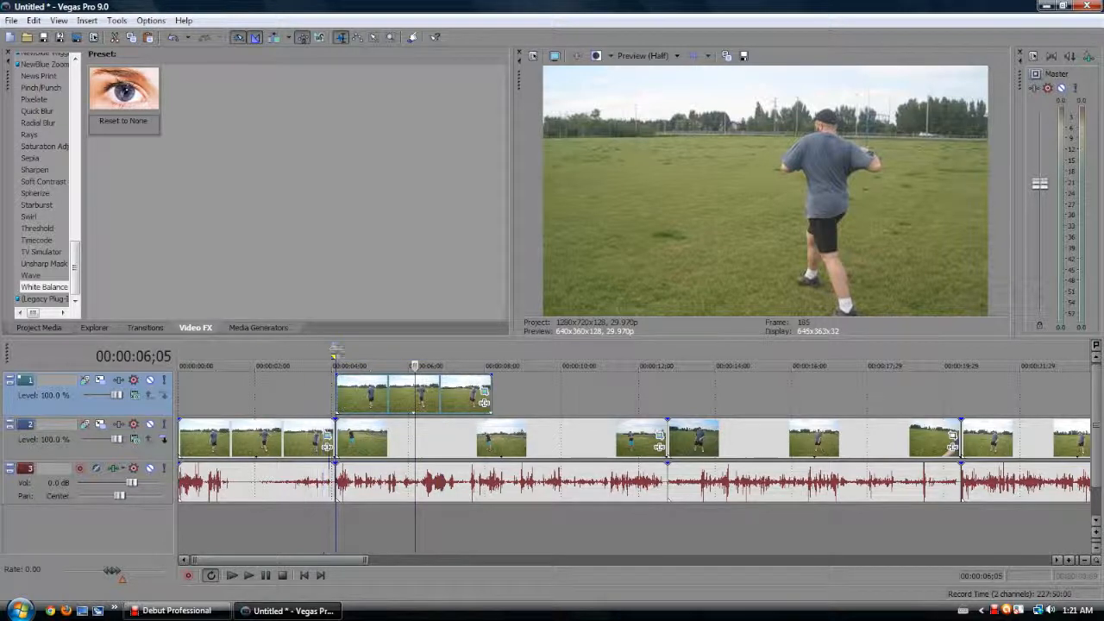
left_click(466, 354)
left_click_drag(352, 352, 448, 357)
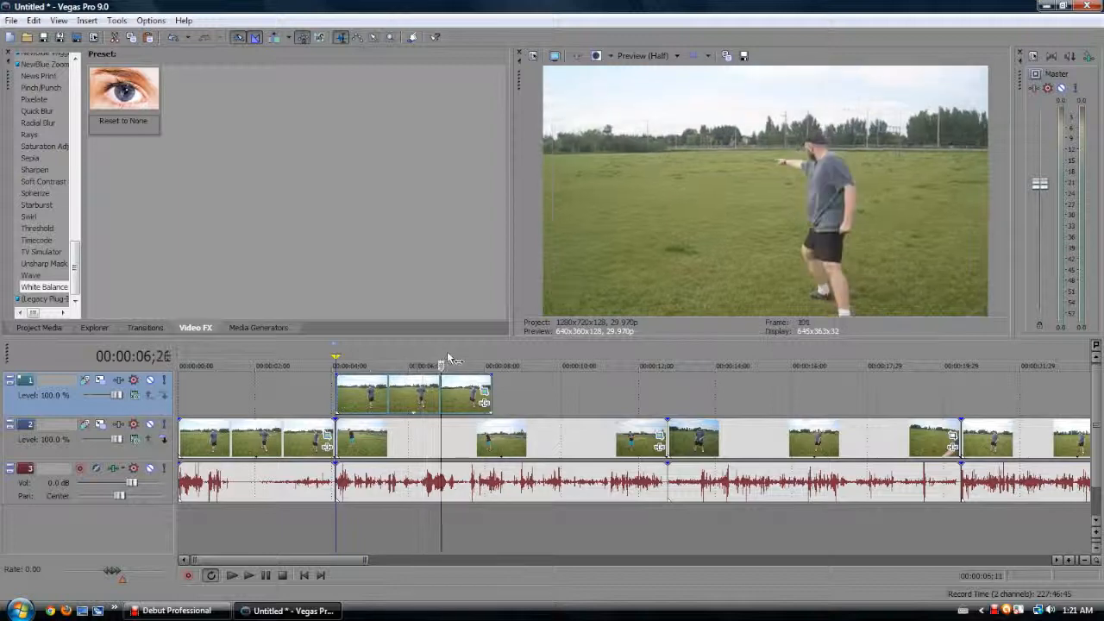
left_click(335, 353)
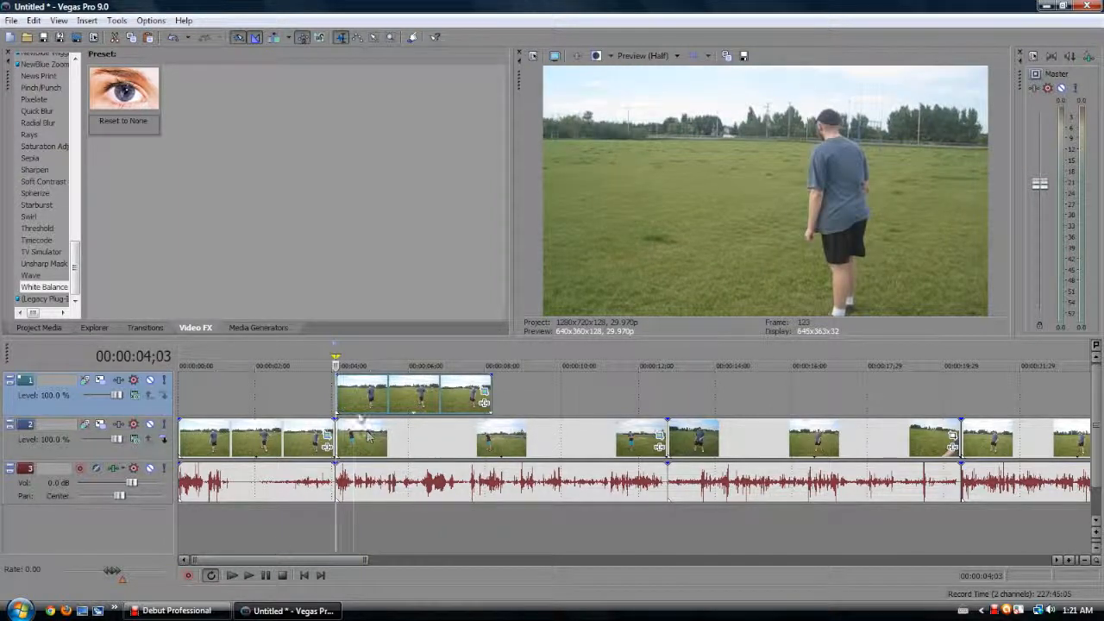
Play the timeline from the start of the upper-track clip, jump ahead to the third clip on the lower track, and stop playback.
left_click(249, 575)
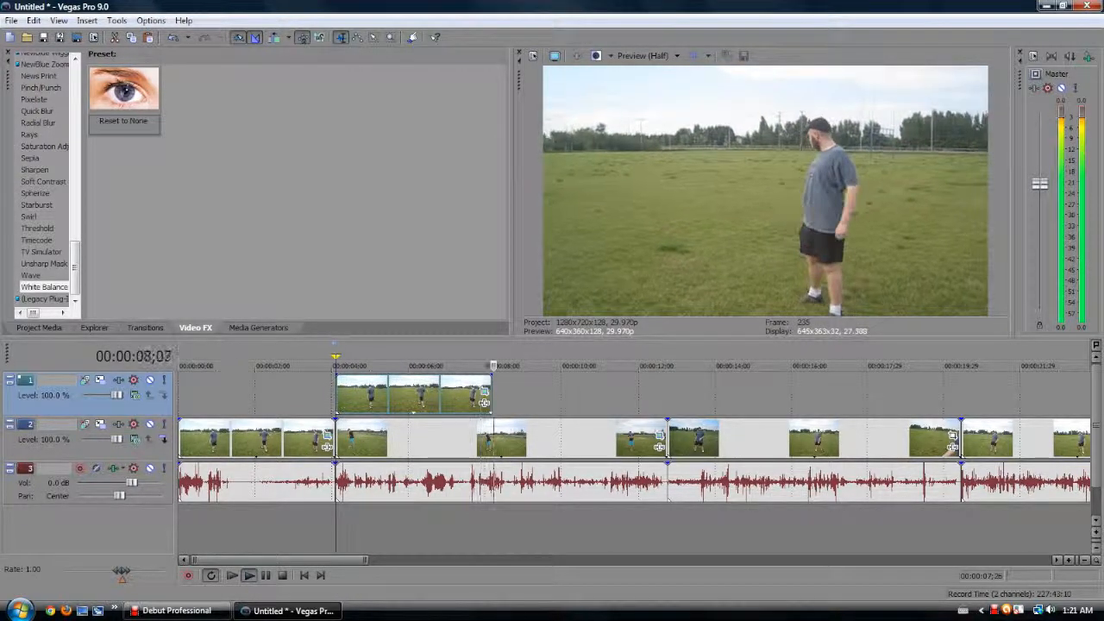
left_click(691, 355)
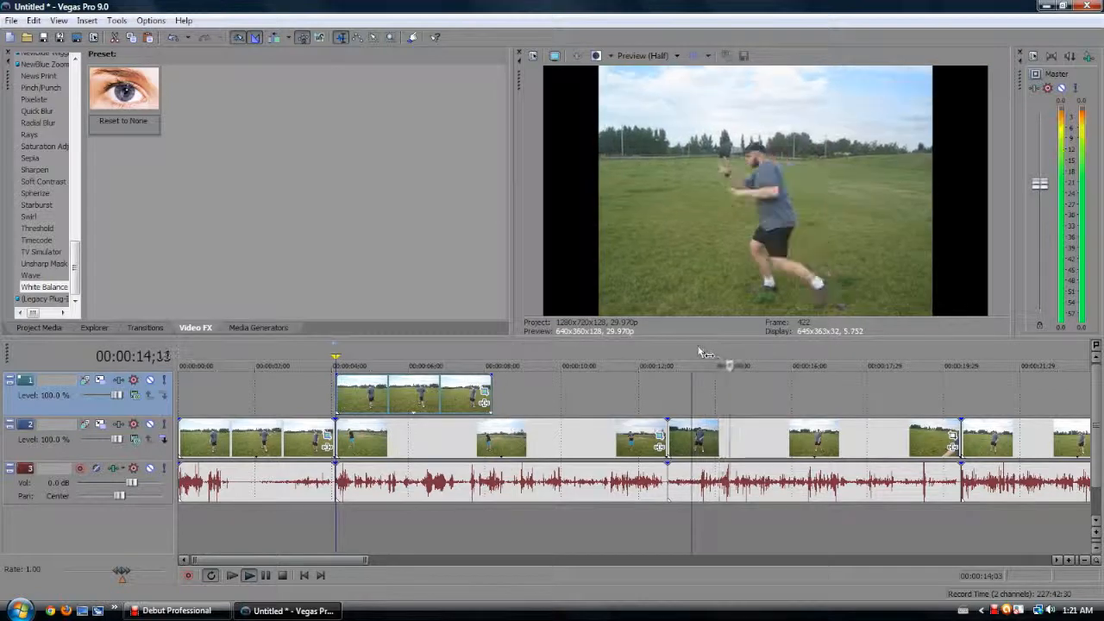
left_click(282, 575)
key("space")
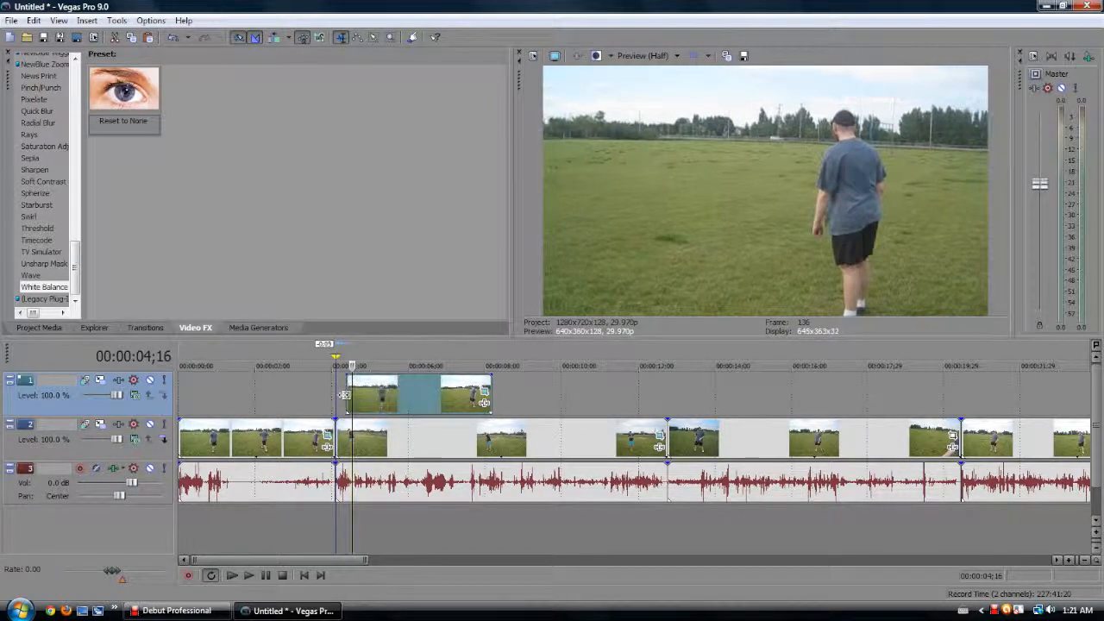
Extend the upper-track clip to the end of the clip below it, and trim it back to 00:00:08;07.
left_click_drag(485, 401, 659, 402)
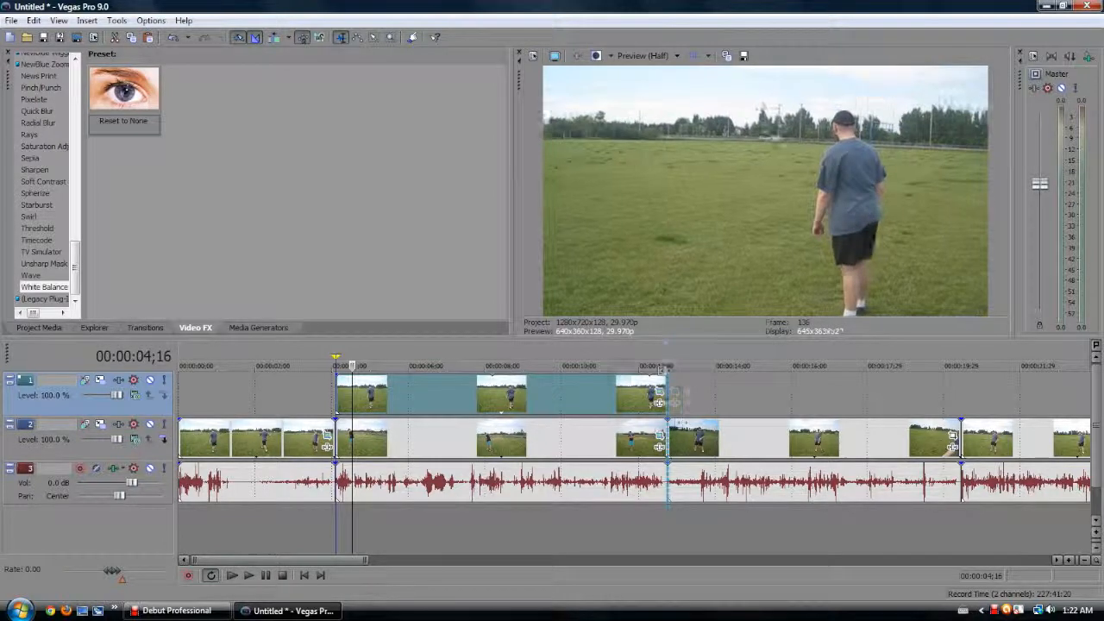
left_click_drag(669, 415, 646, 405)
scroll(490, 382, "up", 2)
left_click(802, 359)
scroll(616, 379, "up", 3)
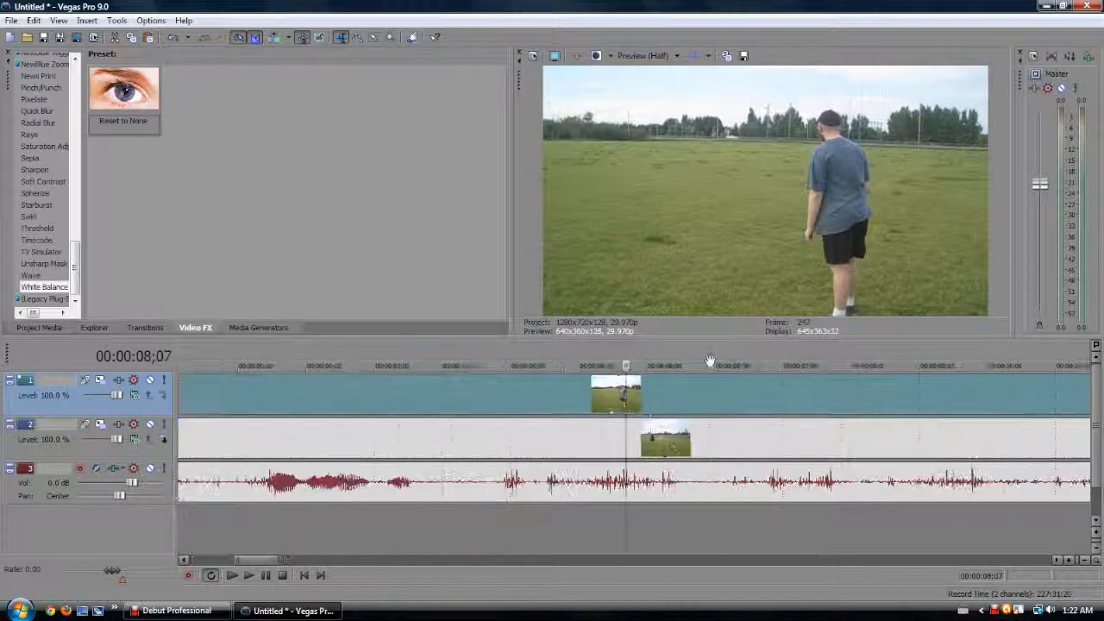
scroll(616, 380, "down", 5)
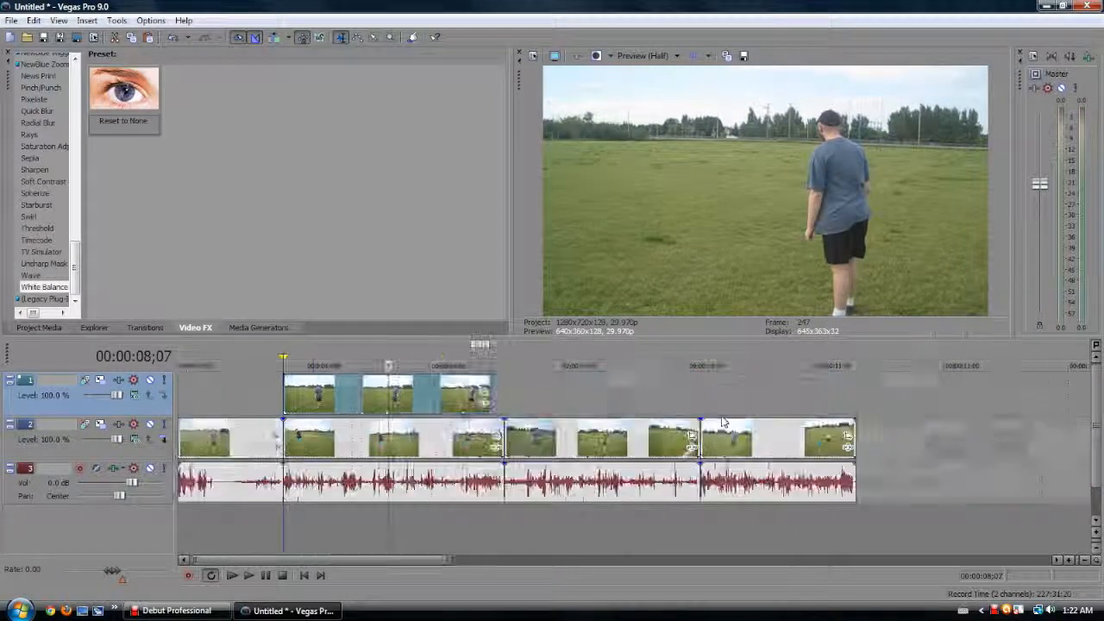
left_click_drag(798, 385, 592, 400)
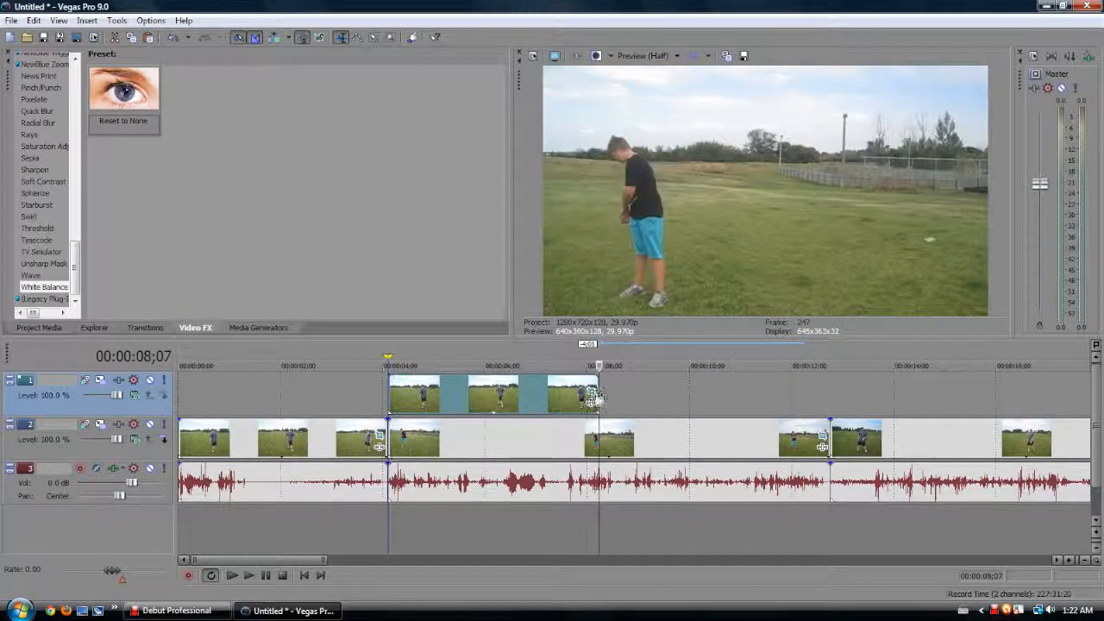
left_click(593, 394)
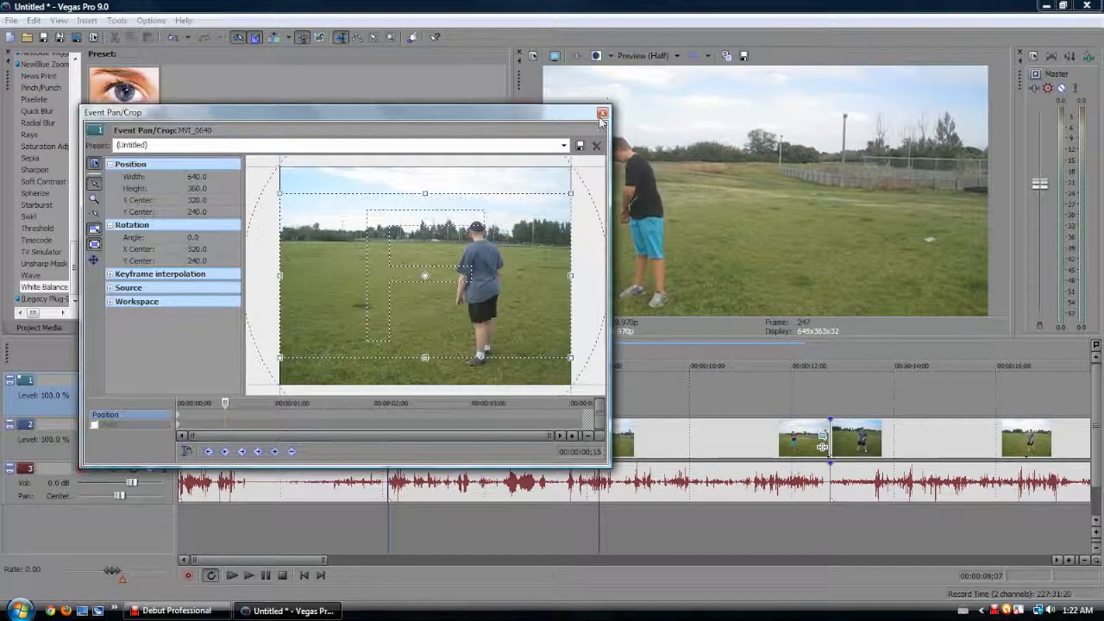
left_click(602, 114)
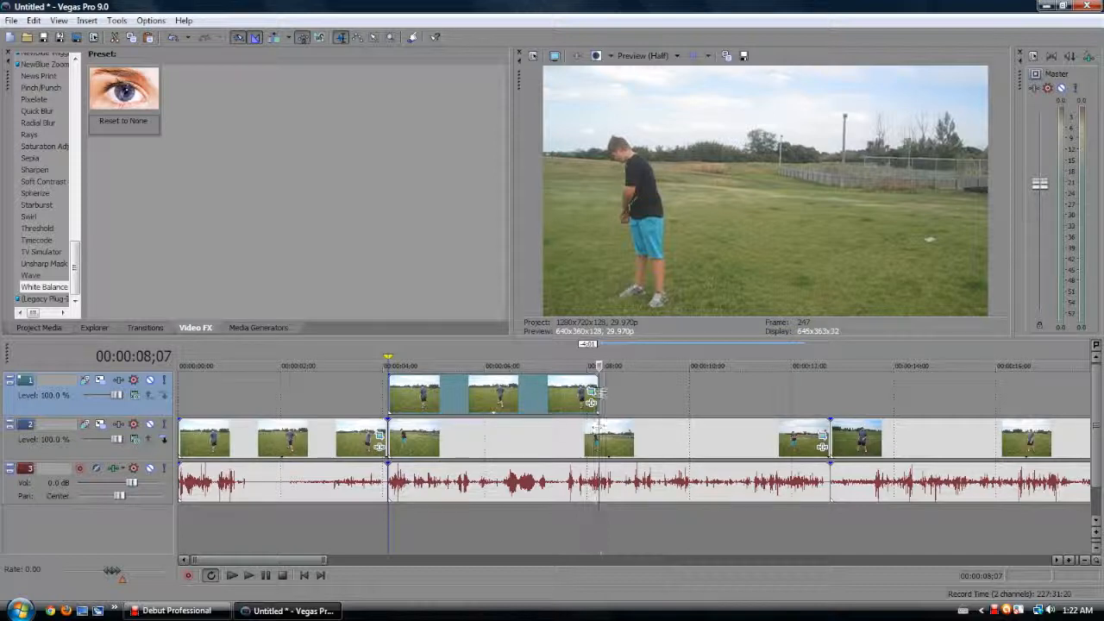
Time-stretch the upper-track clip to end with the clip below it, and preview it with the audio track muted.
left_click_drag(593, 400, 827, 395)
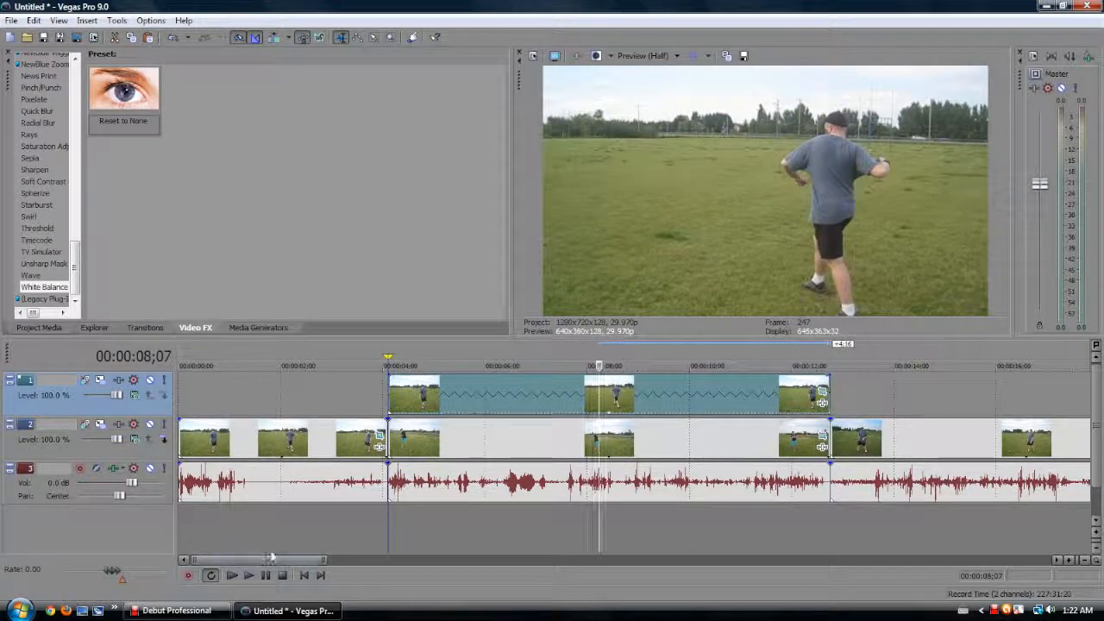
left_click(248, 575)
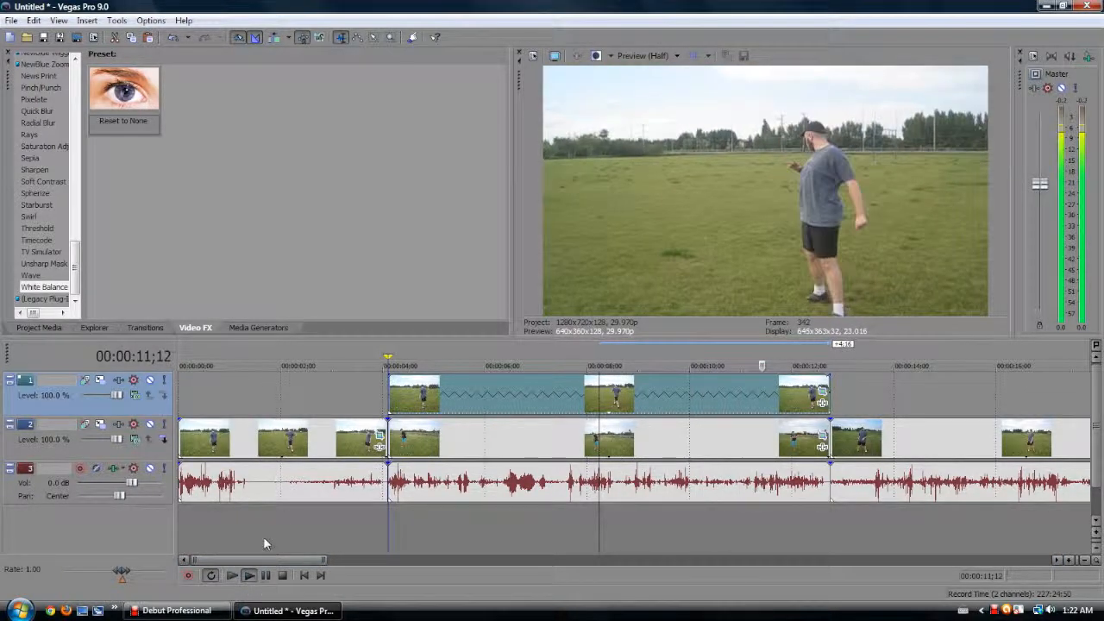
left_click(282, 575)
left_click(249, 577)
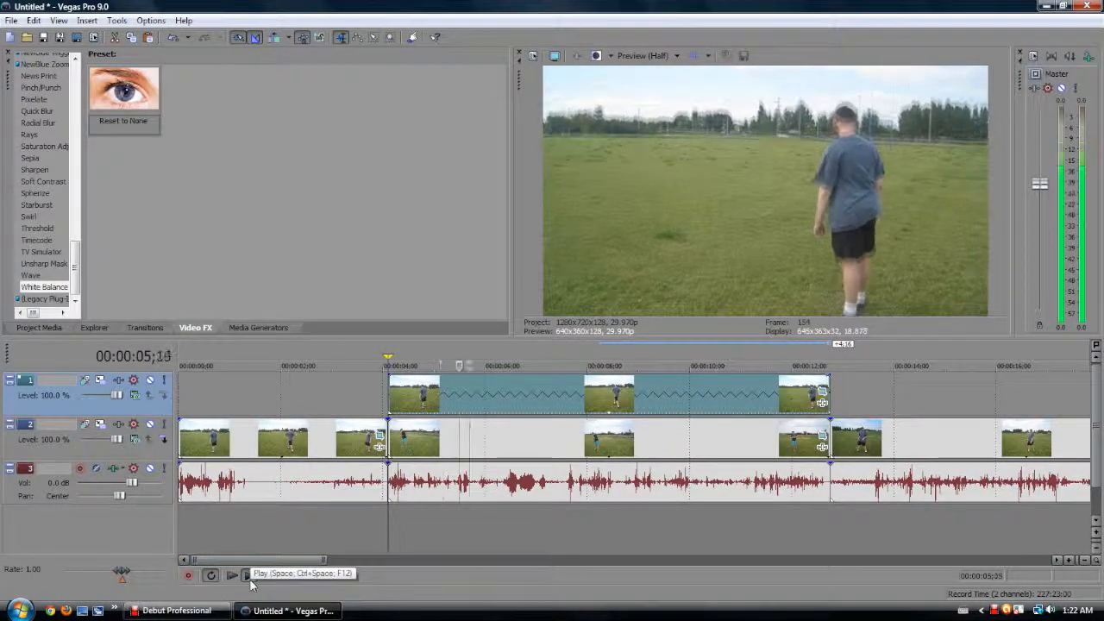
left_click(150, 469)
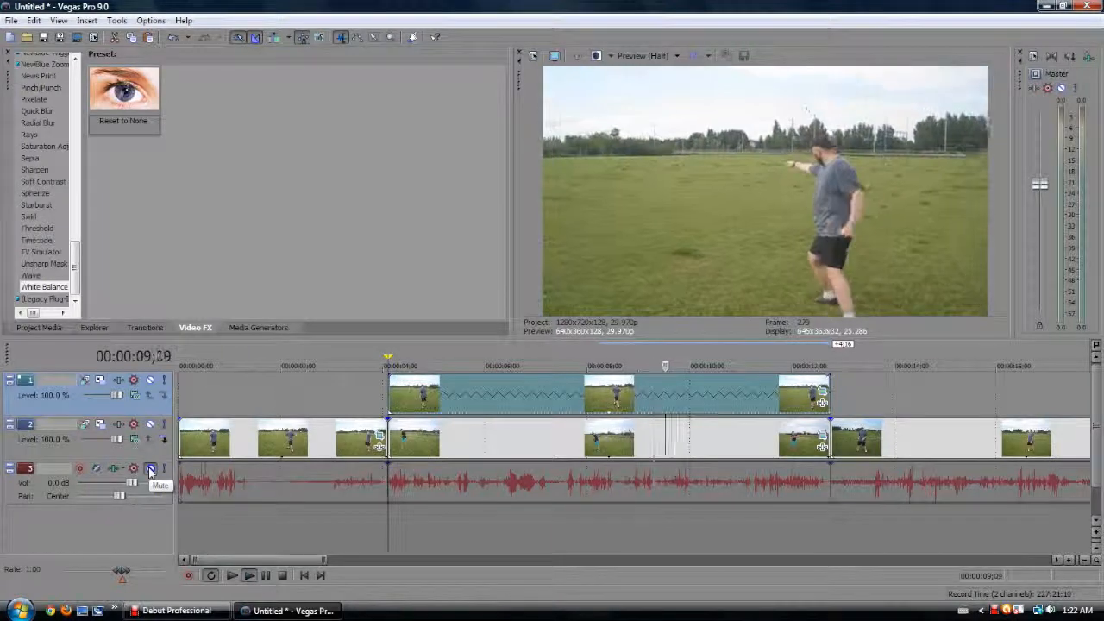
Undo the time-stretch of the upper-track clip and preview the clip at its original length.
key("space")
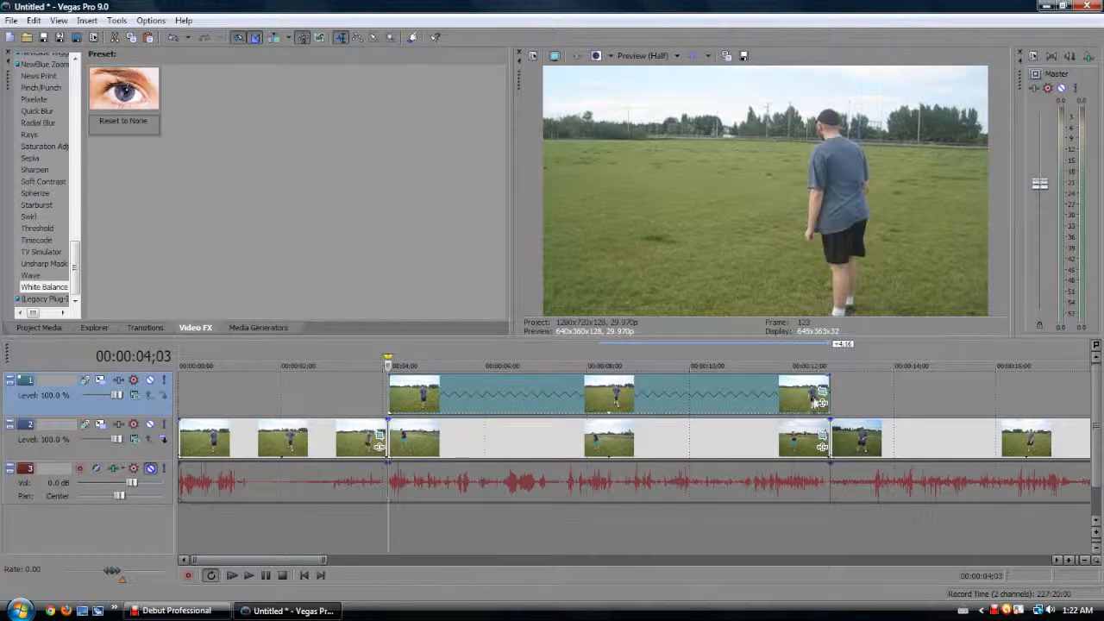
key("ctrl+z")
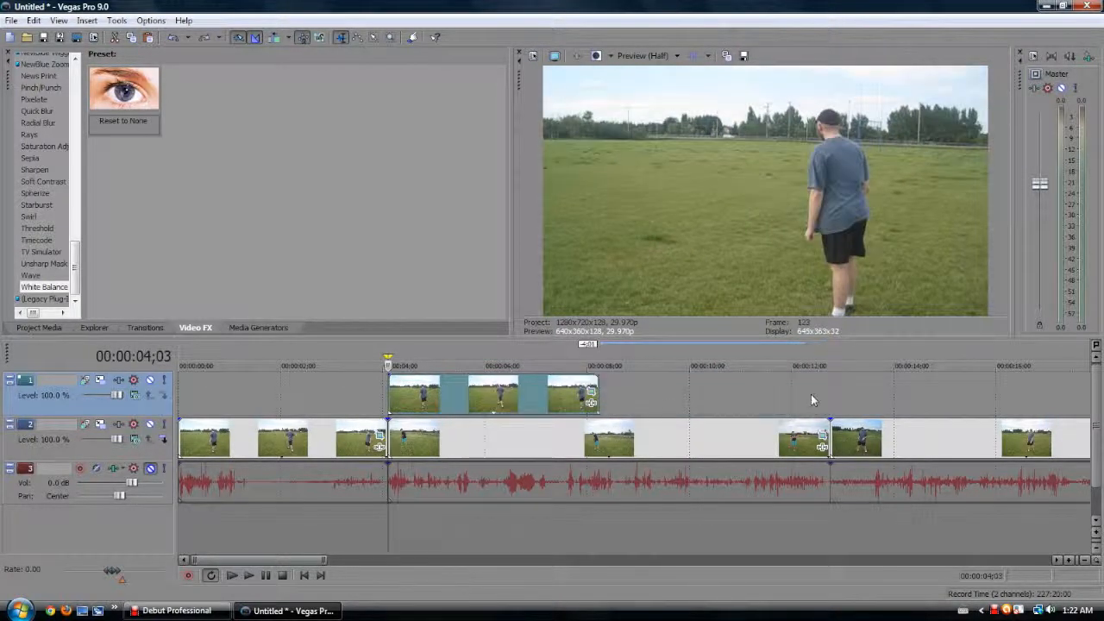
left_click(249, 578)
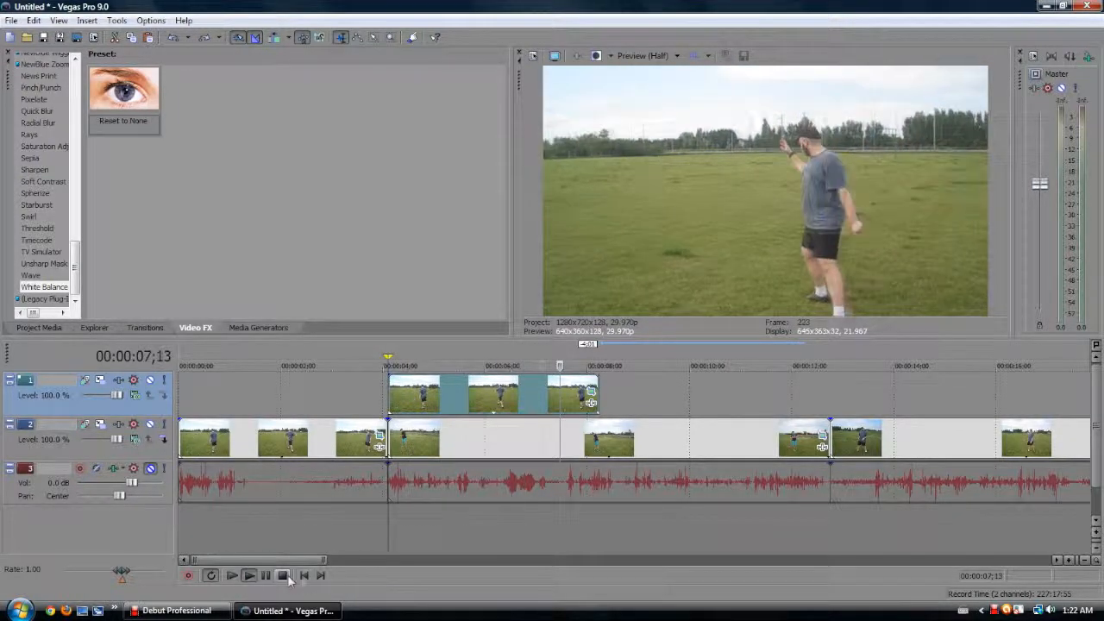
left_click(282, 575)
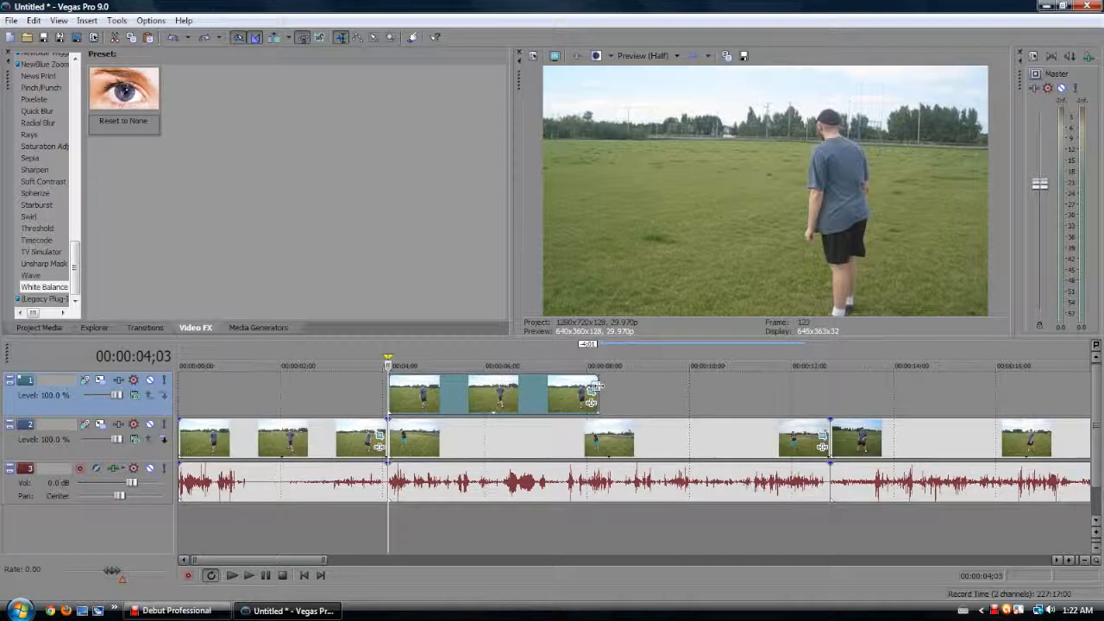
Try compressing the upper-track clip's time to end at about 00:00:05;18, preview it, and undo the compression.
left_click_drag(595, 388, 464, 393)
left_click(249, 575)
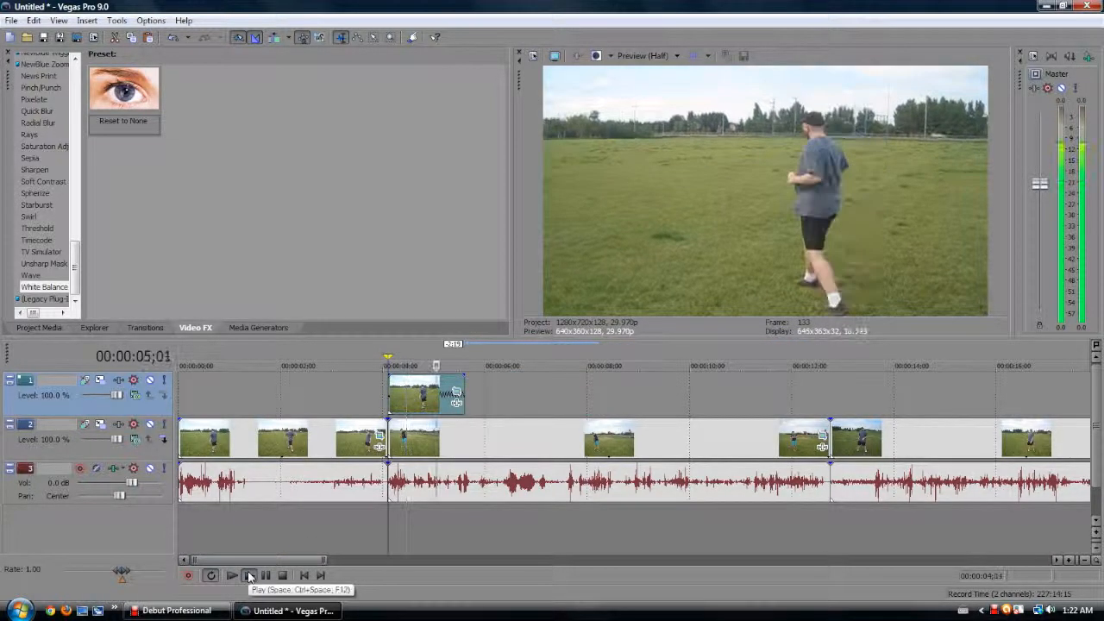
left_click(284, 575)
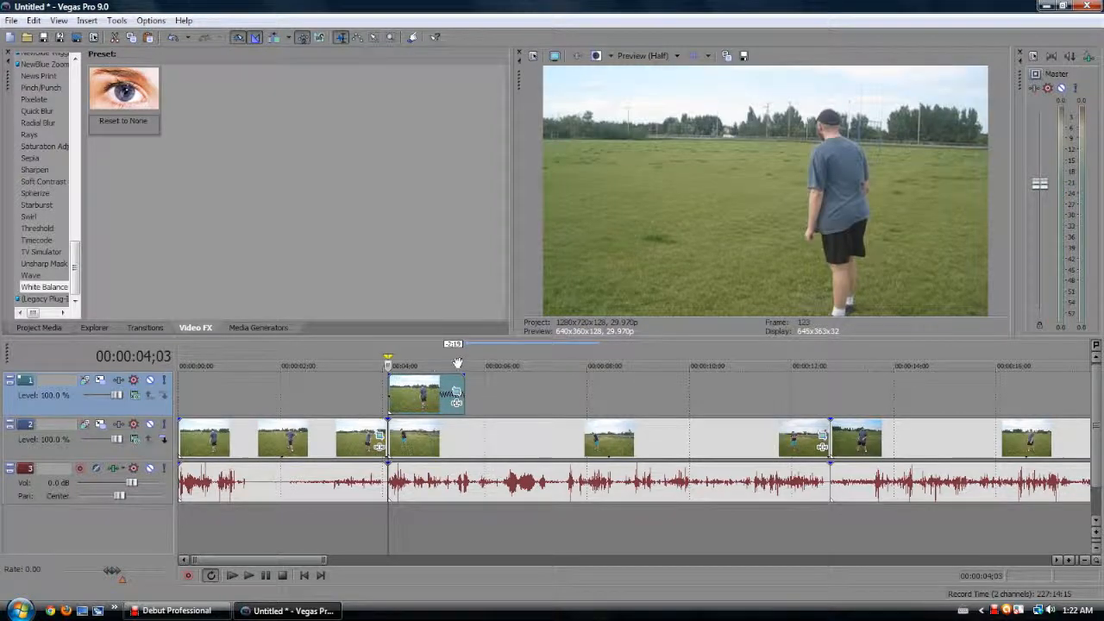
key("ctrl+z")
Split the upper-track clip at 00:00:05;16 and delete the part before the split.
left_click(437, 395)
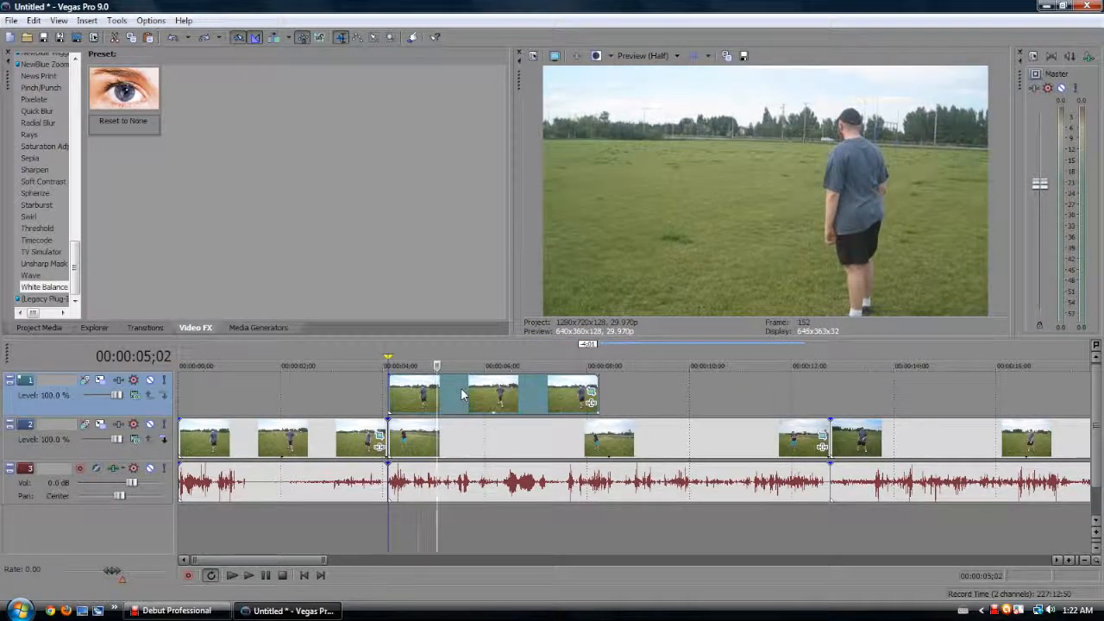
left_click(461, 394)
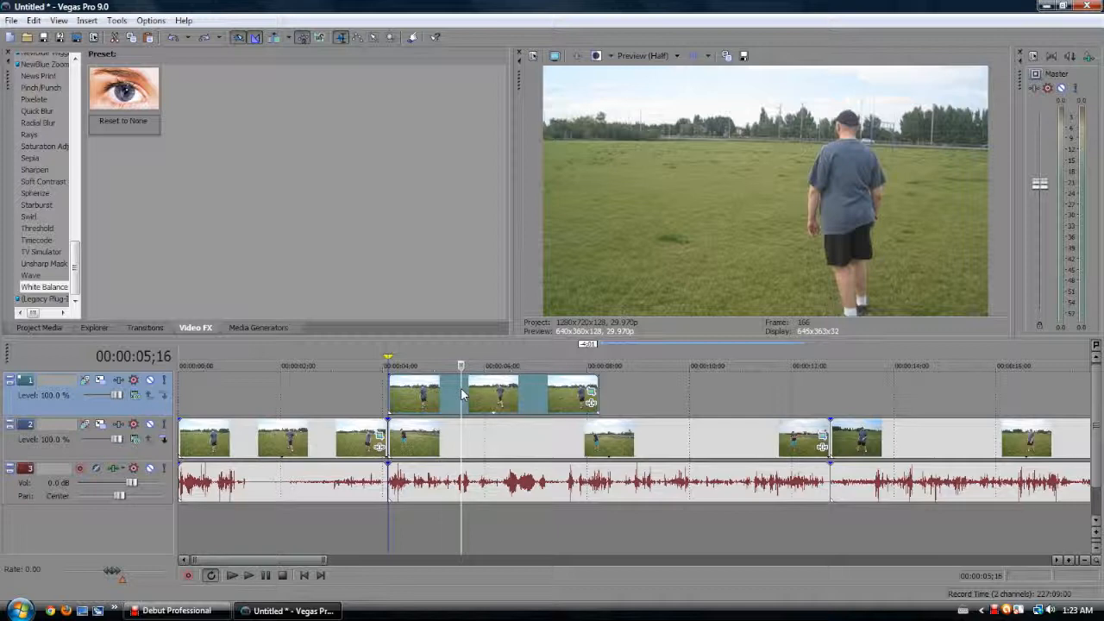
key("s")
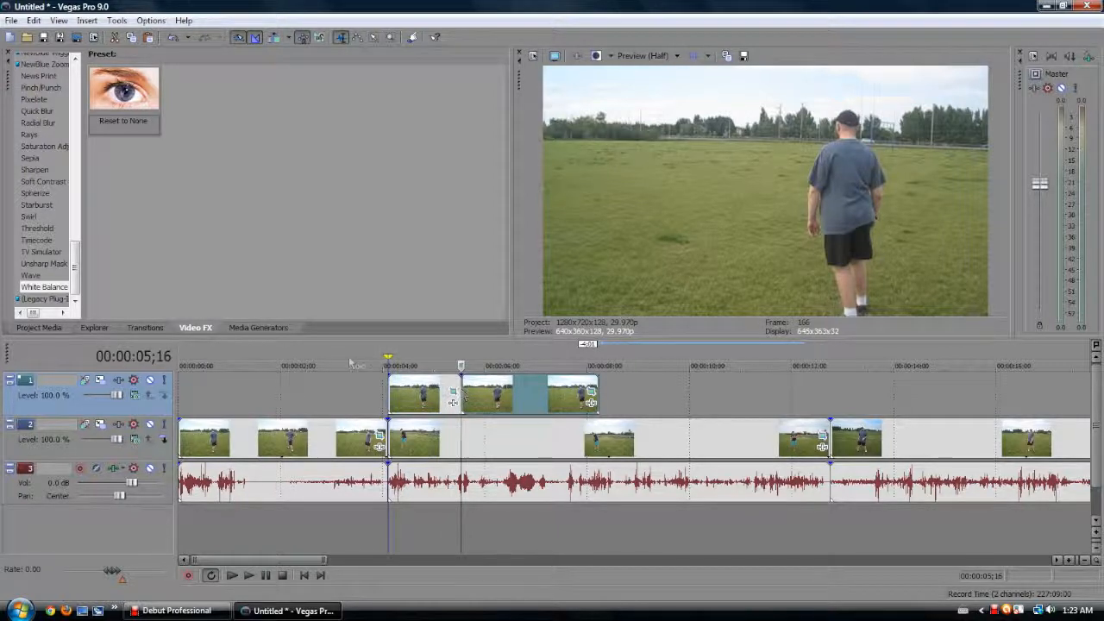
left_click(432, 394)
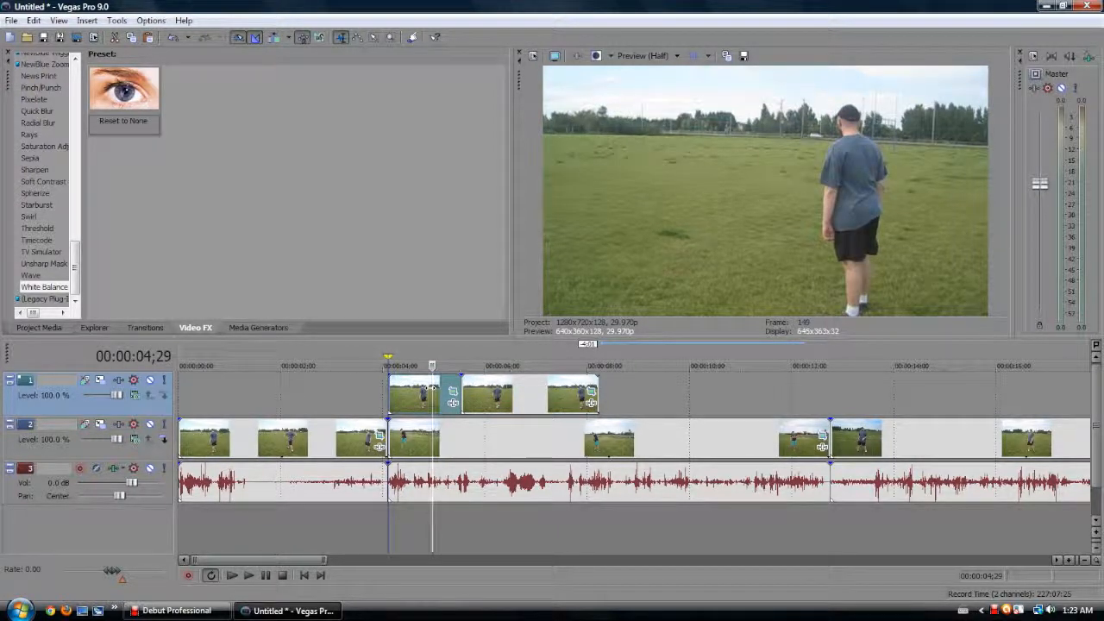
key("Delete")
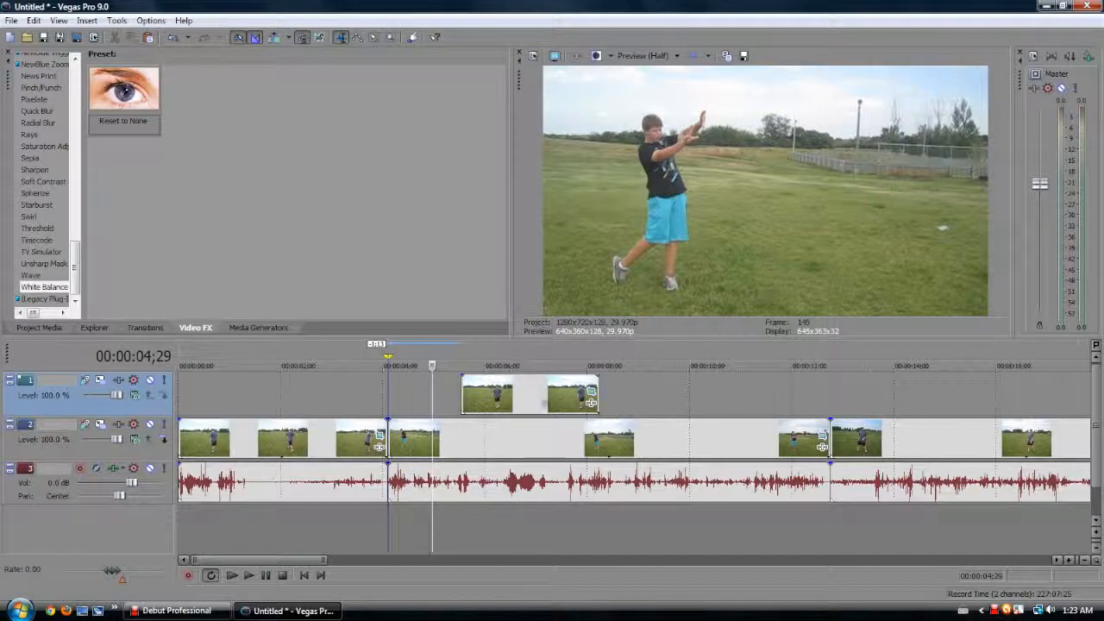
Undo the split and deletion on the upper track, and delete the whole restored clip.
left_click(535, 398)
key("BackSpace")
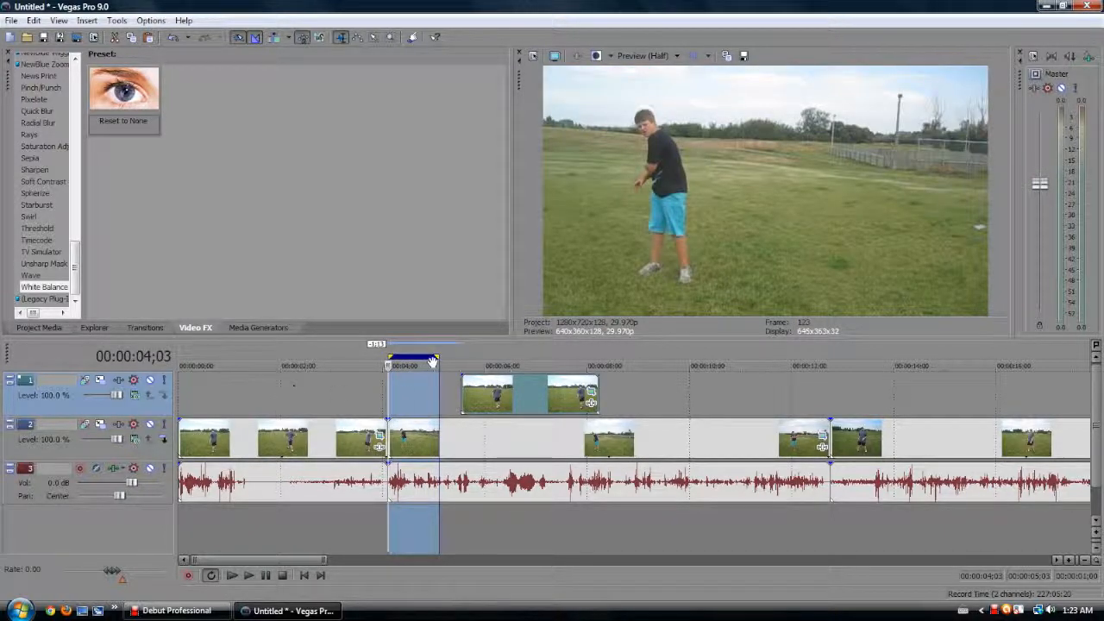
left_click(390, 360)
left_click_drag(390, 364, 388, 364)
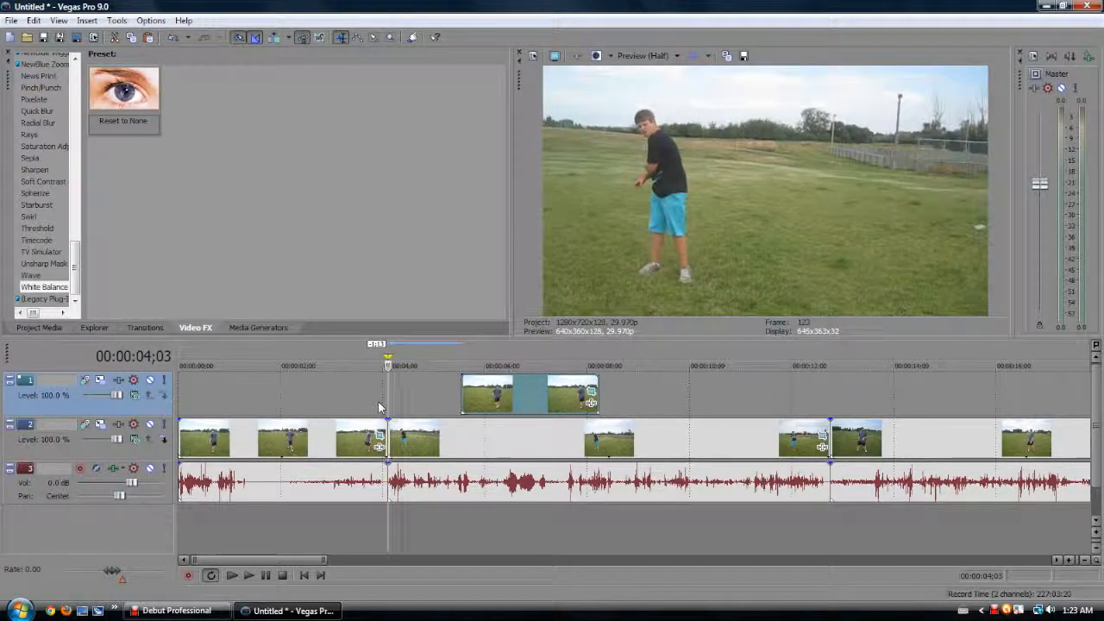
key("ctrl+z")
left_click(460, 394)
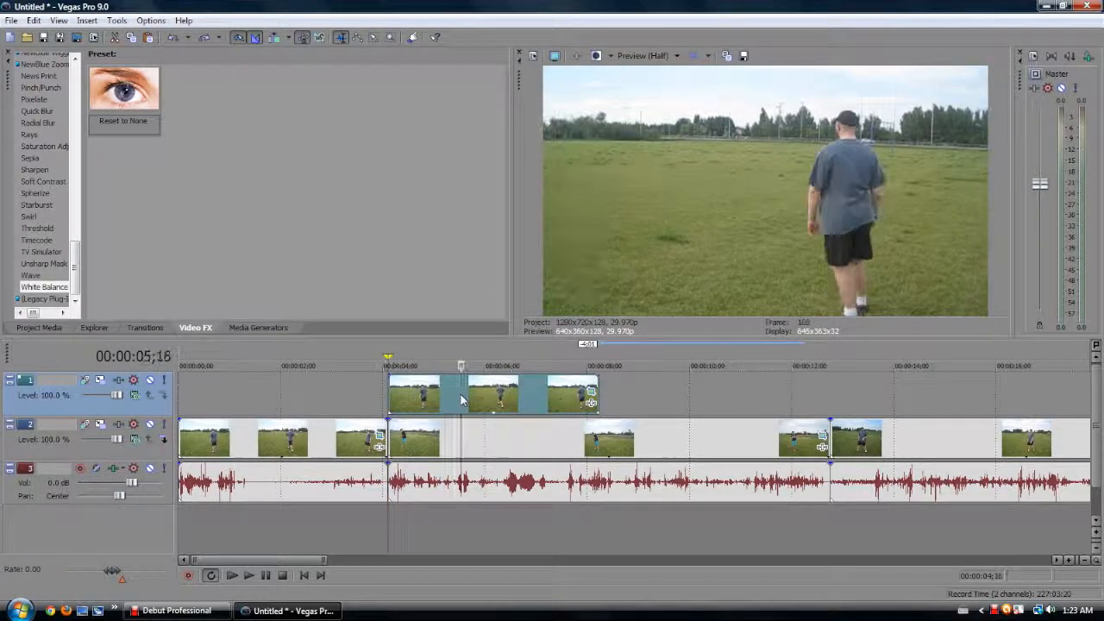
key("Delete")
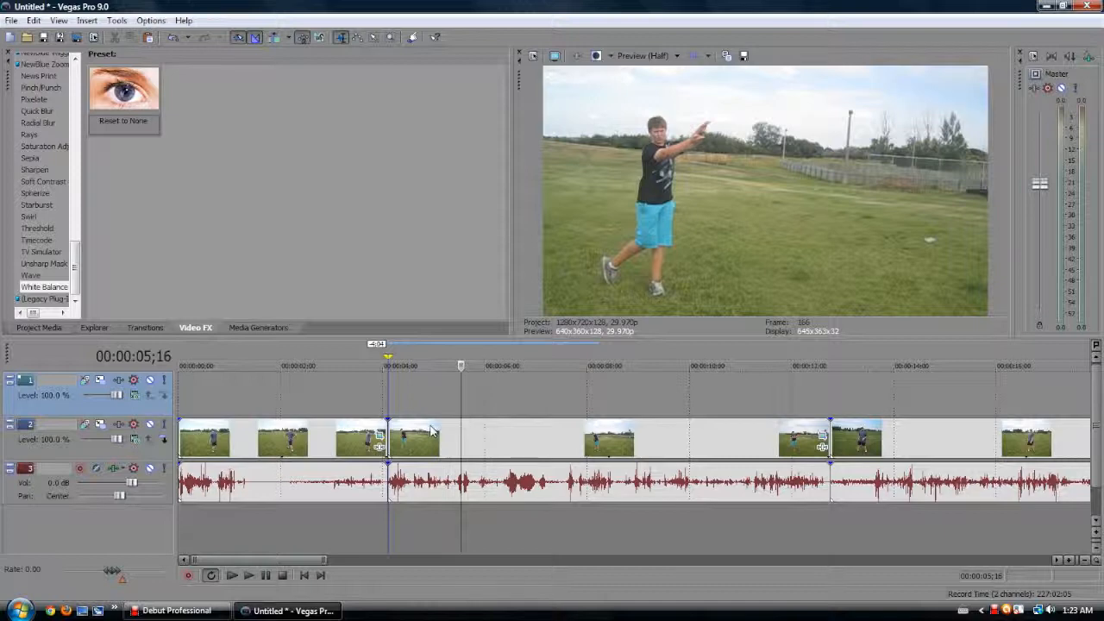
Apply the Unsharp Mask effect with the Negative preset to the second clip on the lower track.
right_click(699, 439)
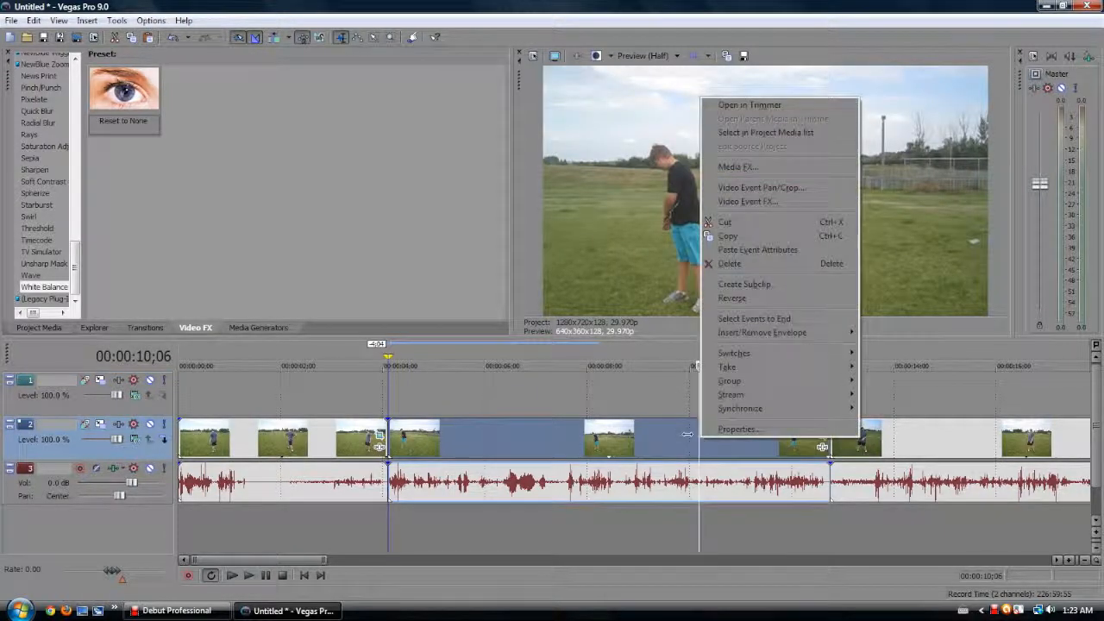
left_click(635, 449)
right_click(682, 438)
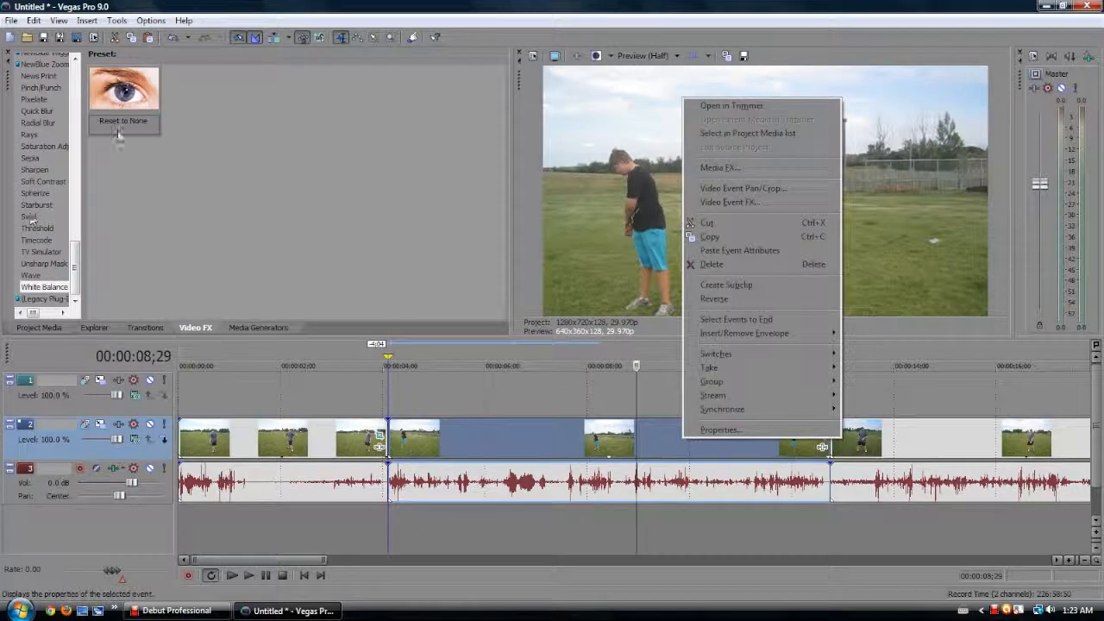
left_click(35, 262)
left_click(124, 162)
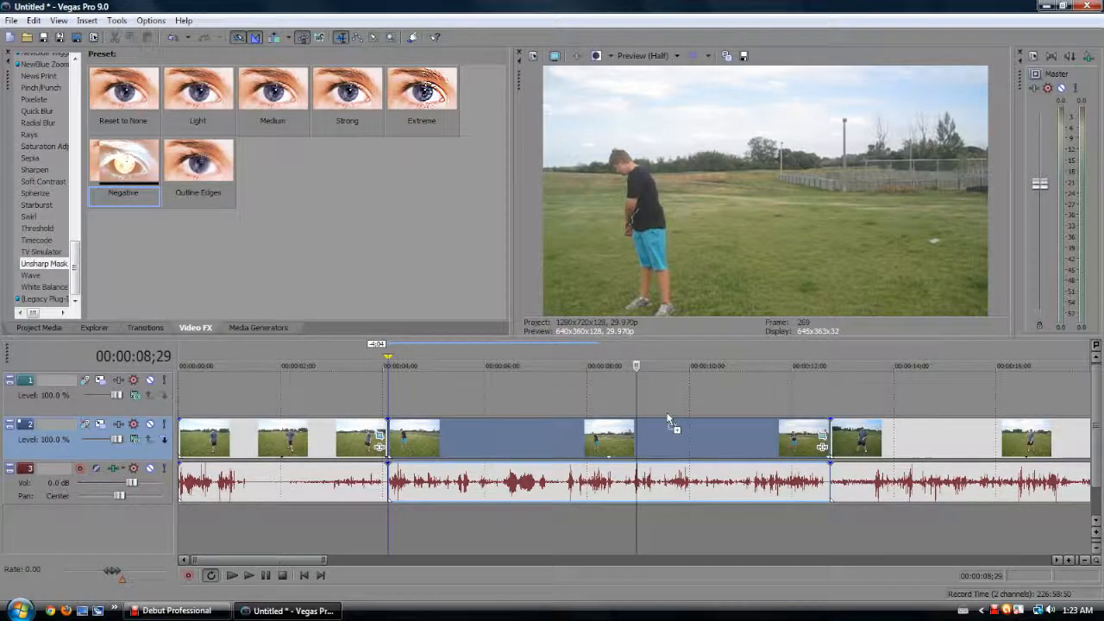
left_click_drag(669, 420, 655, 443)
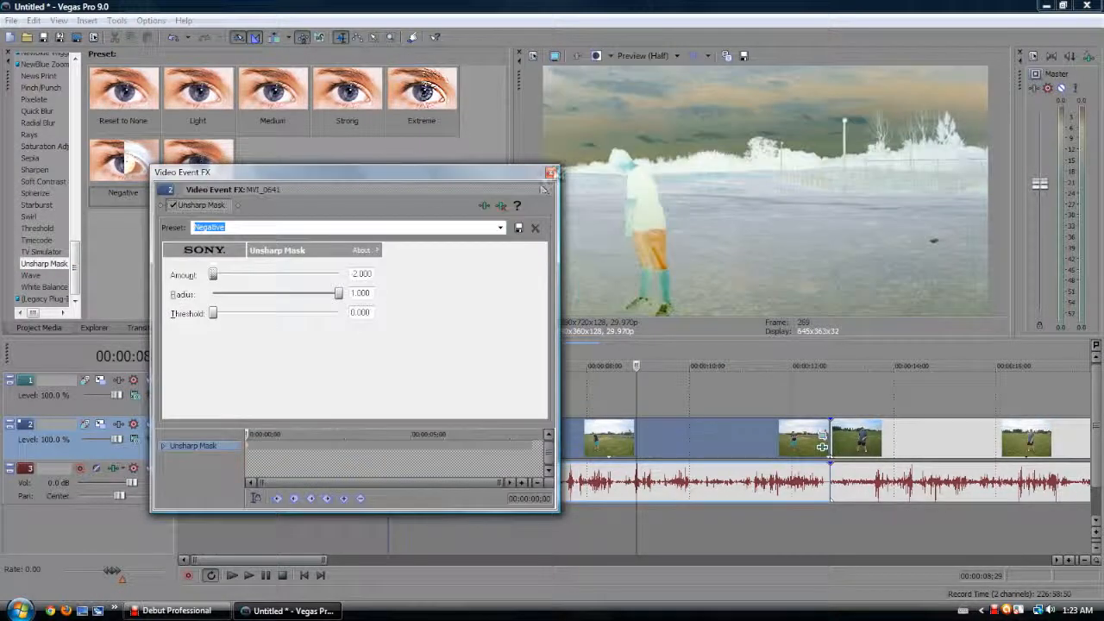
left_click(551, 173)
Add the Sepia effect with the Currency preset to the second clip on the lower track.
left_click(36, 158)
left_click_drag(202, 162, 627, 447)
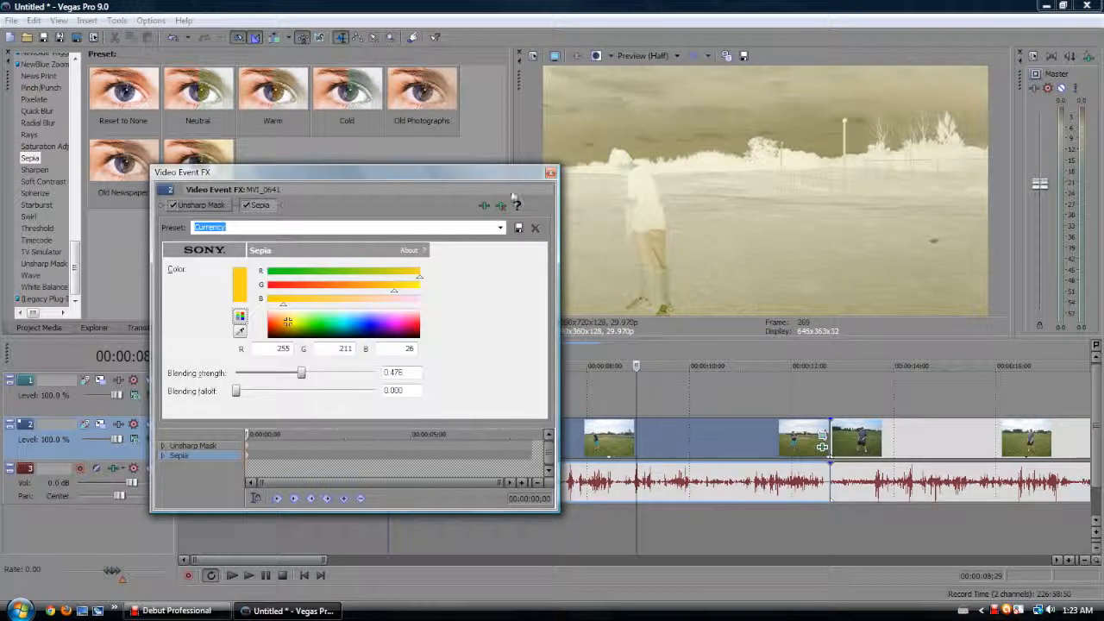
left_click(551, 173)
Copy the second lower-track clip, paste its event attributes onto the third clip, and scrub through the third clip.
scroll(911, 431, "down", 2)
left_click(707, 365)
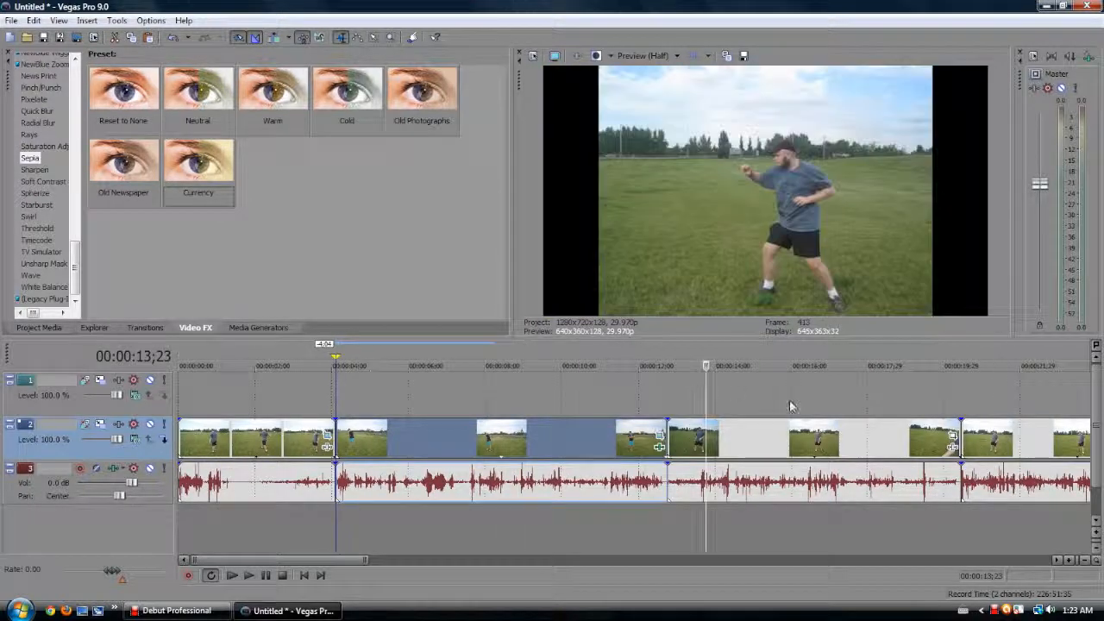
left_click(577, 365)
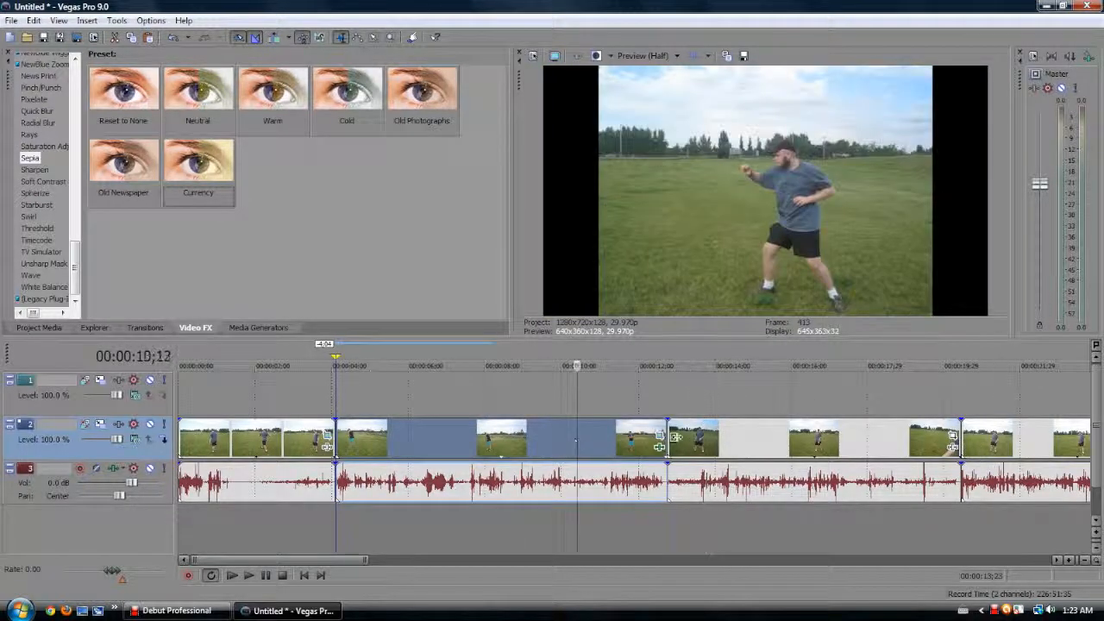
left_click(753, 441)
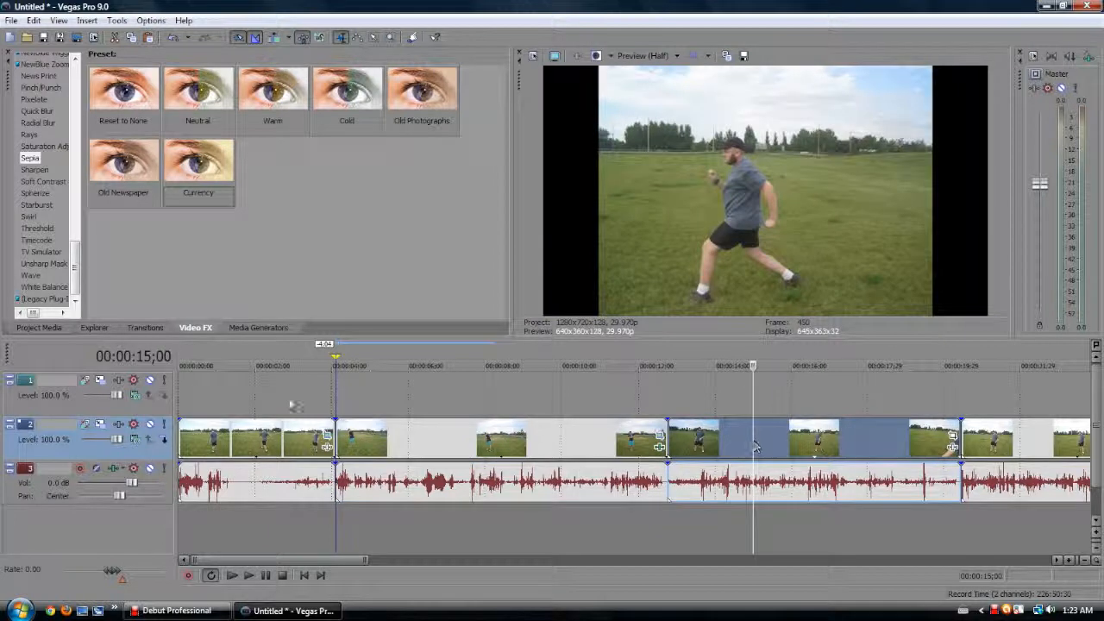
left_click(549, 436)
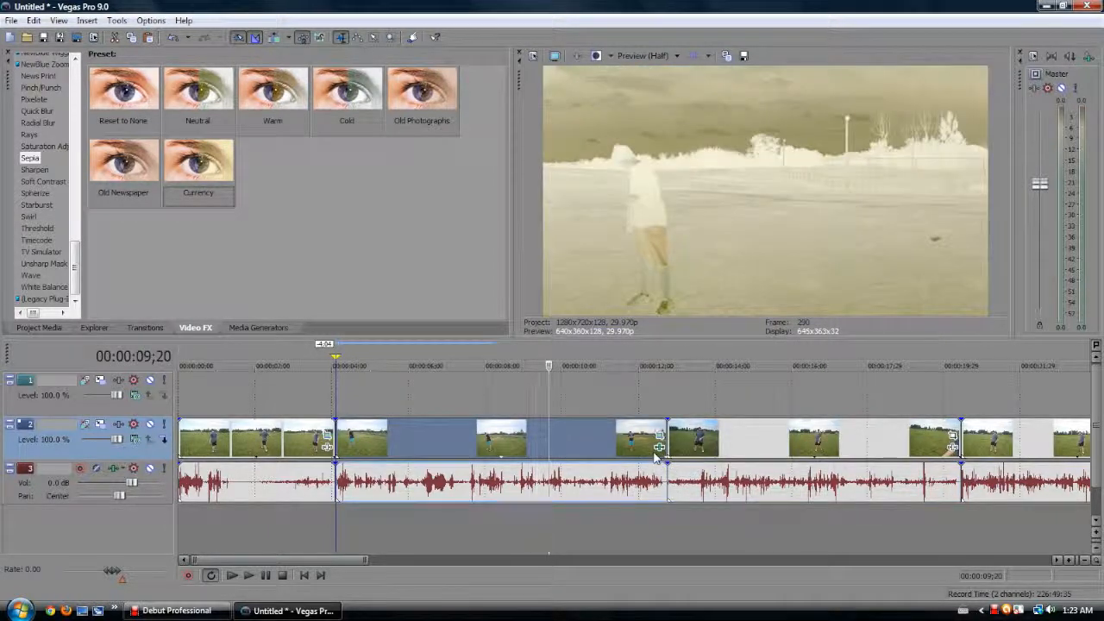
left_click(556, 457)
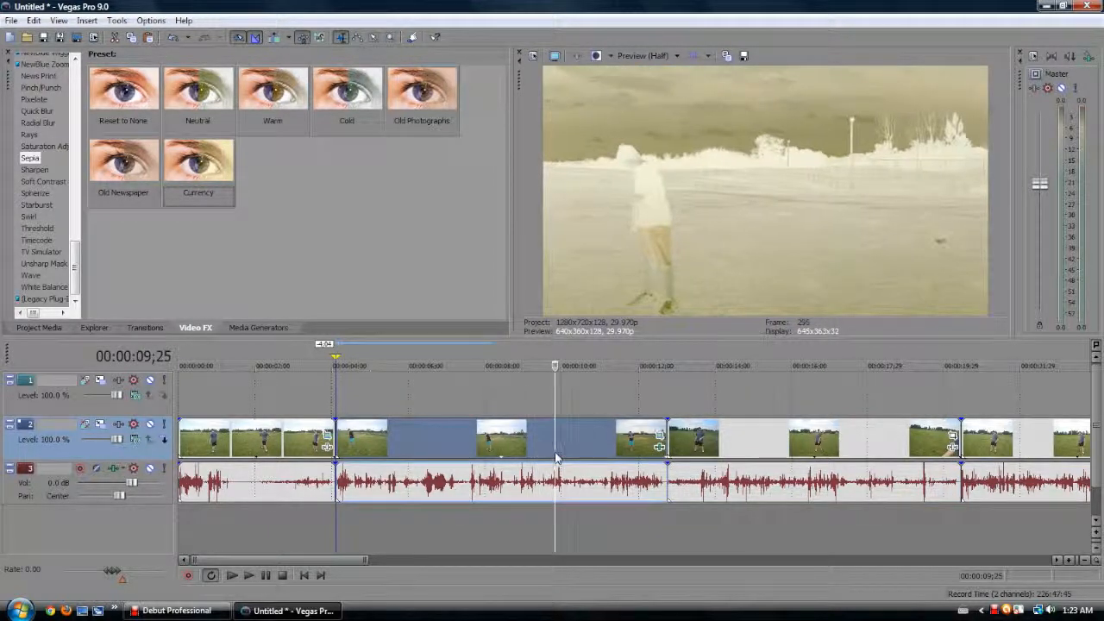
left_click(727, 437)
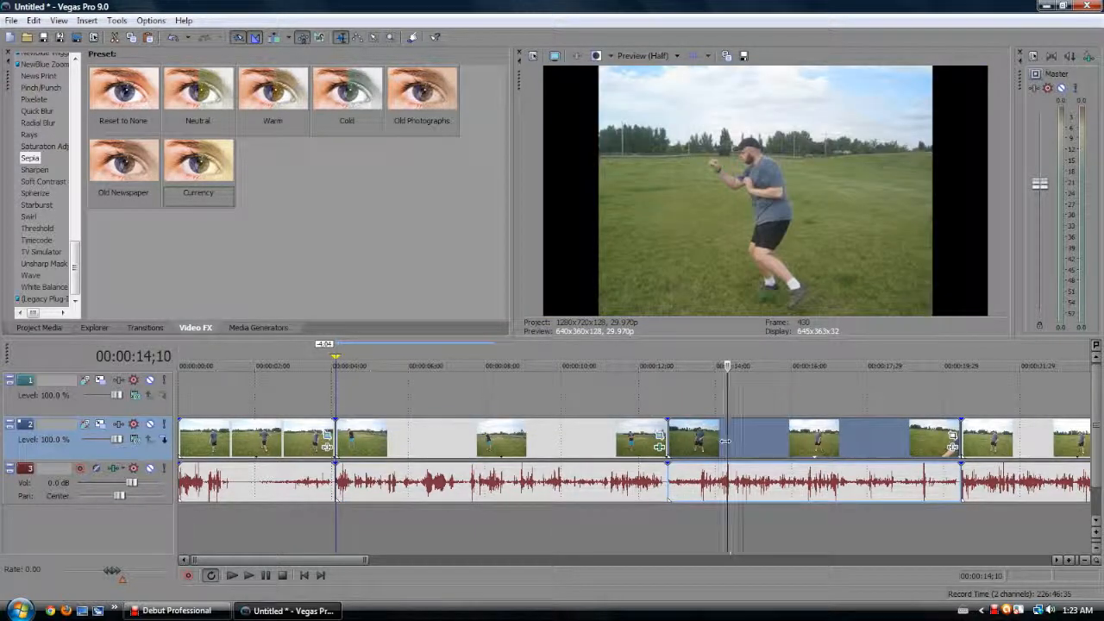
right_click(743, 438)
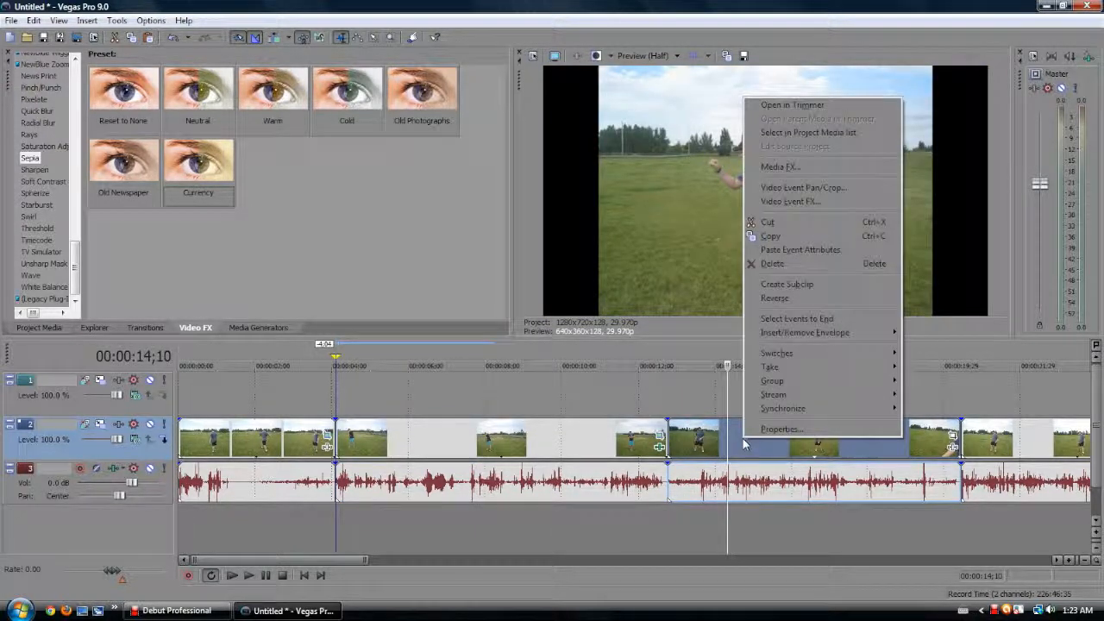
left_click(851, 251)
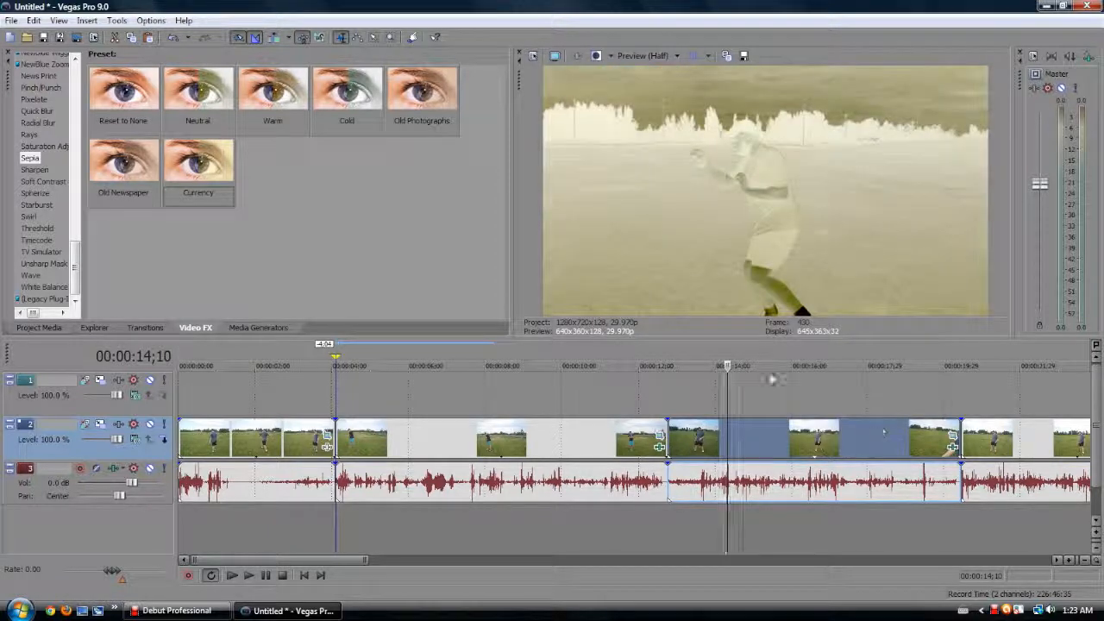
left_click_drag(783, 365, 846, 362)
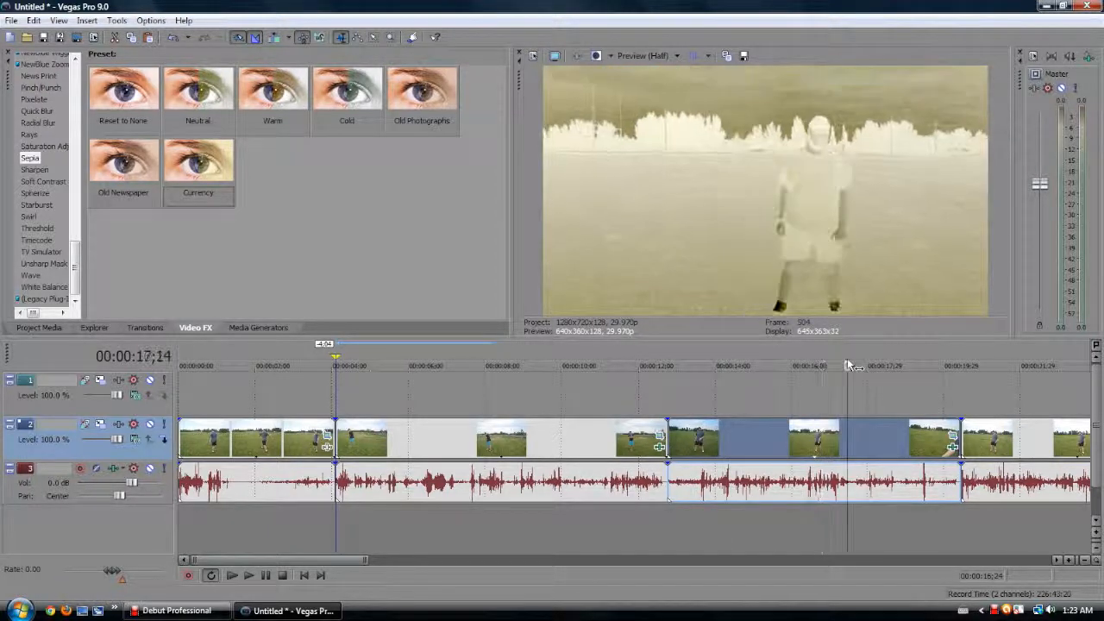
Remove the Unsharp Mask and Sepia effects from both the third and the second clip on the lower track.
left_click(952, 446)
left_click(500, 208)
left_click(499, 209)
left_click(643, 446)
left_click(659, 446)
left_click(506, 205)
left_click(506, 205)
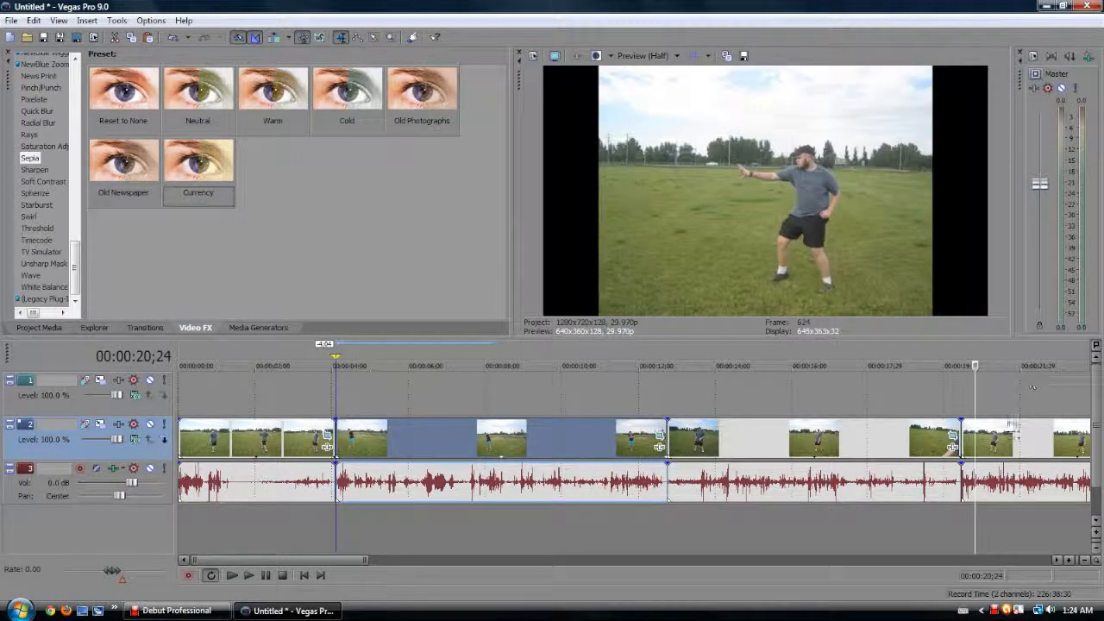
Set the fourth clip's Event Pan/Crop frame to 640 by 360 so its picture fills the widescreen output.
scroll(1032, 388, "down", 5)
scroll(1032, 387, "up", 2)
left_click(679, 437)
right_click(463, 336)
left_click(518, 407)
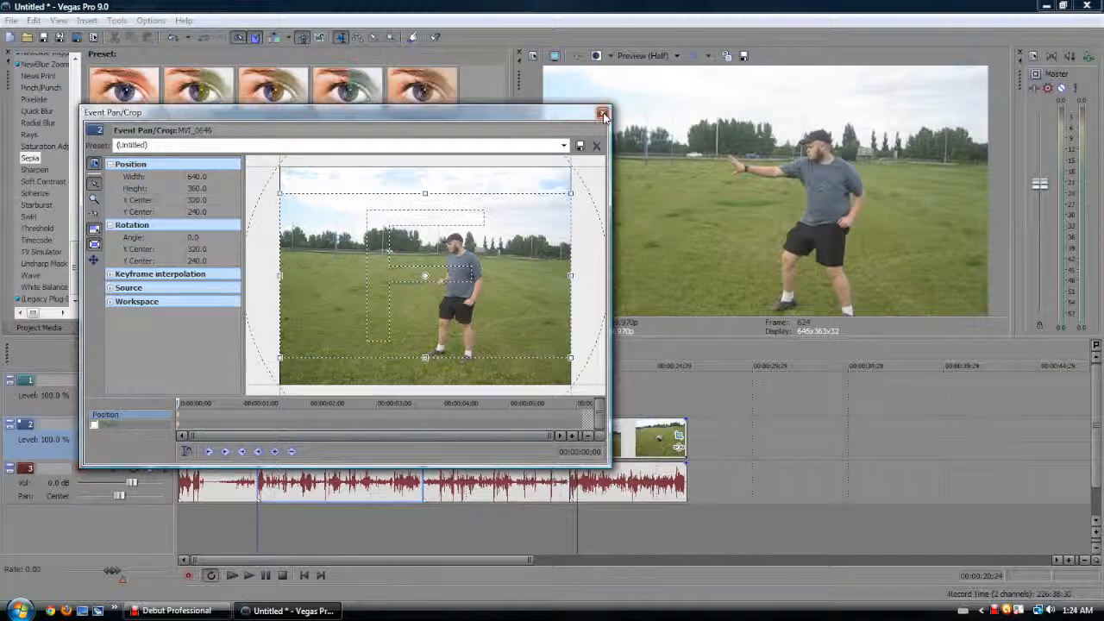
left_click(602, 113)
Check the cropped picture in the second and third lower-track clips and return to the start of the project.
left_click(357, 437)
left_click(321, 443)
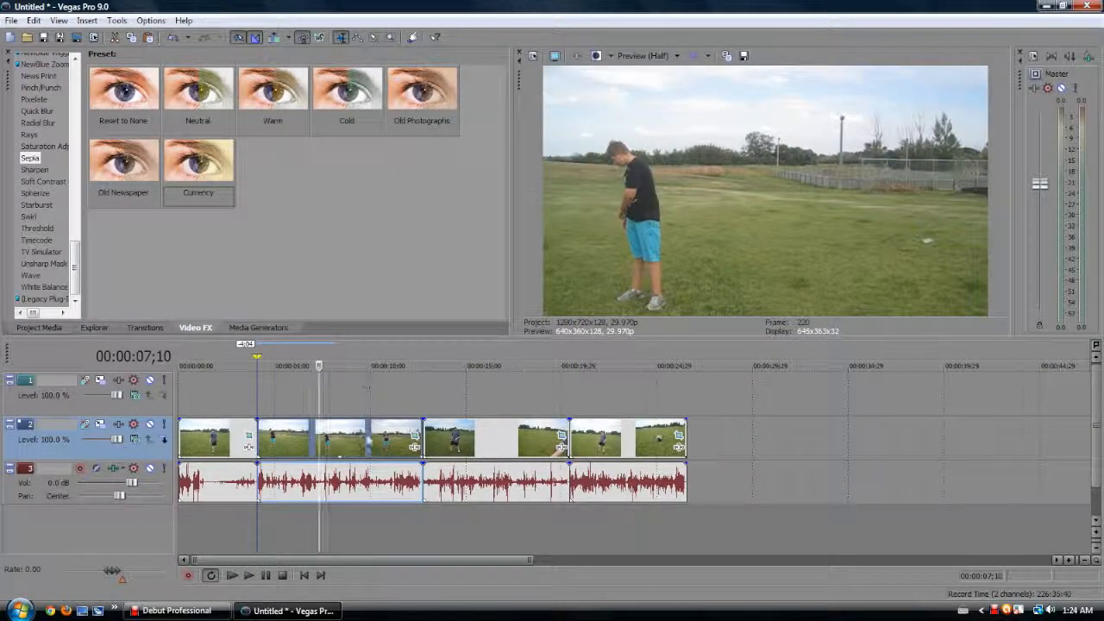
left_click(509, 445)
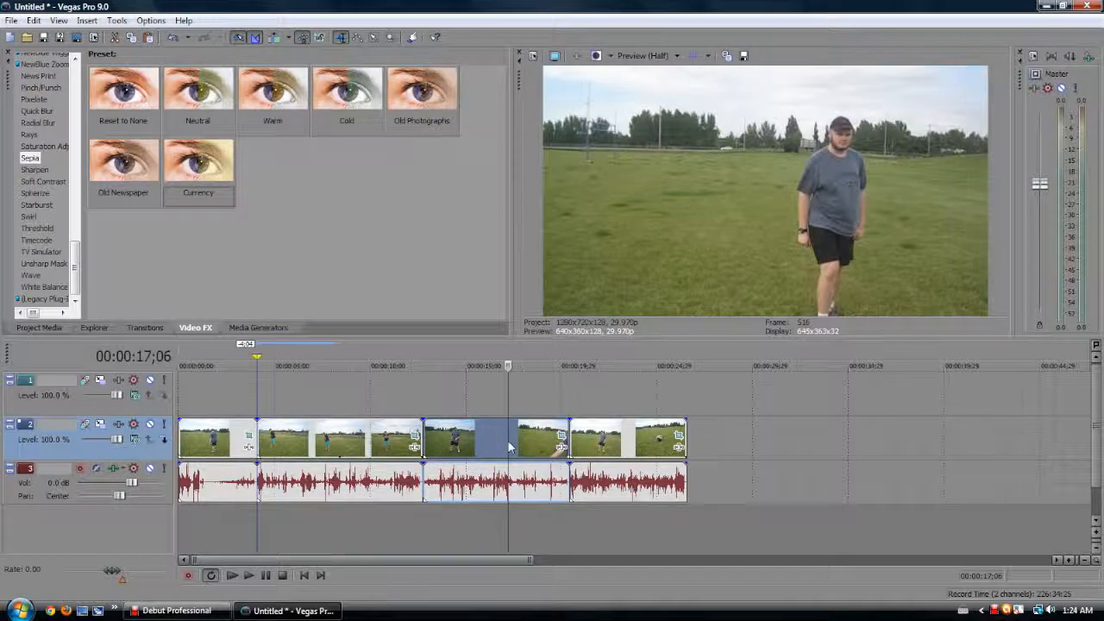
scroll(507, 445, "up", 2)
left_click(634, 448)
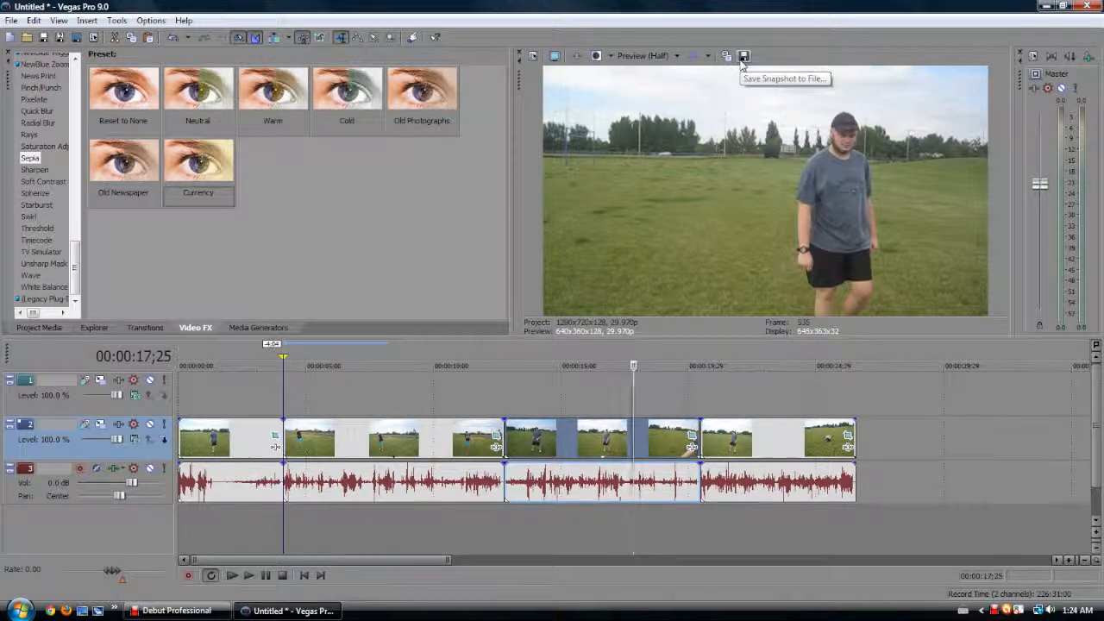
left_click(743, 57)
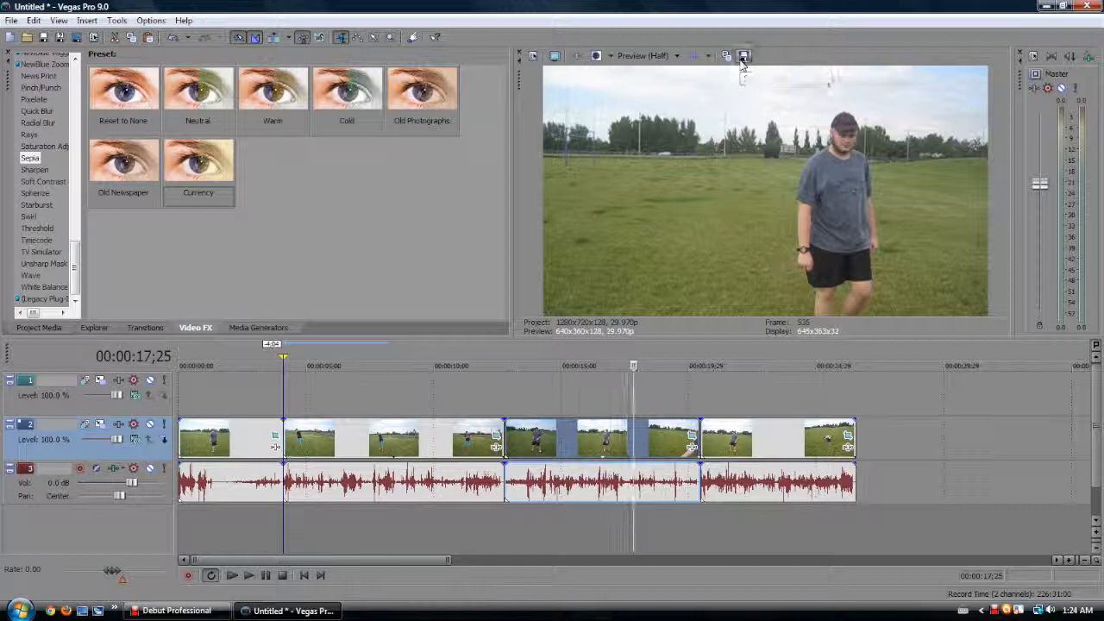
left_click(730, 54)
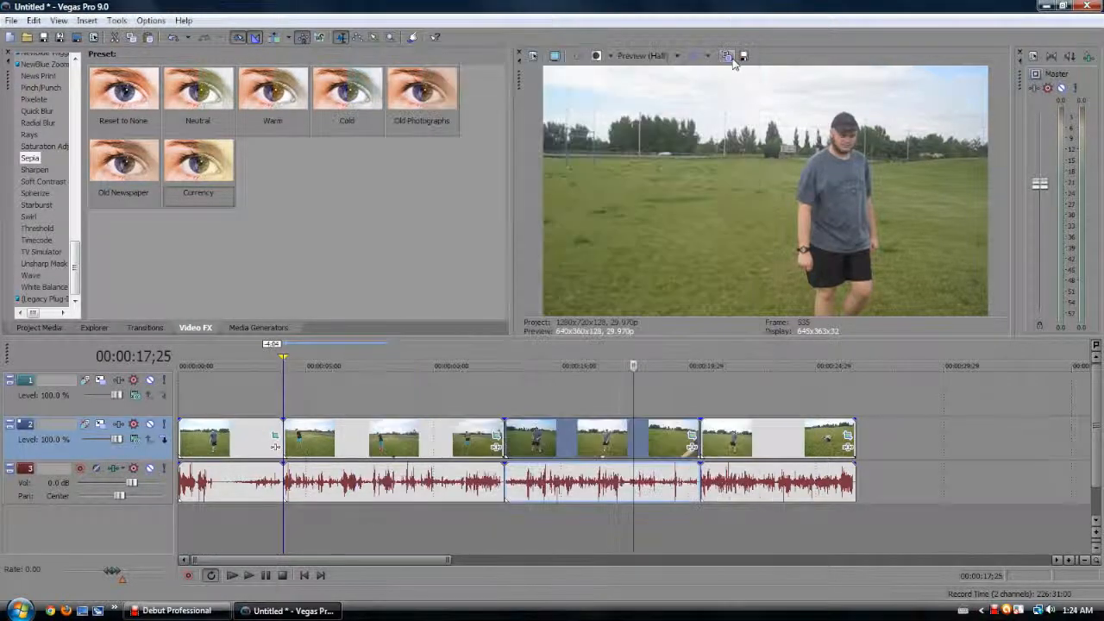
left_click(304, 414)
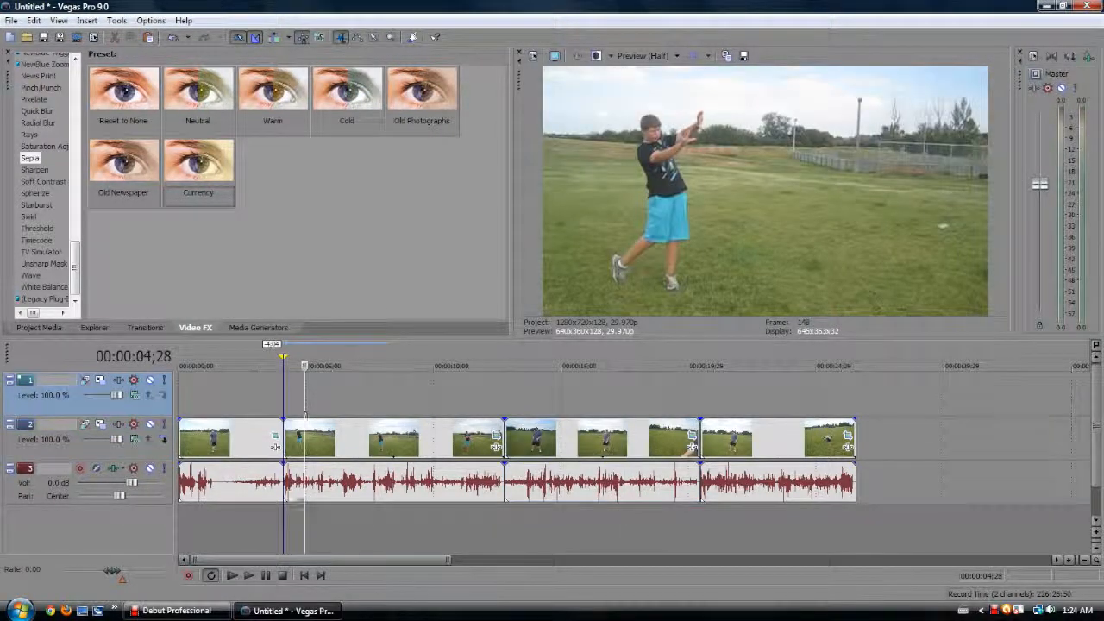
left_click(304, 576)
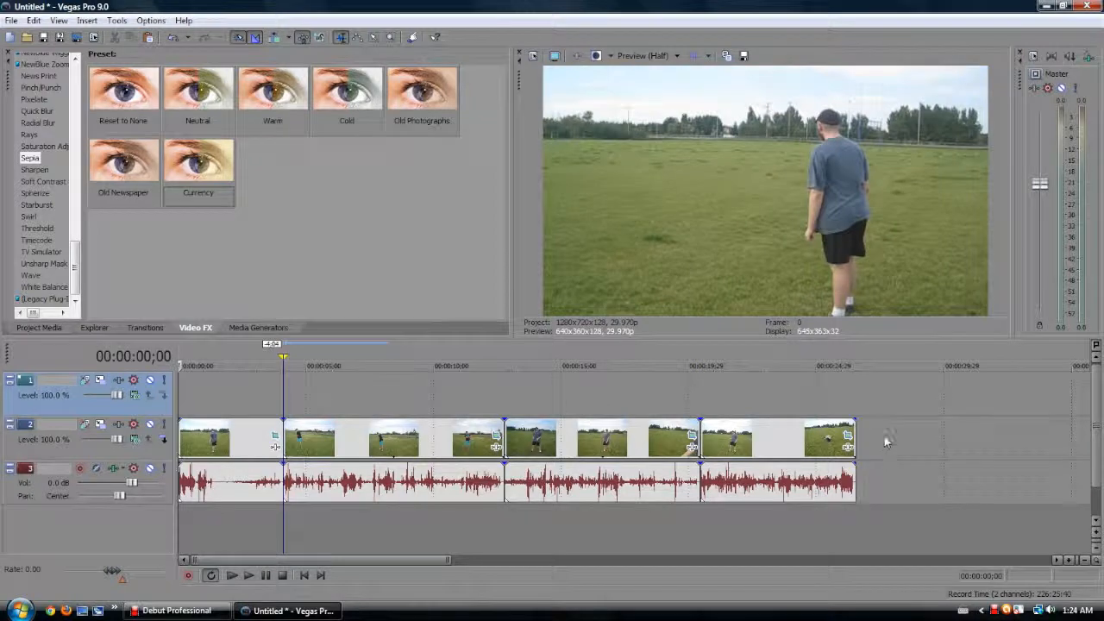
Apply the Cookie Cutter effect with the Circle, Center preset to the fourth clip and move its video to the upper track.
left_click(734, 442)
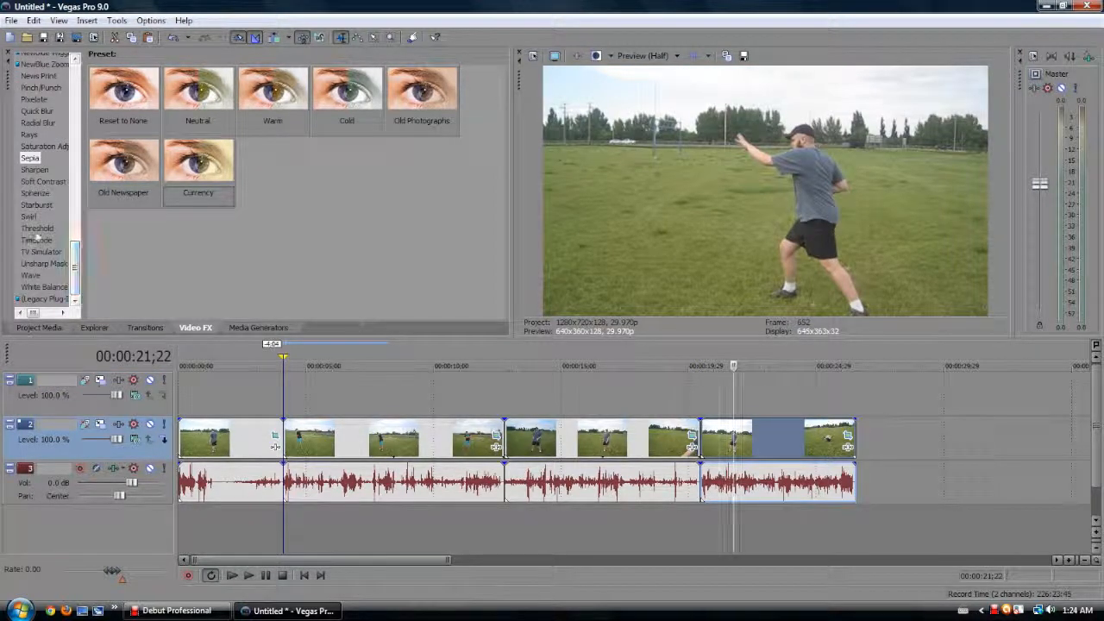
scroll(51, 242, "up", 10)
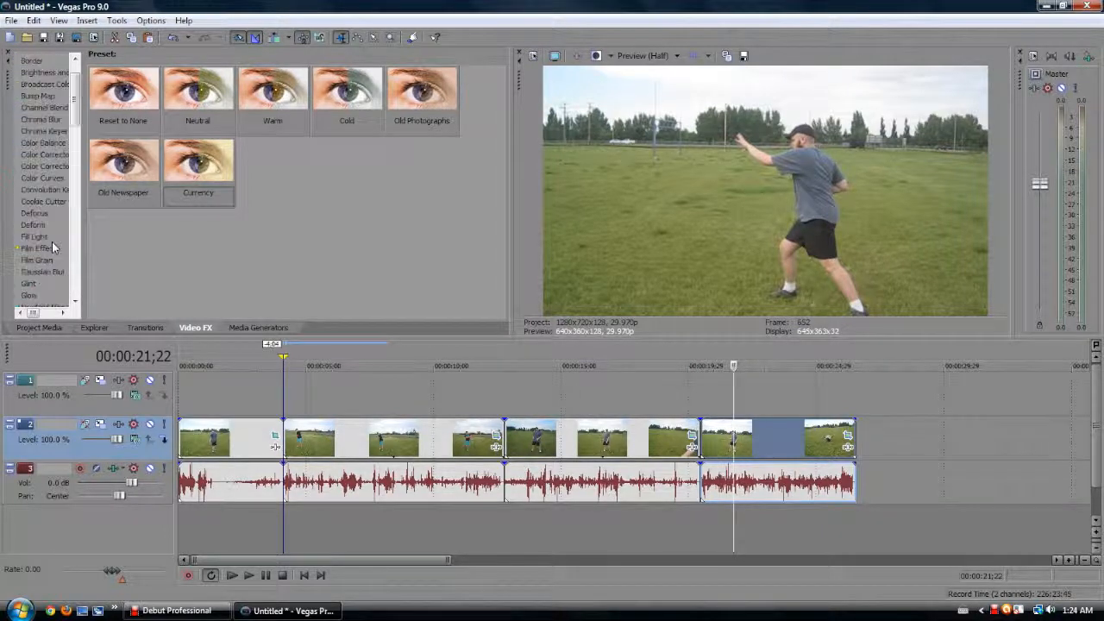
left_click(43, 201)
left_click_drag(199, 90, 817, 451)
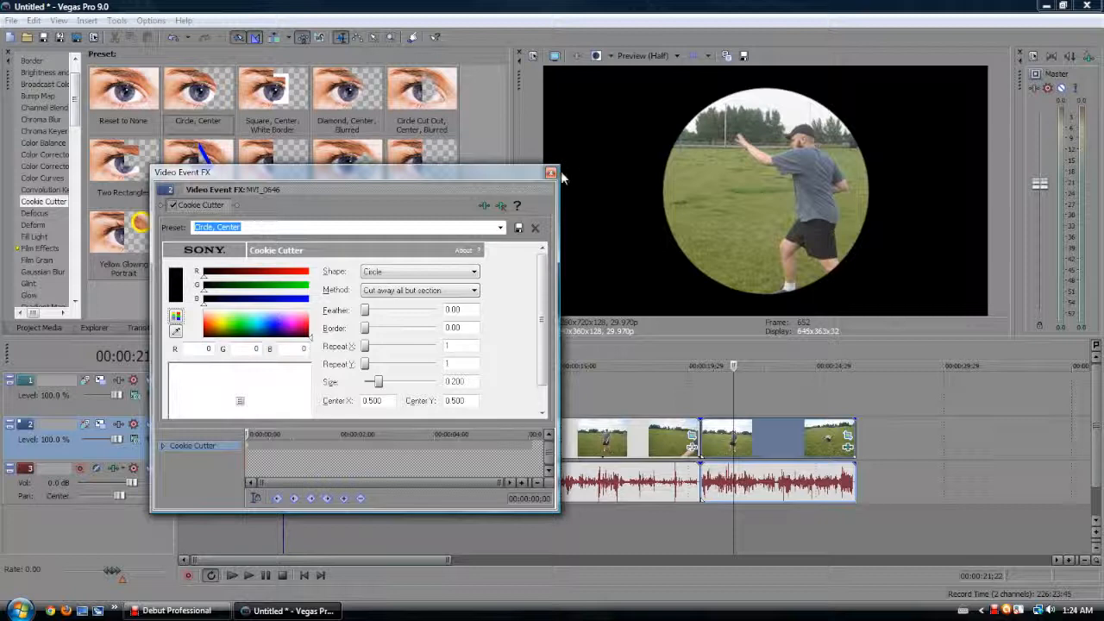
left_click(550, 172)
left_click_drag(768, 442, 764, 398)
Examine the presets of the media generators, including Color Gradient, Noise Texture, Test Pattern, ProType Titler and Text.
left_click(260, 327)
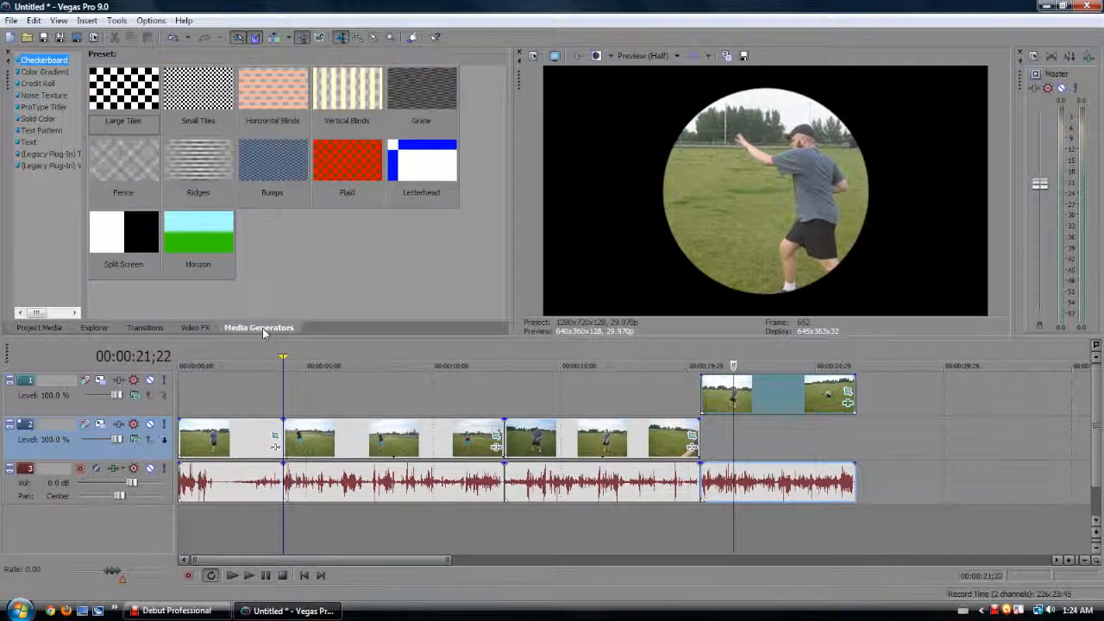
left_click(45, 72)
left_click(43, 82)
left_click(41, 95)
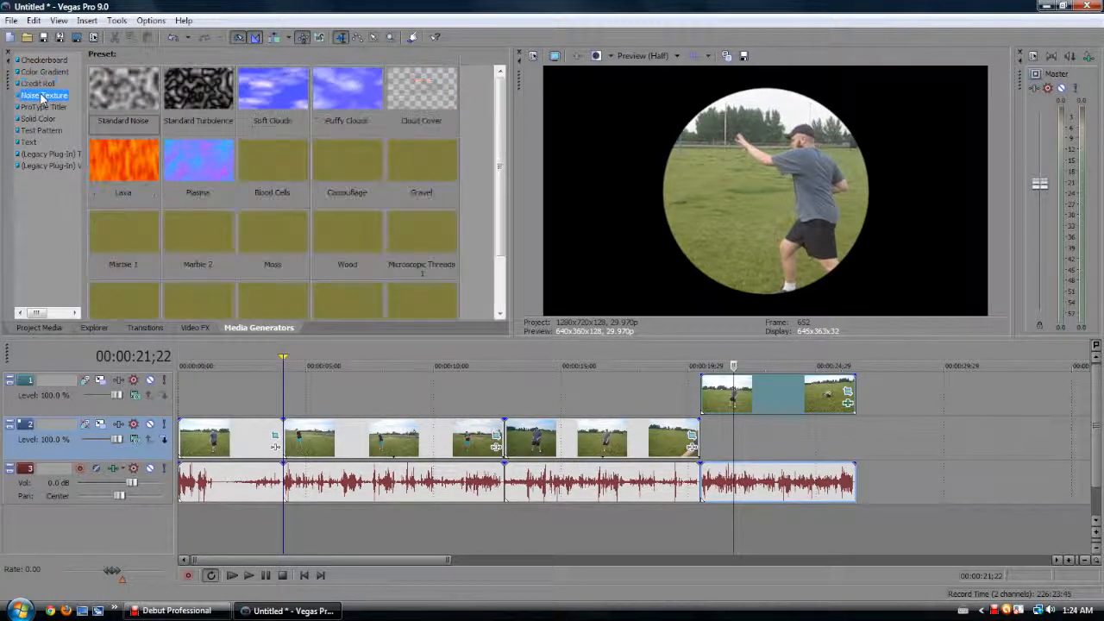
left_click(43, 118)
left_click(43, 130)
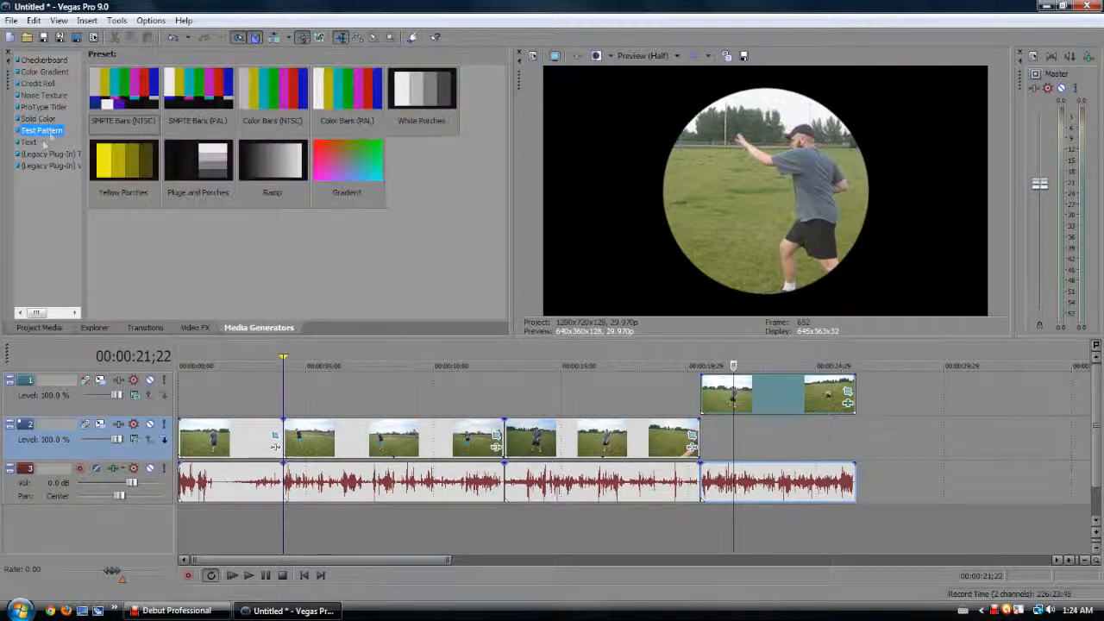
left_click(28, 142)
left_click(36, 154)
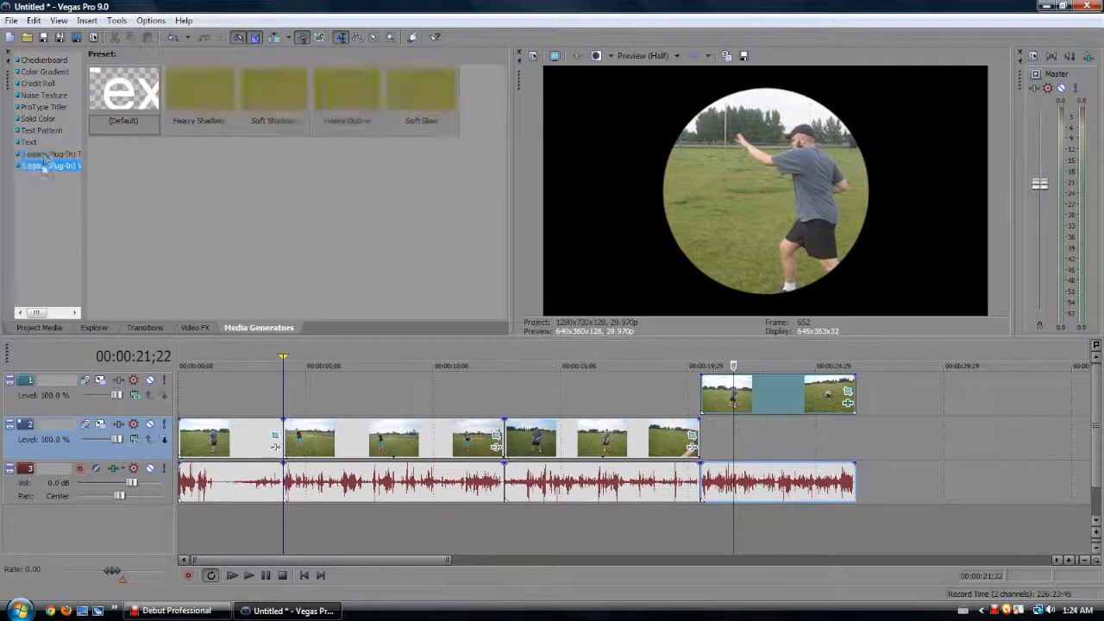
left_click(44, 107)
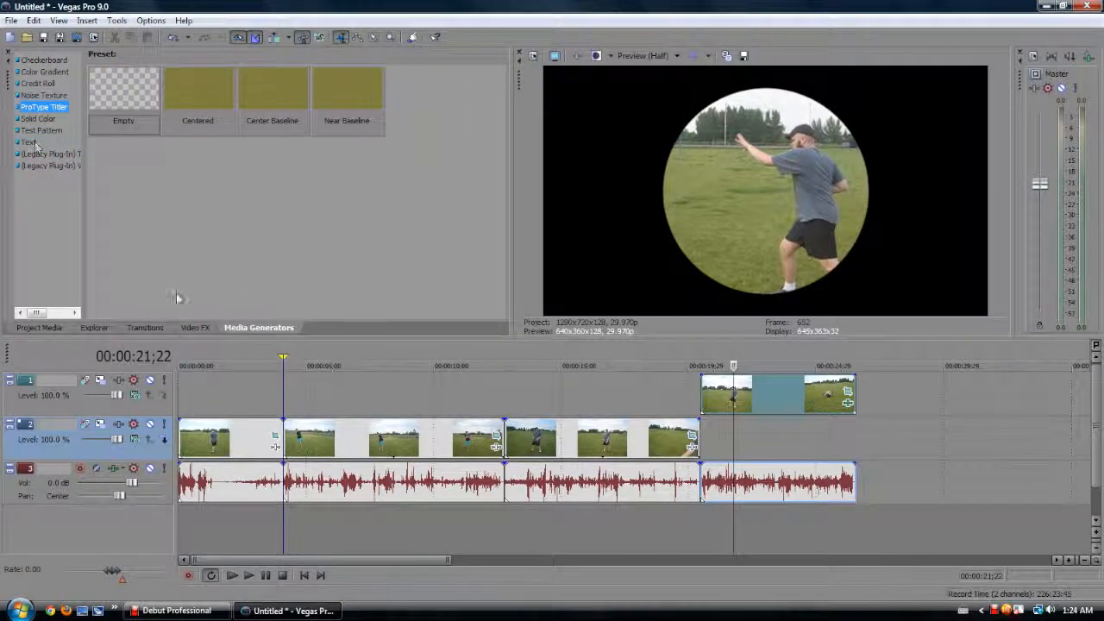
left_click(28, 142)
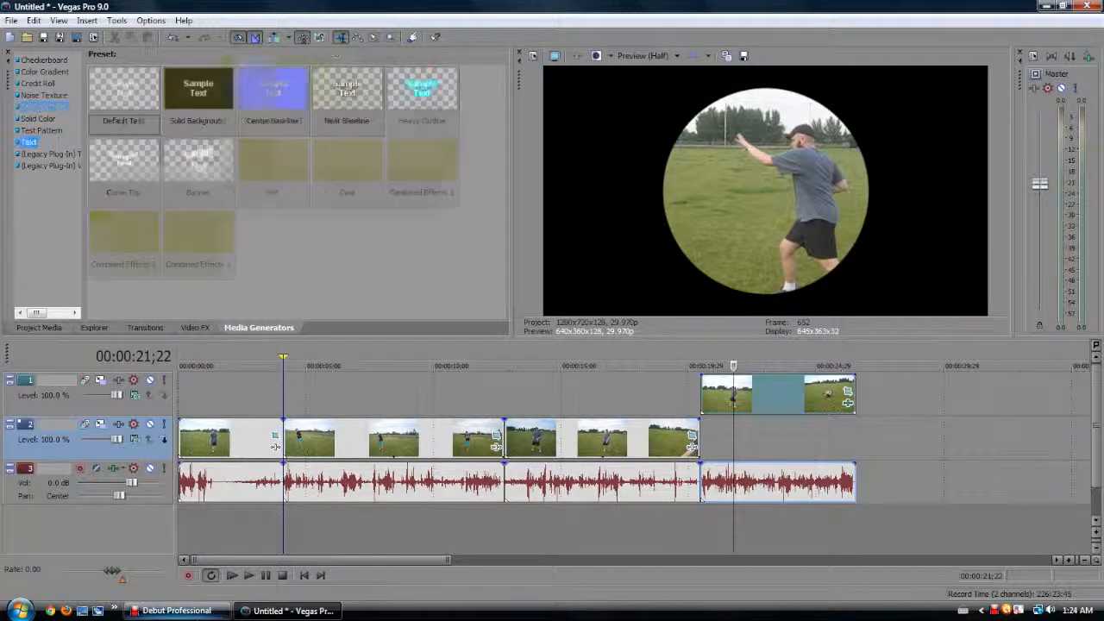
left_click(38, 83)
Place a Linear White to Black color gradient on the lower track beneath the circular clip and tilt it diagonally.
left_click(43, 72)
left_click_drag(241, 142, 716, 459)
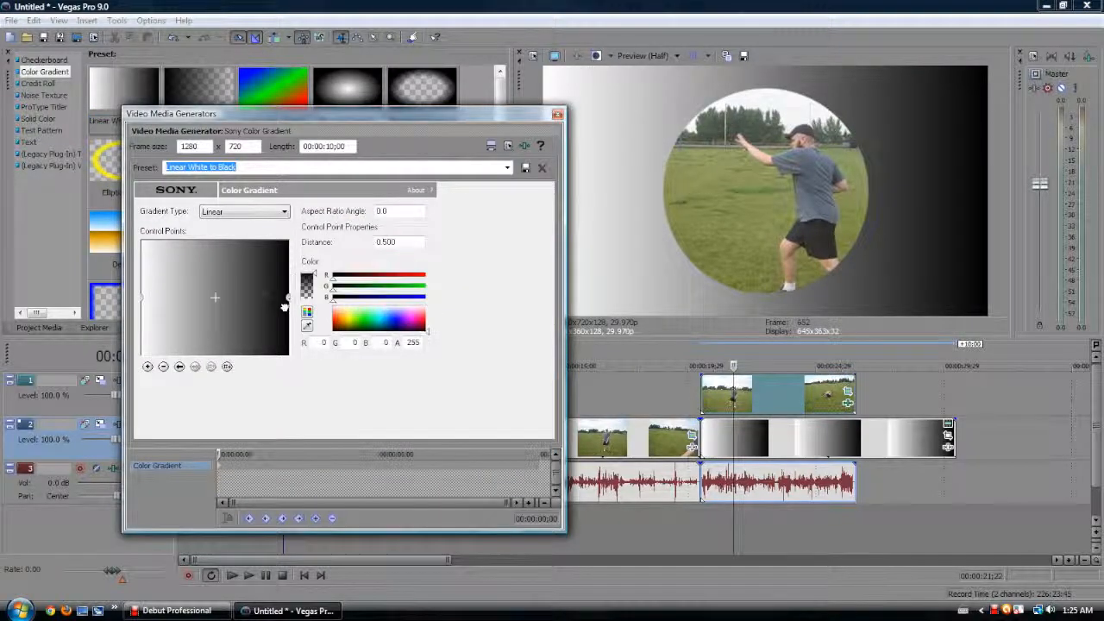
left_click_drag(288, 296, 285, 350)
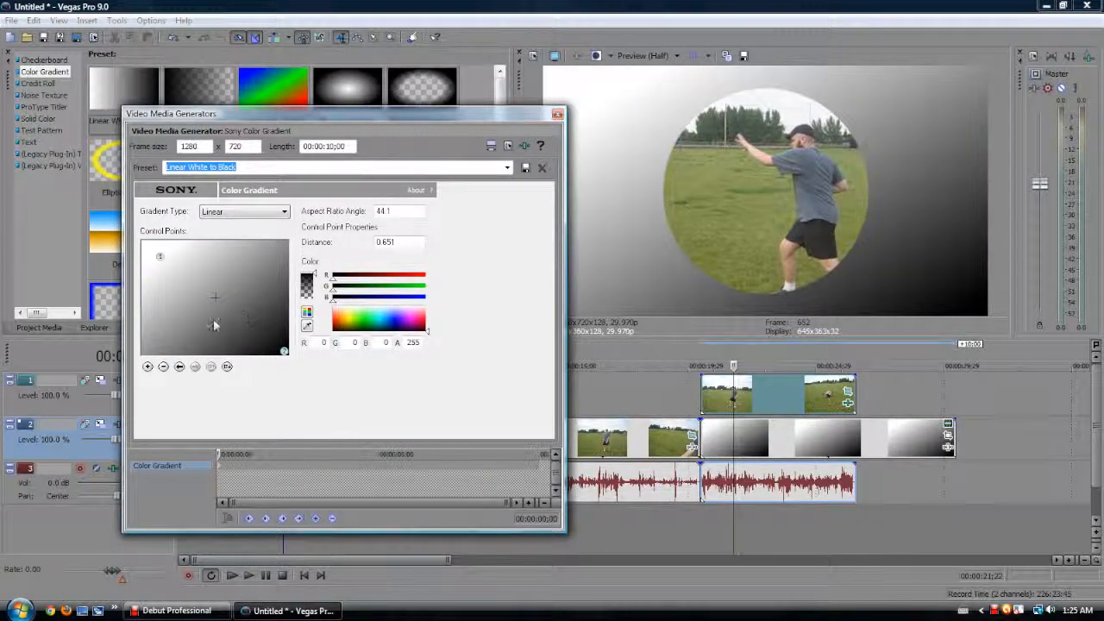
Add a third control point to the gradient, shift it toward the centre and color it yellow (230, 255, 27).
left_click(150, 365)
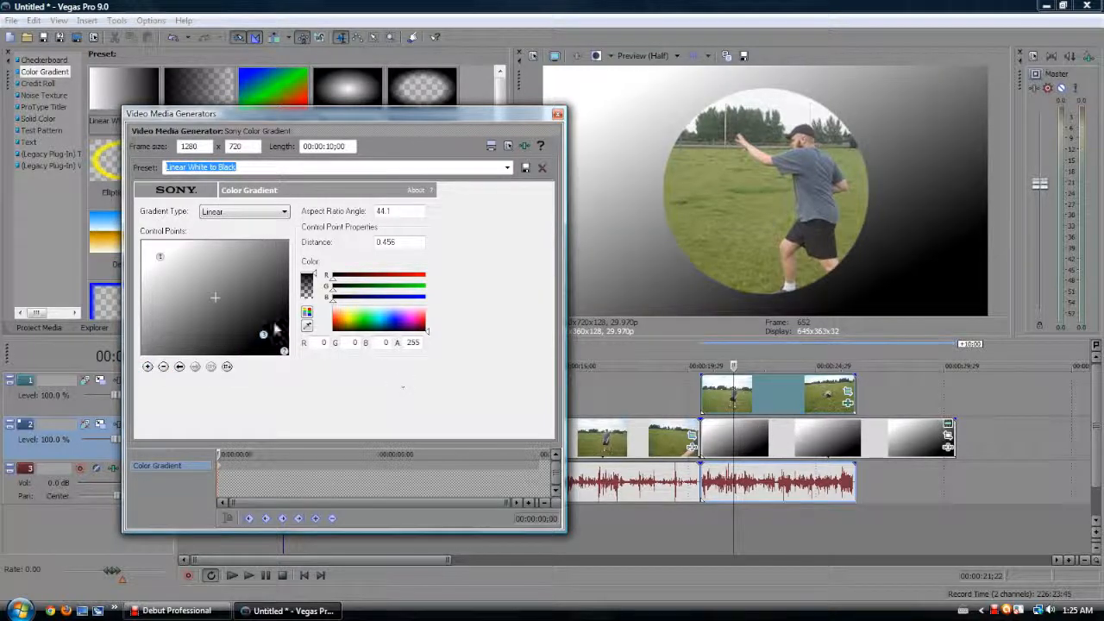
left_click_drag(262, 333, 239, 322)
left_click(351, 319)
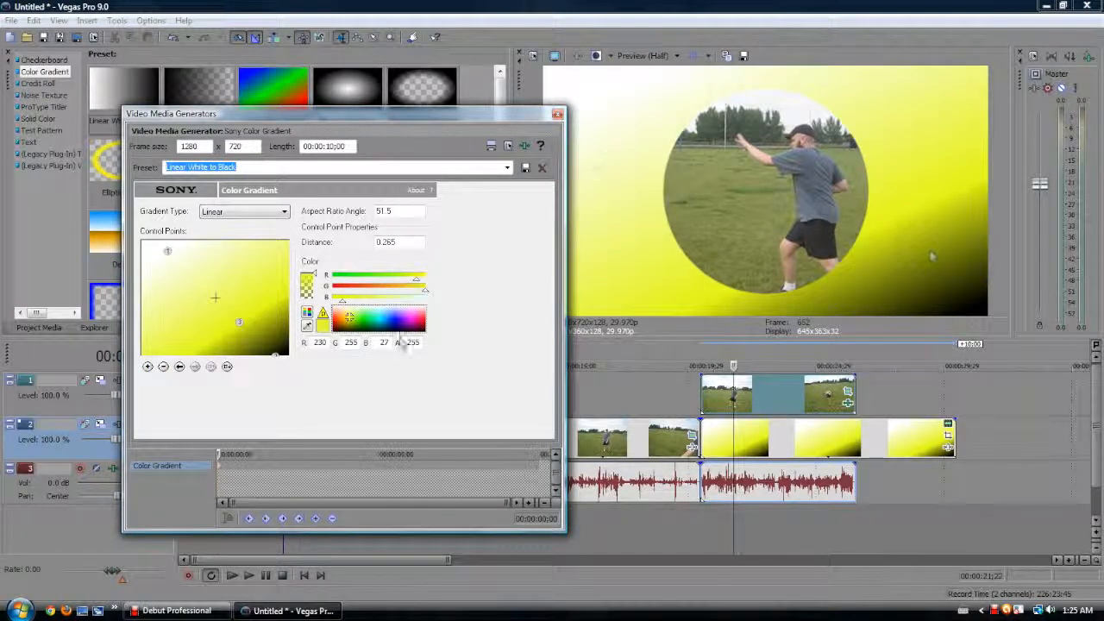
Remove the gradient and return the circular fourth clip to the lower track.
left_click(558, 114)
left_click_drag(733, 412, 734, 420)
left_click(704, 399)
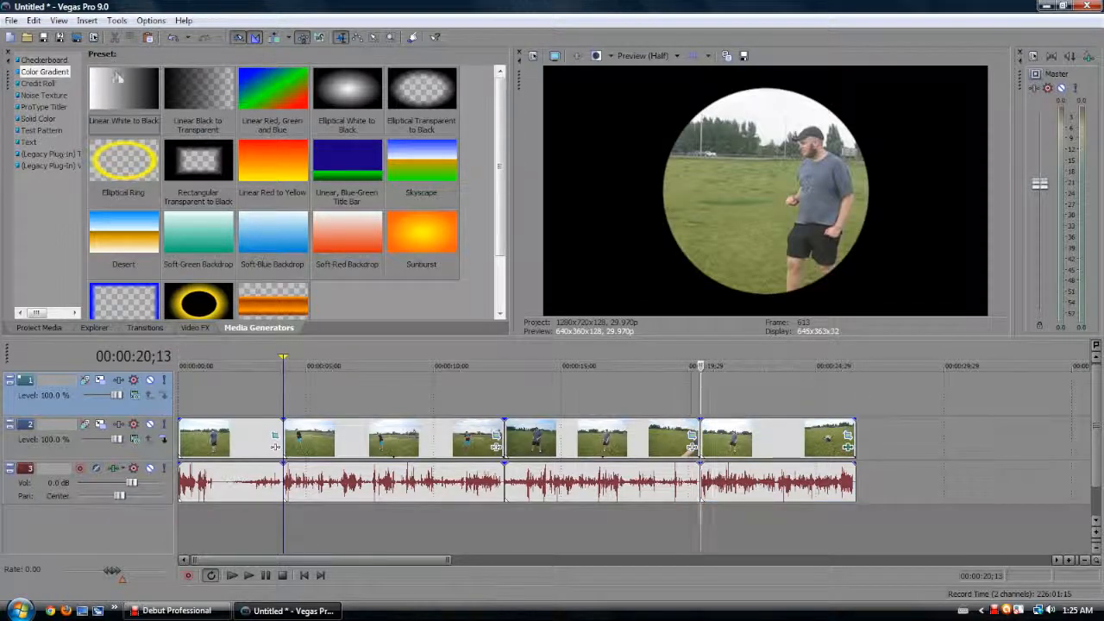
Add a Linear White to Black color gradient on the upper track above the fourth clip and trim its end to match that clip.
left_click_drag(128, 86, 821, 404)
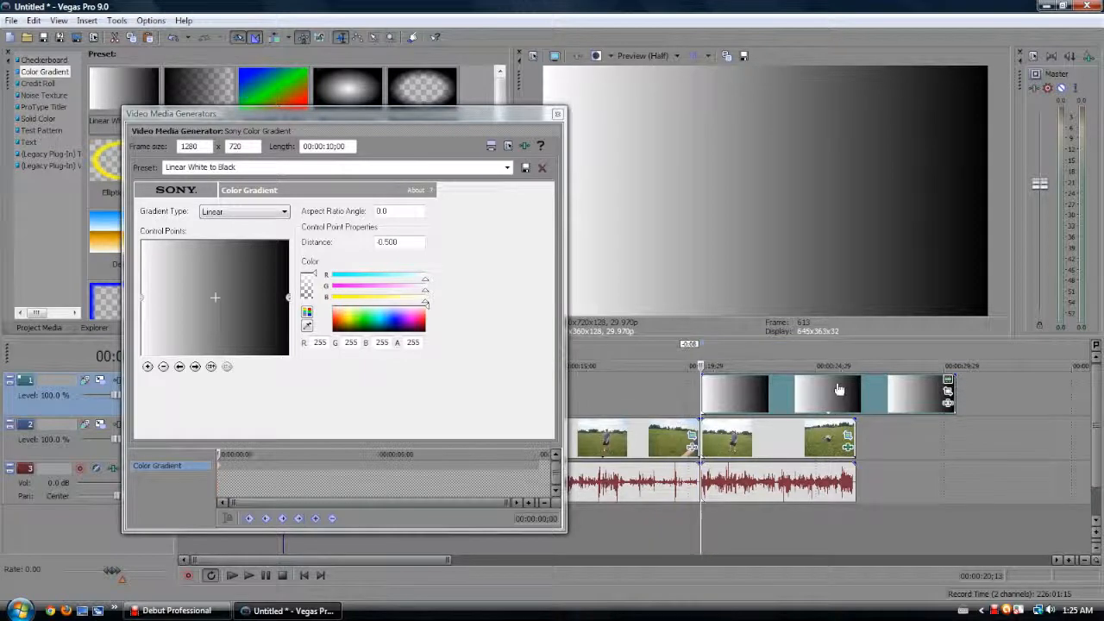
left_click_drag(948, 390, 849, 395)
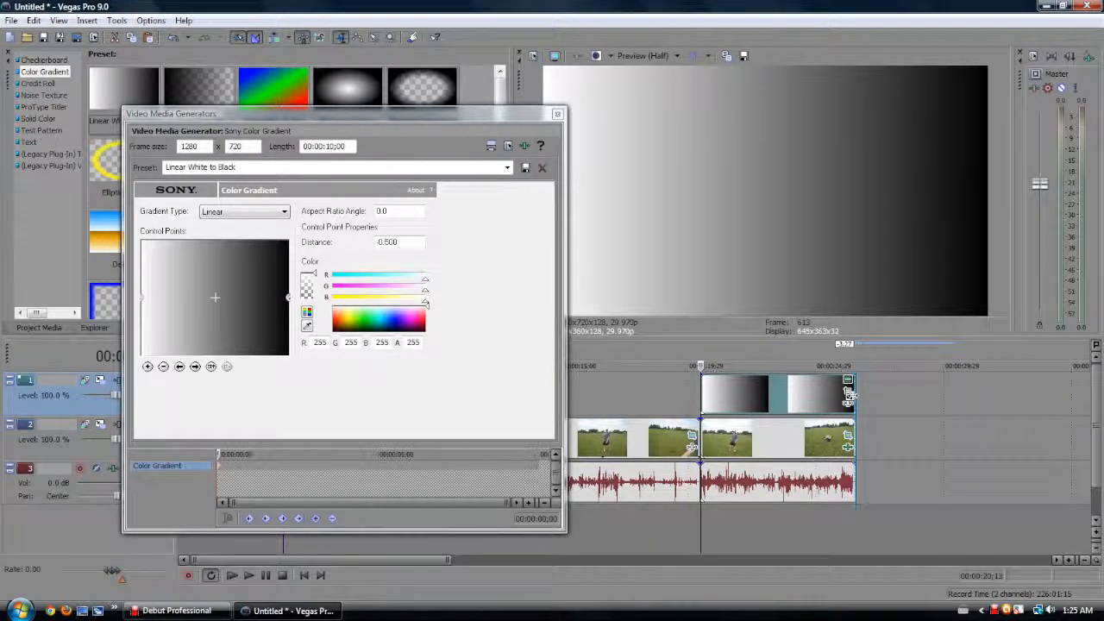
left_click(716, 358)
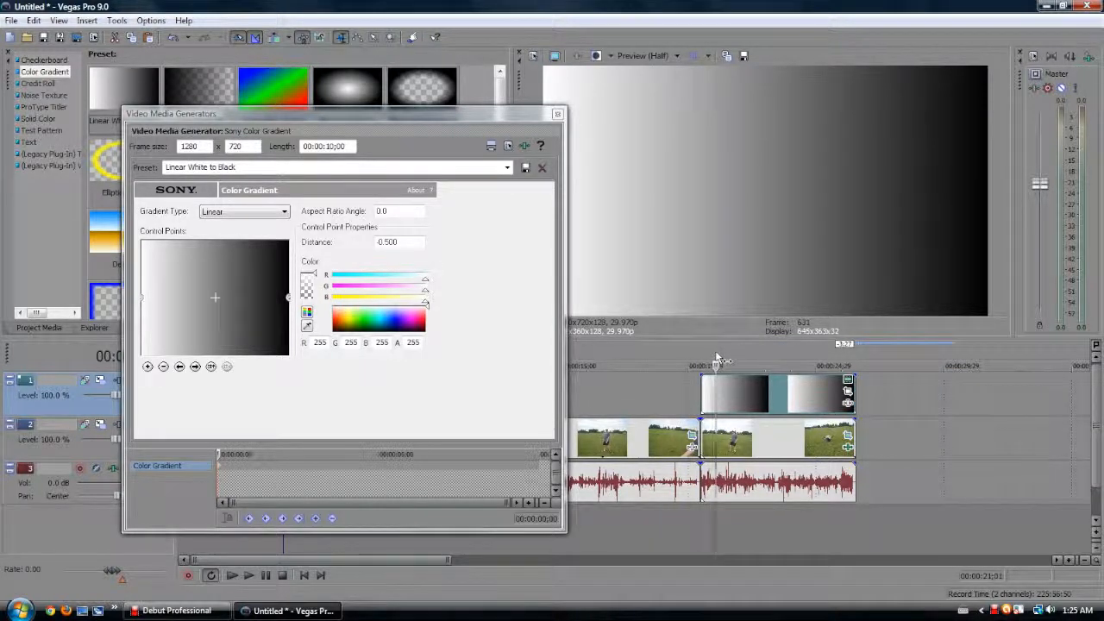
Reposition the gradient's two control points so the blend runs diagonally at an angle of about 46.7.
left_click_drag(288, 297, 254, 318)
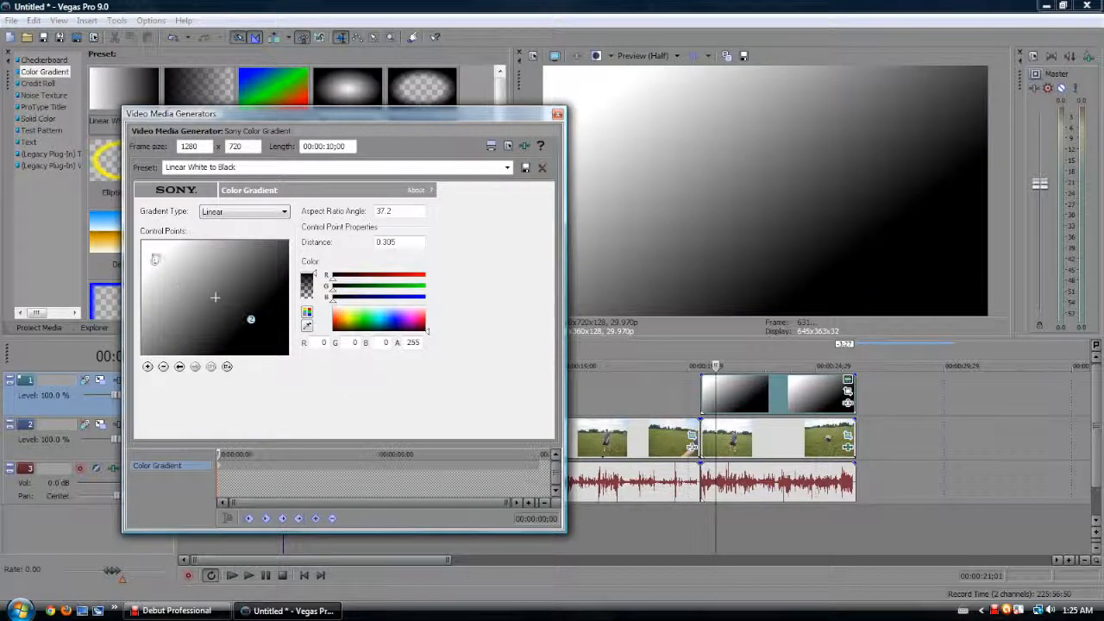
left_click(155, 262)
left_click_drag(155, 262, 181, 261)
left_click_drag(244, 324, 253, 330)
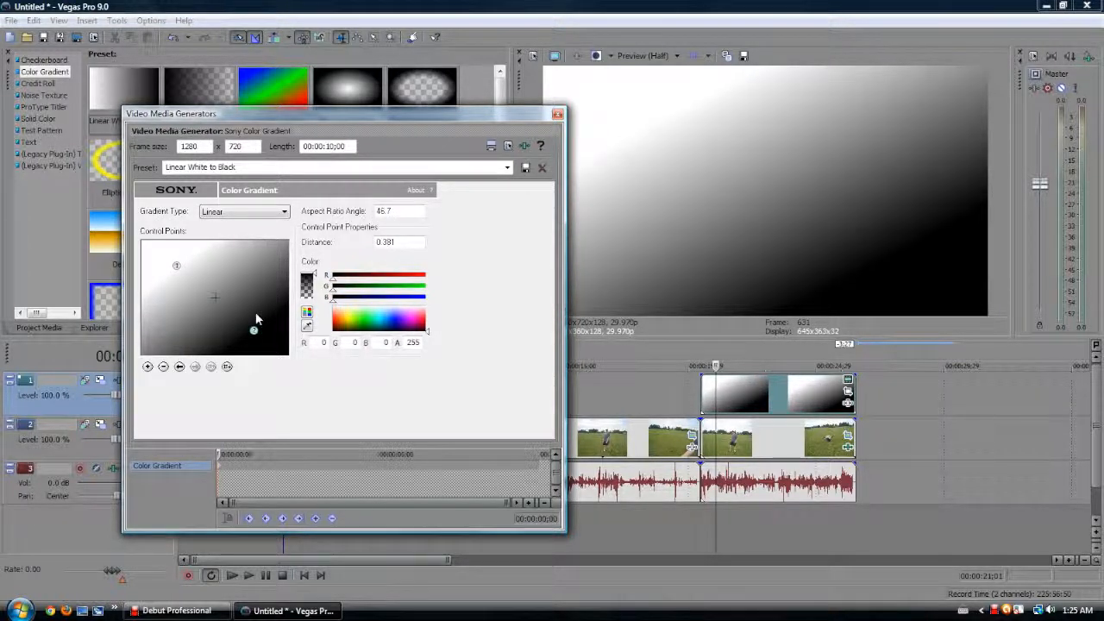
Color the gradient's second control point red (255, 0, 0) and its first control point blue (0, 10, 228).
left_click_drag(345, 324, 320, 323)
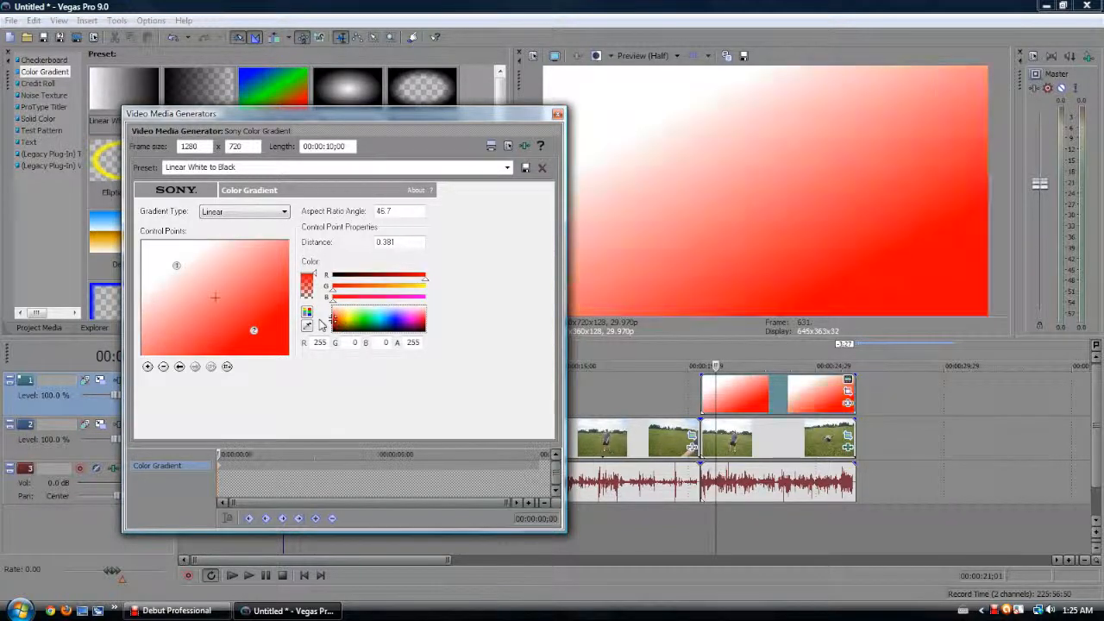
left_click(176, 265)
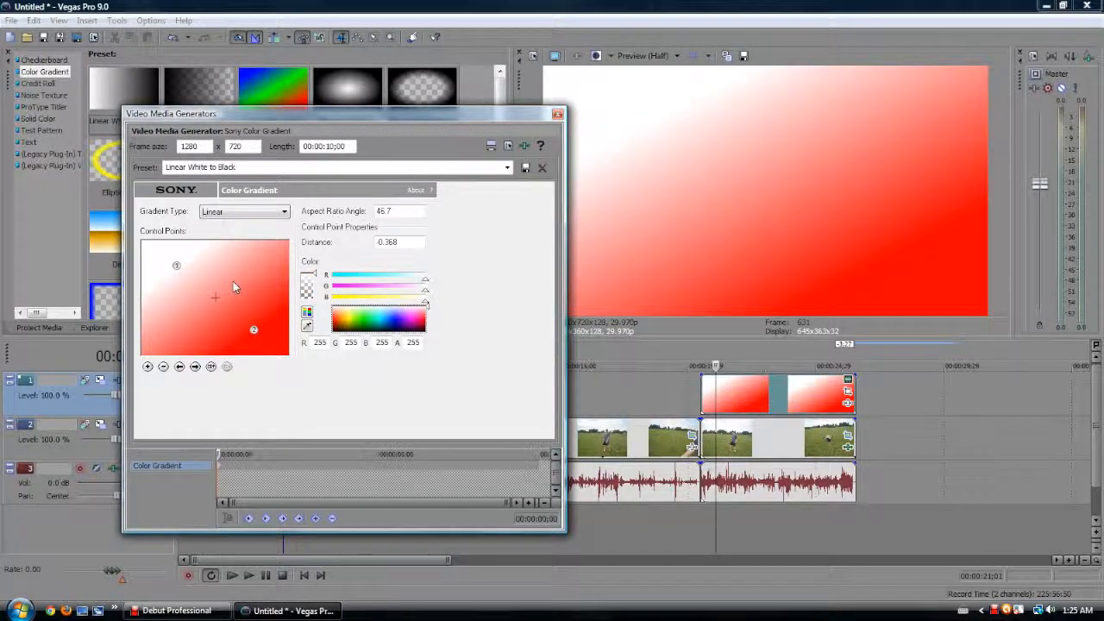
left_click(395, 325)
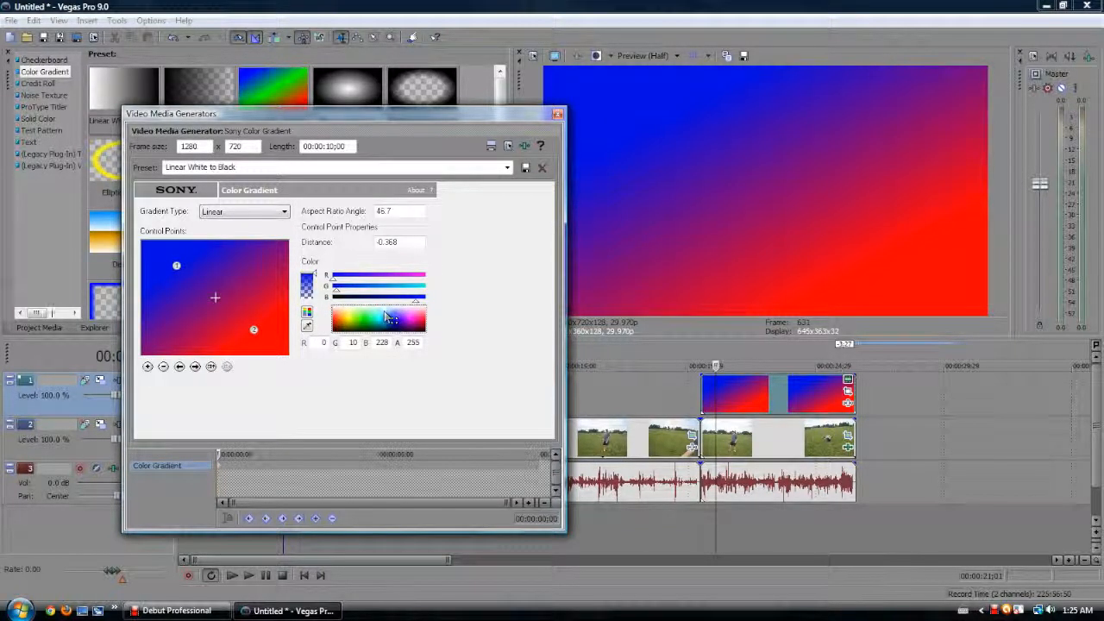
Add a white third control point near the gradient's centre and rotate the blend so blue is lower left and red upper right.
left_click(148, 367)
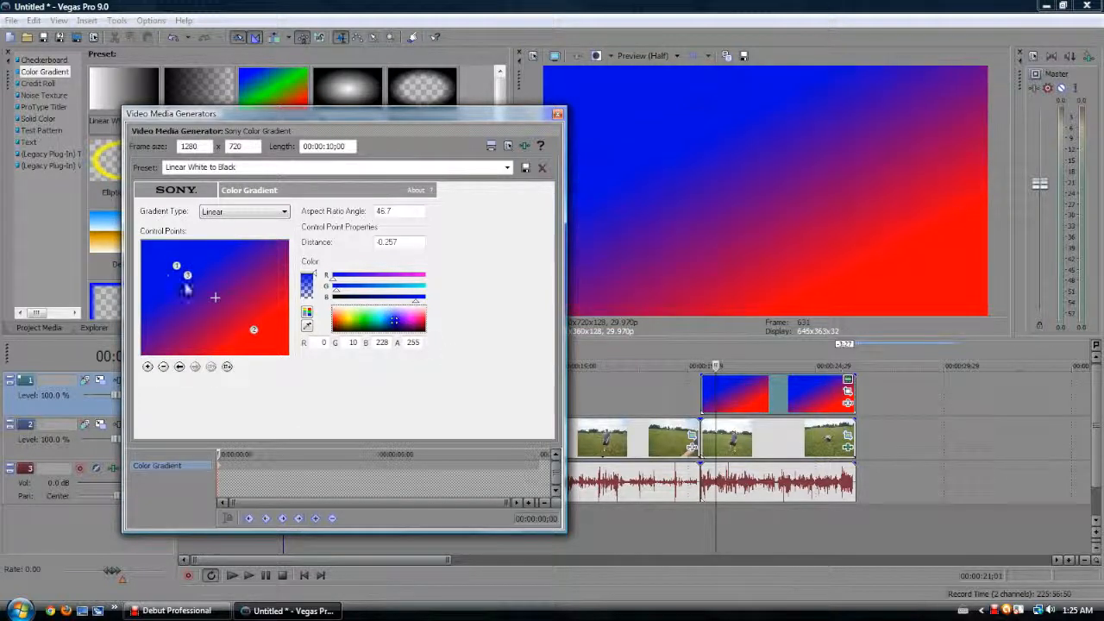
left_click_drag(183, 280, 208, 300)
left_click_drag(363, 310, 424, 303)
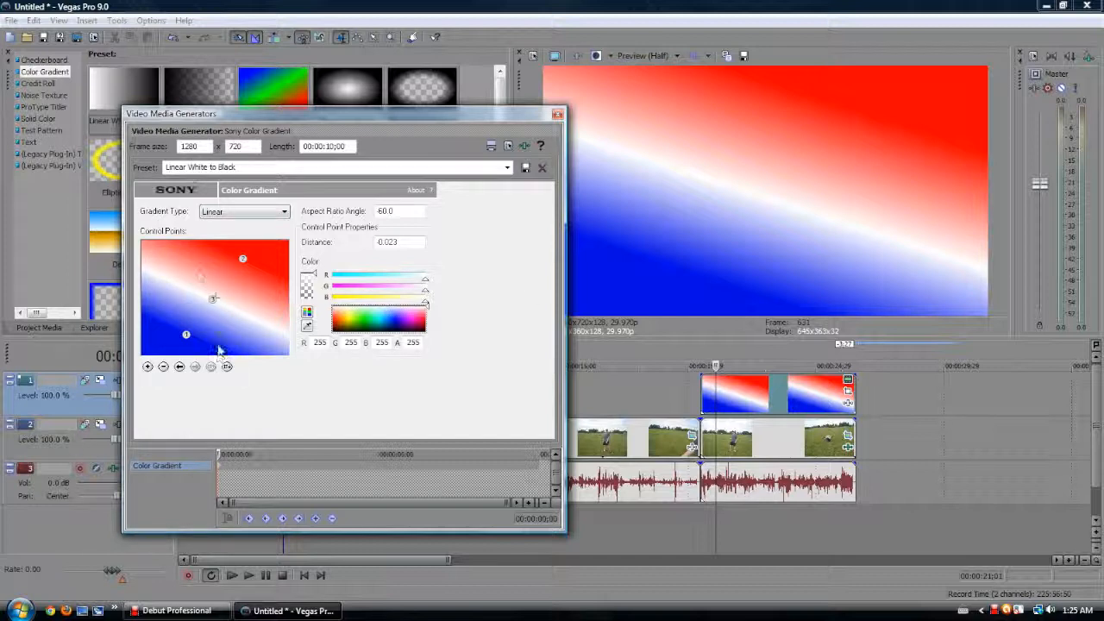
left_click(256, 212)
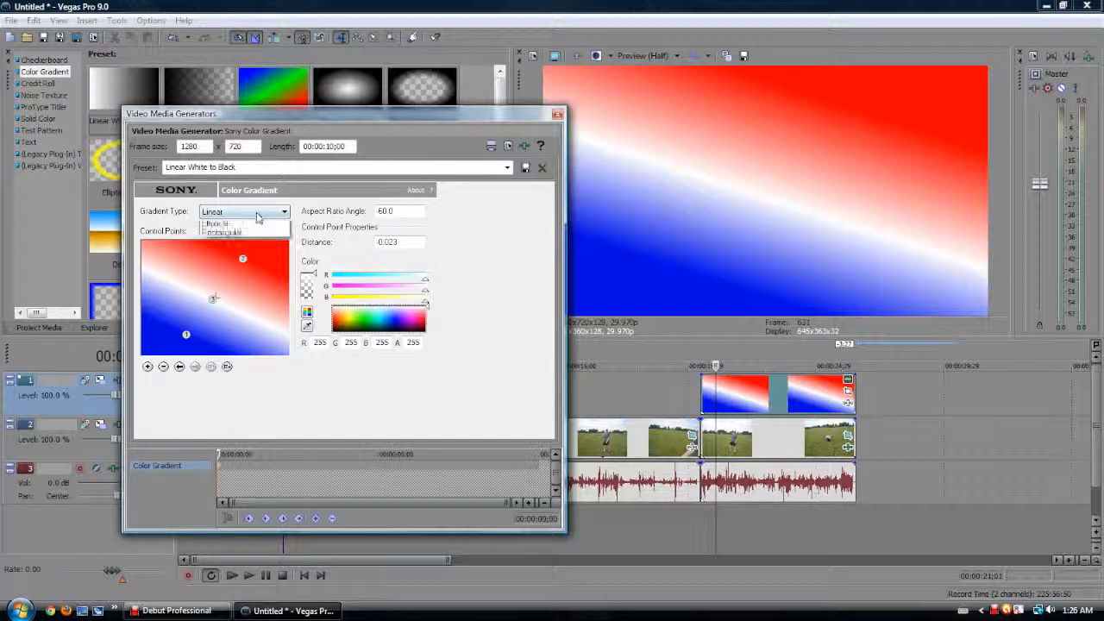
left_click(488, 233)
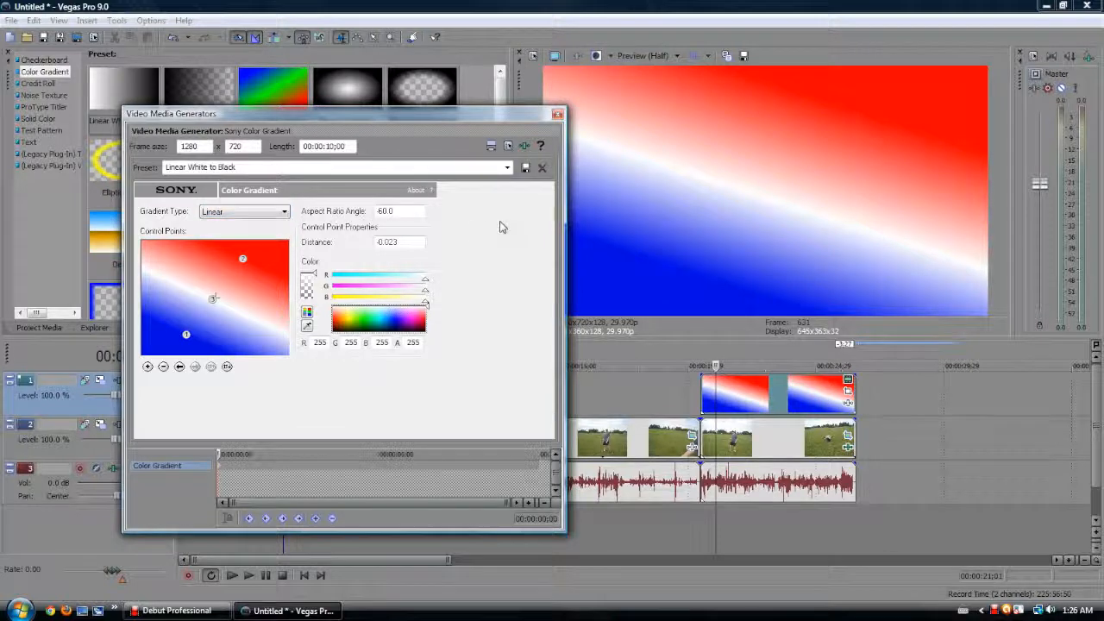
left_click(557, 115)
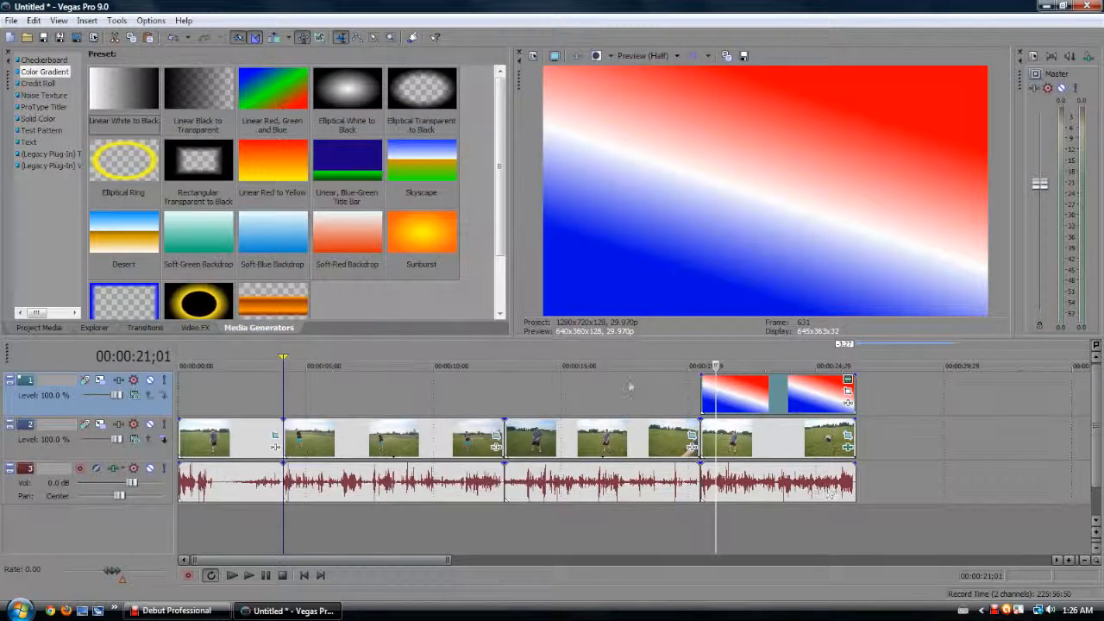
mouse_move(739, 381)
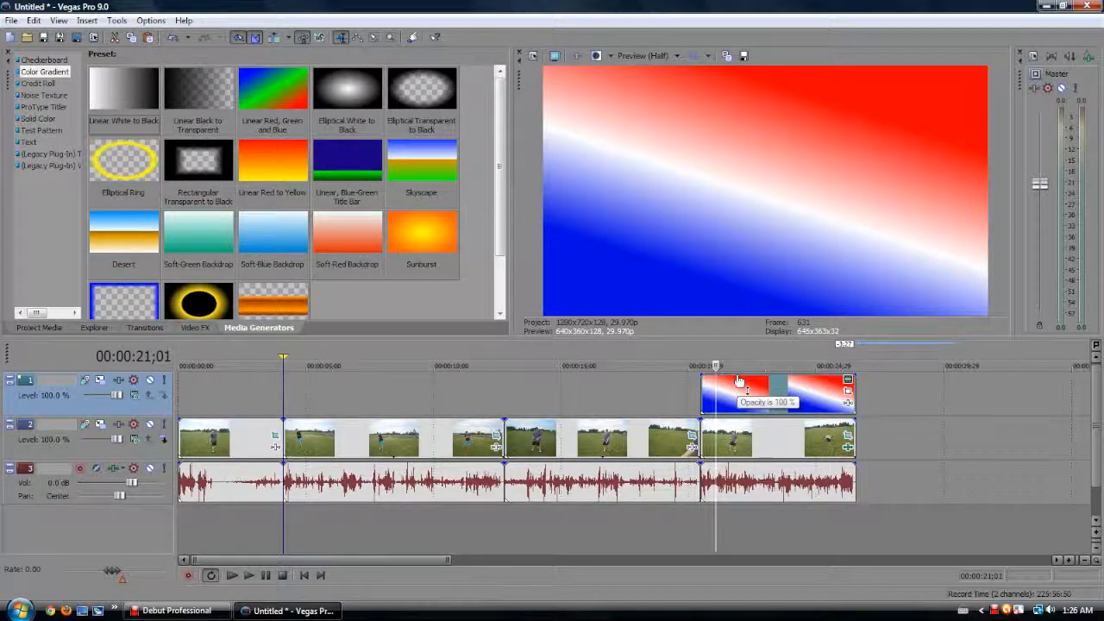
Lower the gradient's opacity so the footage shows through, and remove the Cookie Cutter effect from the fourth clip.
left_click_drag(739, 380, 746, 398)
left_click(847, 447)
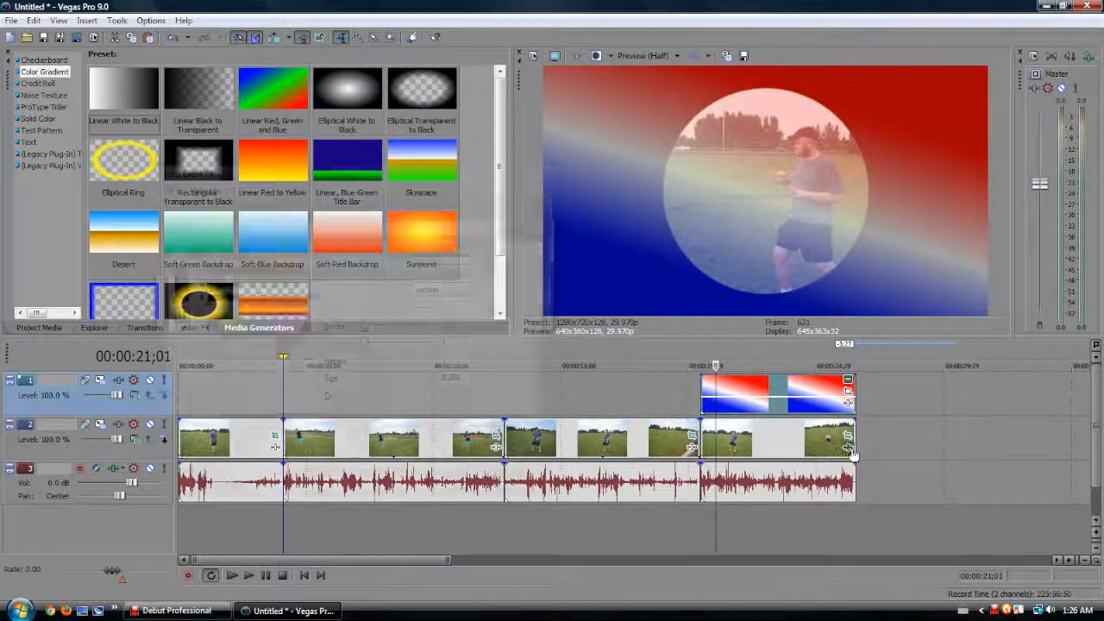
left_click(504, 211)
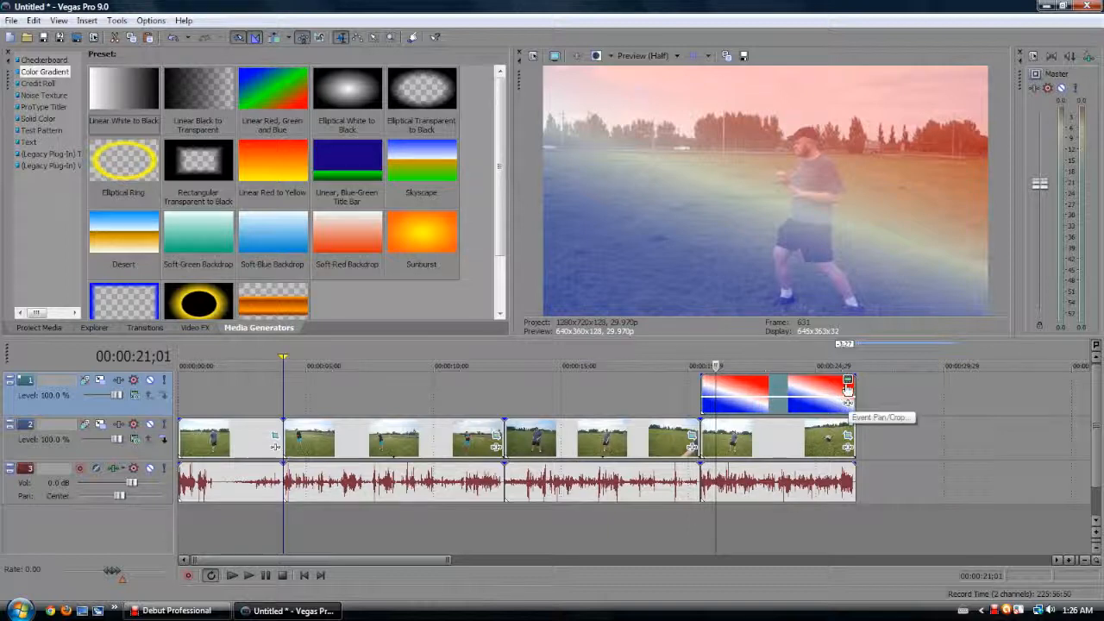
Delete the white third control point from the gradient so it blends directly from blue to red.
left_click(847, 392)
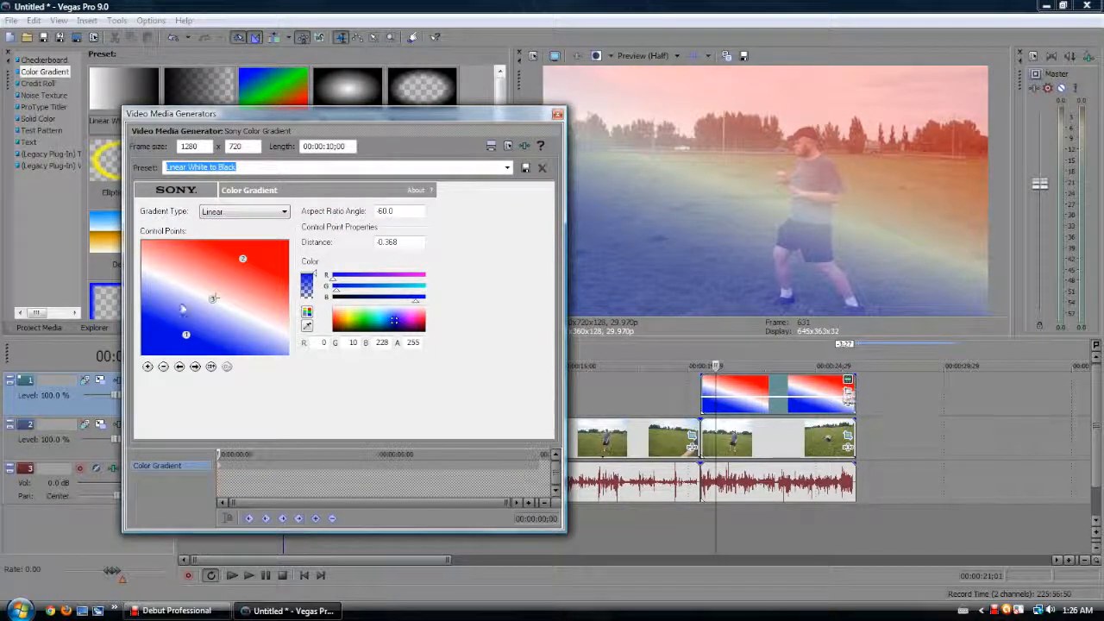
left_click(213, 297)
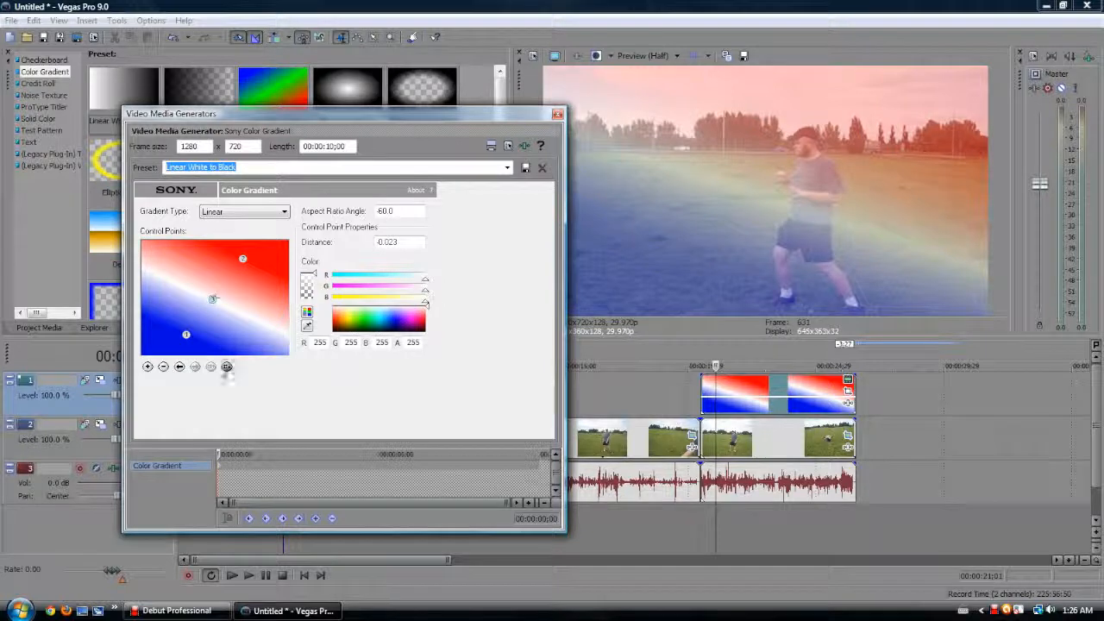
left_click(170, 369)
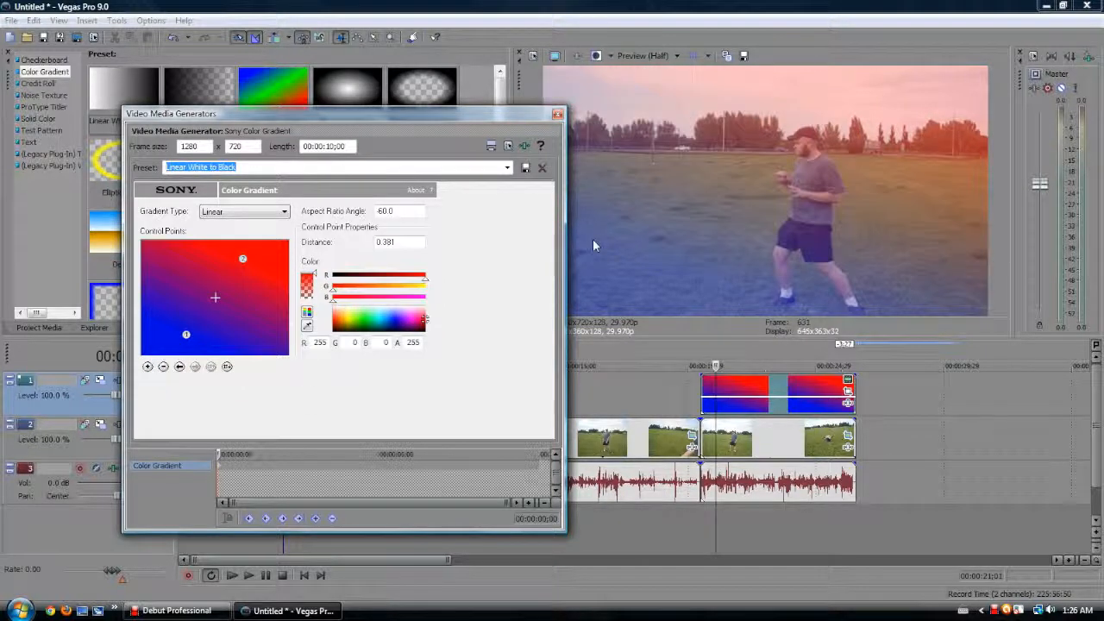
left_click(557, 116)
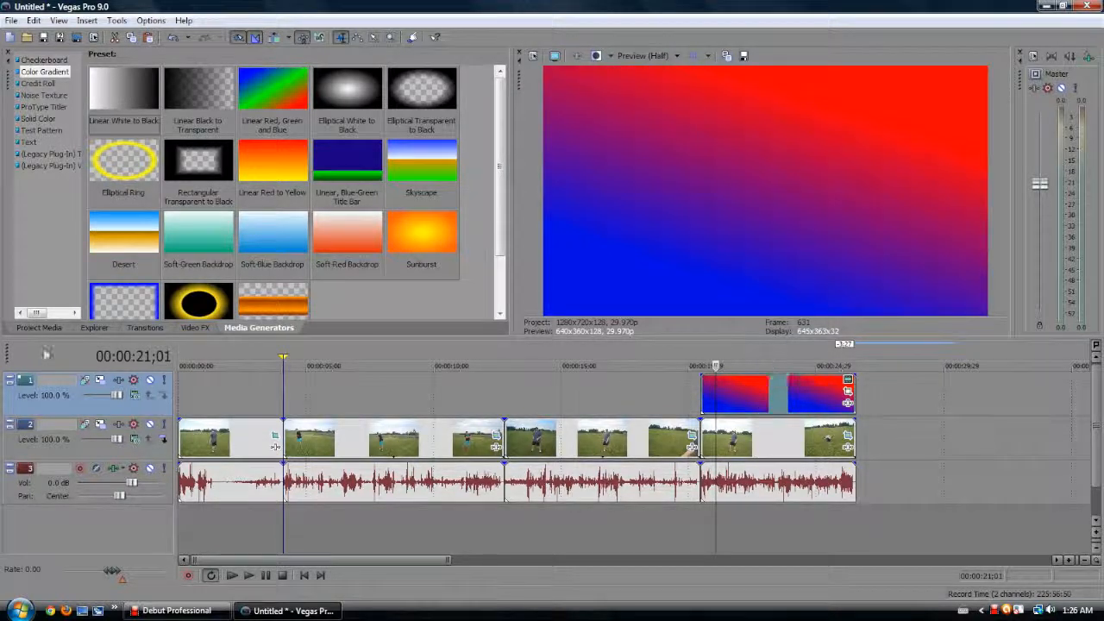
Set the upper track's compositing mode to Overlay and preview several frames of the tinted fourth clip.
left_click(136, 395)
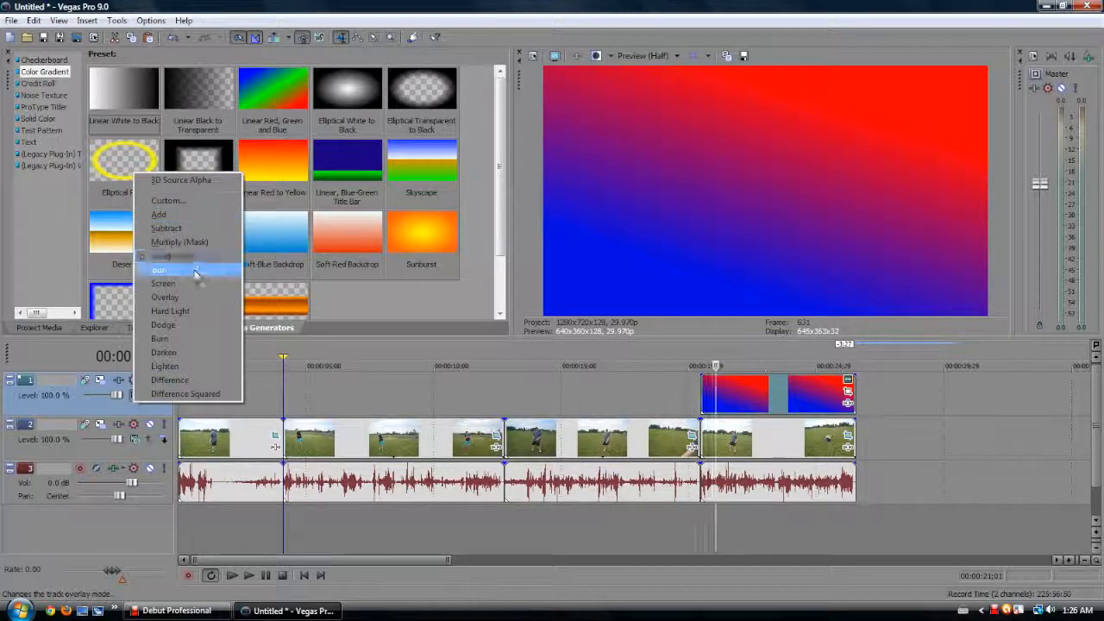
left_click(195, 296)
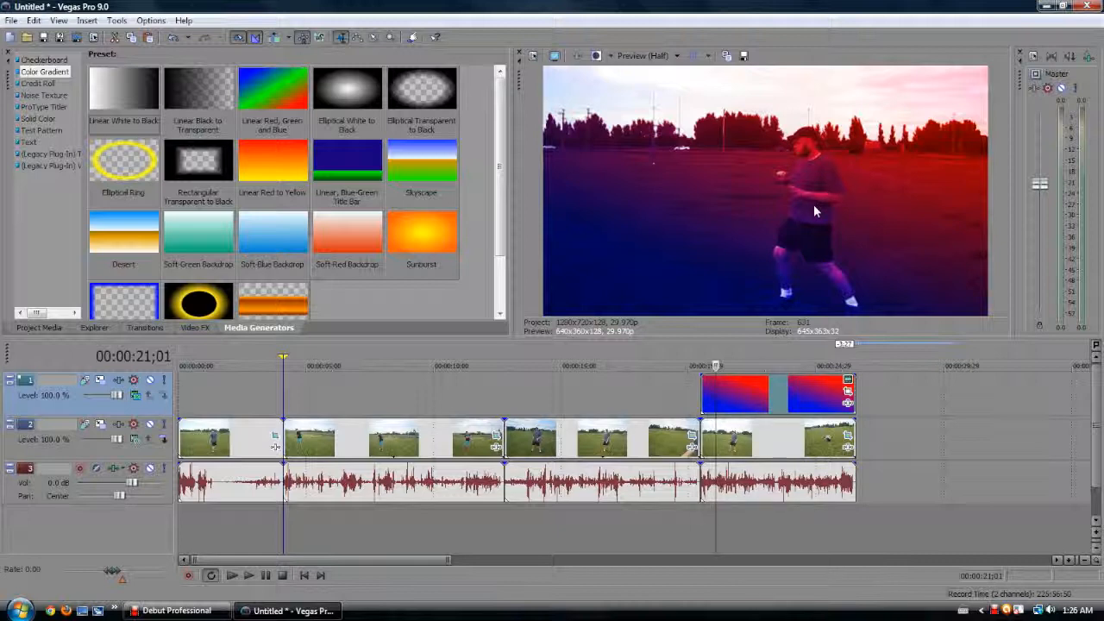
left_click(744, 398)
left_click(774, 398)
left_click(802, 400)
left_click(738, 399)
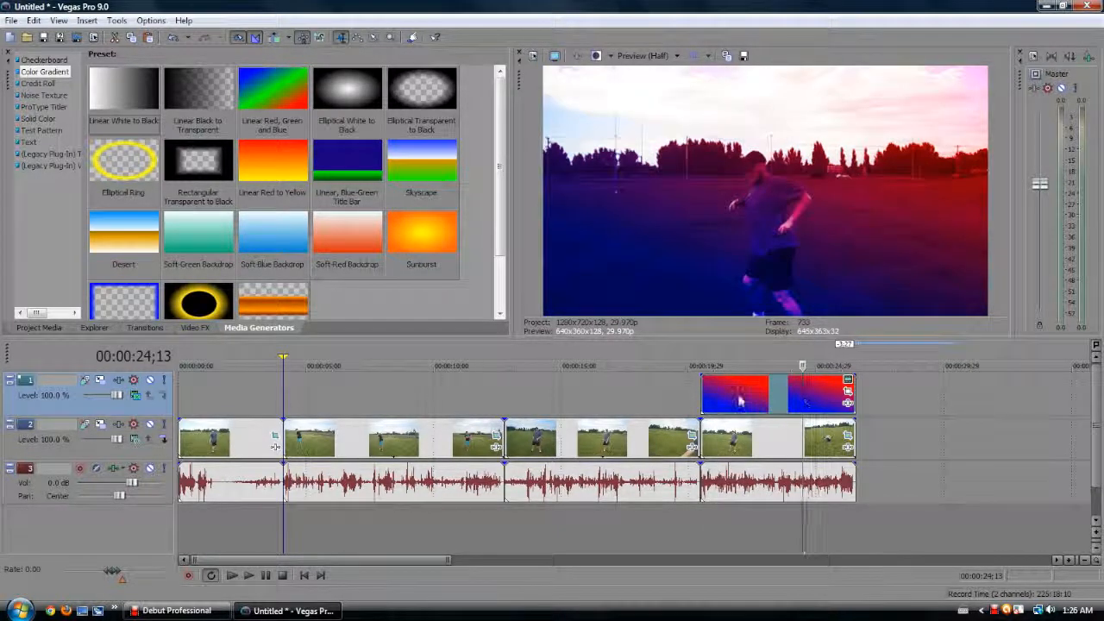
Delete the gradient above the fourth clip and set the upper track's compositing mode to Source Alpha.
key("Delete")
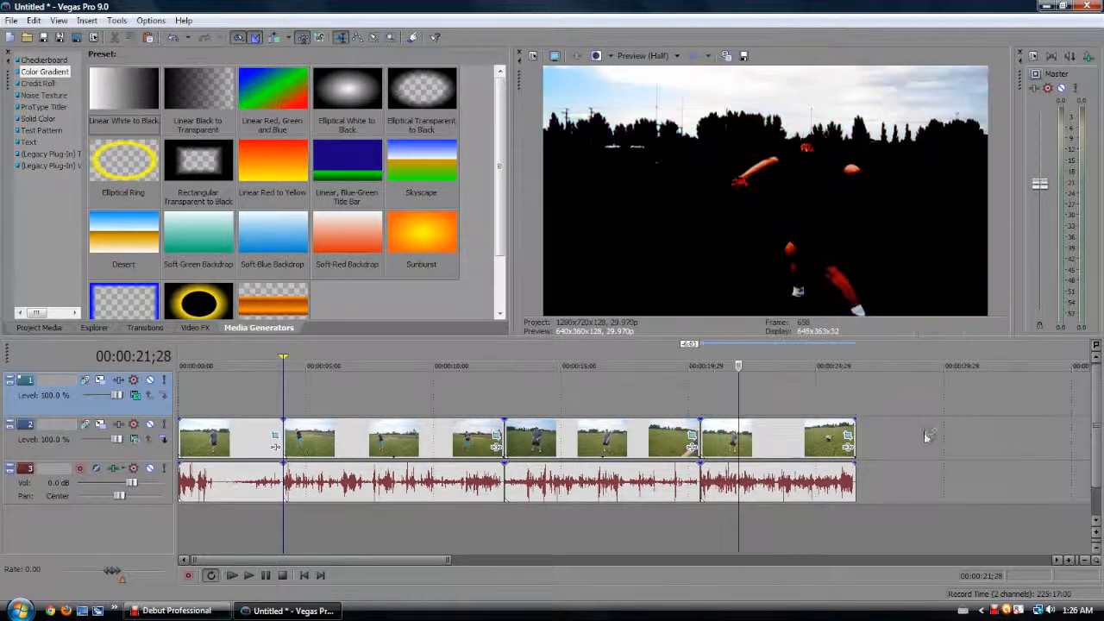
left_click(145, 397)
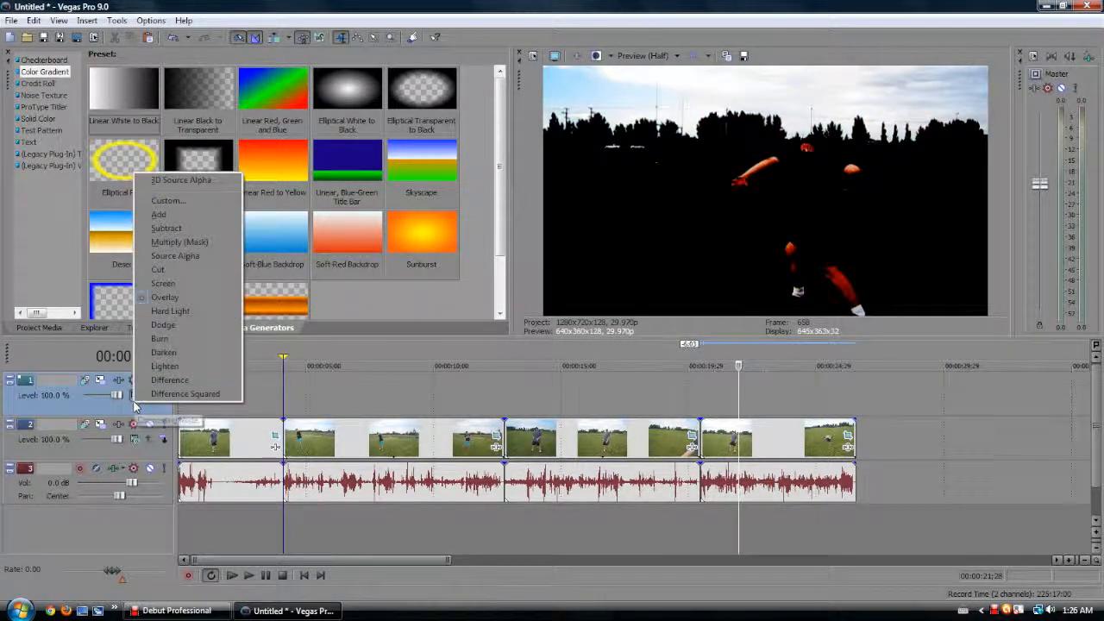
left_click(192, 259)
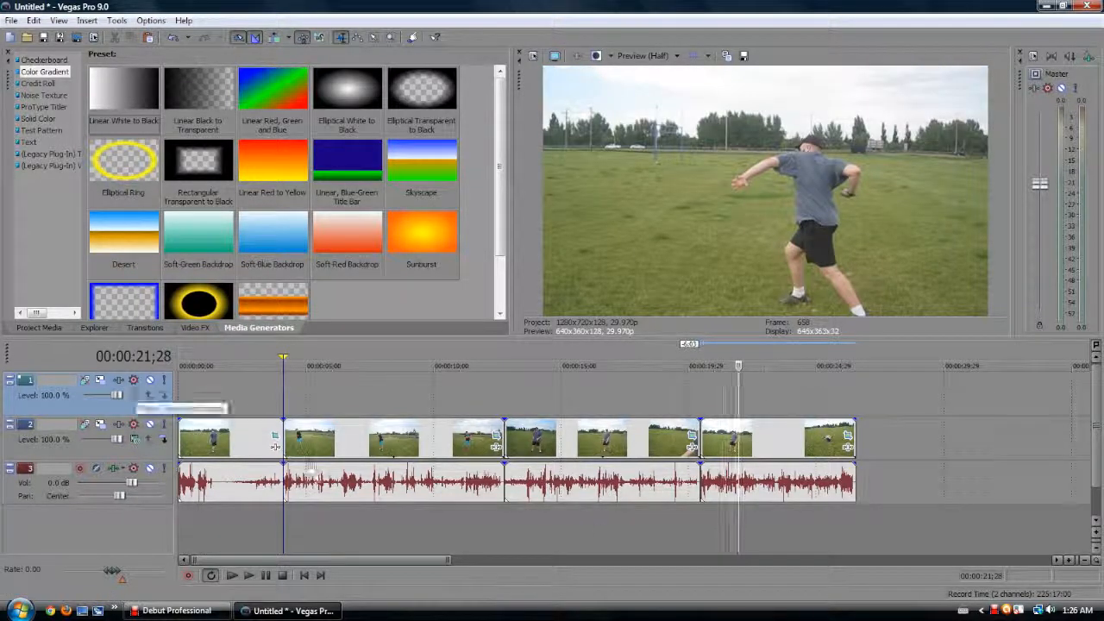
Try the Multiply (Mask) and 3D Source Alpha compositing modes on the upper track and return it to Source Alpha.
left_click(539, 440)
left_click(132, 394)
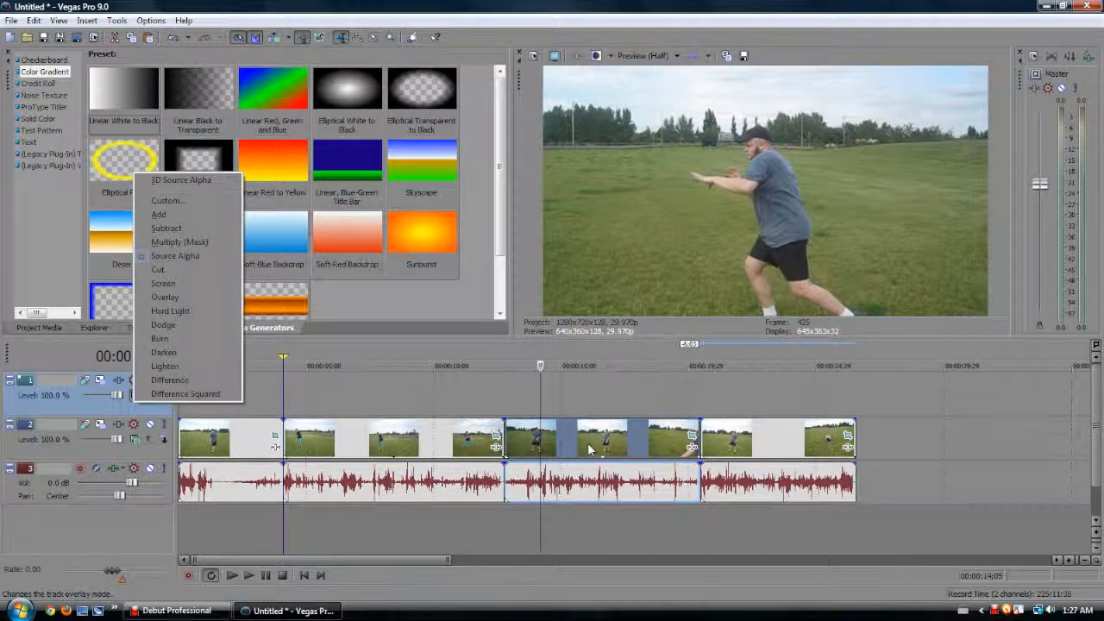
left_click(190, 241)
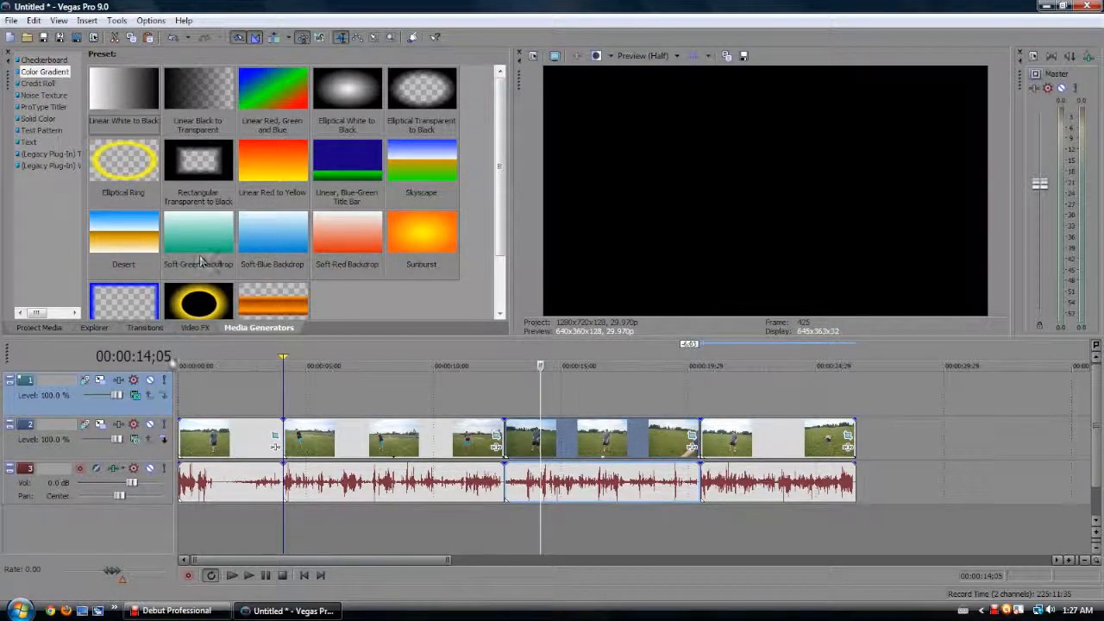
left_click(135, 394)
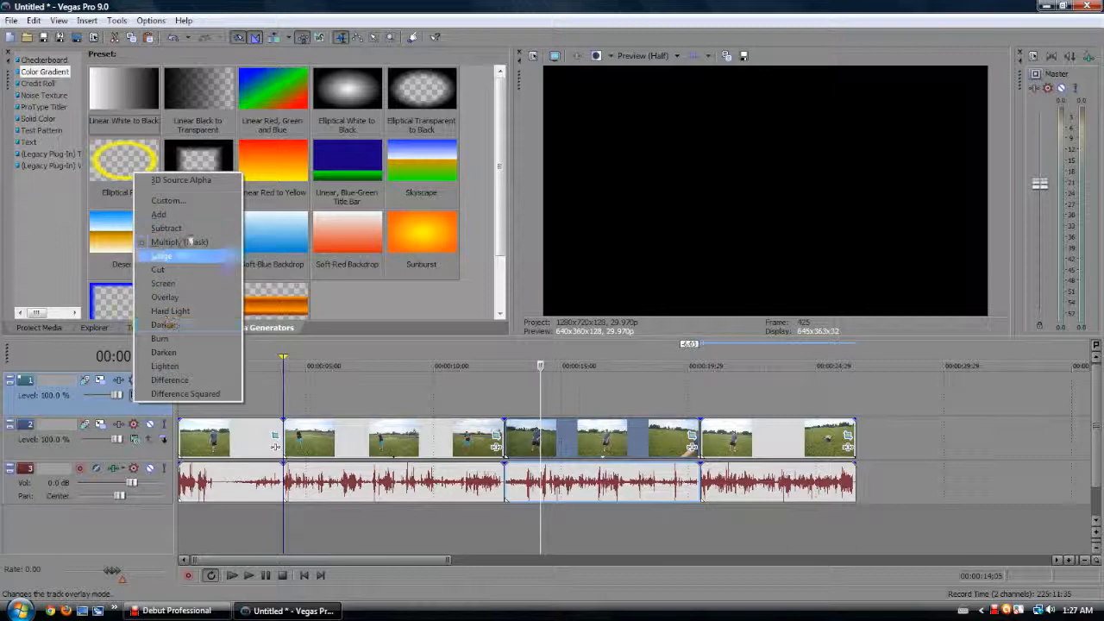
left_click(178, 188)
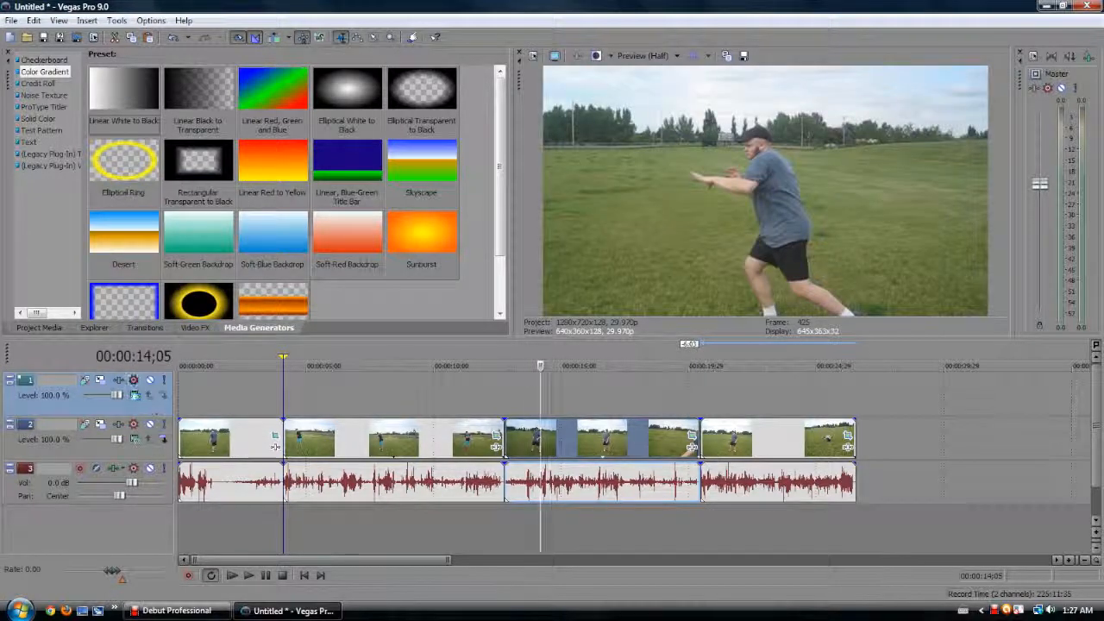
left_click(135, 394)
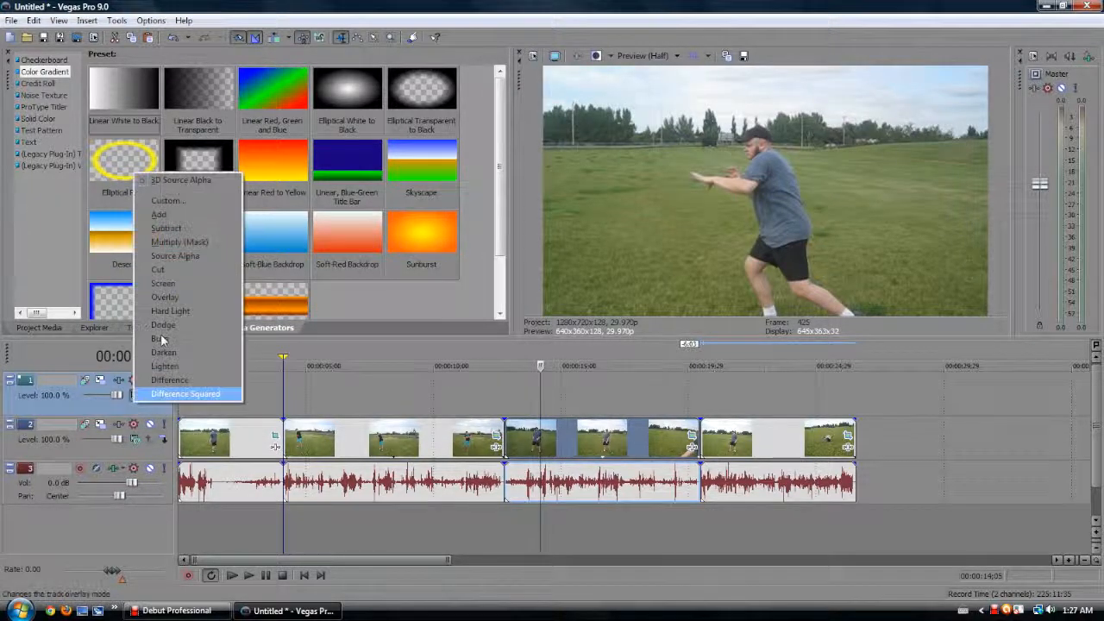
left_click(182, 259)
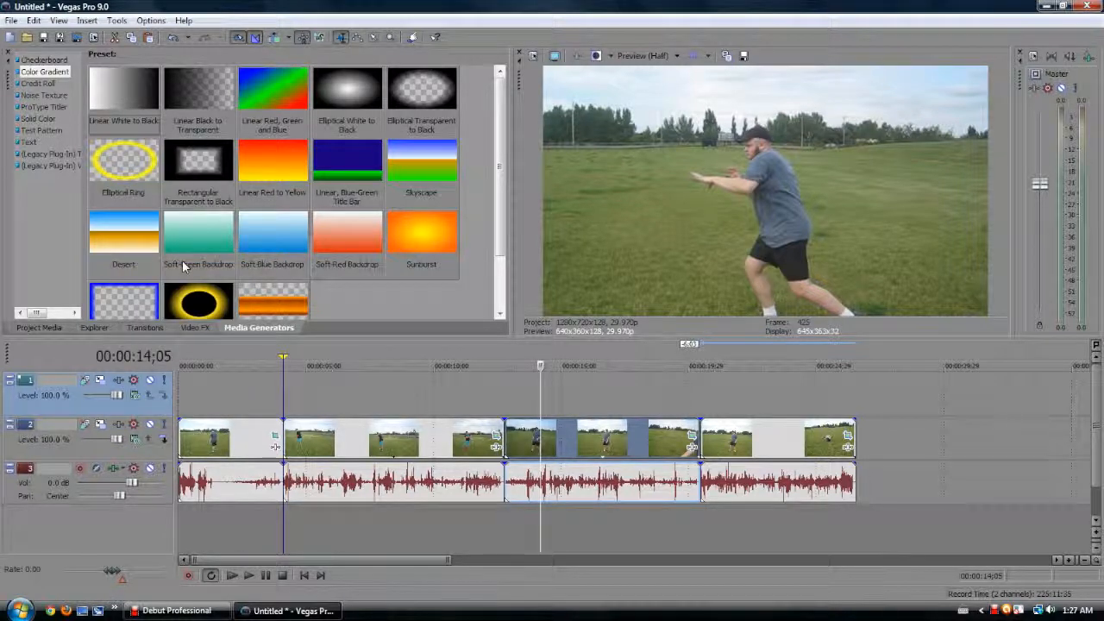
Add a Default Text title reading "dfkjn bkjdfbjuhdnfkl" on the upper track, starting above the second clip.
left_click(349, 392)
left_click(317, 440)
left_click(226, 439)
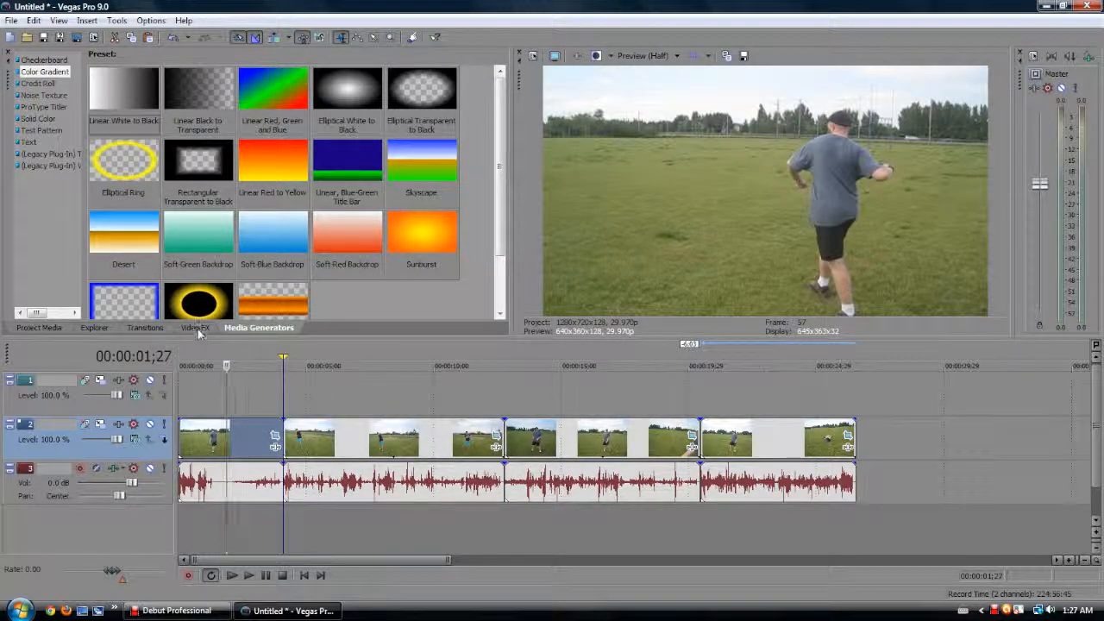
left_click(29, 142)
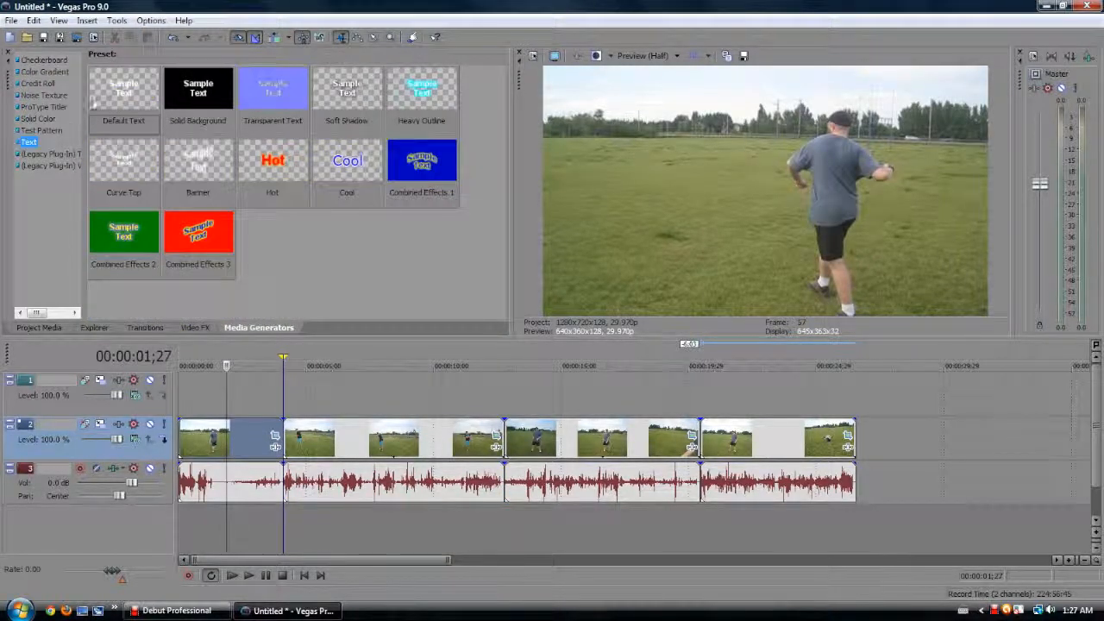
left_click_drag(259, 420, 301, 398)
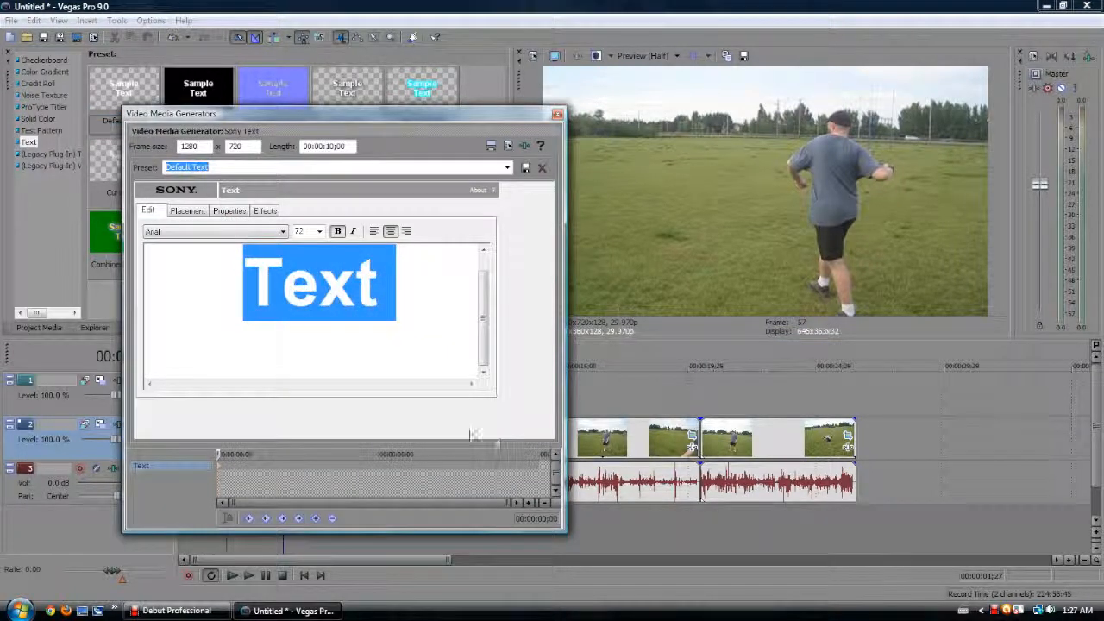
type("dfkjn bkjdflfbjuhdnfkl")
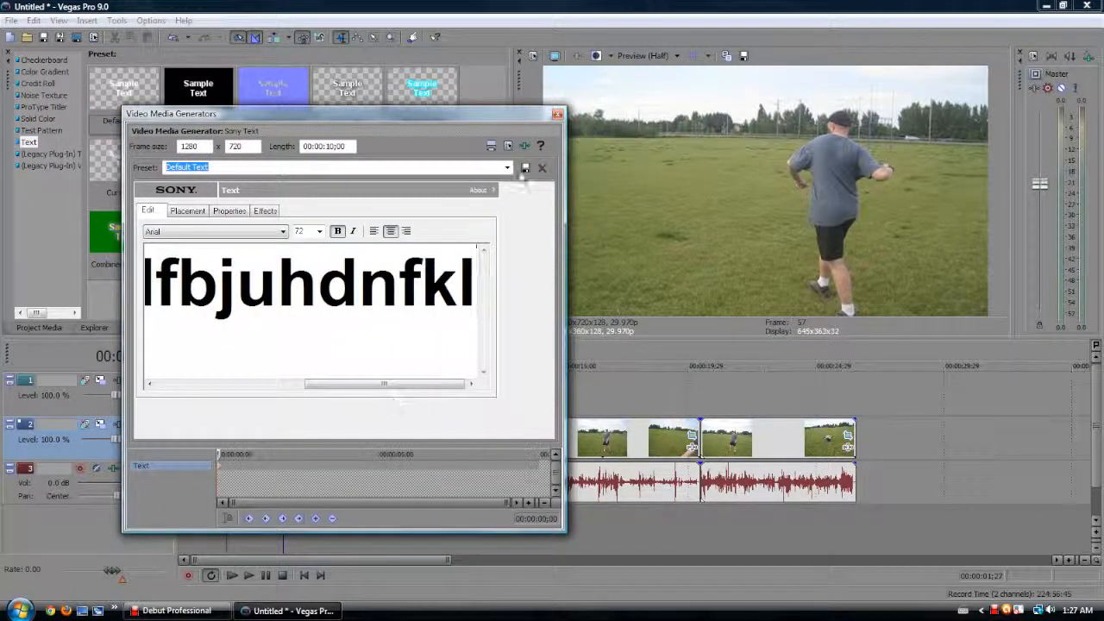
left_click(558, 114)
Trim the title's end to line up with the end of the second clip.
left_click(332, 392)
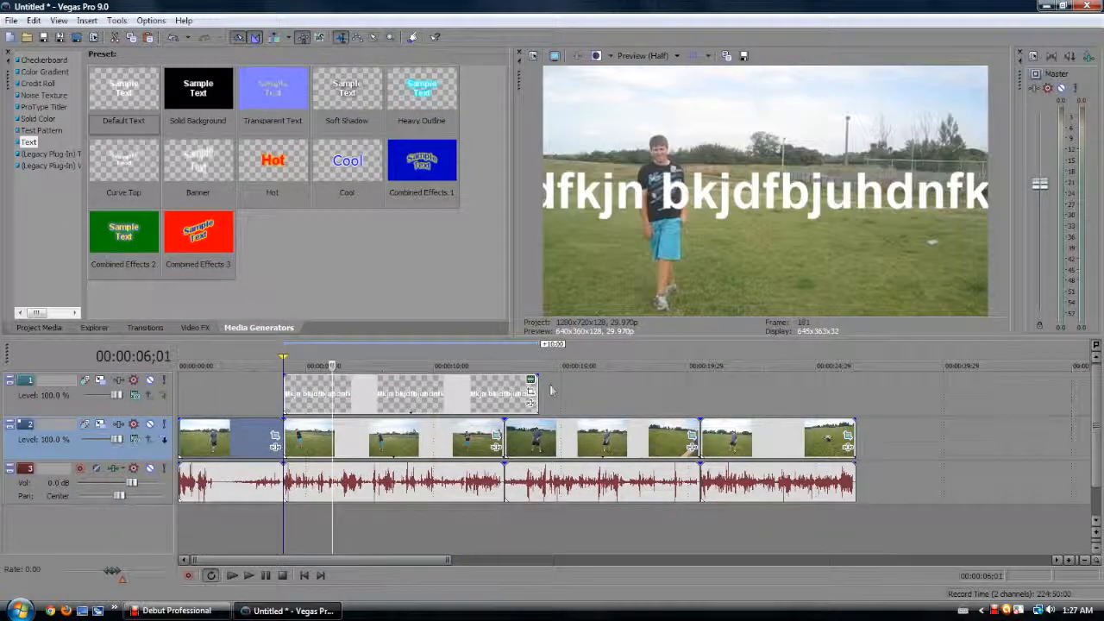
left_click_drag(530, 393, 503, 395)
left_click(343, 361)
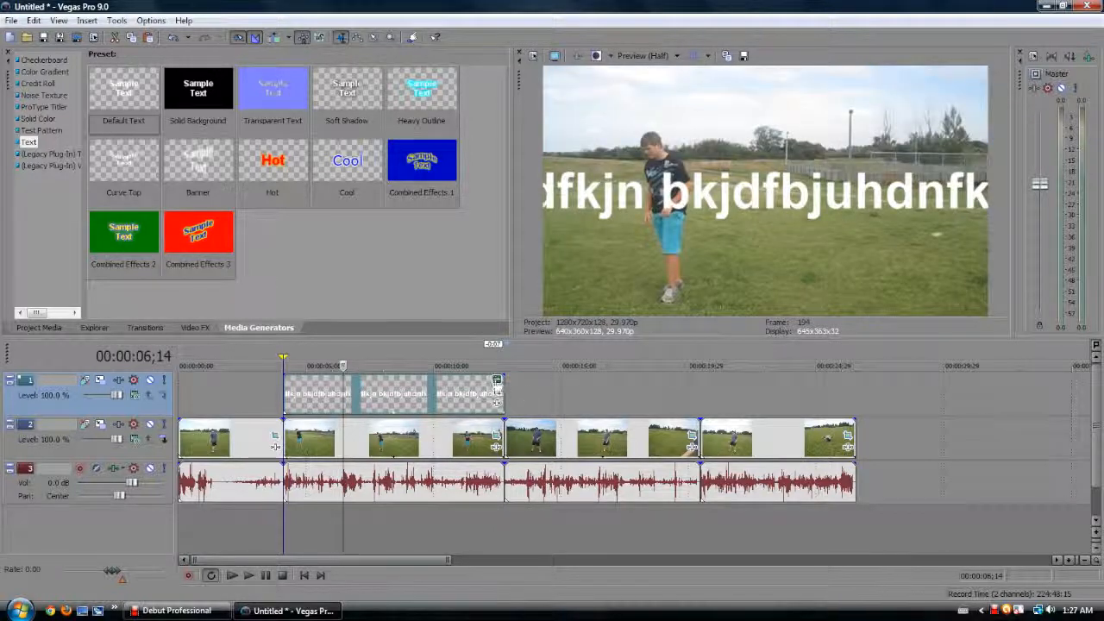
Reduce the title's font size to 36, trying sizes 14 and 18 along the way.
left_click(496, 380)
left_click(319, 231)
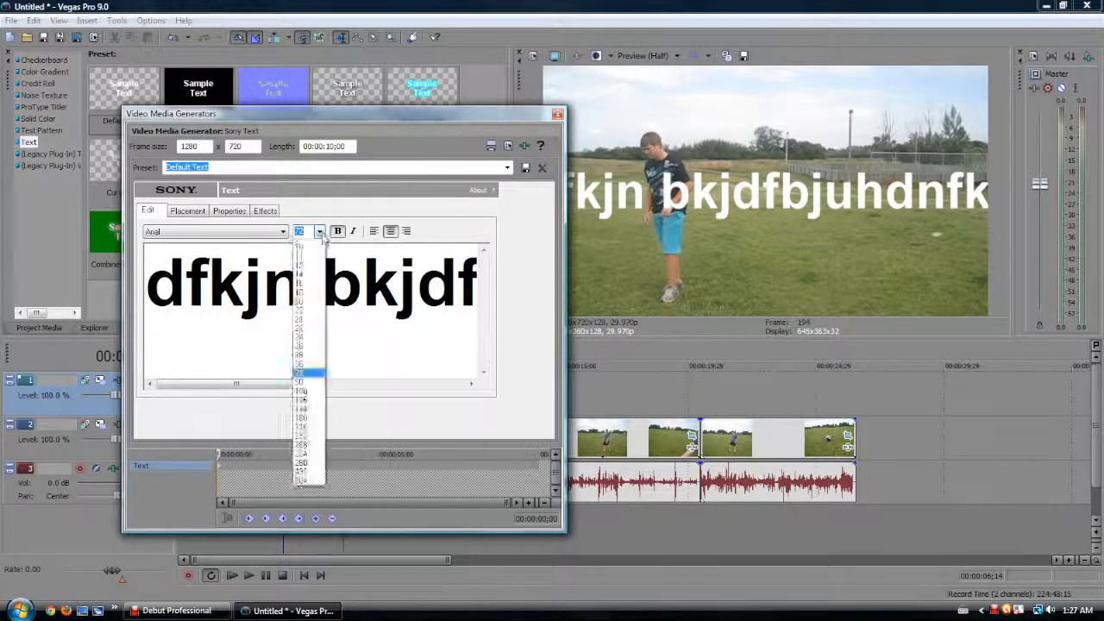
left_click(300, 289)
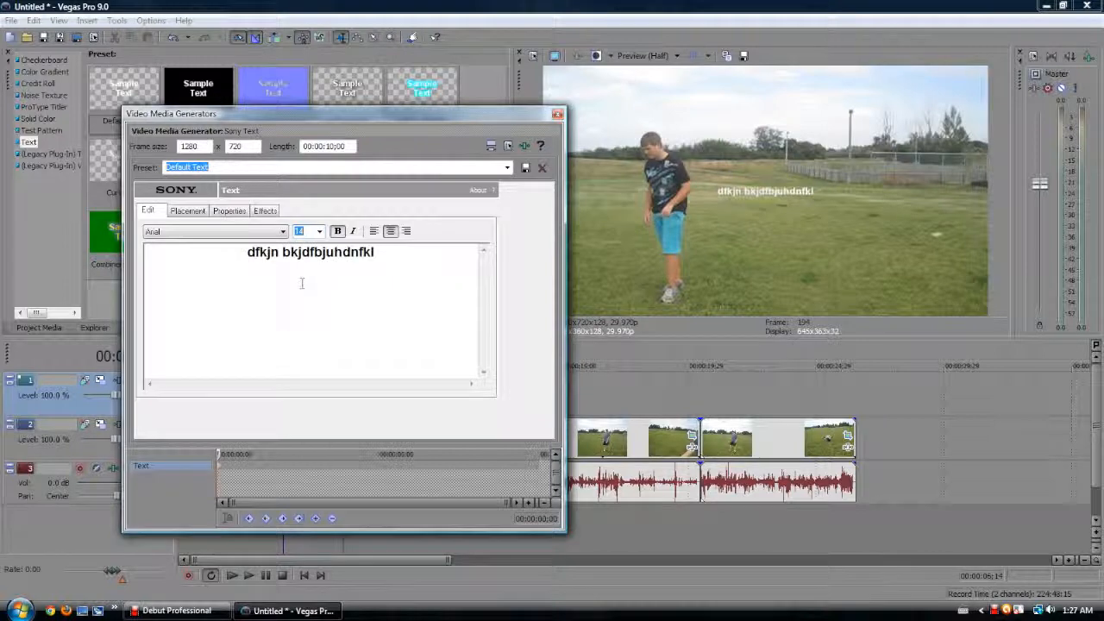
left_click(319, 231)
left_click(304, 297)
scroll(317, 238, "down", 8)
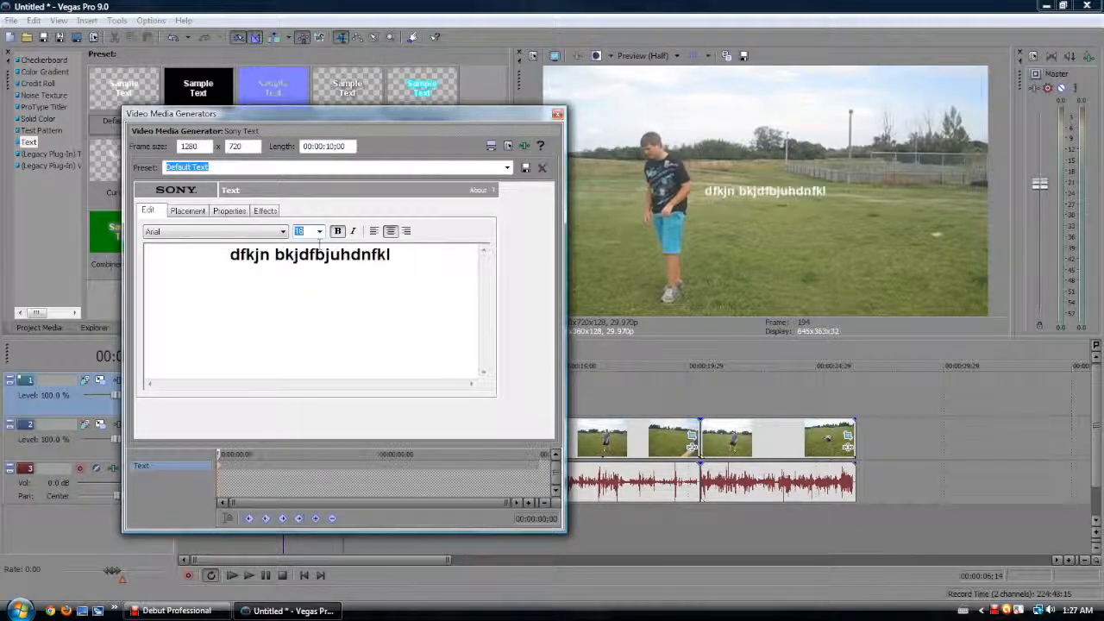
scroll(319, 238, "up", 5)
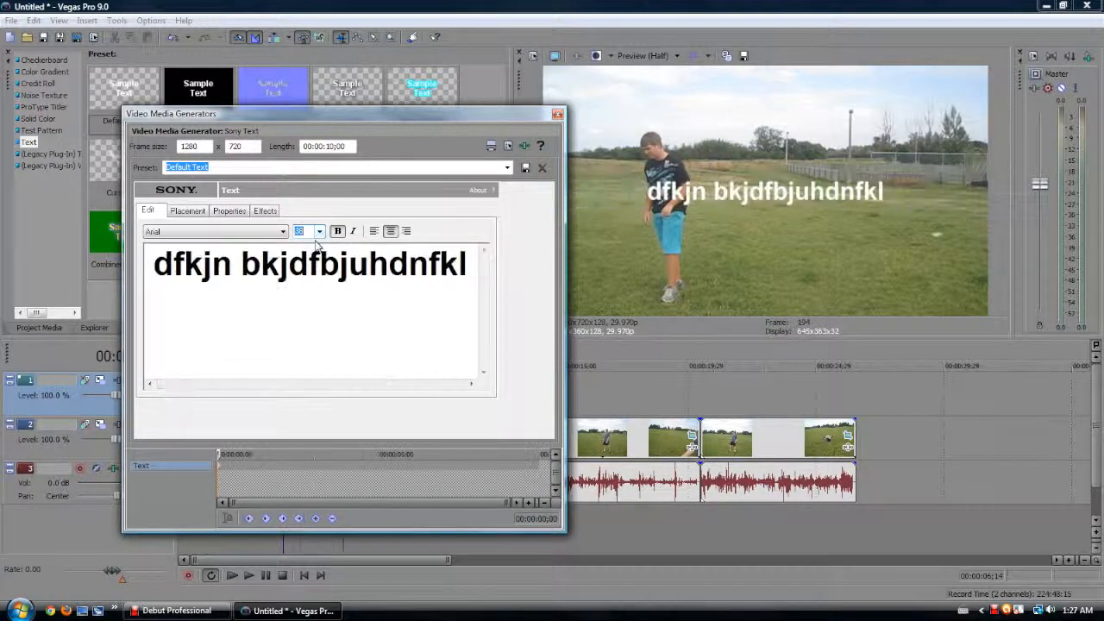
Try the Center Left, Center, Center Right and Bottom Center placements for the title.
left_click(188, 211)
left_click(211, 248)
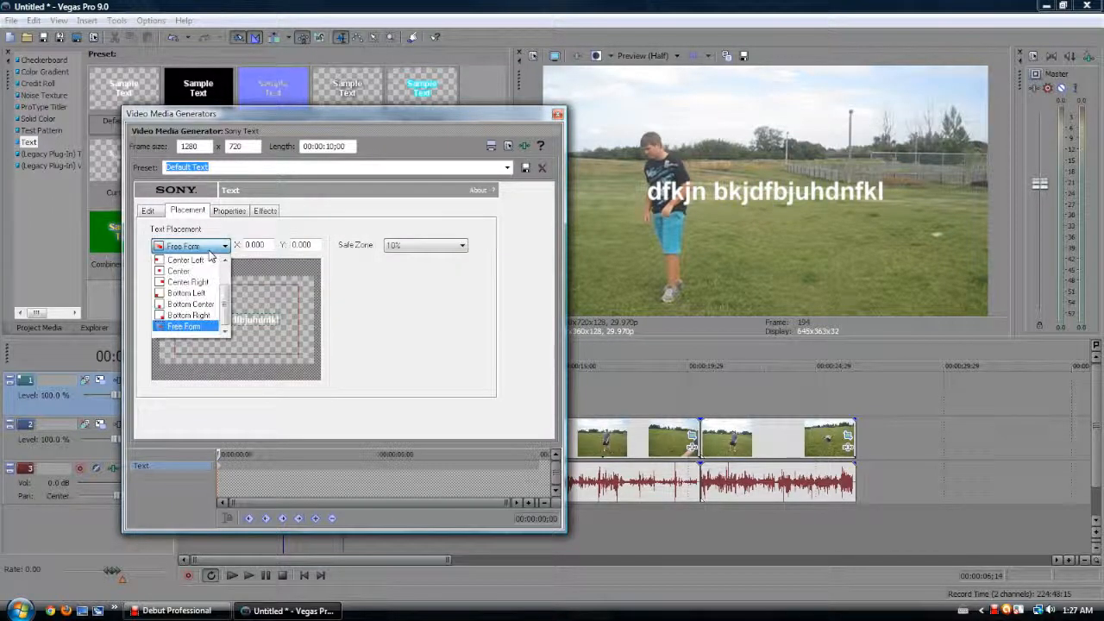
left_click(203, 263)
left_click(212, 246)
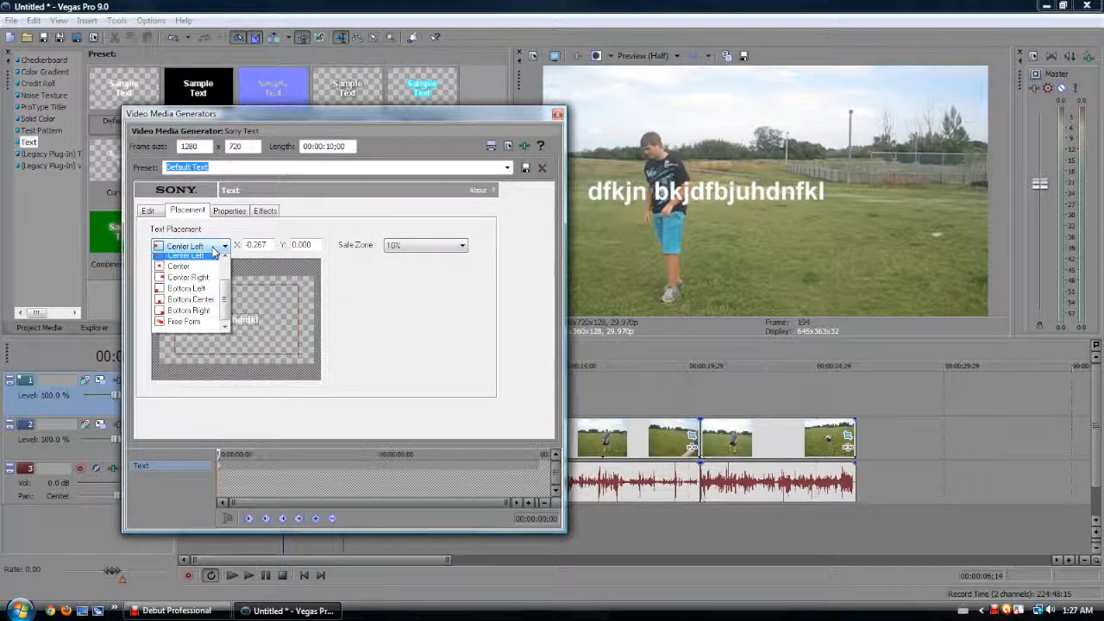
left_click(196, 271)
left_click(197, 247)
left_click(188, 282)
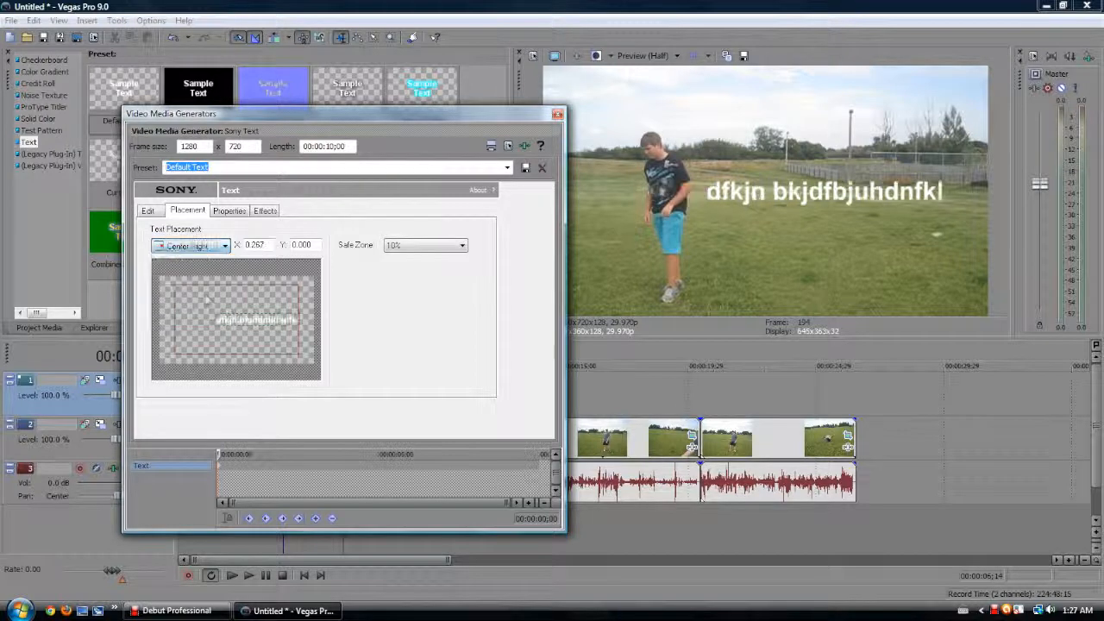
left_click(211, 247)
left_click(197, 304)
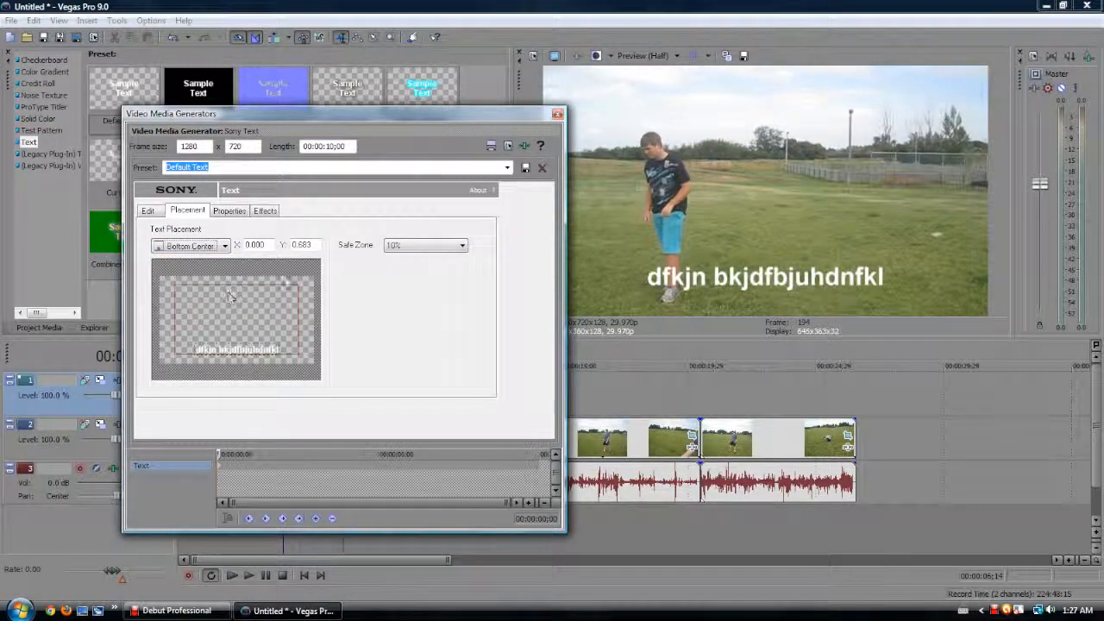
Place the title freely at about X 0.222, Y 0.008, keyframe it farther up and left at 3;20, and scrub through the motion.
left_click_drag(233, 354, 255, 322)
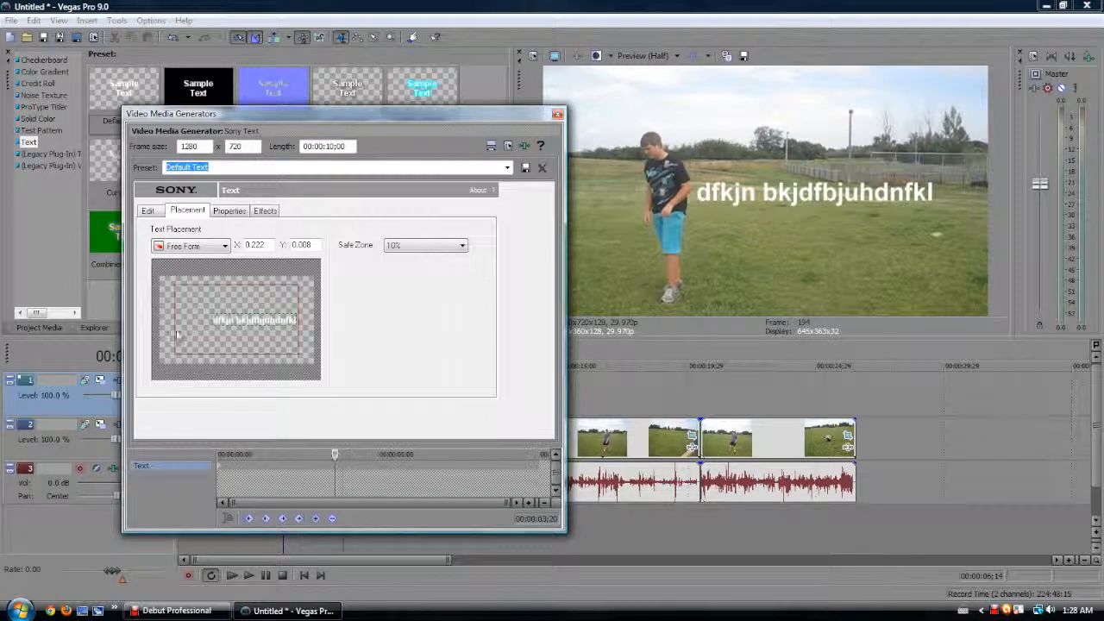
left_click_drag(277, 322, 224, 309)
left_click_drag(334, 454, 293, 453)
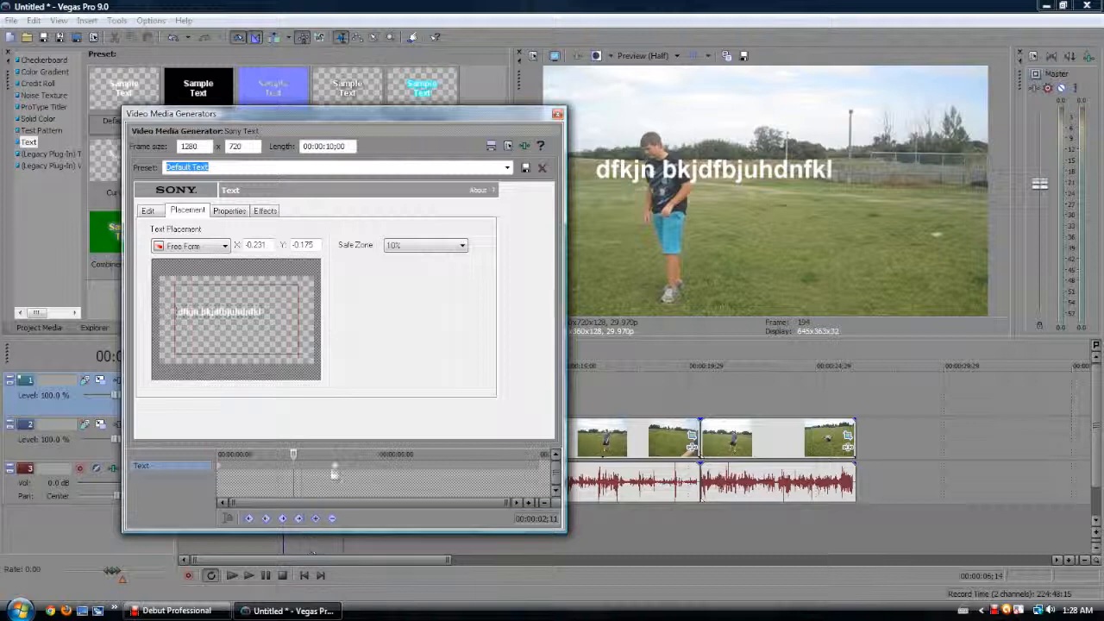
left_click_drag(293, 454, 343, 453)
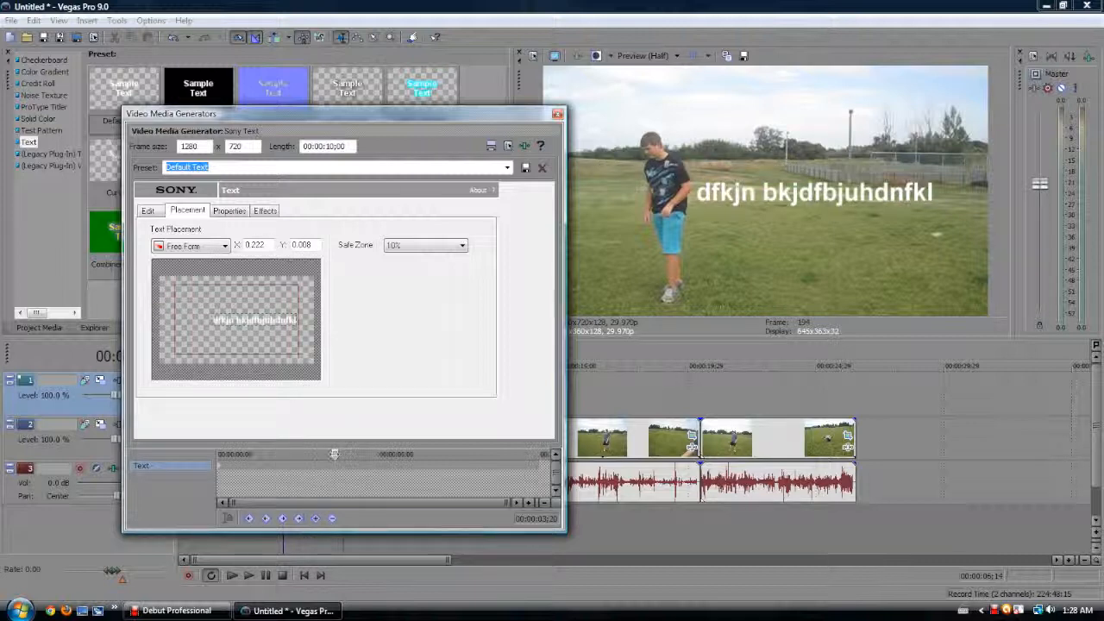
Change the title's text color to cyan, about R 40, G 255, B 251.
left_click(225, 211)
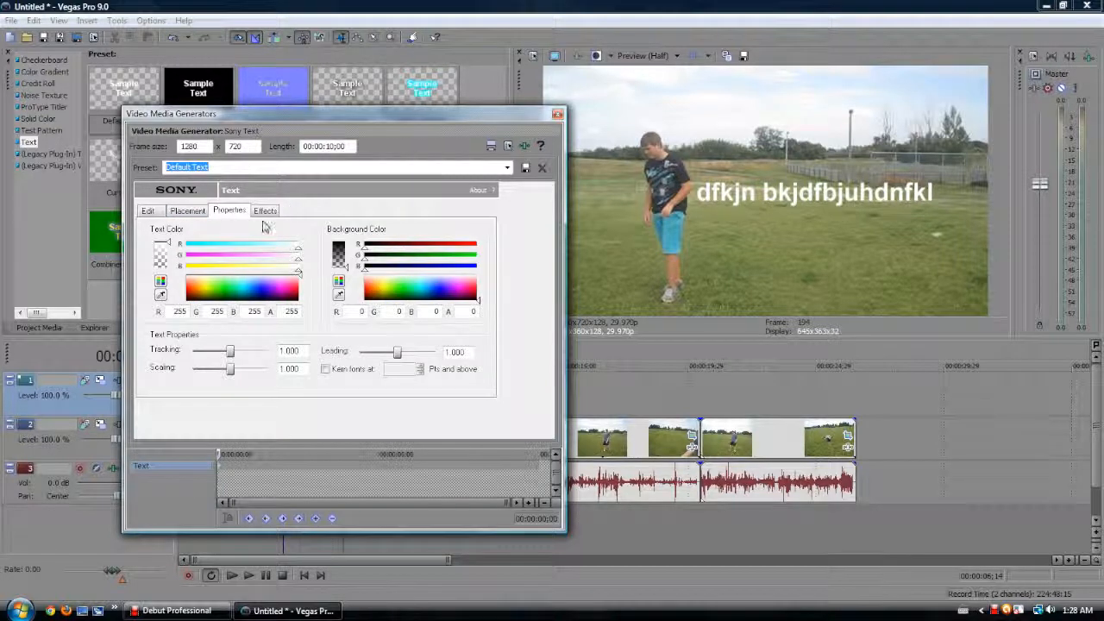
mouse_move(350, 276)
left_mouse_down()
mouse_move(342, 244)
mouse_move(372, 220)
mouse_move(366, 263)
left_mouse_up()
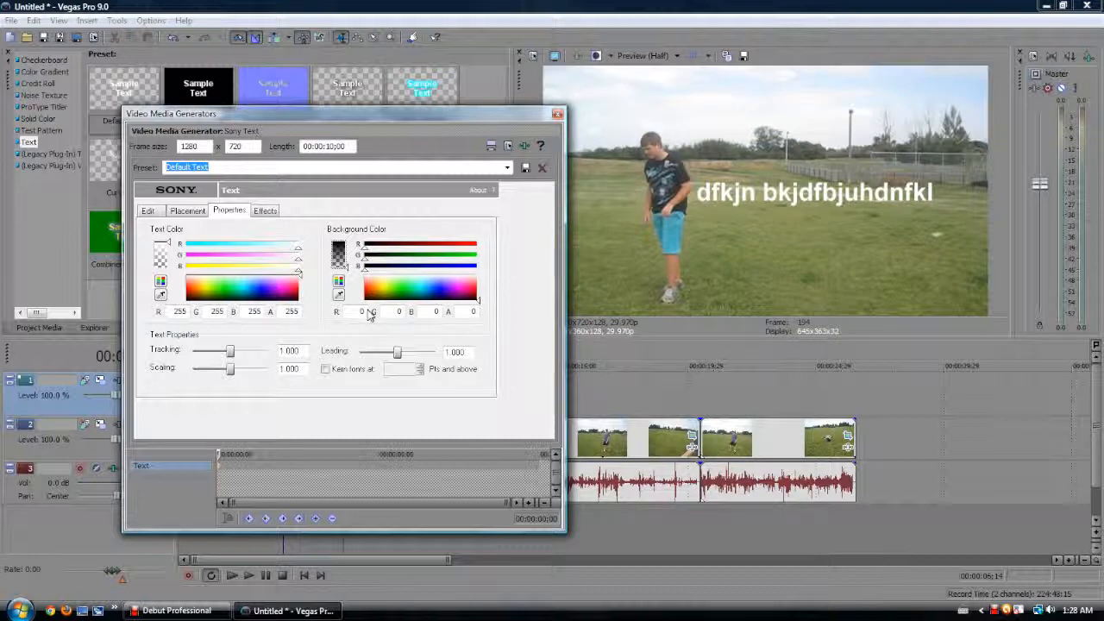
left_click_drag(197, 284, 207, 295)
left_click(245, 288)
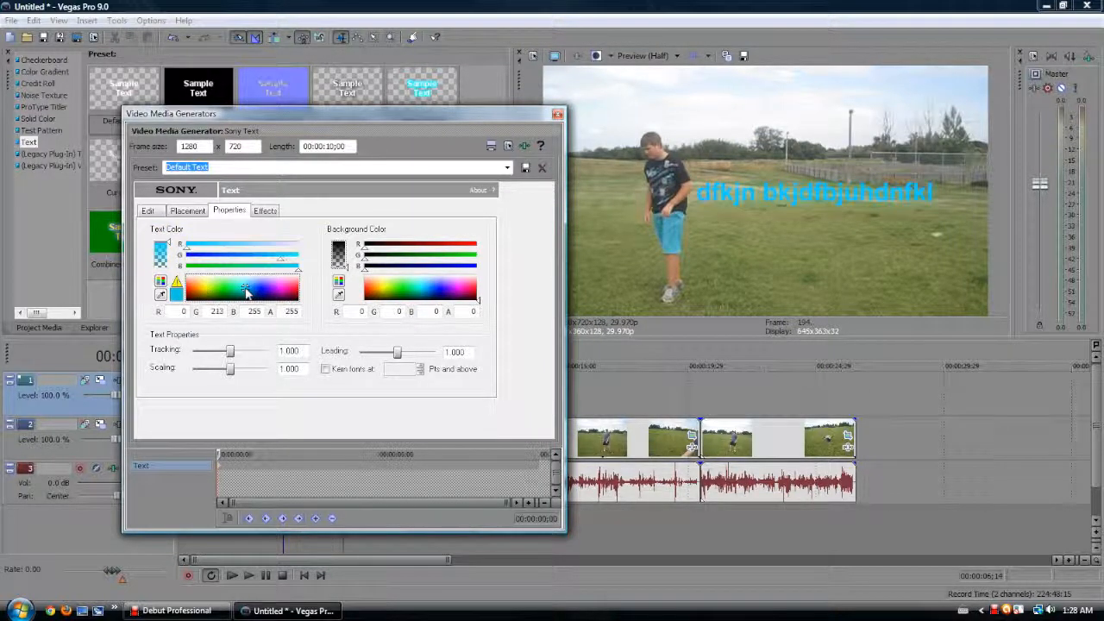
left_click_drag(245, 293, 244, 290)
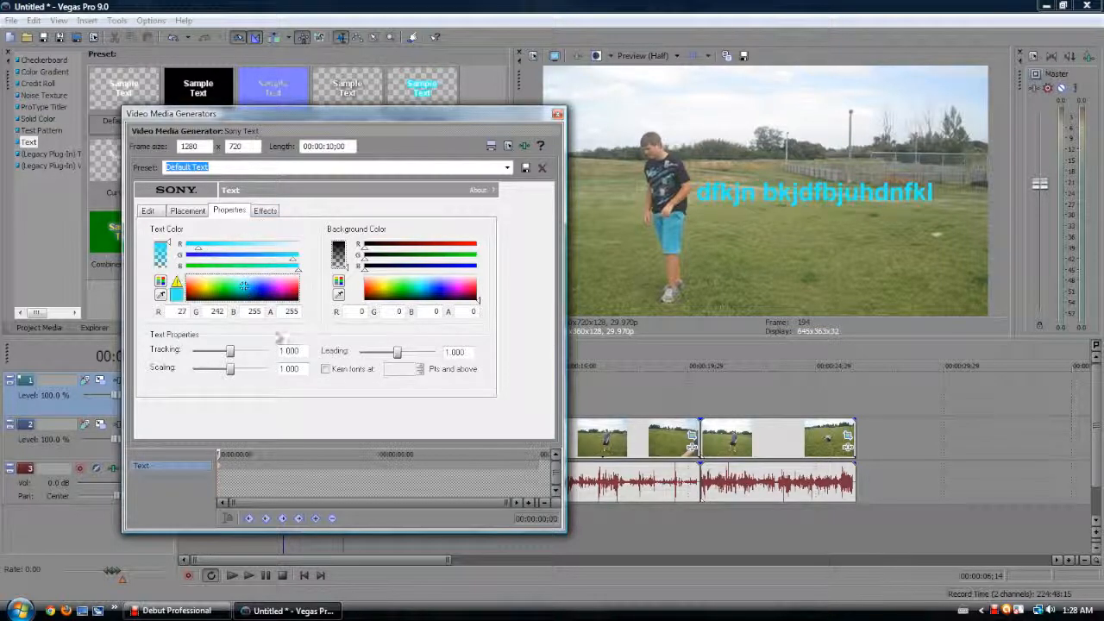
left_click_drag(255, 295, 247, 290)
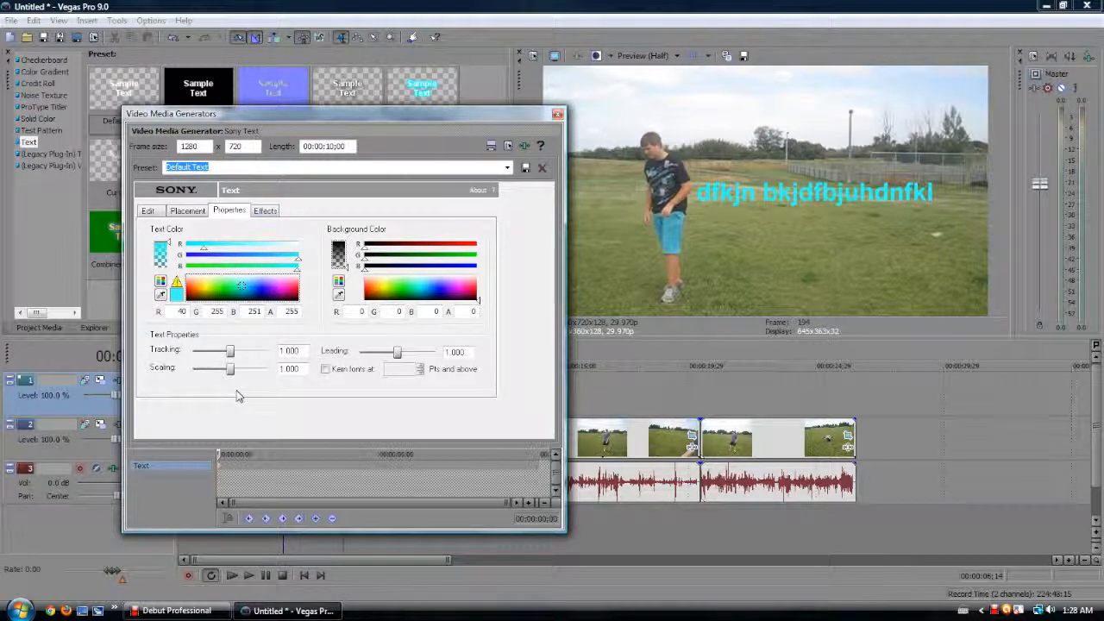
Try a tracking of 2.000 on the title's letters and bring it back to 1.000.
left_click_drag(230, 351, 268, 359)
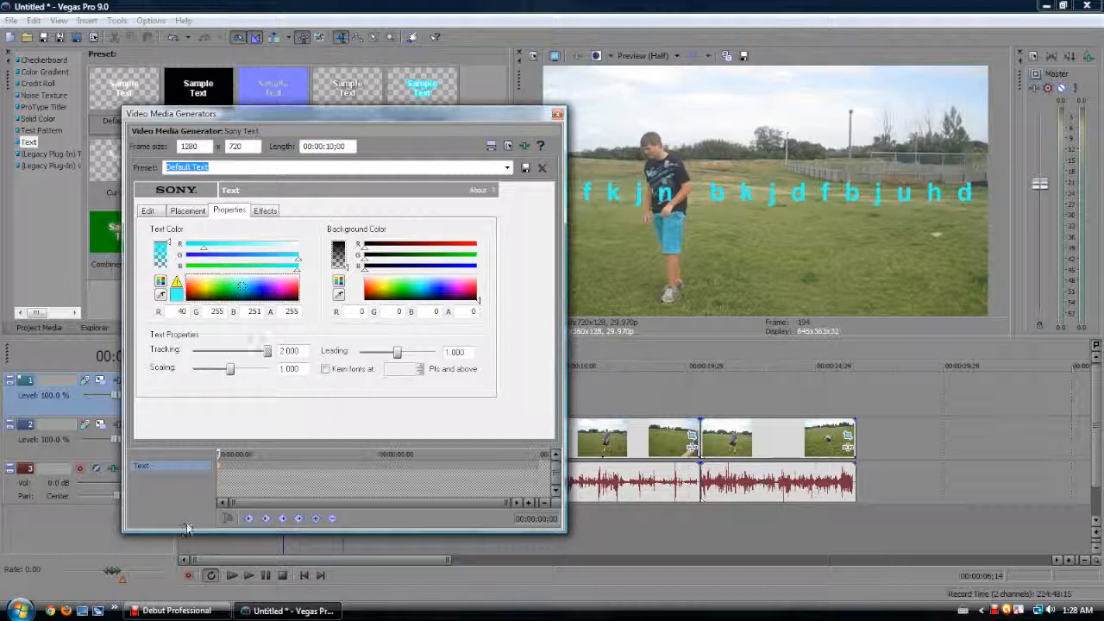
left_click_drag(266, 353, 231, 353)
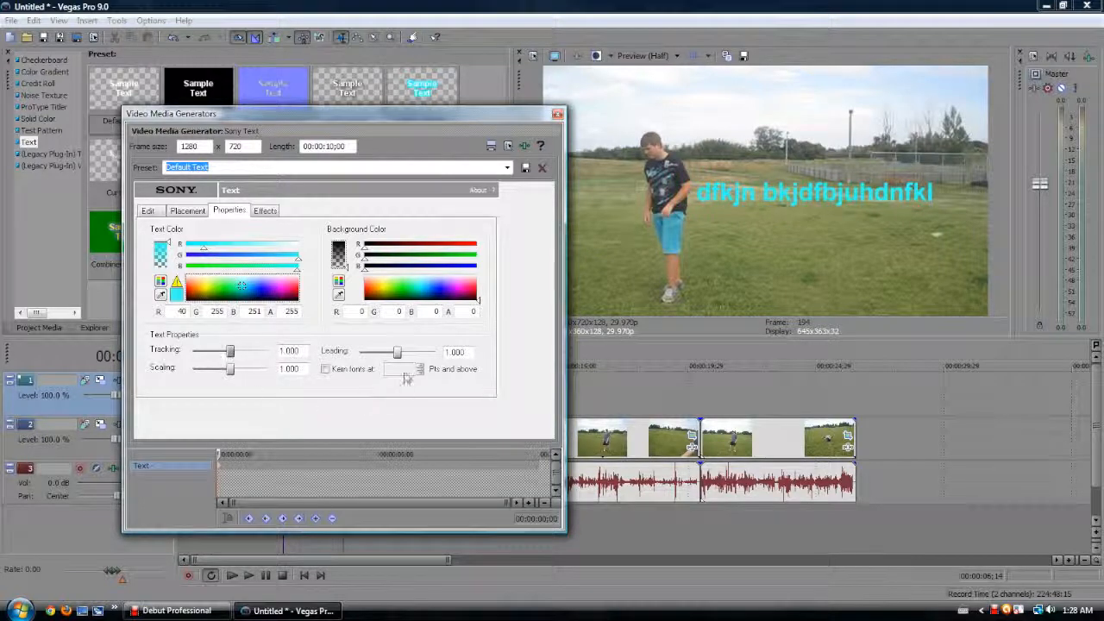
mouse_move(231, 373)
left_mouse_down()
mouse_move(279, 368)
mouse_move(231, 371)
left_mouse_up()
Add a yellow outline to the title with a width of about 0.254 and a feather of about 0.009.
left_click(262, 210)
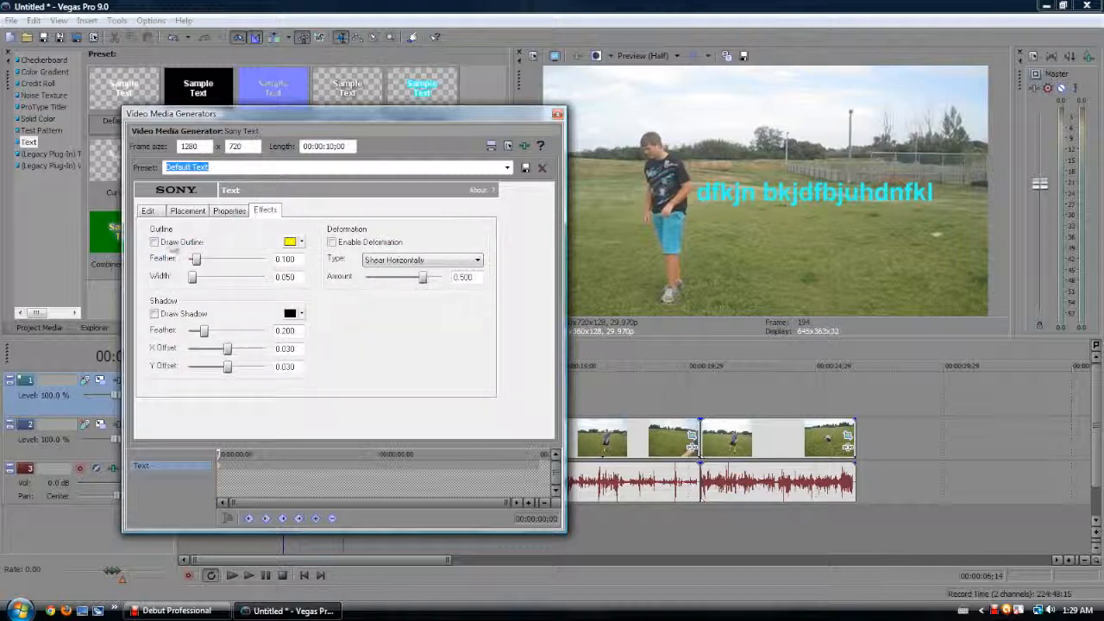
left_click(173, 245)
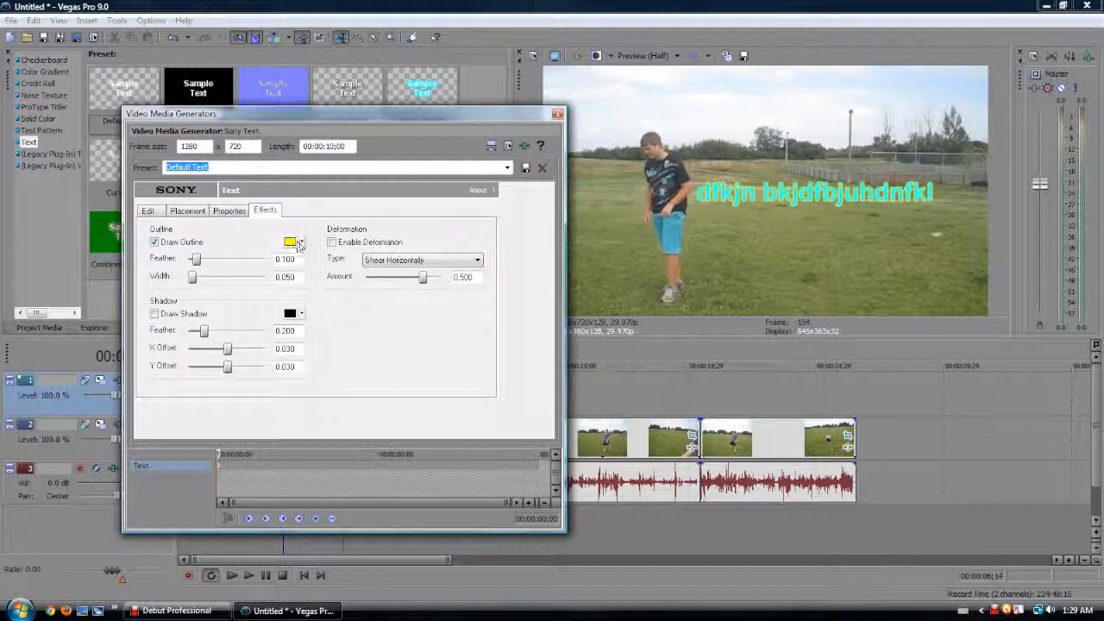
left_click_drag(193, 285, 208, 281)
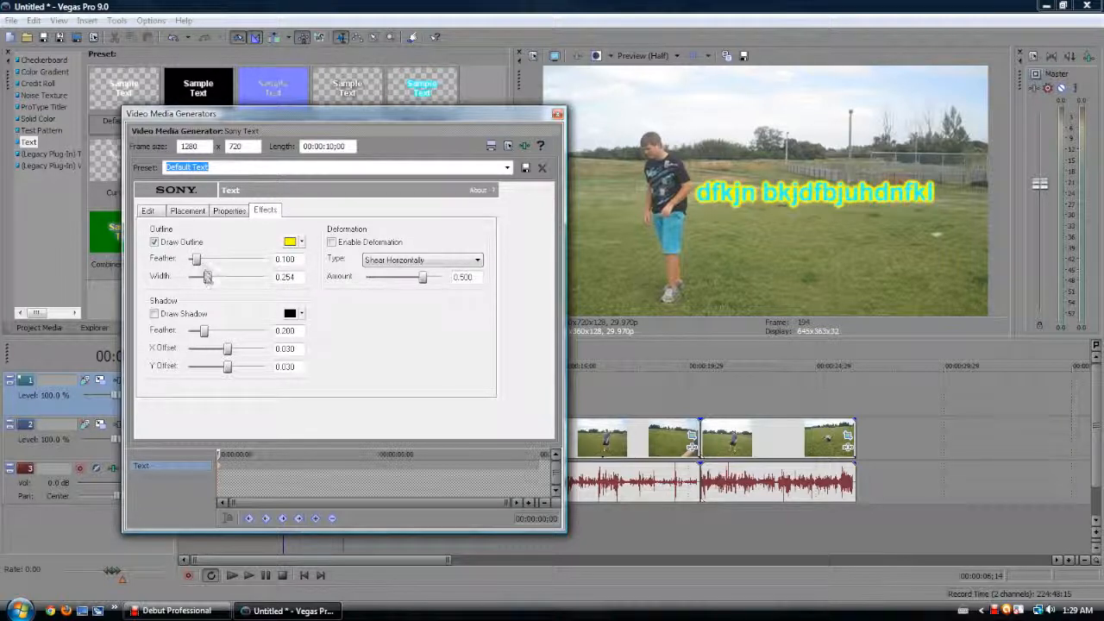
mouse_move(197, 258)
left_mouse_down()
mouse_move(216, 260)
mouse_move(173, 266)
mouse_move(268, 263)
mouse_move(193, 265)
left_mouse_up()
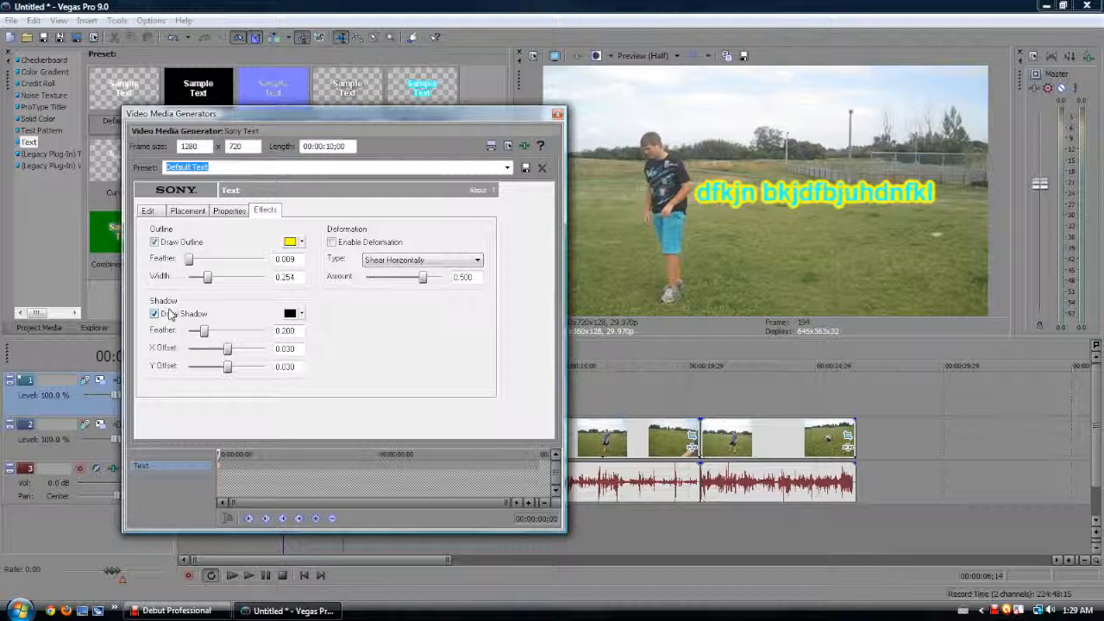
Try a black title shadow with feather 0, X offset about 0.218 and Y offset about 0.054, and turn off both outline and shadow.
left_click_drag(229, 352, 170, 337)
left_click_drag(228, 366, 235, 366)
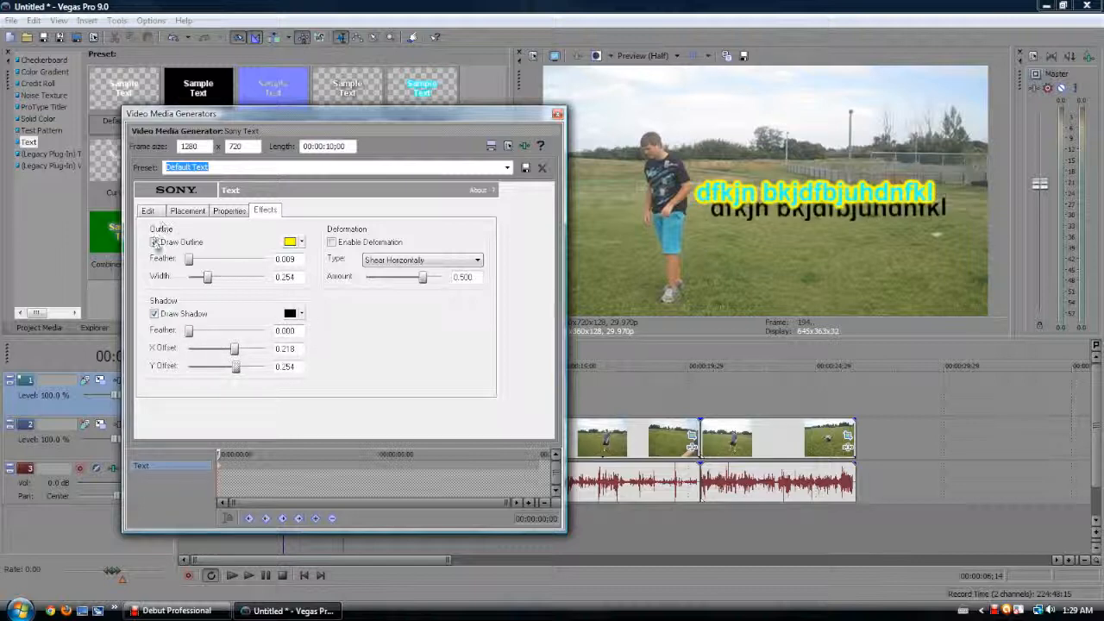
left_click(155, 242)
left_click_drag(236, 366, 227, 367)
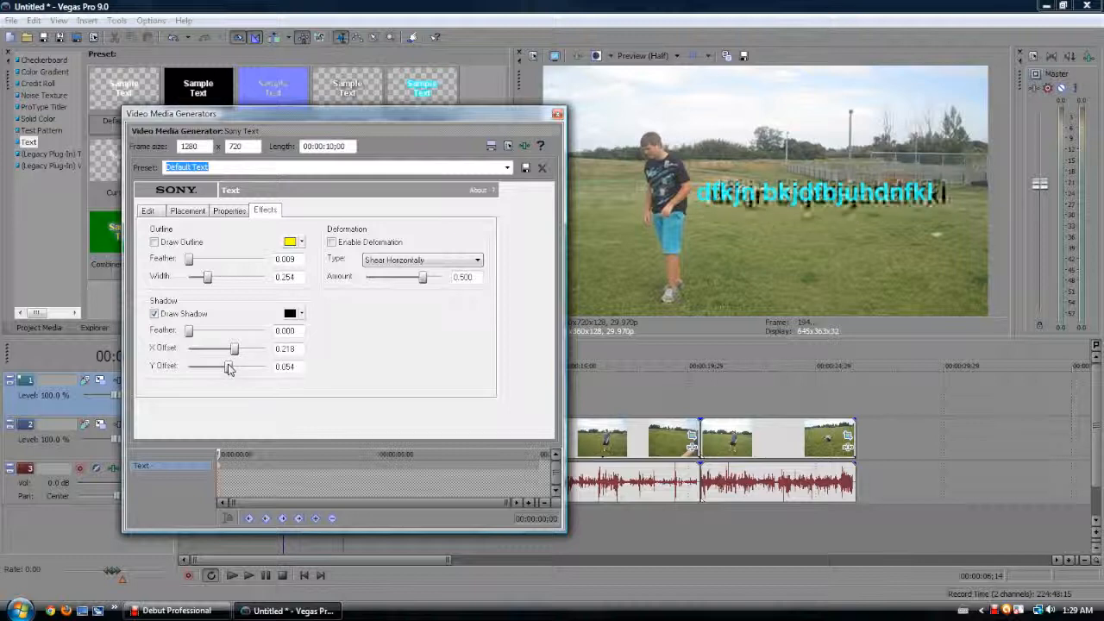
left_click(179, 315)
left_click(391, 260)
left_click(392, 272)
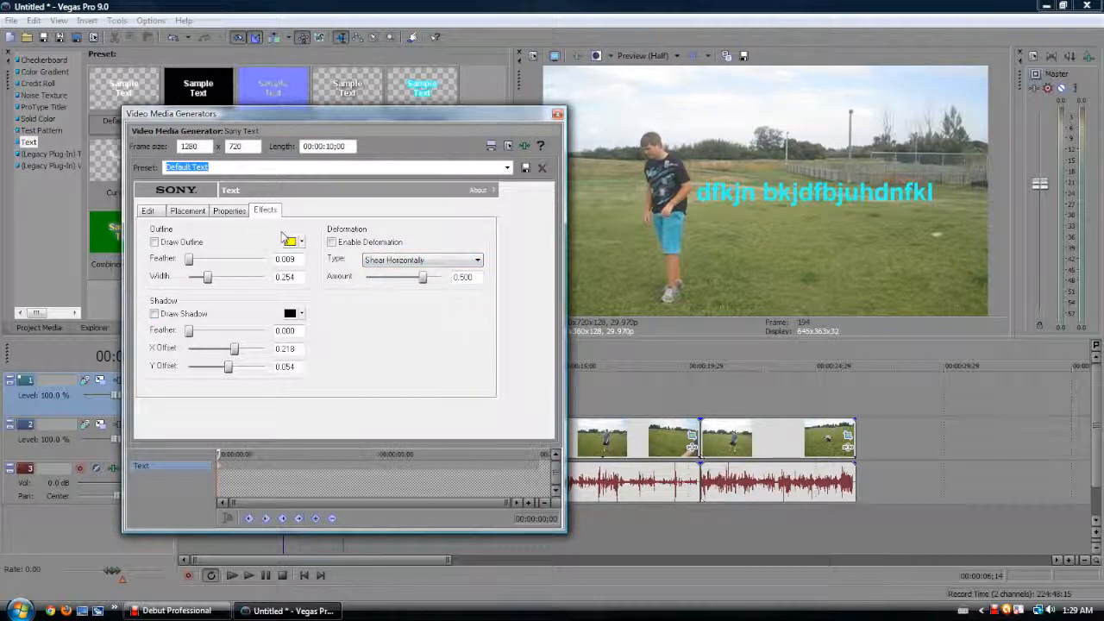
Try the 30% and (none) safe zones for the title placement and restore 10%.
left_click(229, 213)
left_click(186, 212)
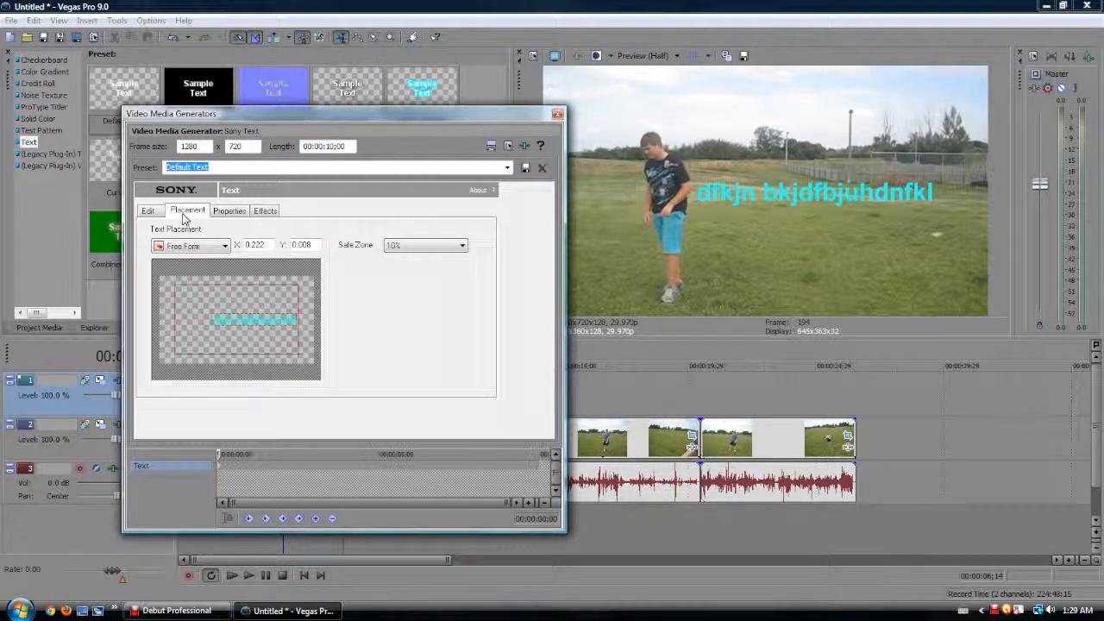
left_click(416, 250)
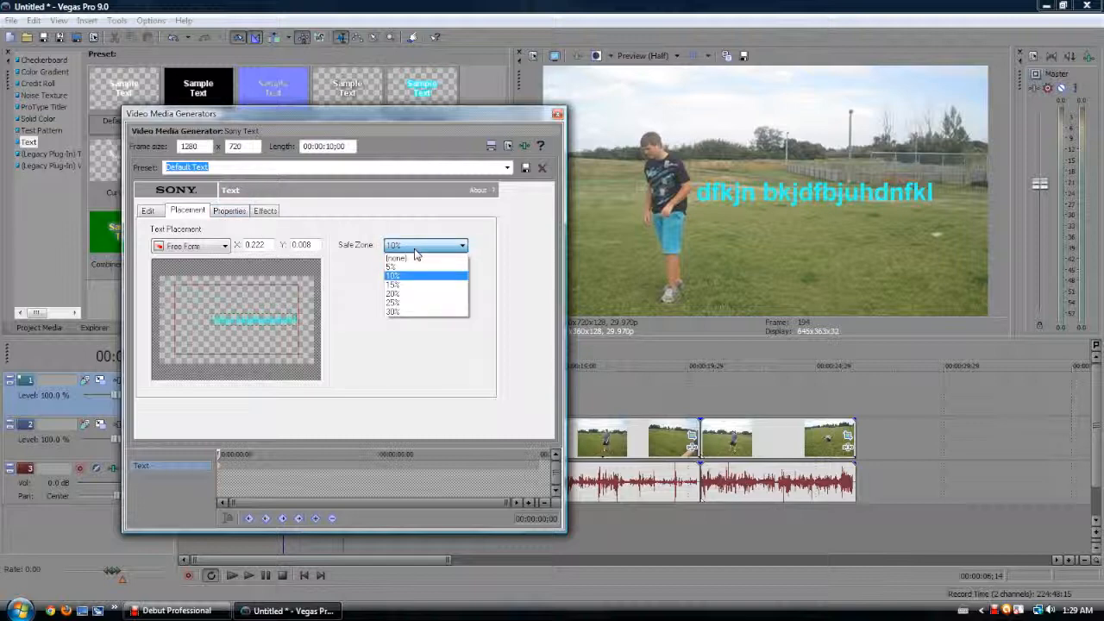
left_click(409, 312)
left_click(405, 249)
left_click(405, 258)
left_click(407, 248)
left_click(405, 274)
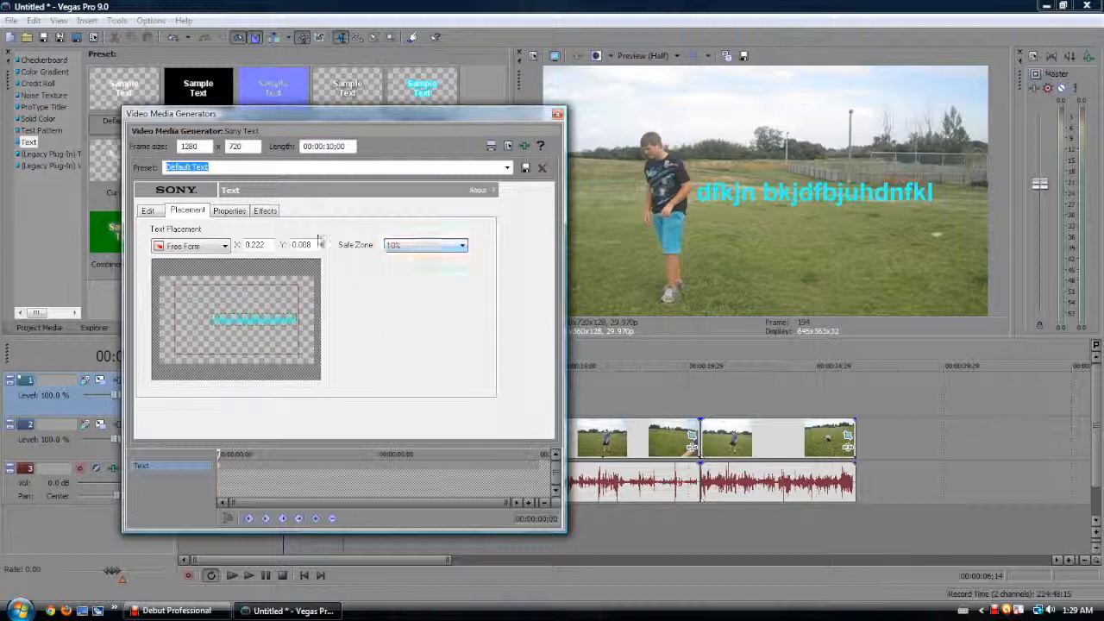
Review the title's text settings, toggling bold off and on and browsing the available fonts.
left_click(265, 211)
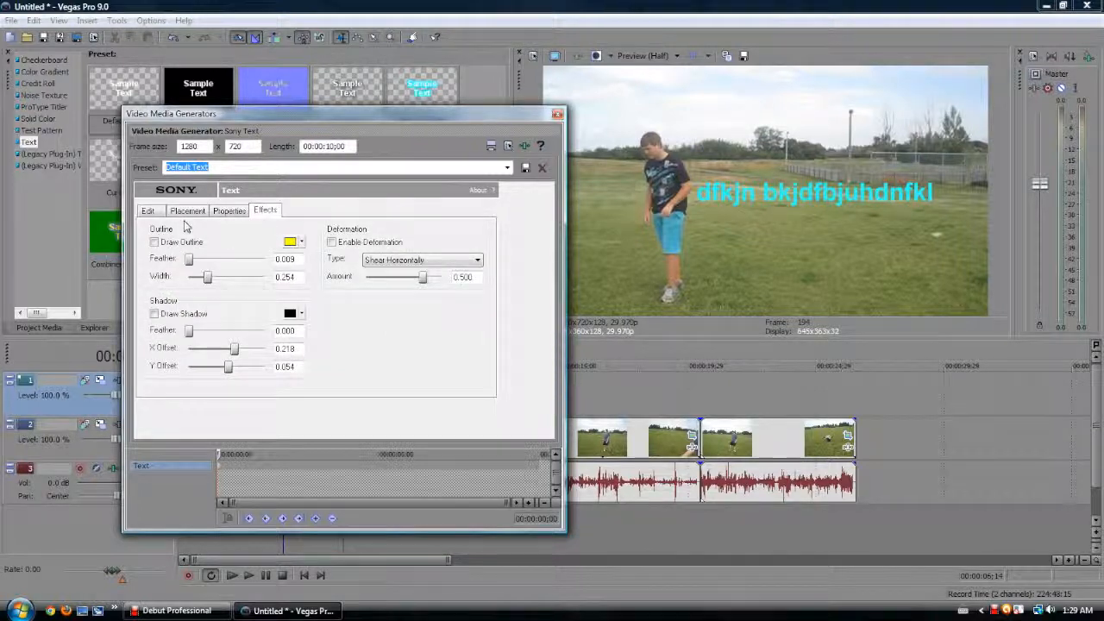
left_click(147, 211)
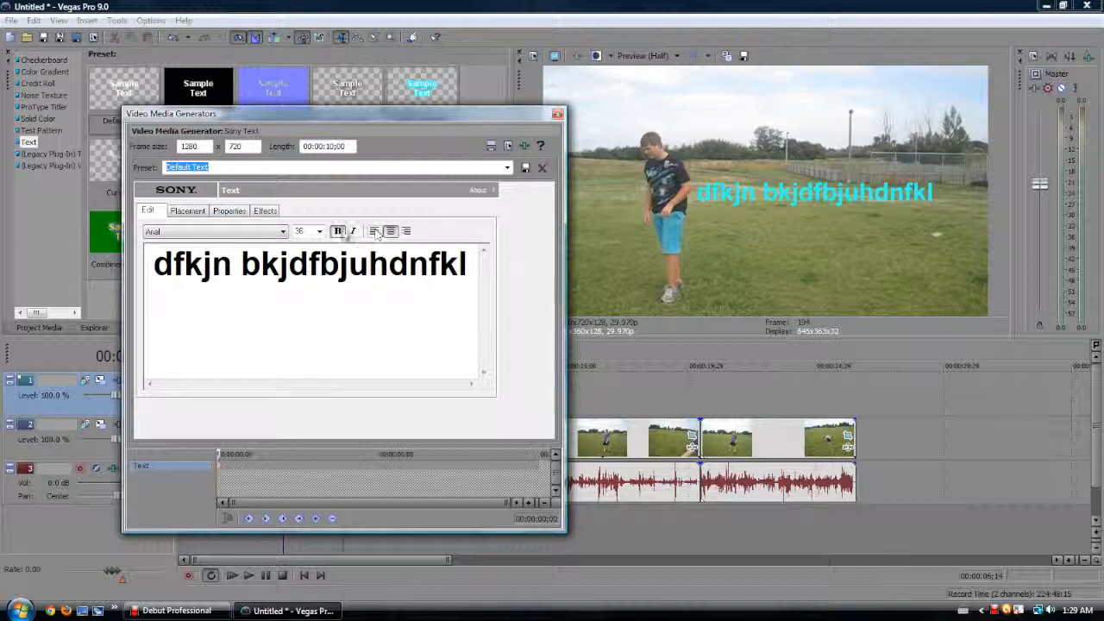
left_click(338, 232)
left_click(338, 231)
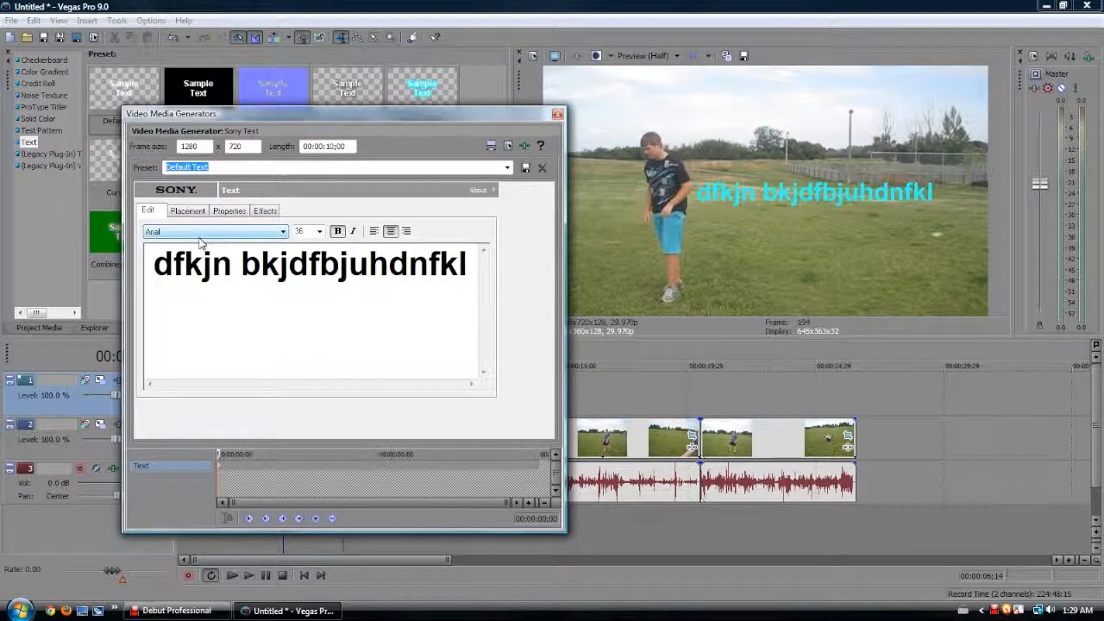
left_click(282, 231)
scroll(246, 319, "up", 4)
scroll(246, 320, "down", 5)
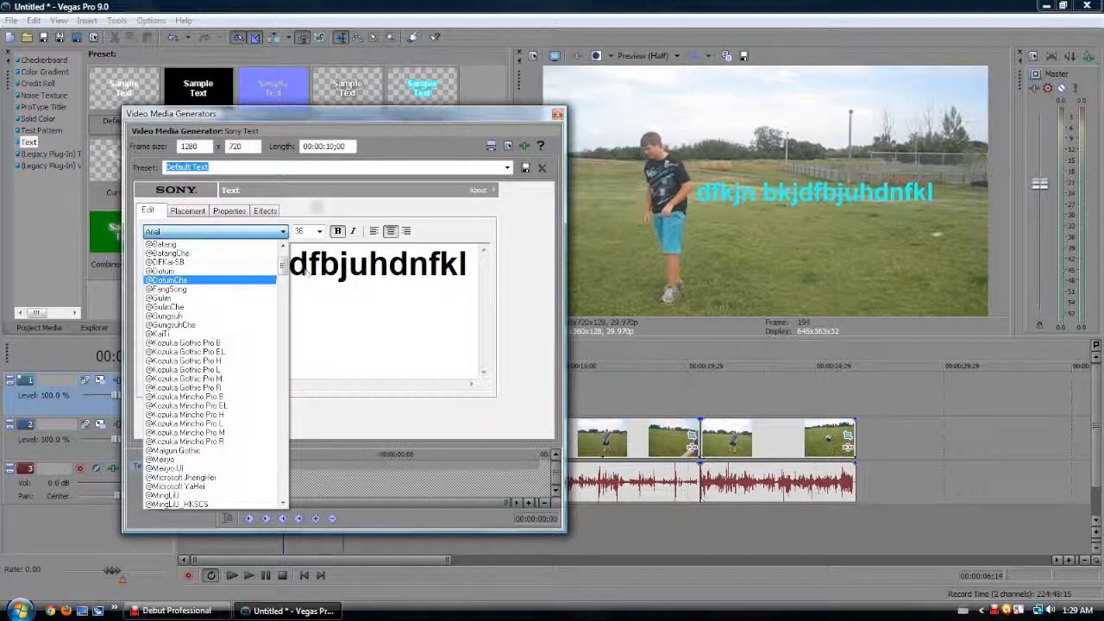
left_click(265, 210)
left_click(265, 211)
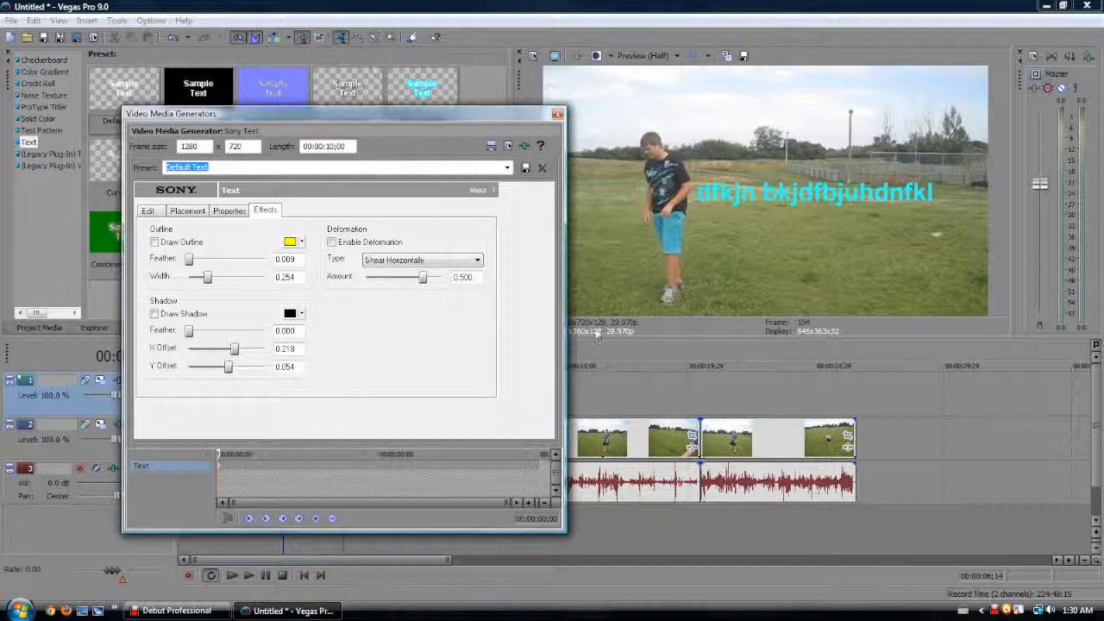
Close the title's generator settings and delete the title from the timeline.
left_click(557, 114)
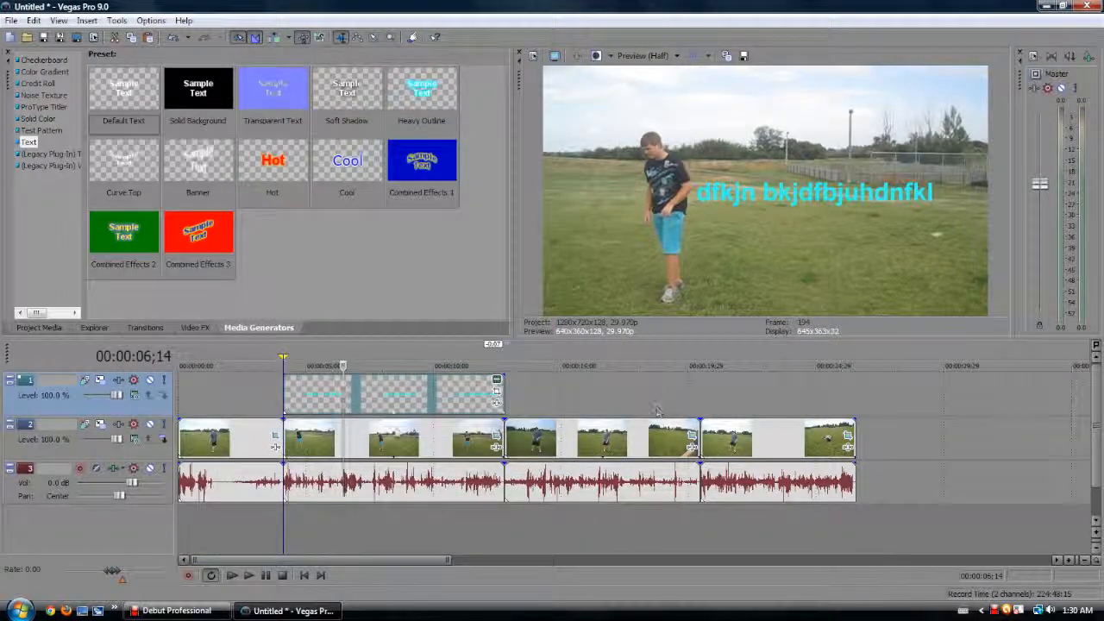
left_click(412, 406)
left_click(444, 391)
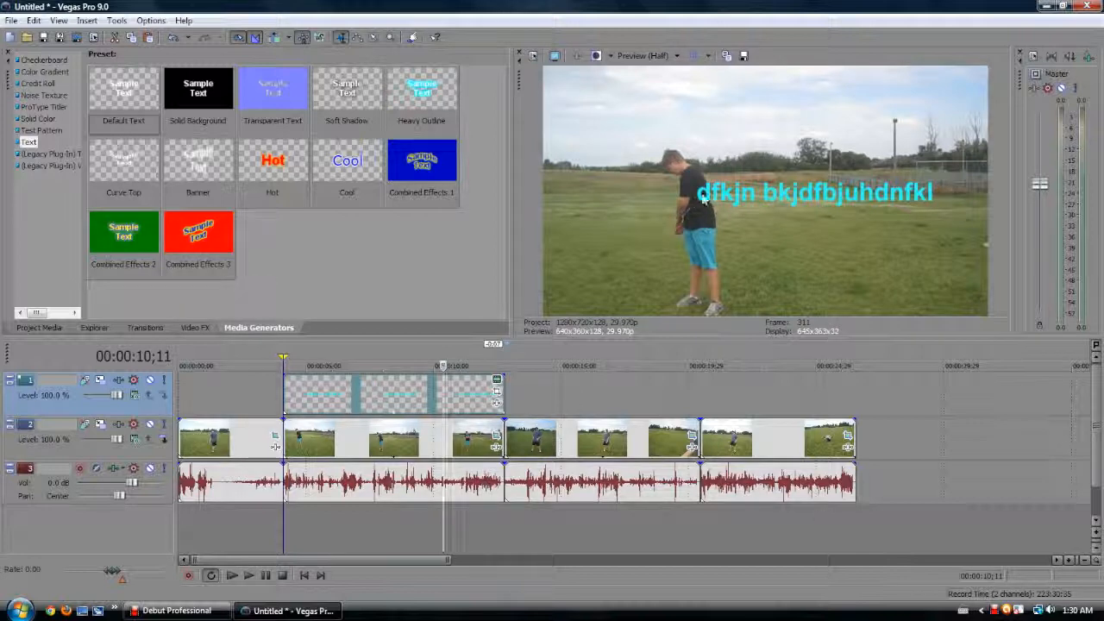
left_click(460, 398)
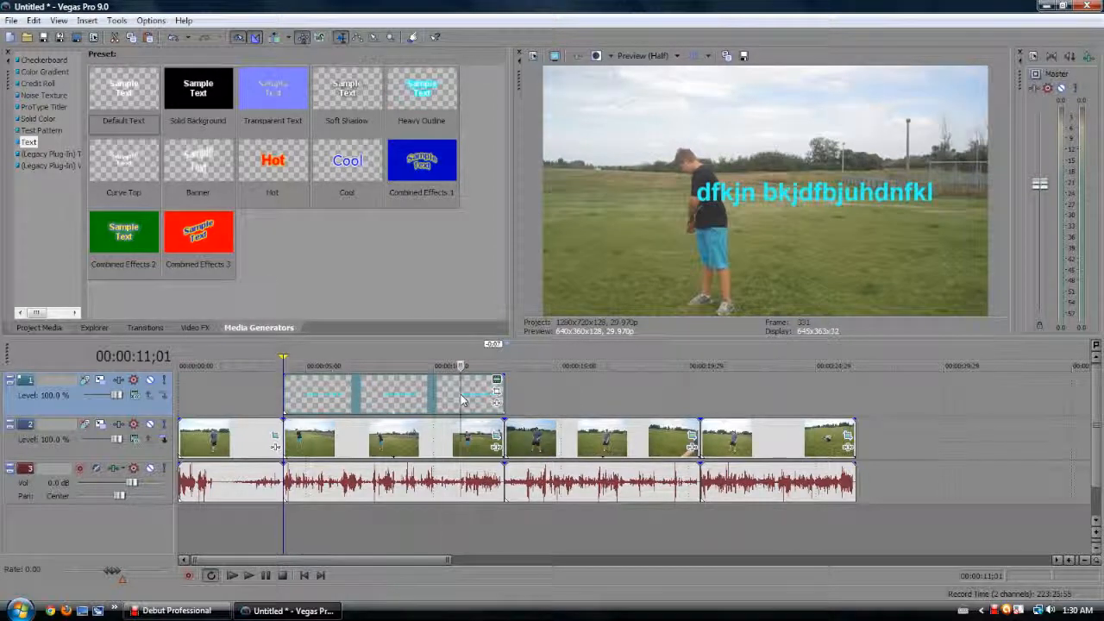
key("Delete")
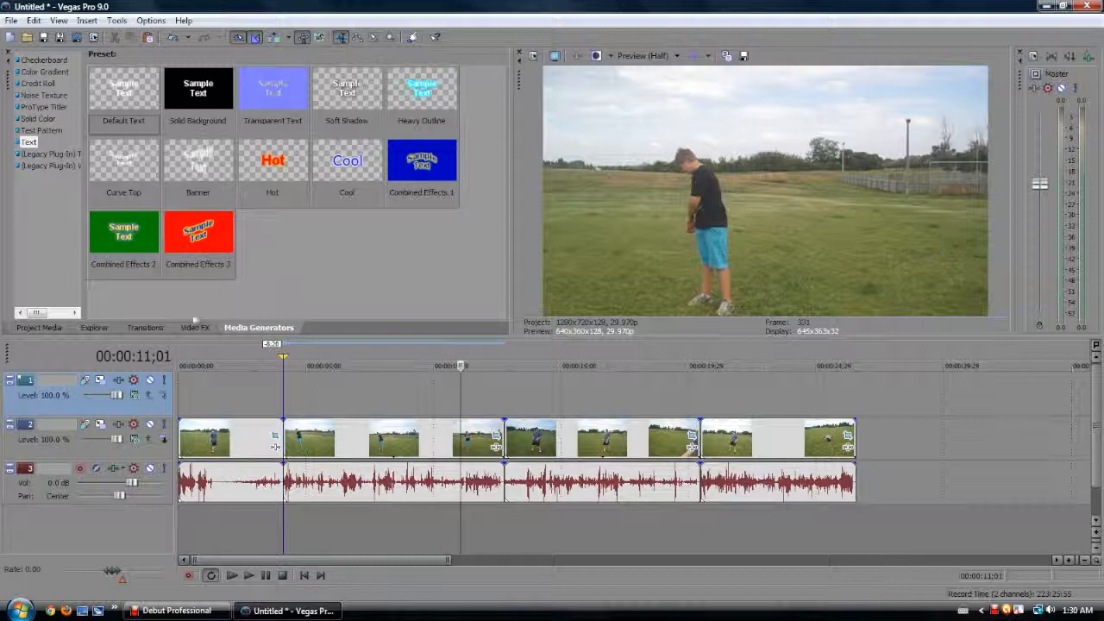
Show the video effects presets and scrub through the second clip on the timeline.
left_click(195, 327)
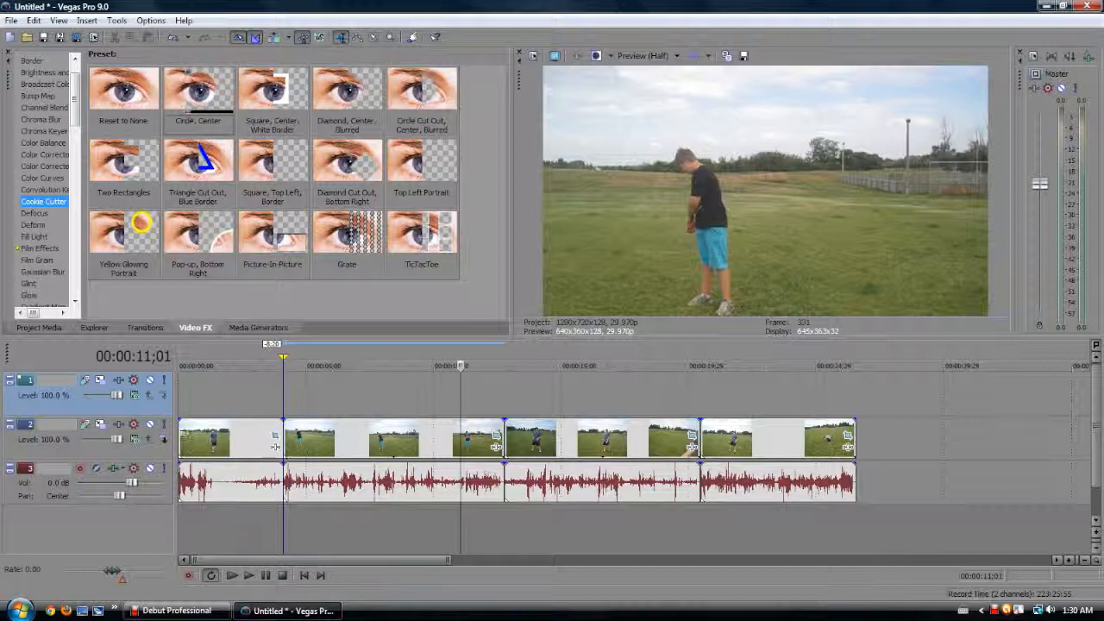
left_click(319, 365)
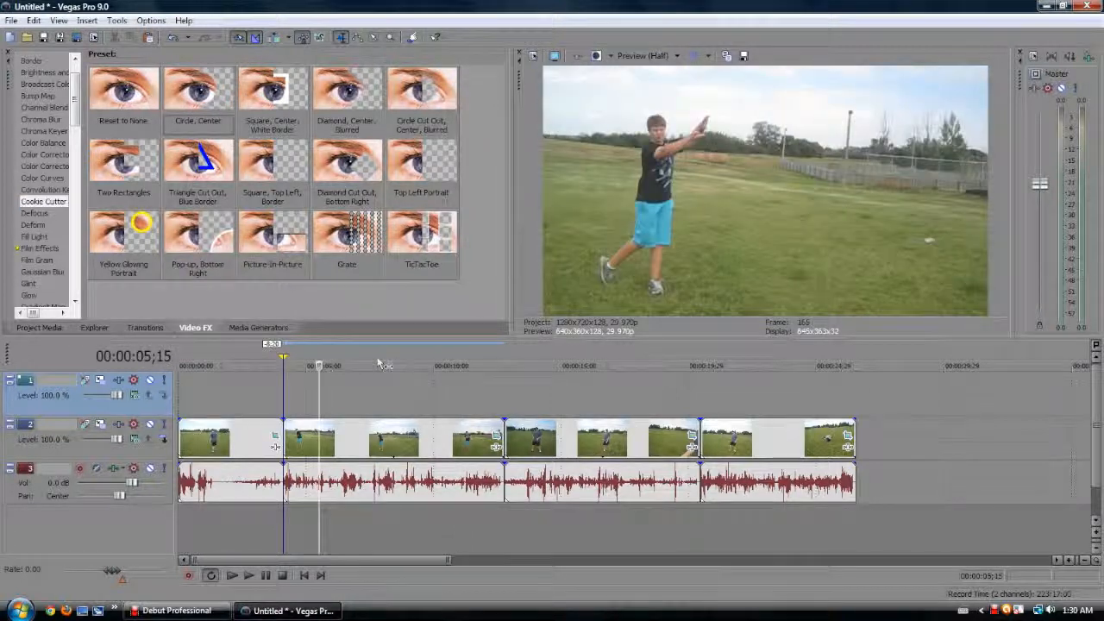
left_click(385, 365)
left_click(455, 365)
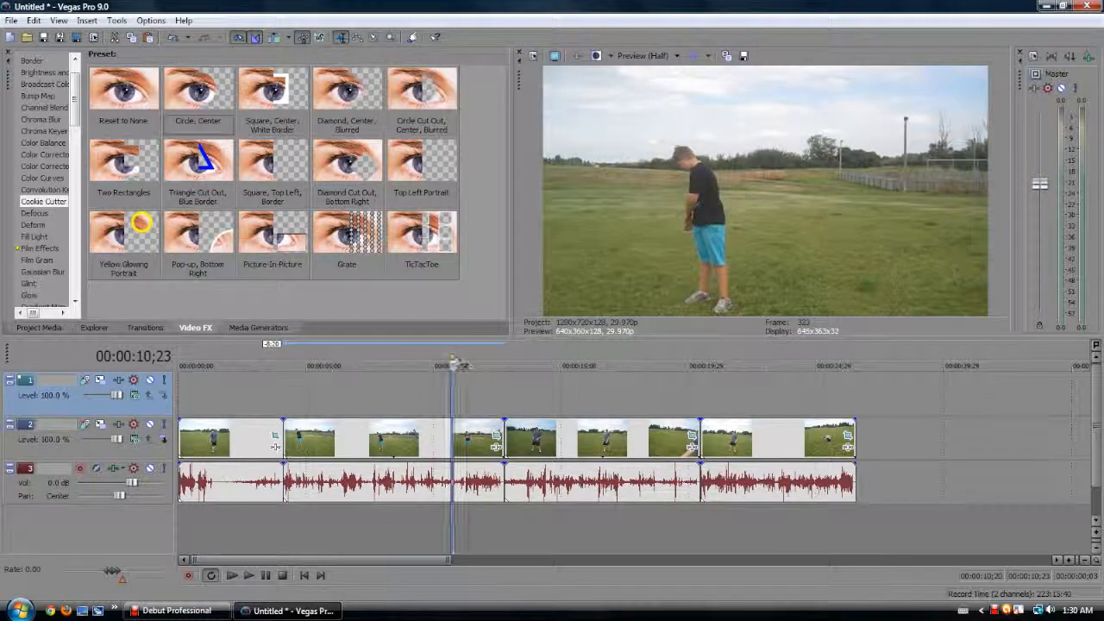
left_click(451, 362)
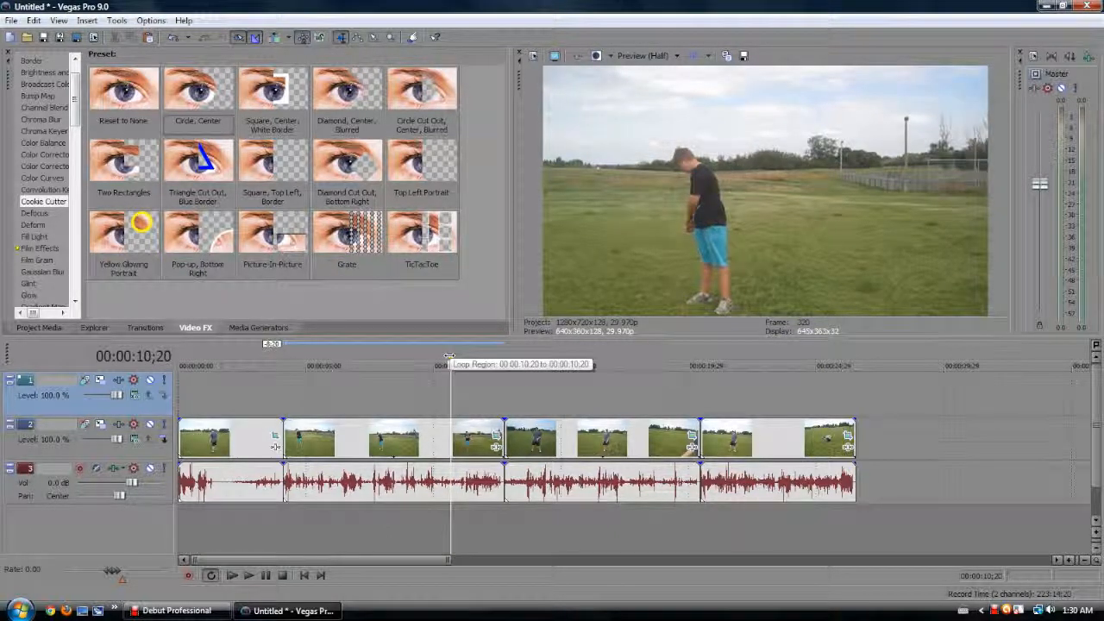
left_click(348, 362)
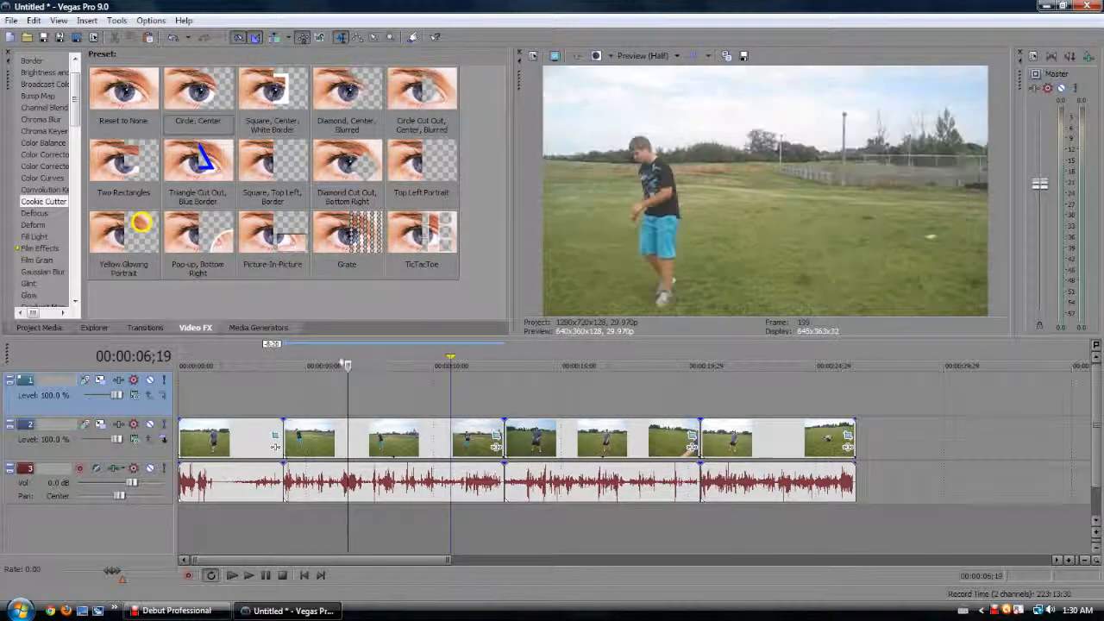
left_click(284, 362)
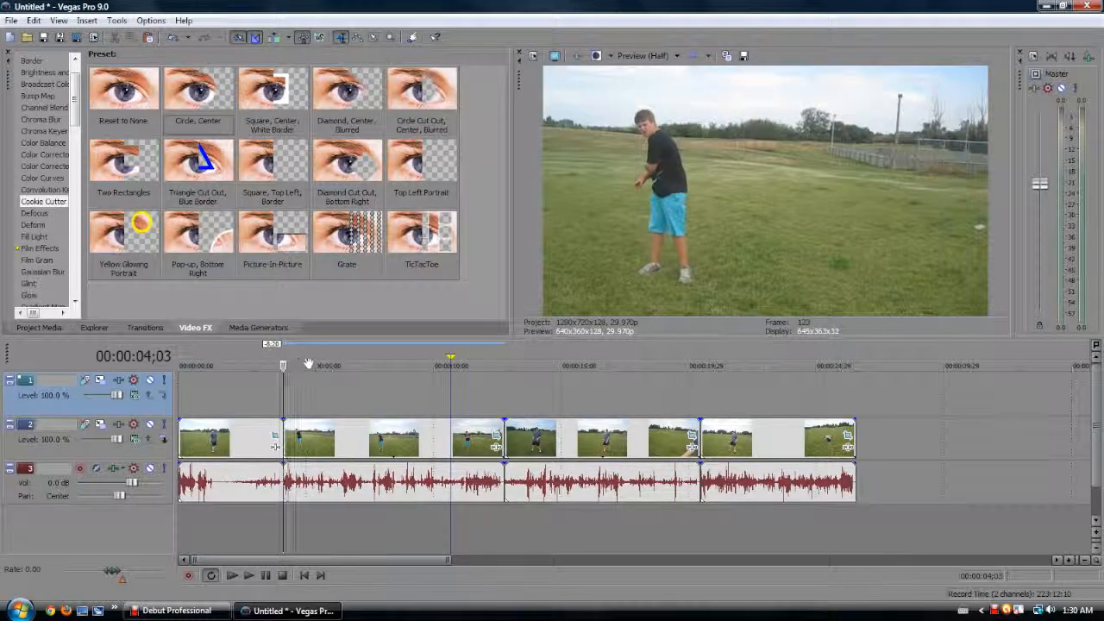
left_click(321, 364)
left_click_drag(321, 364, 429, 364)
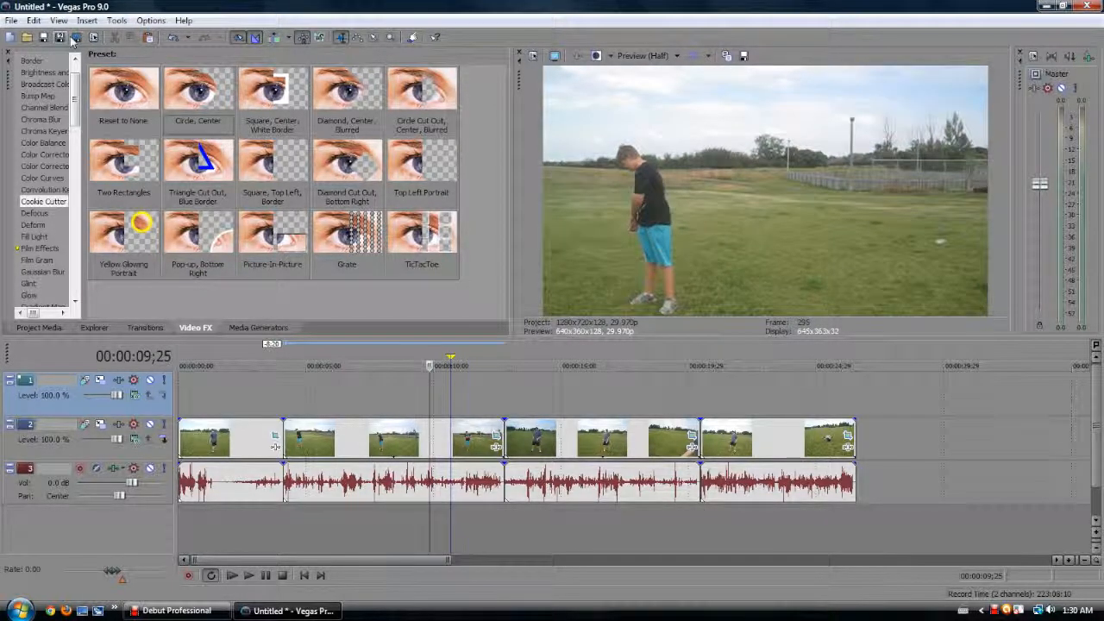
Open the render settings, choose the Desktop as the save location, and review the Windows Media Video templates and available file types.
left_click(75, 38)
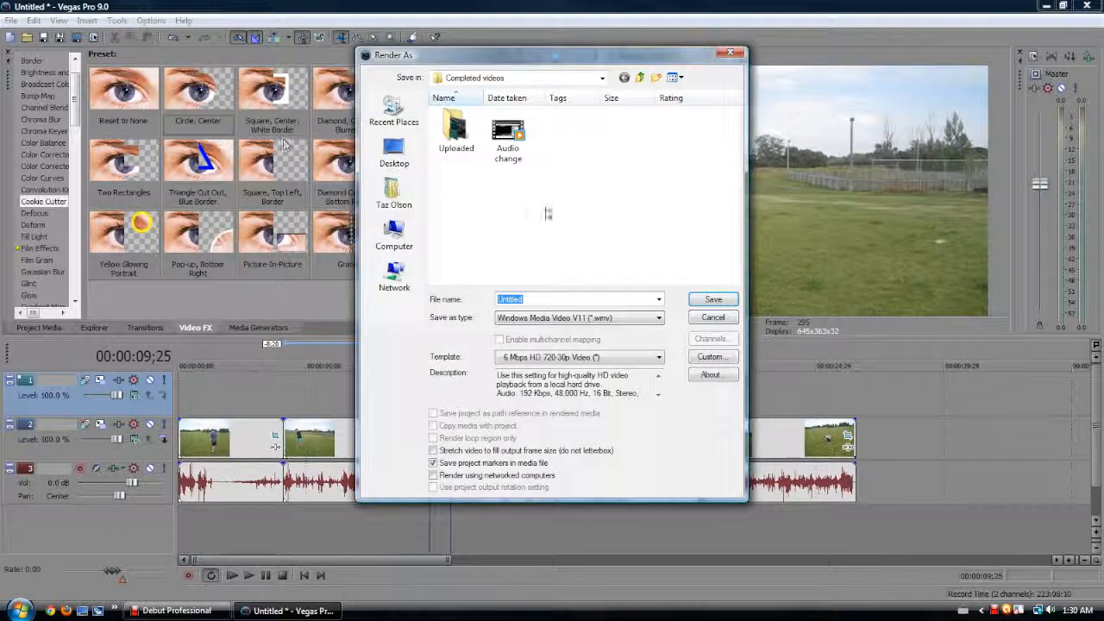
left_click(395, 153)
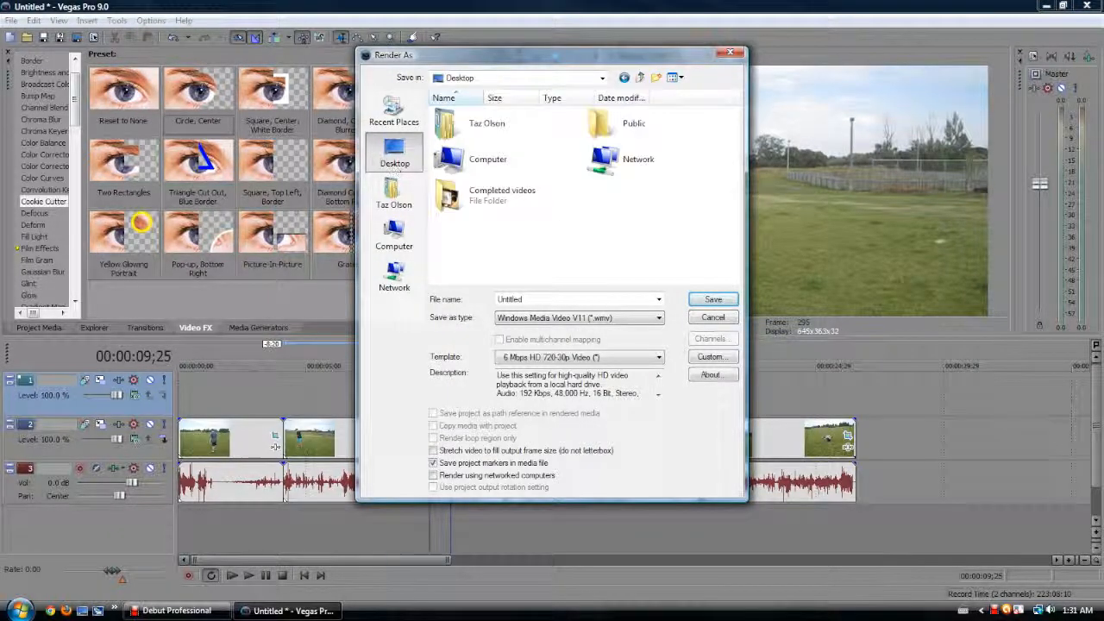
left_click(594, 357)
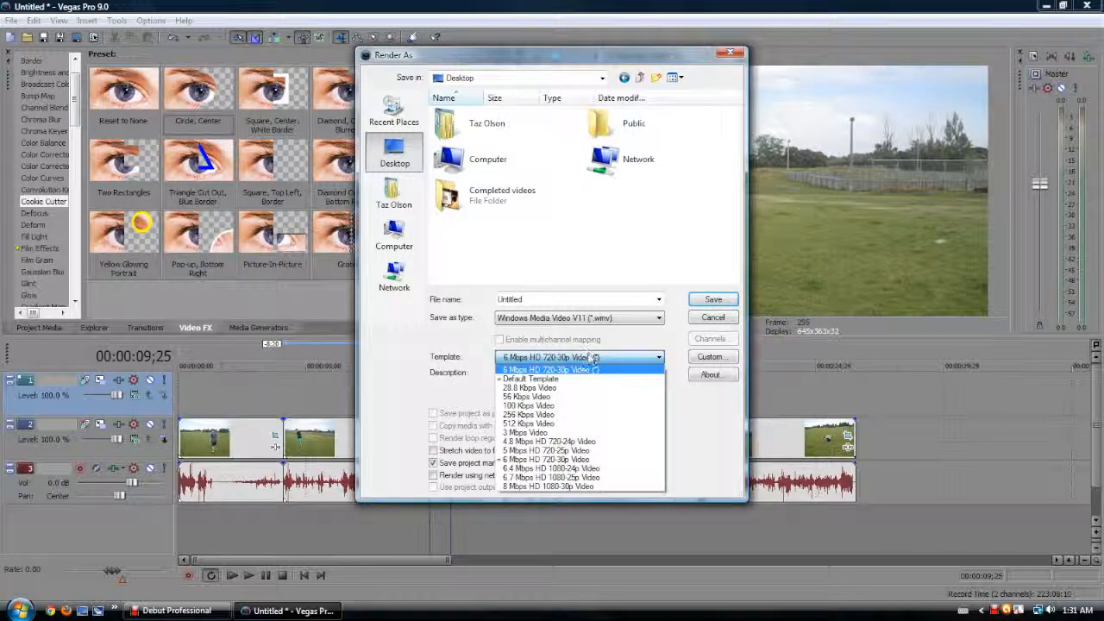
left_click(594, 357)
left_click(594, 357)
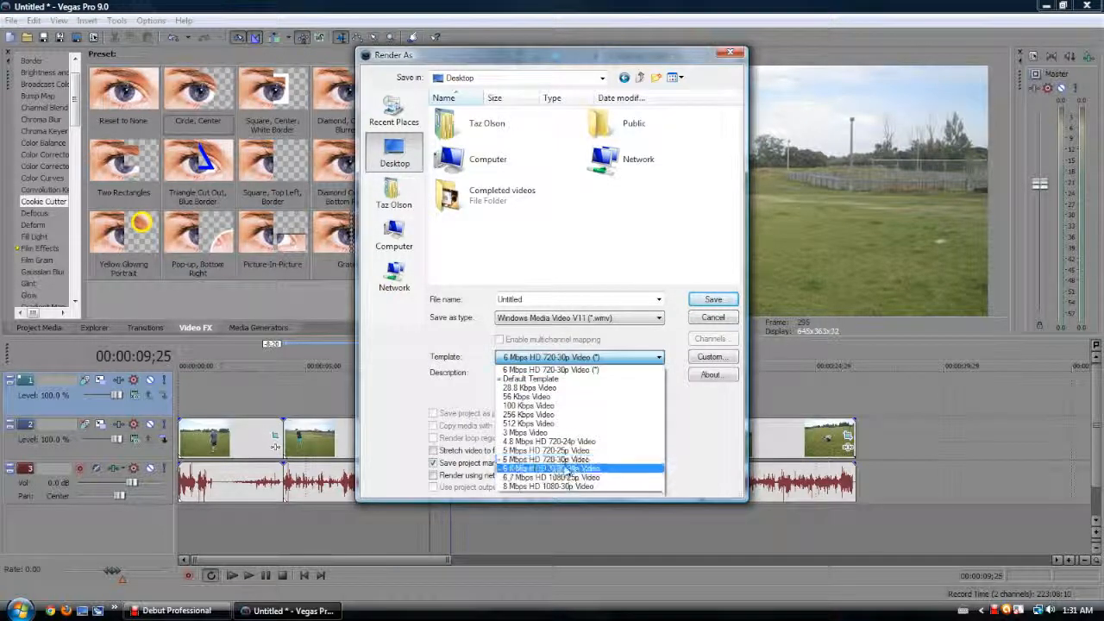
left_click(606, 330)
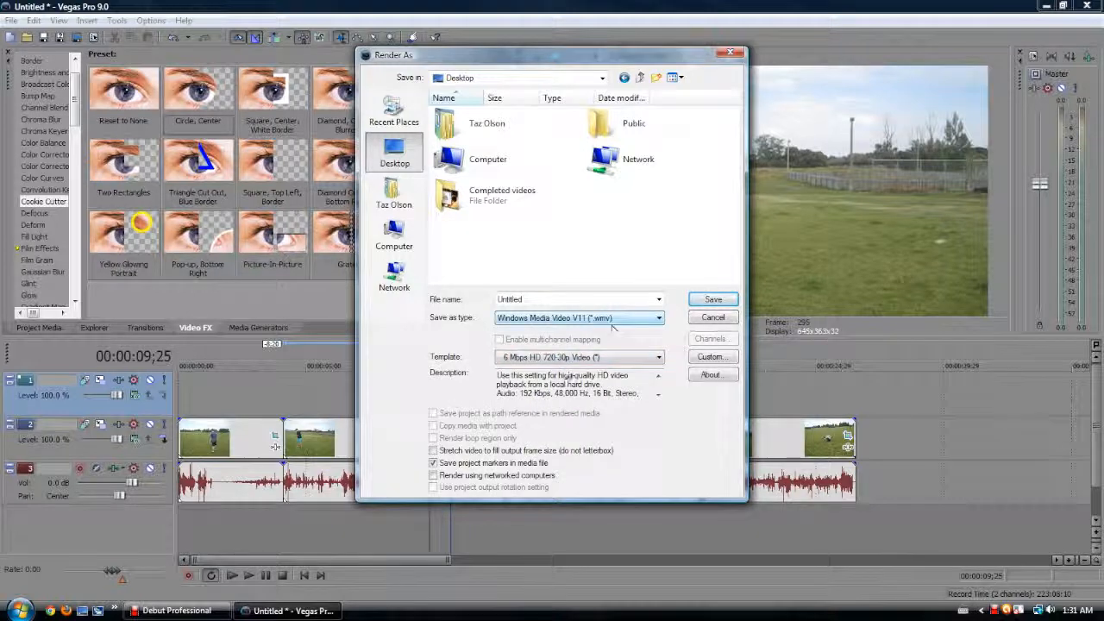
left_click(580, 317)
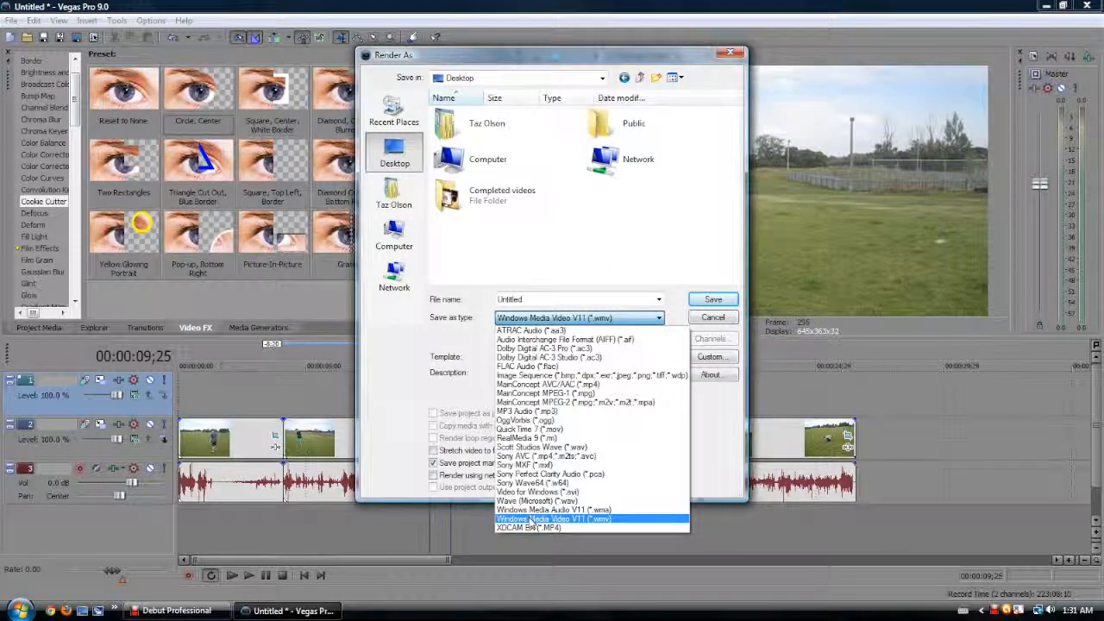
left_click(434, 382)
left_click(565, 357)
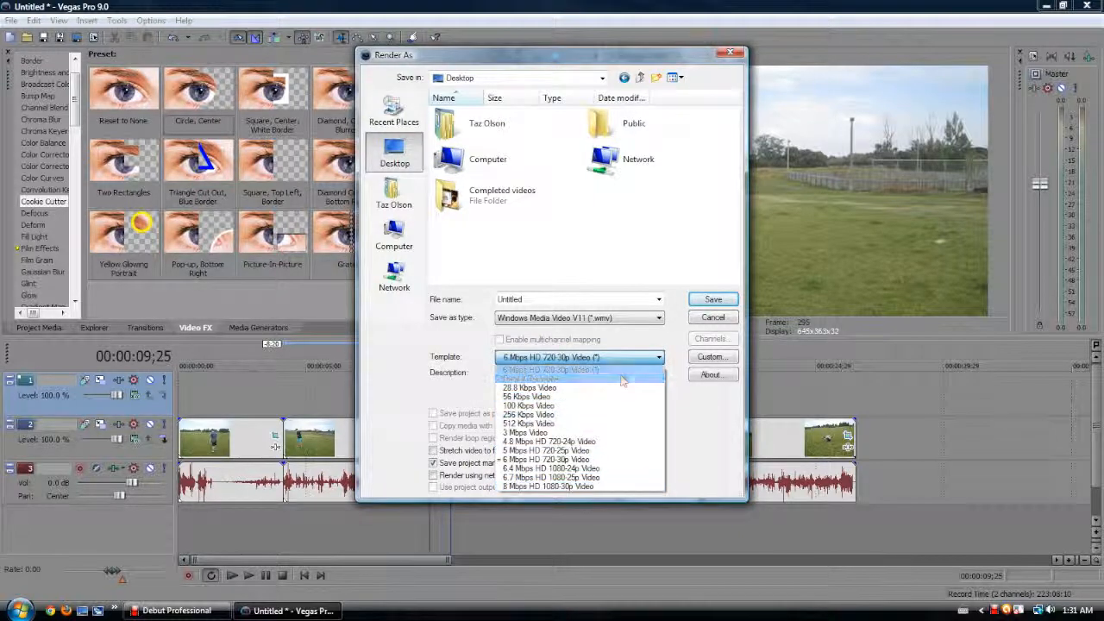
left_click(606, 321)
Try the Video for Windows (*.avi) render format, check its template, and restore Windows Media Video V11 (*.wmv).
left_click(604, 320)
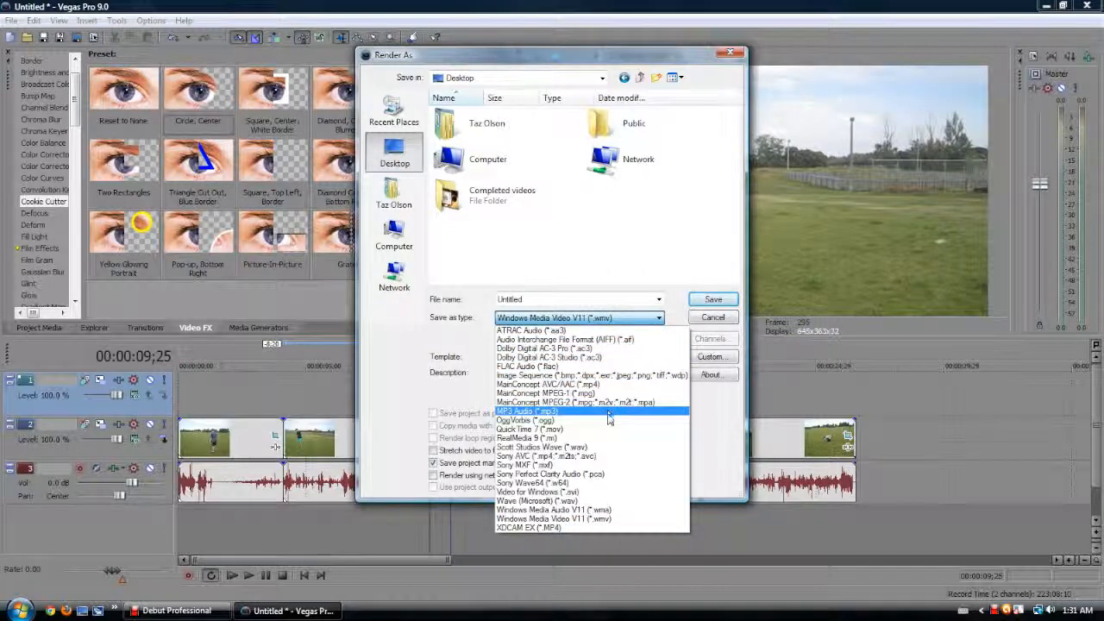
left_click(535, 492)
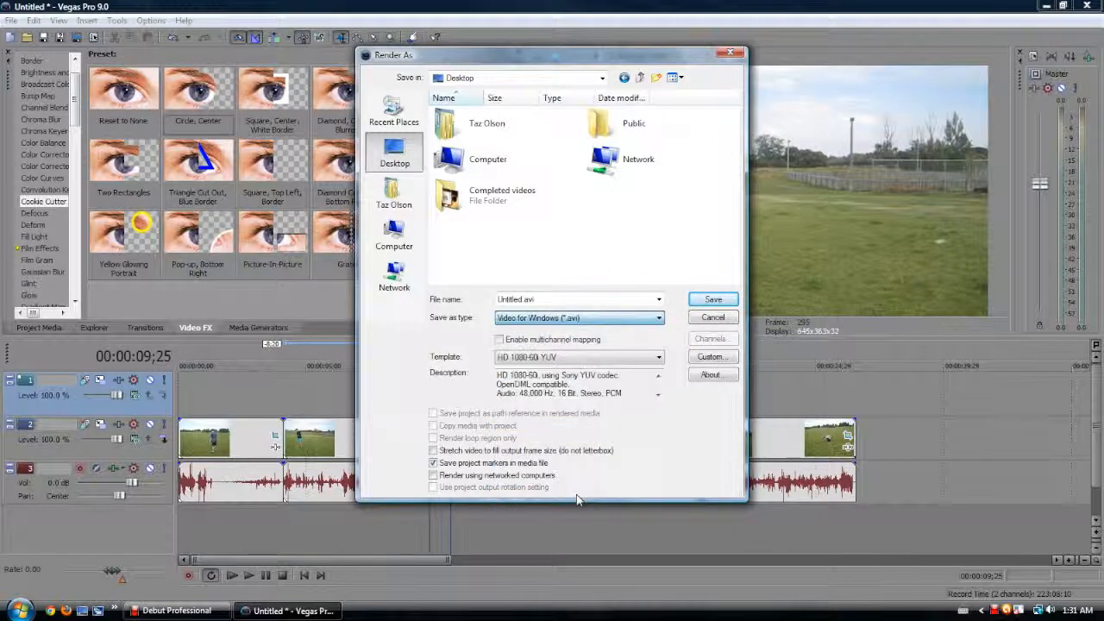
left_click(595, 358)
left_click(595, 362)
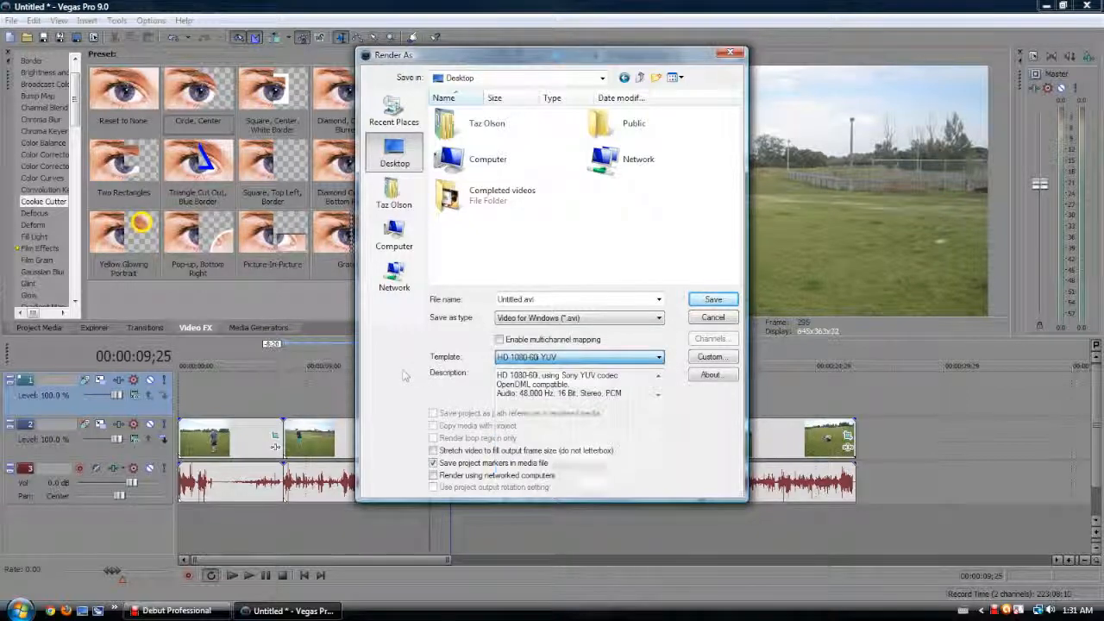
left_click(586, 317)
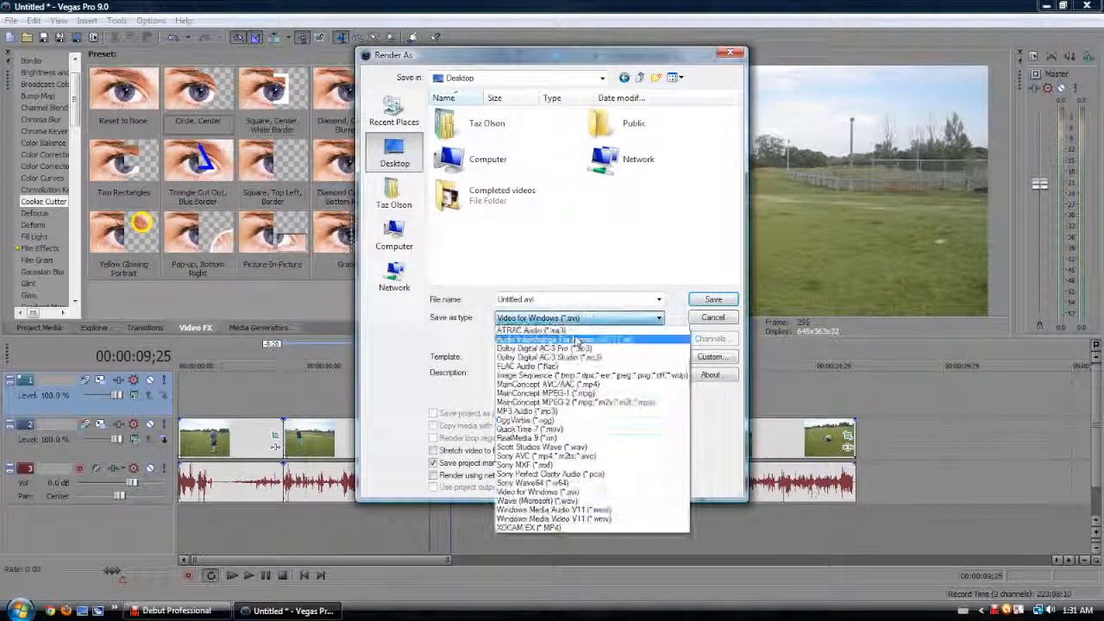
left_click(560, 520)
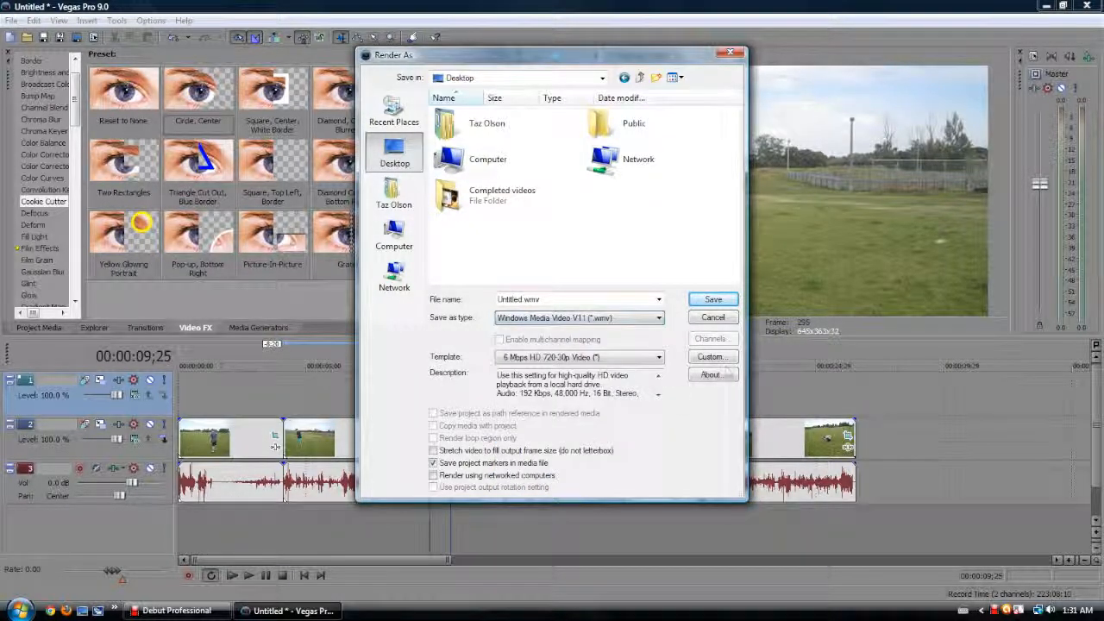
Review the render template's custom audio, video, bit rate, index and project settings, keeping the video rendering quality at Good.
left_click(712, 357)
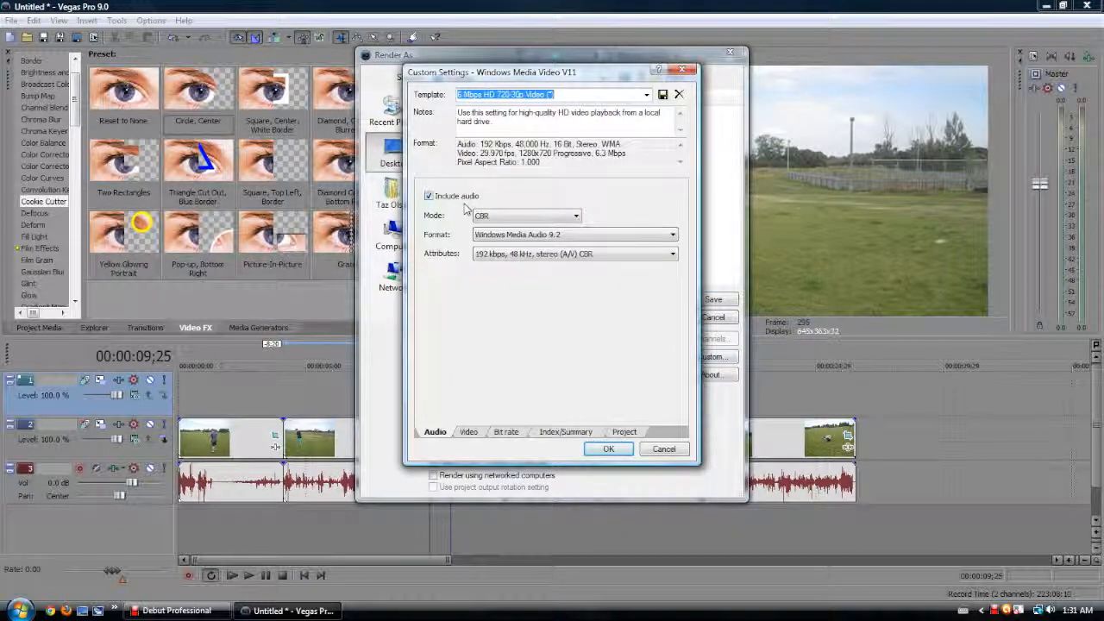
left_click(468, 433)
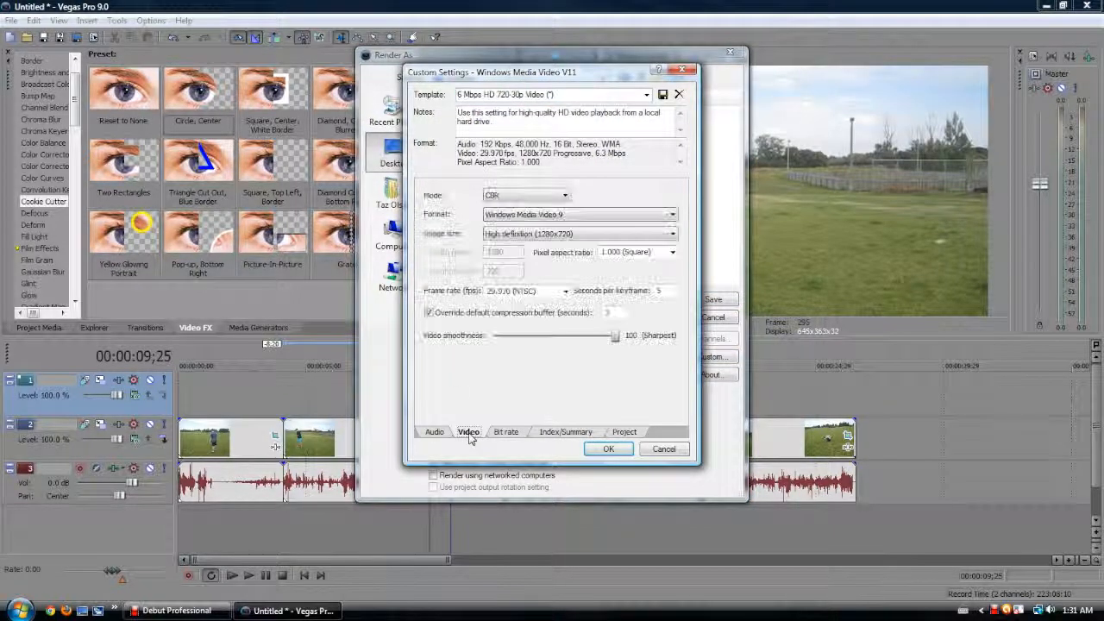
left_click_drag(618, 343, 639, 351)
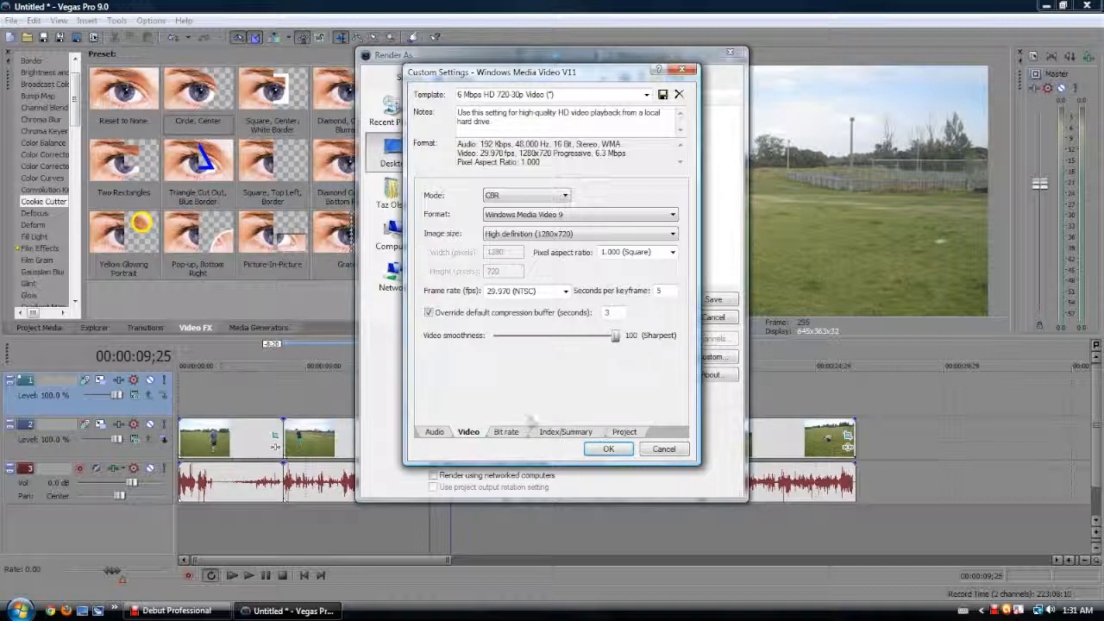
left_click(506, 432)
left_click(548, 432)
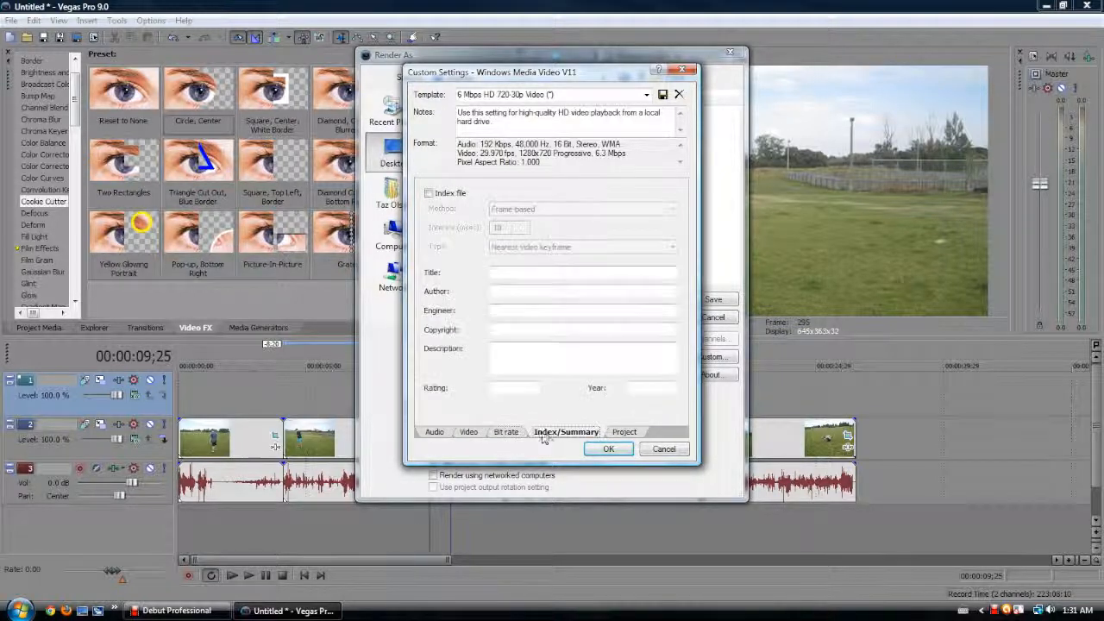
left_click(624, 432)
left_click(642, 193)
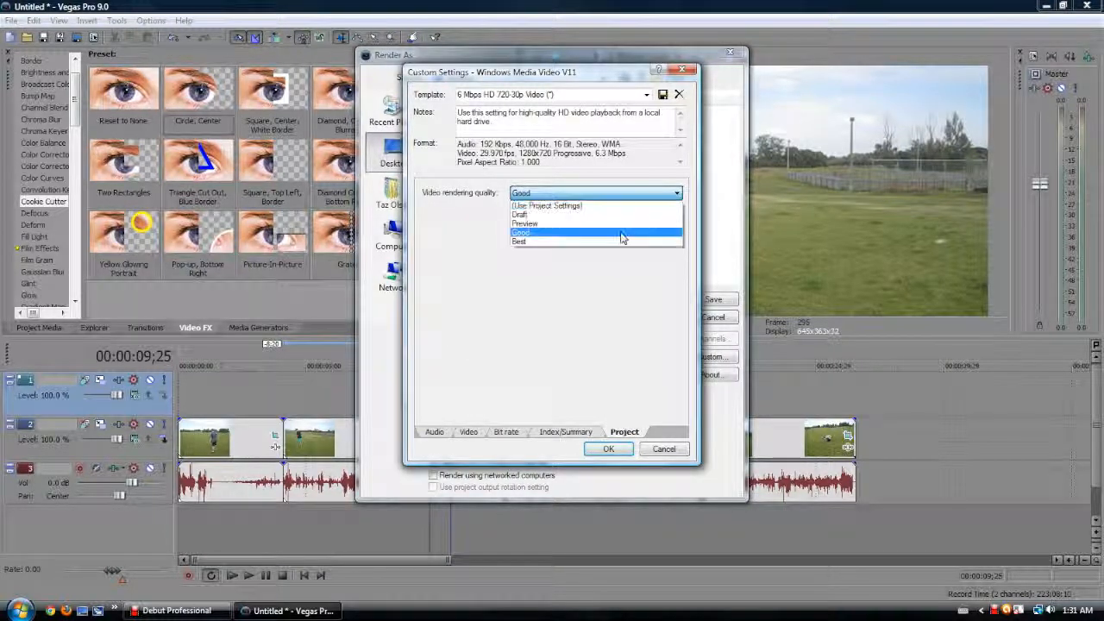
left_click(622, 233)
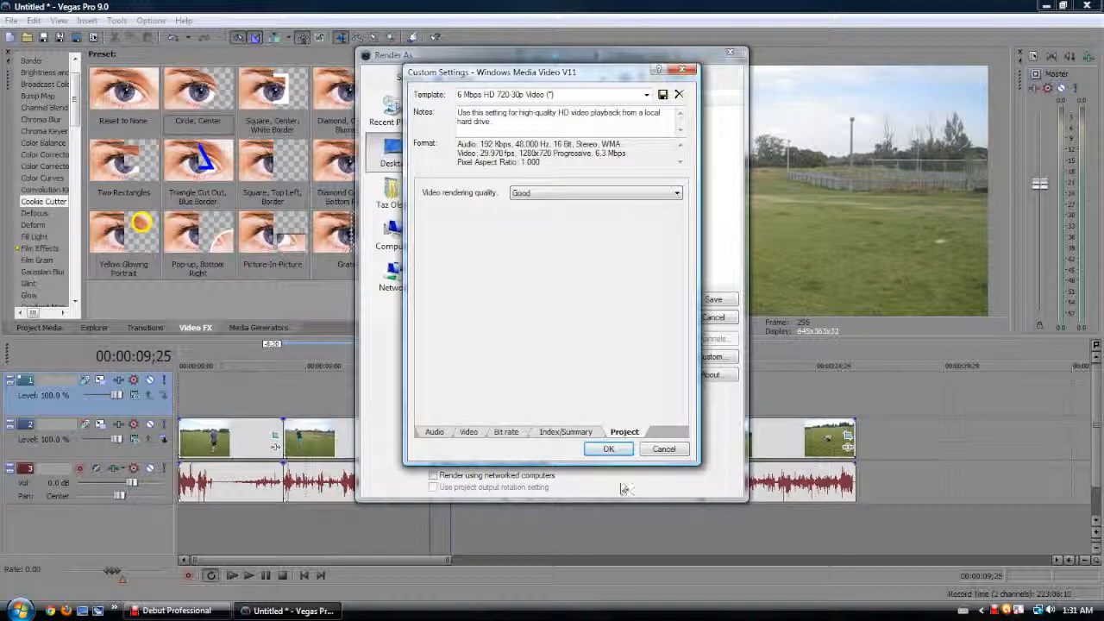
left_click(608, 449)
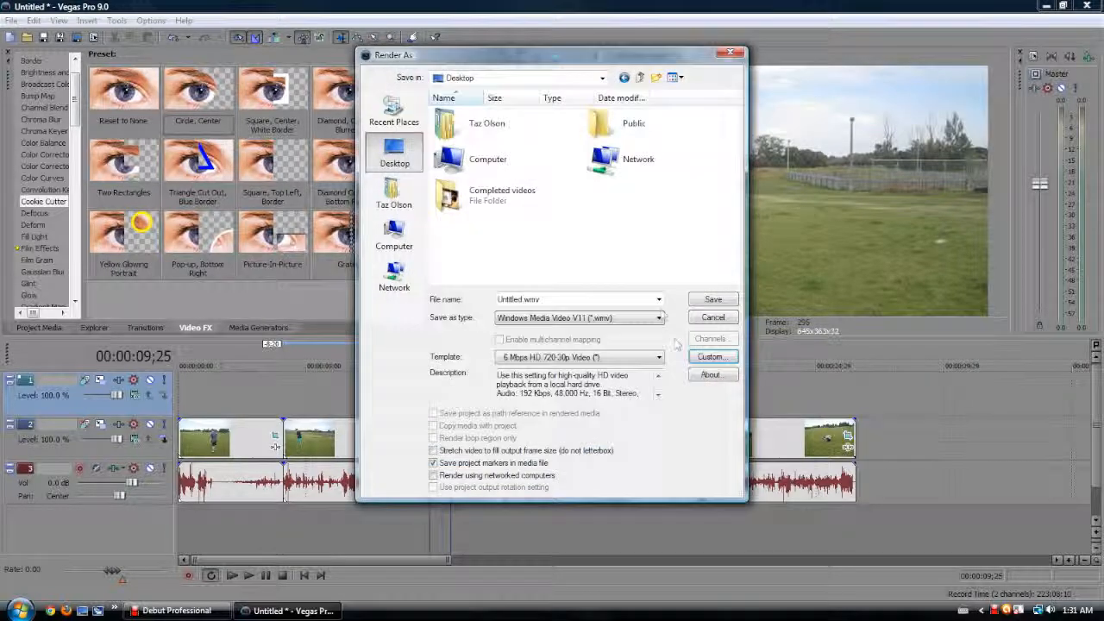
Cancel the render setup, and open and dismiss the project's save dialog.
left_click(712, 318)
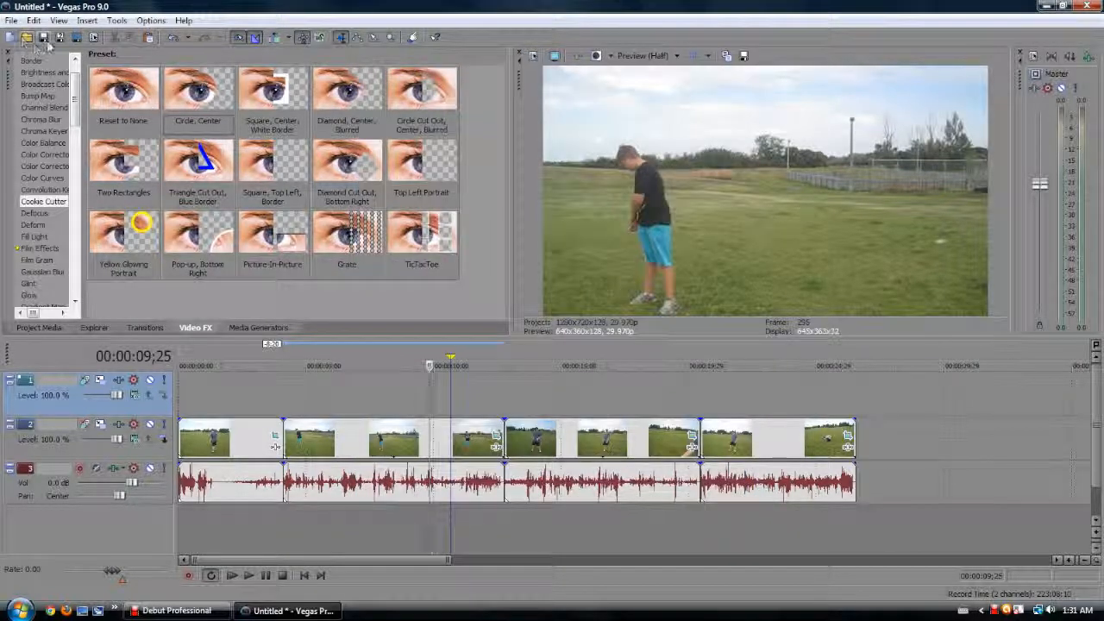
left_click(45, 39)
left_click(735, 53)
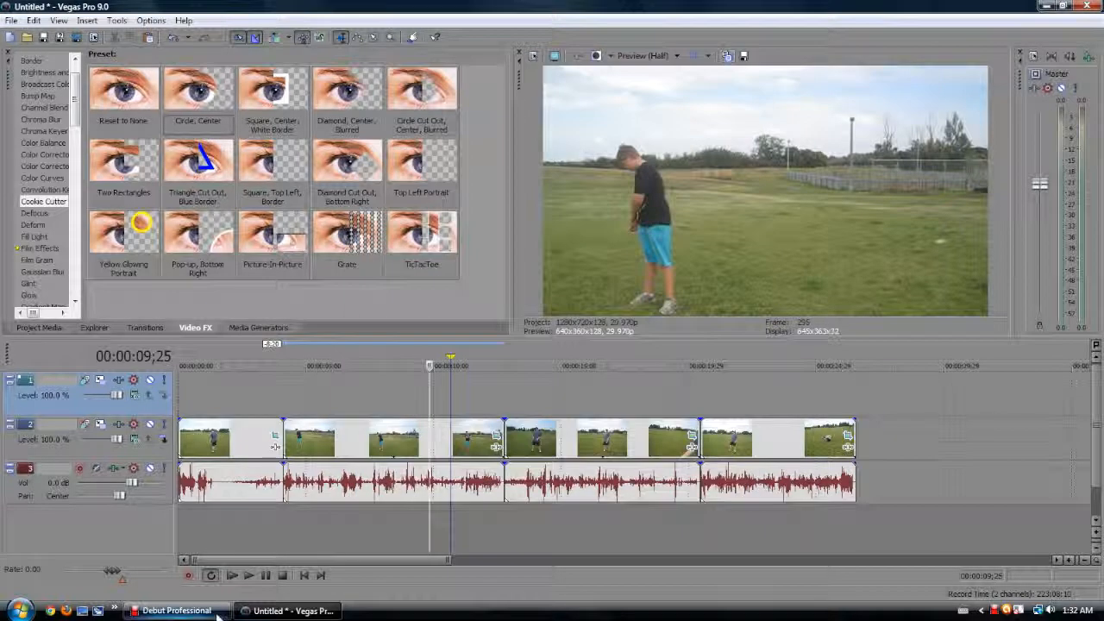